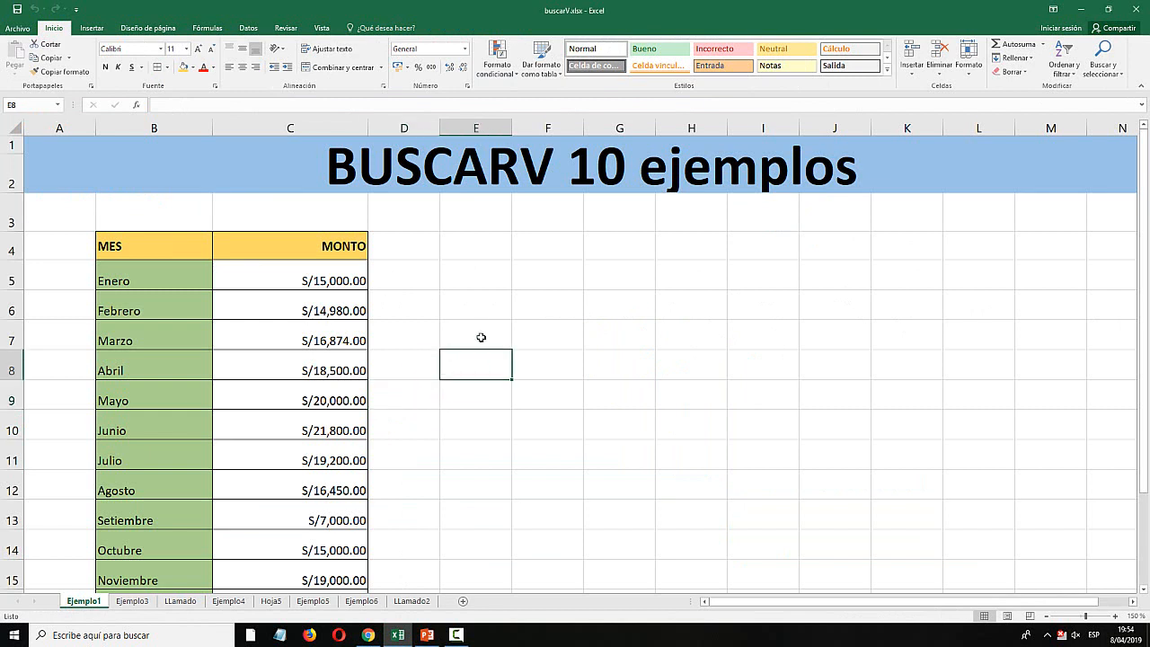
Examine the MES column of the table on the Ejemplo1 sheet, from Enero through Diciembre.
click(483, 333)
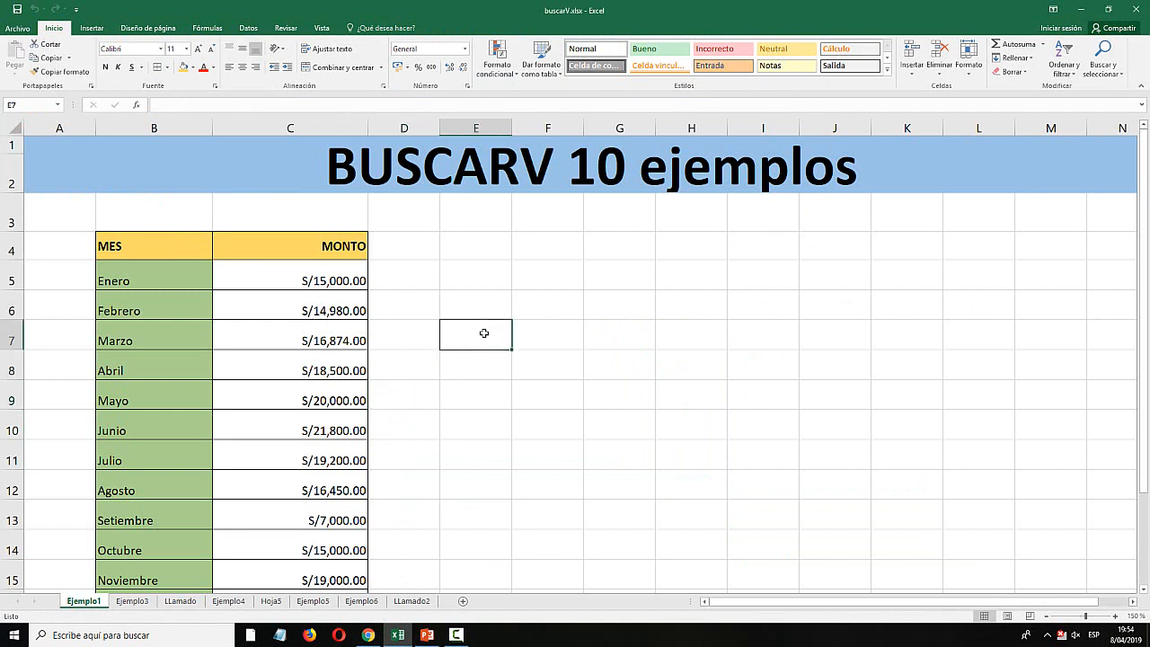
drag(133, 244, 306, 369)
click(309, 452)
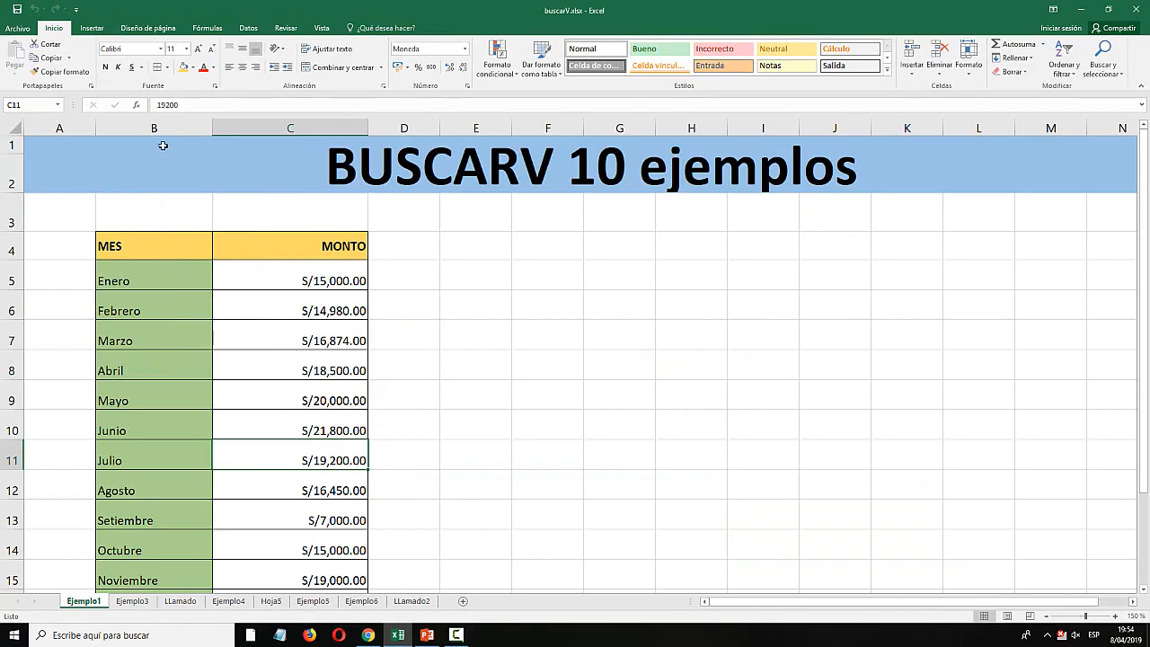
click(160, 129)
click(177, 297)
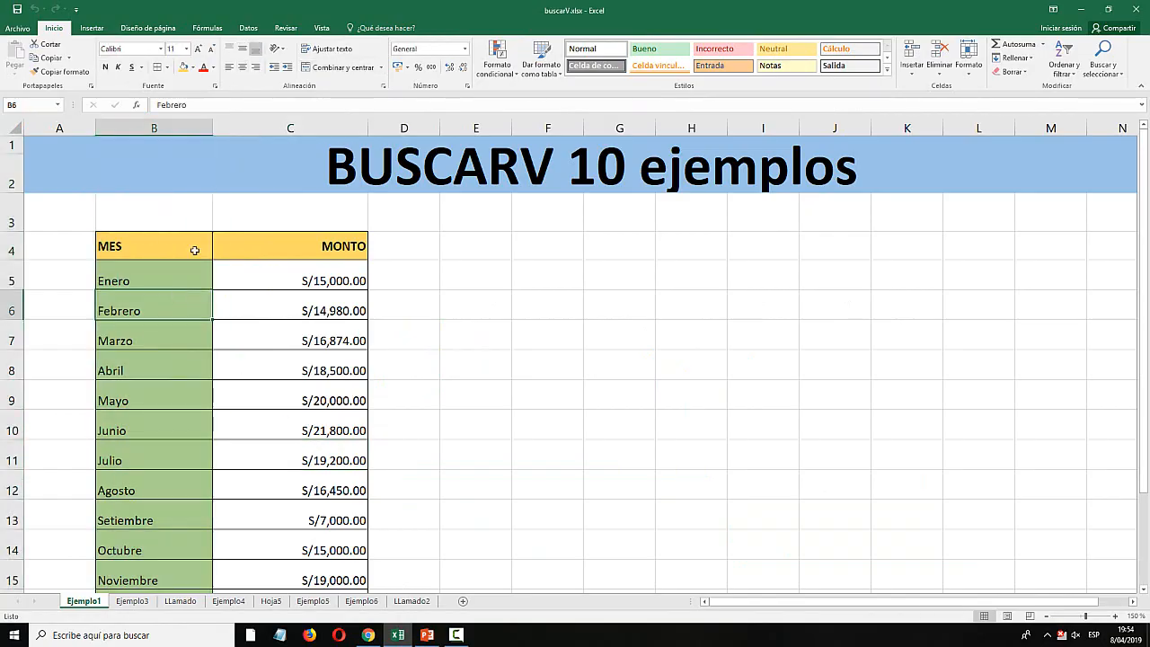
click(155, 144)
click(123, 269)
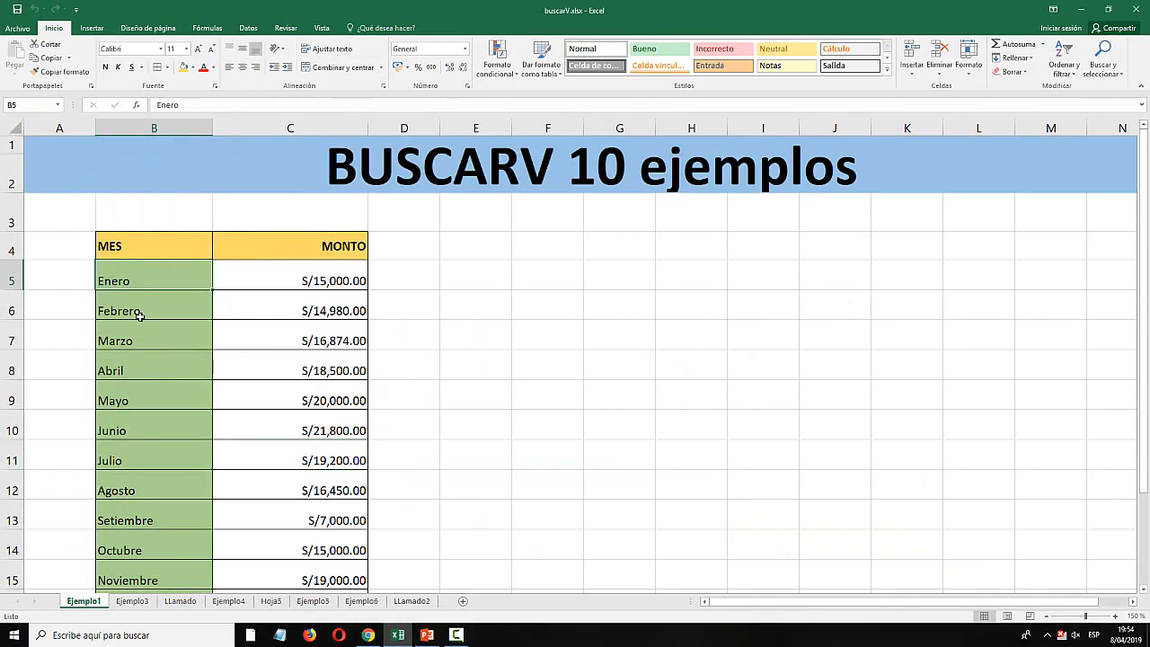
scroll(129, 333, down, 2)
click(129, 409)
scroll(170, 439, up, 2)
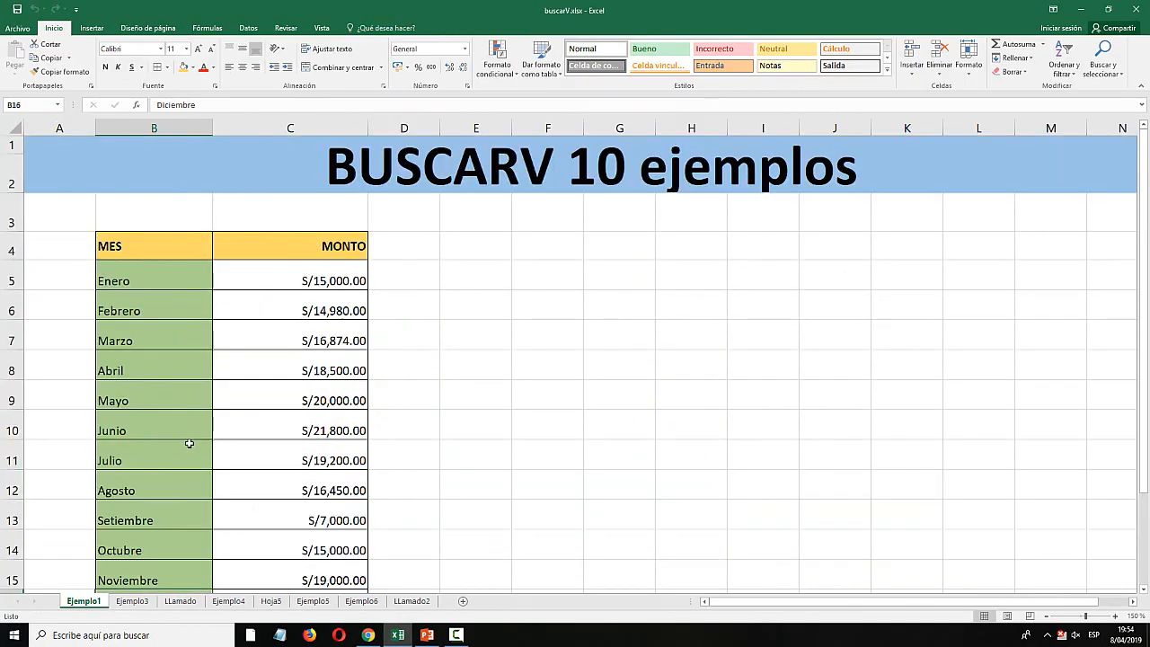
Examine the MONTO column on the Ejemplo1 sheet and how each amount pairs with its month.
click(277, 133)
click(315, 283)
click(311, 311)
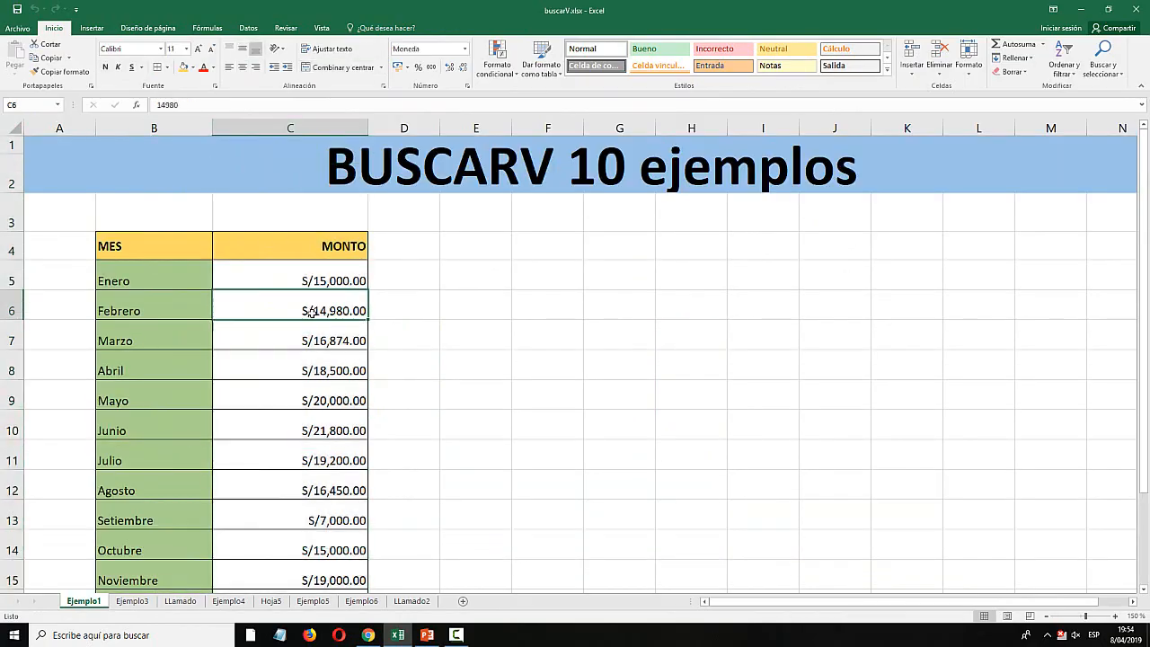
click(309, 337)
click(306, 444)
click(138, 273)
click(247, 280)
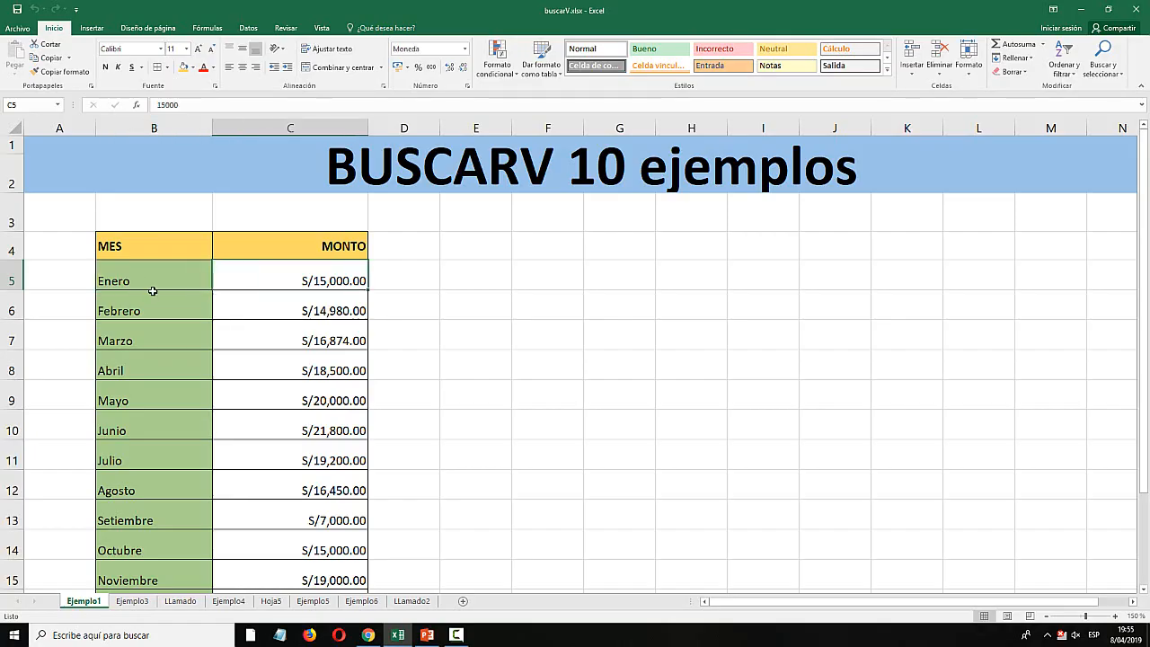
click(152, 295)
click(145, 327)
click(138, 355)
click(166, 402)
click(268, 408)
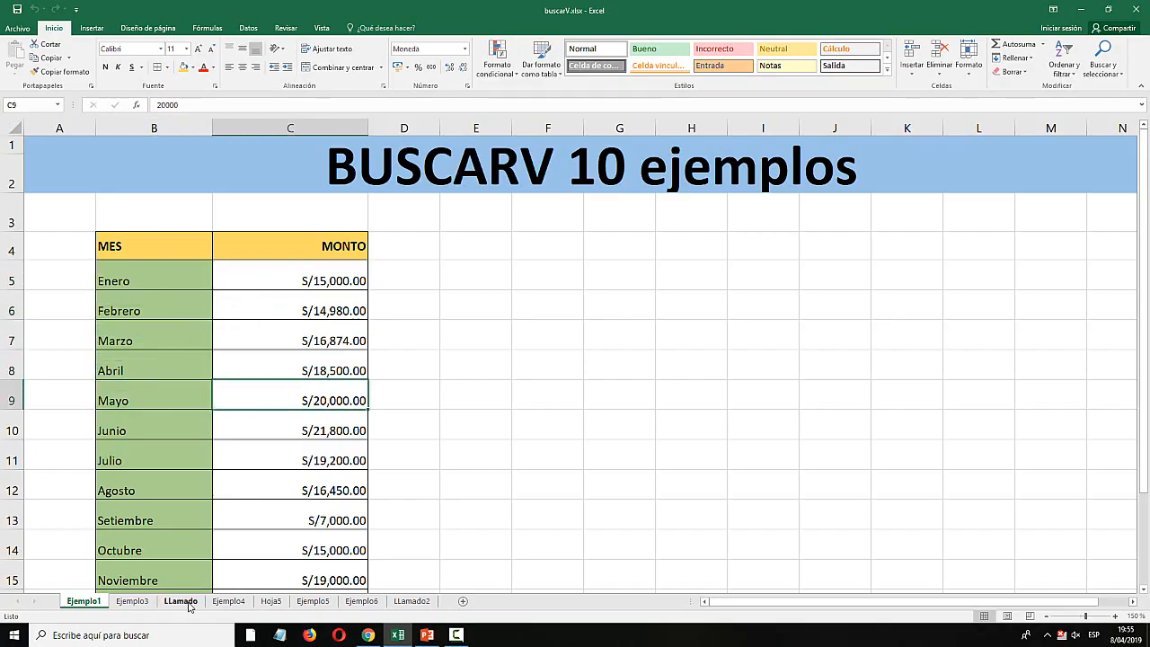
Go to the LLamado sheet and examine its MANERA ESTÁTICA, MANERA DINÁMICA and BUSQUEDA POTENTE sections.
click(181, 601)
click(236, 310)
click(231, 250)
click(233, 226)
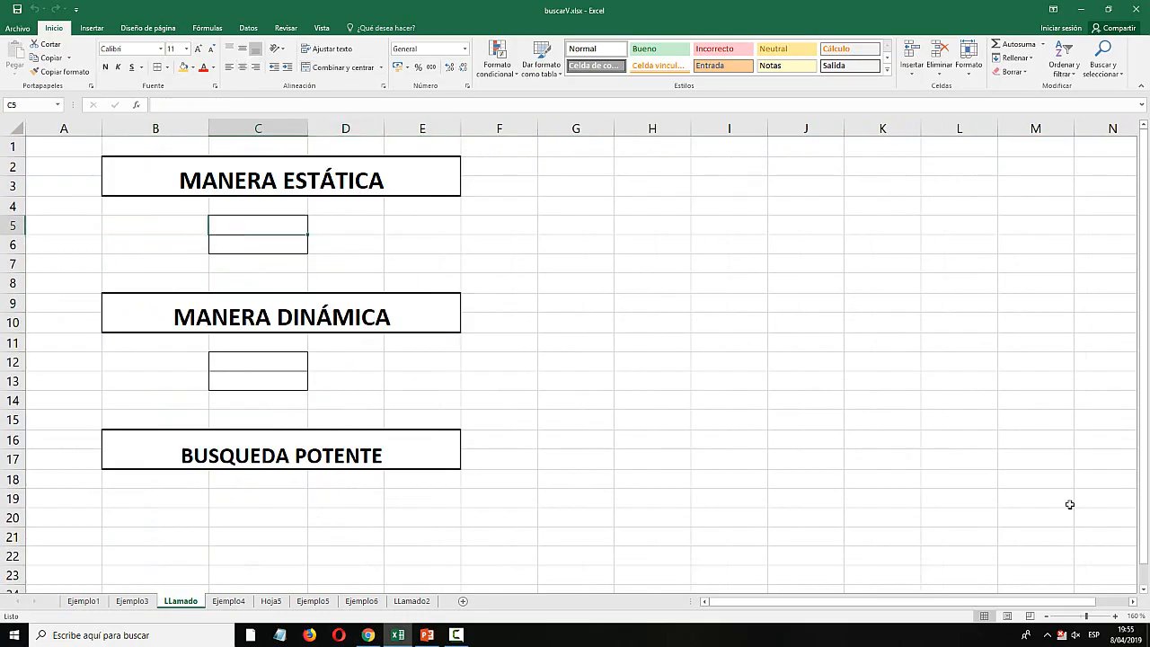
click(166, 384)
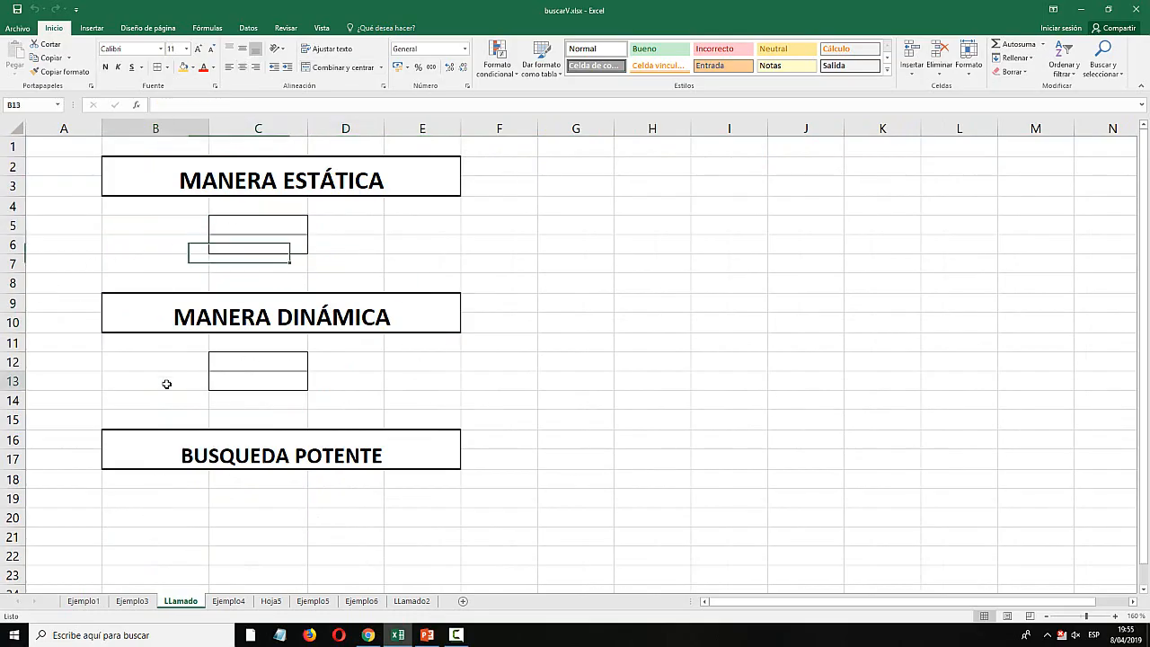
click(158, 360)
click(156, 251)
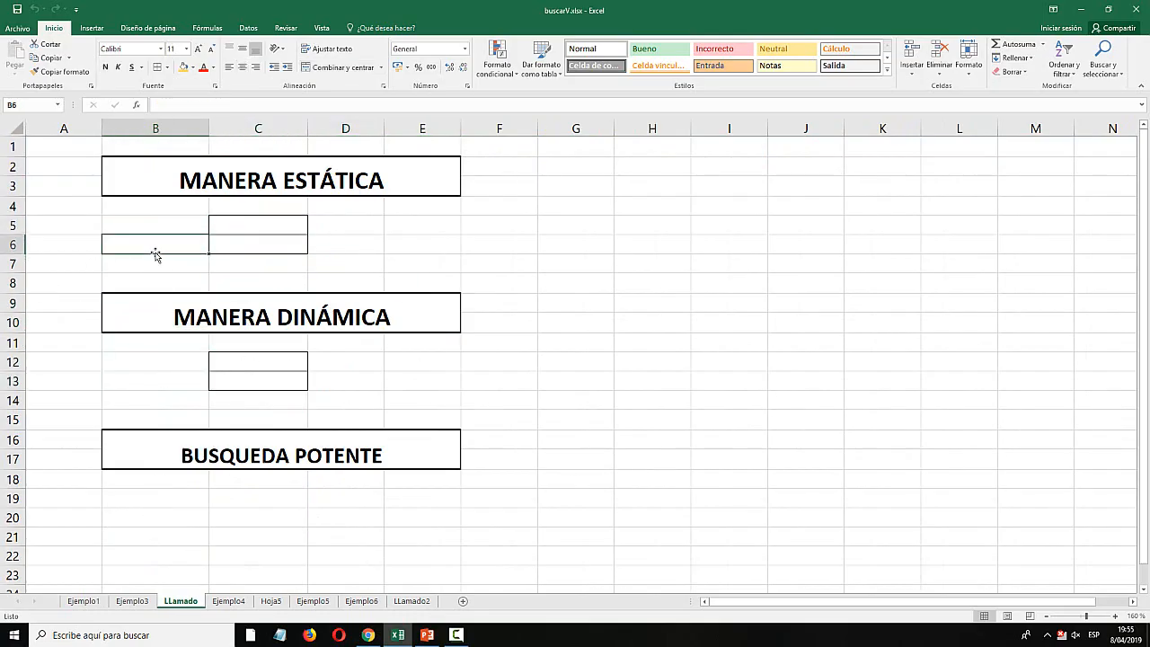
click(144, 168)
click(200, 304)
click(254, 439)
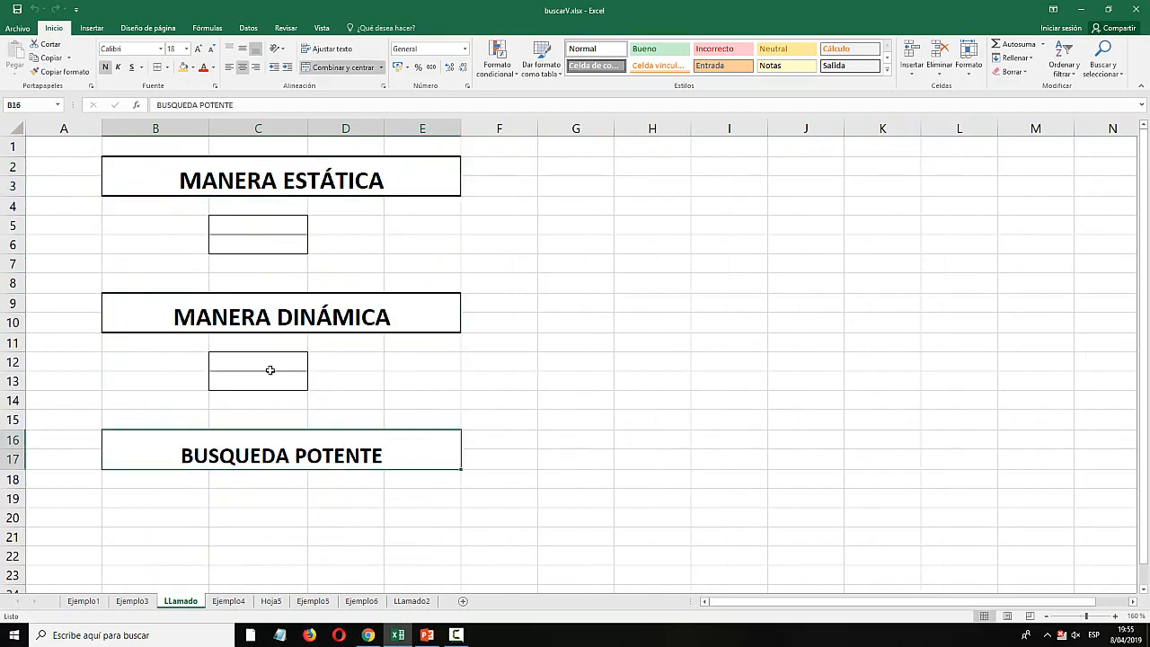
click(271, 319)
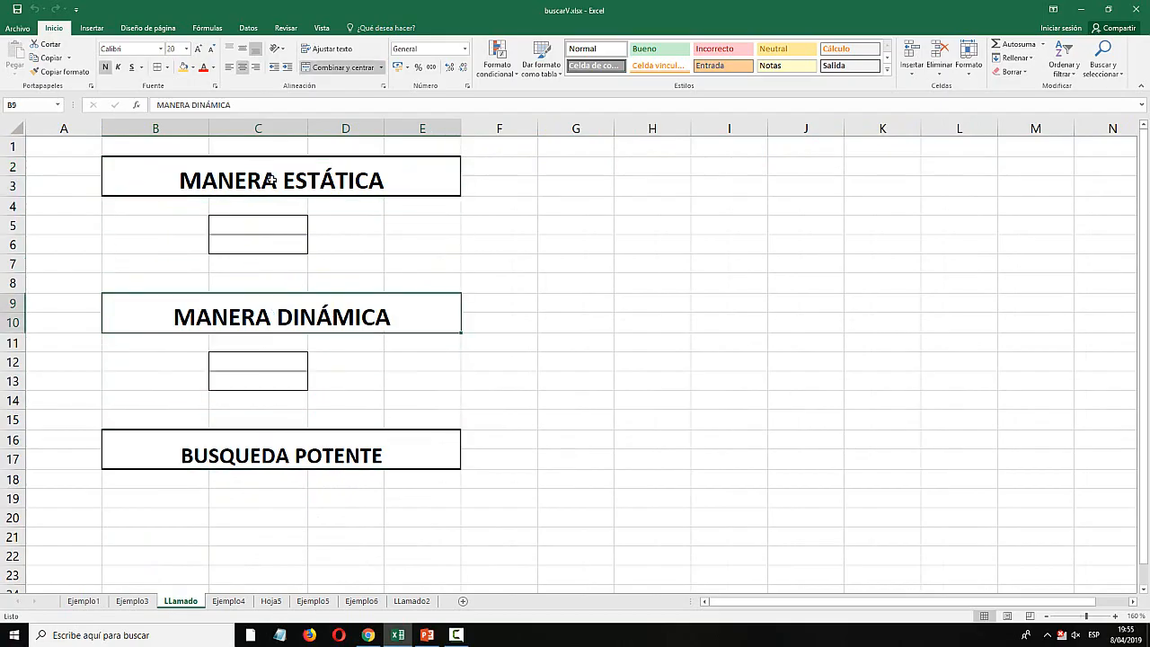
click(234, 337)
click(247, 320)
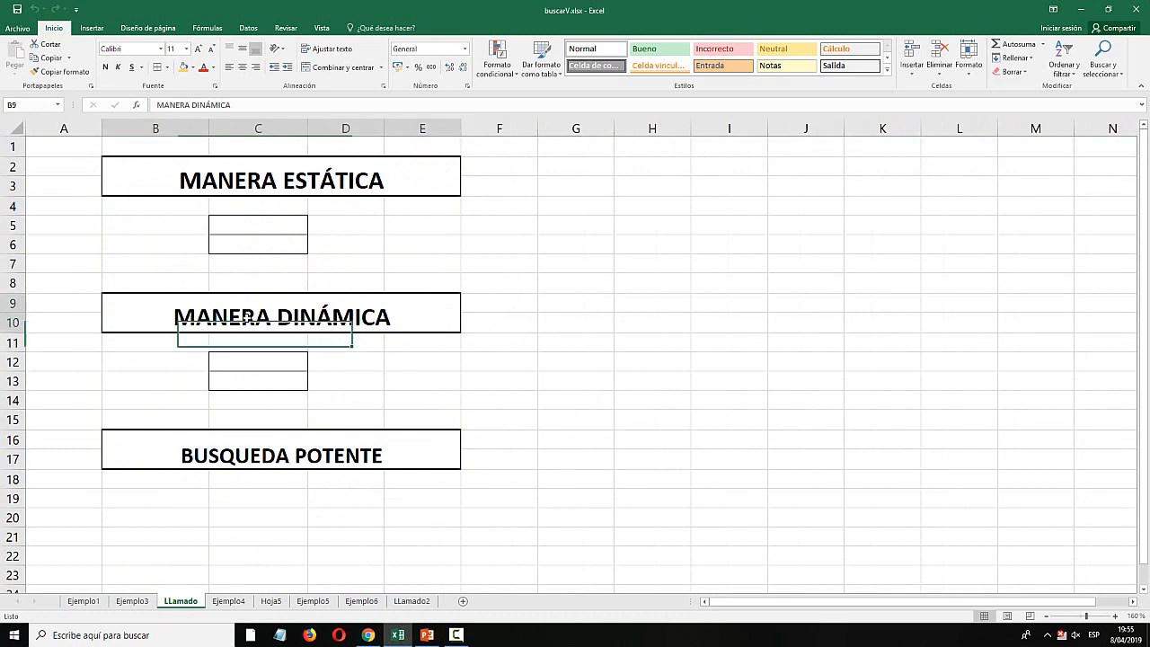
click(248, 441)
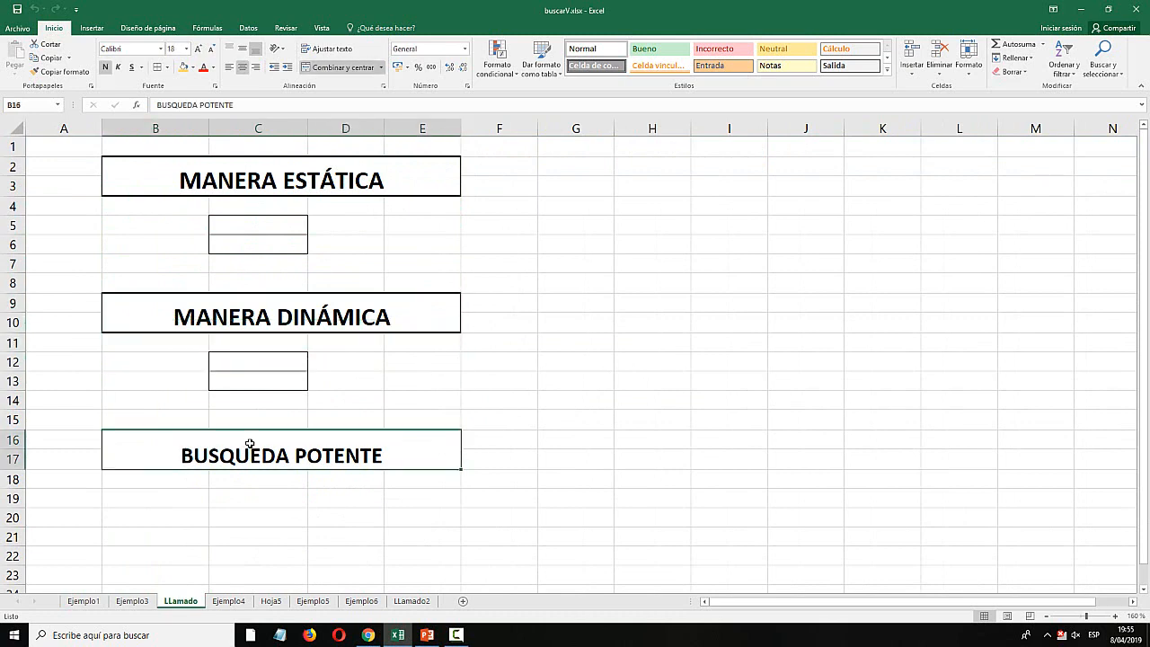
click(279, 174)
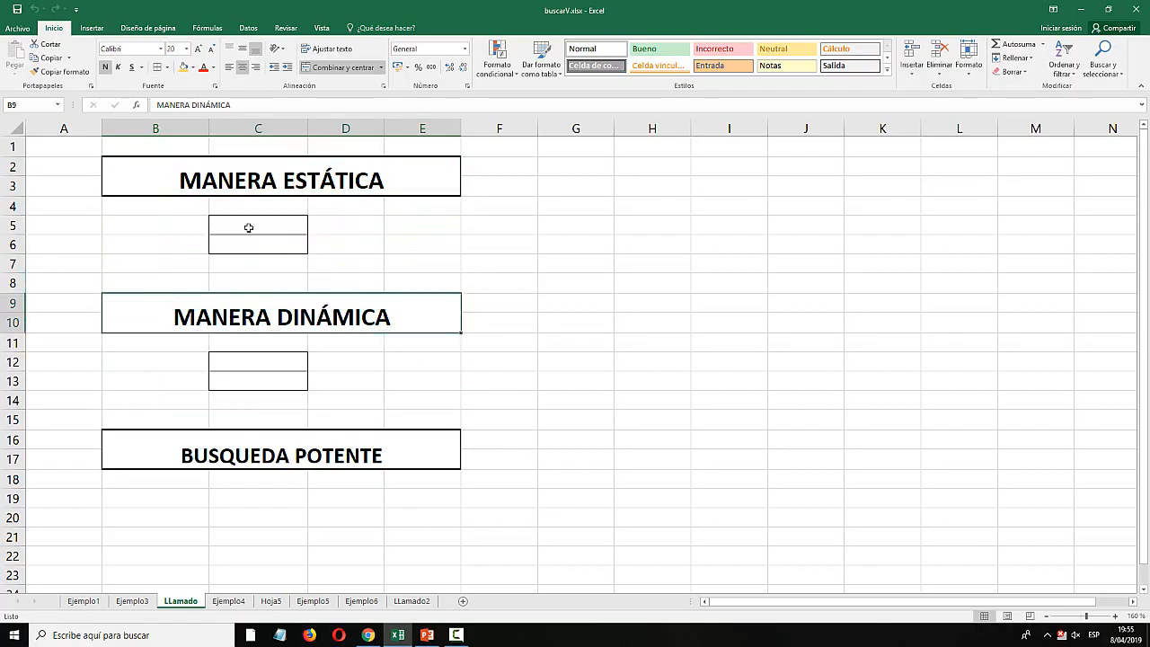
Enter the label "Ingrese Mes:" in cell B5 under MANERA ESTÁTICA.
click(158, 230)
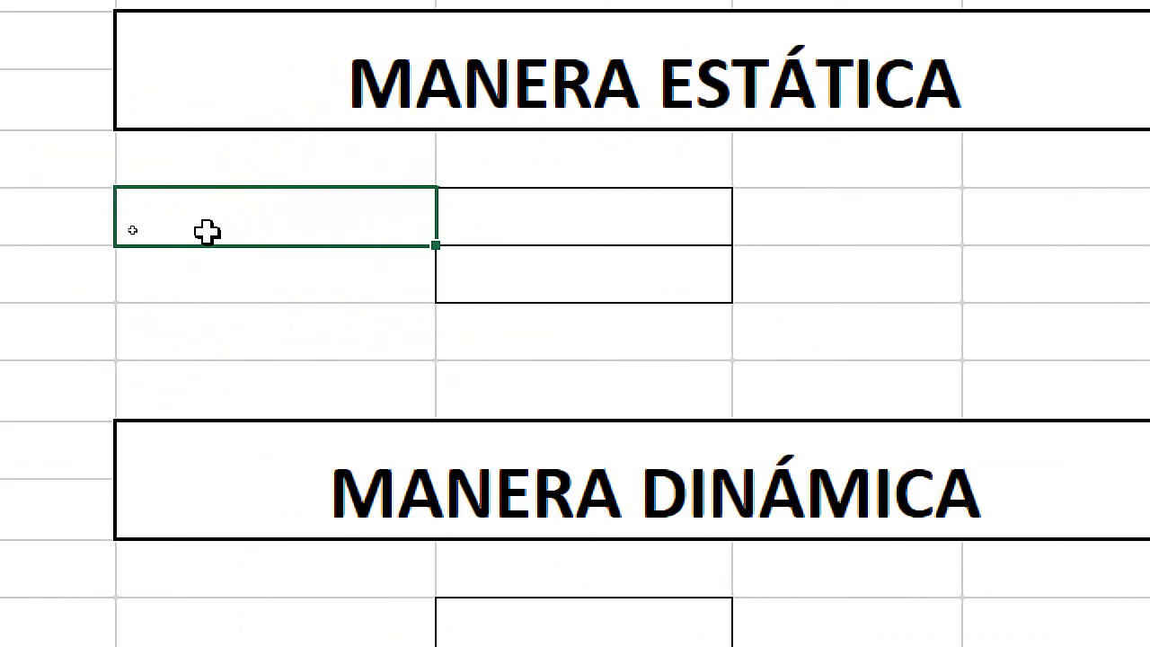
text(¡NGRESE)
key(BackSpace)
key(BackSpace)
key(BackSpace)
key(BackSpace)
key(BackSpace)
key(BackSpace)
text(Ingrese Mes:)
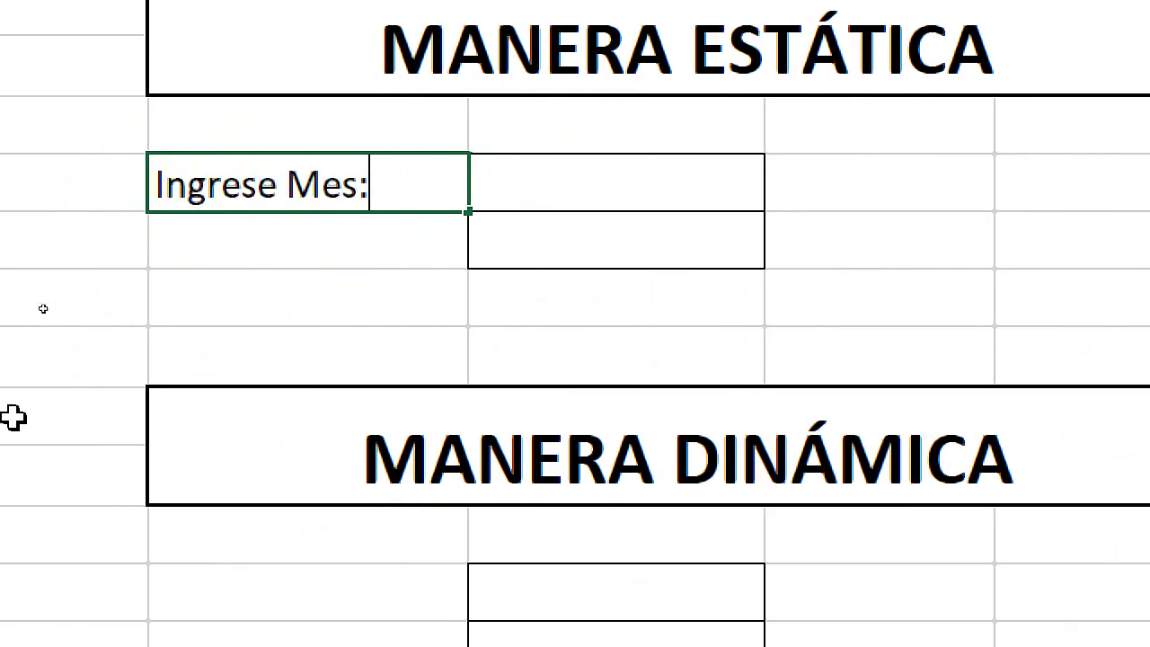
Enter Enero as the month in cell C5, beside the "Ingrese Mes:" label.
click(685, 228)
text(Enero)
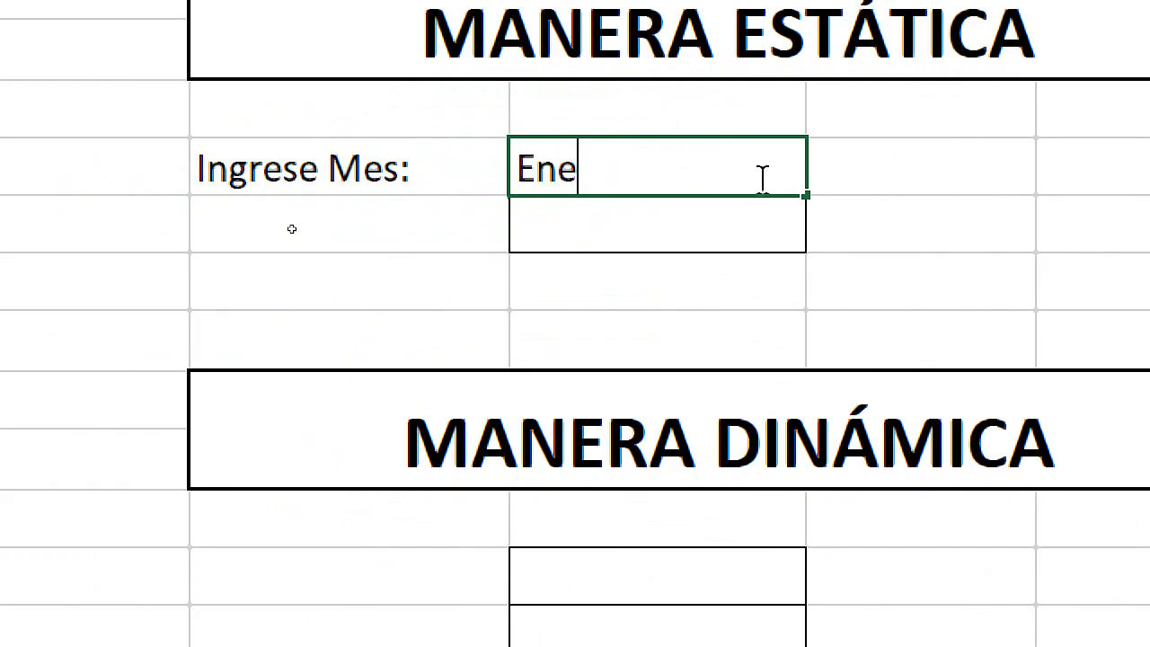
key(Return)
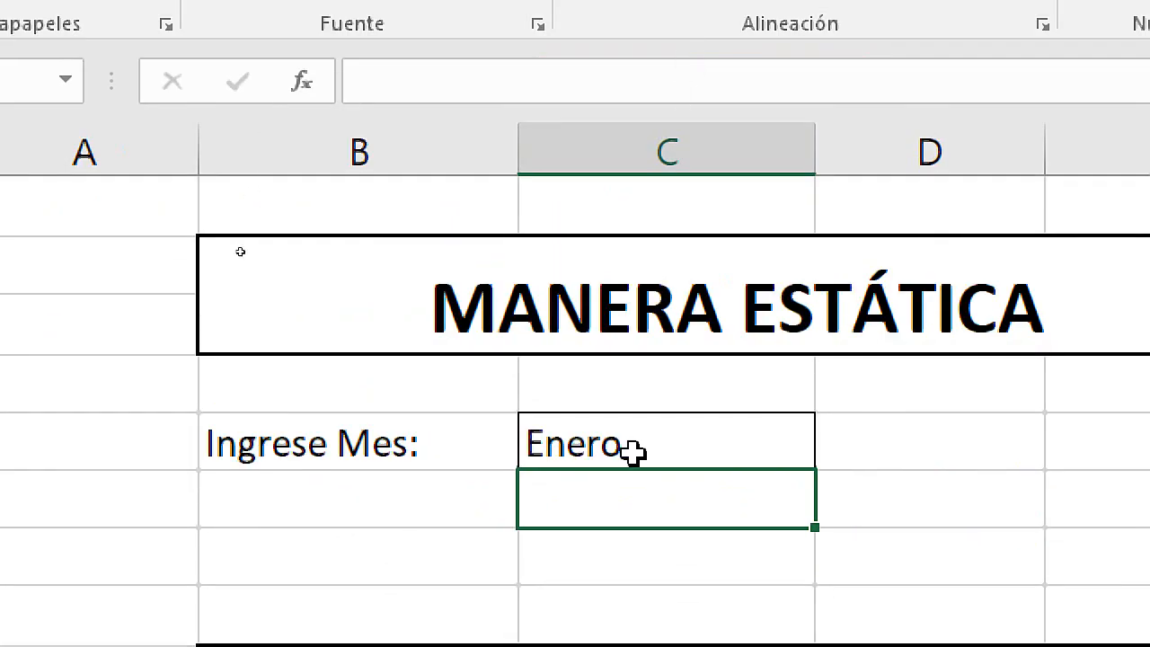
Start a BUSCARV formula in cell C6 of the LLamado sheet with C5 as the lookup value.
click(864, 214)
click(683, 501)
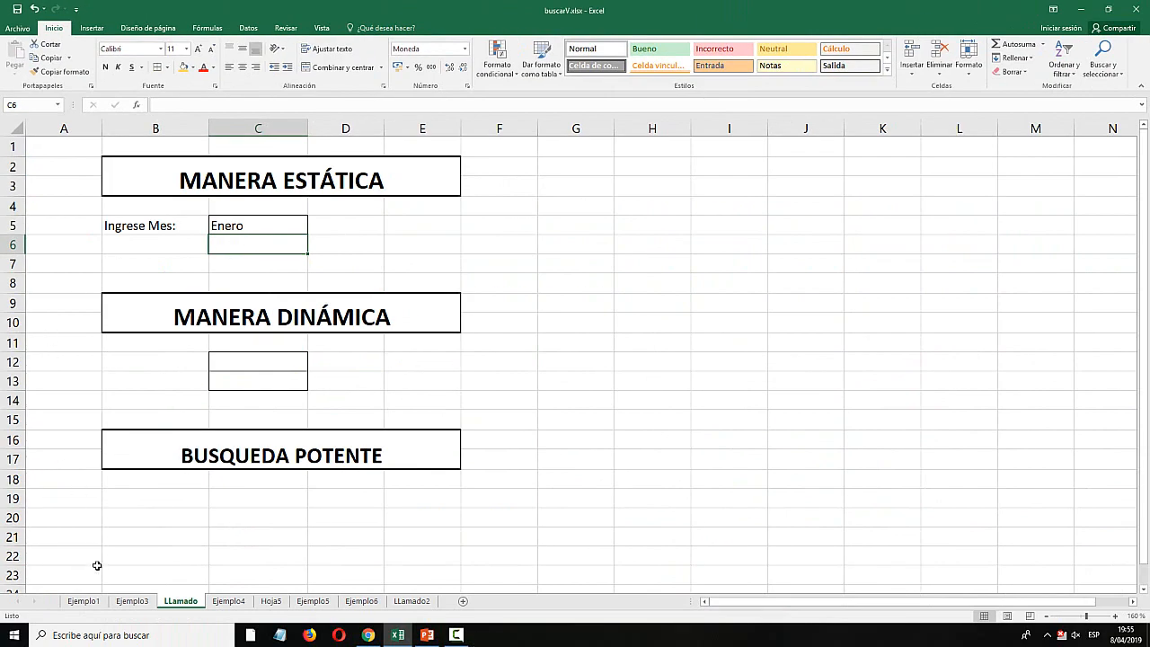
click(83, 600)
click(118, 326)
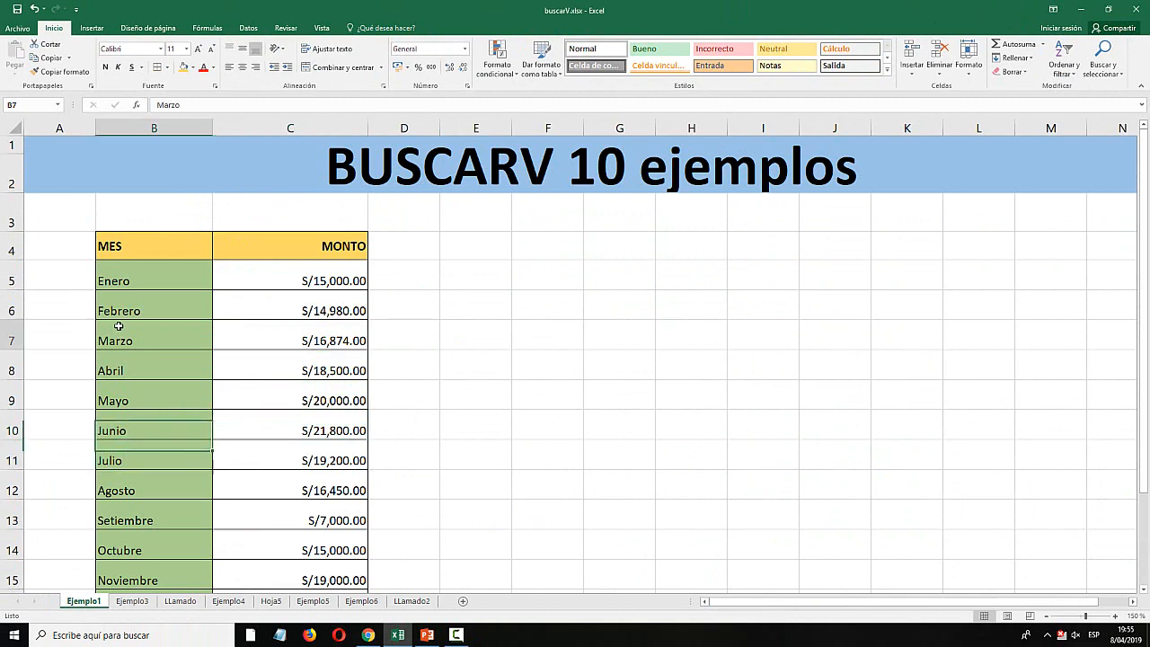
click(181, 601)
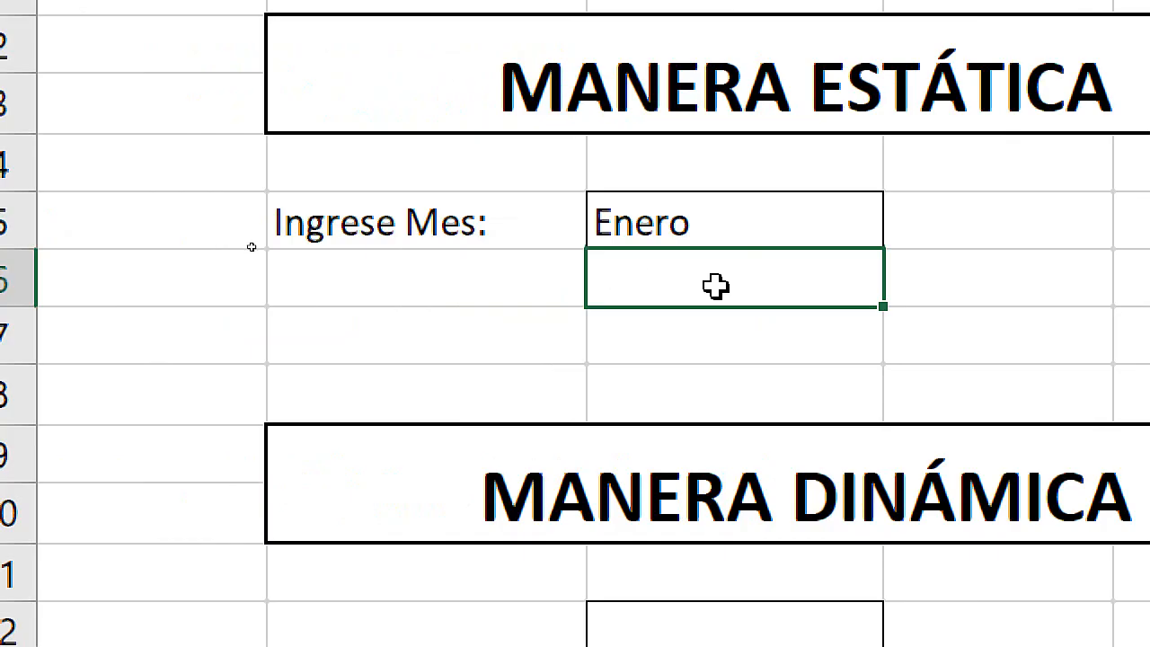
text(=buscarv)
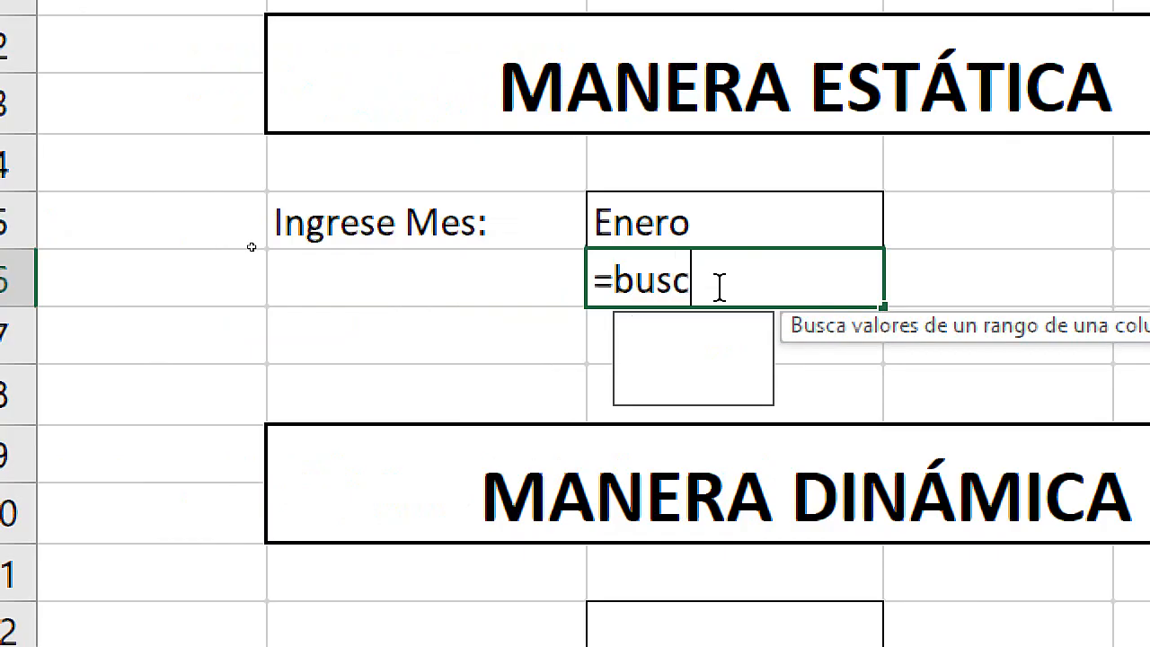
key(Tab)
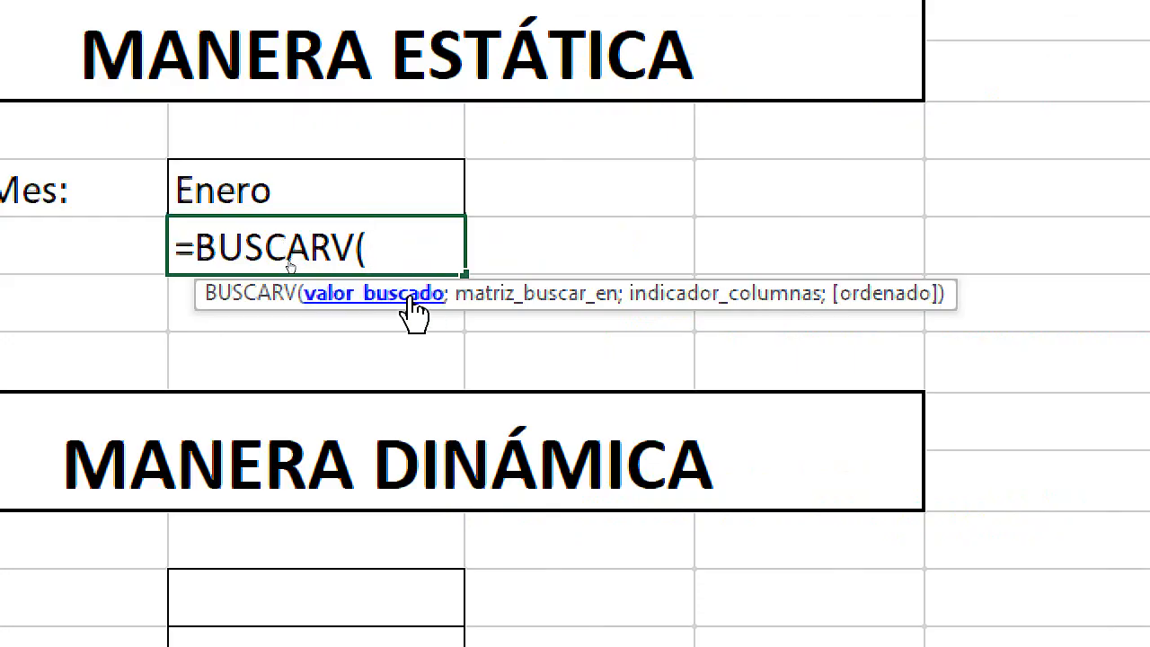
click(261, 177)
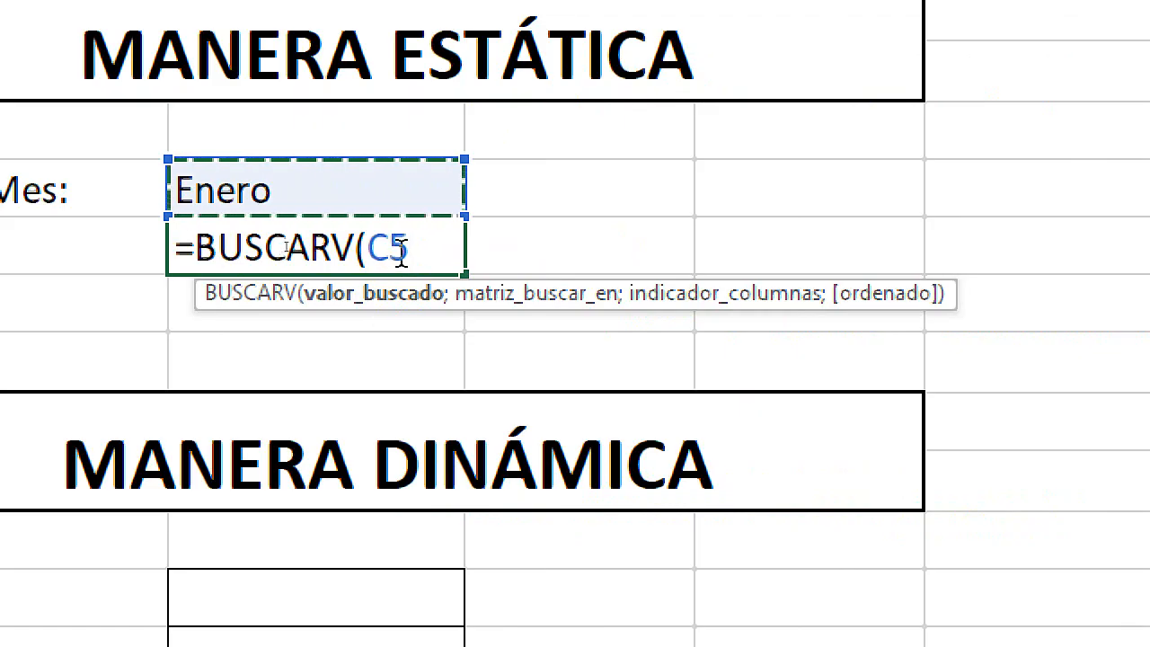
text(;)
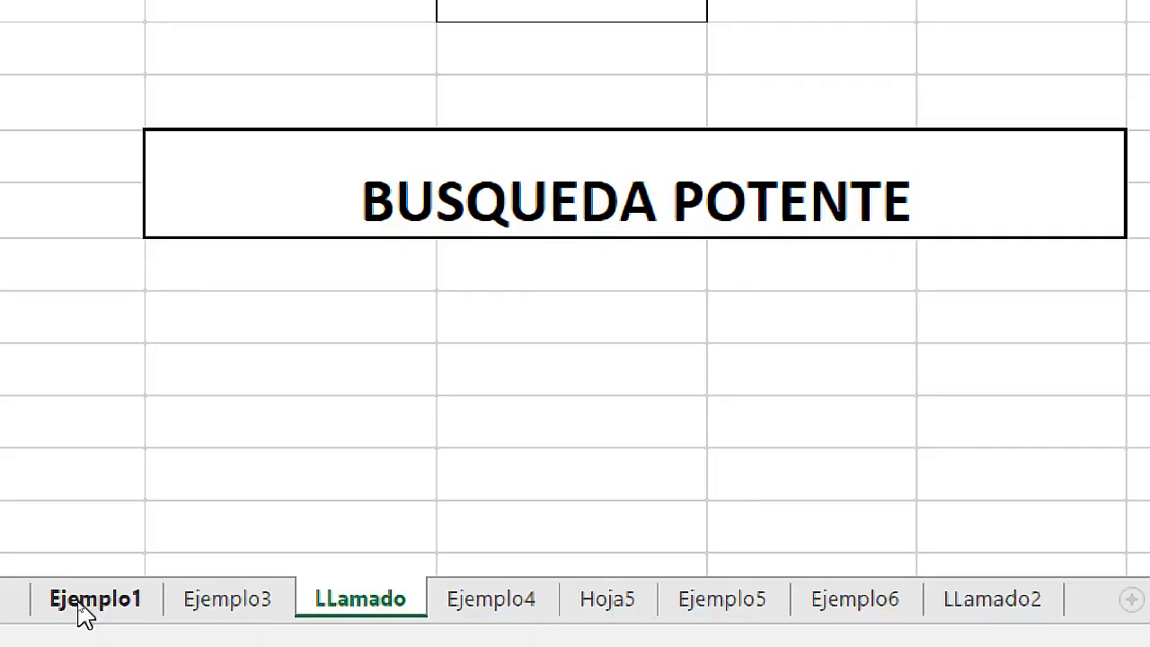
Set the formula's lookup table to range B5:C16 on the Ejemplo1 sheet and review the parts of that reference.
click(79, 603)
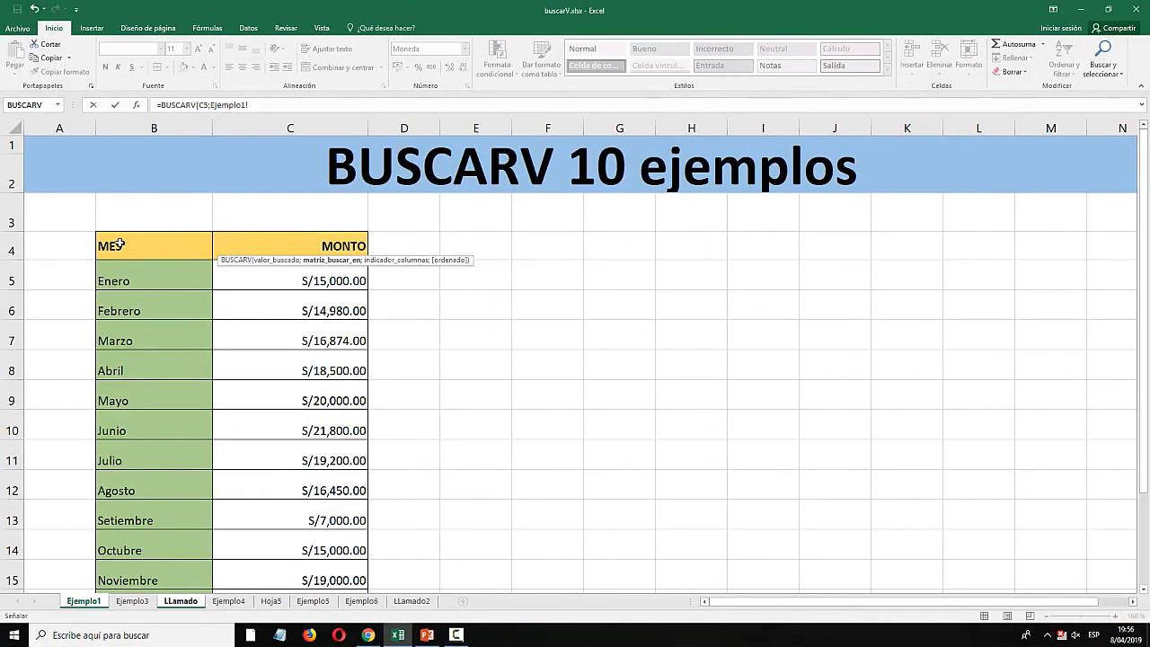
drag(117, 266, 316, 519)
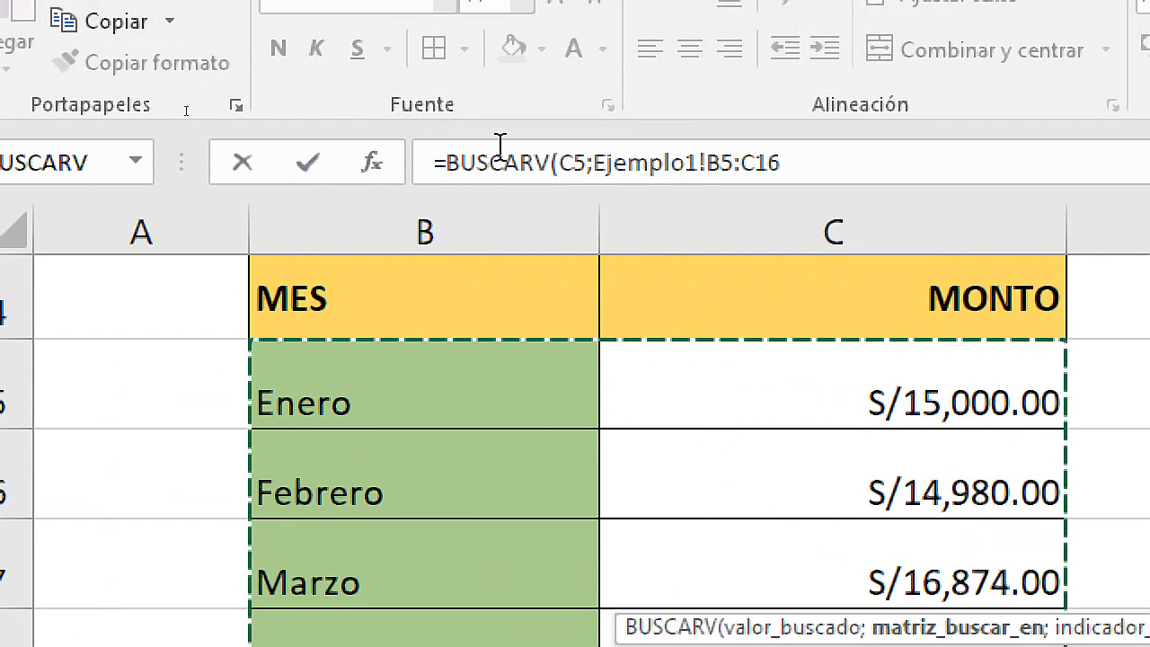
click(563, 1)
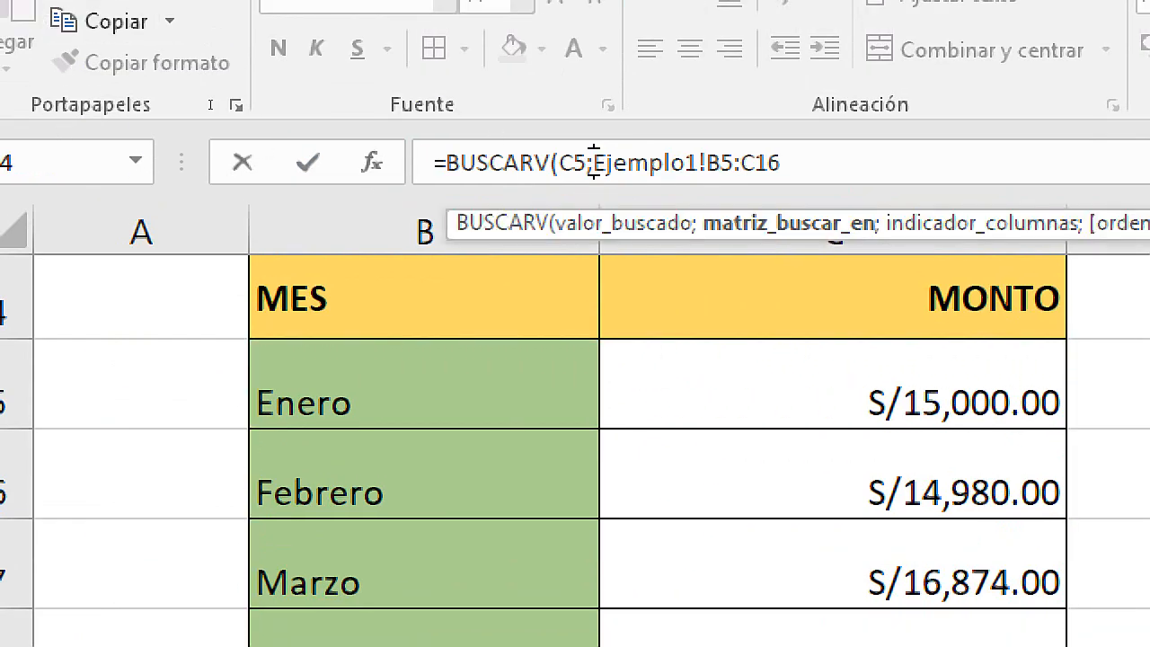
drag(593, 163, 696, 158)
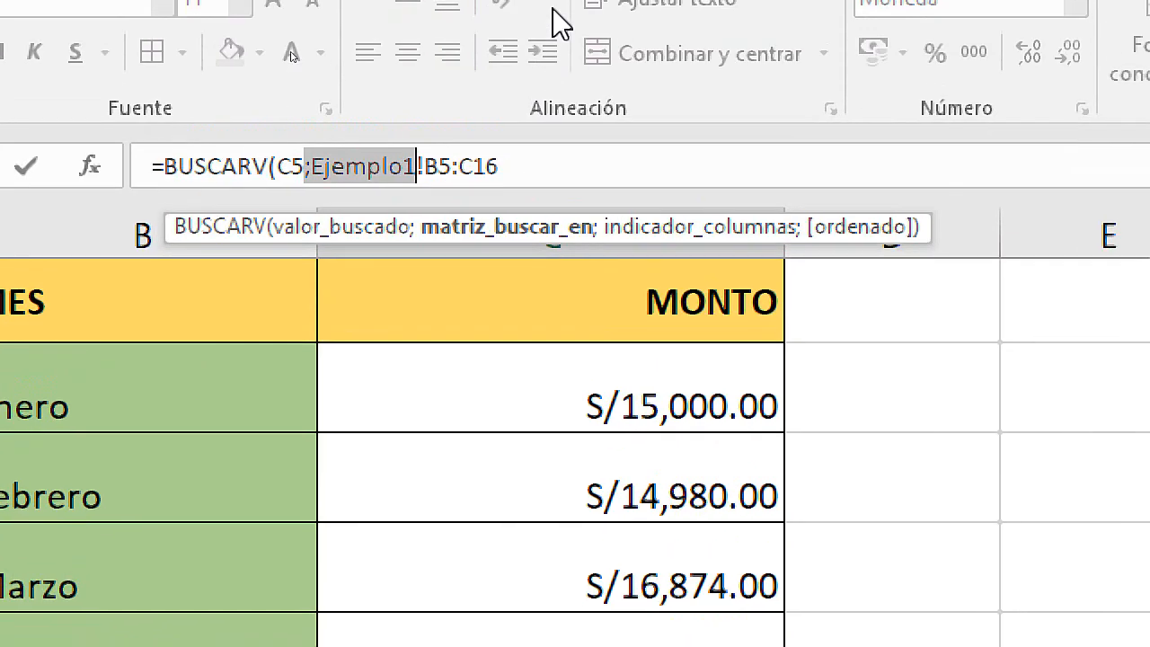
click(413, 165)
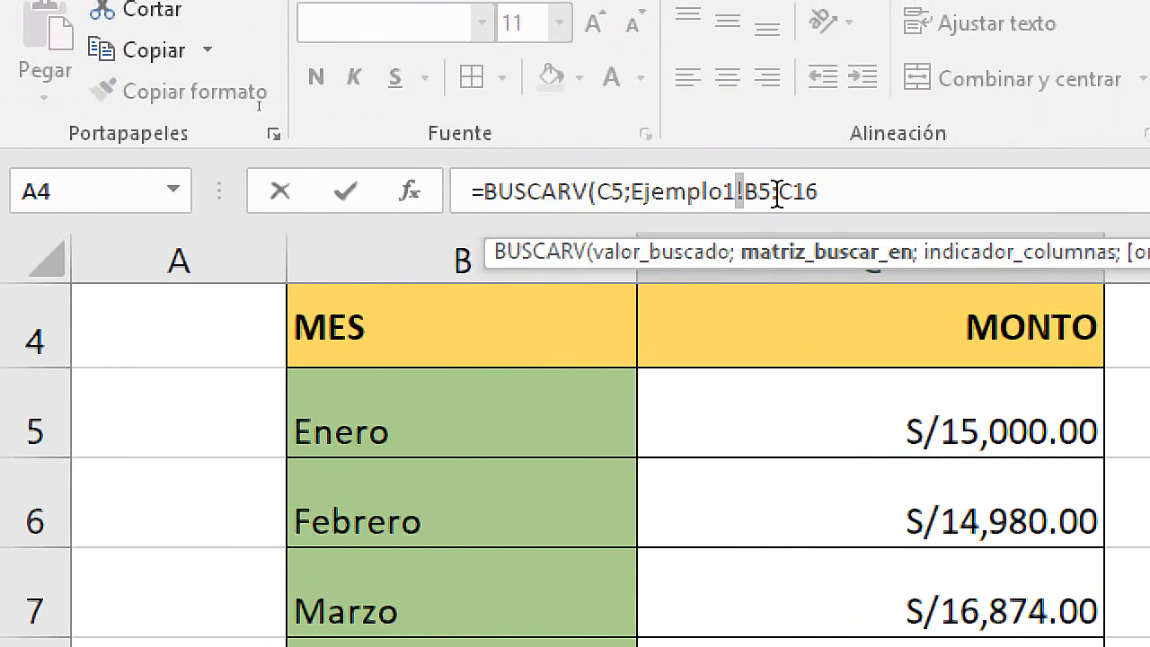
drag(773, 193, 744, 193)
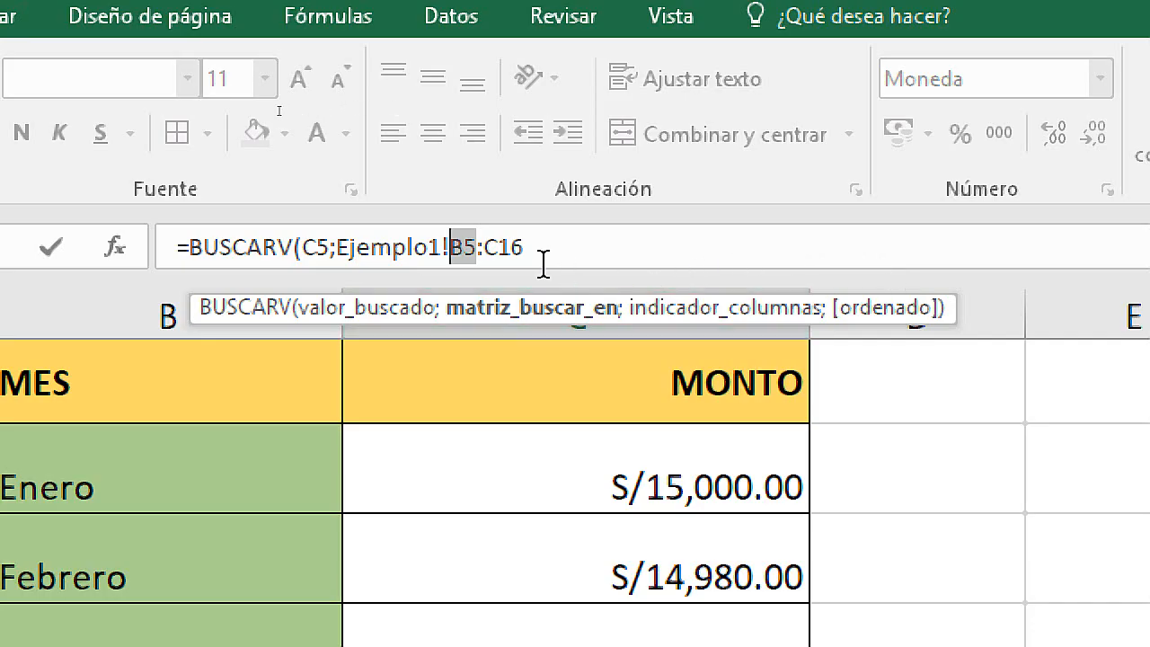
drag(523, 240, 496, 244)
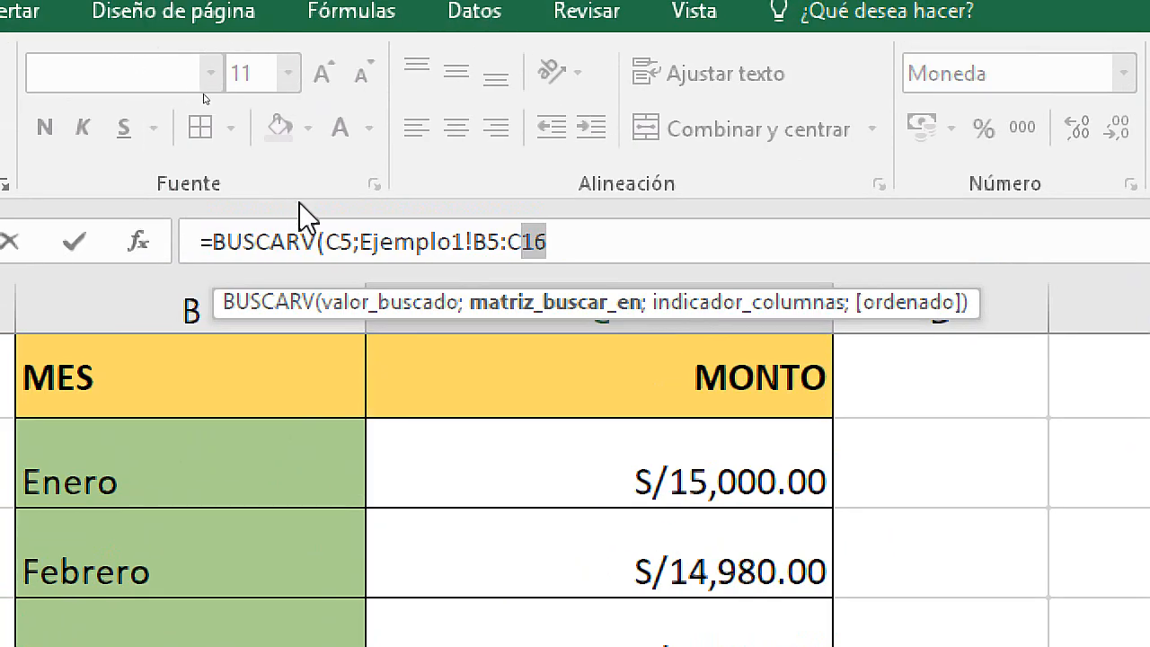
click(618, 251)
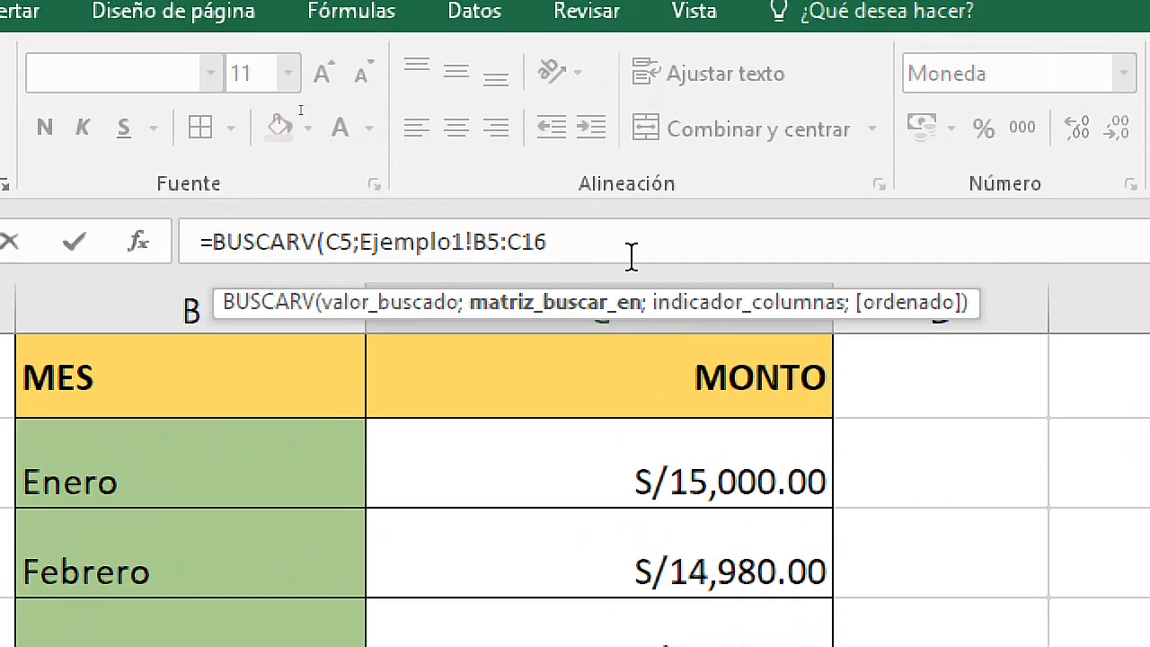
Complete the BUSCARV formula in C6 with column index 2 and exact match FALSO, and select the finished cell.
text(;)
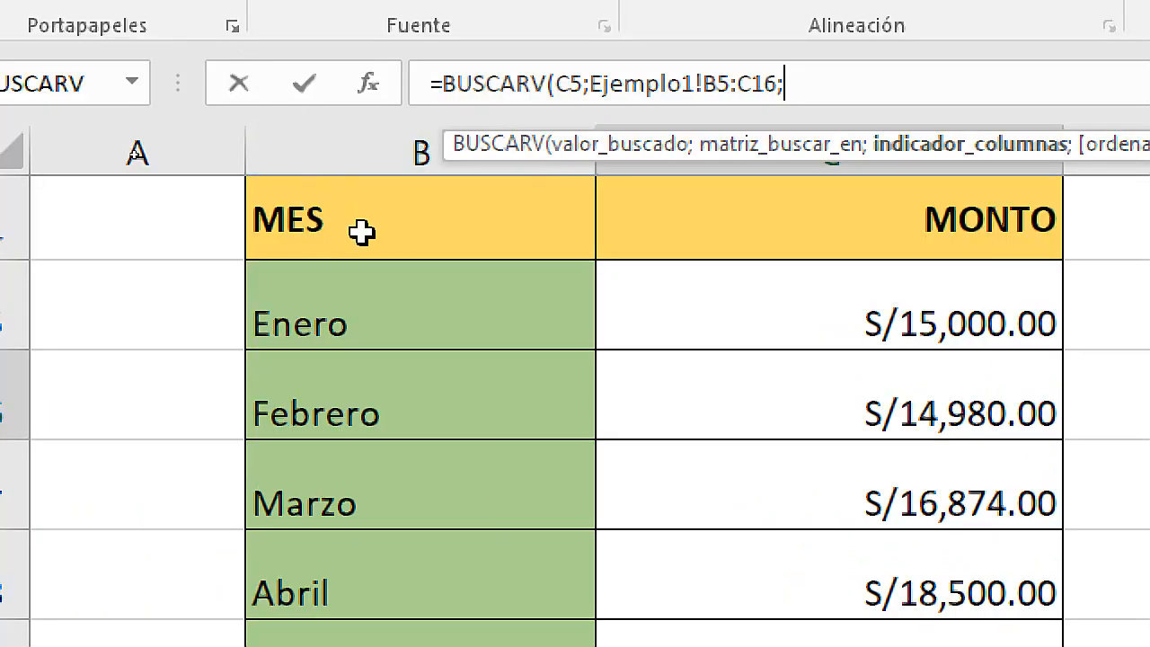
click(422, 152)
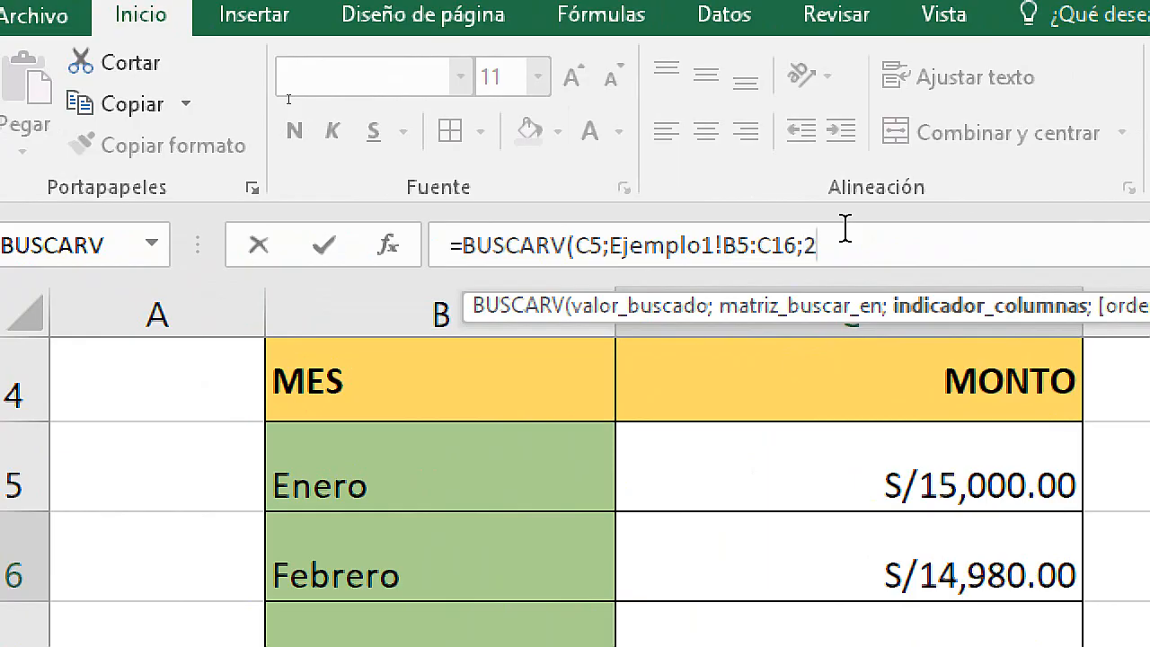
text(;)
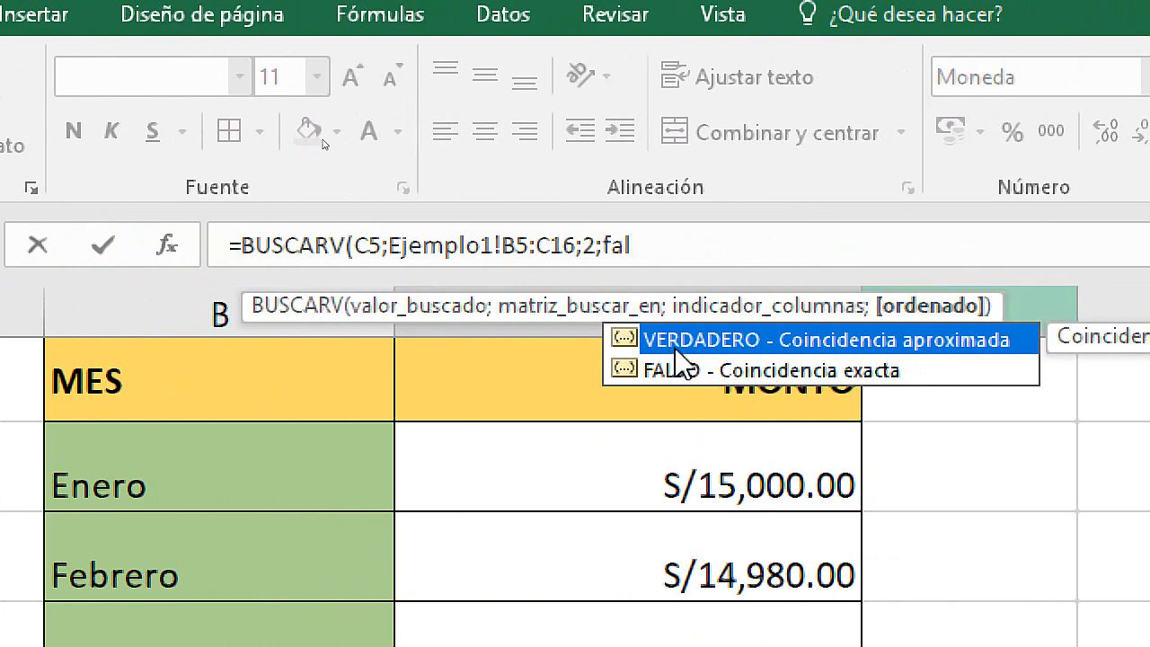
text(fal)
double_click(674, 373)
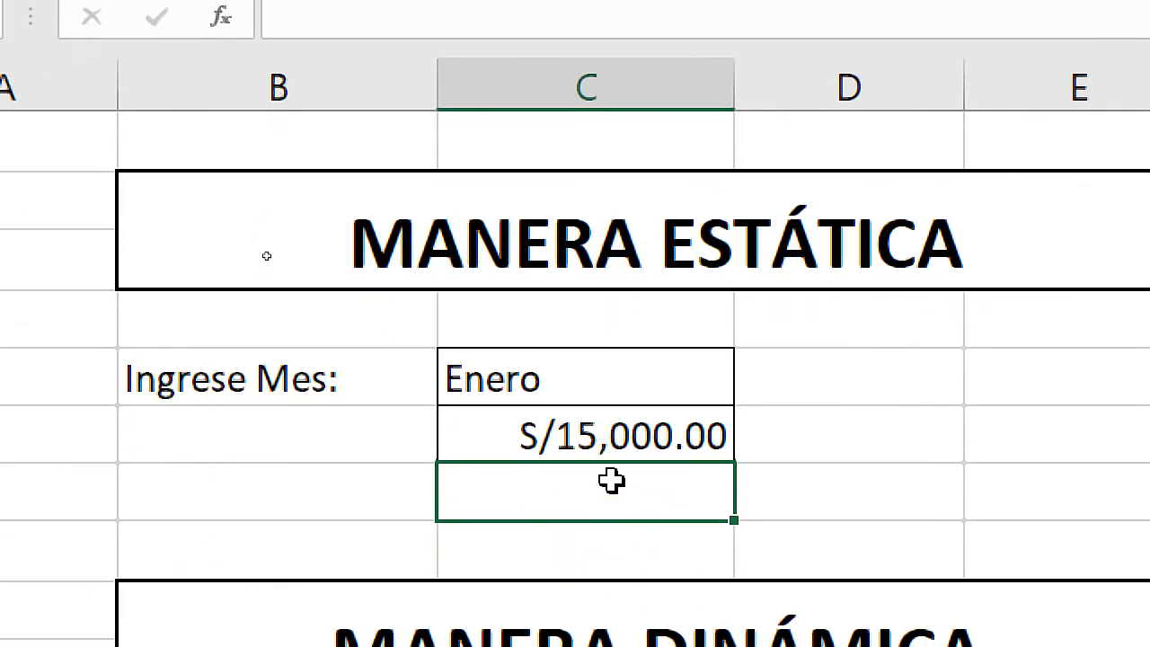
click(616, 443)
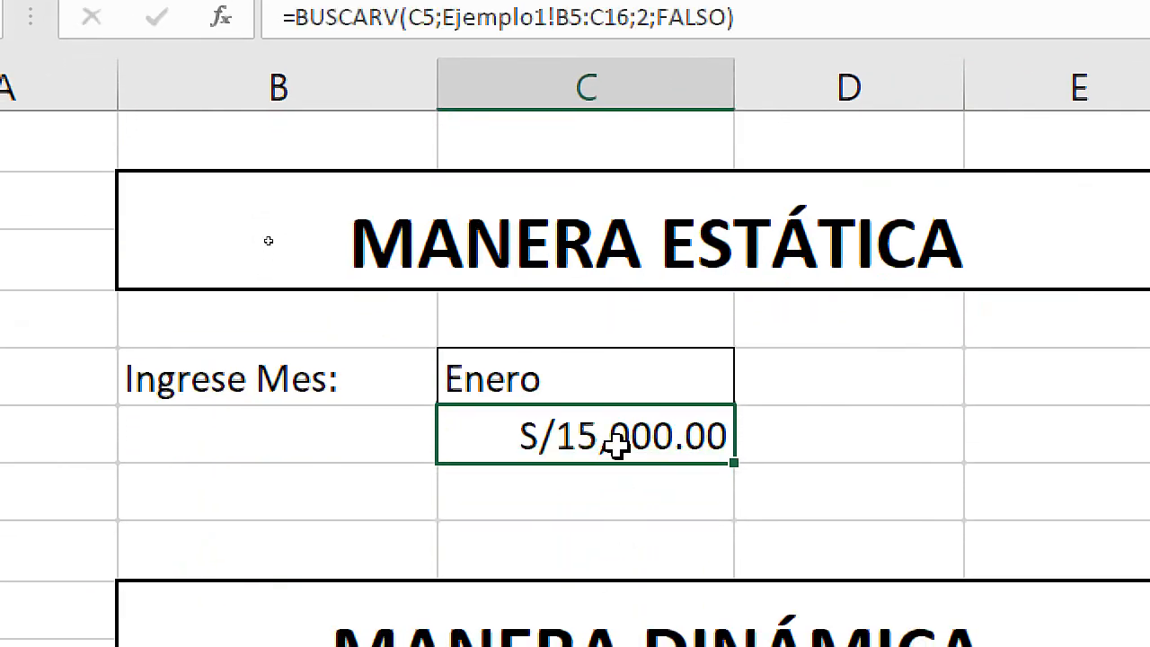
Test the static lookup by entering Febrero, followed by Marzo, as the month in cell C5.
click(587, 369)
text(Febrero)
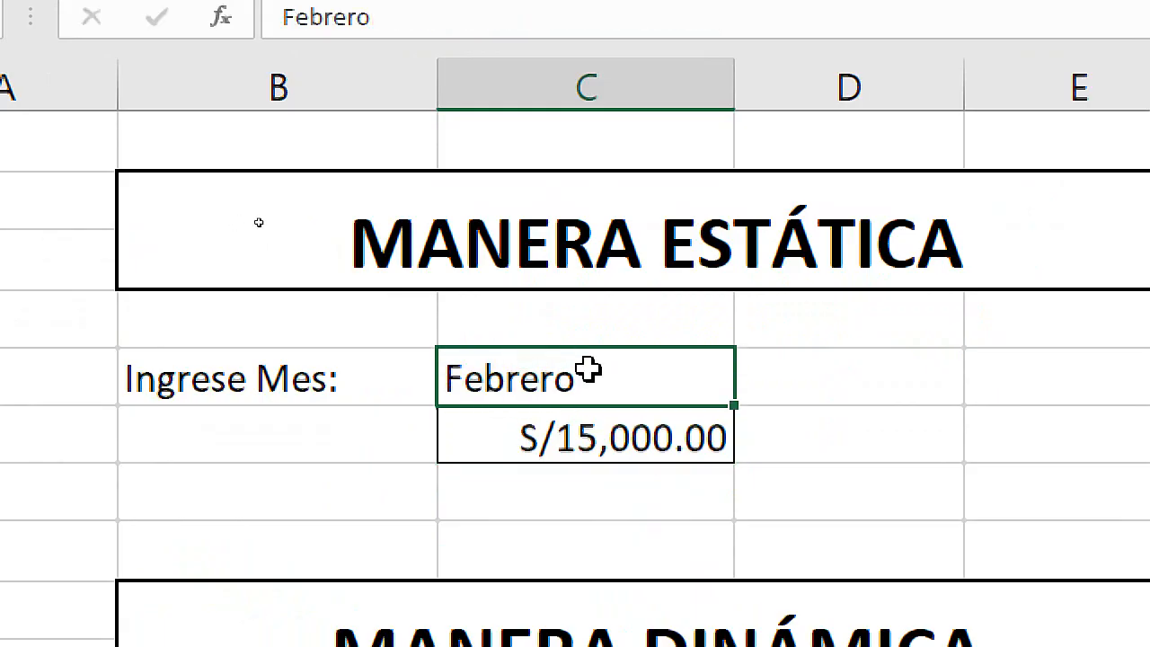
key(Return)
click(587, 368)
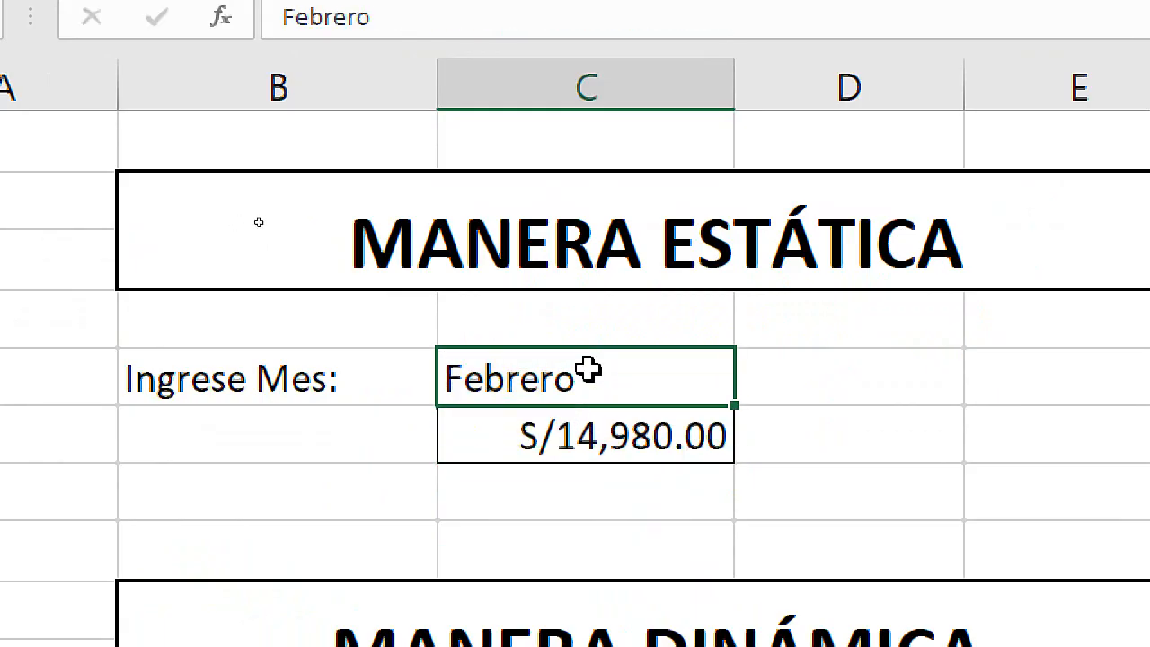
text(Marzo)
key(Return)
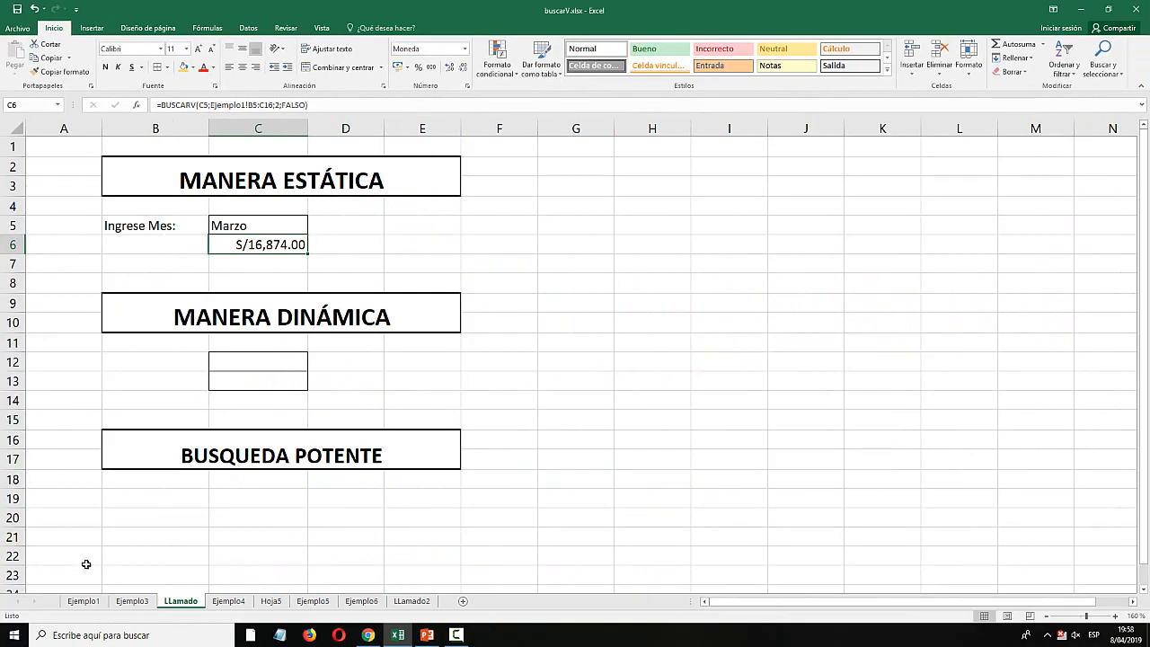
Check the amounts listed for Marzo and Junio in the Ejemplo1 sheet's table.
click(84, 601)
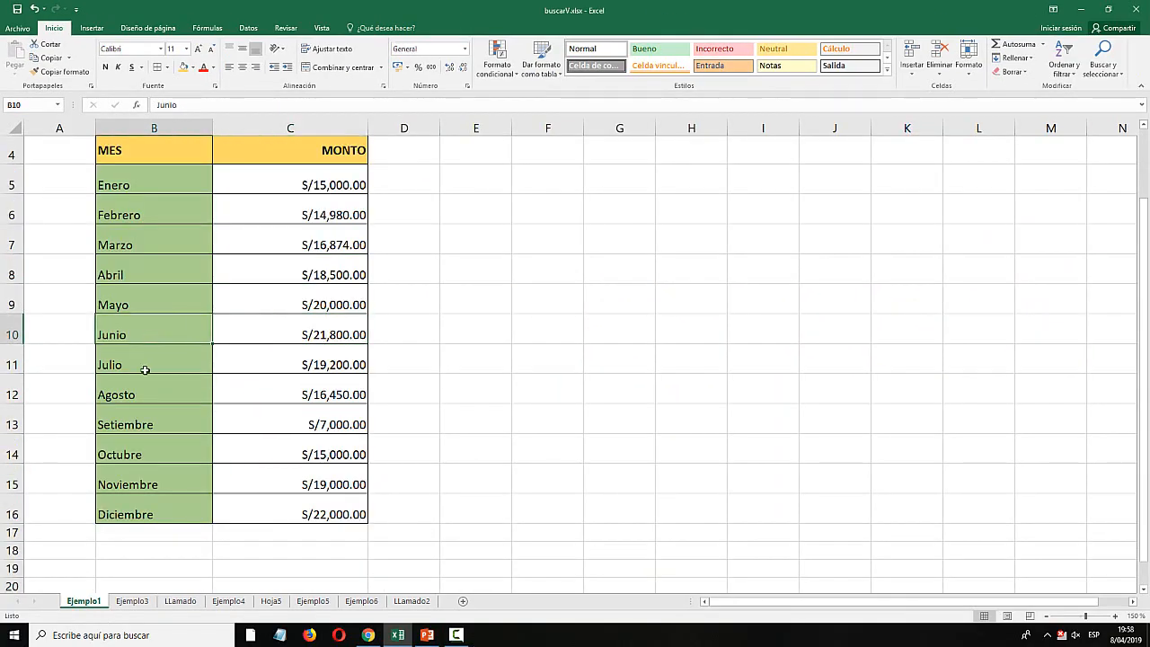
click(277, 239)
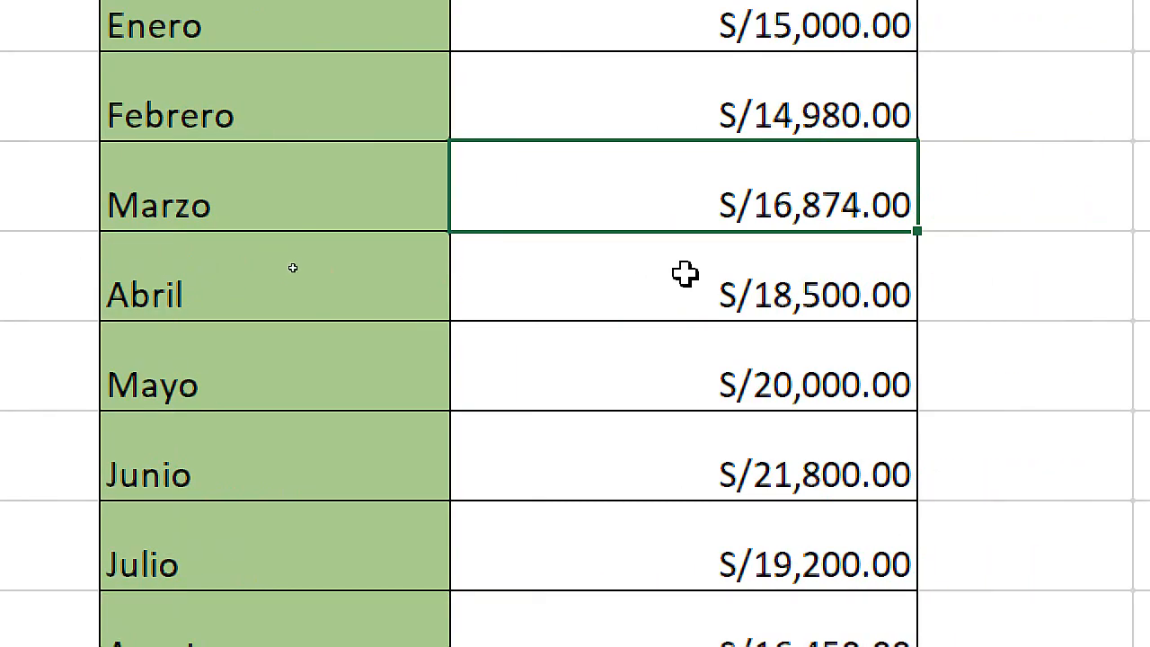
click(272, 479)
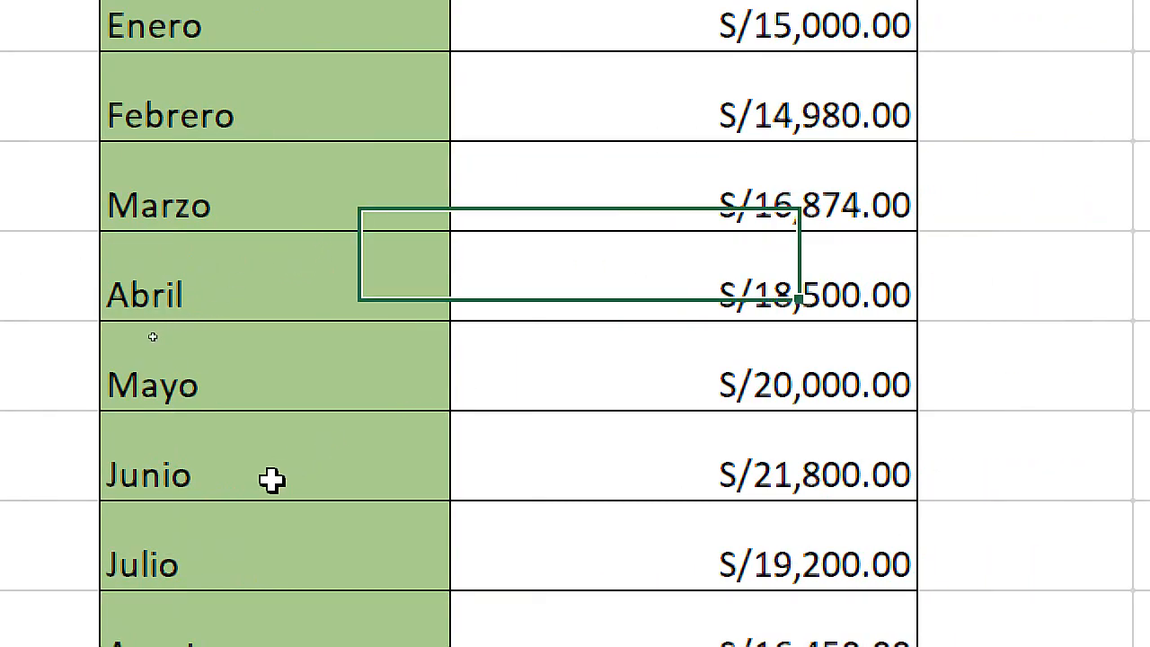
click(663, 480)
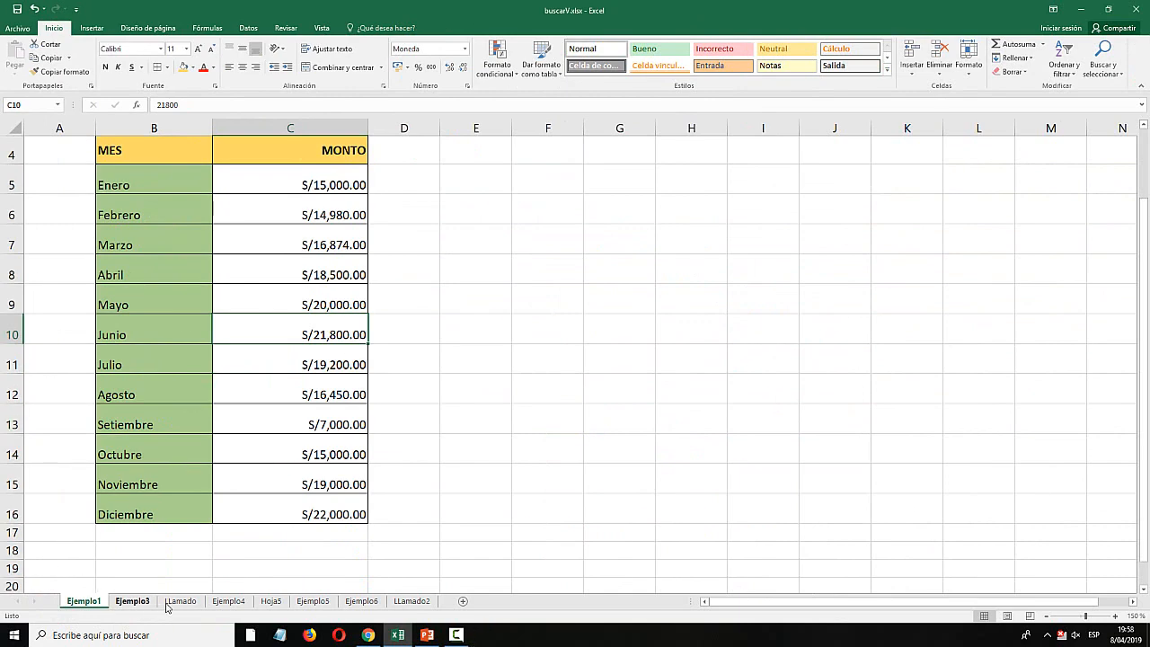
Set the month in cell C5 of the LLamado sheet to Junio.
click(180, 601)
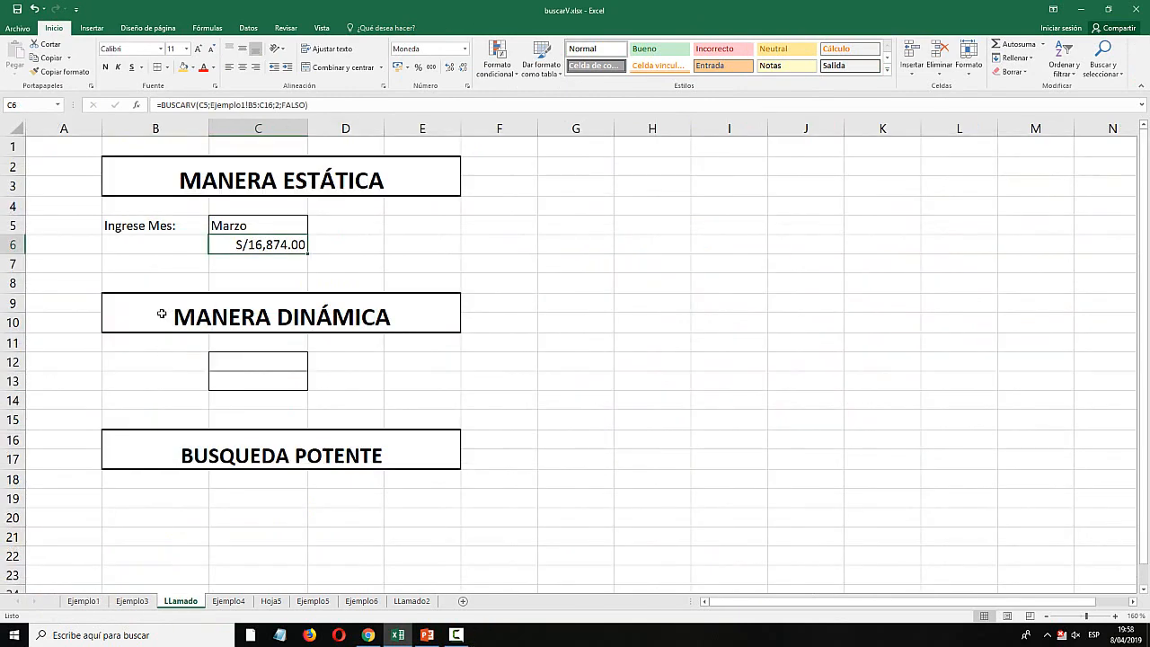
click(240, 221)
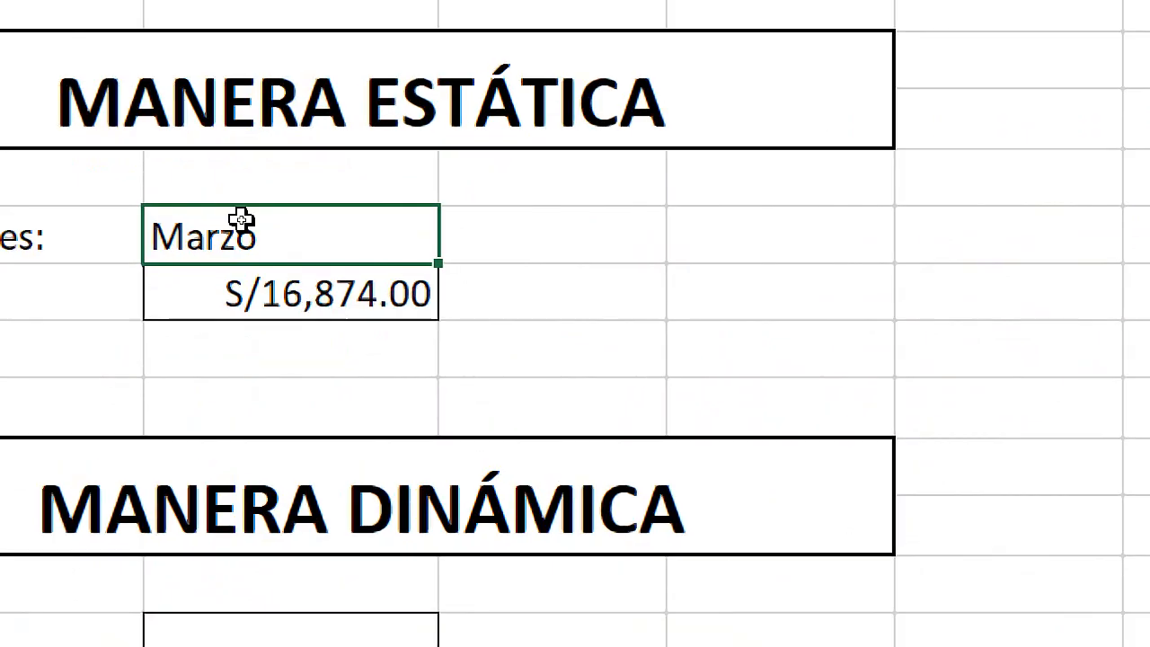
text(Junio)
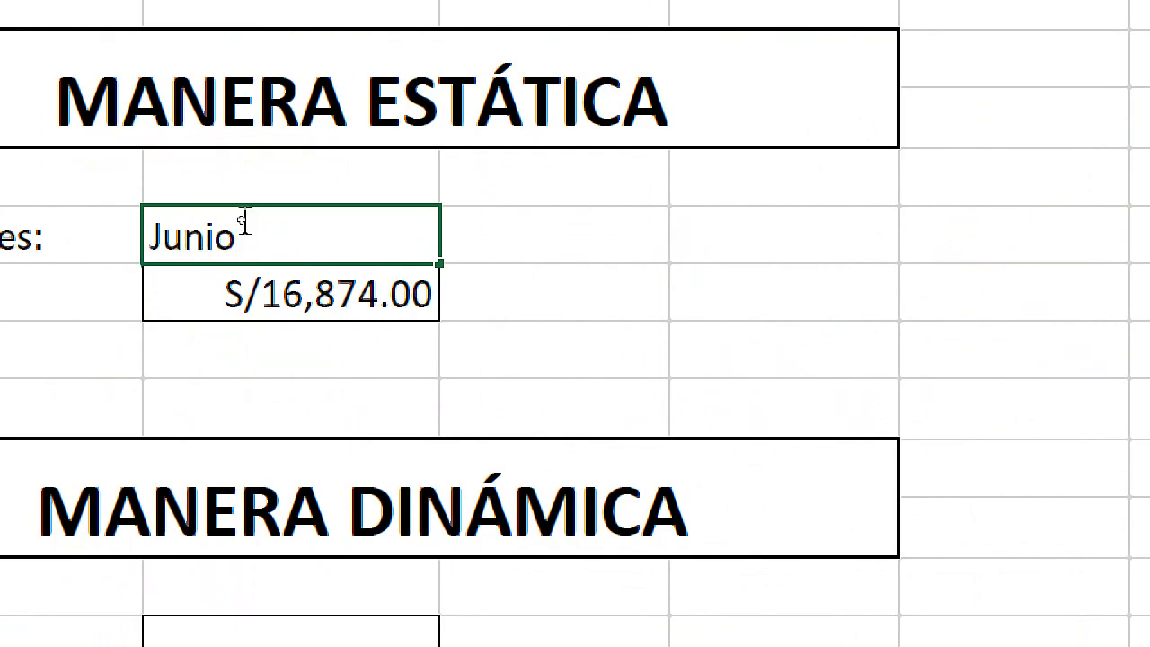
key(Return)
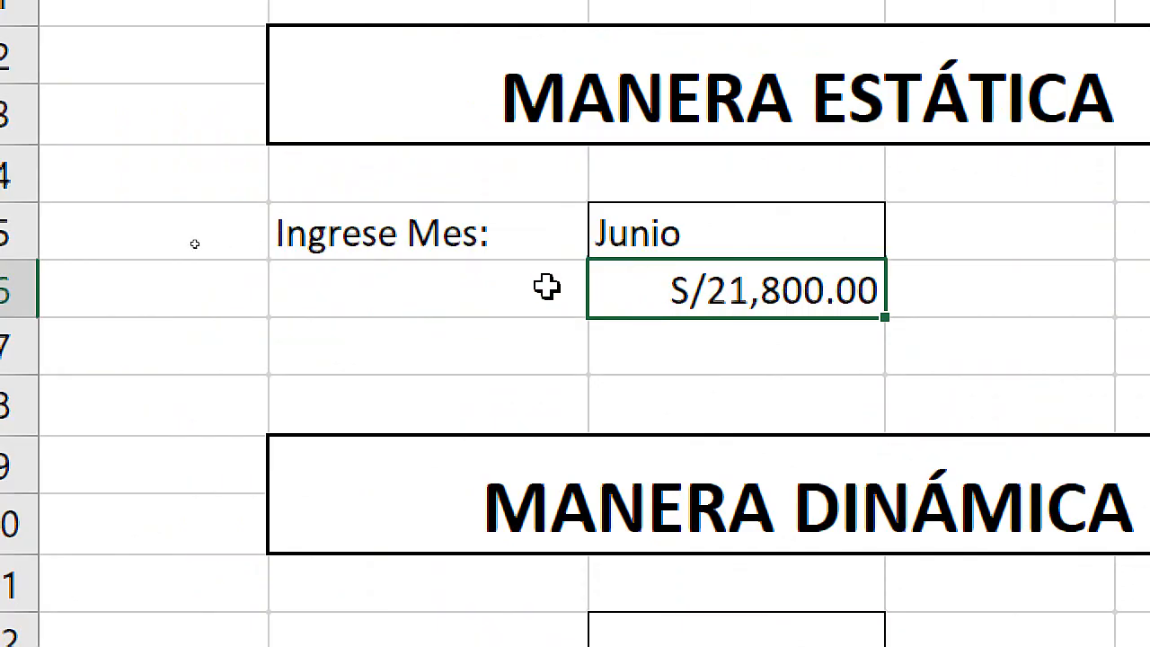
Enter the label "Ingrese Mes:" in cell B12 under MANERA DINÁMICA.
scroll(534, 321, down, 1)
click(462, 470)
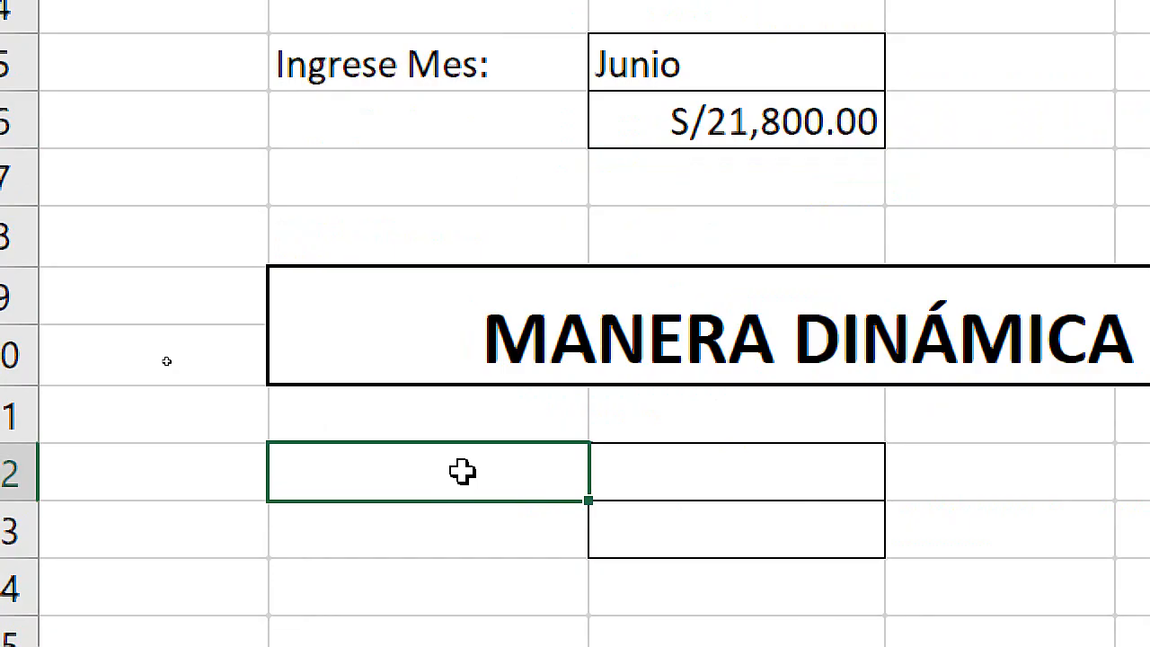
text(Ingrese M)
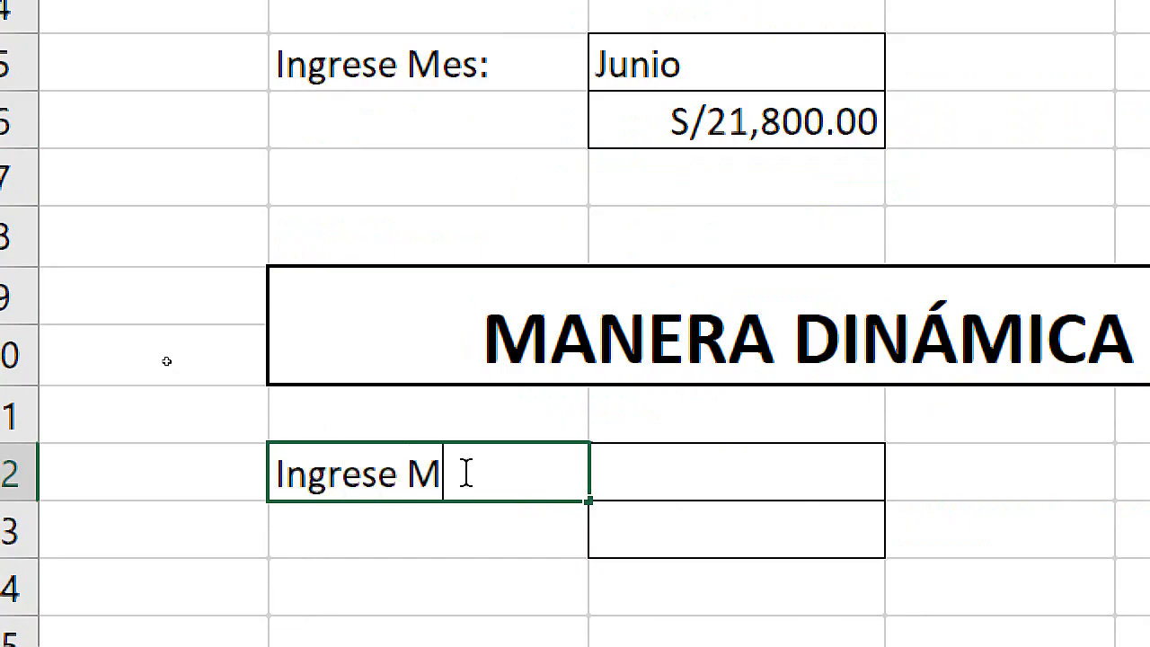
text(es:)
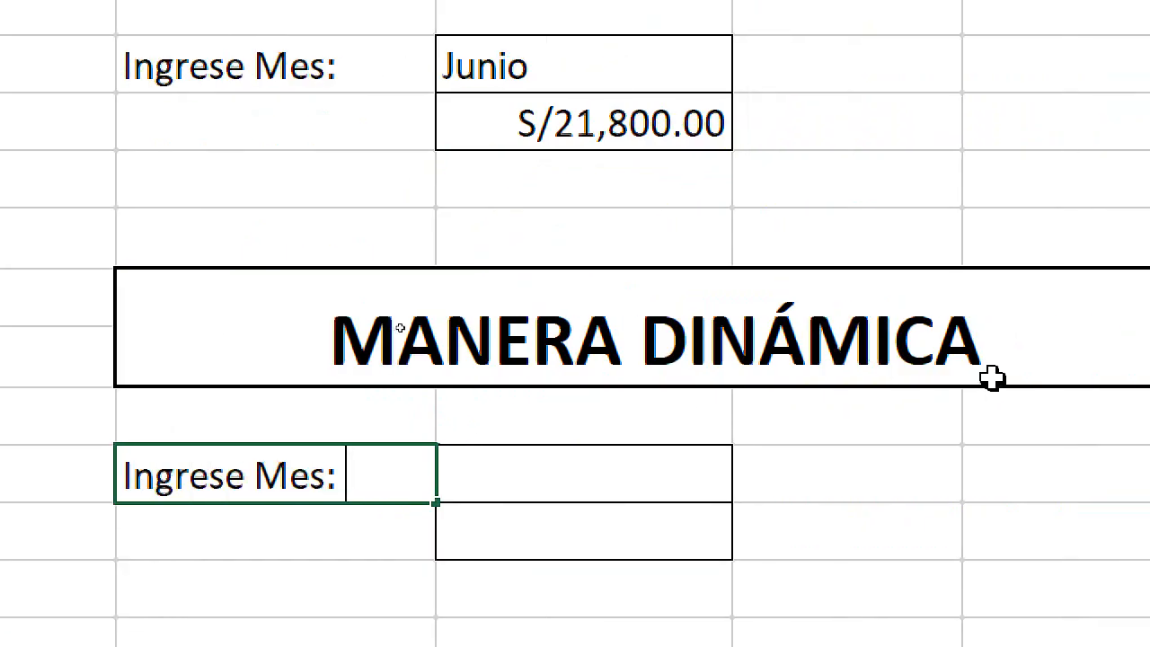
click(1035, 322)
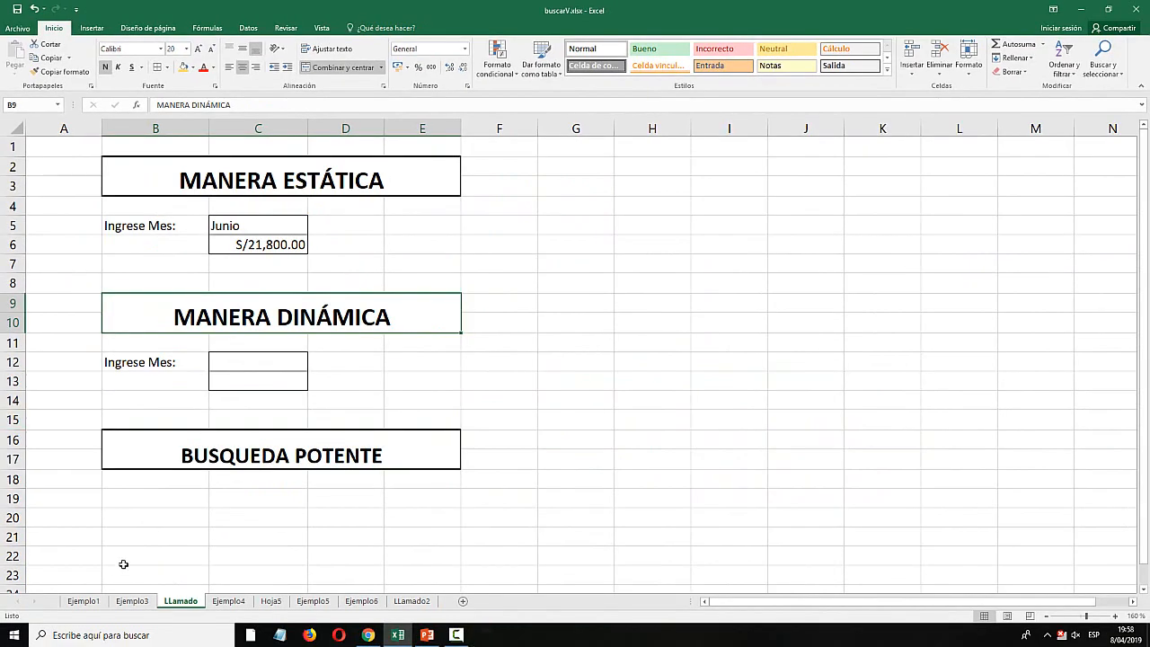
Copy the MES and MONTO range B4:C16 on the Ejemplo1 sheet to cell F4 and widen column G.
click(94, 603)
scroll(372, 296, up, 3)
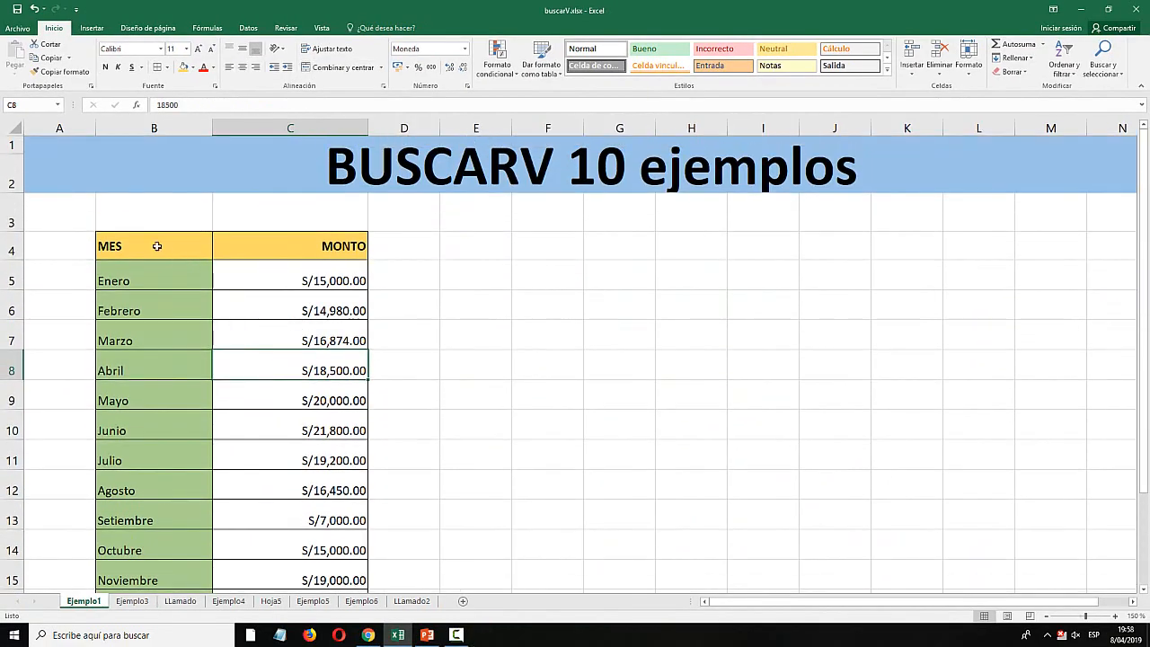
drag(159, 243, 292, 561)
key(ctrl+c)
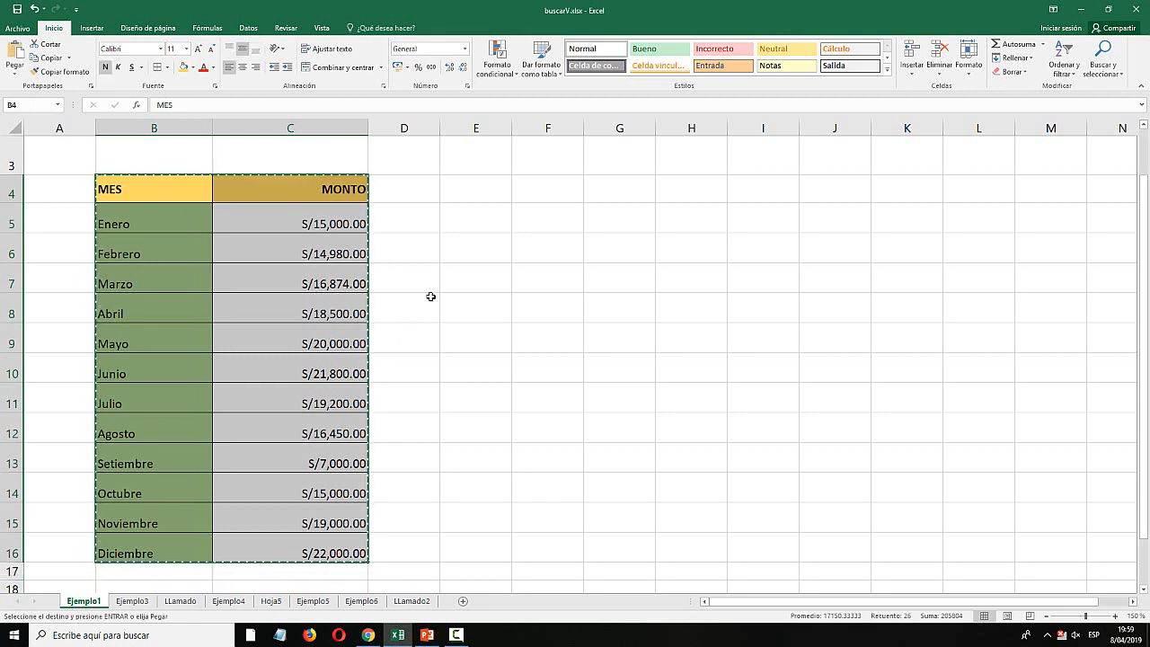
click(529, 198)
key(ctrl+v)
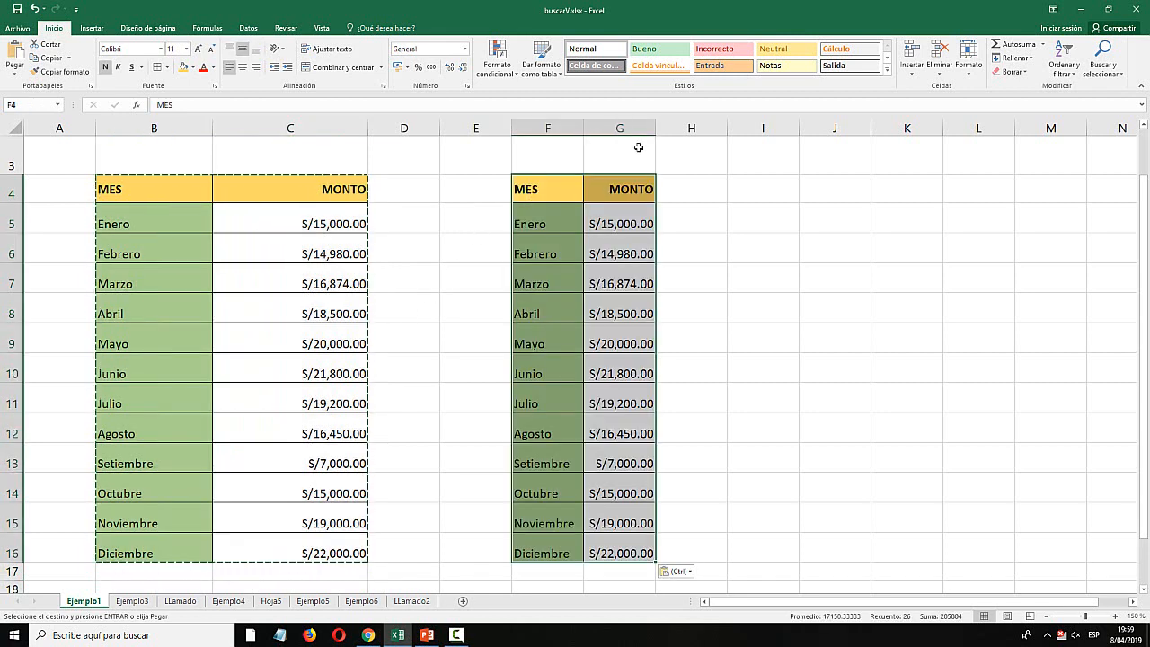
drag(653, 128, 719, 128)
click(742, 215)
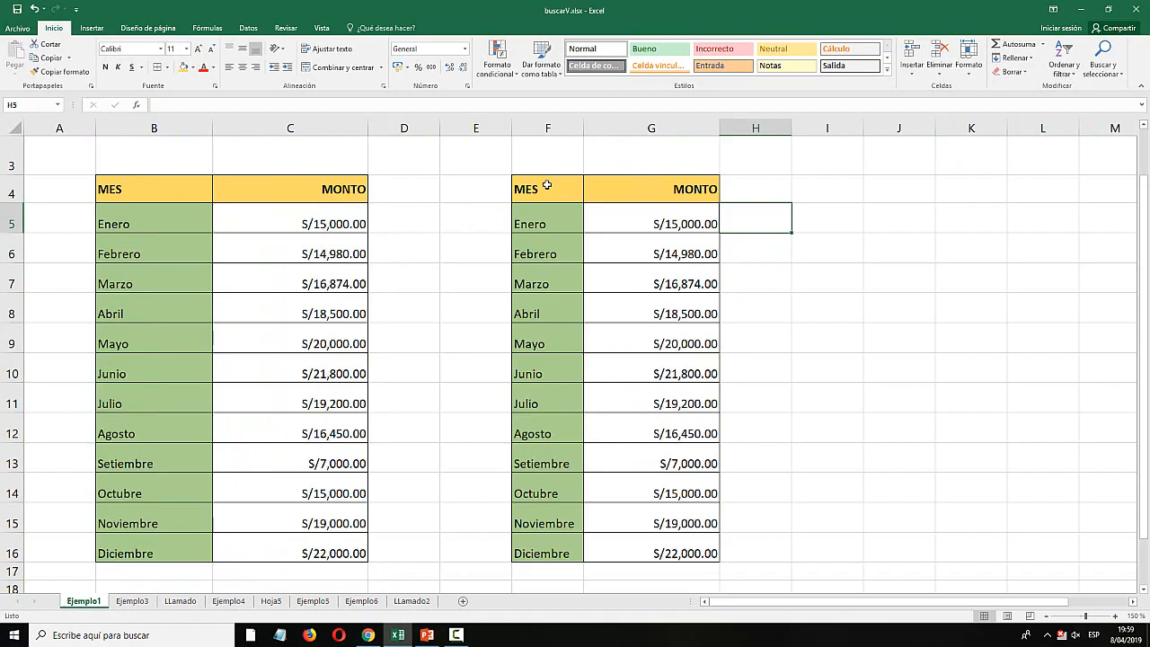
Convert the copied range F4:G16 into an Excel table that has headers.
drag(543, 186, 671, 552)
click(652, 403)
drag(549, 187, 667, 546)
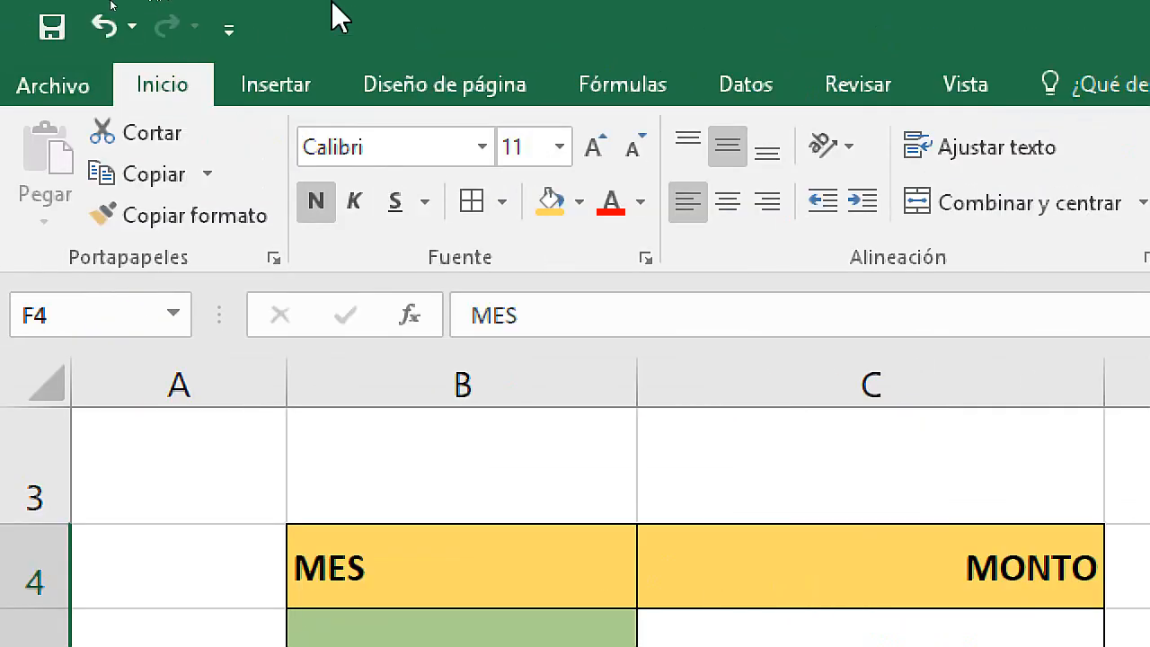
click(87, 32)
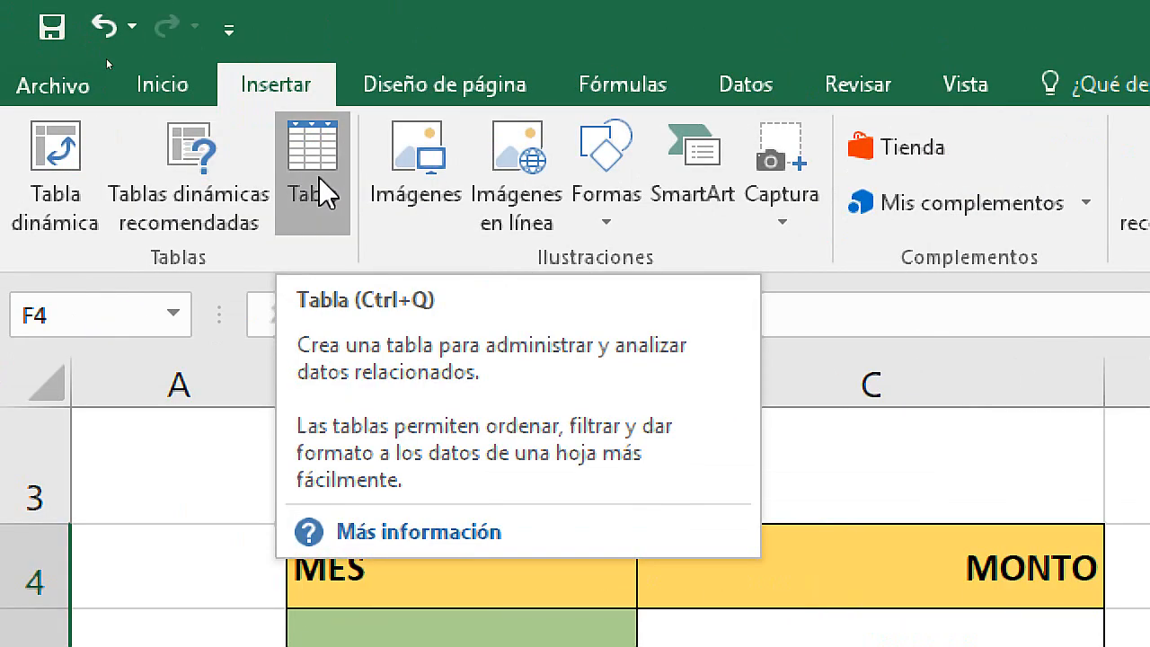
click(319, 177)
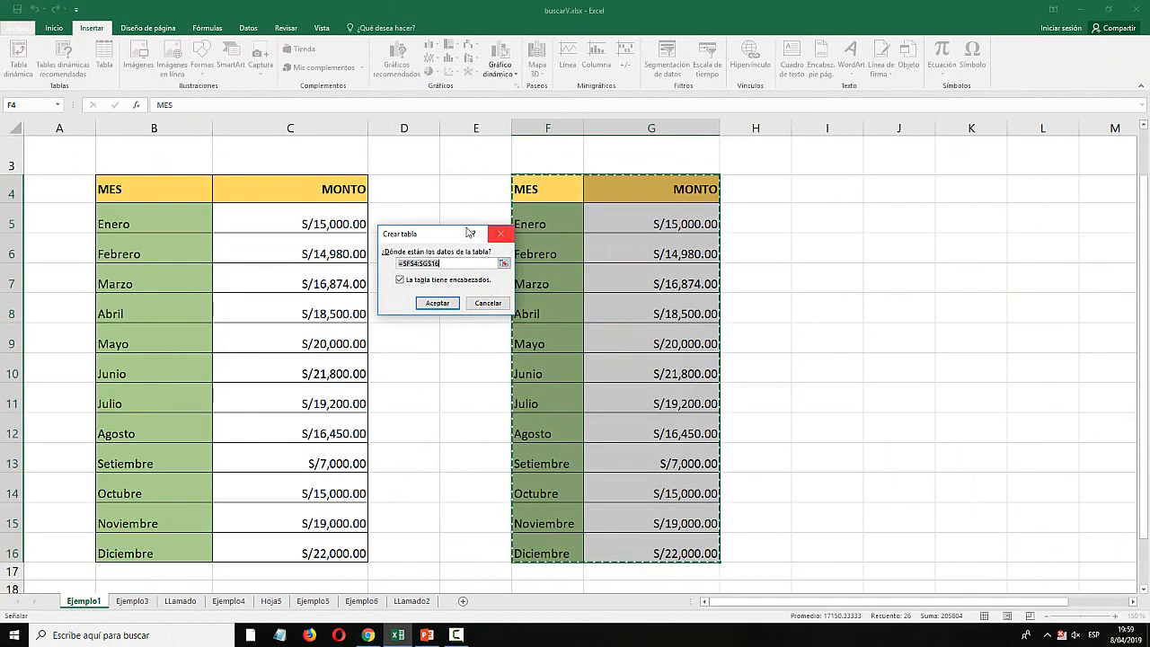
drag(432, 238, 416, 250)
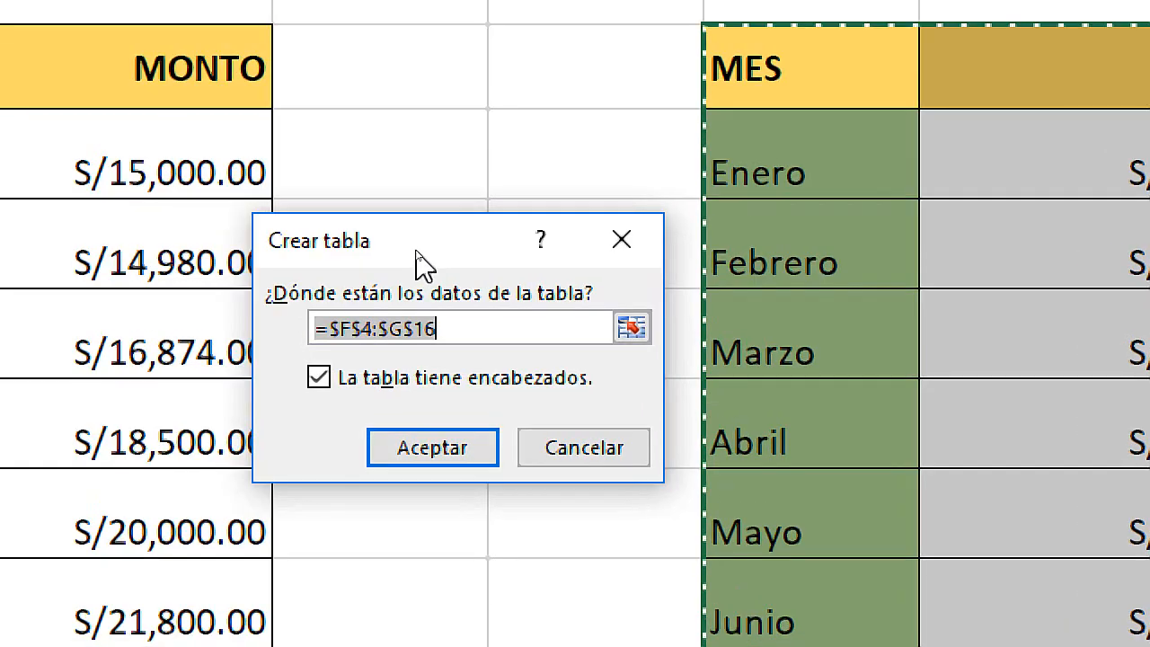
click(384, 292)
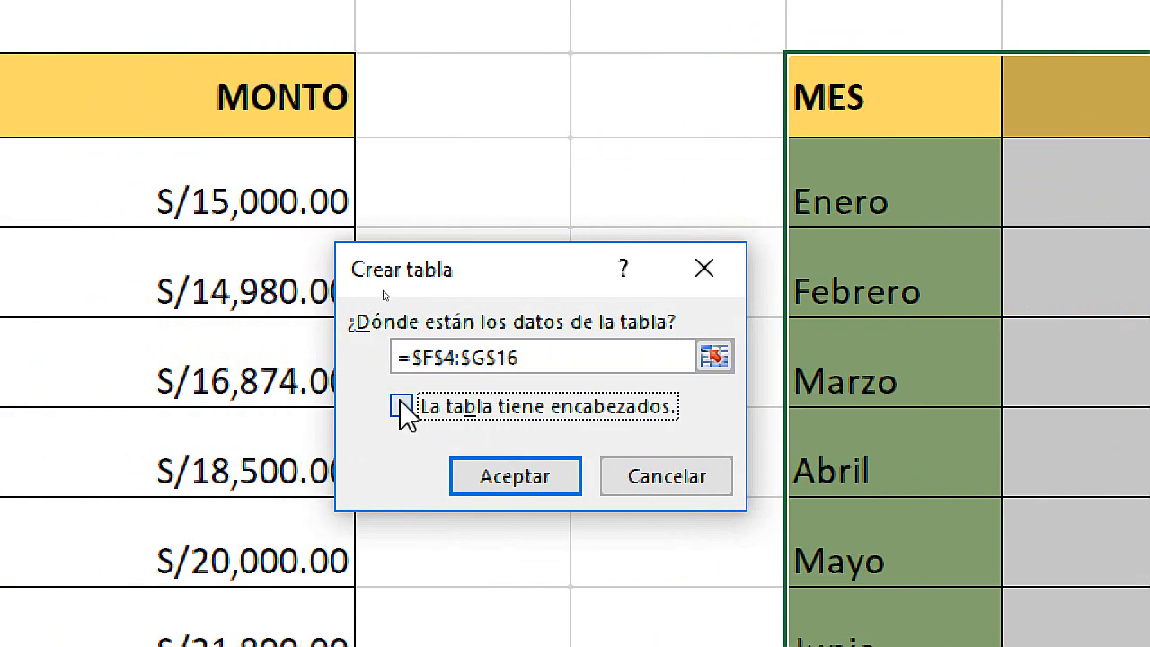
click(401, 406)
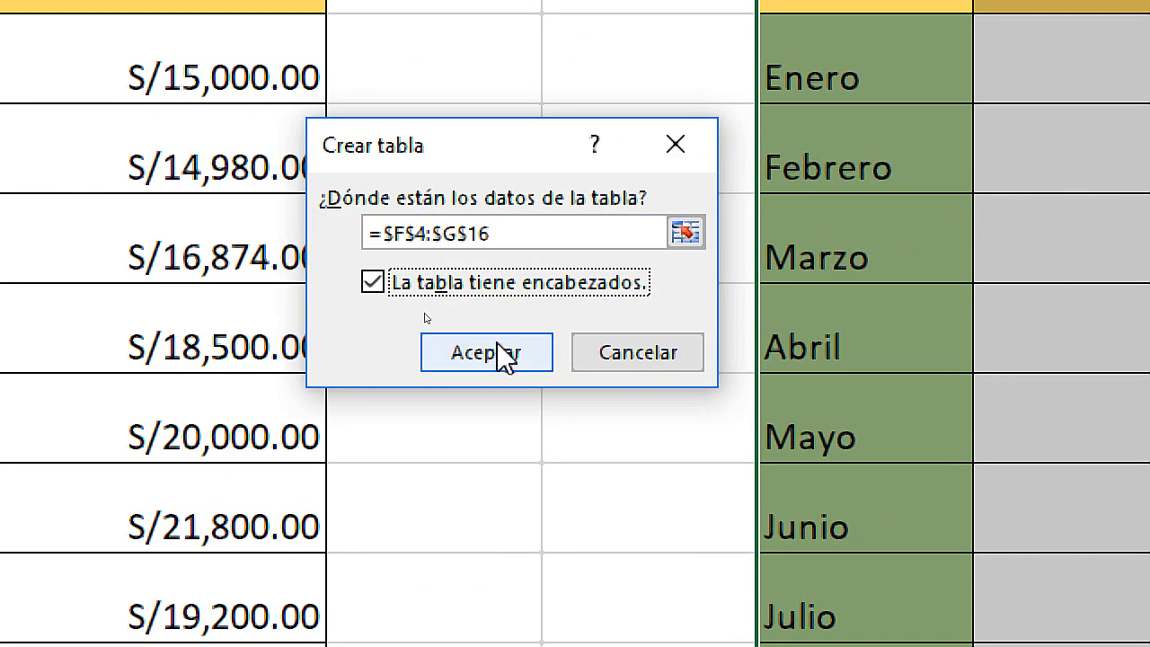
click(519, 352)
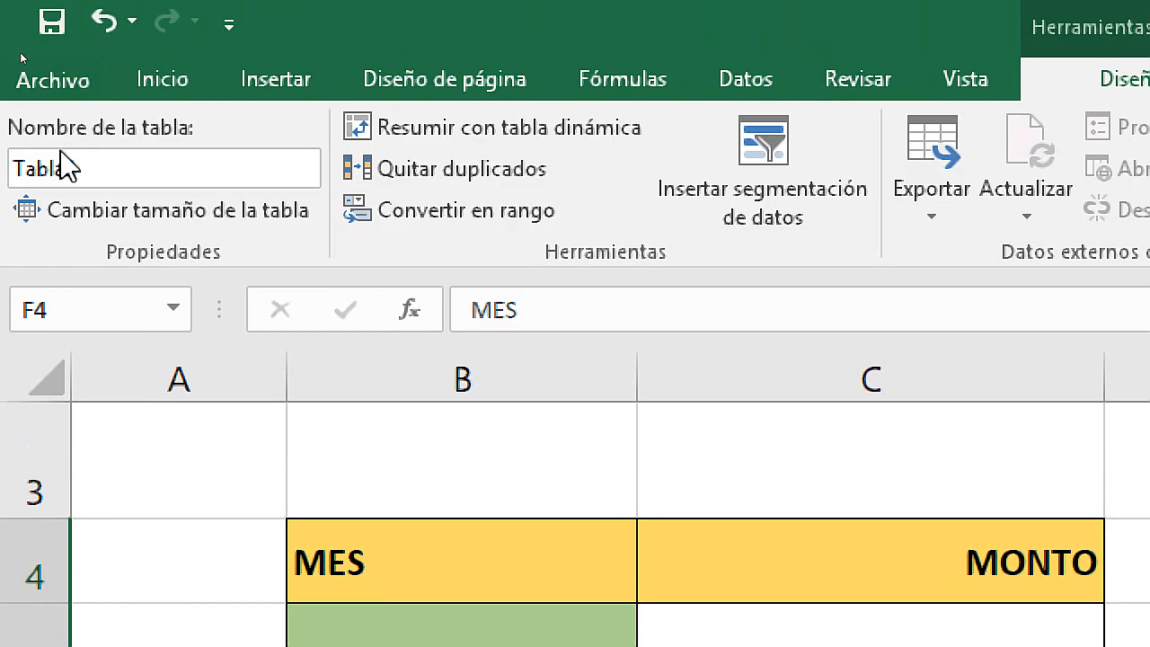
Rename the new table in F4:G16 as ventas.
click(17, 55)
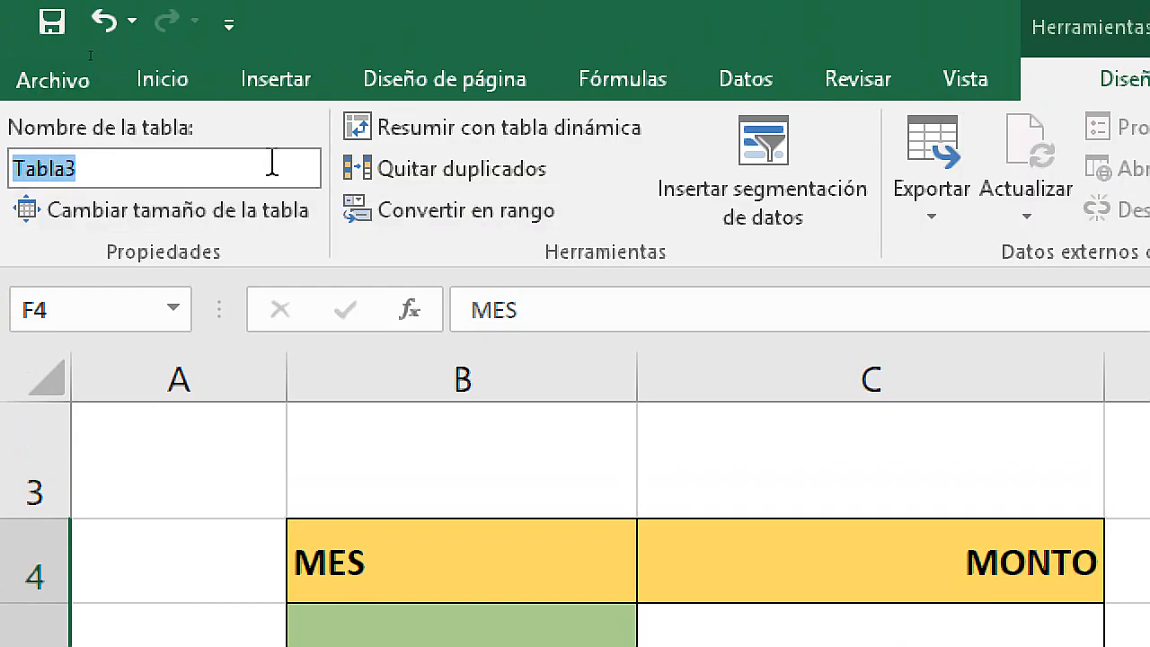
text(V)
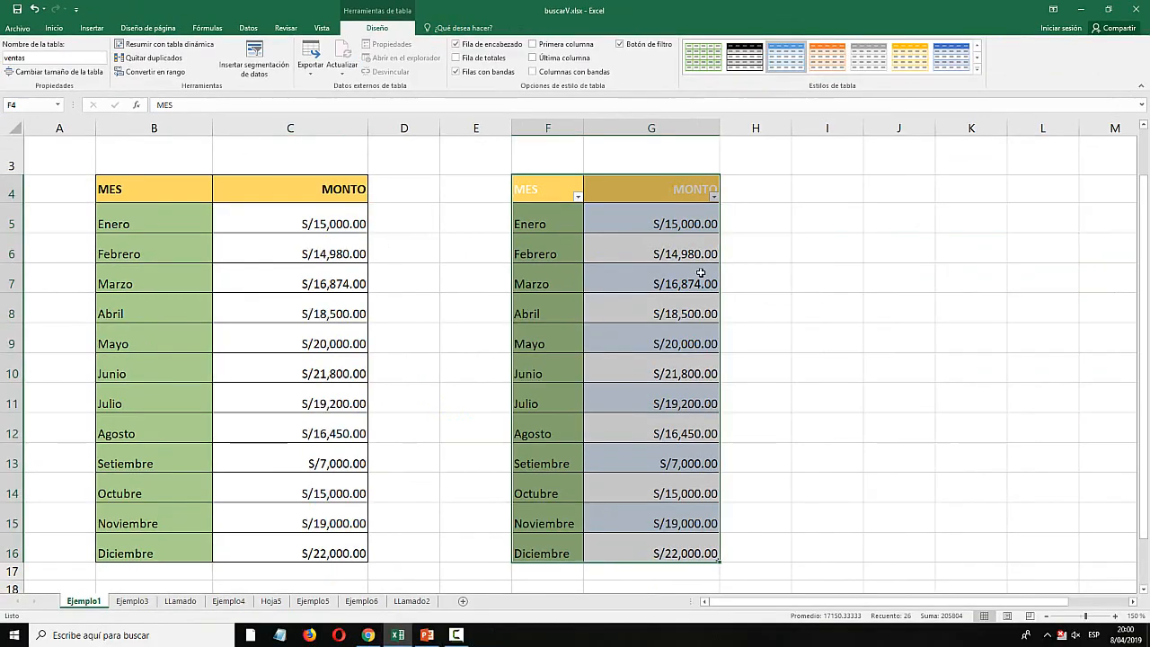
click(840, 275)
click(653, 343)
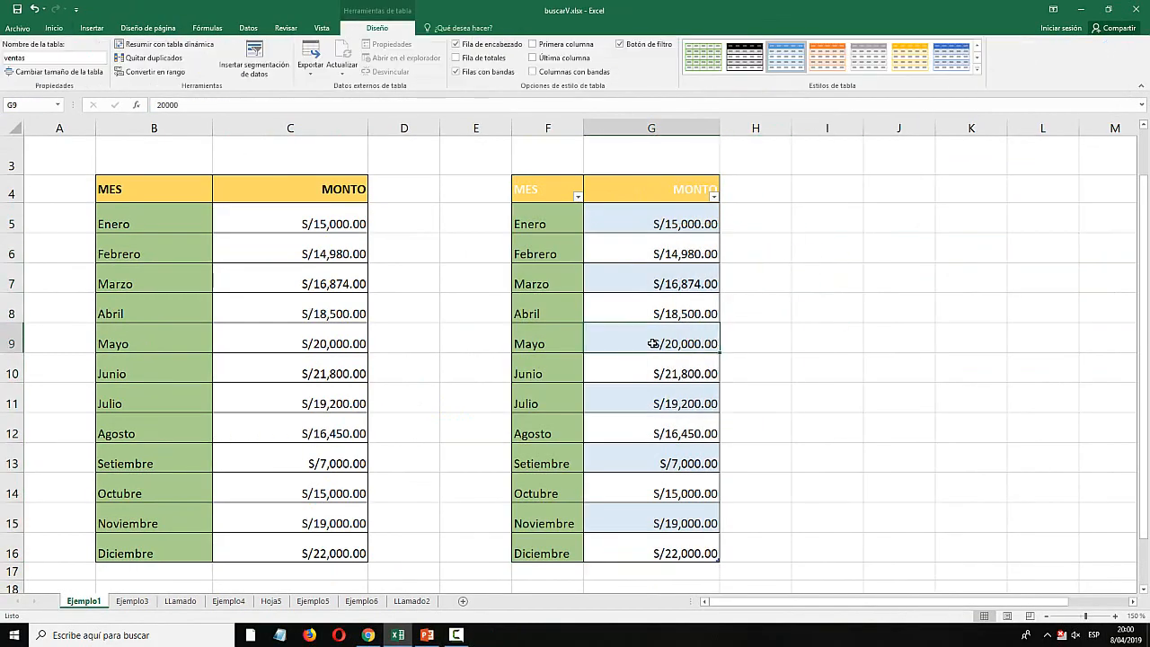
click(500, 301)
click(636, 308)
click(885, 337)
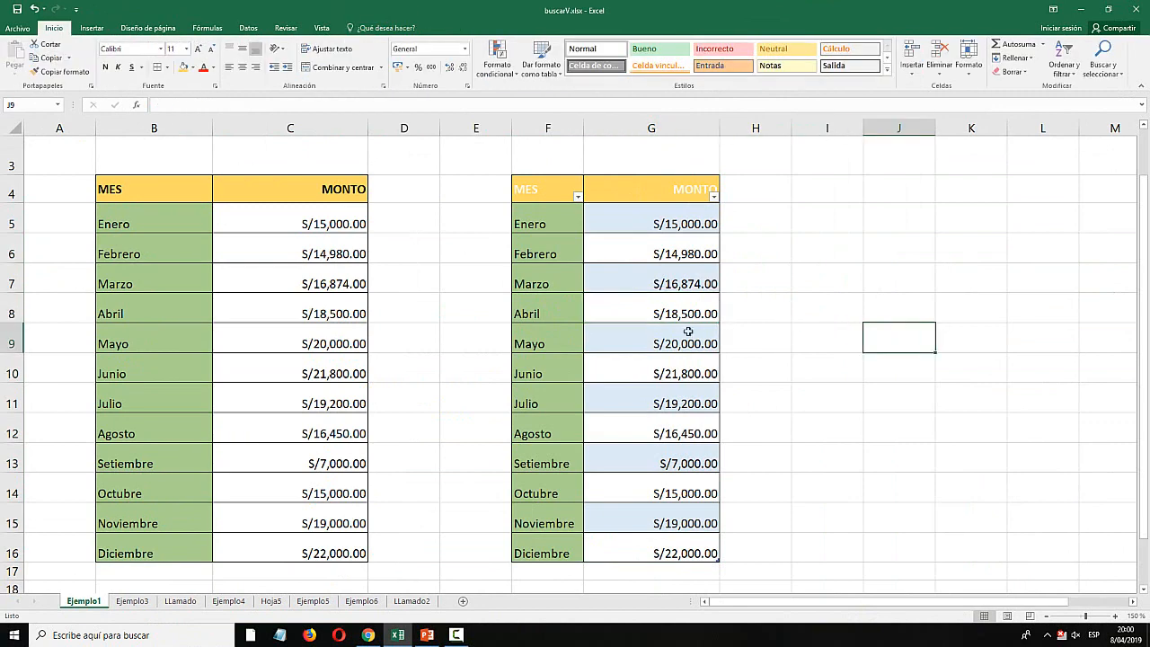
Check the table name assigned to the MES and MONTO table in F4:G16.
click(646, 293)
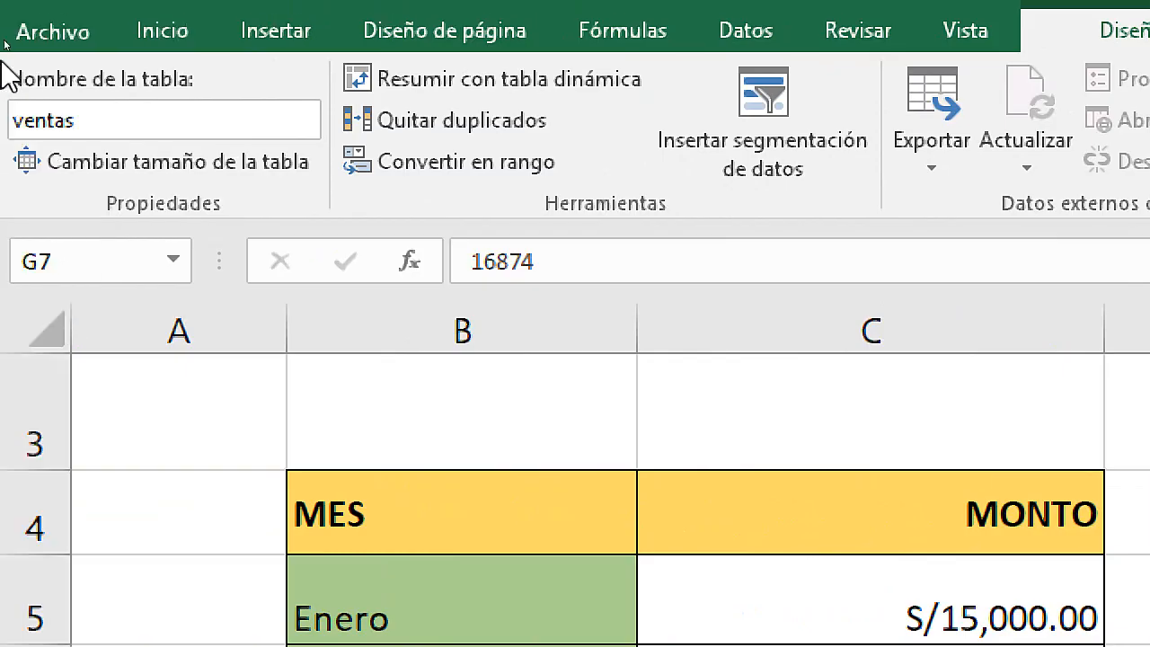
double_click(25, 55)
click(113, 117)
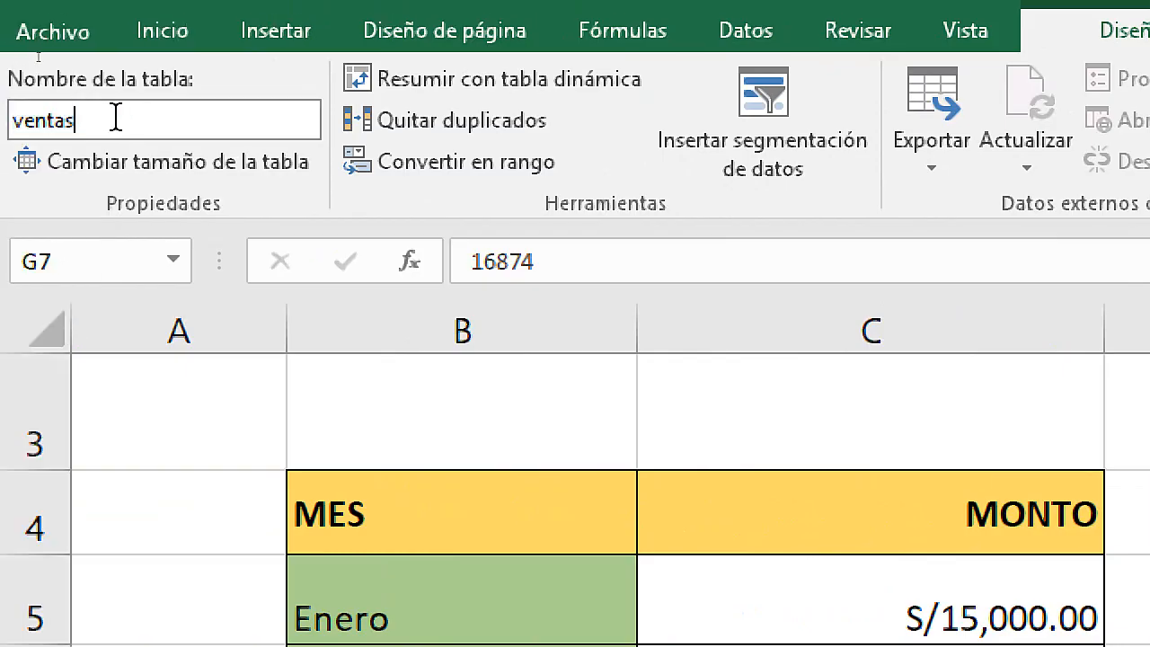
key(Return)
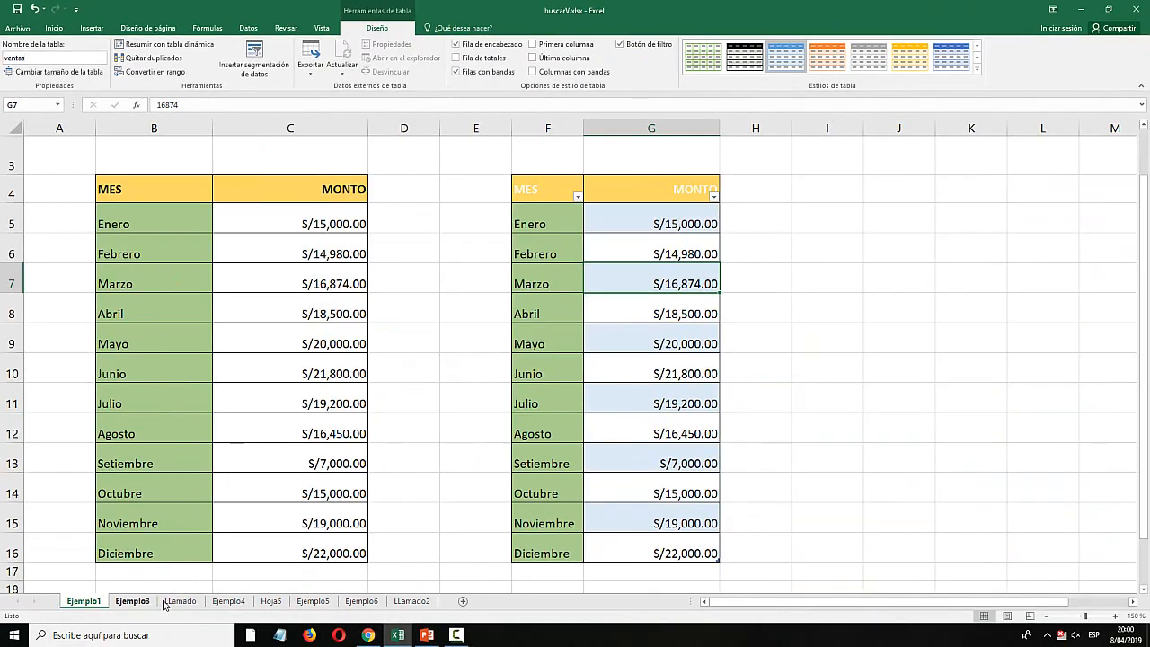
Enter the month Junio in cell C12 under MANERA DINÁMICA on the LLamado sheet.
click(180, 601)
click(247, 360)
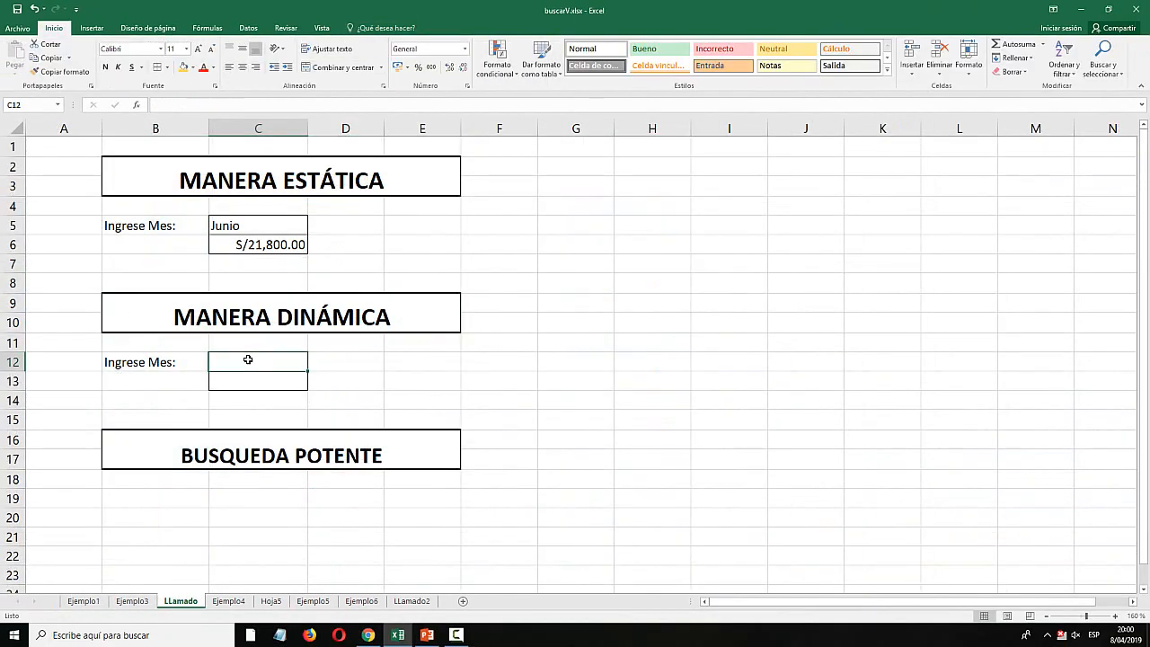
text(Feb)
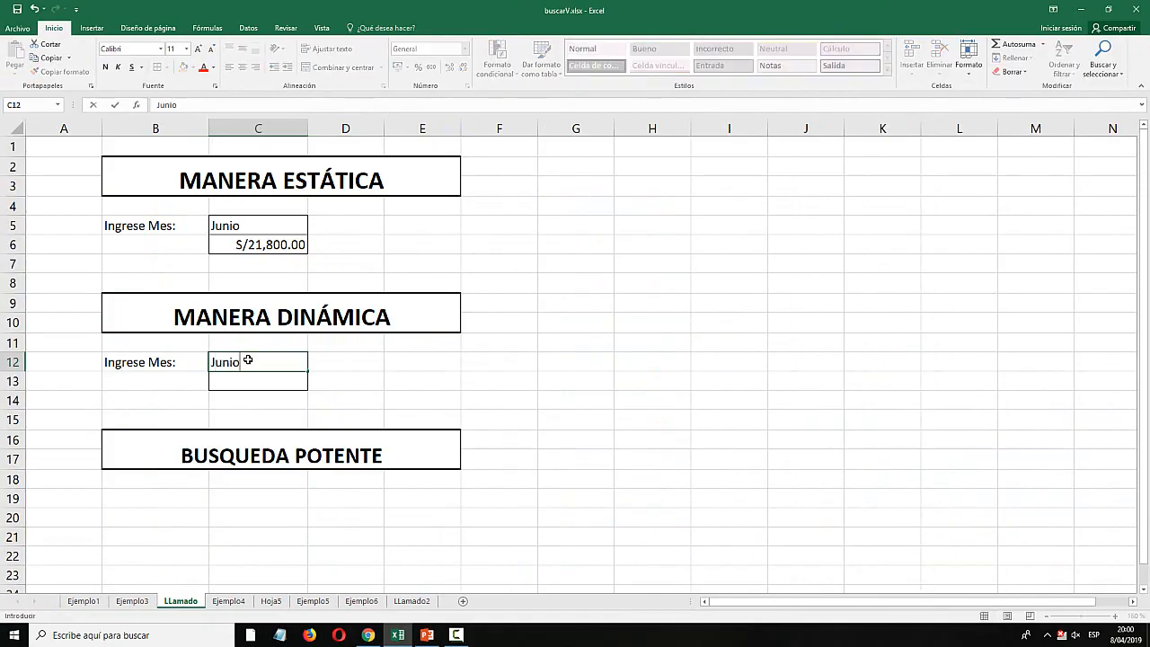
key(Return)
key(super)
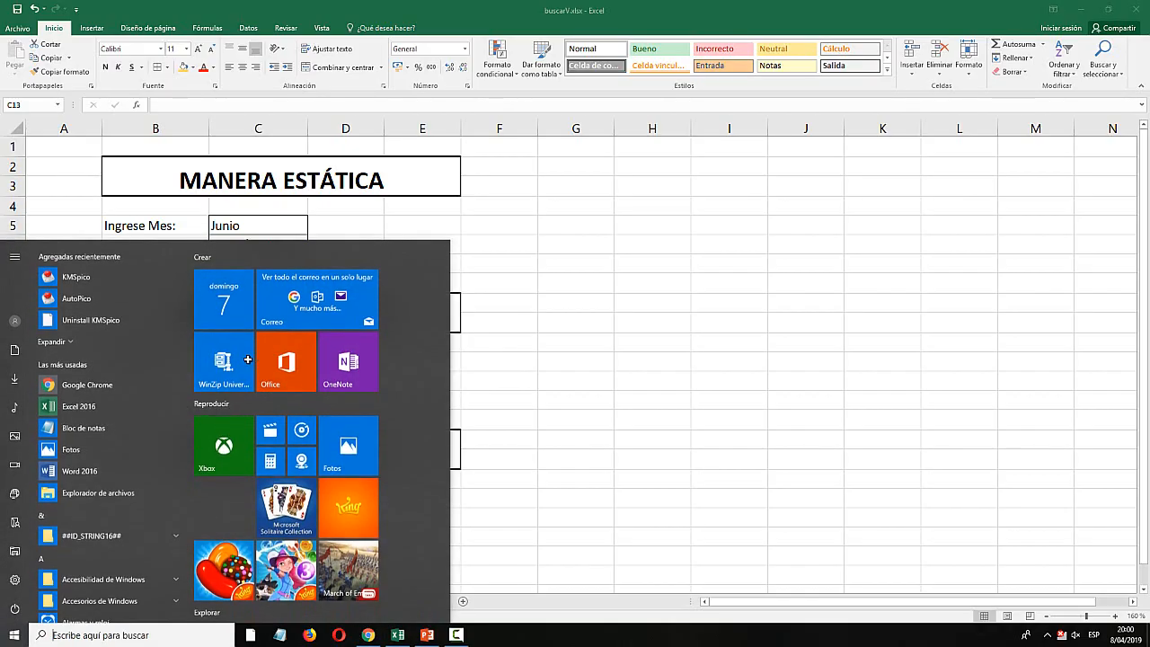
key(super)
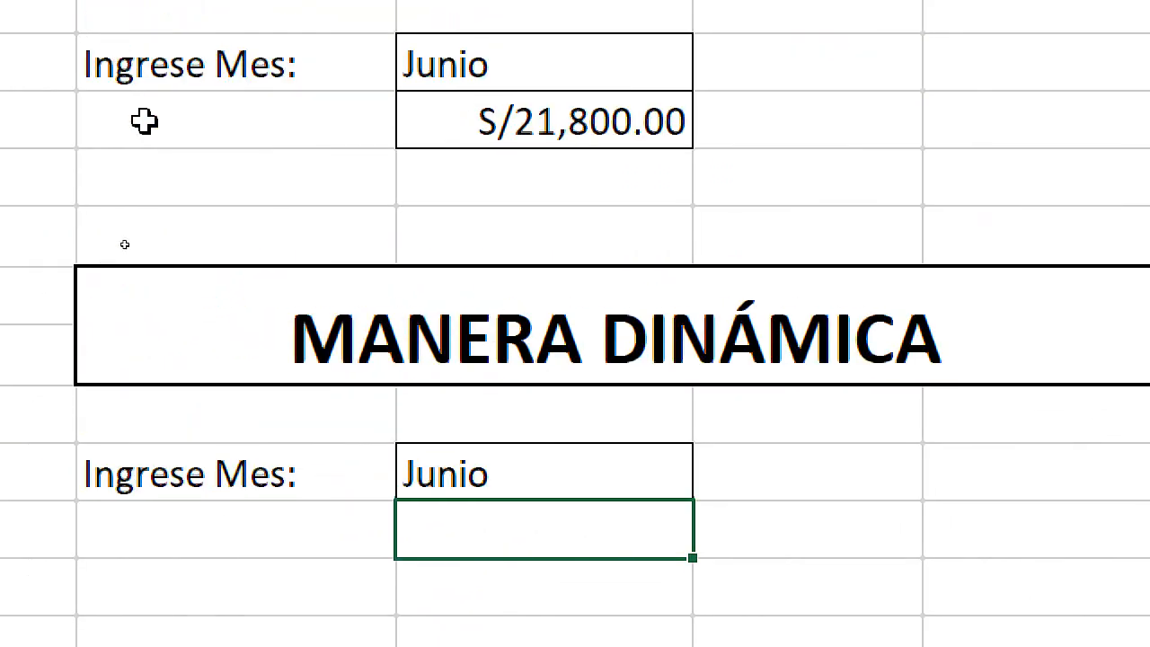
Enter the formula =BUSCARV(C12;ventas;2;FALSO) in cell C13 to look up the month's amount in the ventas table.
text(=buscarv)
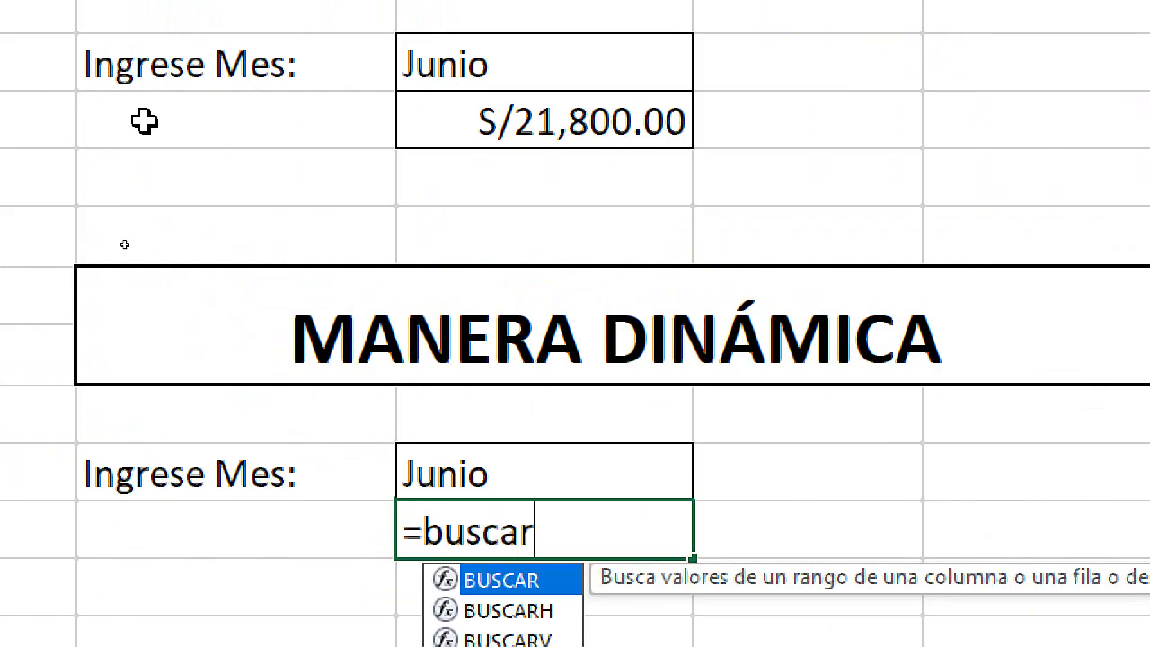
key(Tab)
click(496, 470)
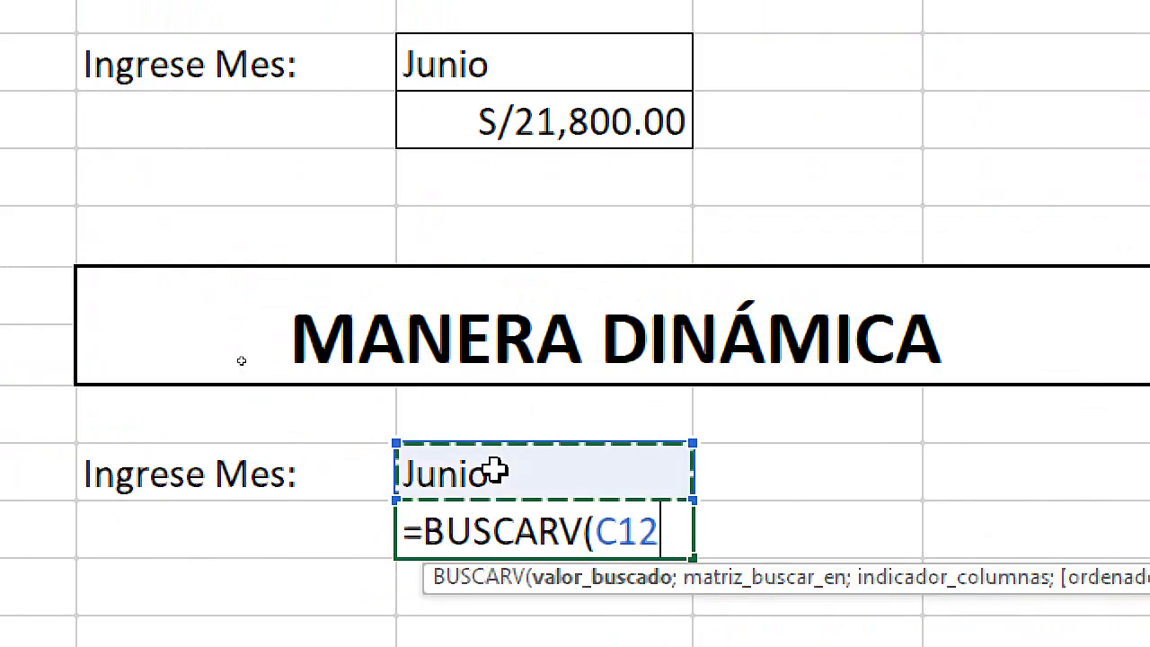
text(;)
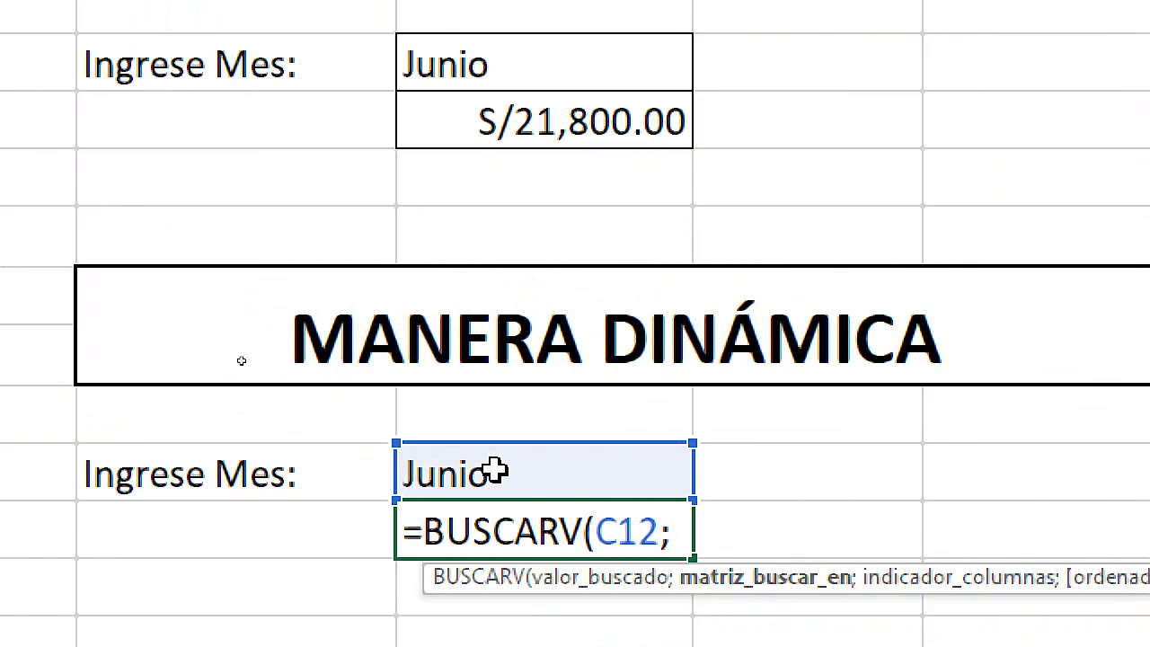
text(ventas)
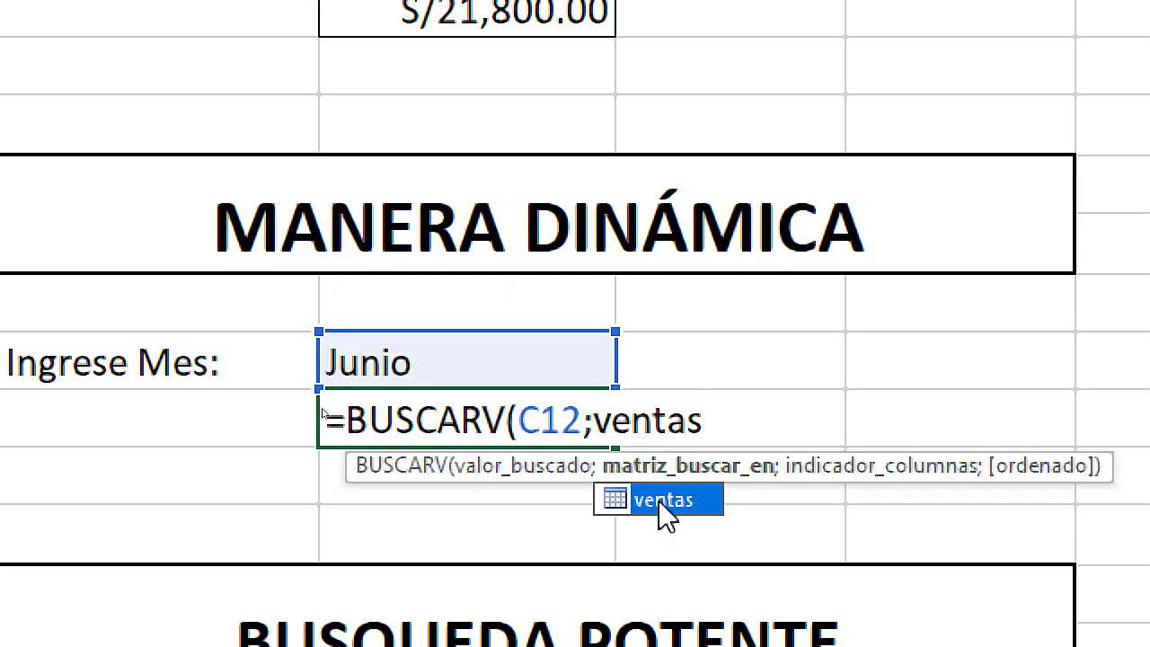
double_click(660, 502)
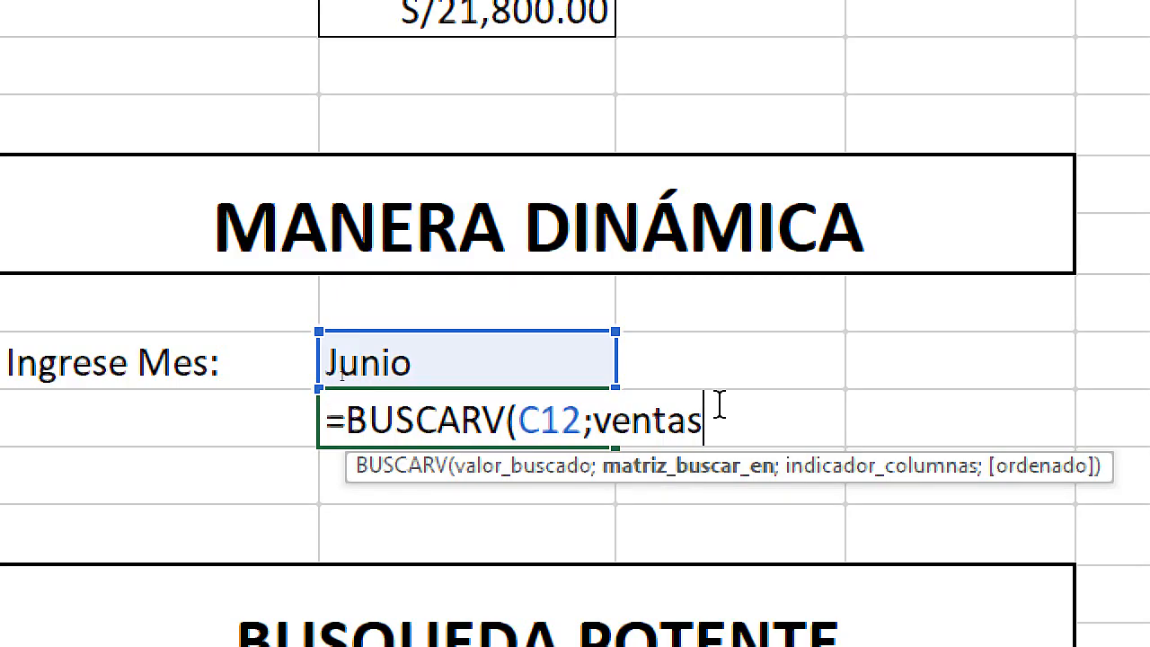
text(;)
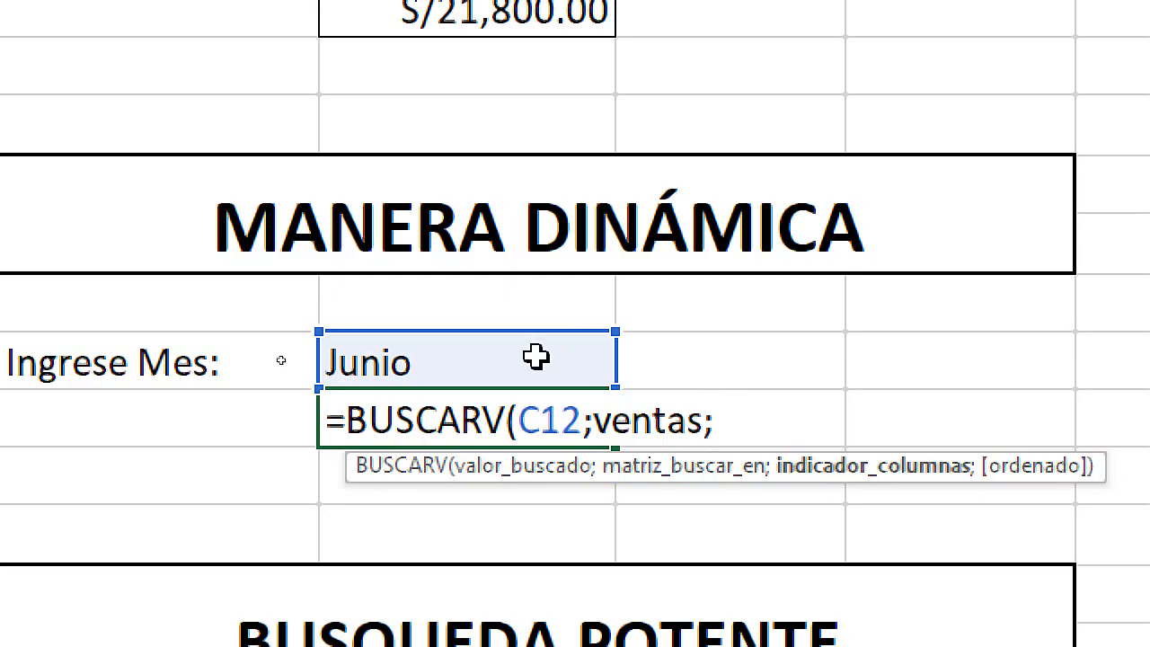
text(2)
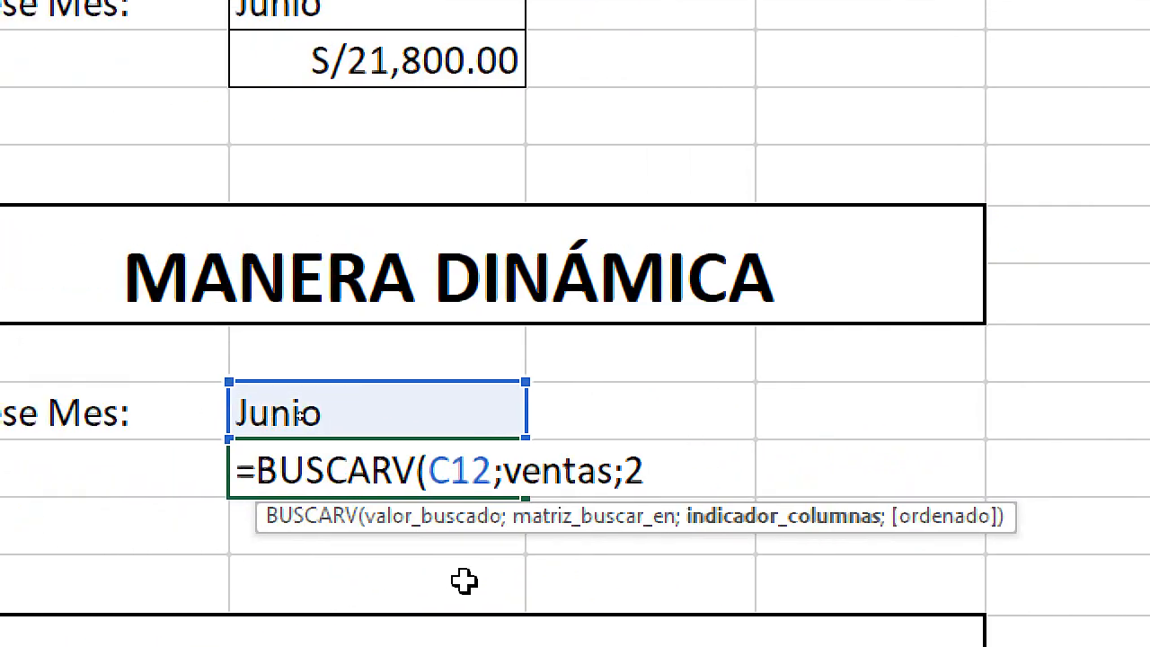
text(;fal)
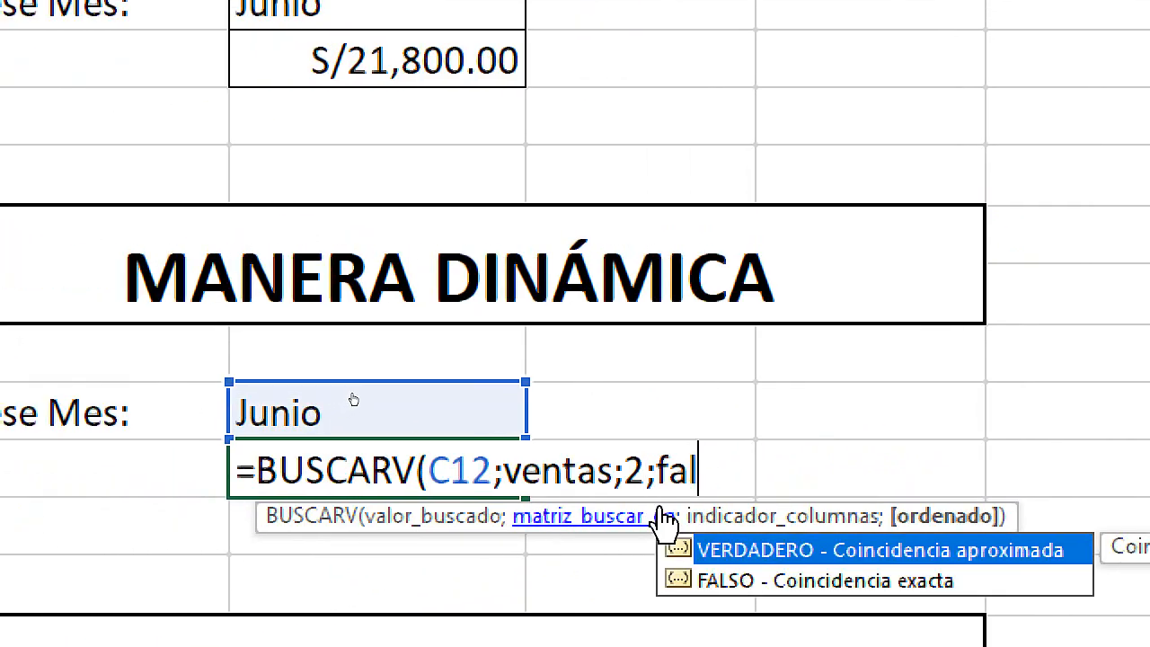
key(Down)
key(Tab)
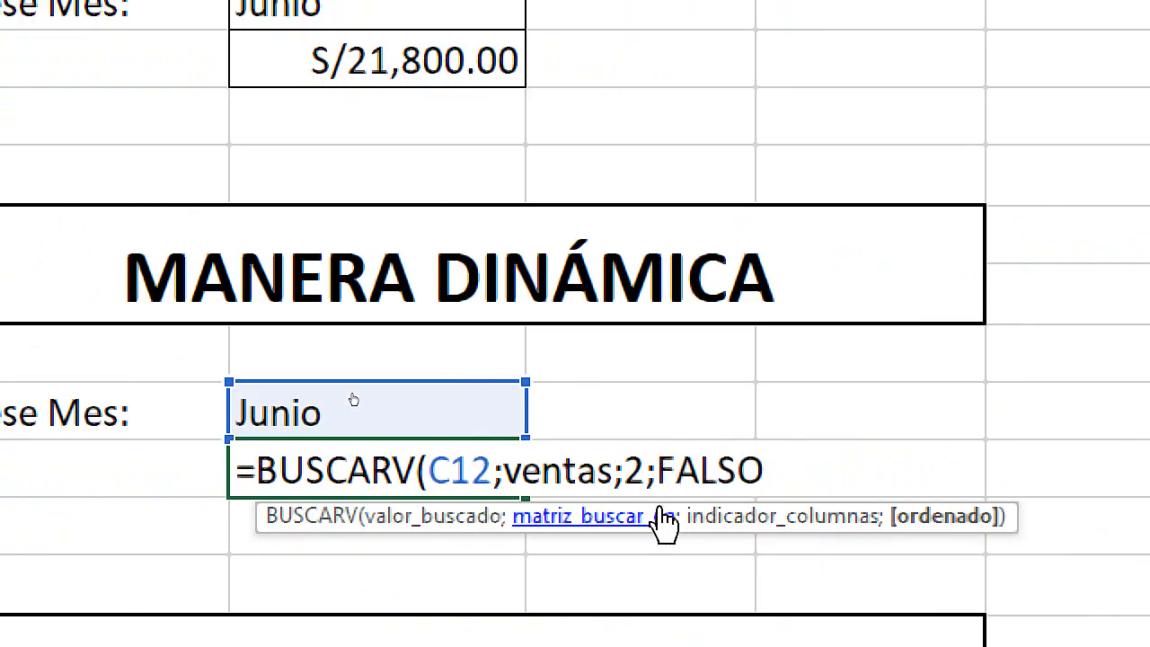
text())
key(Return)
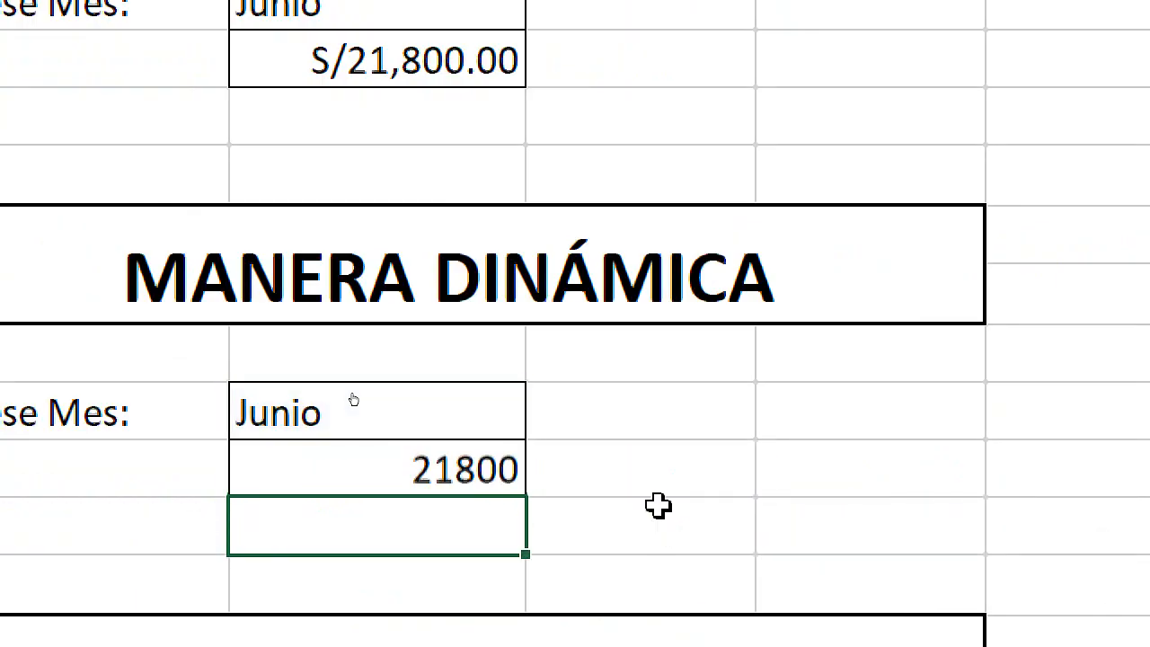
Format the dynamic lookup result in cell C13 as Moneda.
click(428, 467)
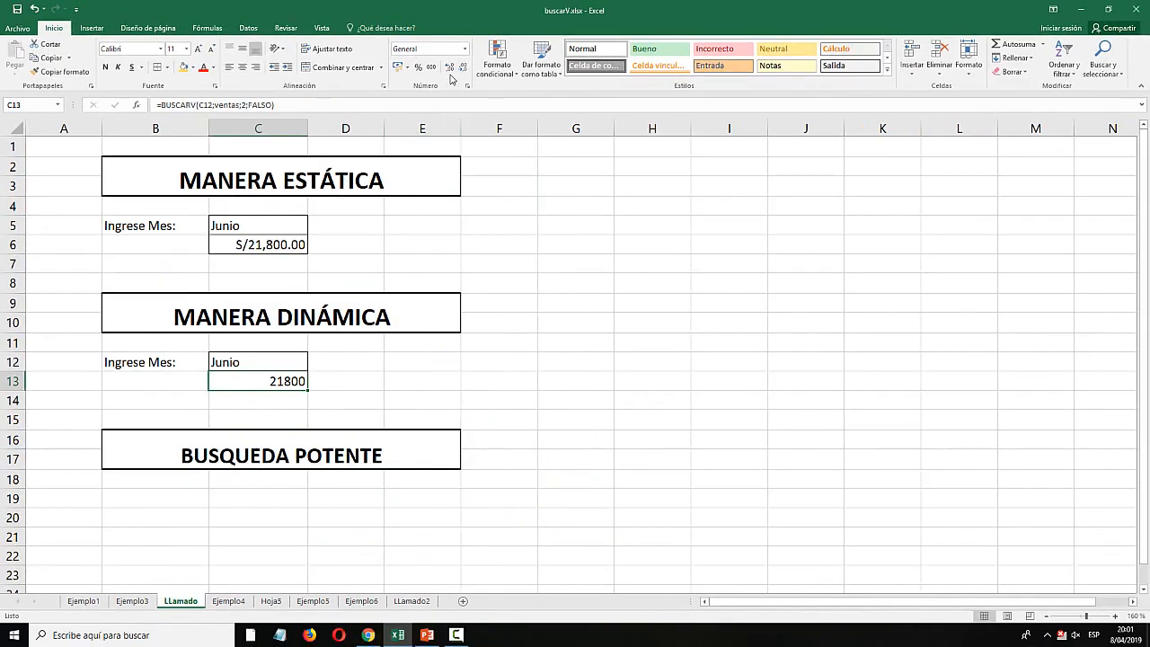
click(465, 52)
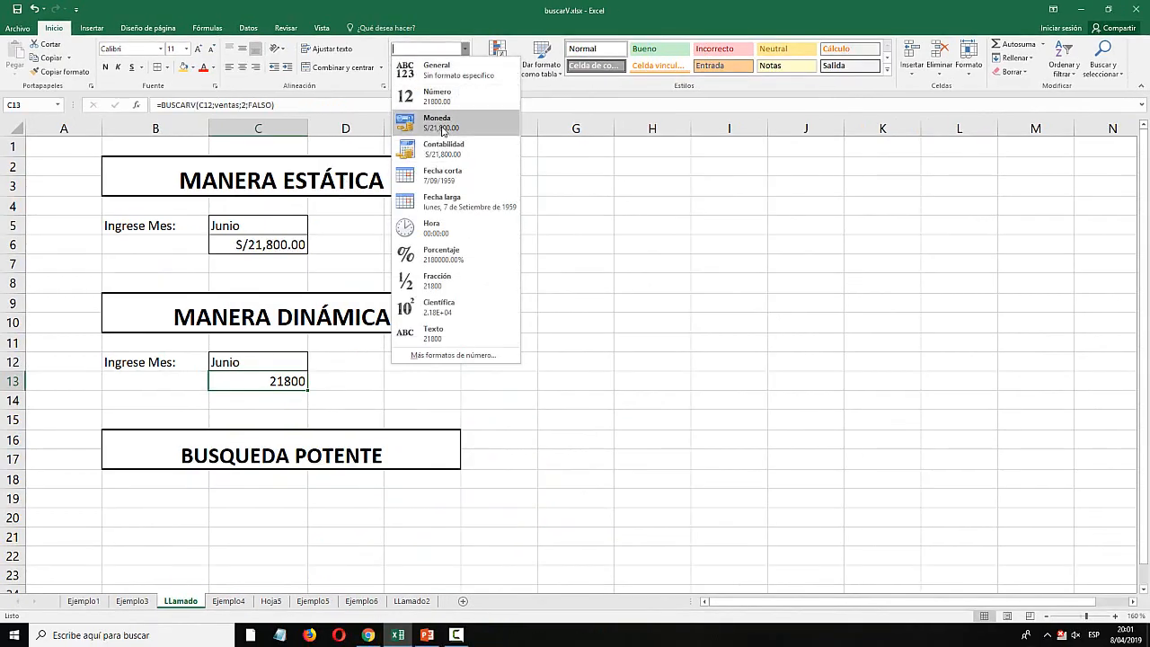
click(442, 129)
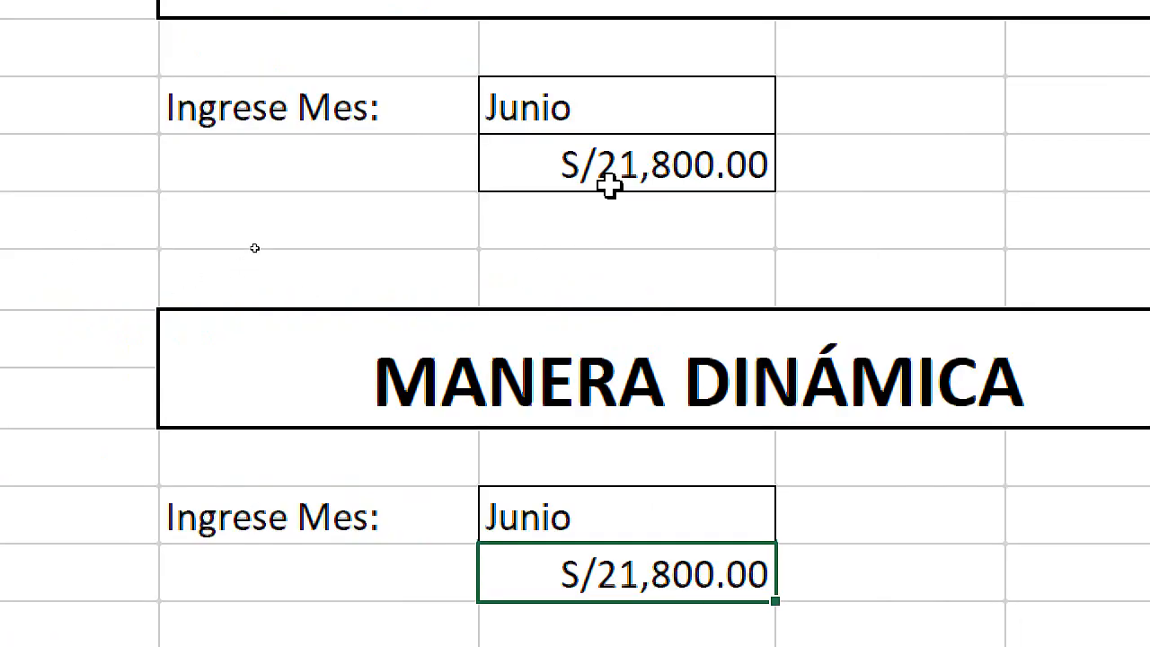
Compare the table array arguments of the static formula in C6 and the dynamic formula in C13, leaving both formulas unedited.
click(609, 186)
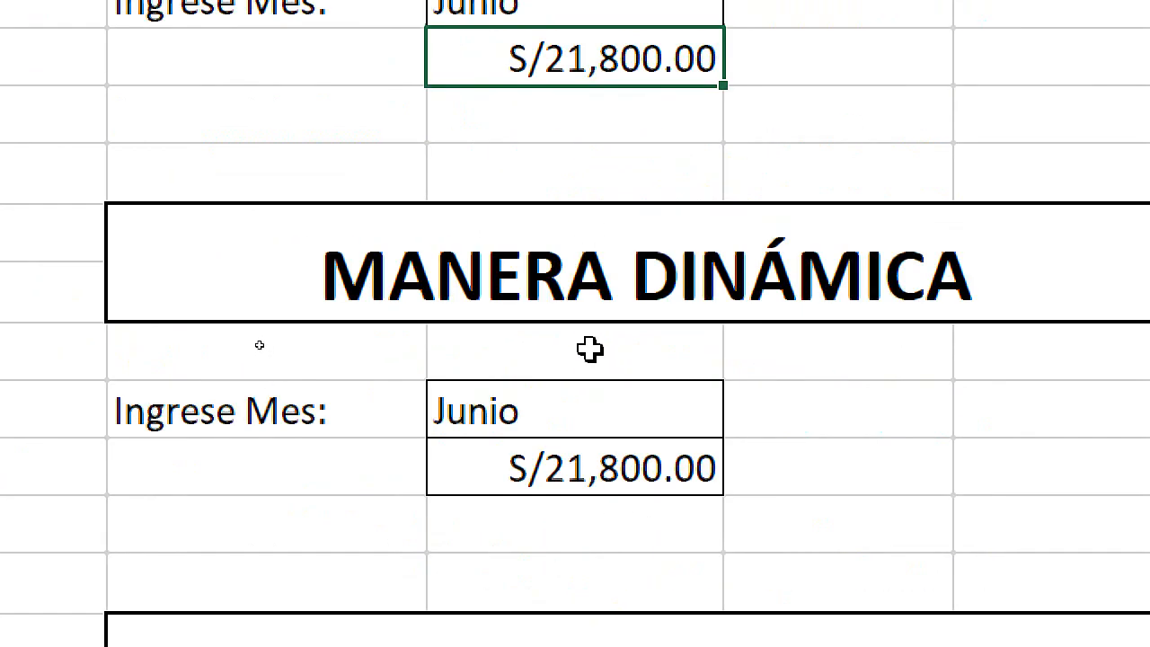
double_click(554, 478)
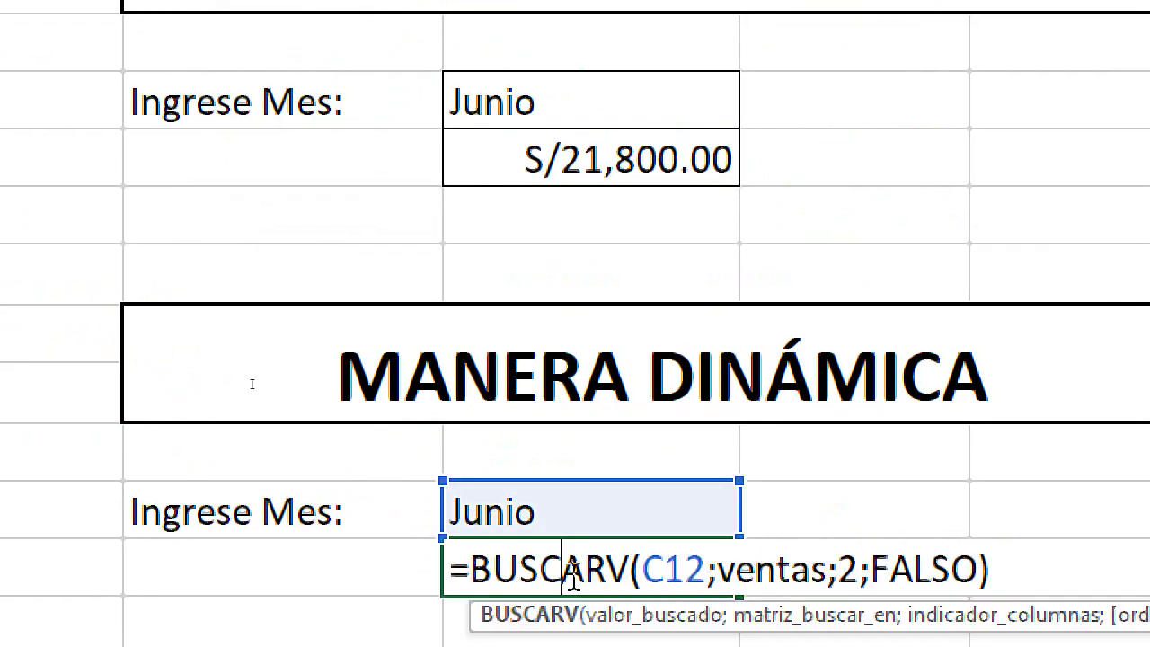
drag(821, 568, 718, 567)
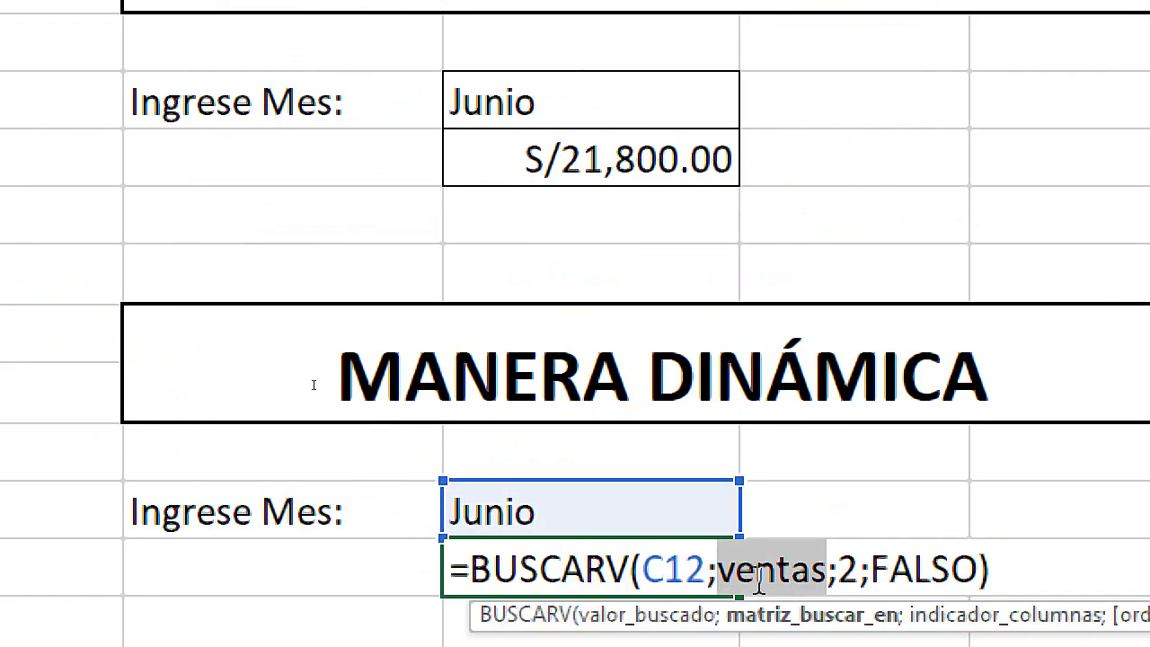
key(Escape)
double_click(602, 166)
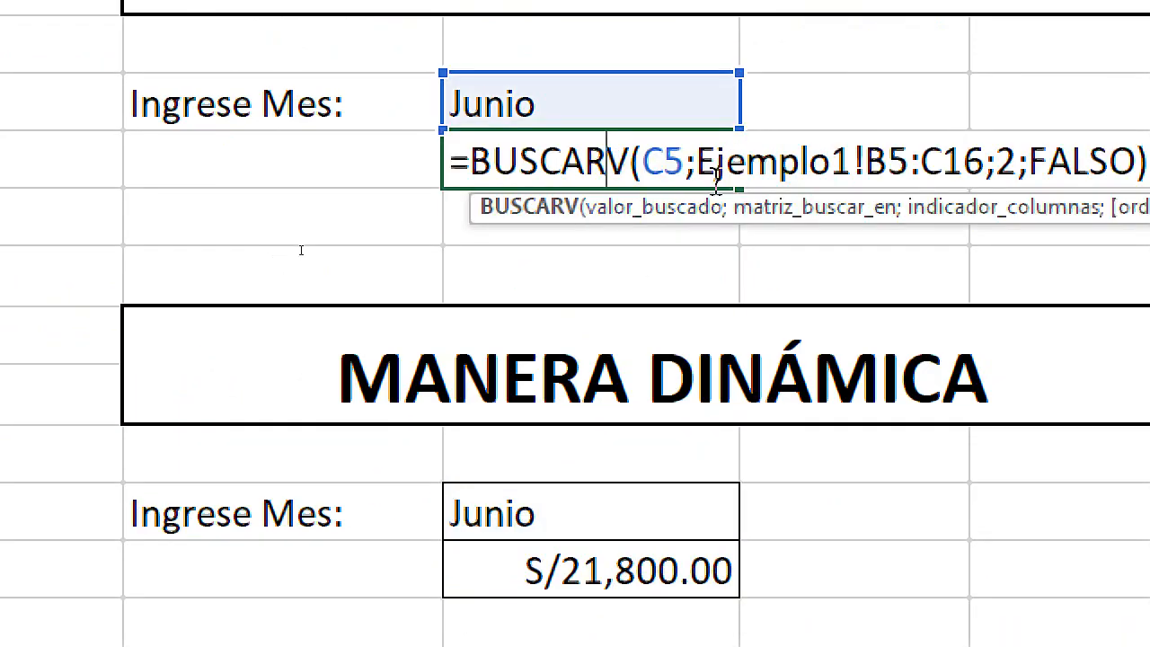
drag(707, 166, 858, 163)
drag(979, 162, 983, 162)
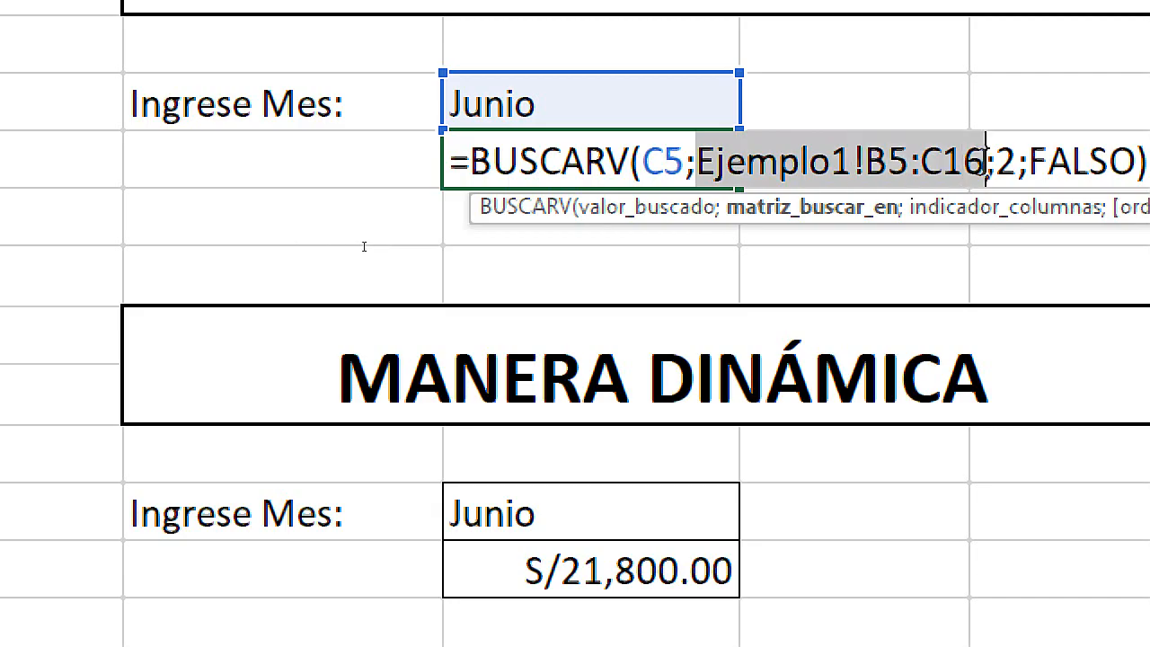
drag(866, 161, 911, 161)
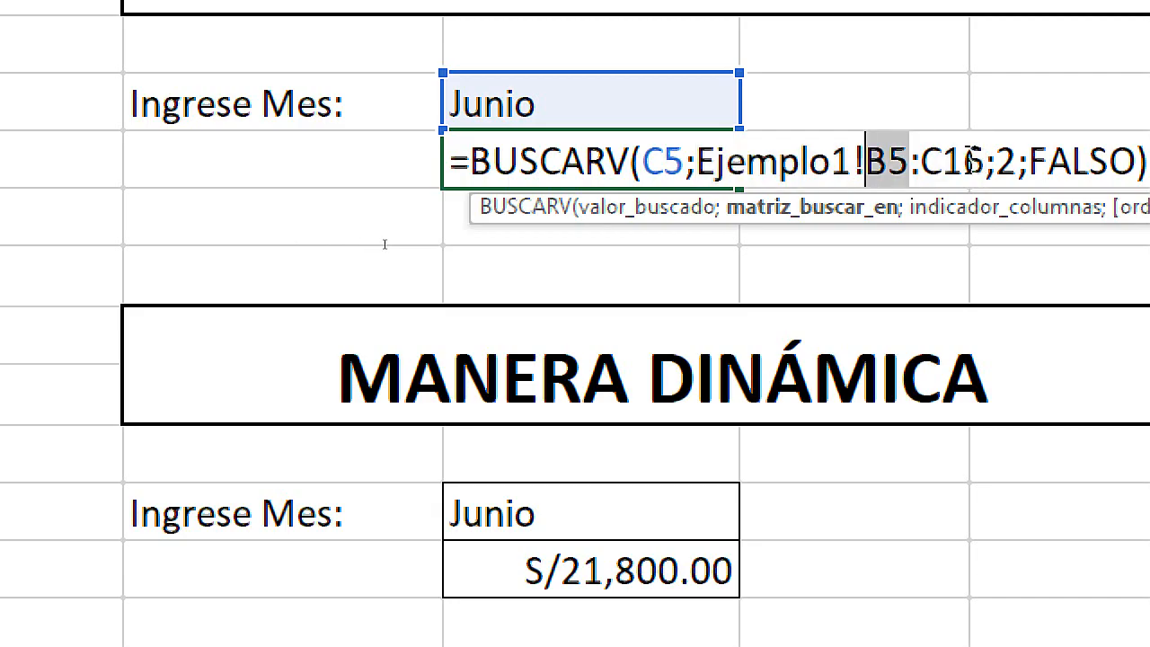
drag(985, 162, 699, 162)
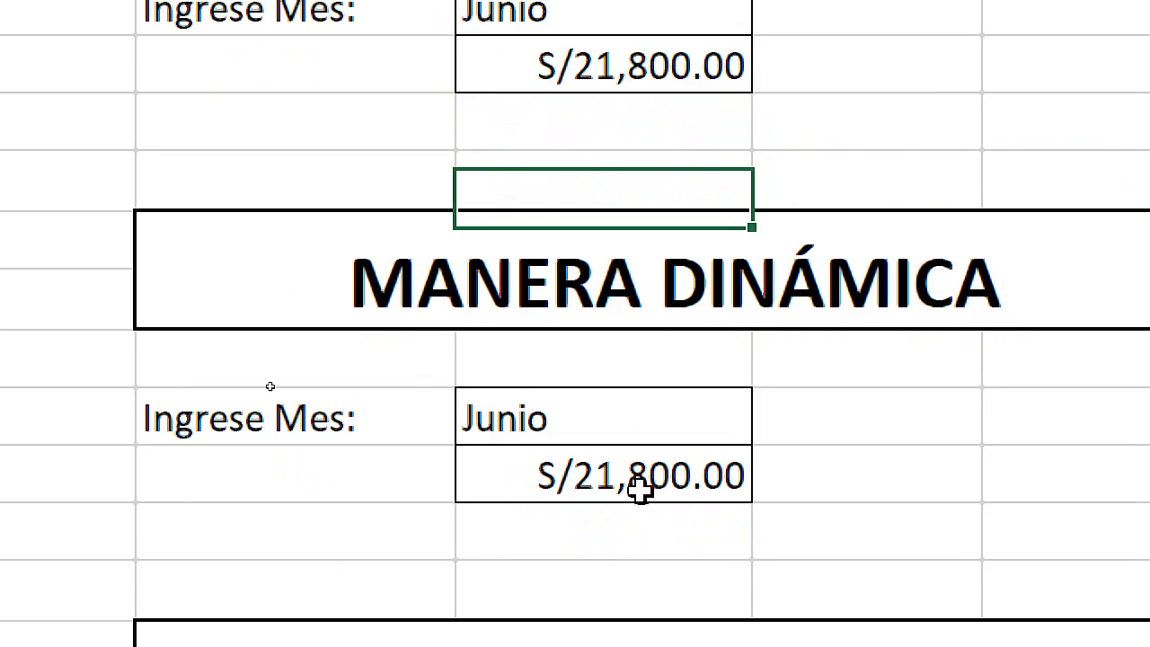
double_click(645, 480)
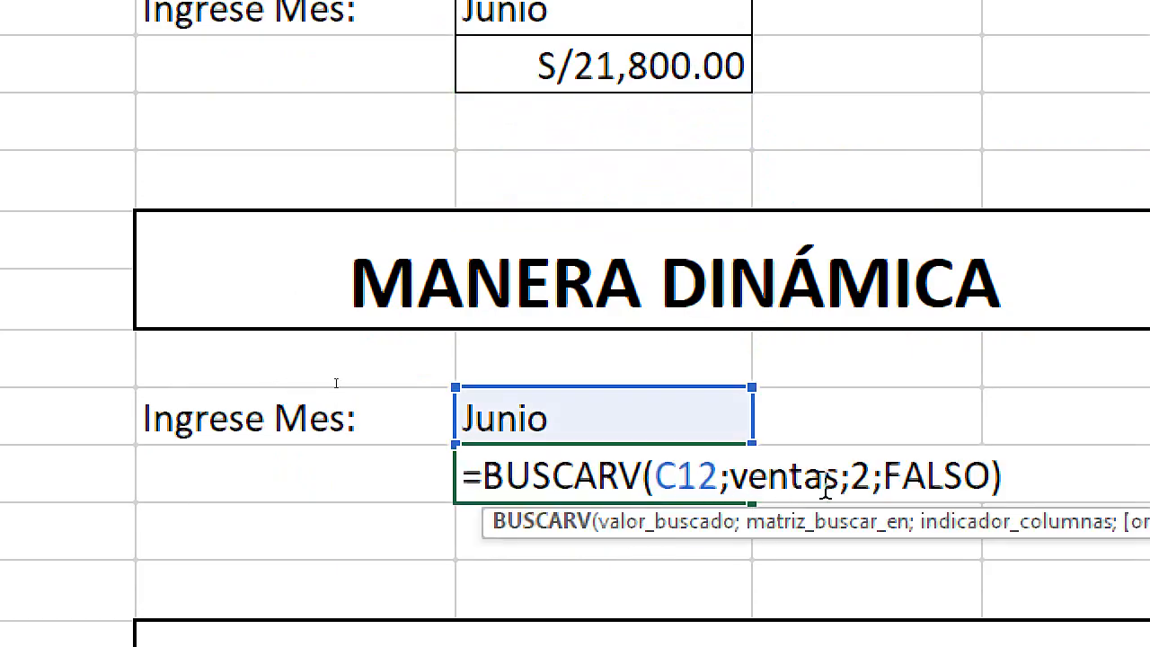
drag(837, 476, 731, 476)
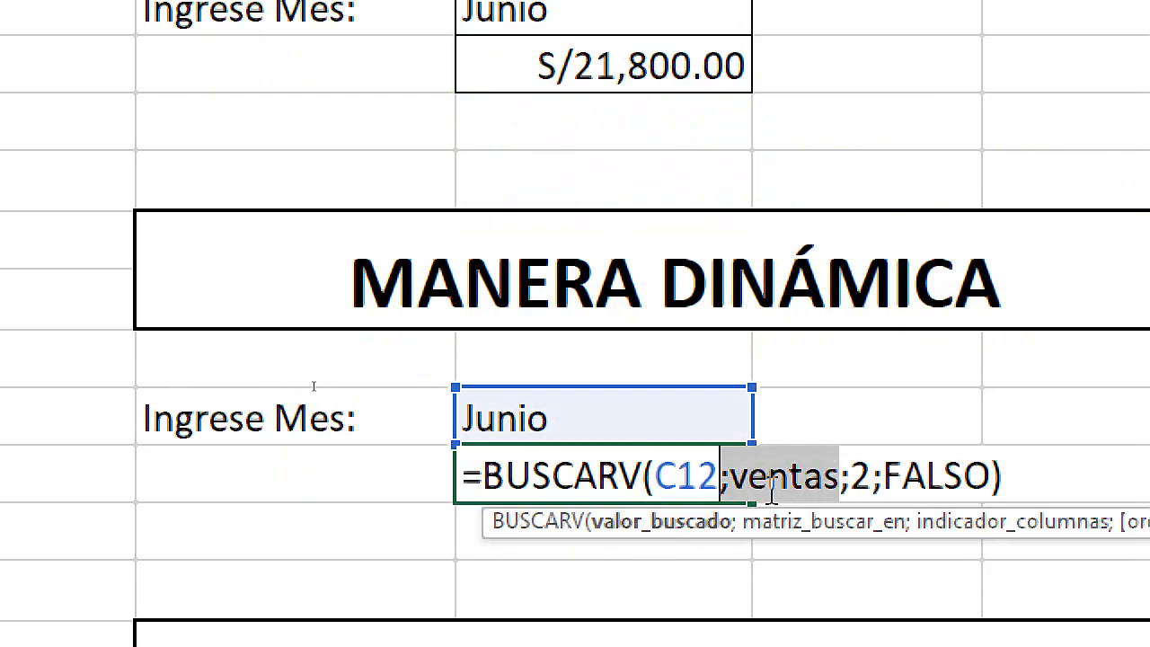
key(Escape)
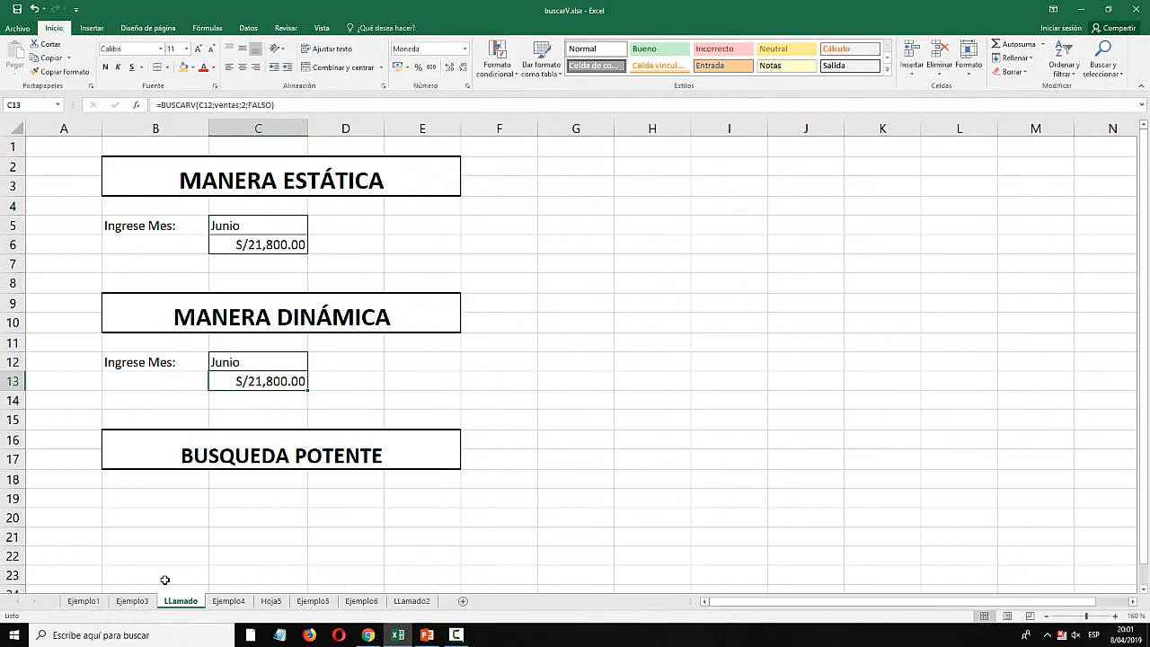
Add a row below Diciembre in the plain range on the Ejemplo1 sheet, with Lunes in B17 and 23000 in C17.
click(88, 600)
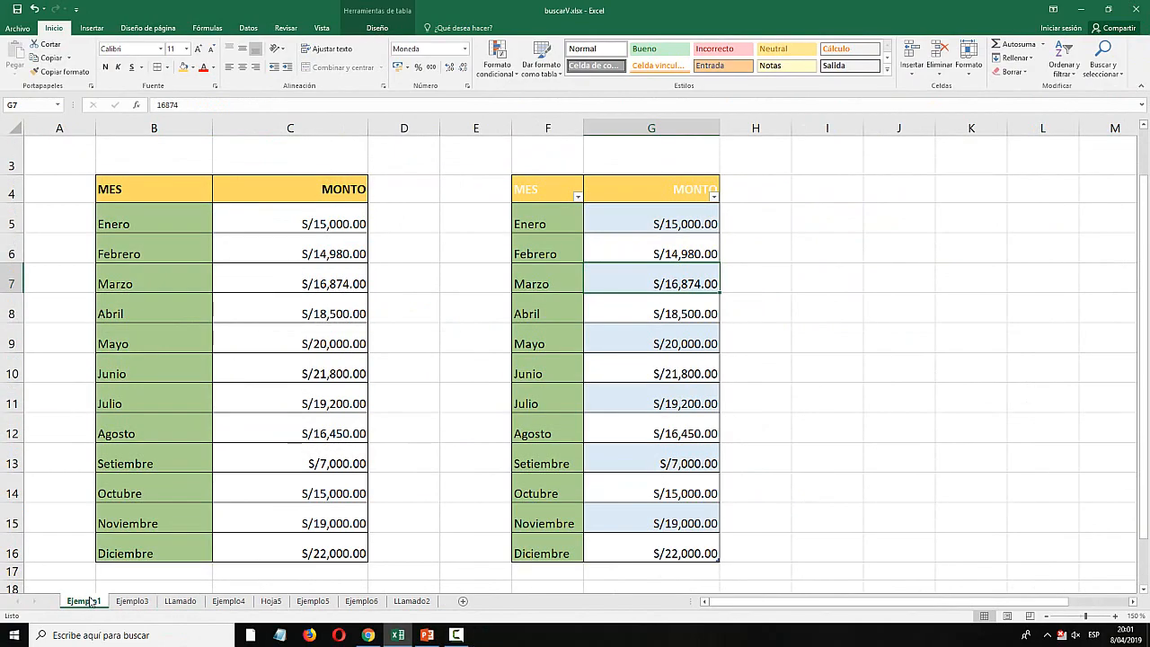
click(132, 571)
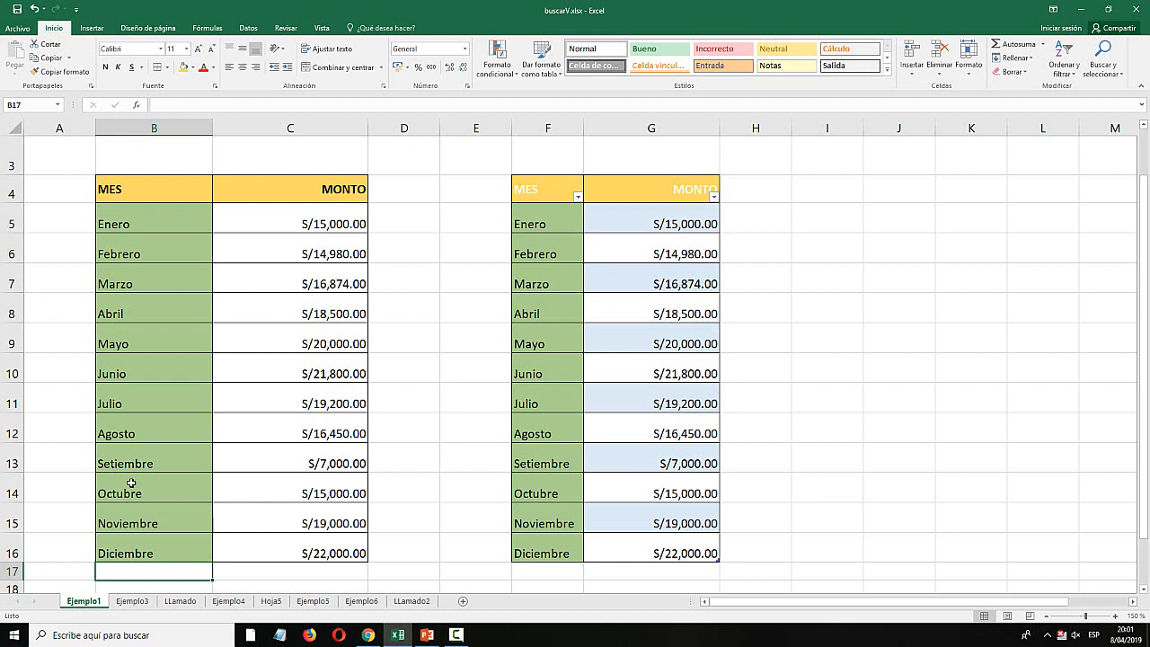
text(Lunes)
key(Tab)
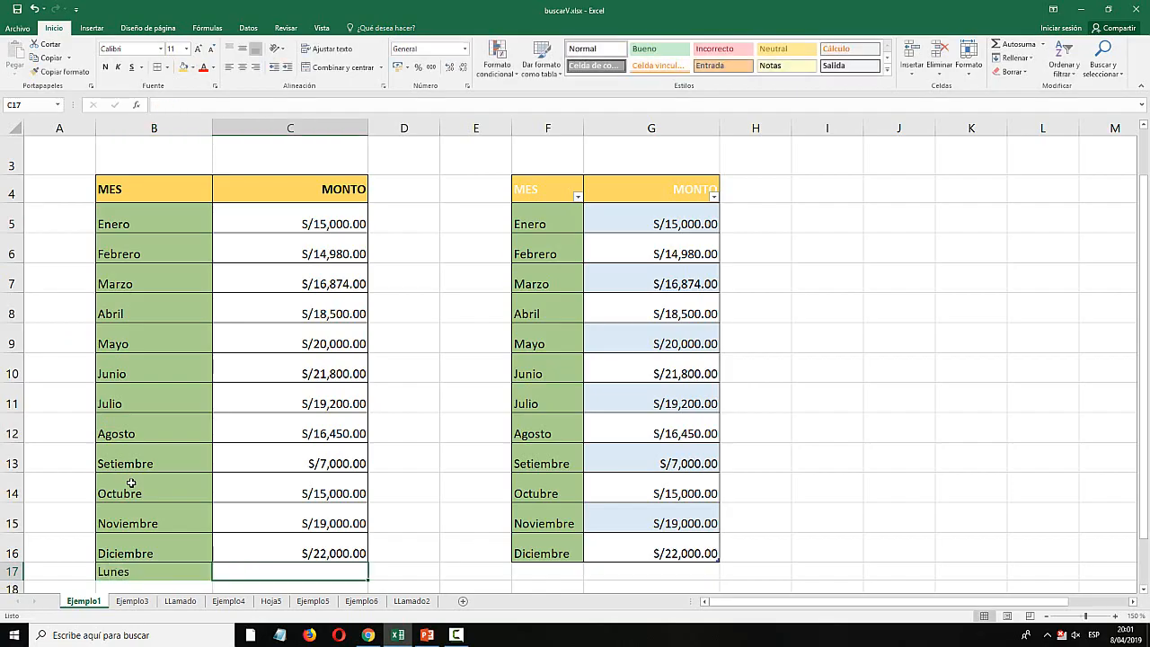
text(23000)
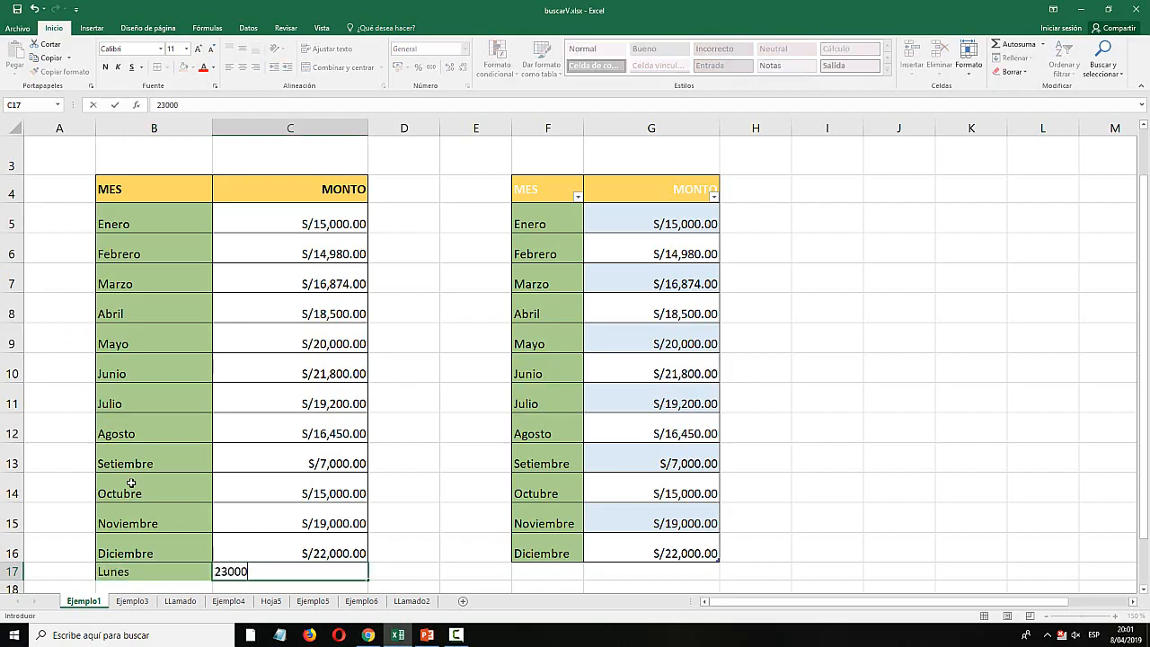
key(Return)
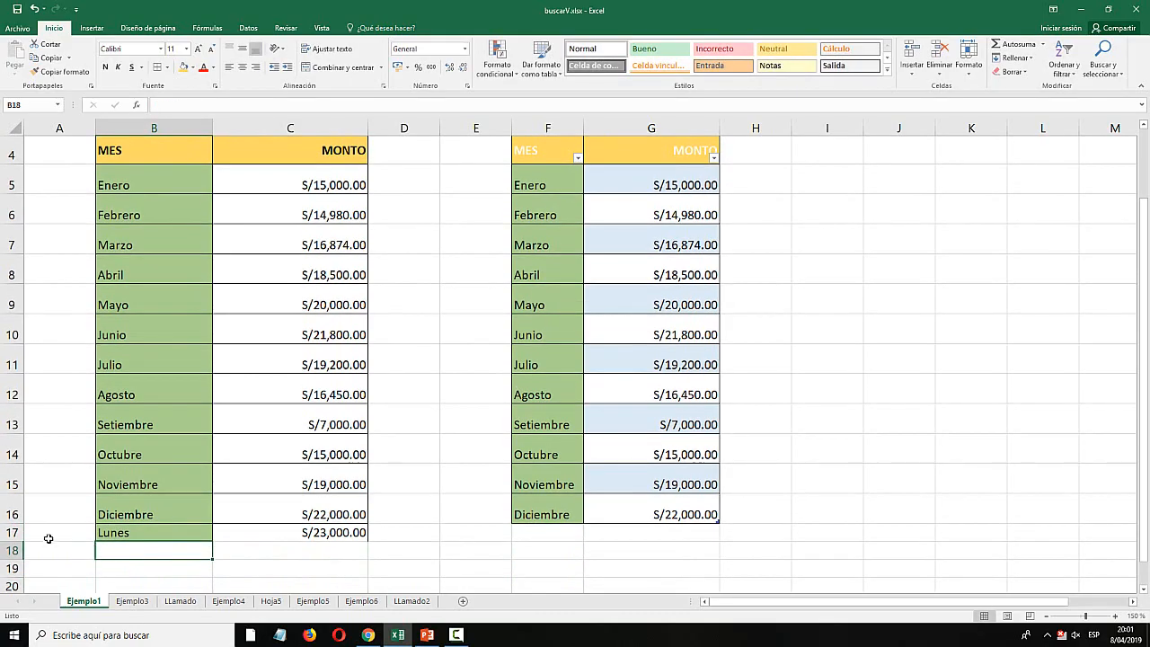
Increase the height of row 17 on the Ejemplo1 sheet to roughly match the month rows above it.
drag(12, 539, 12, 552)
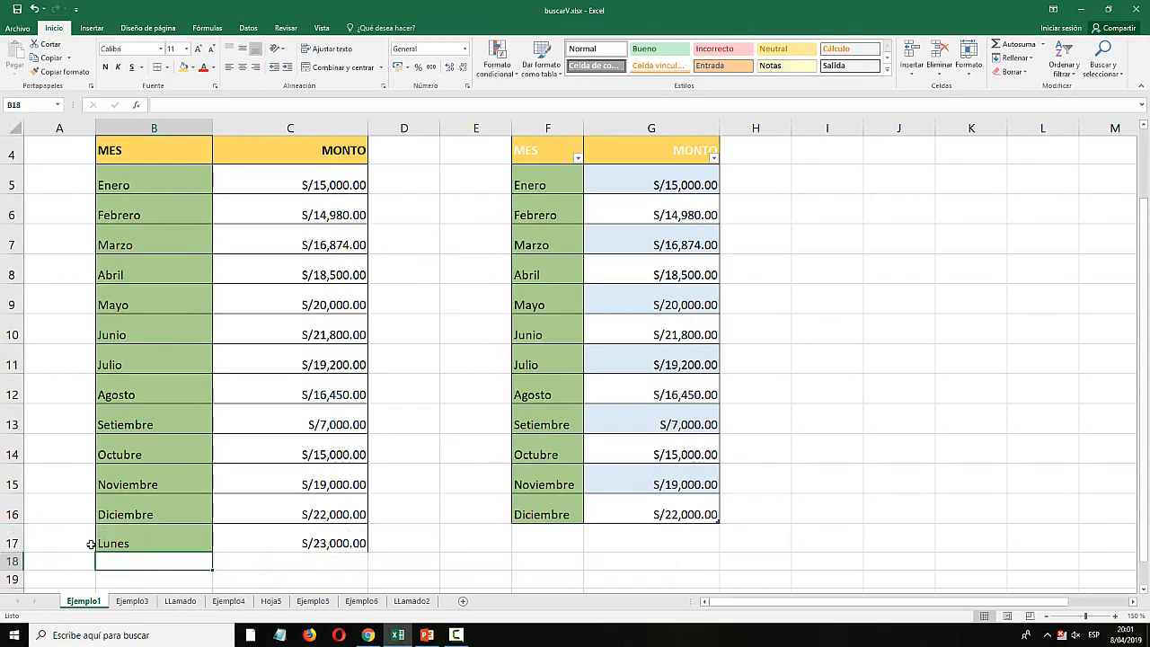
click(133, 542)
click(222, 540)
click(169, 540)
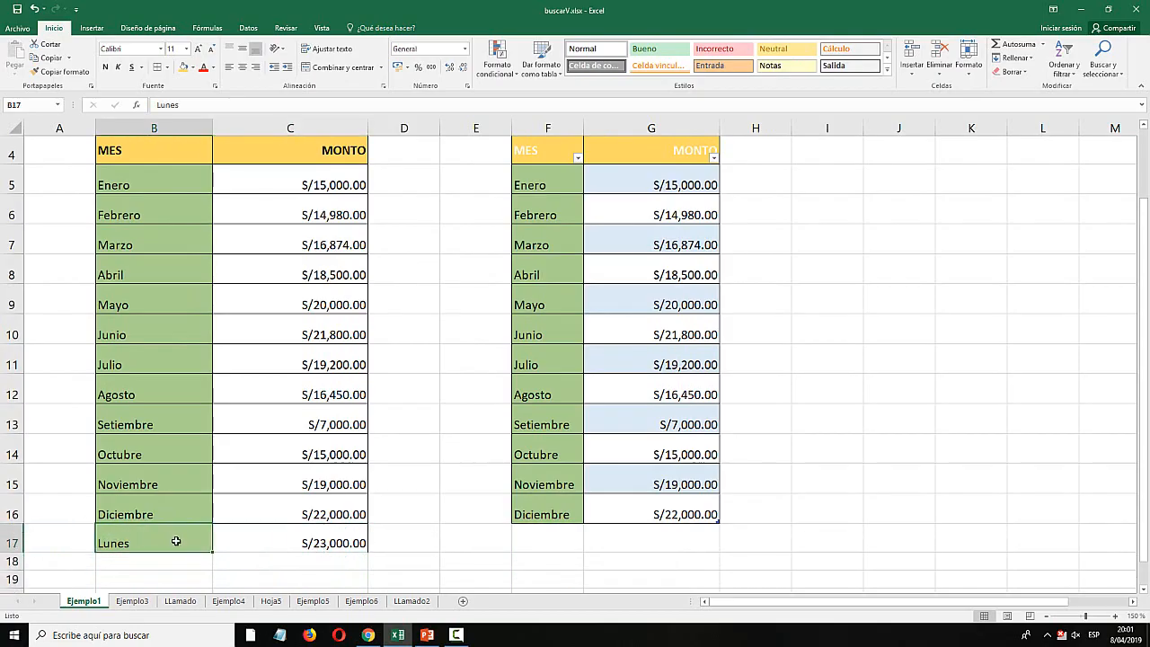
Add a row below Diciembre in the ventas table, with Lunes in F17 and 25000 in G17.
click(529, 533)
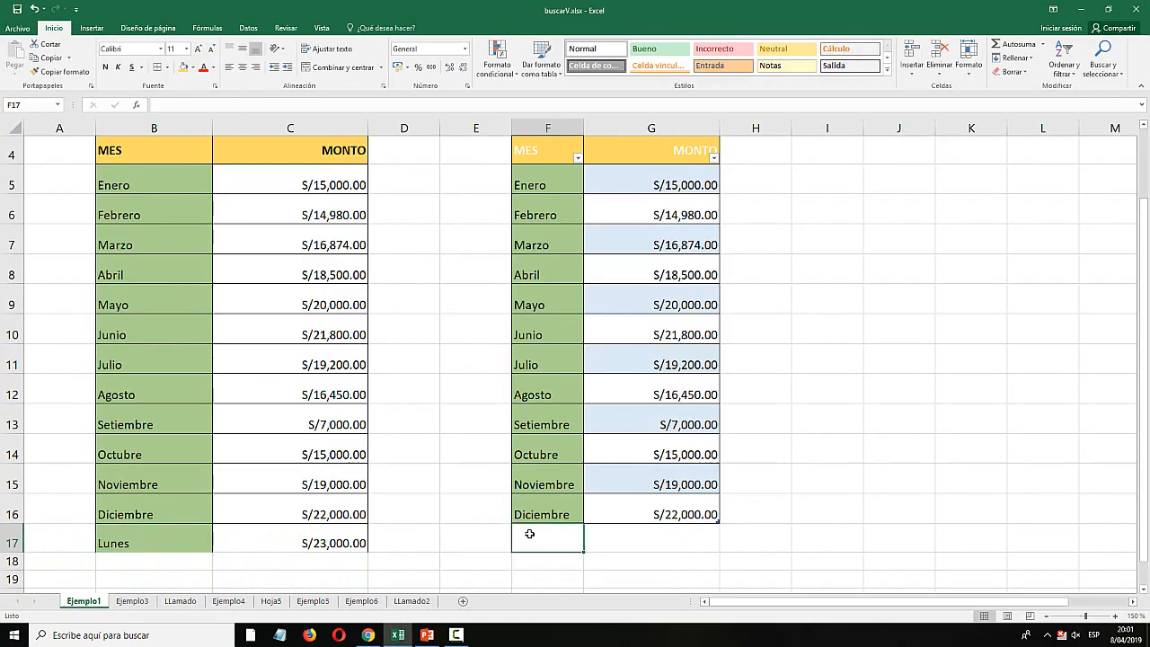
text(Lunes)
key(Tab)
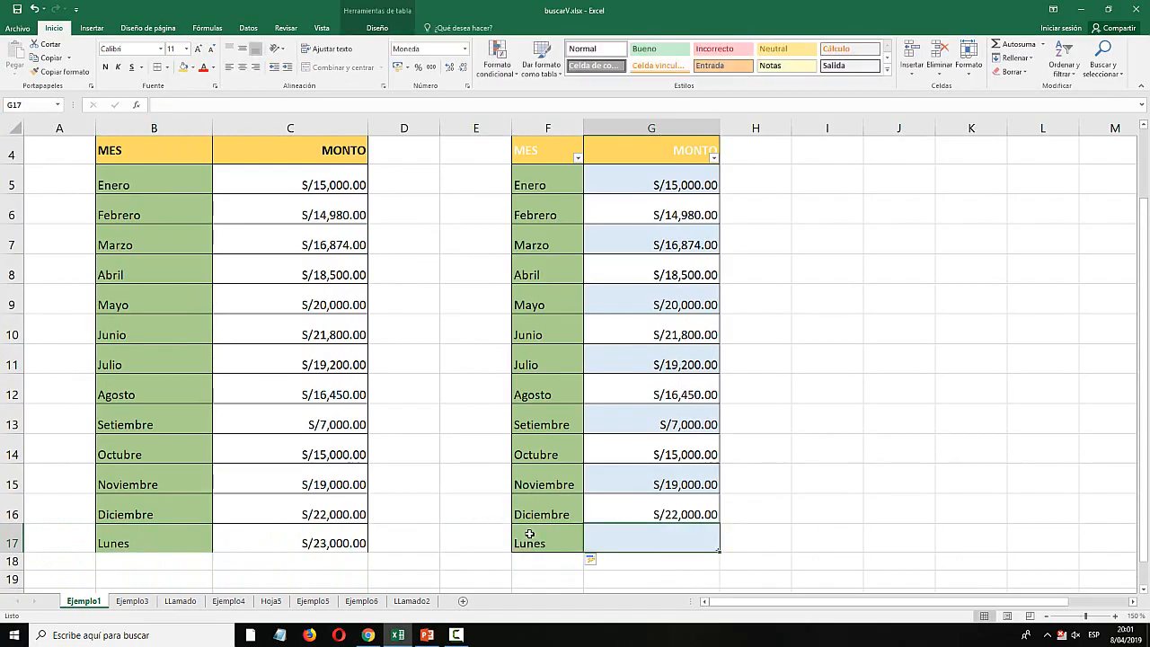
text(23)
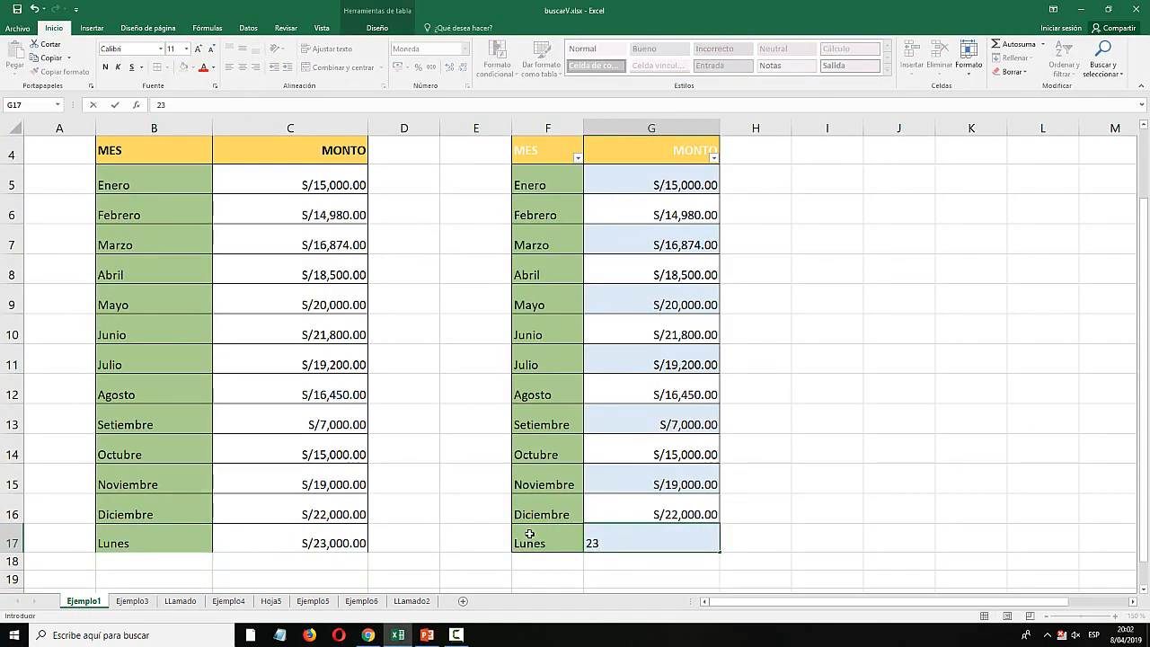
key(BackSpace)
text(5,000)
key(Return)
Review the plain range and the ventas table on Ejemplo1, including both Lunes rows, against the lookups on the LLamado sheet.
click(232, 530)
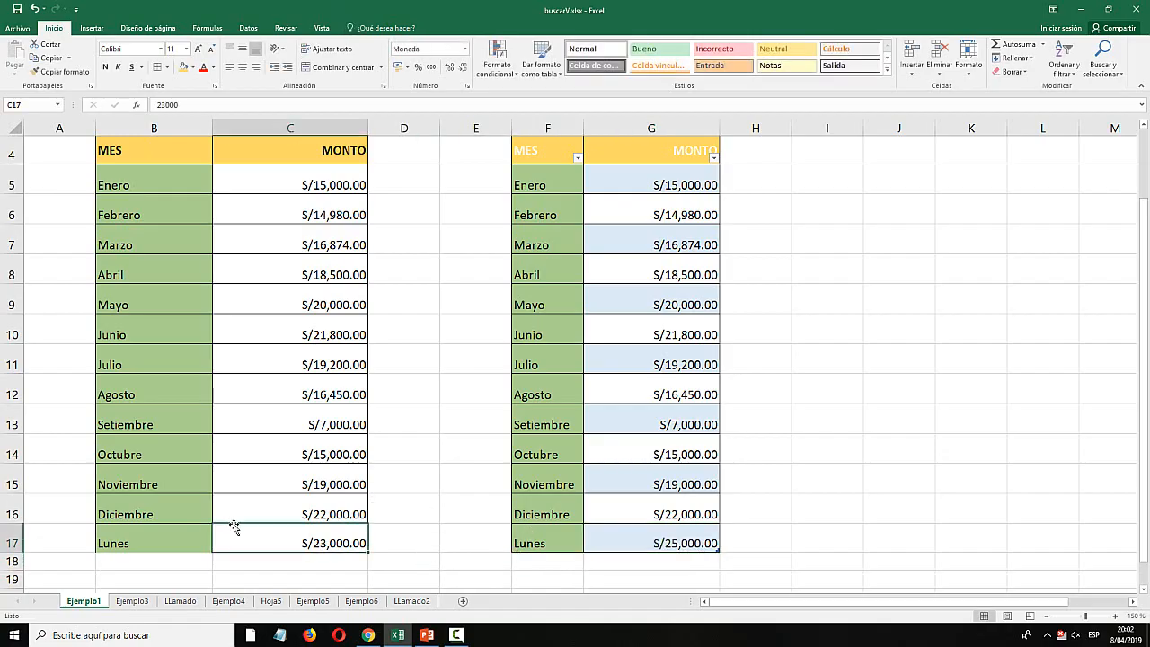
scroll(200, 336, up, 1)
click(180, 600)
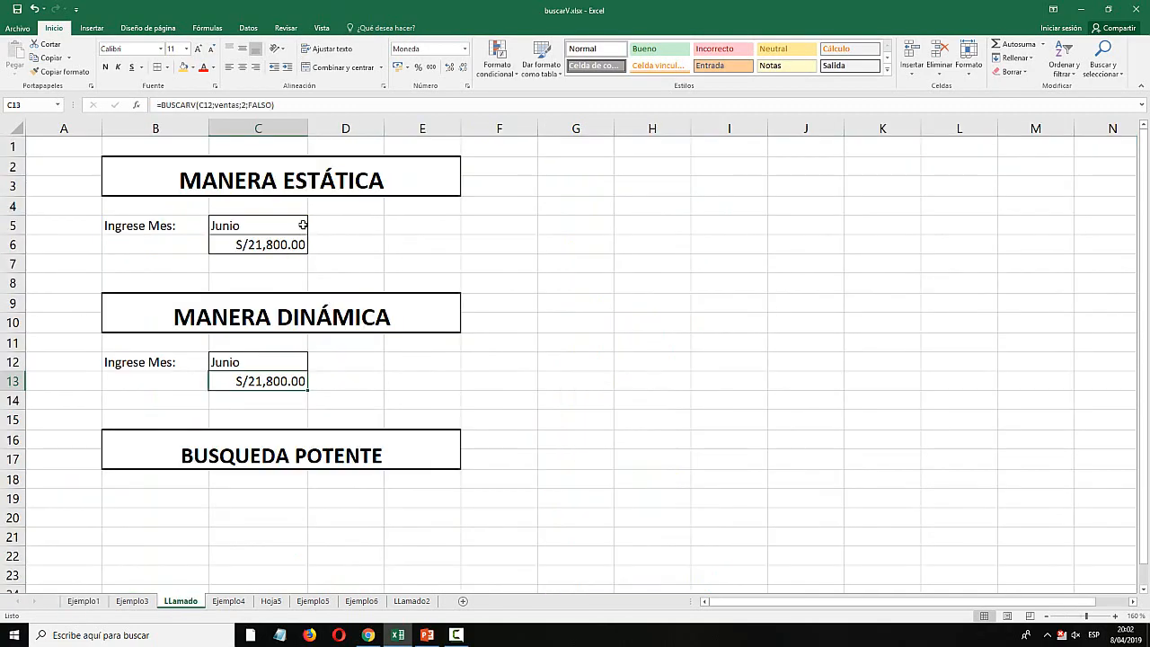
click(249, 247)
click(83, 600)
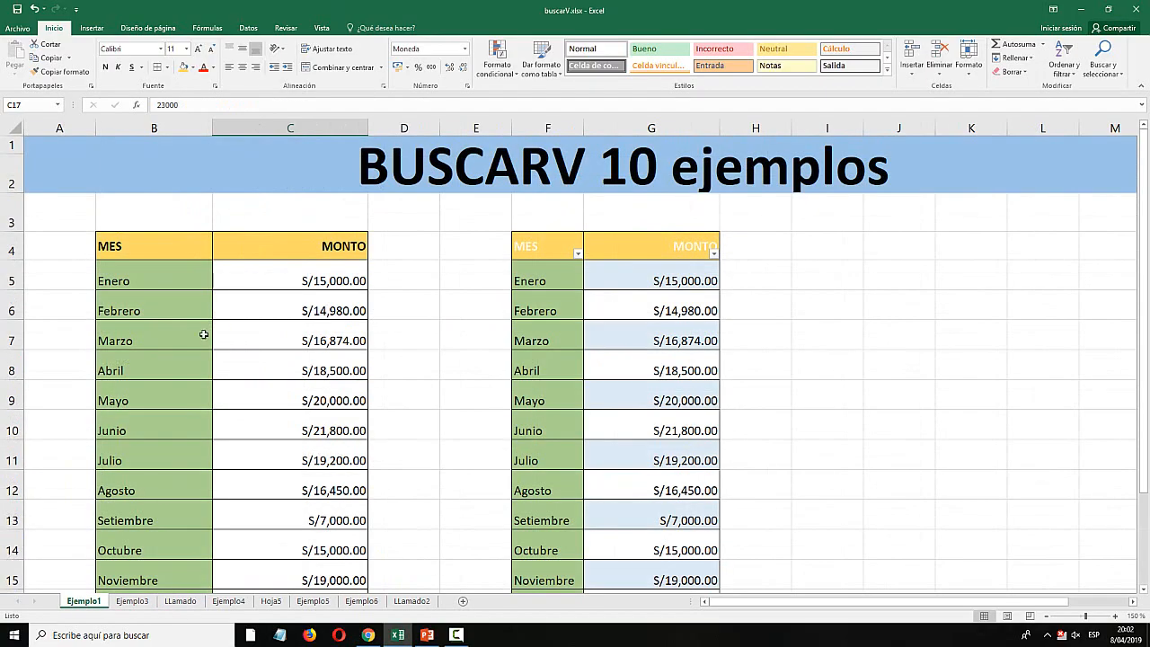
drag(170, 242, 285, 511)
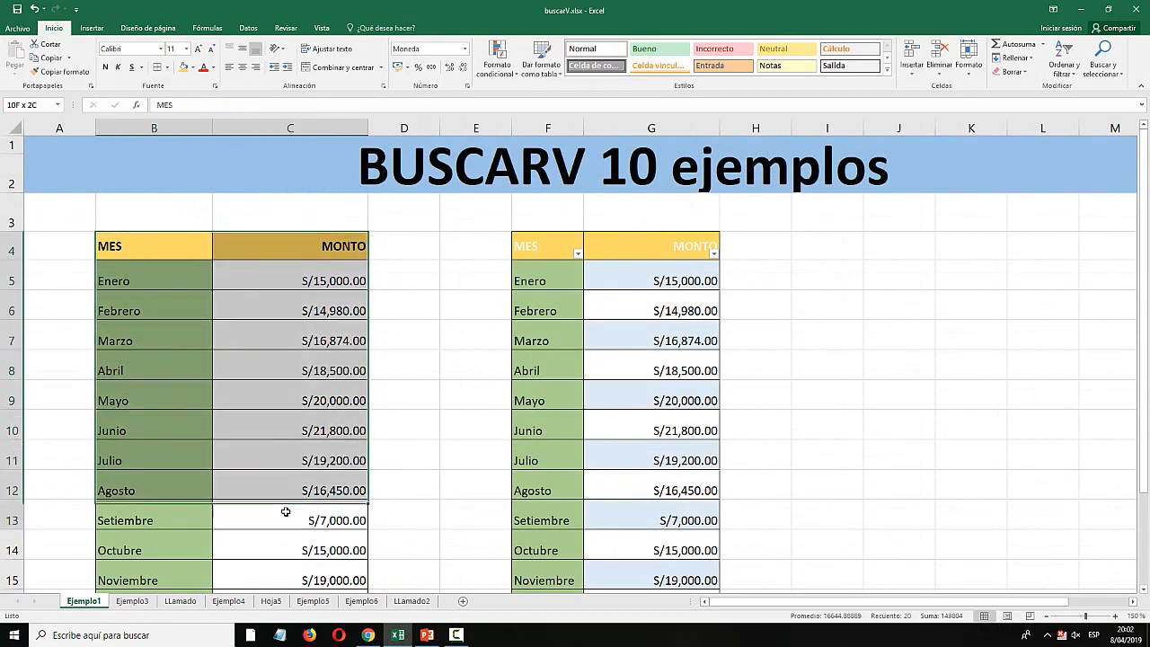
click(180, 600)
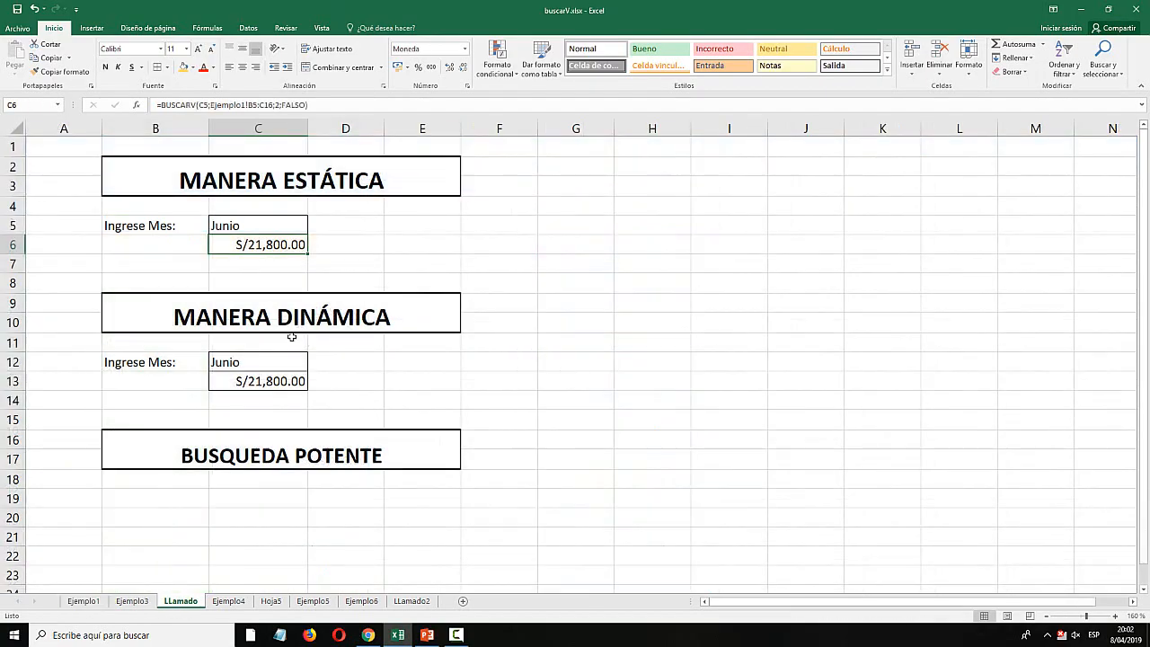
click(83, 601)
drag(529, 241, 662, 543)
scroll(326, 550, down, 1)
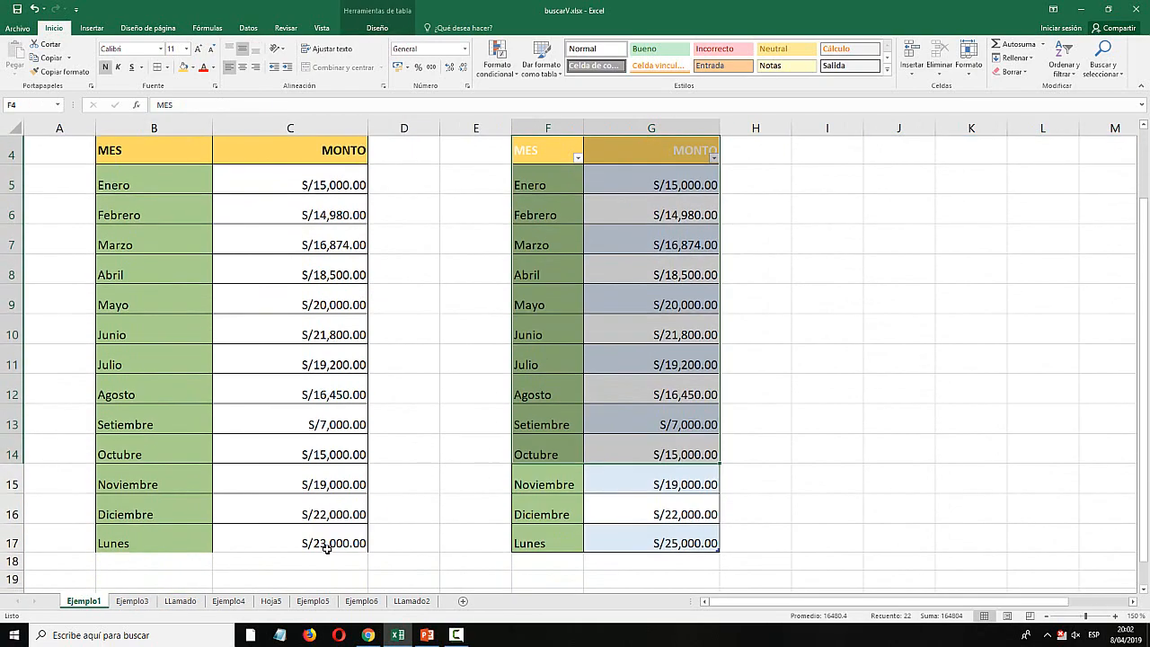
click(124, 537)
click(539, 544)
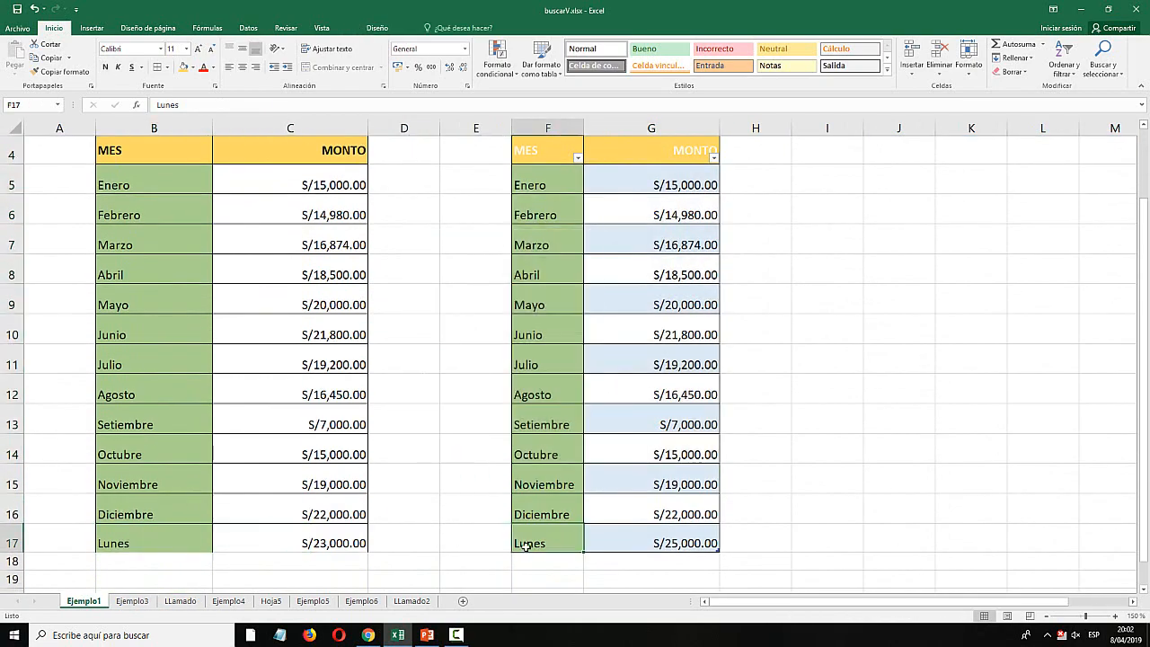
On the LLamado sheet, enter Lunes as the month for the static lookup in C5 and the dynamic lookup in C12.
click(180, 601)
click(216, 226)
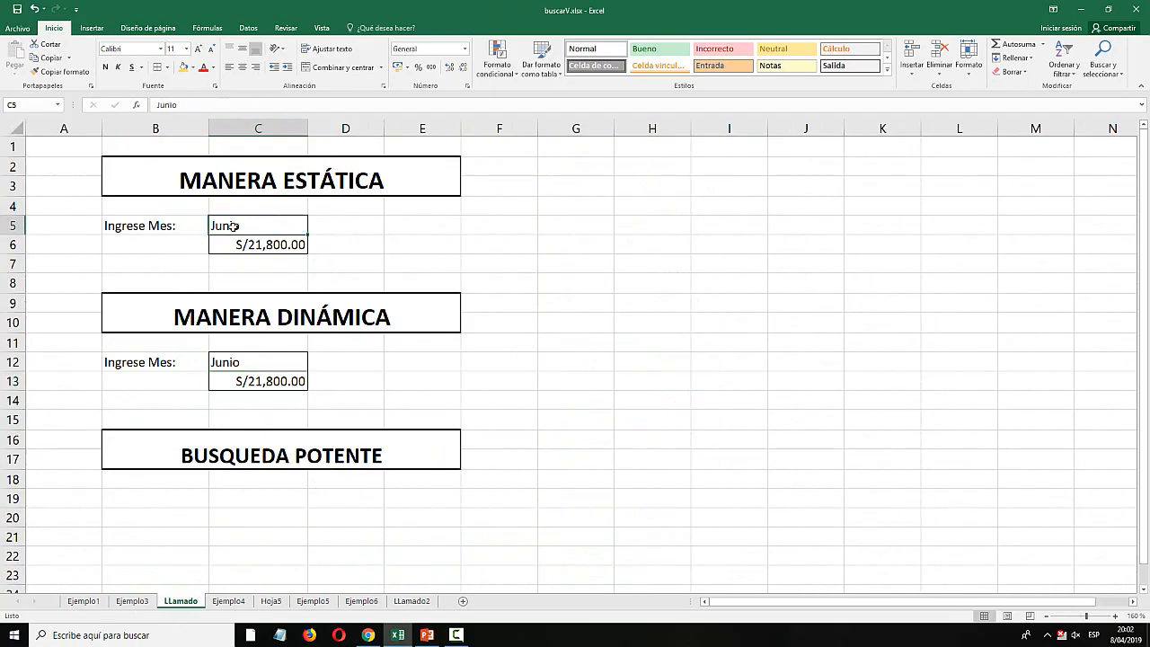
text(Lunes)
key(Return)
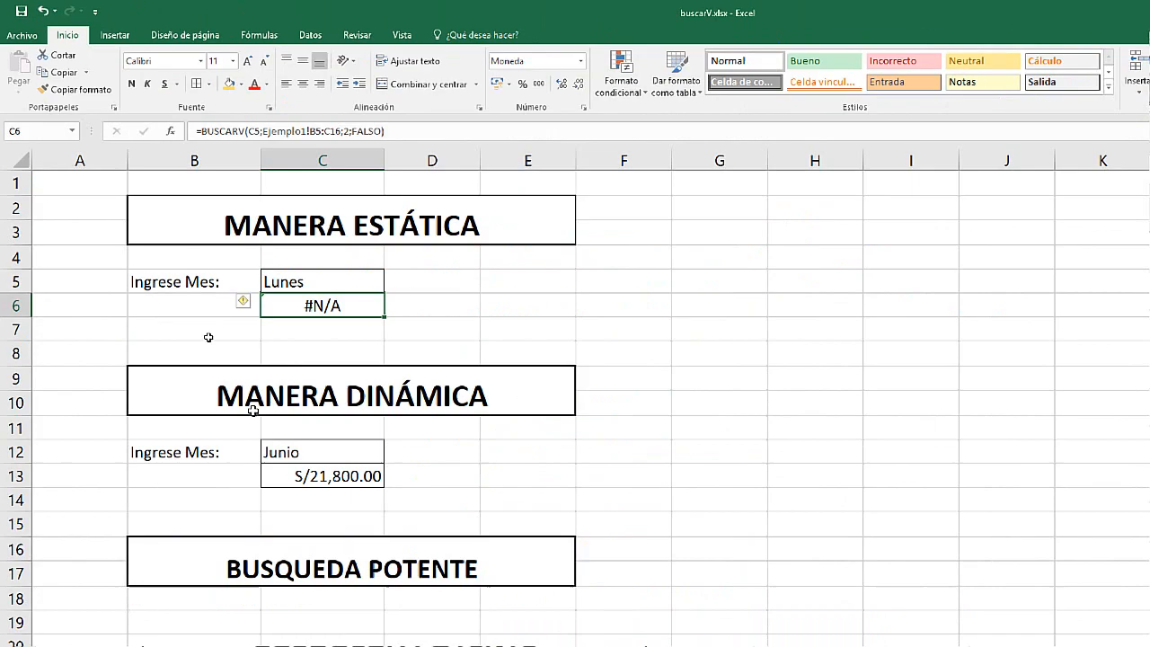
click(308, 452)
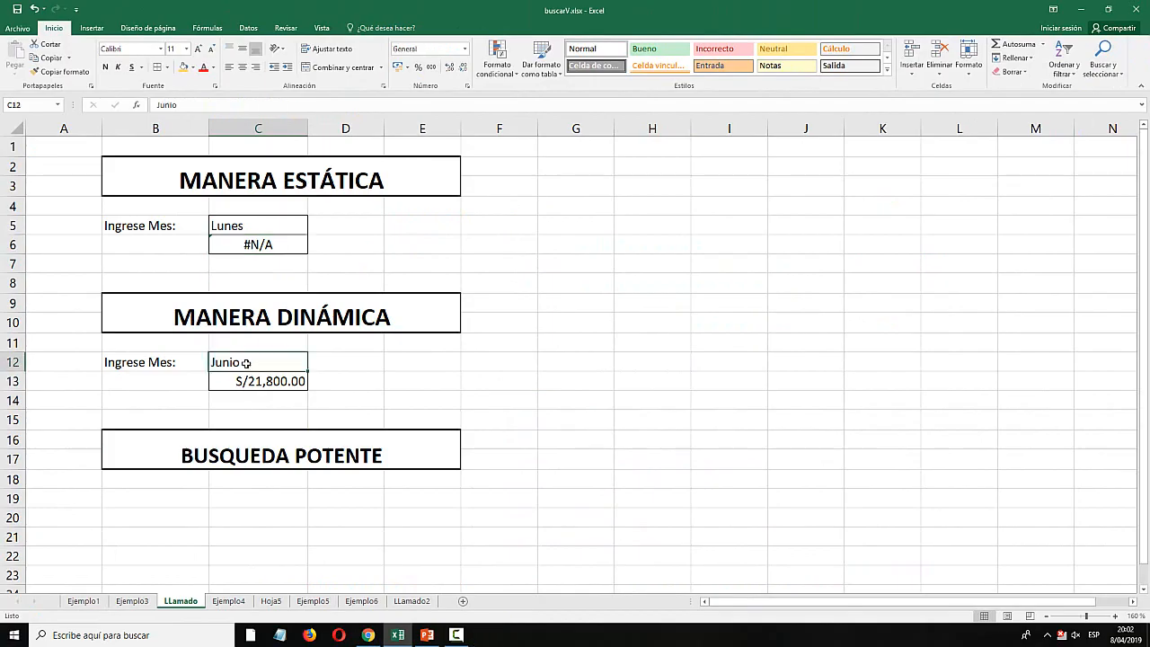
text(Lunes)
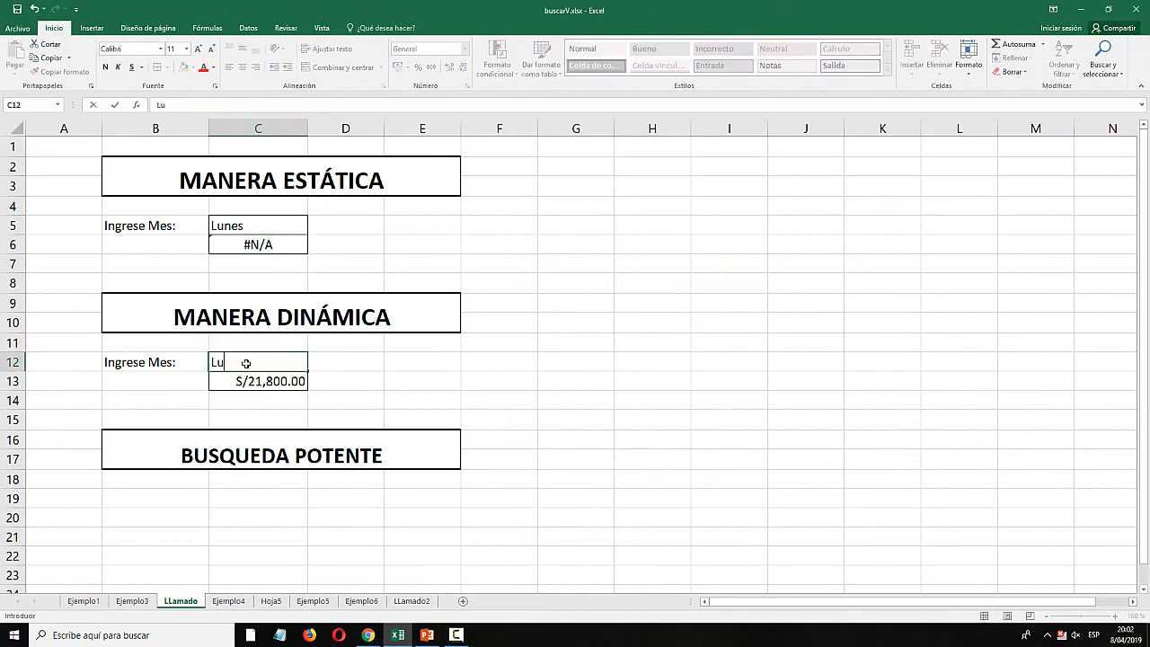
key(Return)
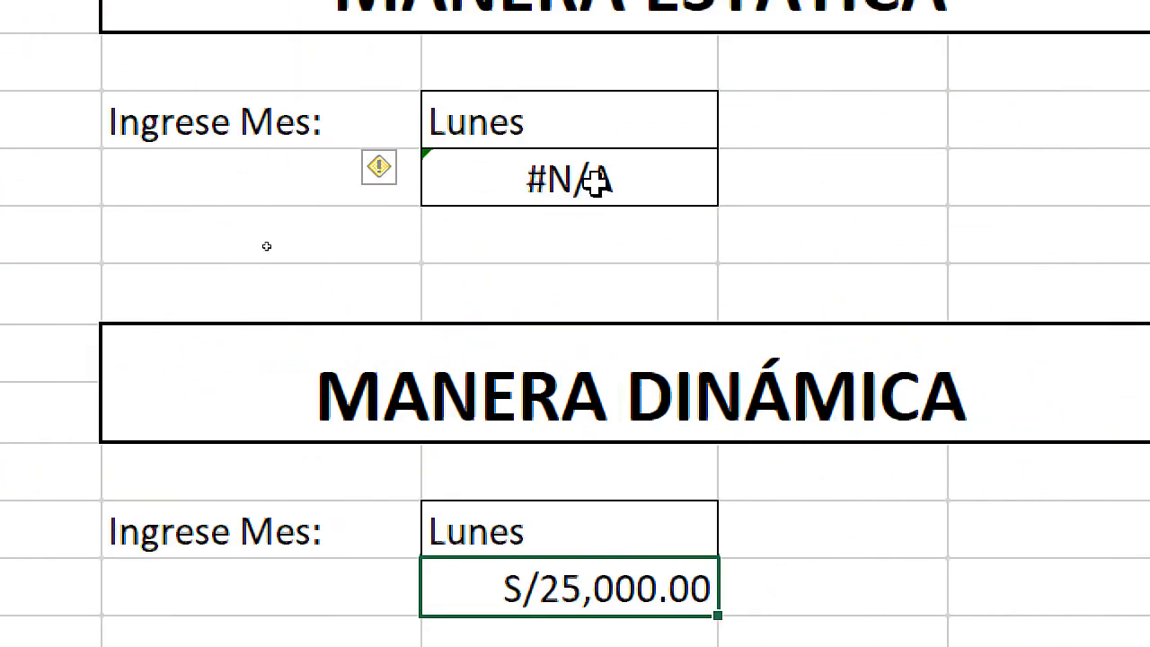
Examine the B5:C16 argument of the static formula in C6 and the ventas argument of the dynamic formula in C13, without editing them.
double_click(592, 180)
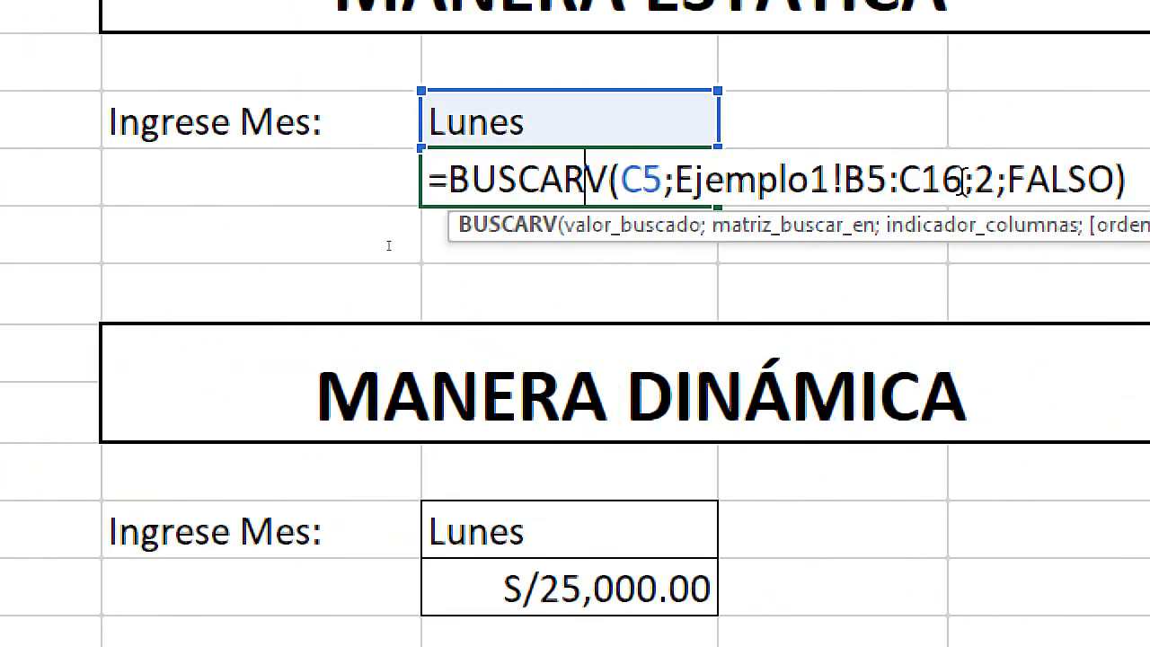
drag(965, 184, 843, 184)
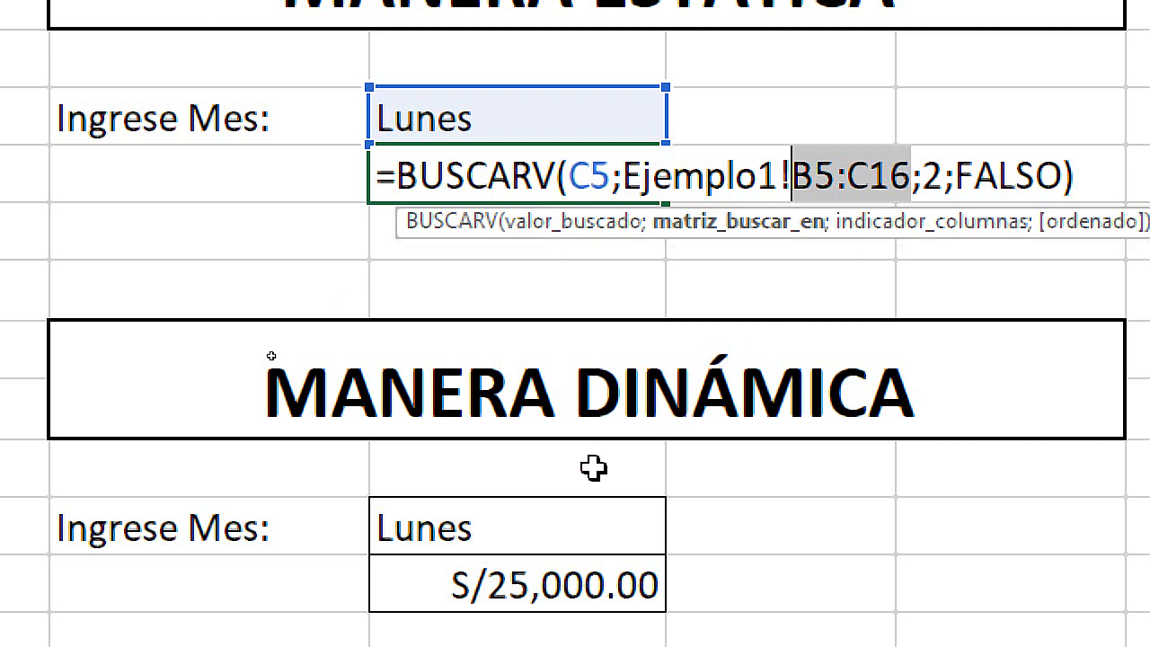
key(ctrl+Return)
click(463, 526)
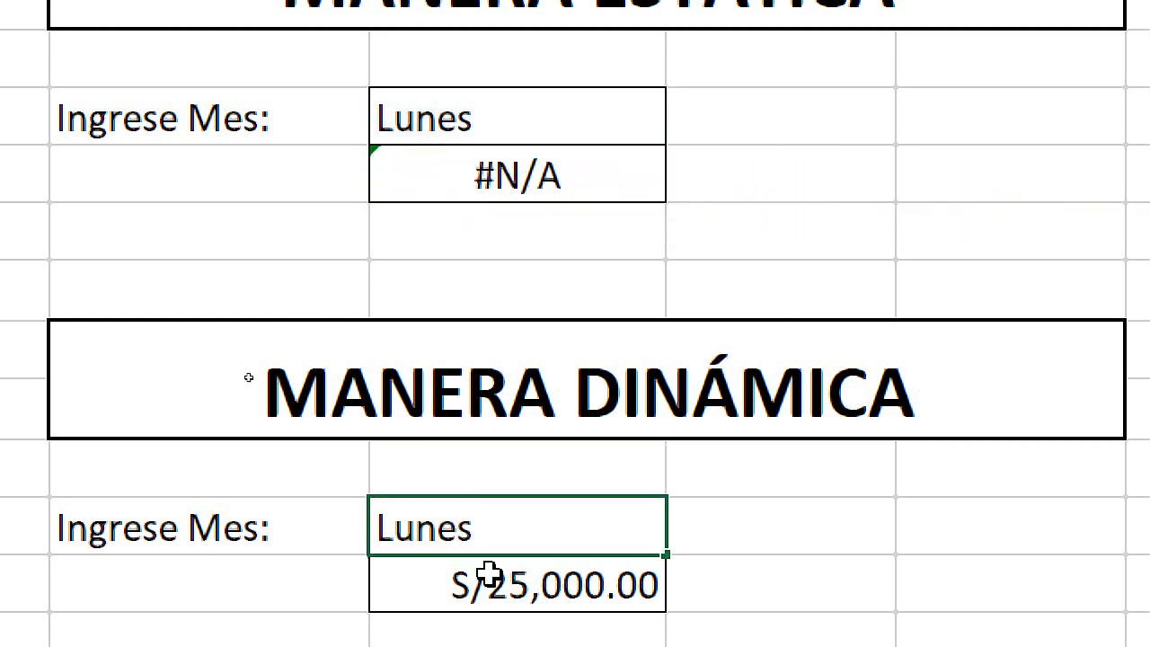
double_click(563, 584)
drag(753, 586, 645, 586)
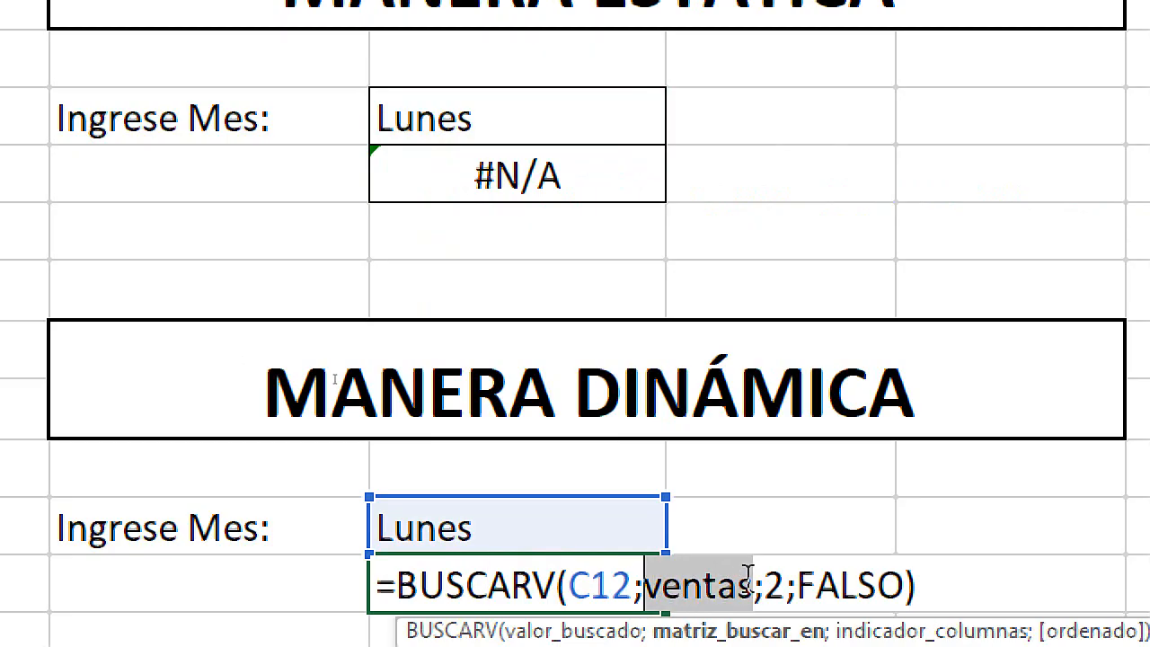
key(Escape)
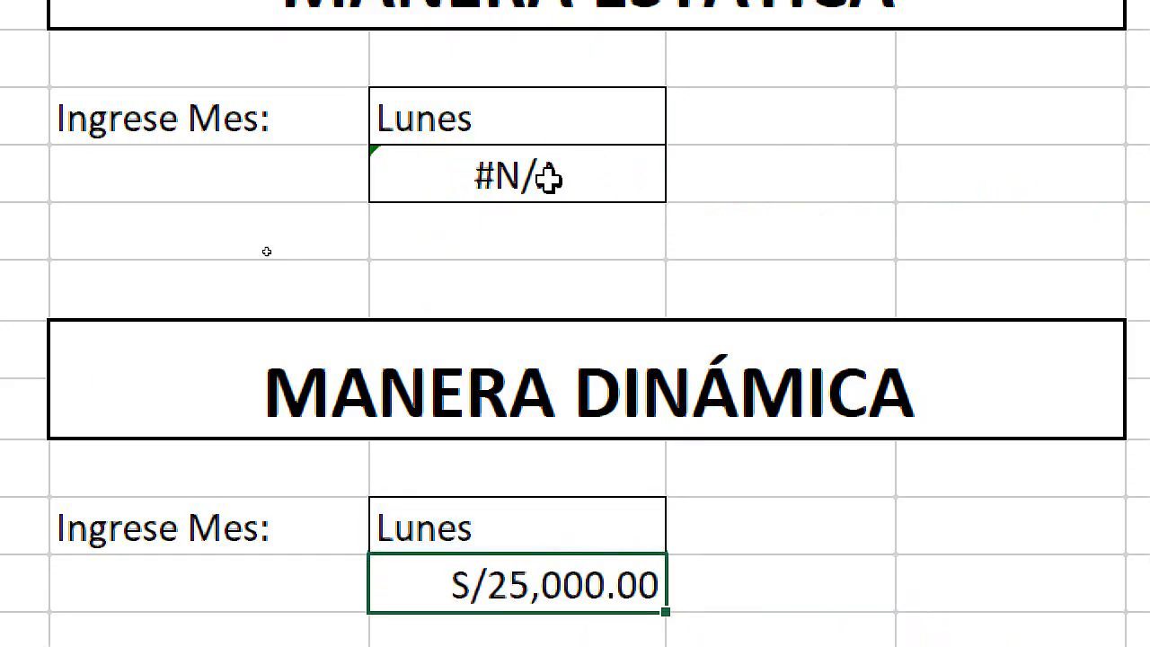
Extend the table array of the static formula in C6 to Ejemplo1!B5:C17.
double_click(549, 174)
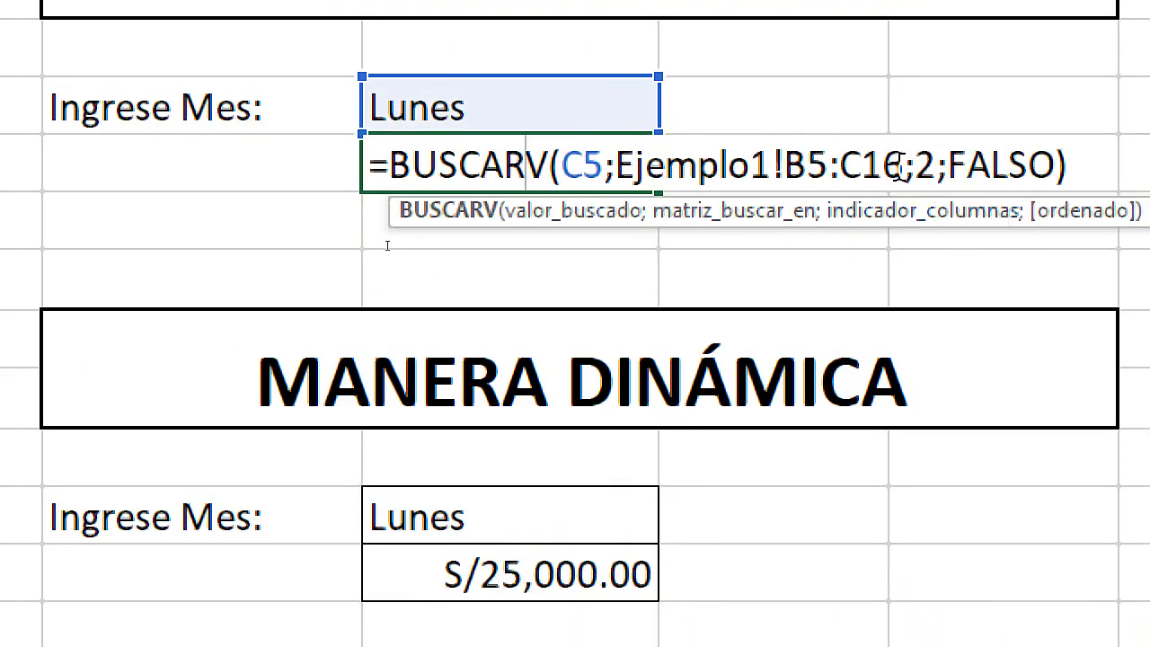
drag(893, 181, 899, 178)
click(890, 168)
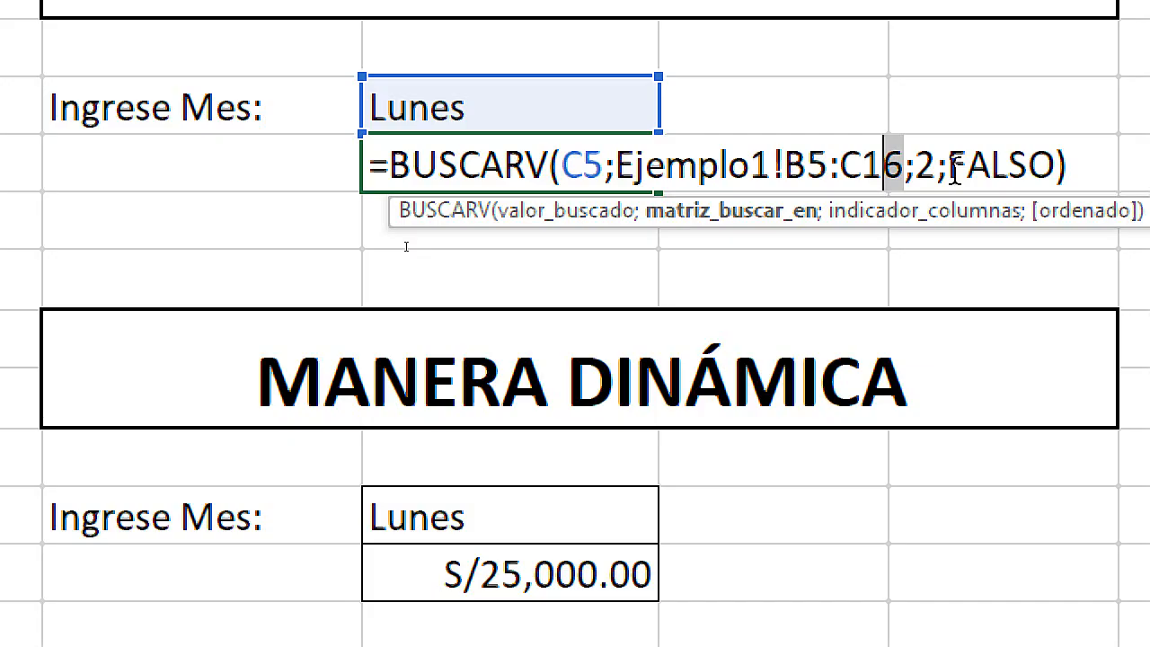
text(7)
key(Return)
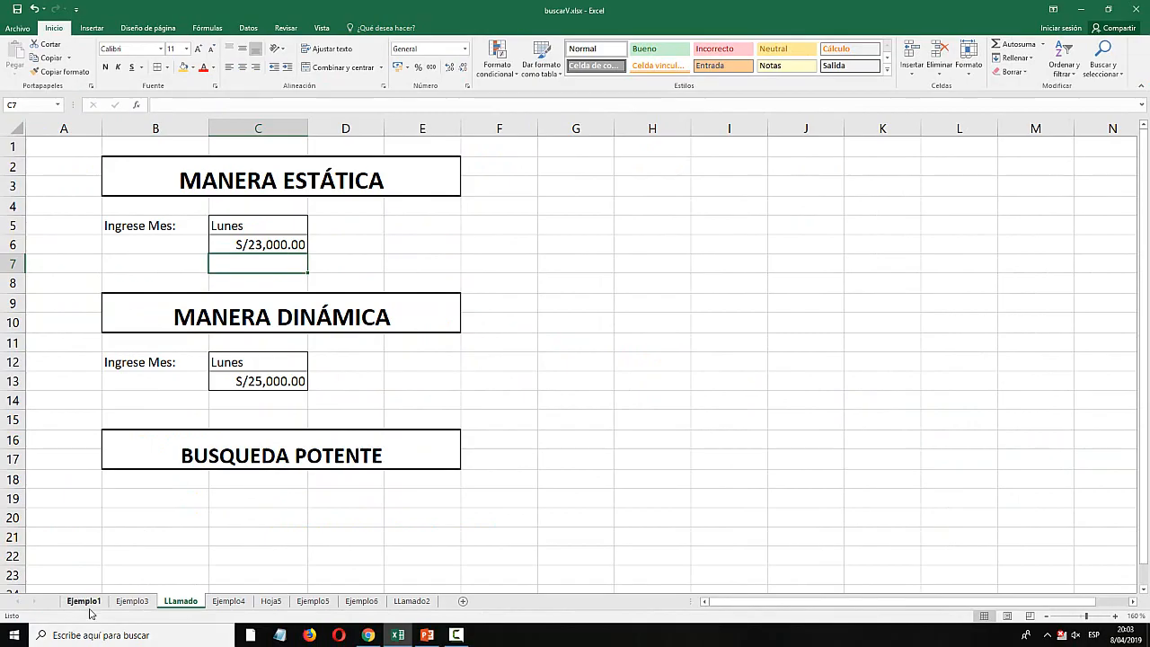
Add a row below Lunes in the plain range on Ejemplo1, with Martes in B18 and 1000 in C18.
click(85, 600)
click(153, 559)
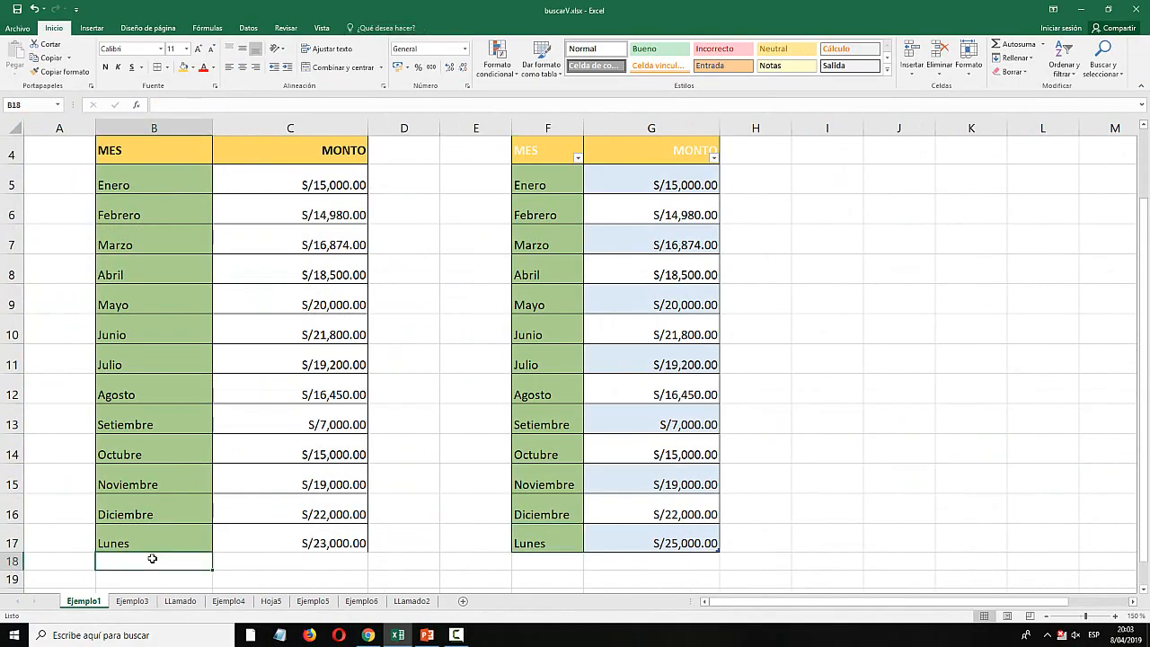
text(Martes)
key(Tab)
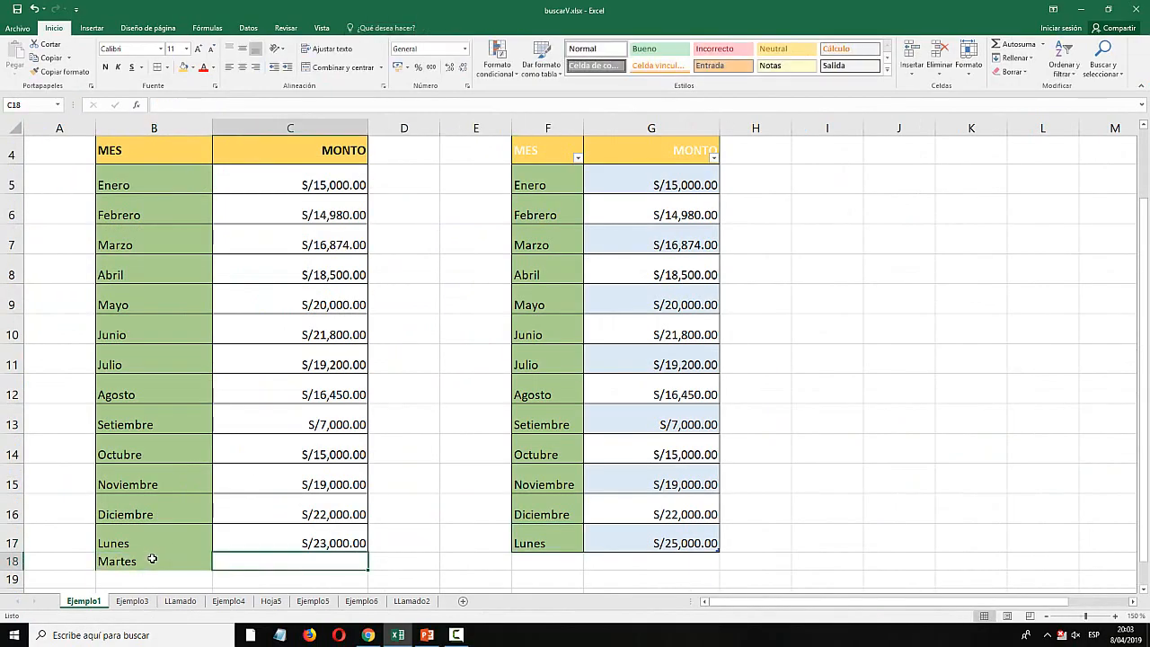
text(1000)
key(Tab)
Add a row below Lunes in the ventas table, with Martes in F18 and 1000 in G18.
key(Tab)
key(Tab)
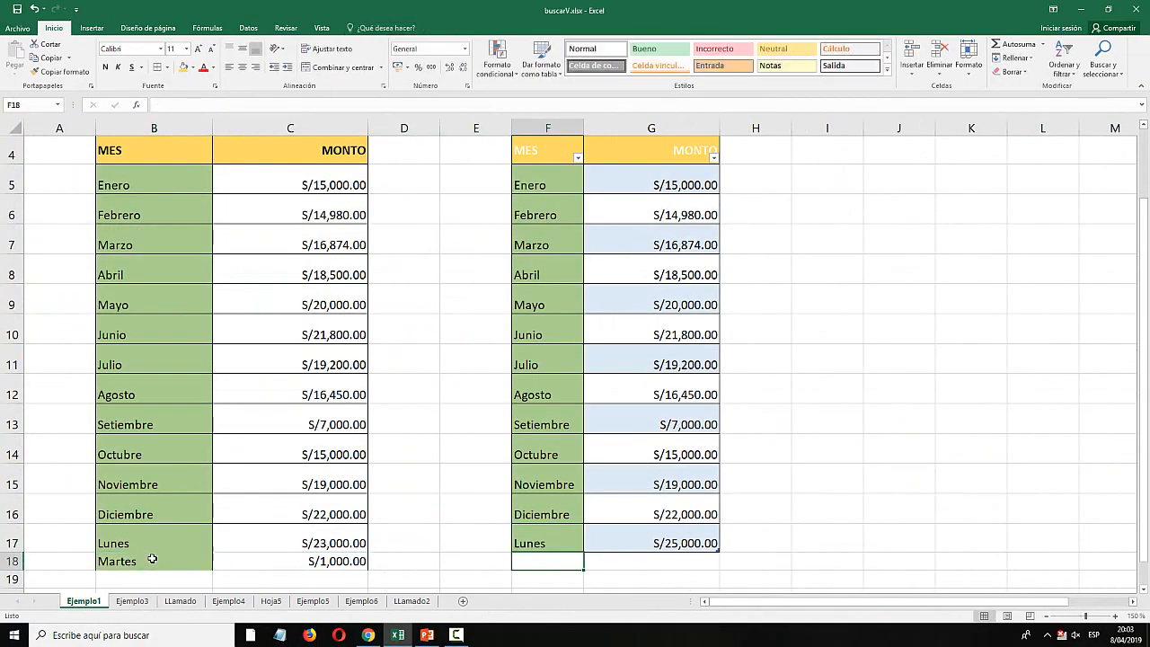
text(Martes)
key(Tab)
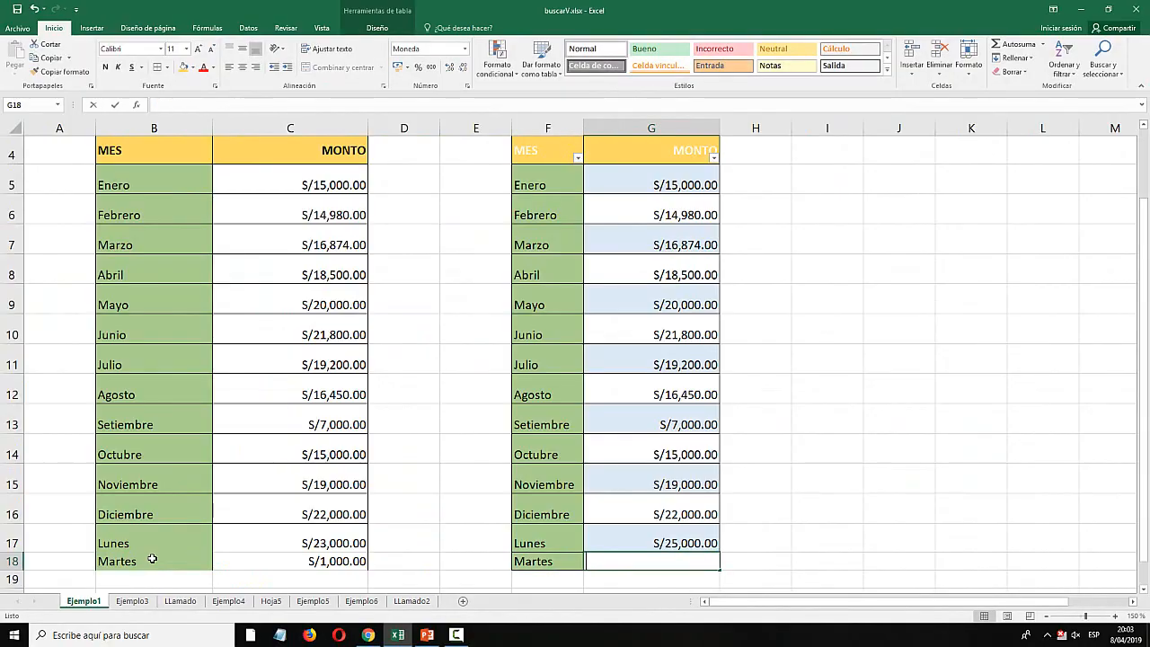
text(1000)
key(Return)
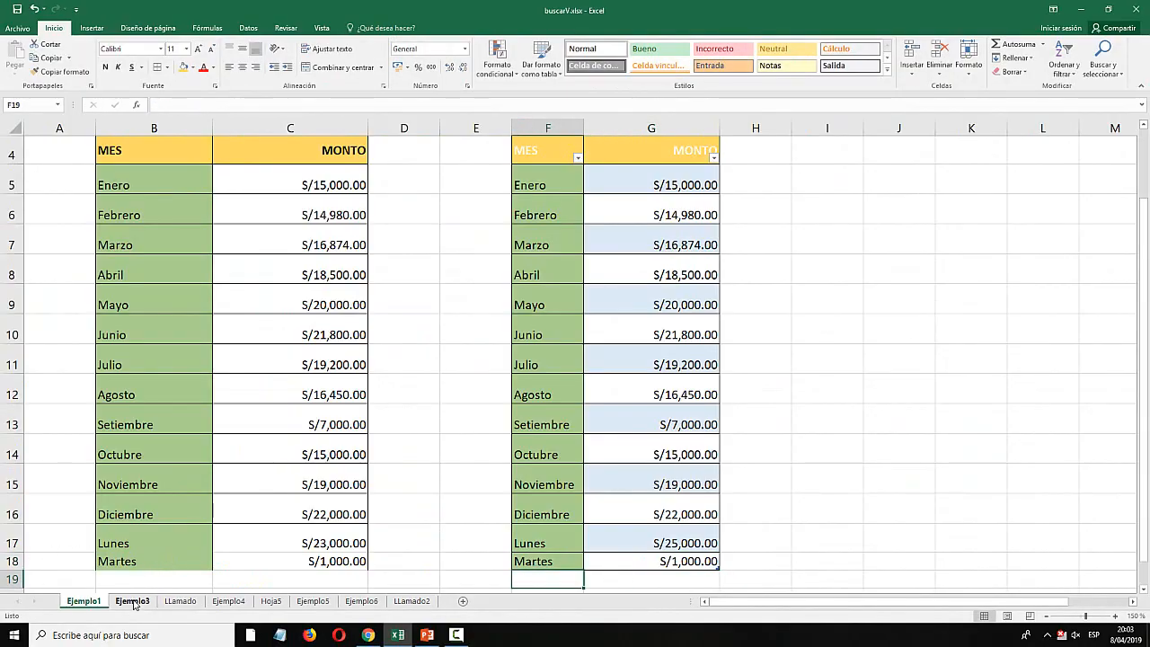
On the LLamado sheet, enter Martes as the month for the static lookup in C5 and the dynamic lookup in C12.
click(180, 600)
click(259, 223)
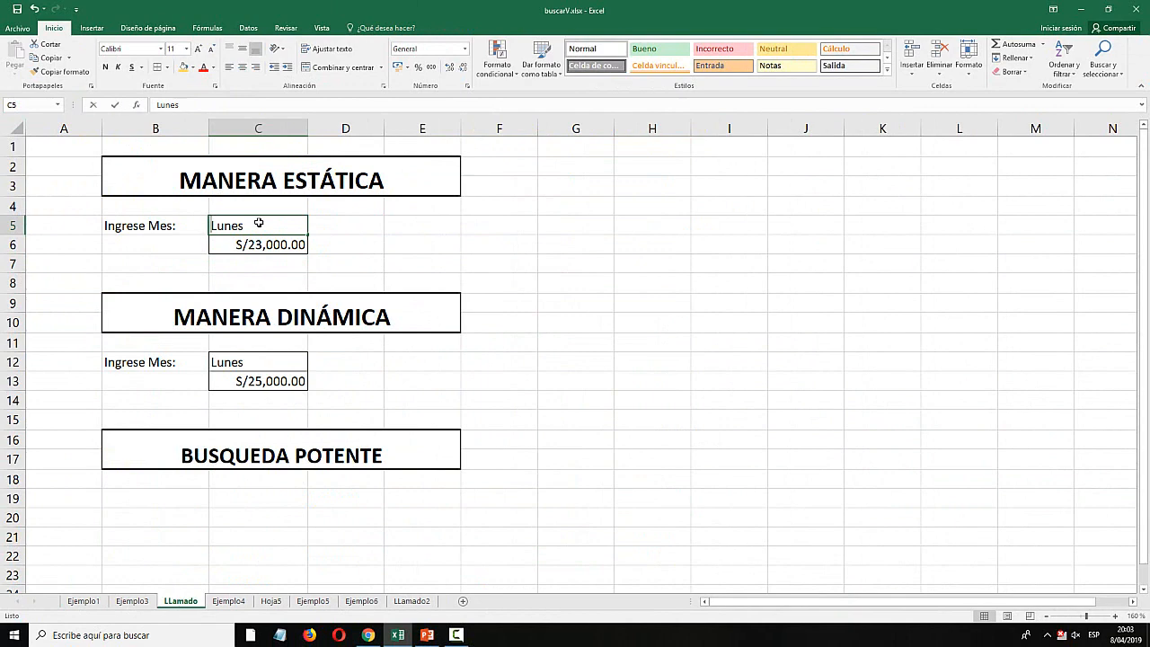
text(Martes)
key(Return)
click(232, 361)
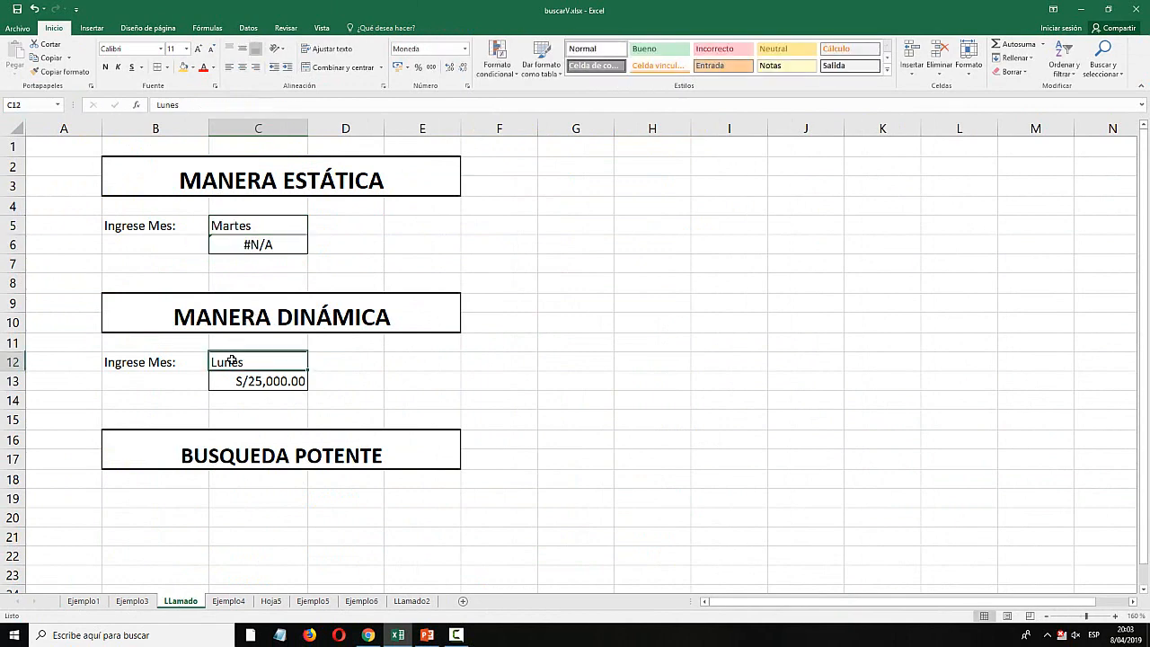
text(Martes)
key(Return)
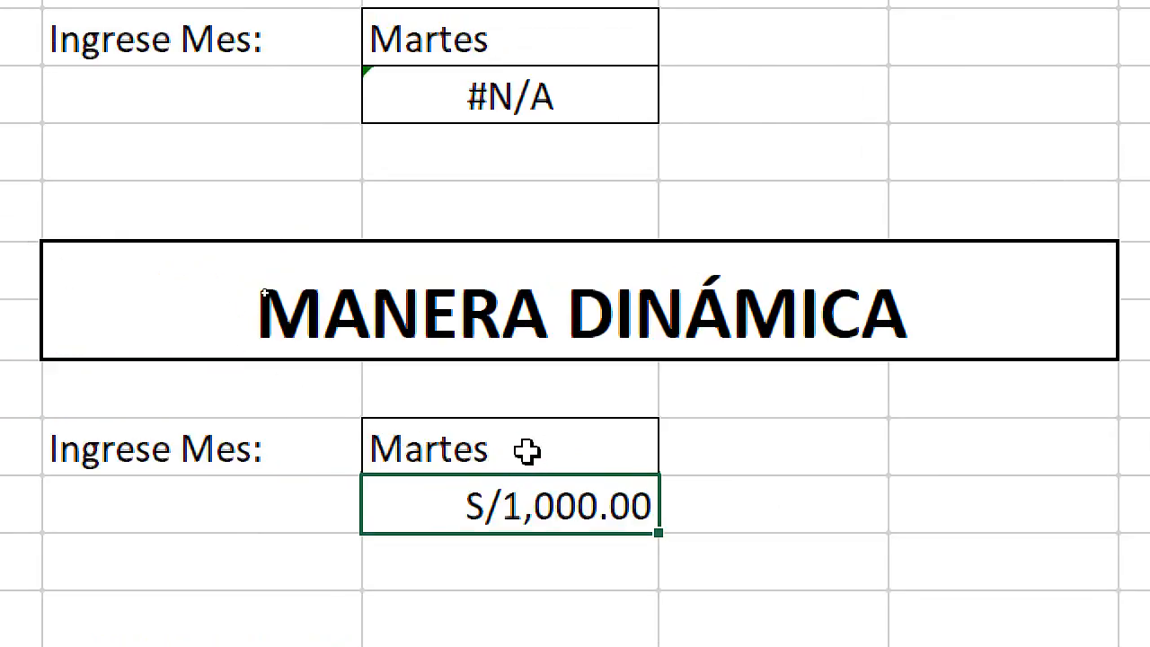
Compare the table array arguments of the dynamic formula in C13 and the static formula in C6, leaving both unedited.
click(434, 35)
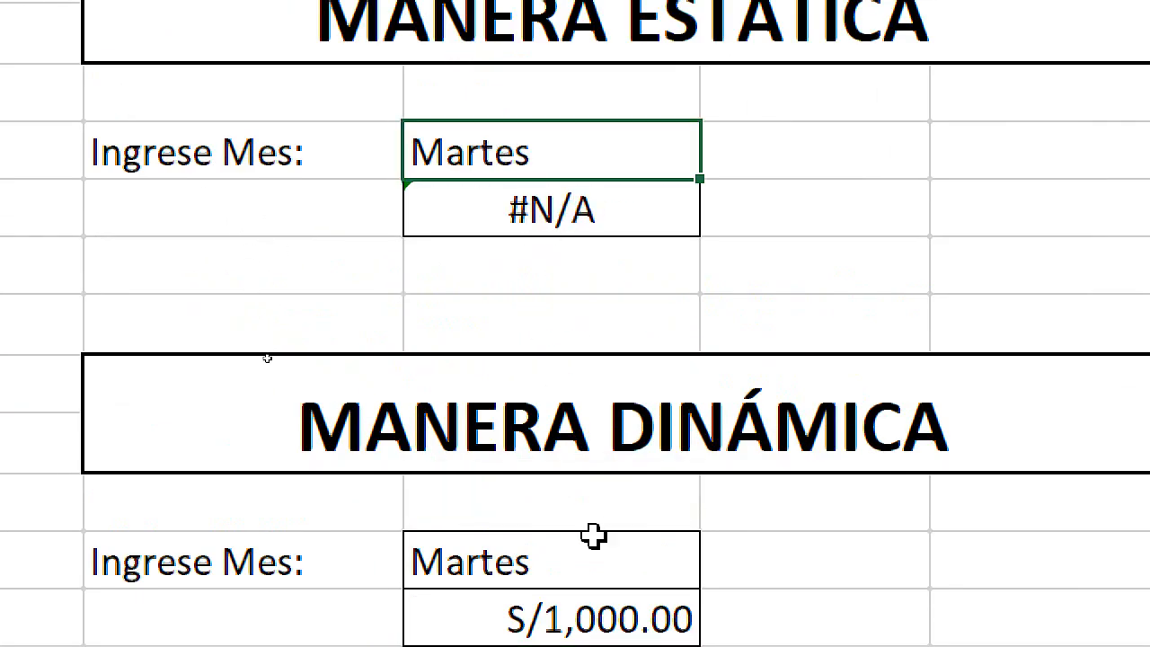
double_click(608, 618)
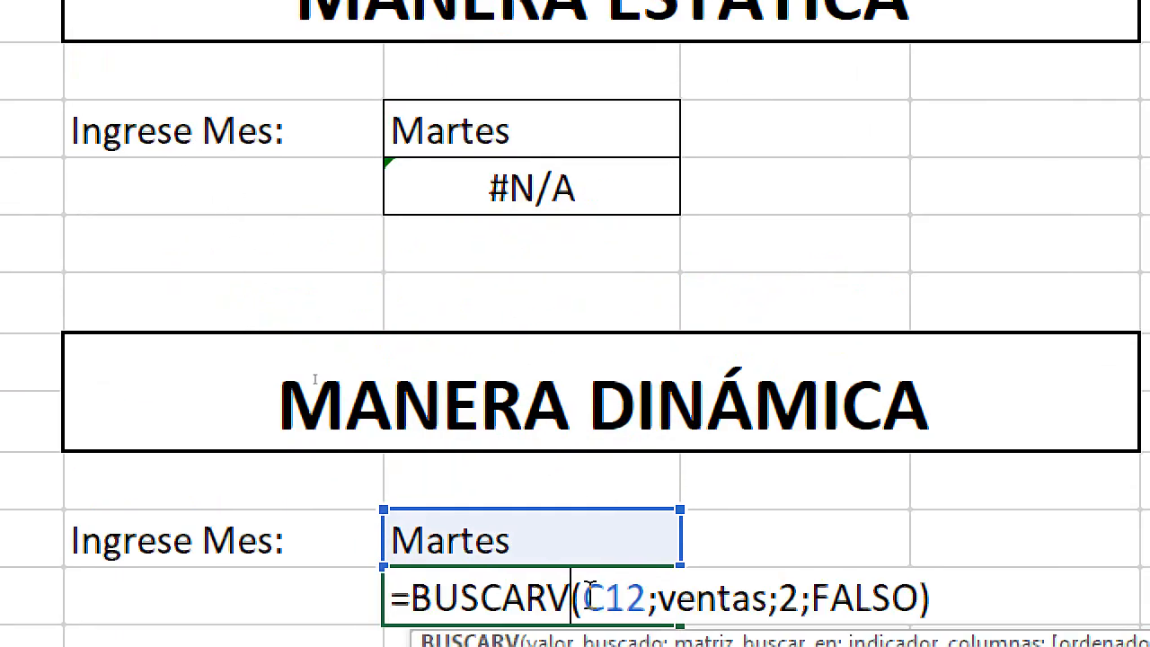
drag(758, 597, 669, 607)
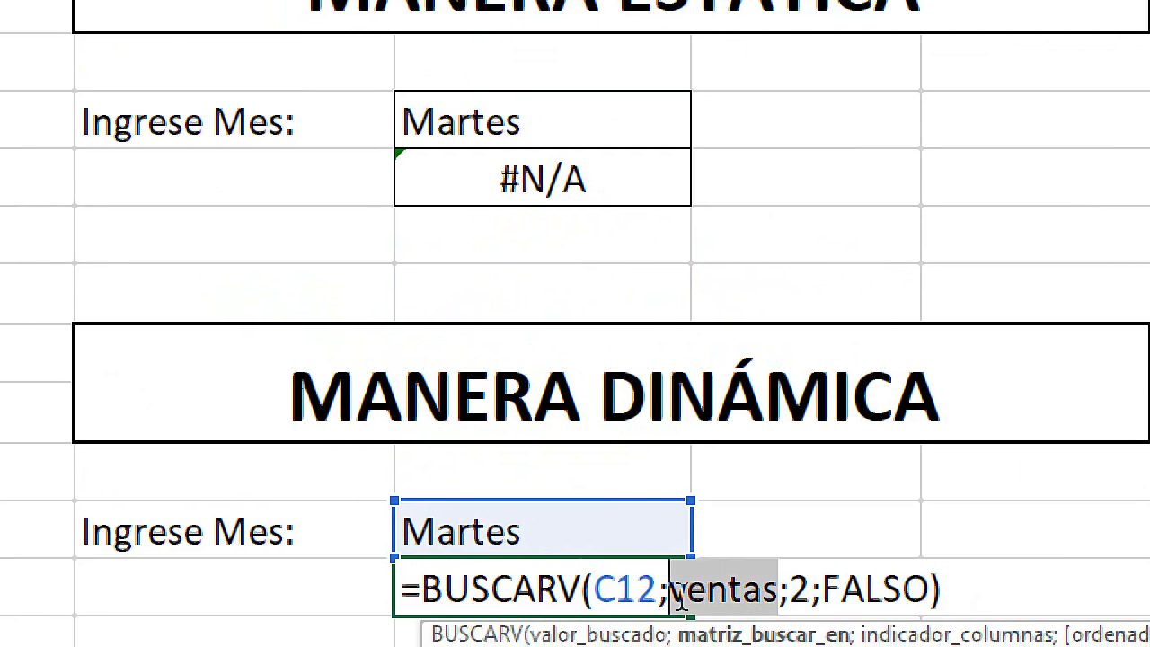
key(Escape)
double_click(558, 179)
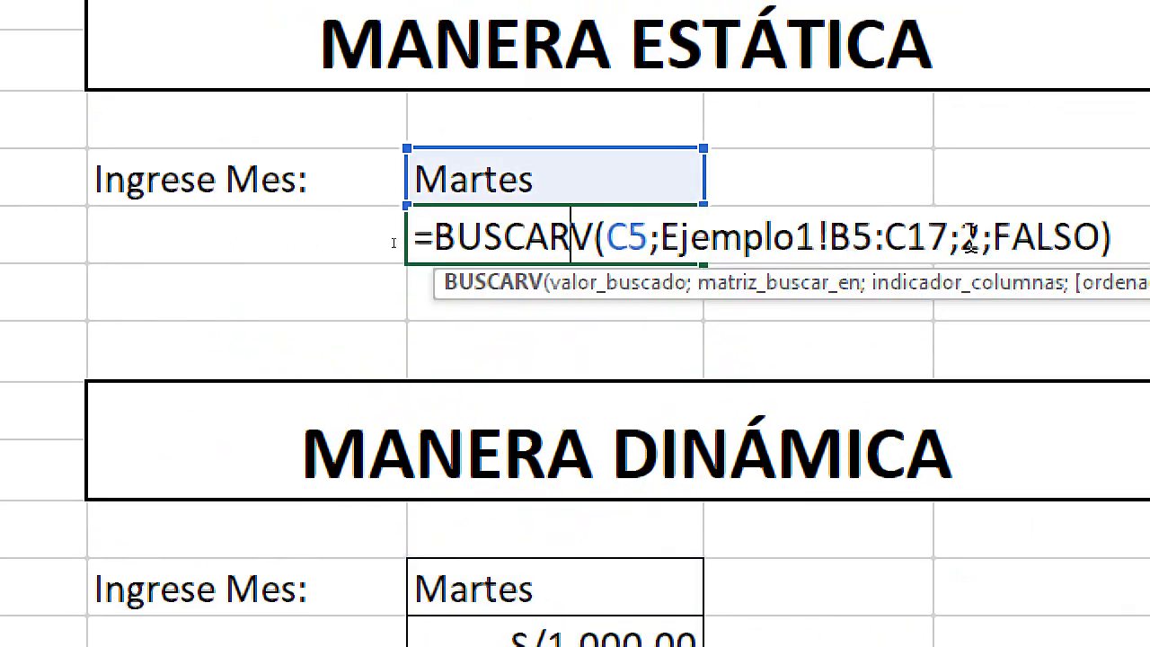
drag(950, 235, 650, 236)
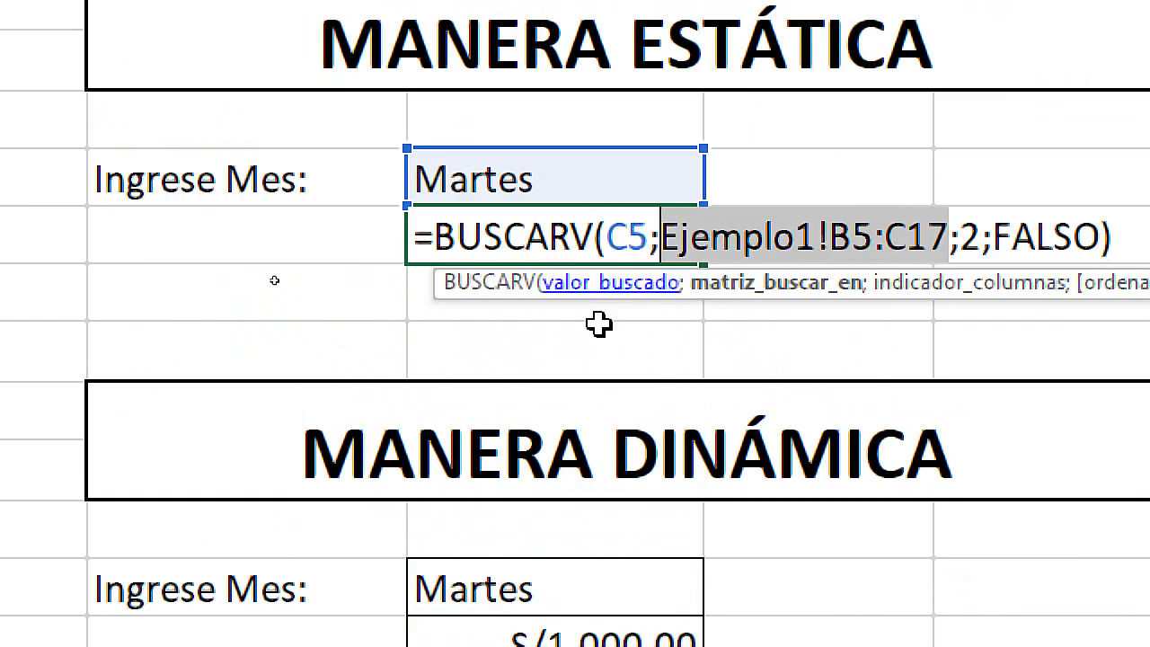
key(Escape)
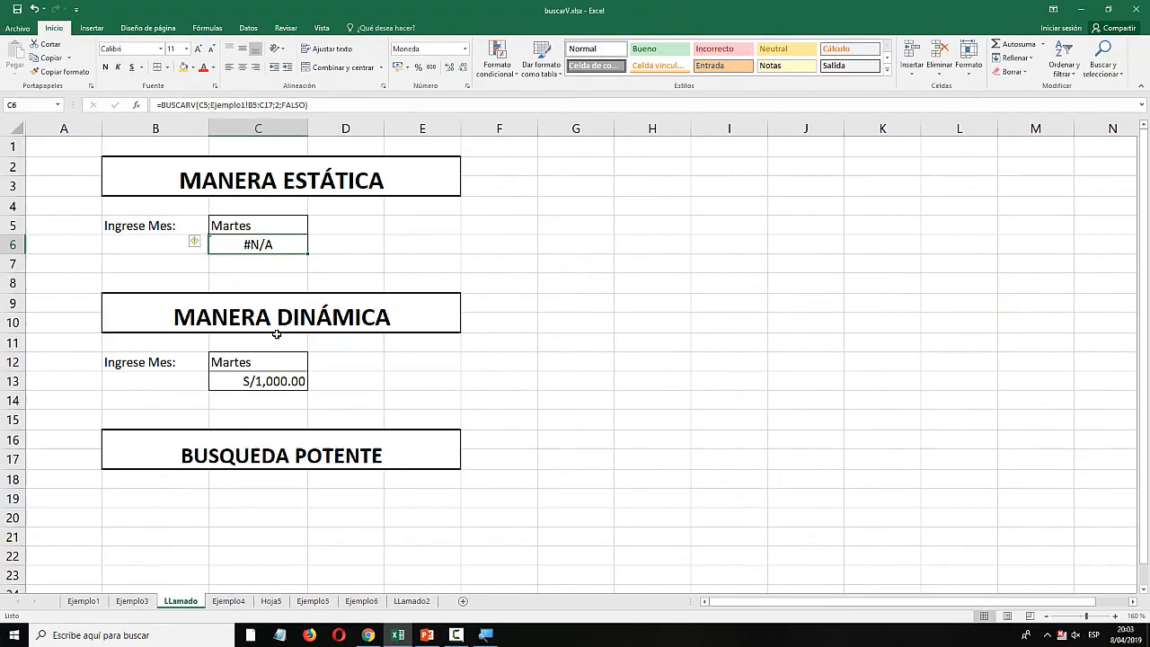
Widen column F of the ventas table on the Ejemplo1 sheet.
click(83, 601)
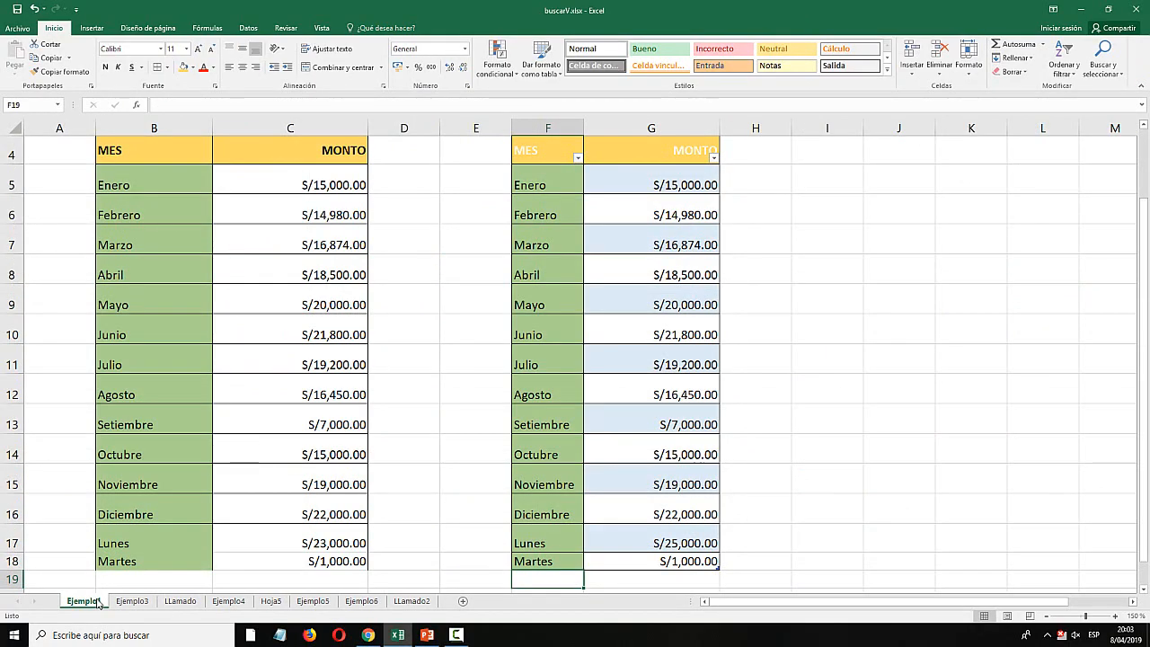
scroll(489, 403, up, 1)
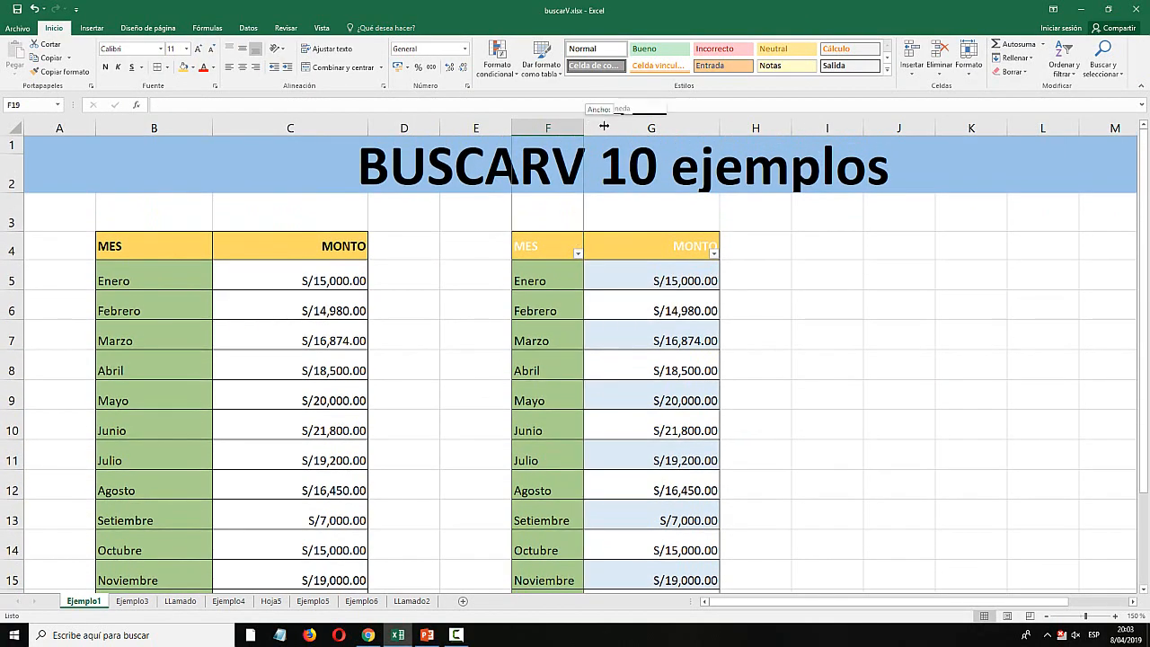
drag(586, 134, 637, 134)
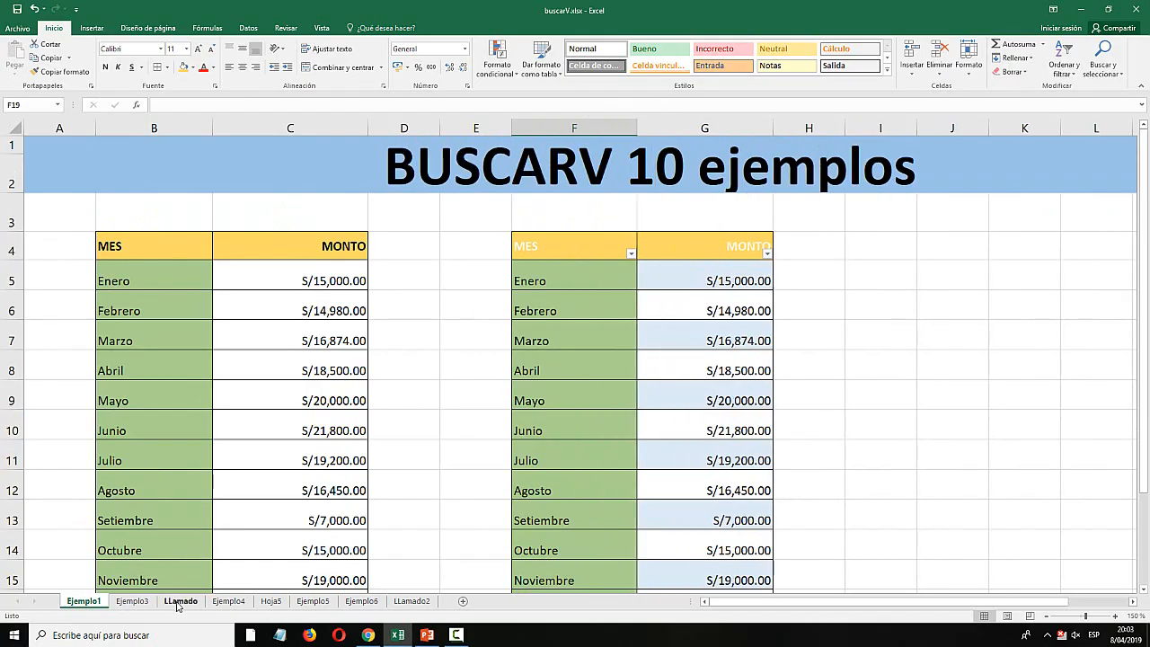
Examine the layout of the sales table on the Ejemplo3 sheet, with its month rows and its 2019, 2018 and 2017 columns.
click(180, 601)
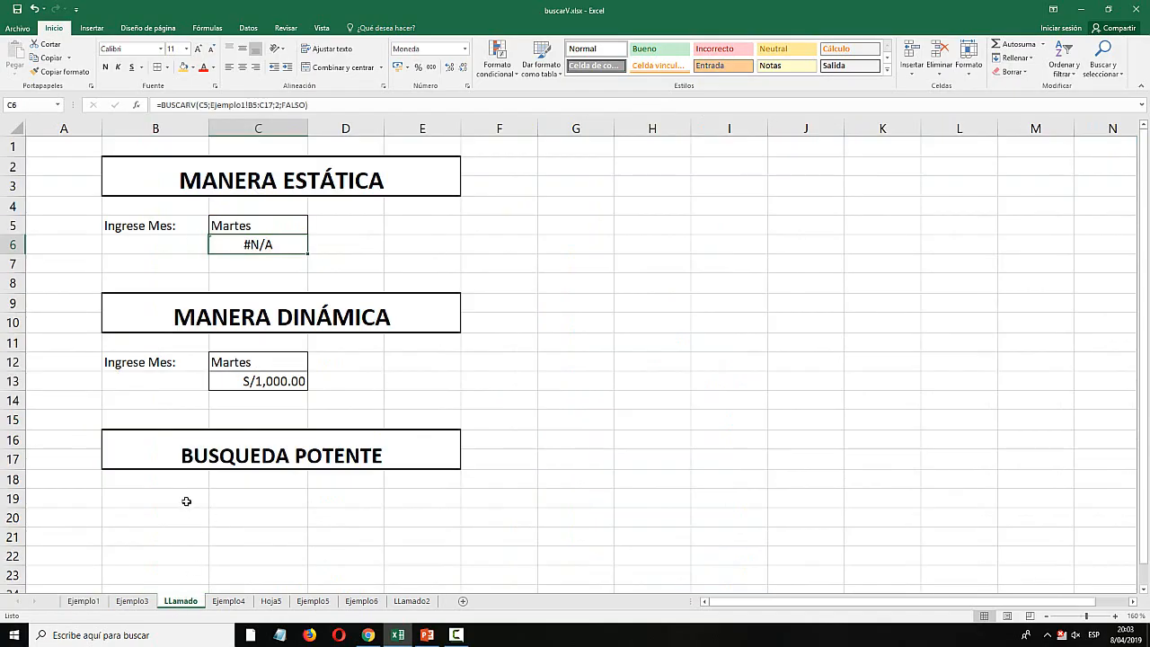
click(182, 502)
click(144, 601)
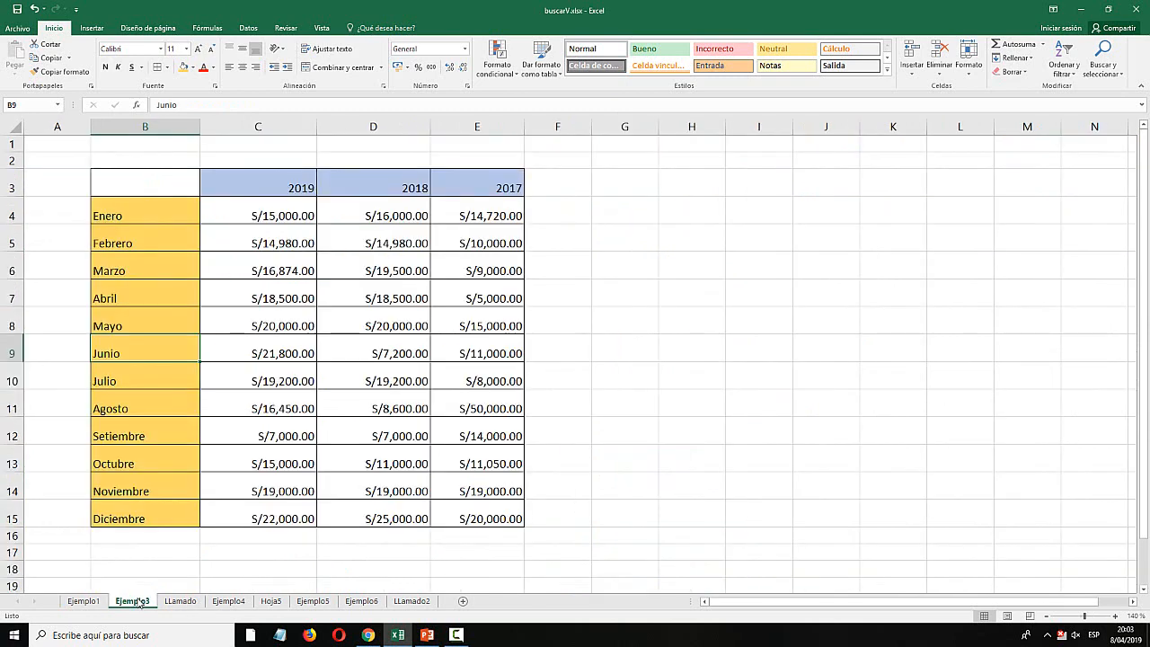
click(228, 307)
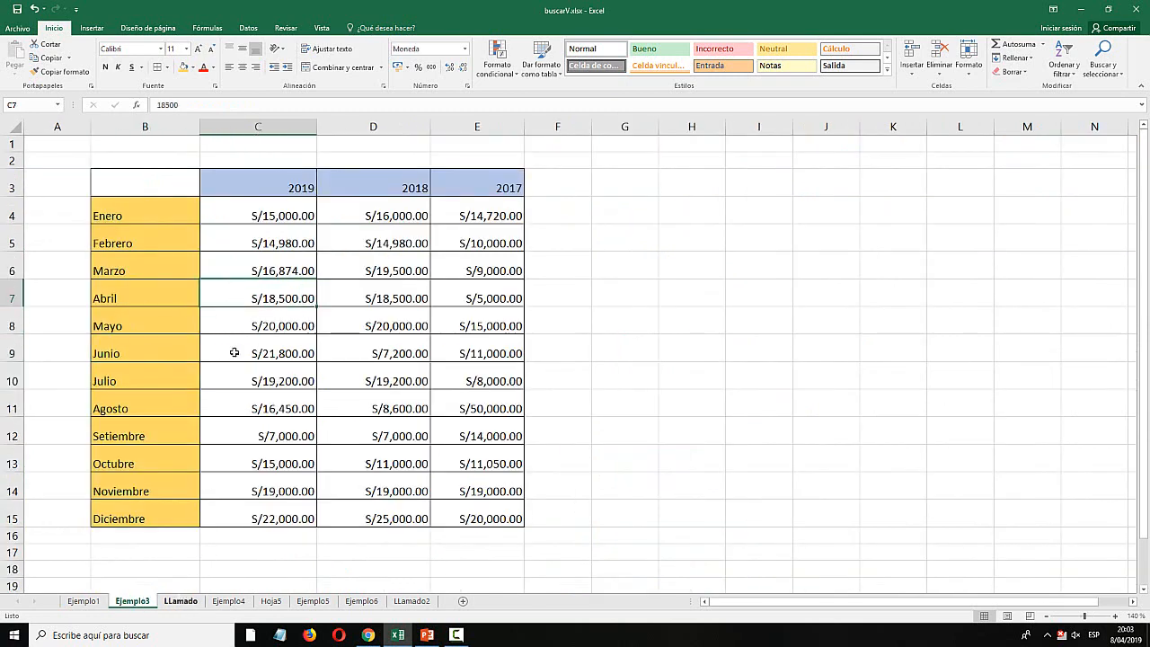
drag(263, 187, 485, 187)
click(329, 286)
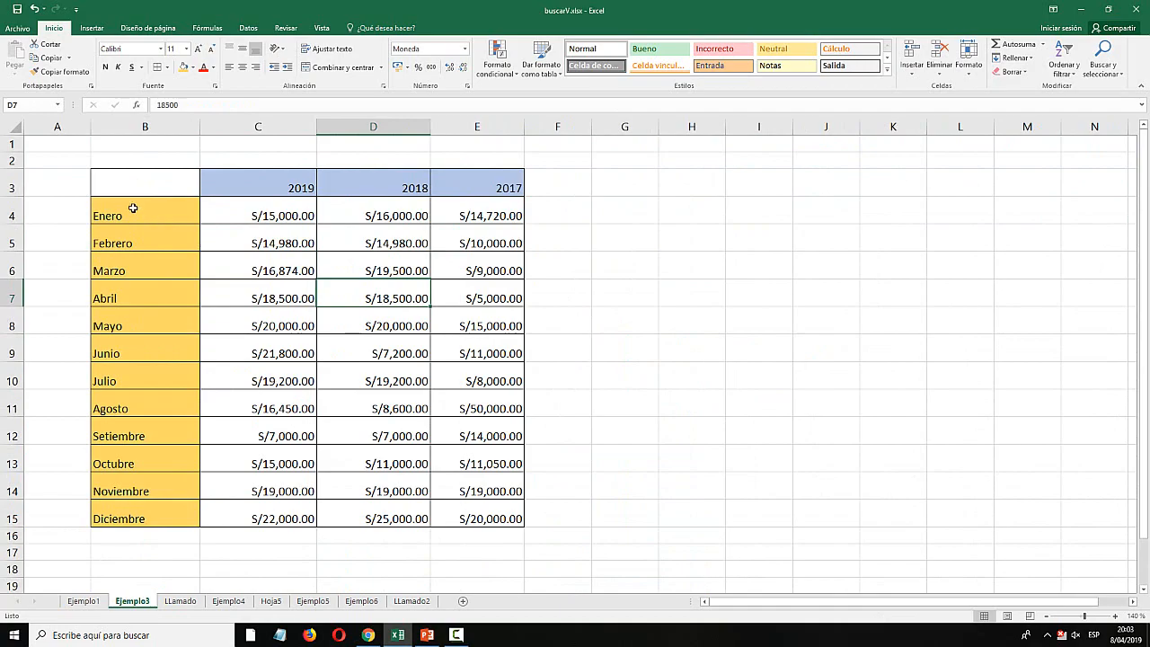
drag(122, 208, 134, 512)
click(294, 260)
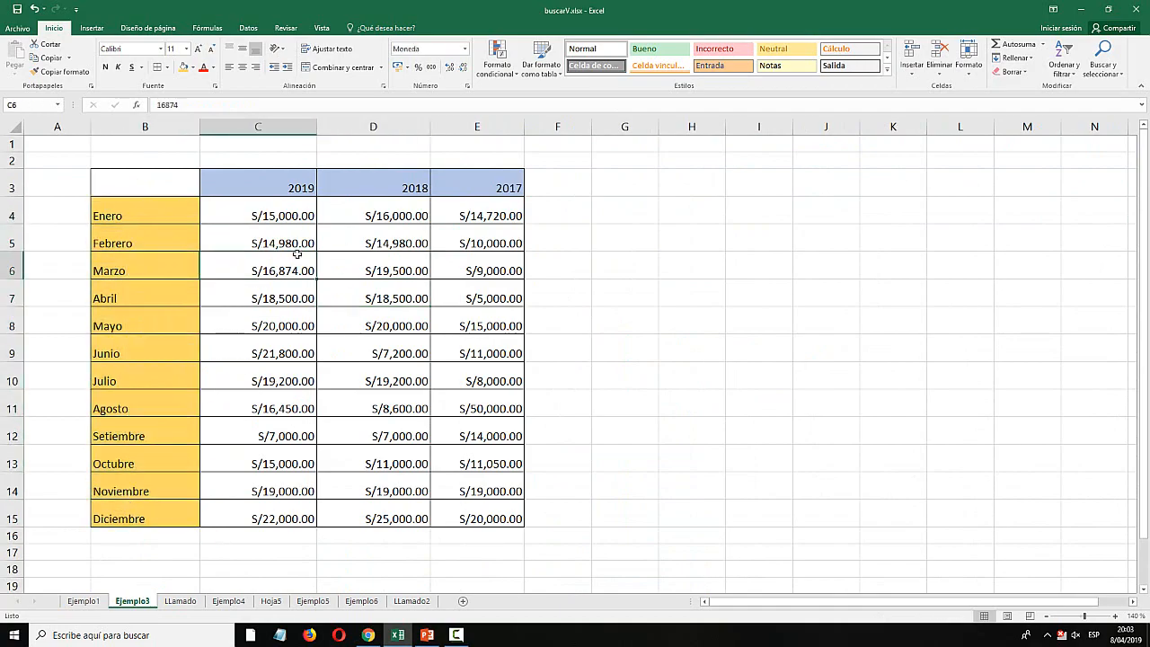
click(272, 123)
click(374, 127)
click(473, 127)
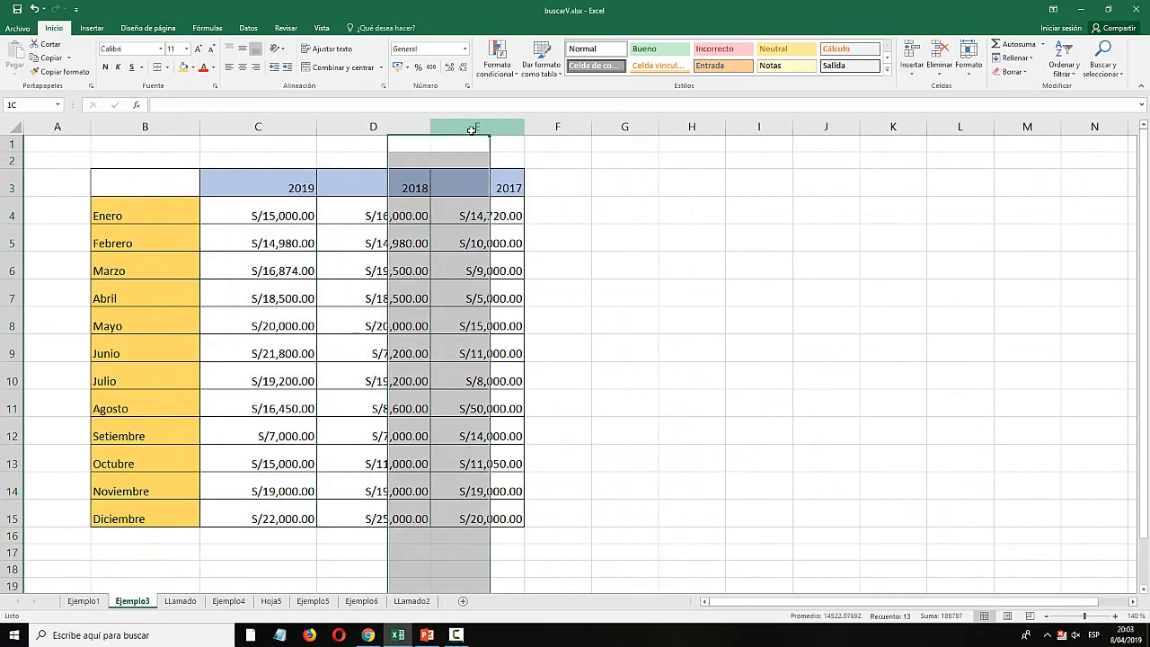
click(272, 127)
click(357, 126)
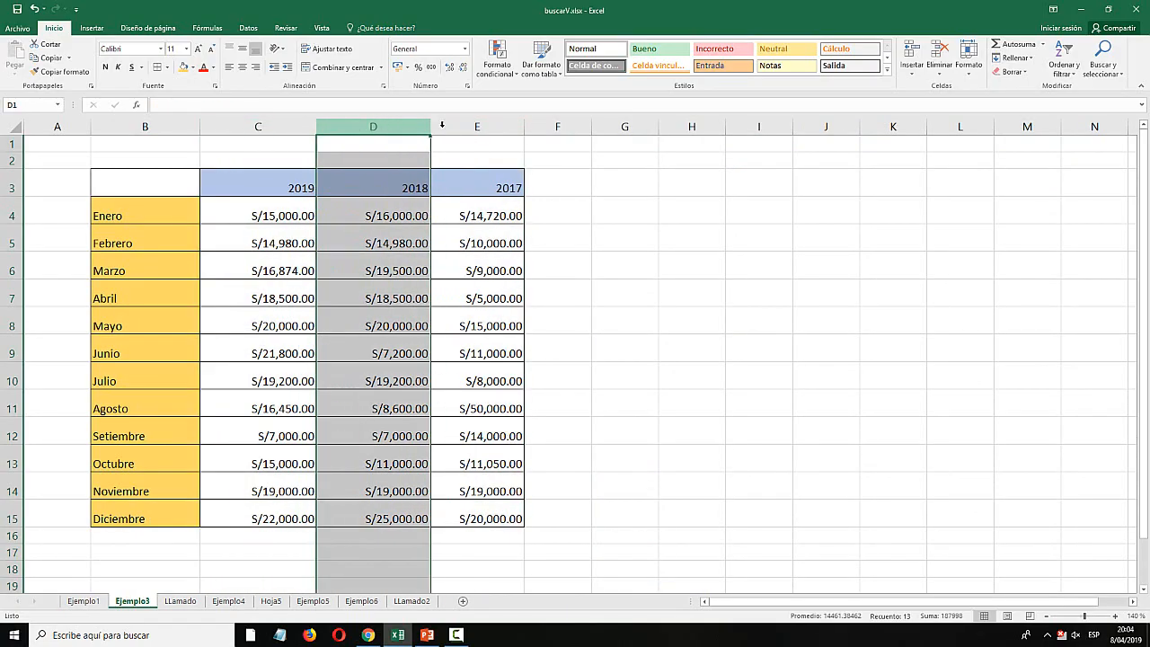
click(481, 125)
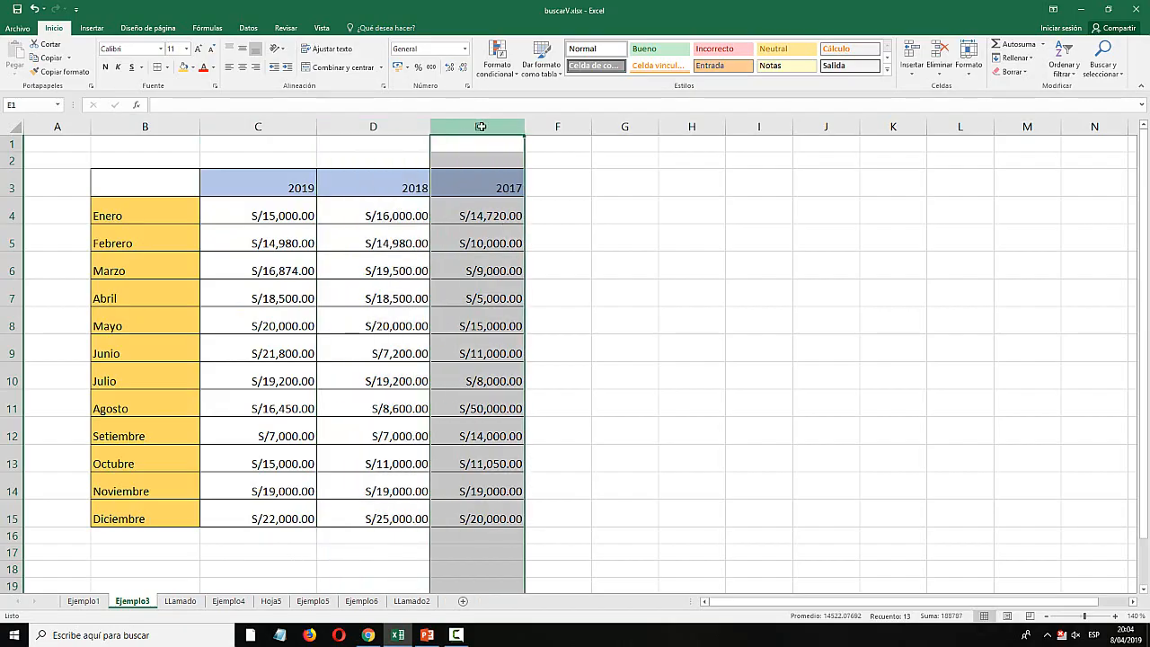
On the LLamado sheet, enter the labels Año, Mes and Resultado in B19:B21 under BUSQUEDA POTENTE.
click(180, 600)
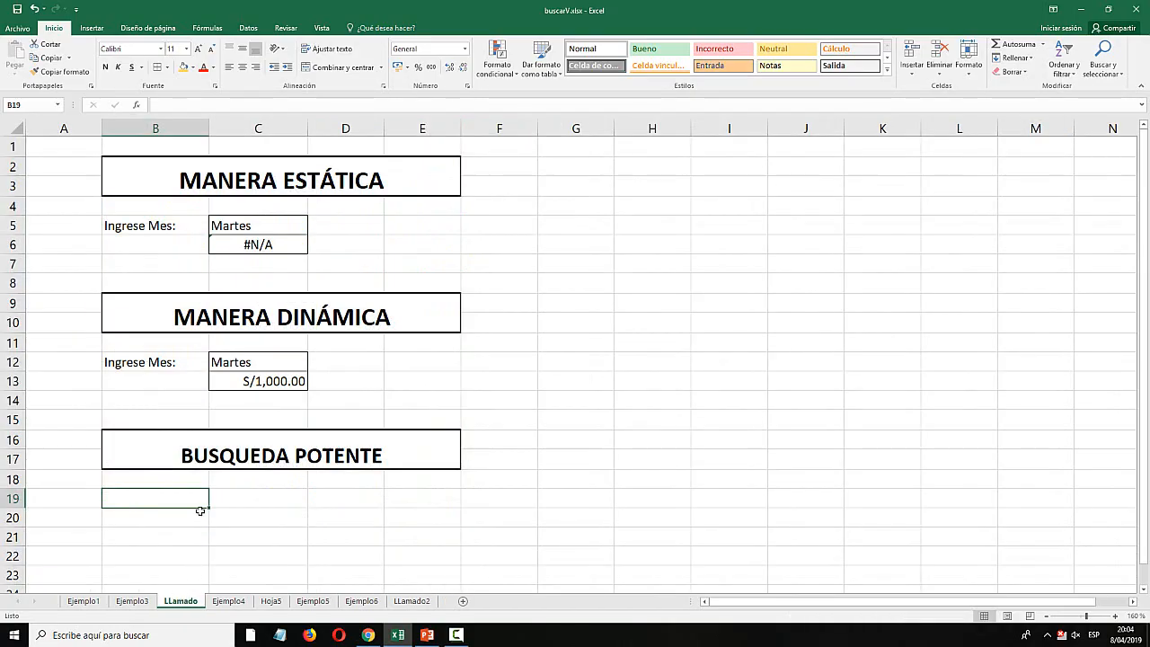
text(Año)
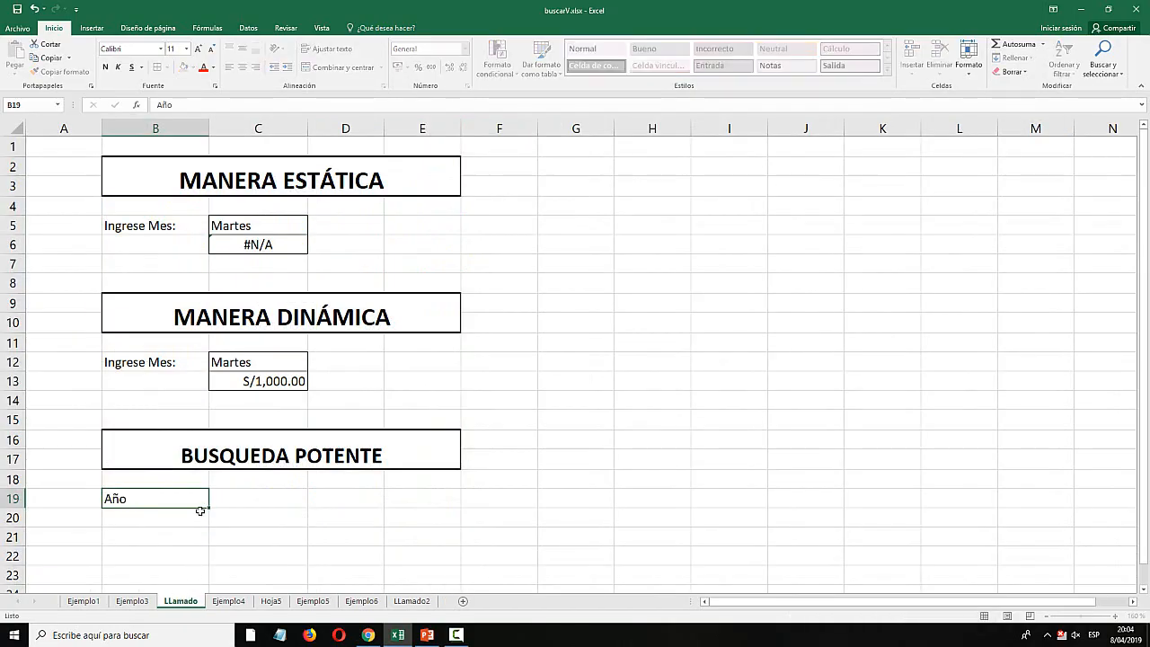
key(Tab)
click(180, 514)
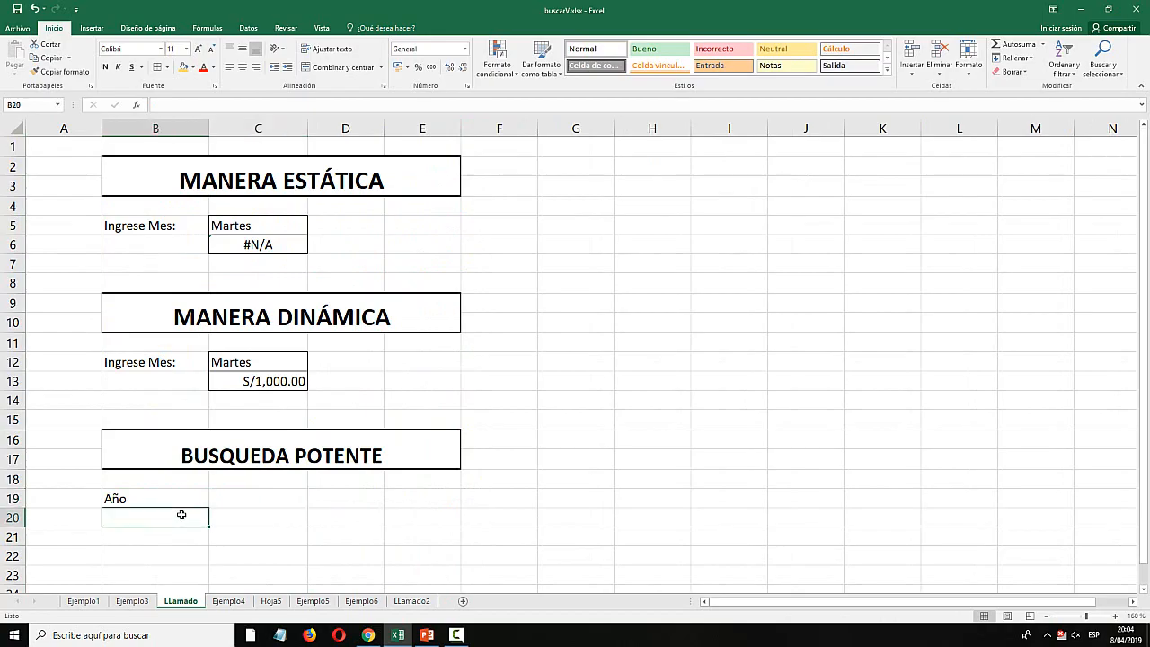
text(Mes)
key(Tab)
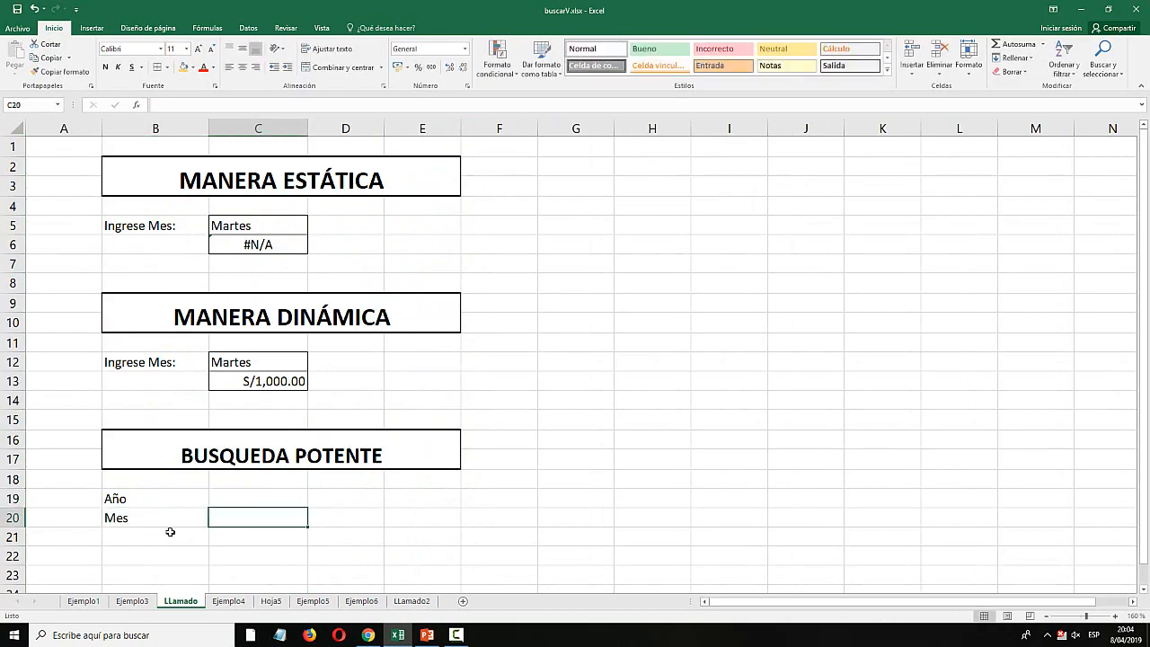
click(170, 532)
text(Resultado)
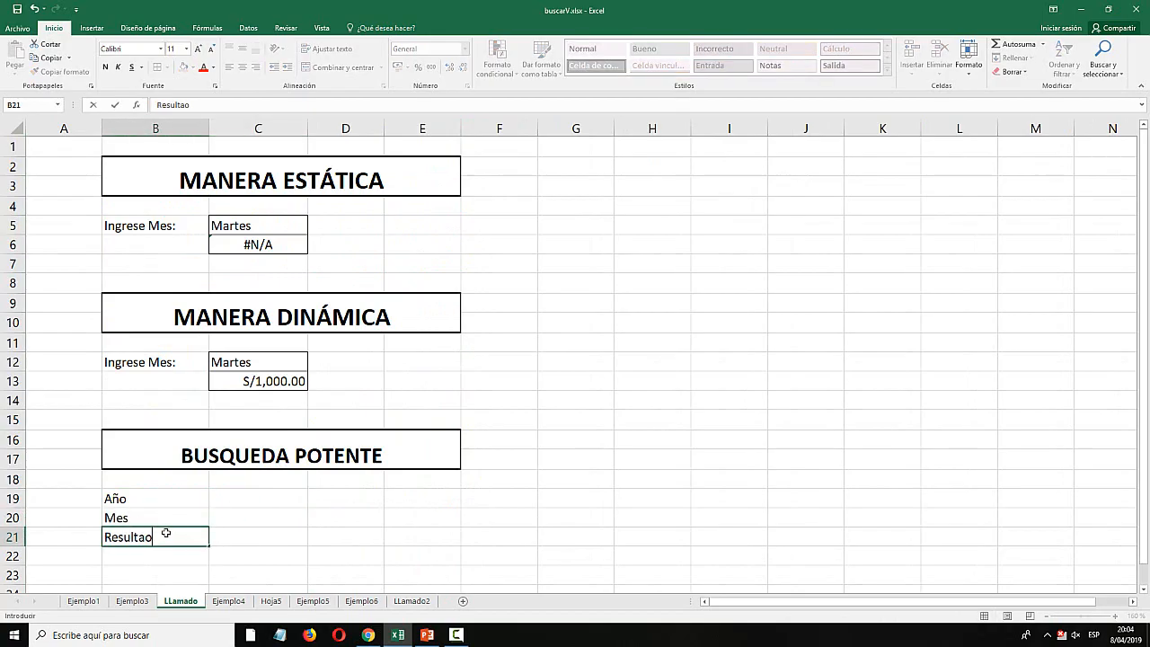
key(BackSpace)
text(do)
key(Tab)
Append a colon to each of the labels Resultado, Mes and Año in B19:B21.
click(166, 534)
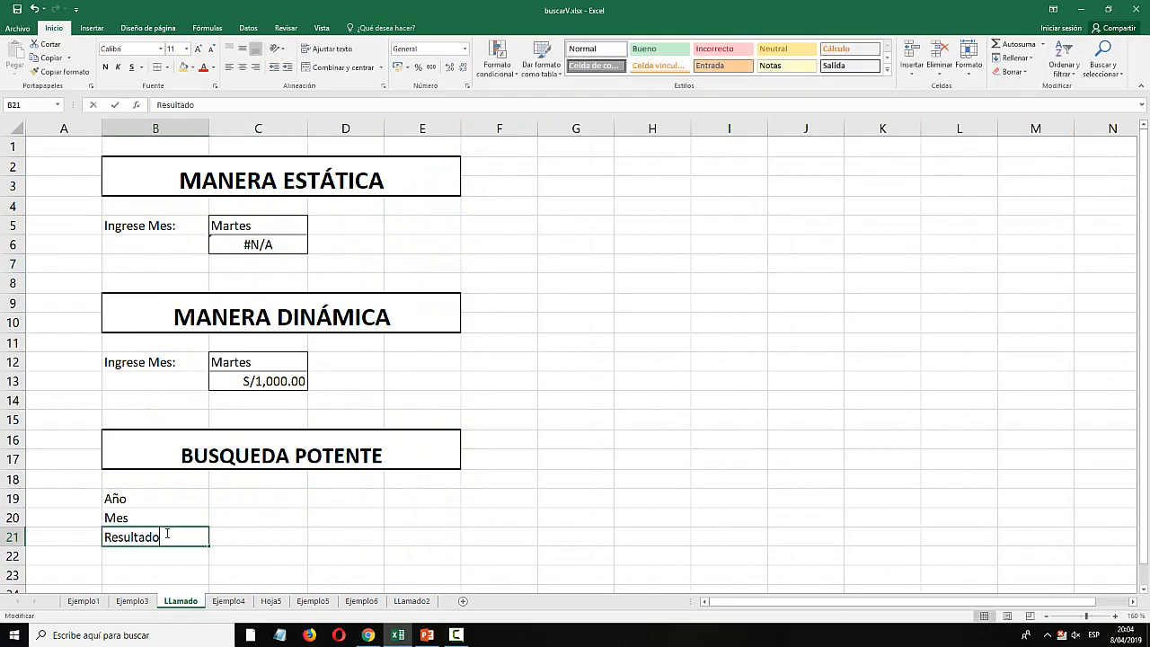
double_click(166, 536)
click(159, 518)
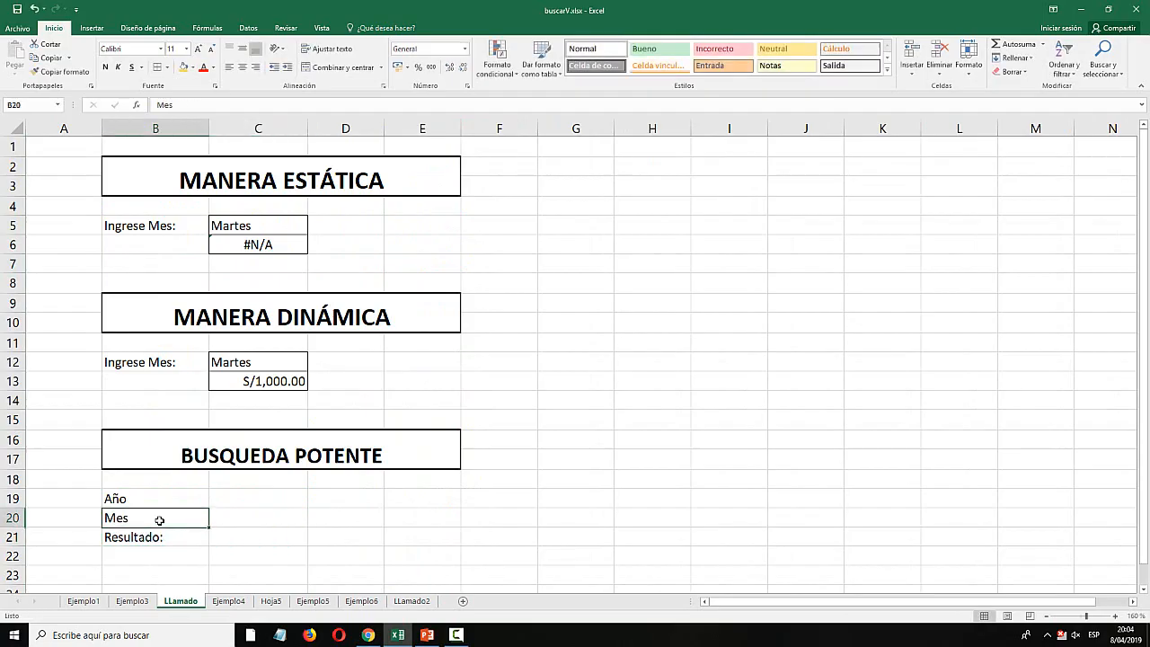
double_click(160, 520)
click(155, 497)
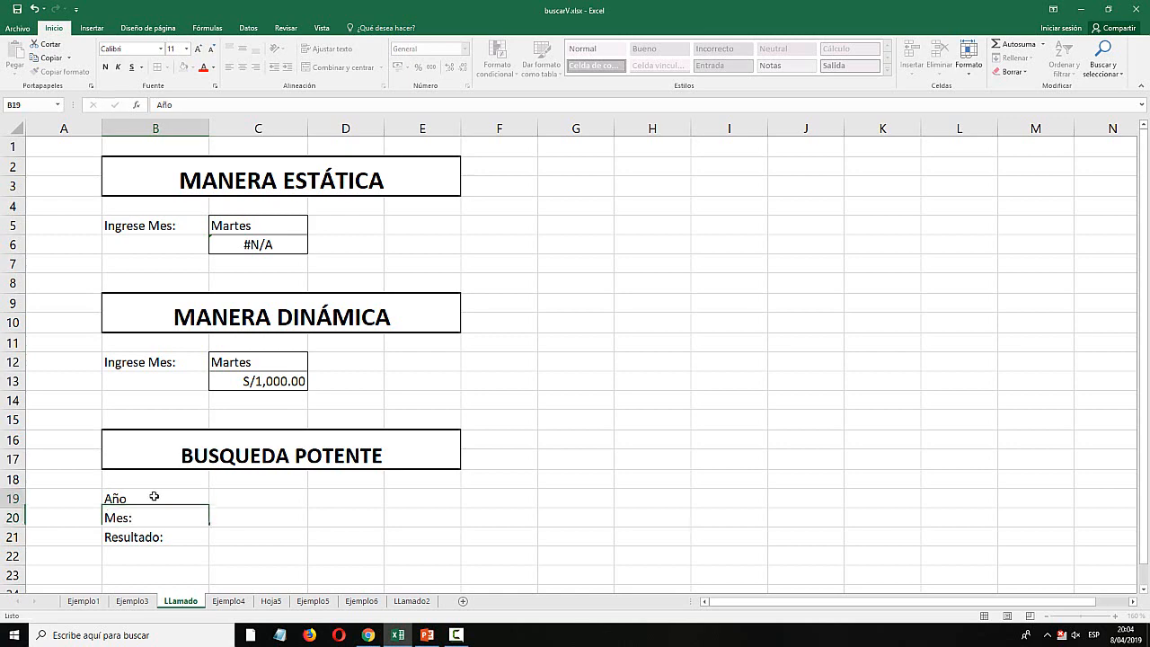
double_click(155, 497)
text(:)
key(Return)
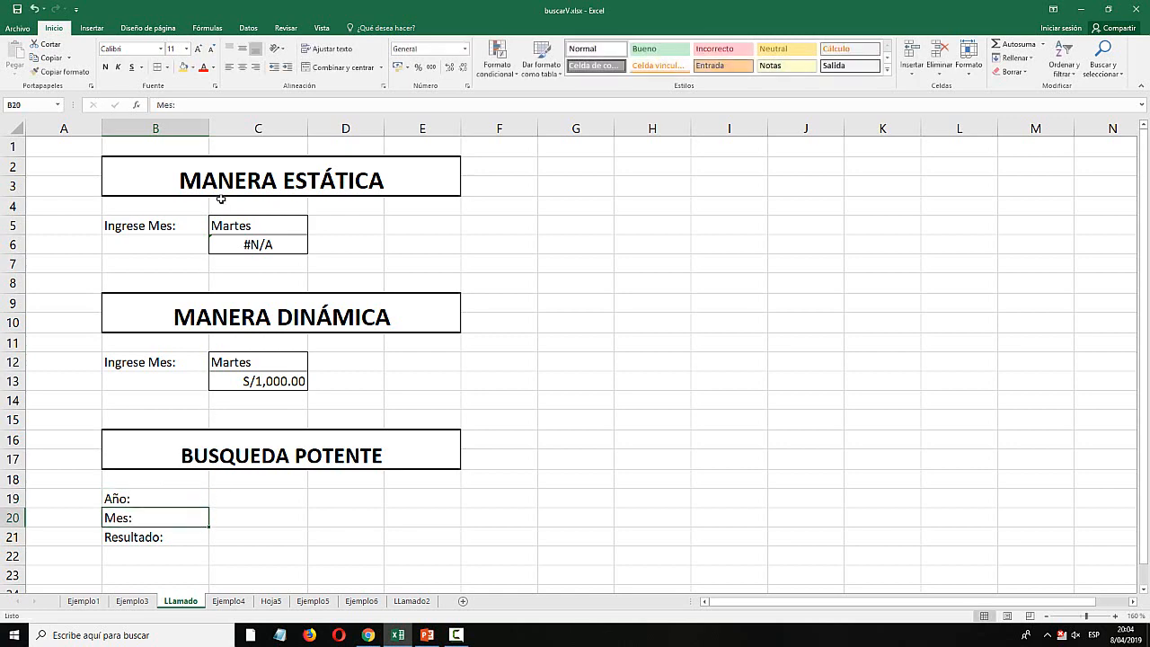
click(257, 128)
click(423, 128)
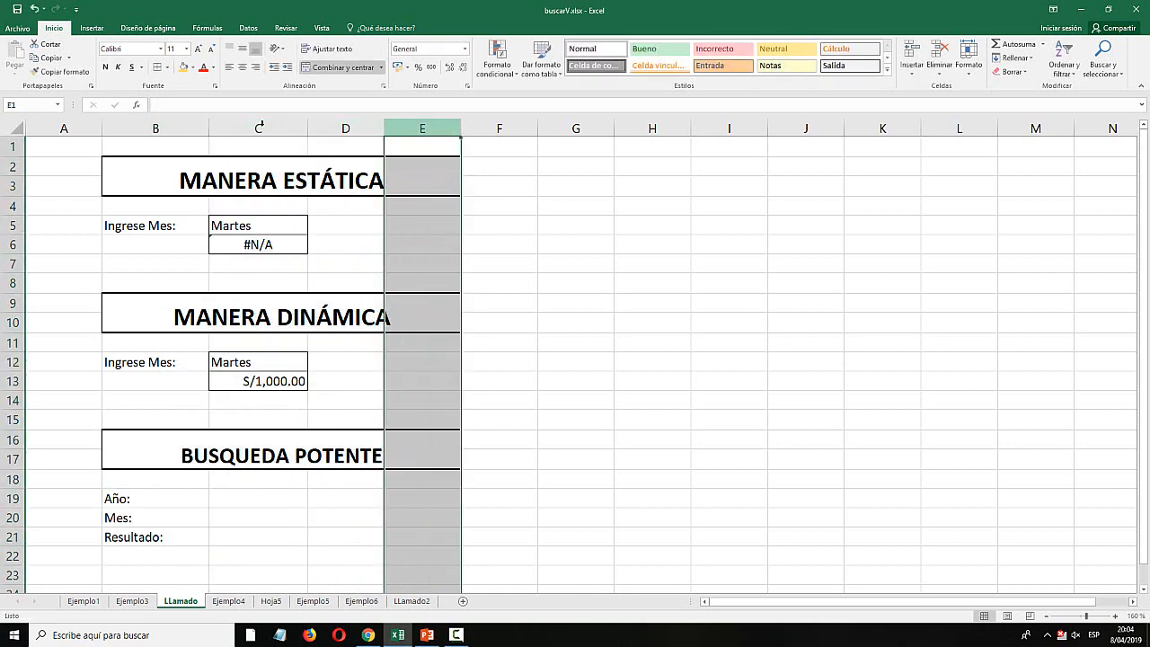
click(5, 280)
click(5, 300)
click(3, 325)
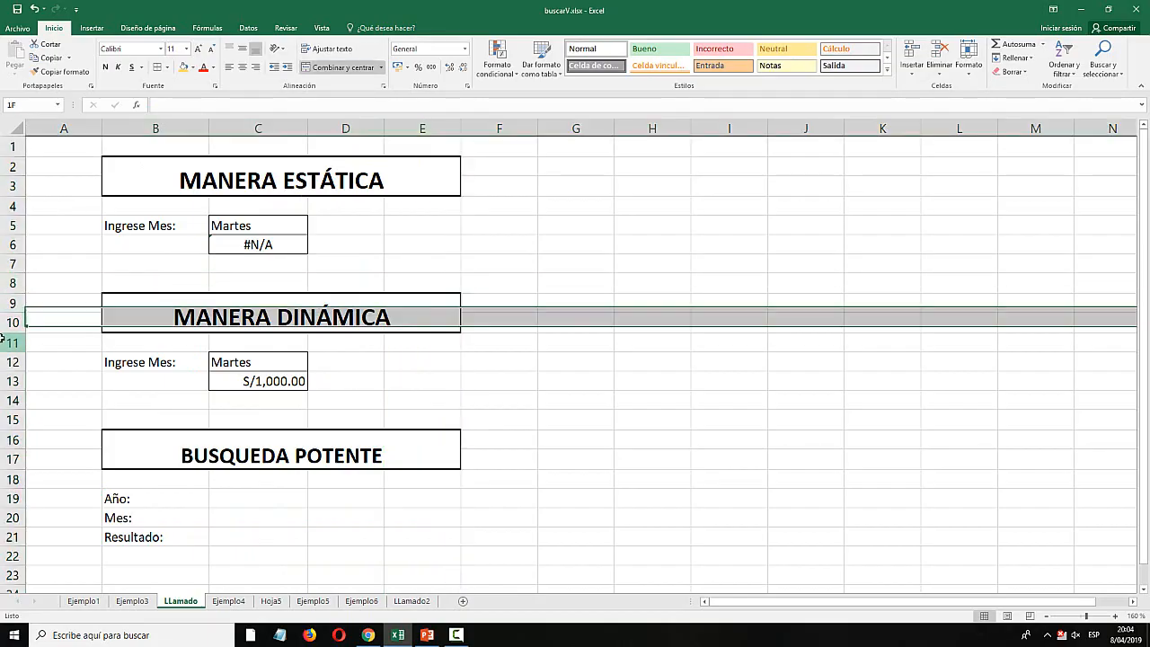
click(4, 342)
Give cell C19, beside Año:, a drop-down list of years by allowing Lista with the source =Ejemplo3!$C$3:$E$3.
click(257, 501)
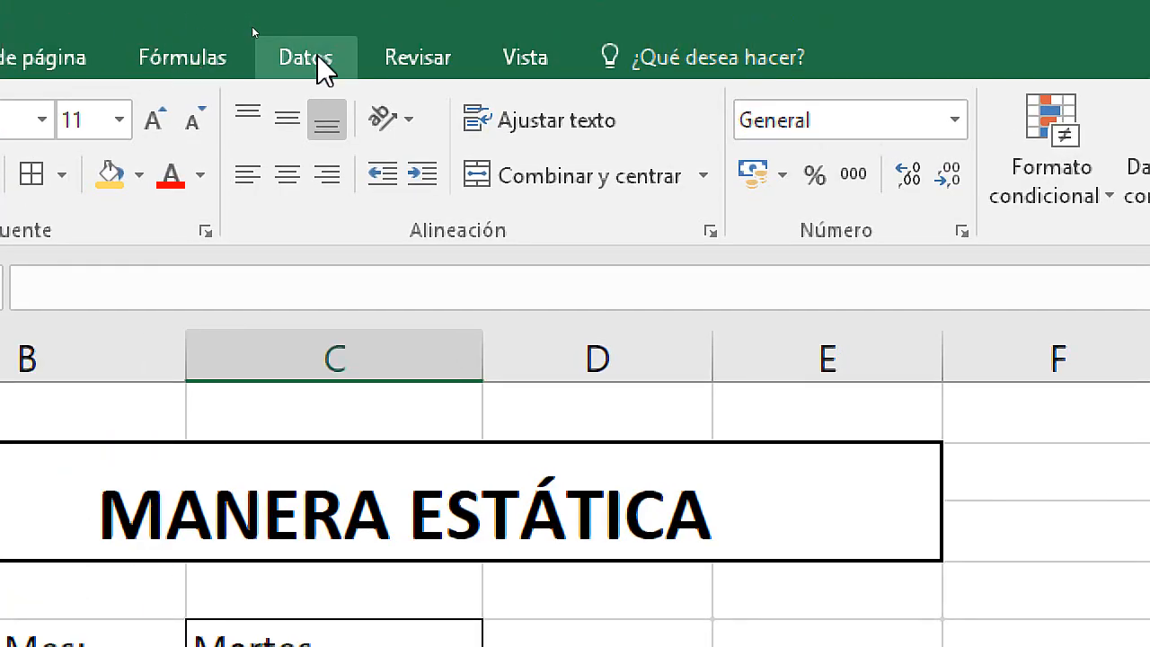
click(251, 28)
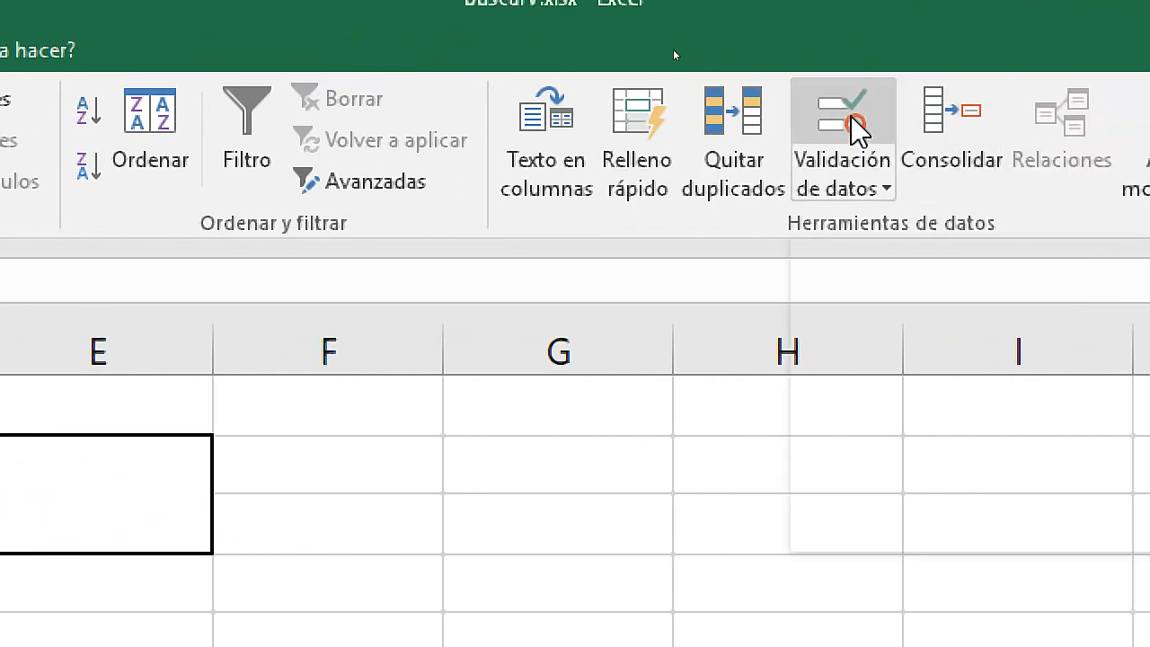
click(852, 124)
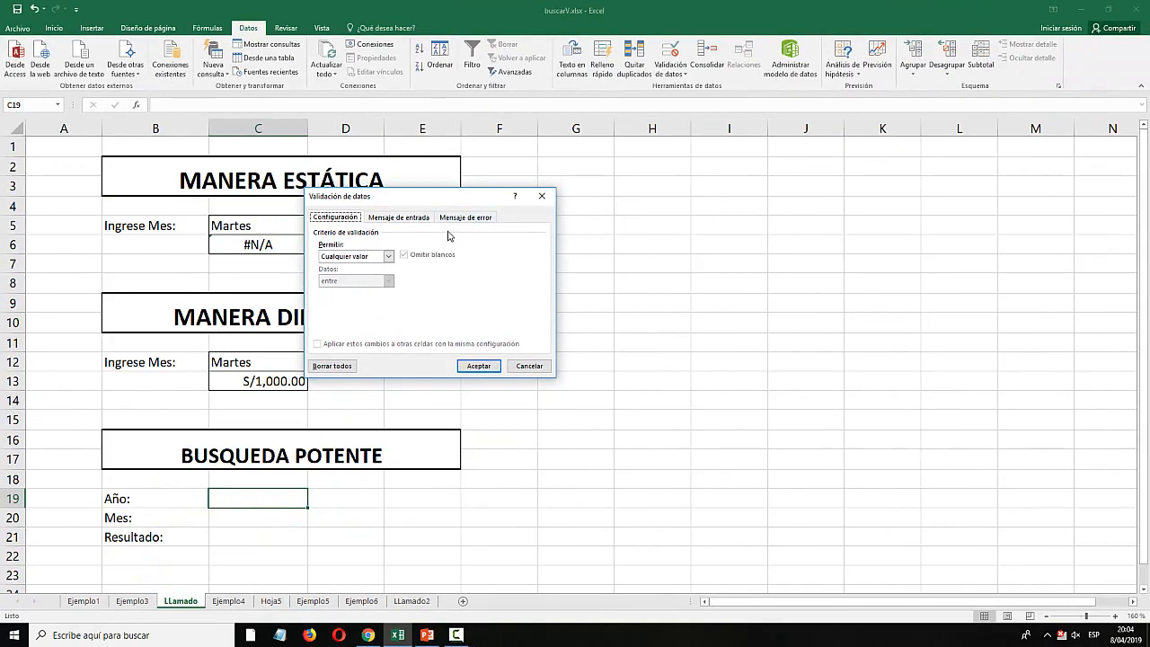
drag(369, 392, 721, 480)
drag(608, 241, 564, 273)
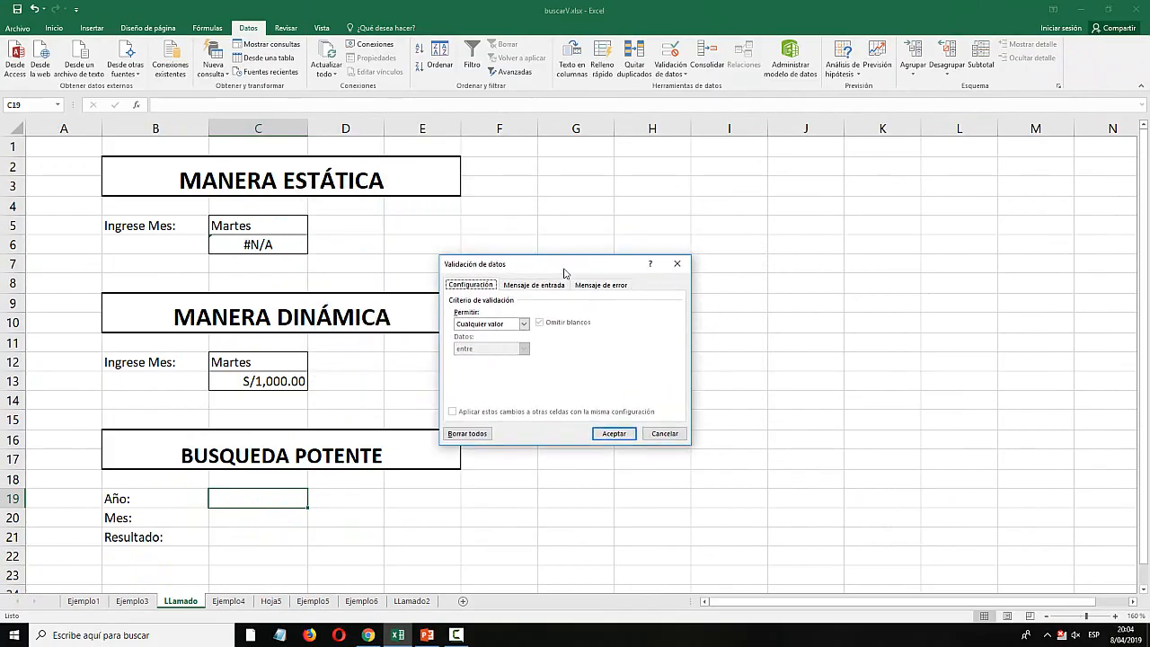
key(super)
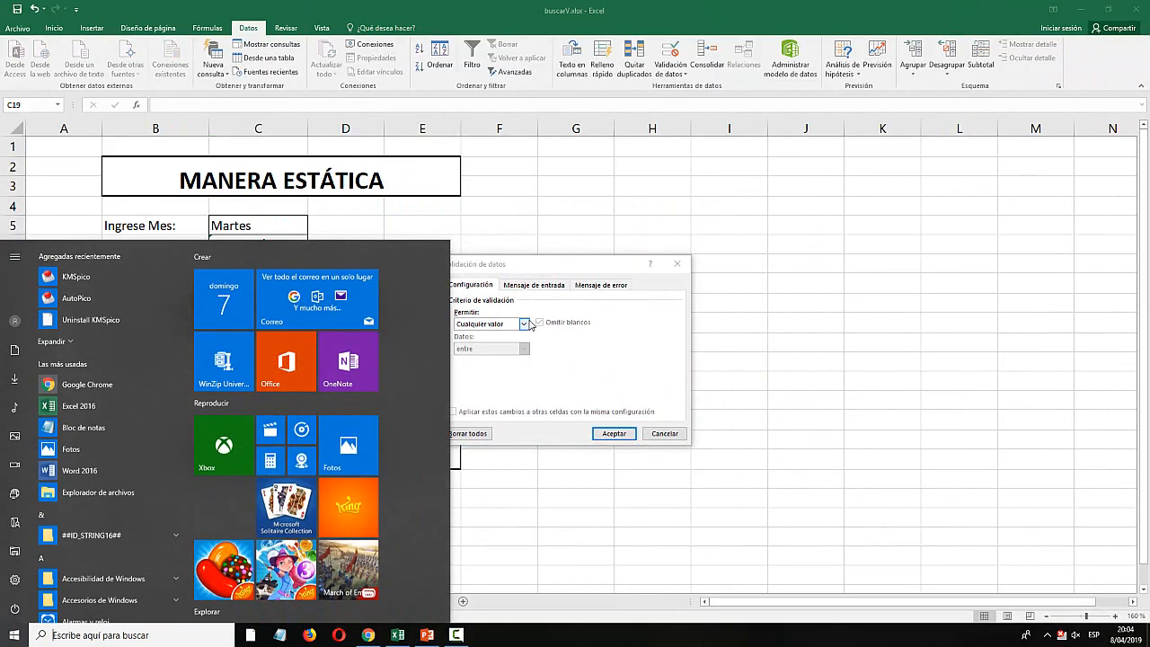
key(super)
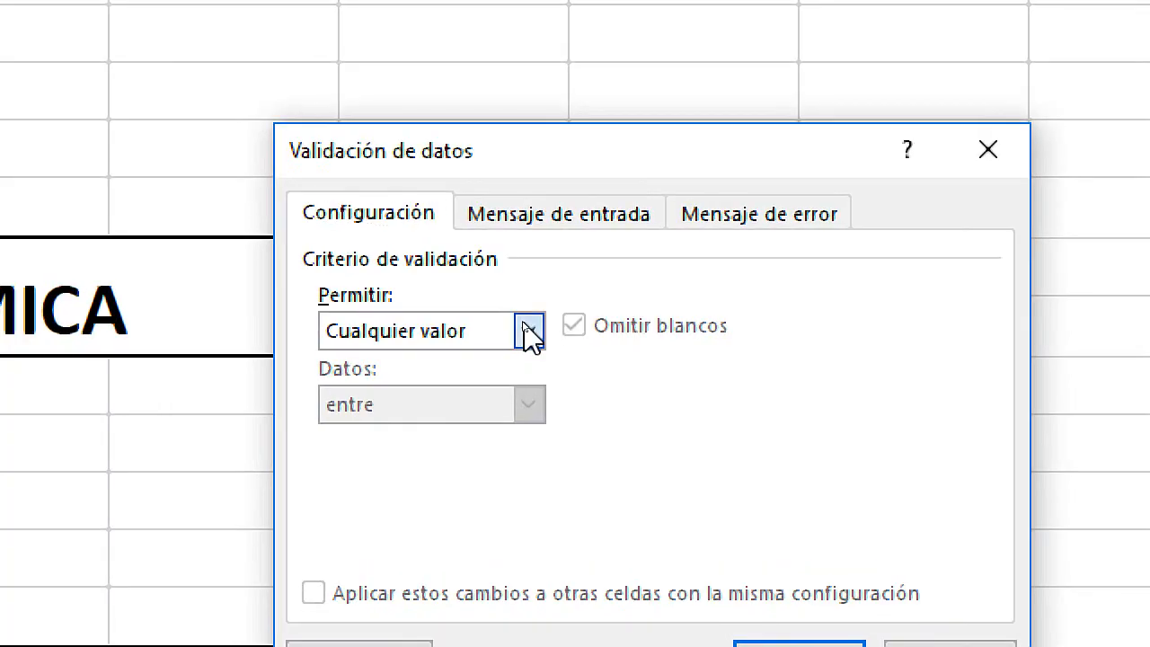
click(524, 324)
click(461, 359)
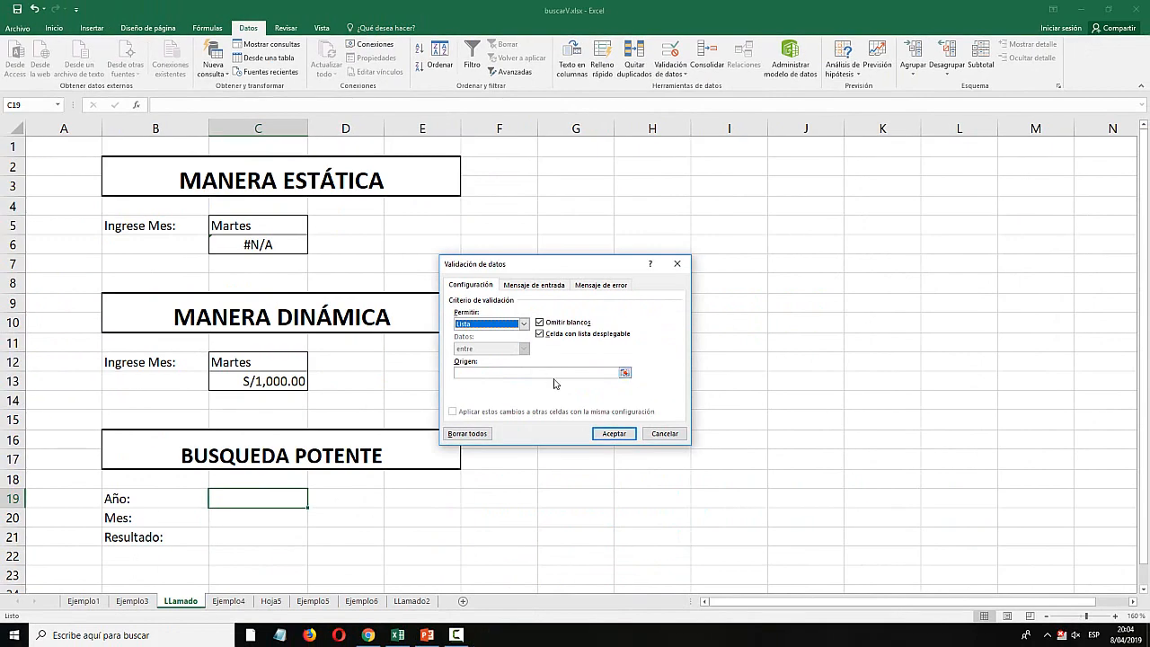
click(625, 374)
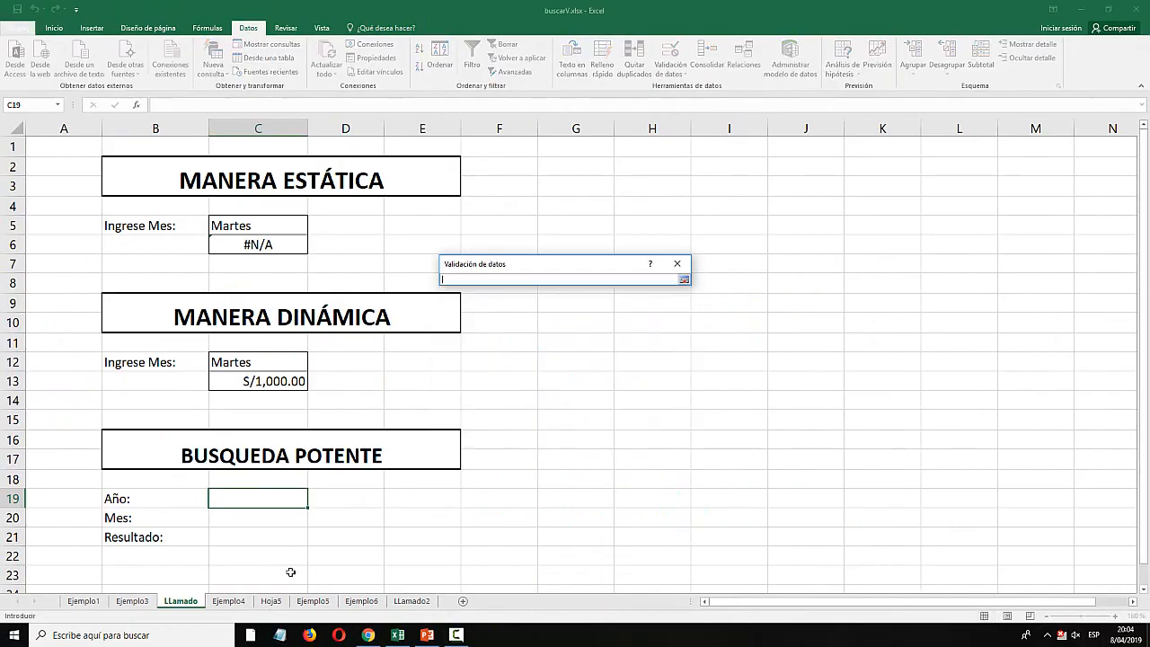
click(144, 604)
drag(264, 180, 451, 185)
click(684, 280)
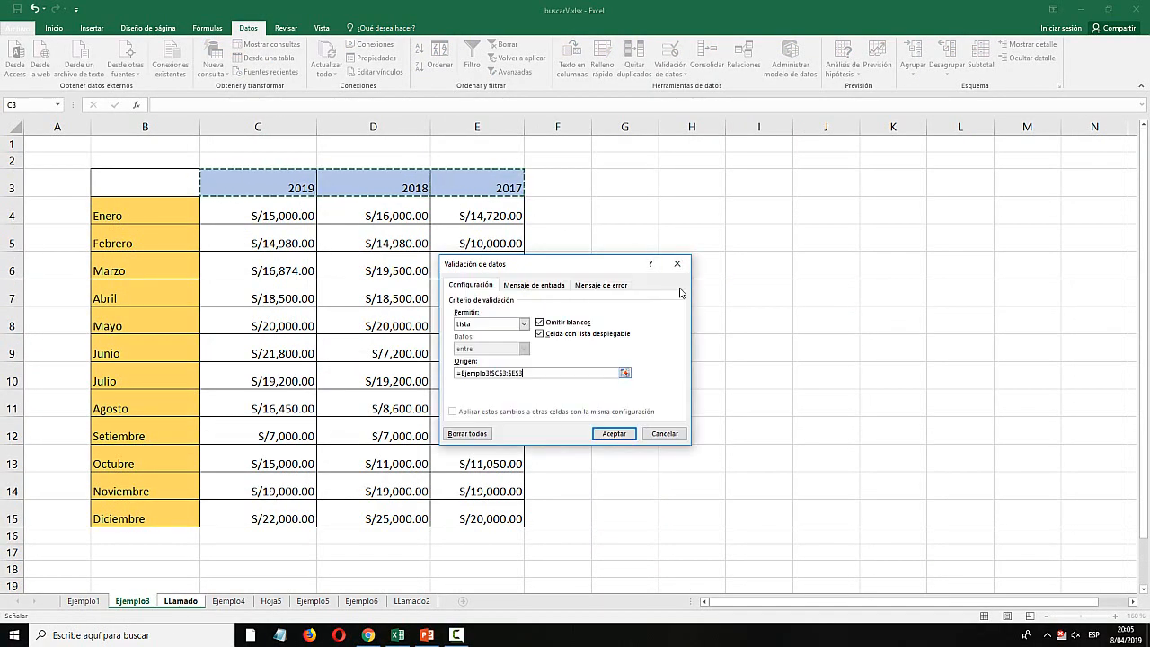
click(613, 431)
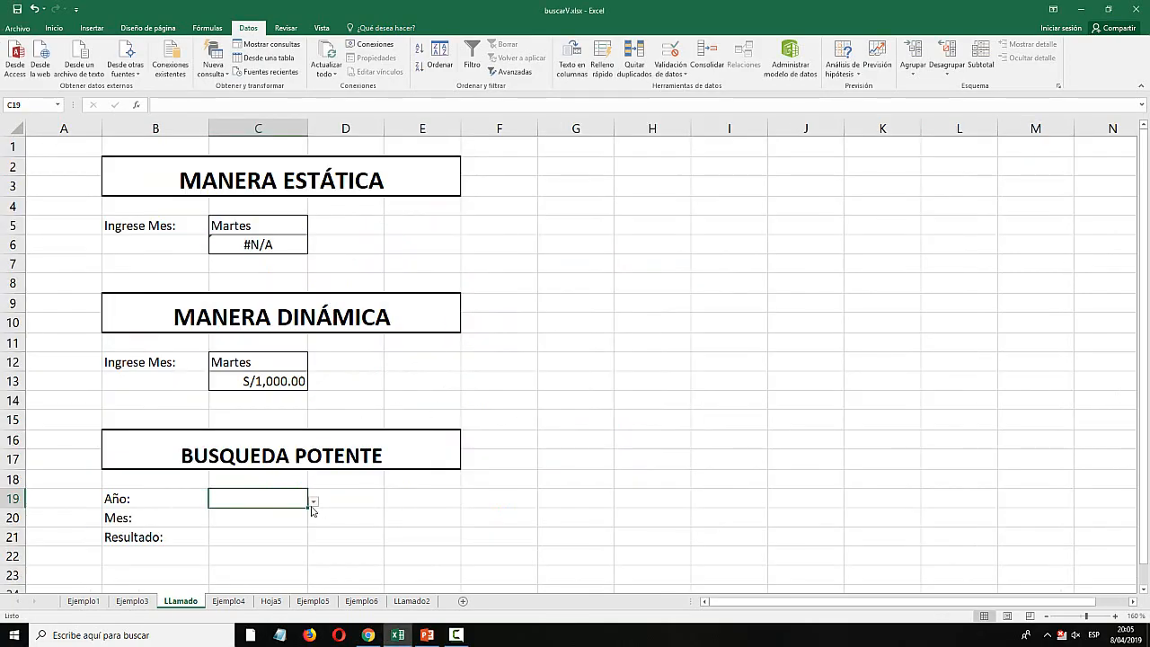
Try out the year drop-down list in C19 with several years, including 2017, ending on 2019.
click(313, 501)
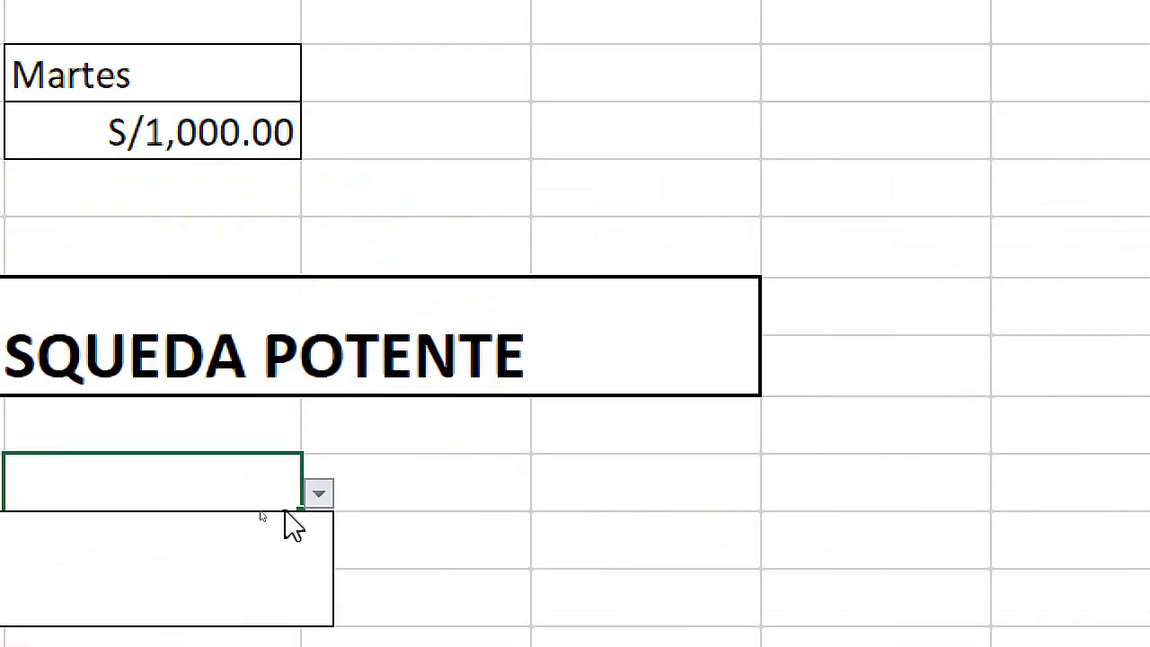
click(313, 502)
click(557, 387)
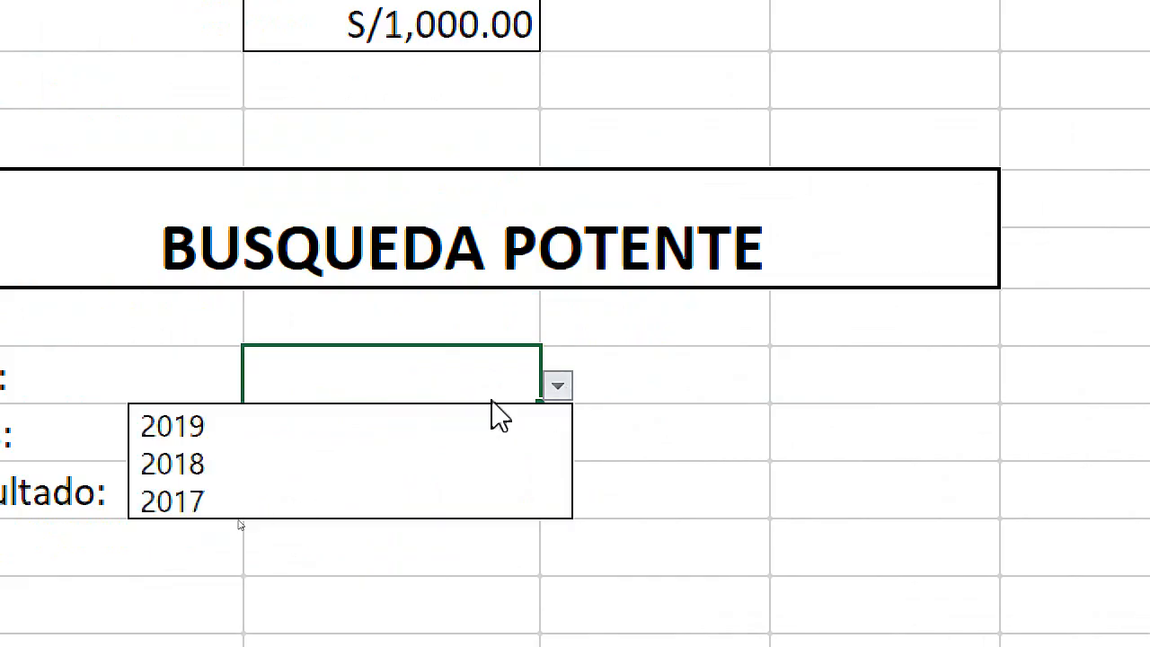
click(243, 463)
click(554, 387)
click(301, 424)
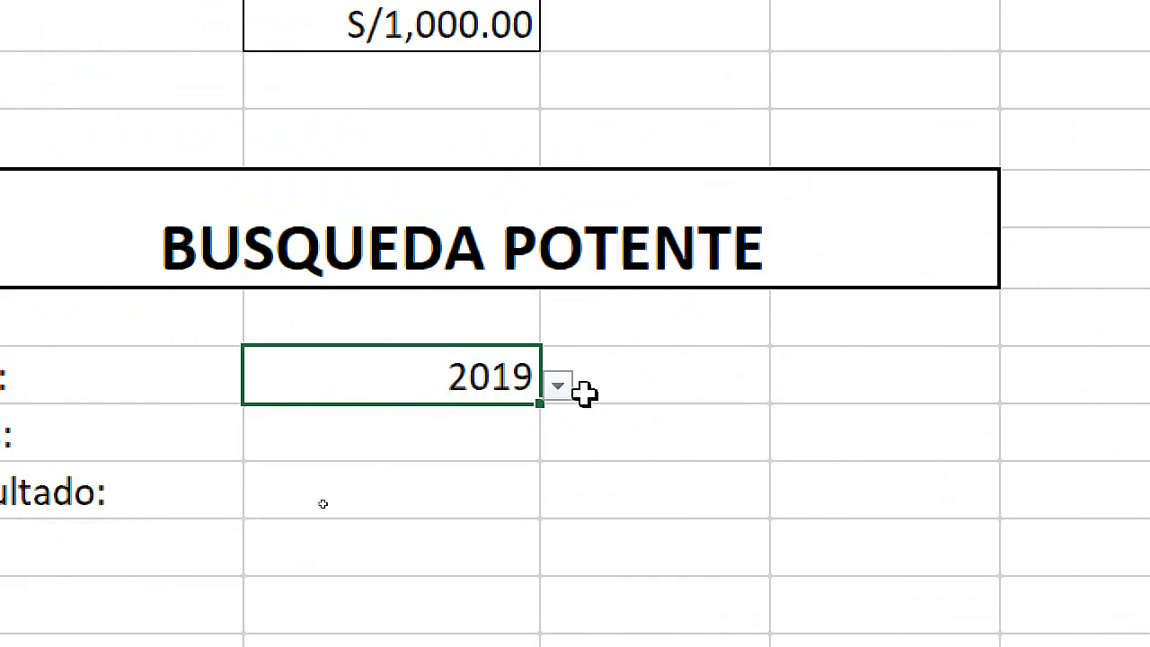
click(557, 386)
click(174, 508)
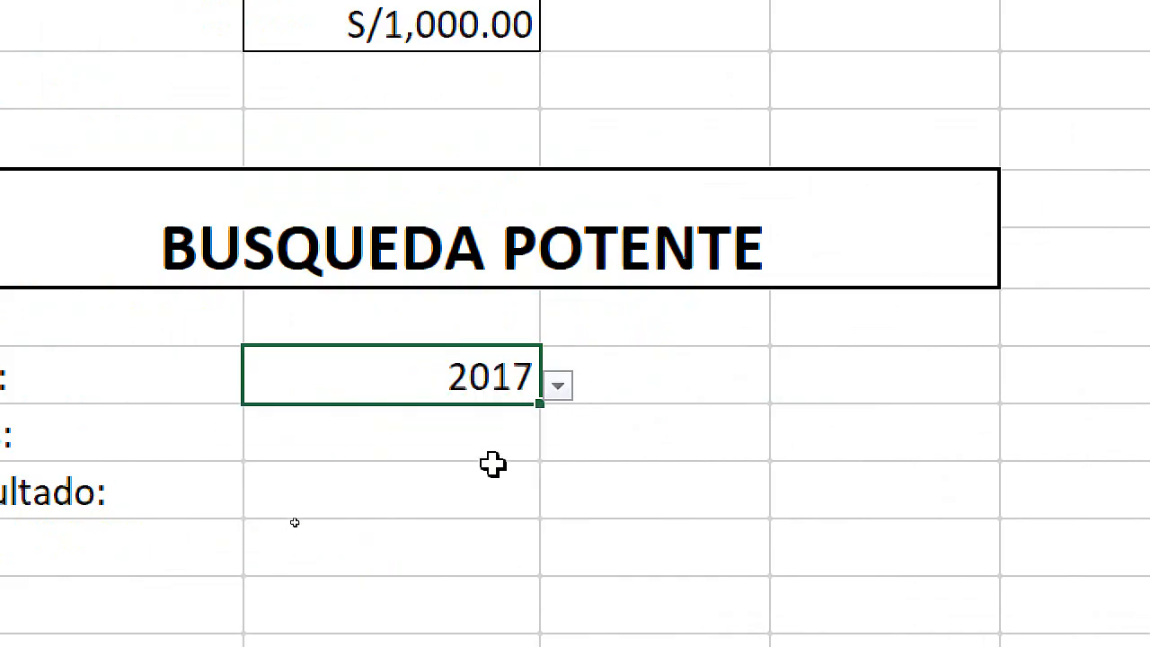
click(557, 386)
click(336, 424)
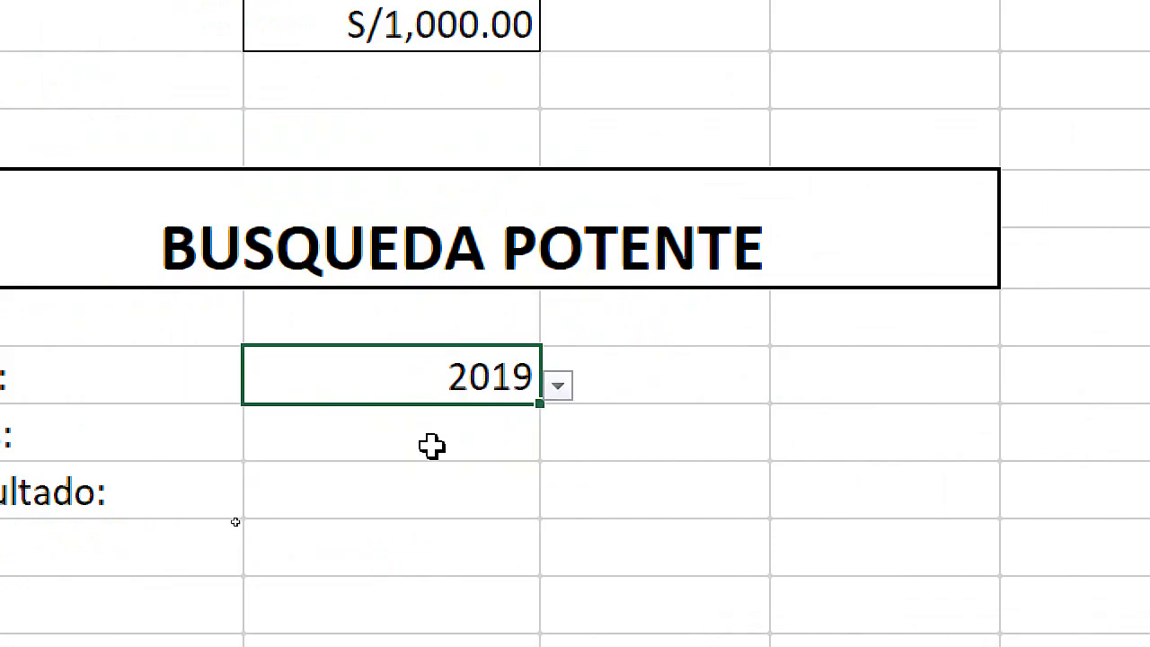
Give cell C20, beside Mes:, a drop-down list of months by allowing Lista with Ejemplo3!$B$4:$B$15 as the source.
click(323, 440)
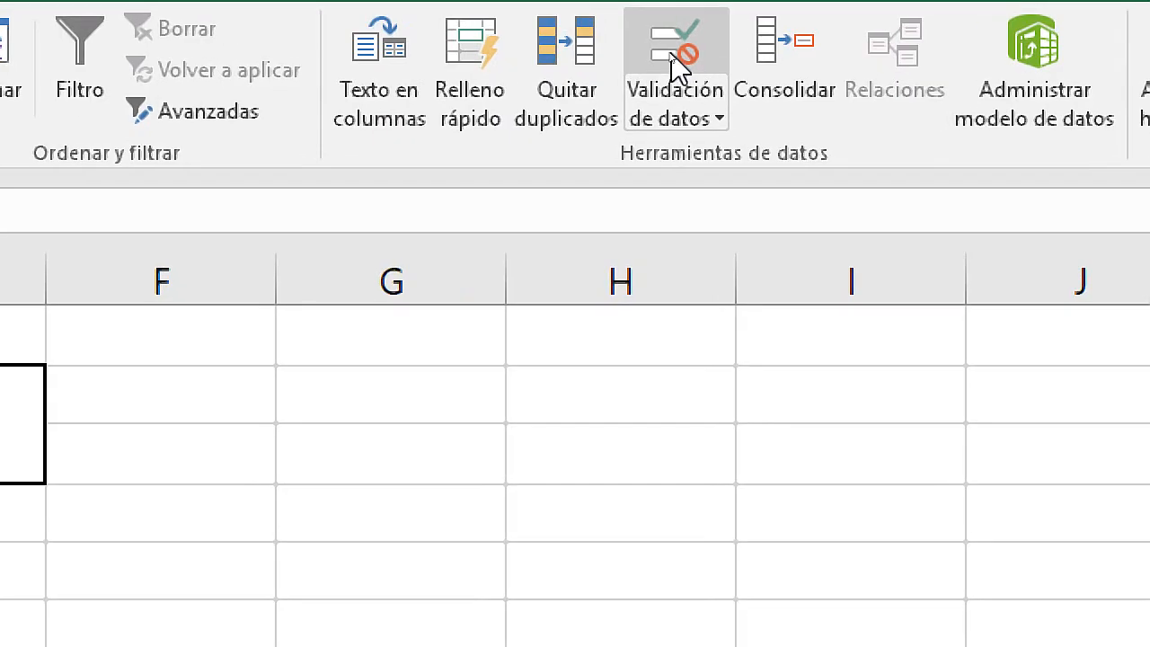
click(672, 56)
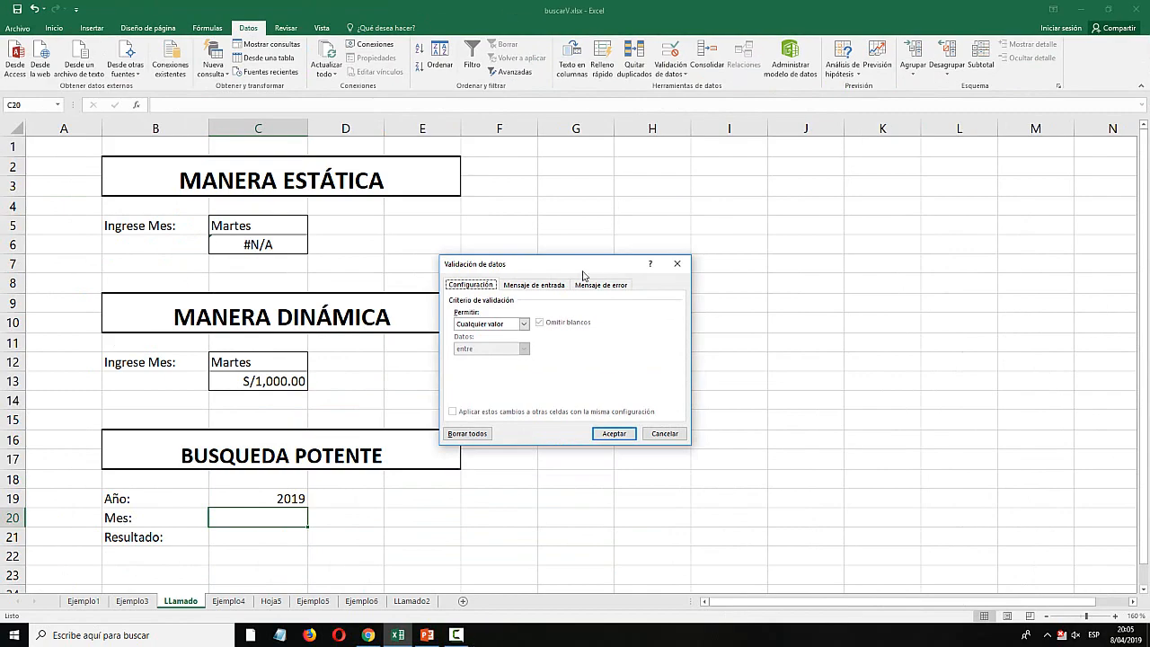
drag(362, 633, 445, 477)
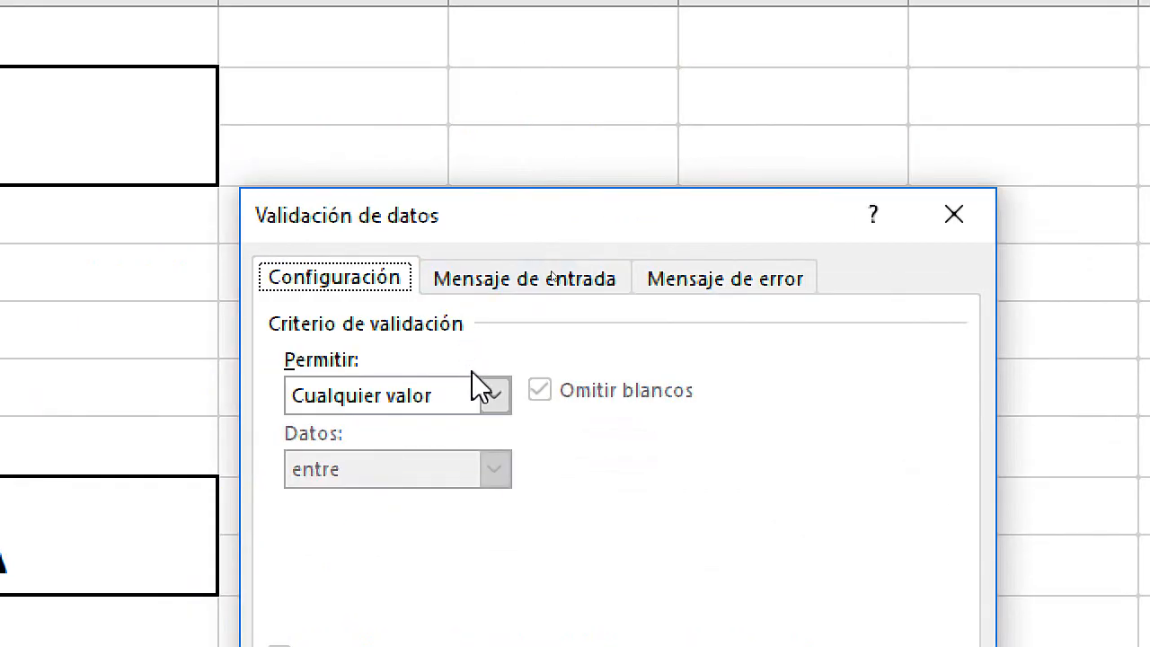
click(550, 266)
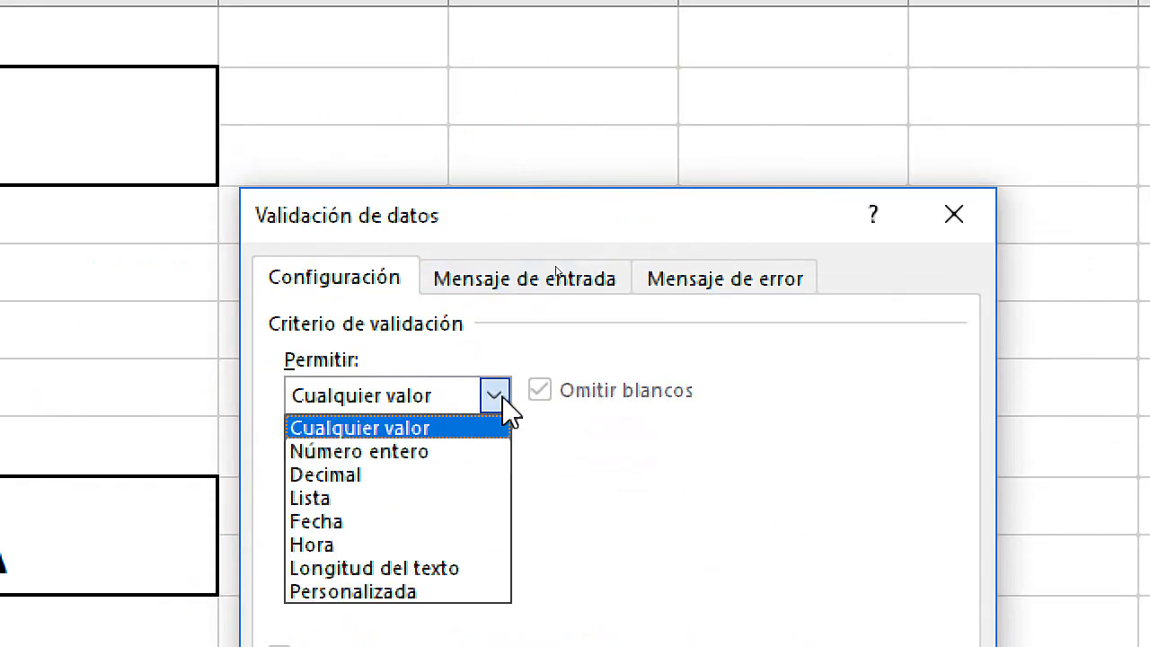
click(316, 497)
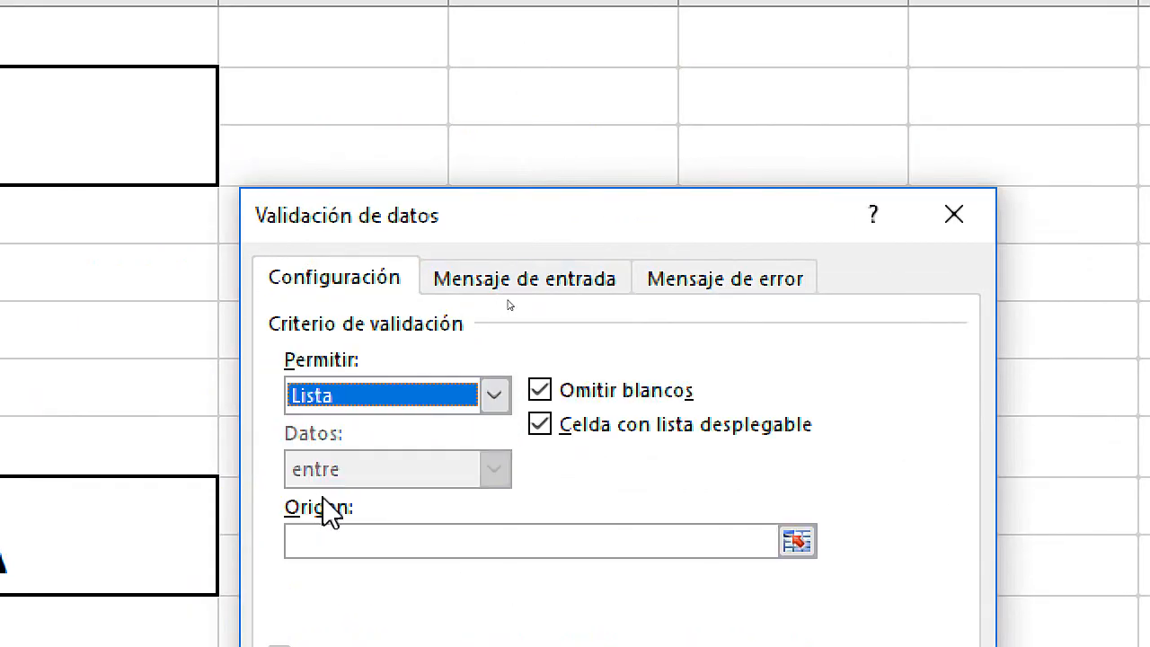
click(799, 542)
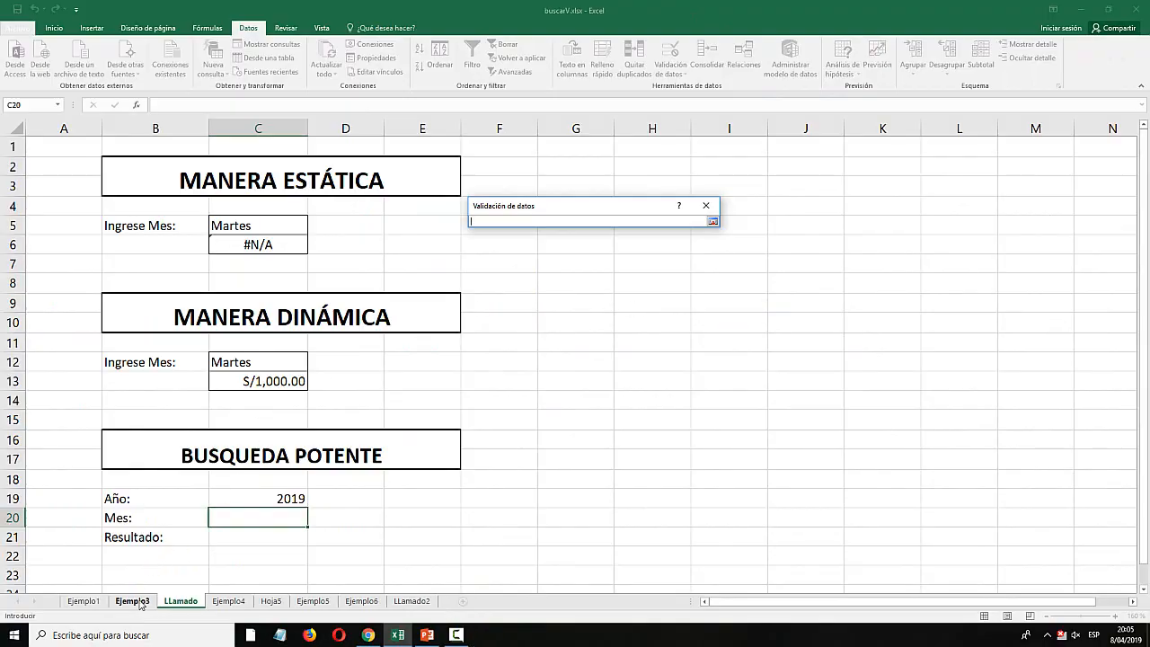
click(132, 601)
drag(128, 214, 123, 521)
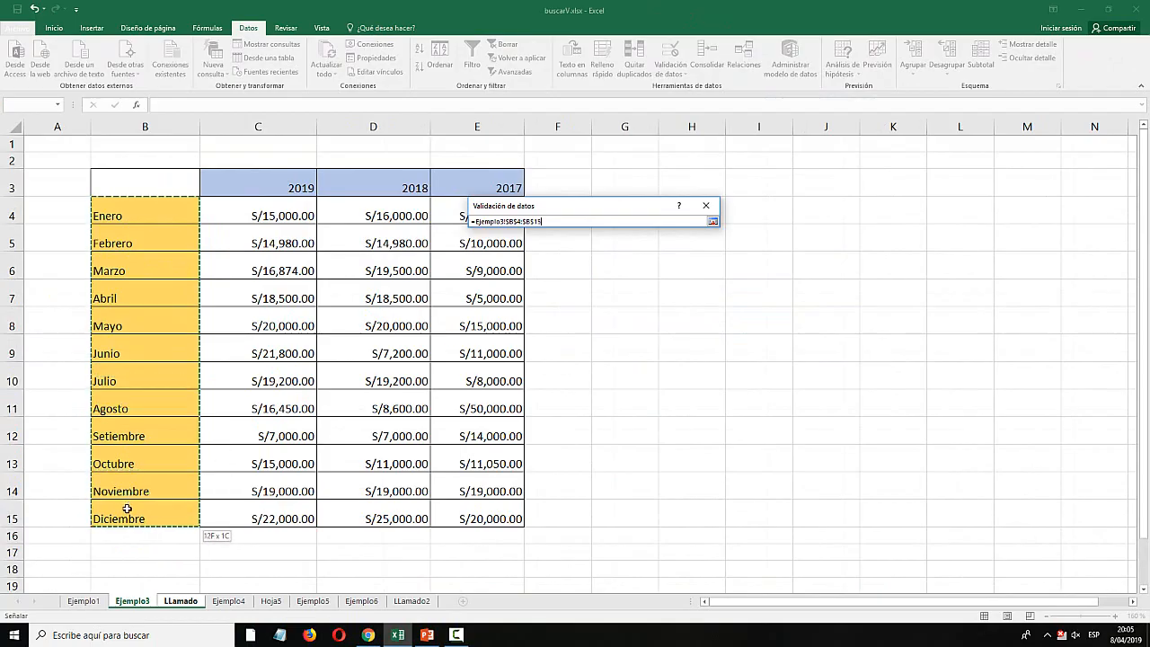
click(711, 221)
click(639, 374)
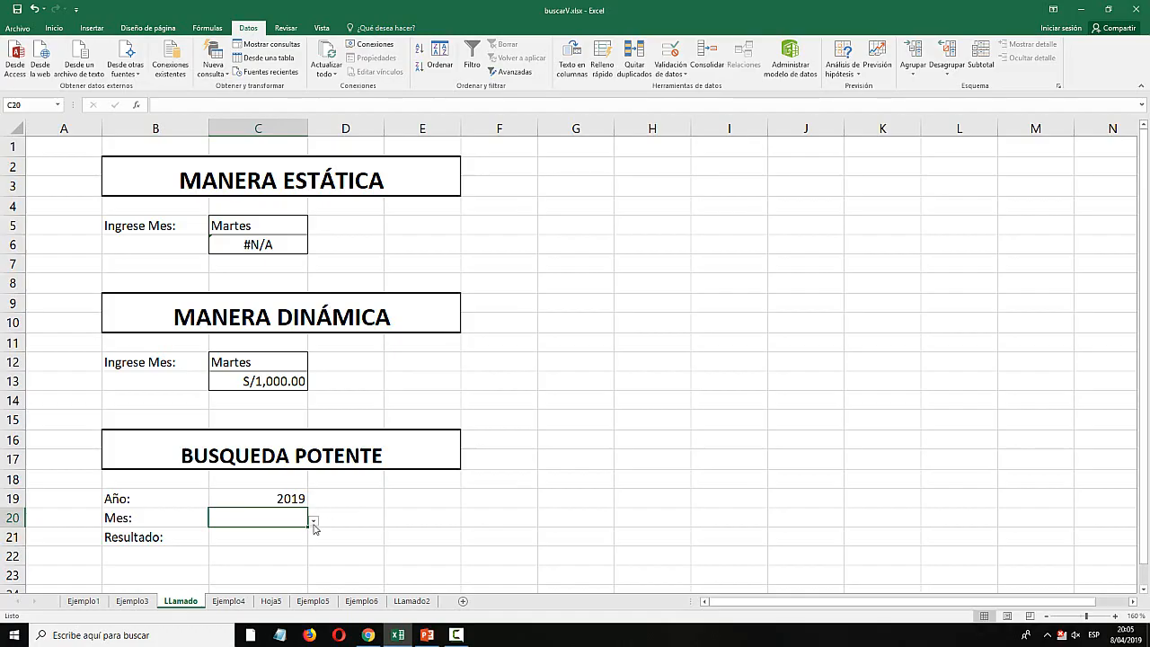
Choose Abril from the month drop-down list in C20.
click(314, 521)
click(253, 488)
key(super)
key(super)
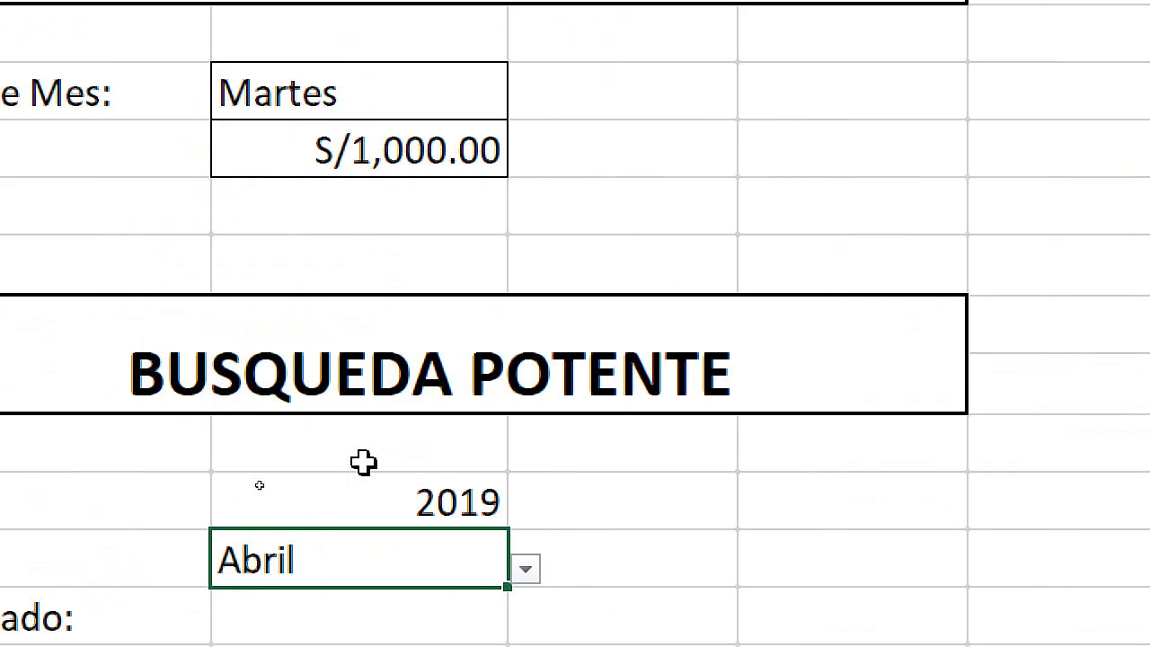
Format the value cells C19:C21 with all borders, left alignment and bold text.
click(270, 496)
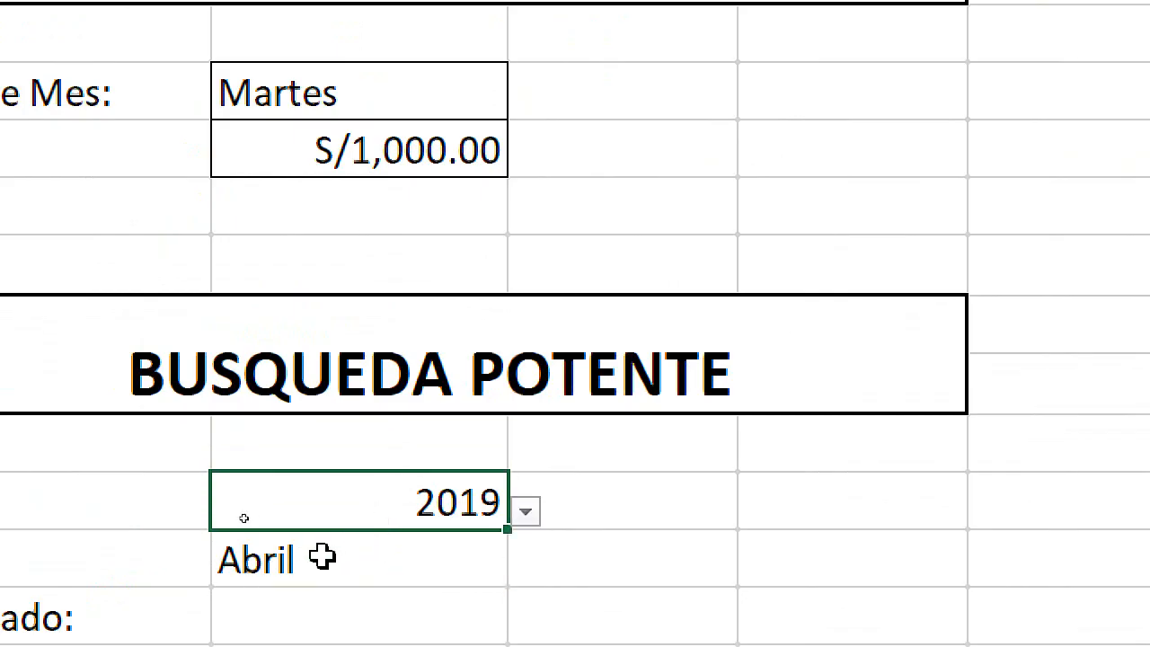
drag(321, 557, 308, 500)
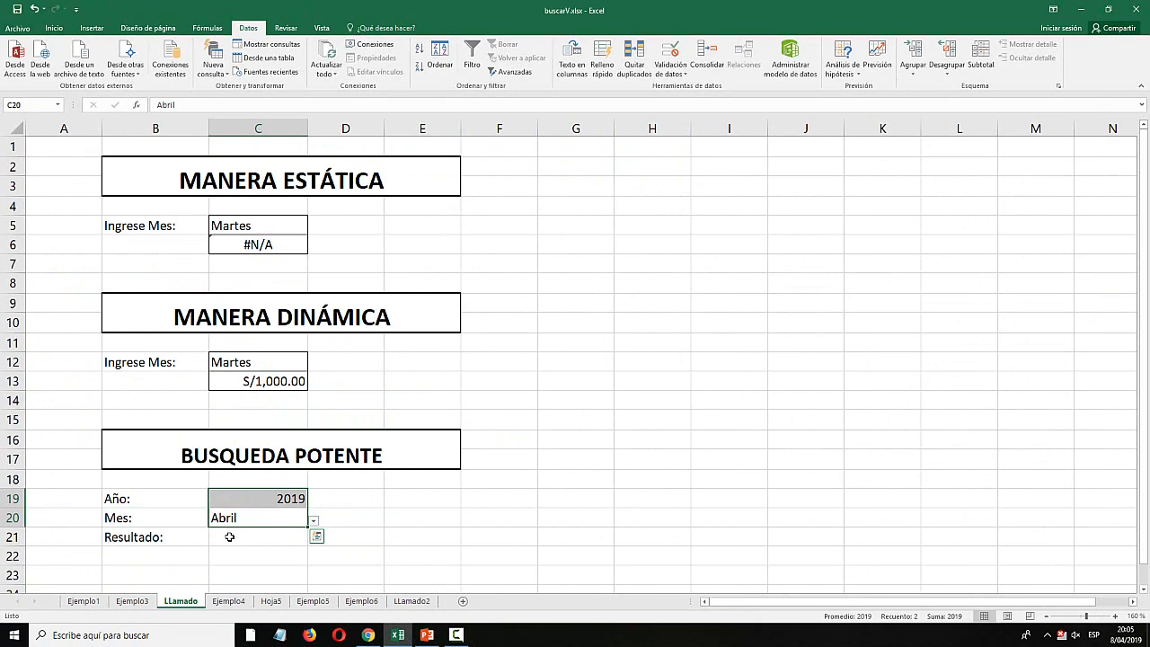
drag(278, 615, 300, 499)
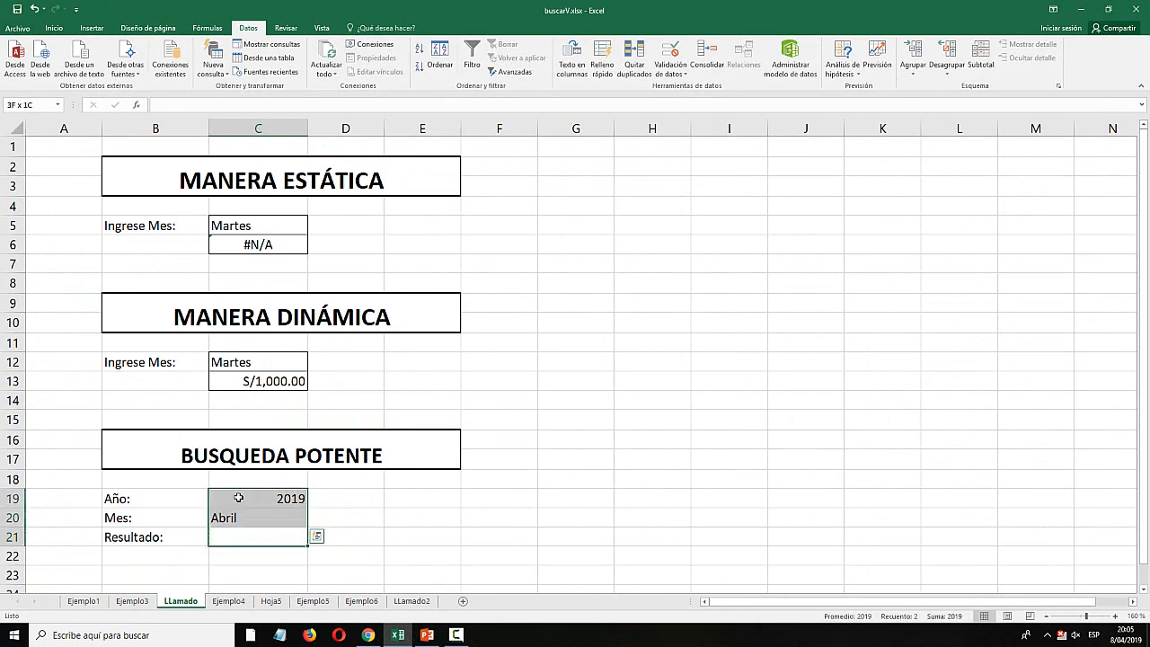
click(54, 27)
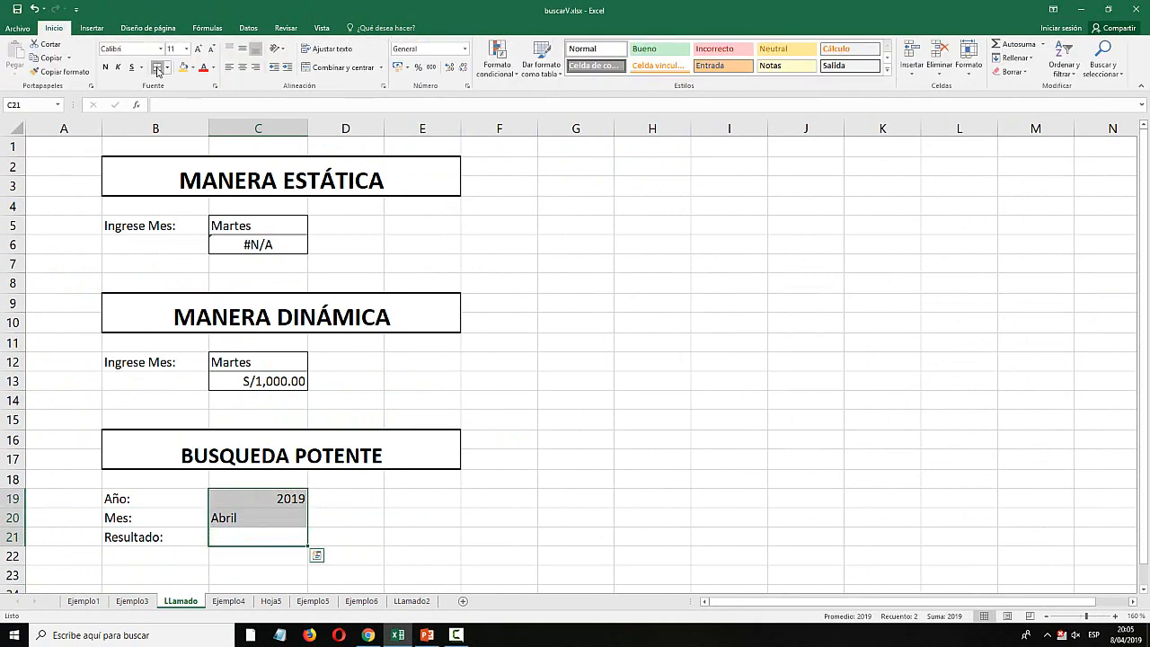
click(157, 68)
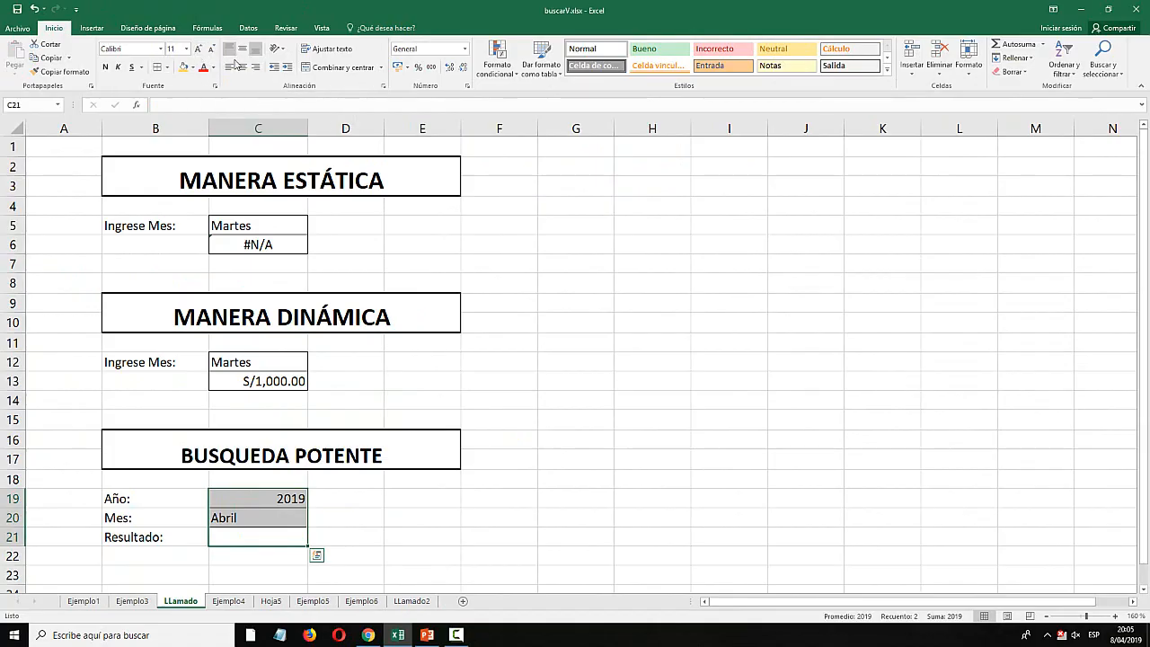
click(231, 68)
click(105, 67)
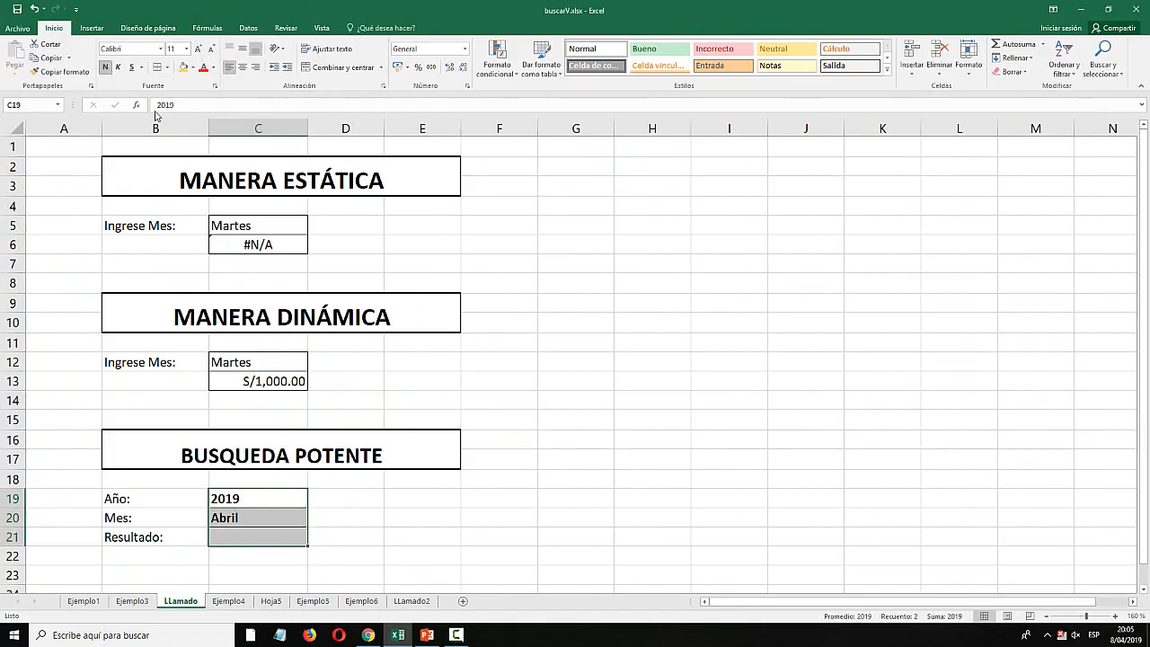
Choose 2018 from the year drop-down list in C19 under BUSQUEDA POTENTE.
click(1115, 616)
click(1115, 616)
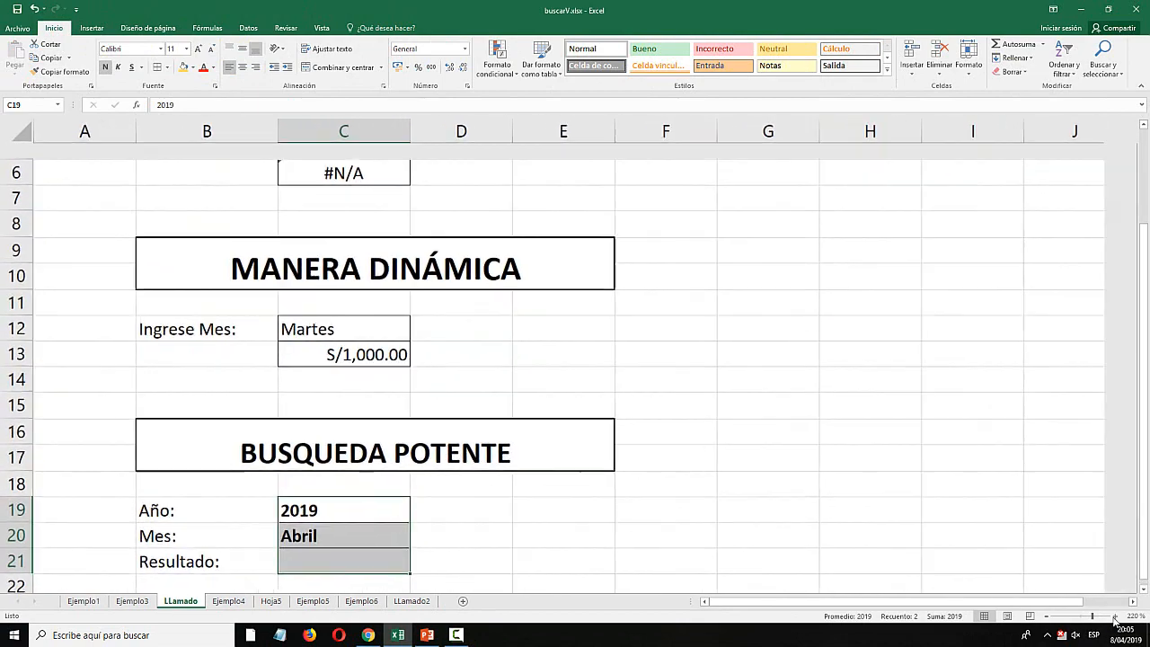
click(1115, 616)
click(1115, 616)
click(1115, 616)
click(1115, 617)
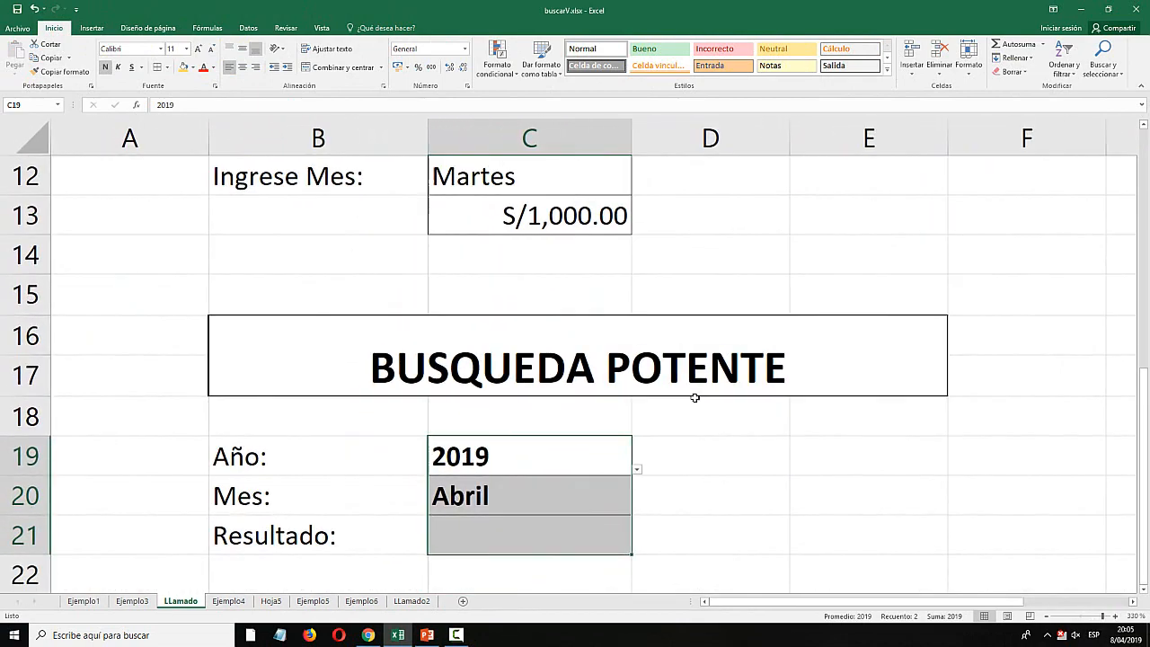
scroll(707, 442, down, 1)
click(706, 441)
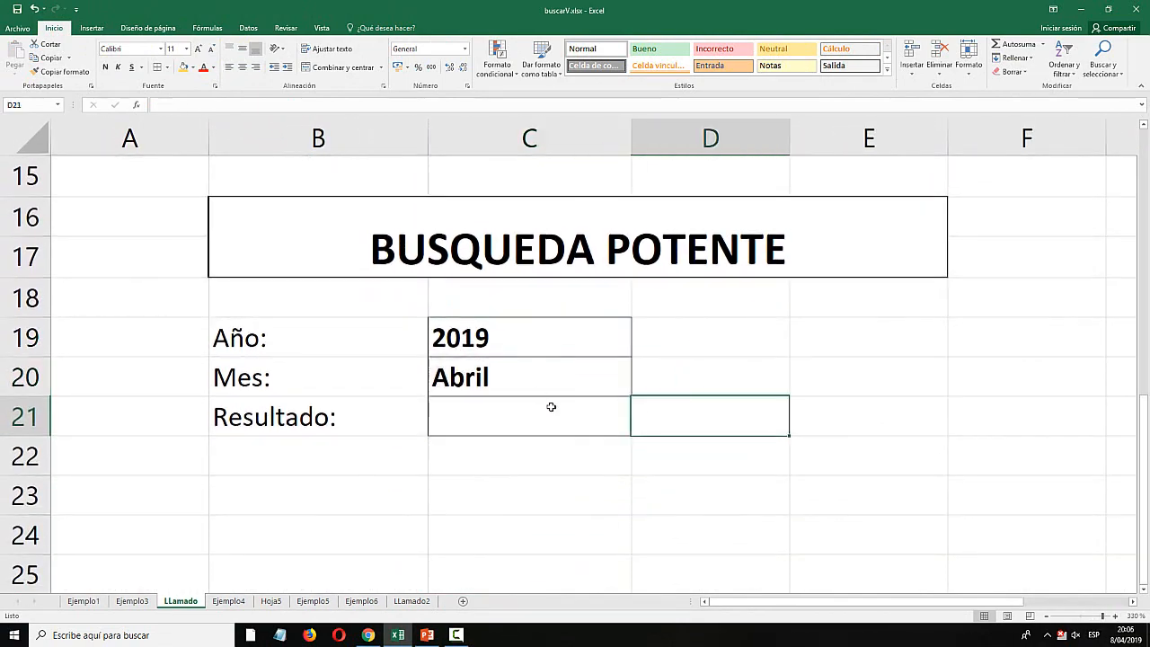
click(593, 342)
click(636, 349)
click(449, 395)
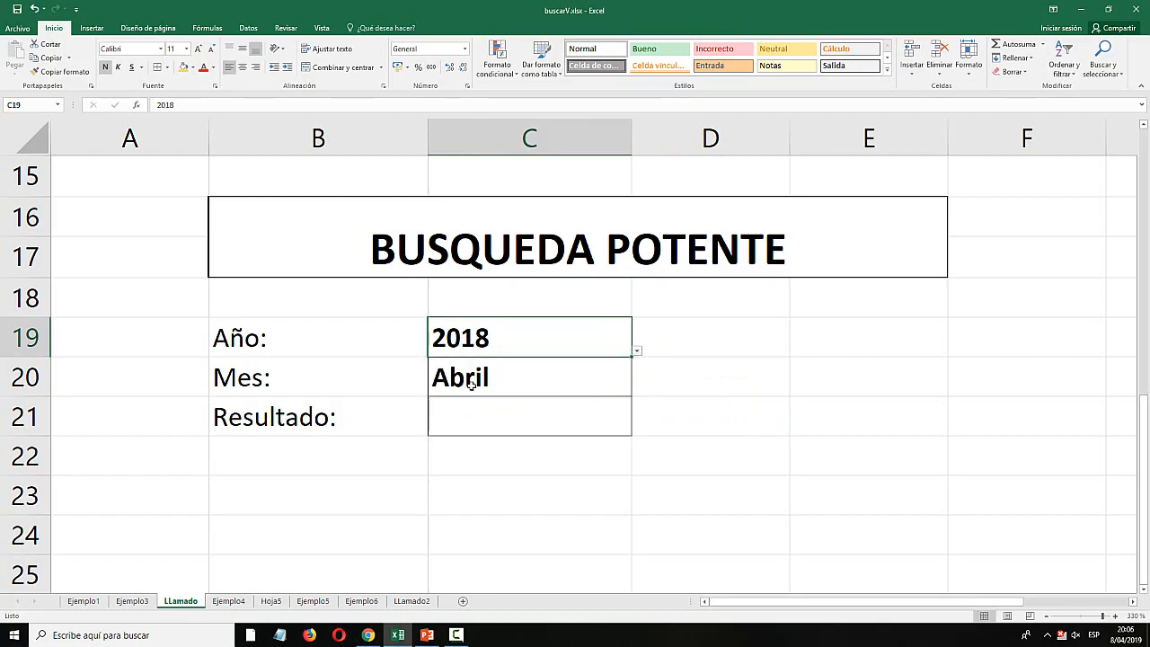
Choose Junio from the month drop-down list in C20 under BUSQUEDA POTENTE.
click(607, 380)
click(636, 391)
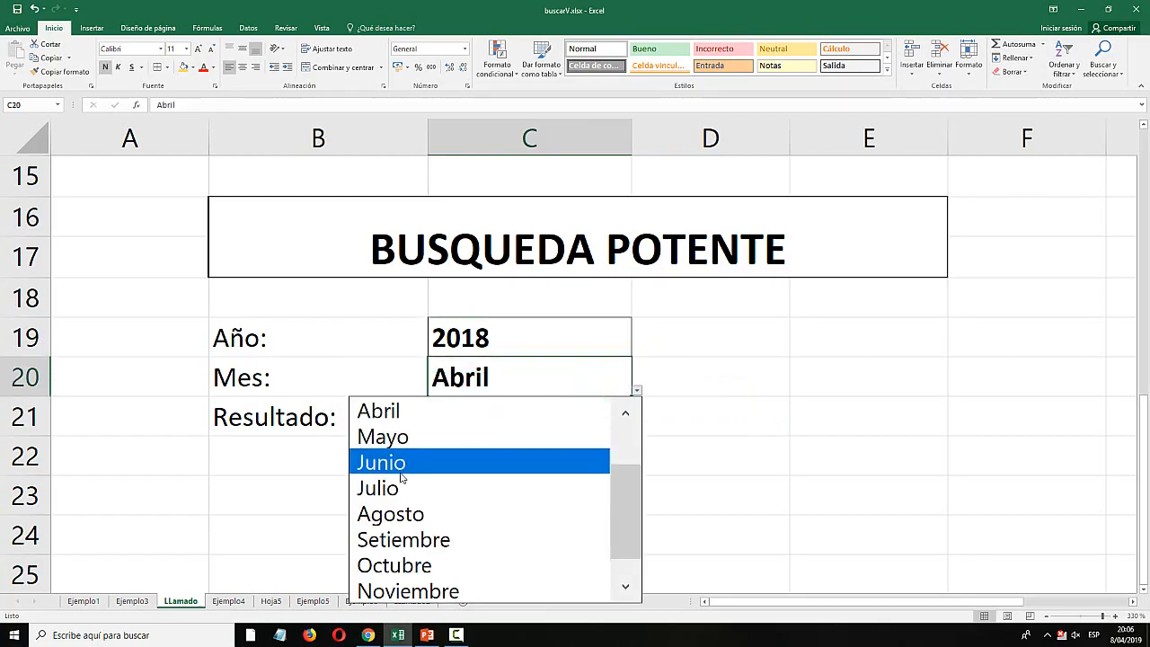
click(398, 464)
click(479, 421)
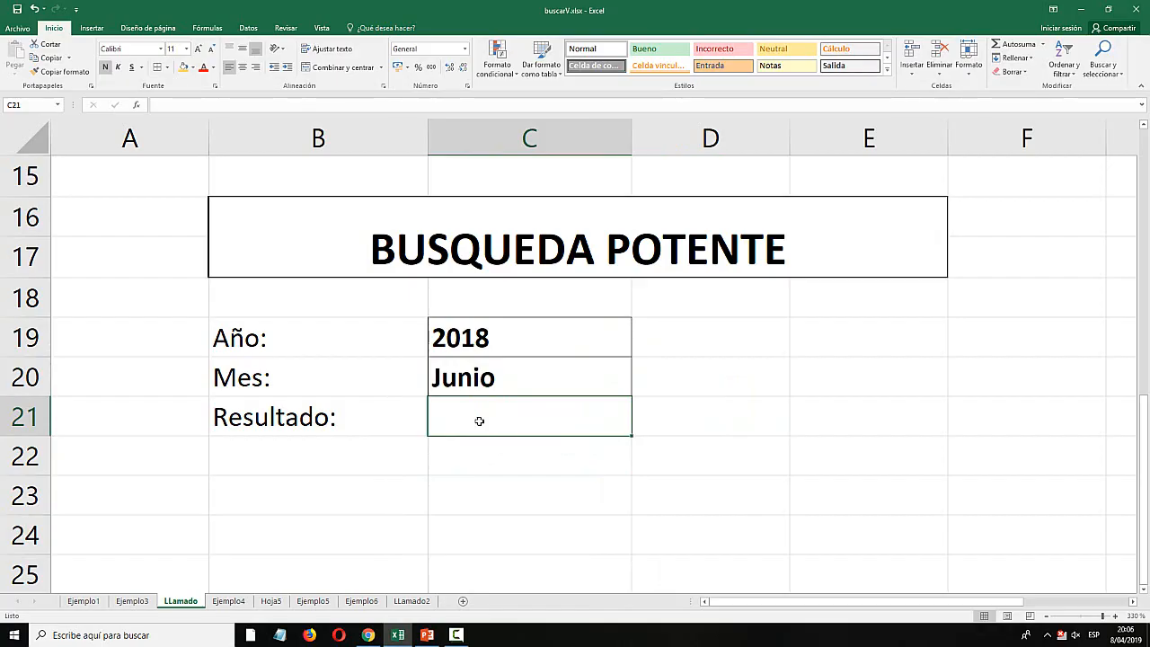
click(501, 346)
click(511, 376)
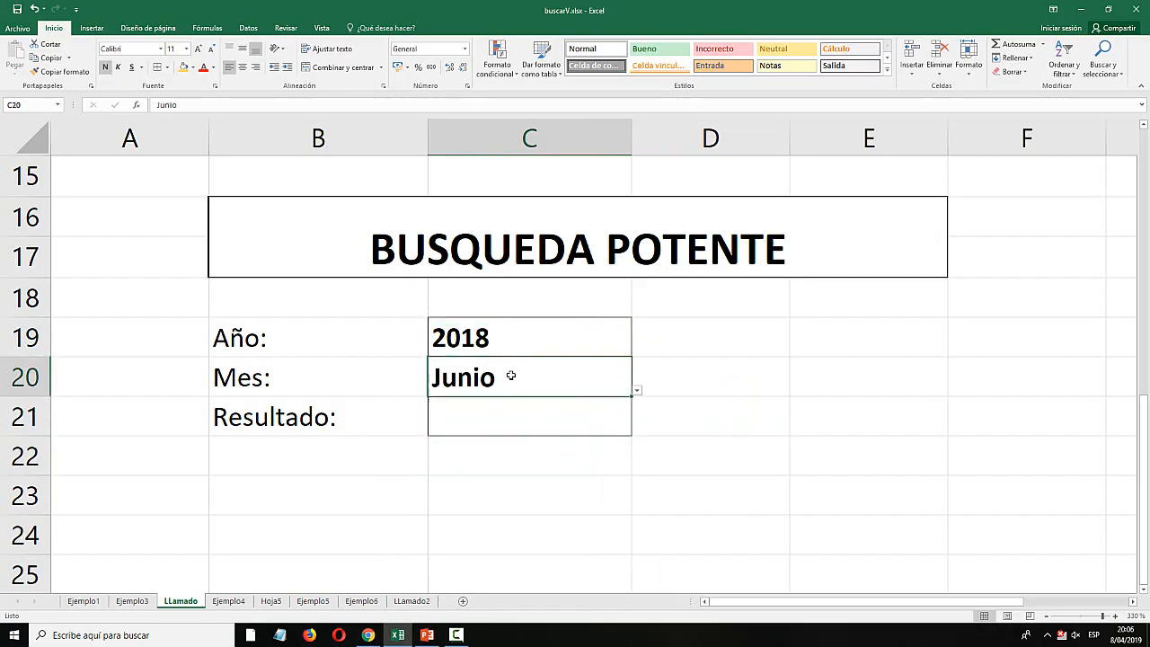
Examine the monthly amounts under the 2019, 2018 and 2017 headings on the Ejemplo3 sheet.
click(230, 600)
click(132, 601)
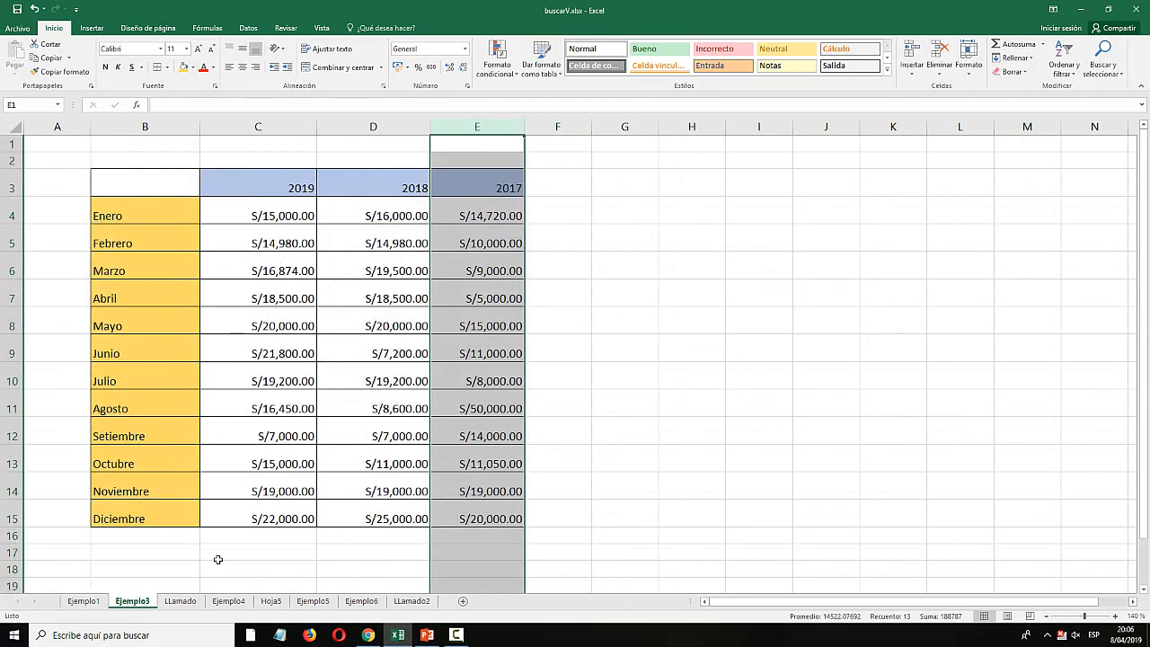
click(308, 404)
click(120, 207)
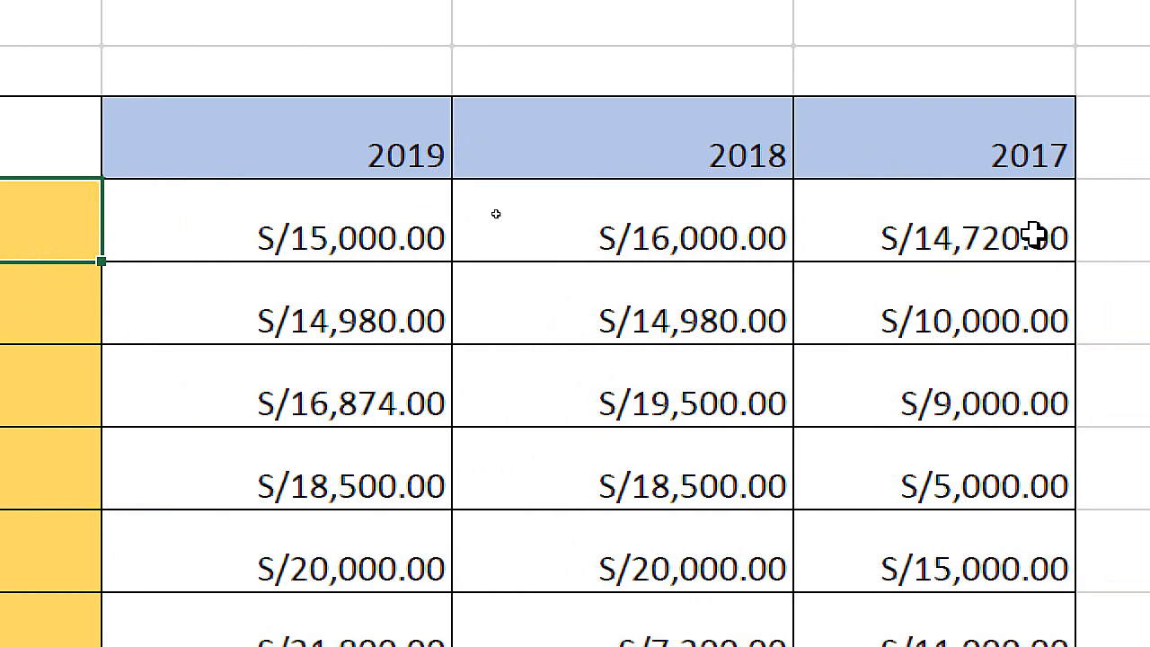
click(984, 225)
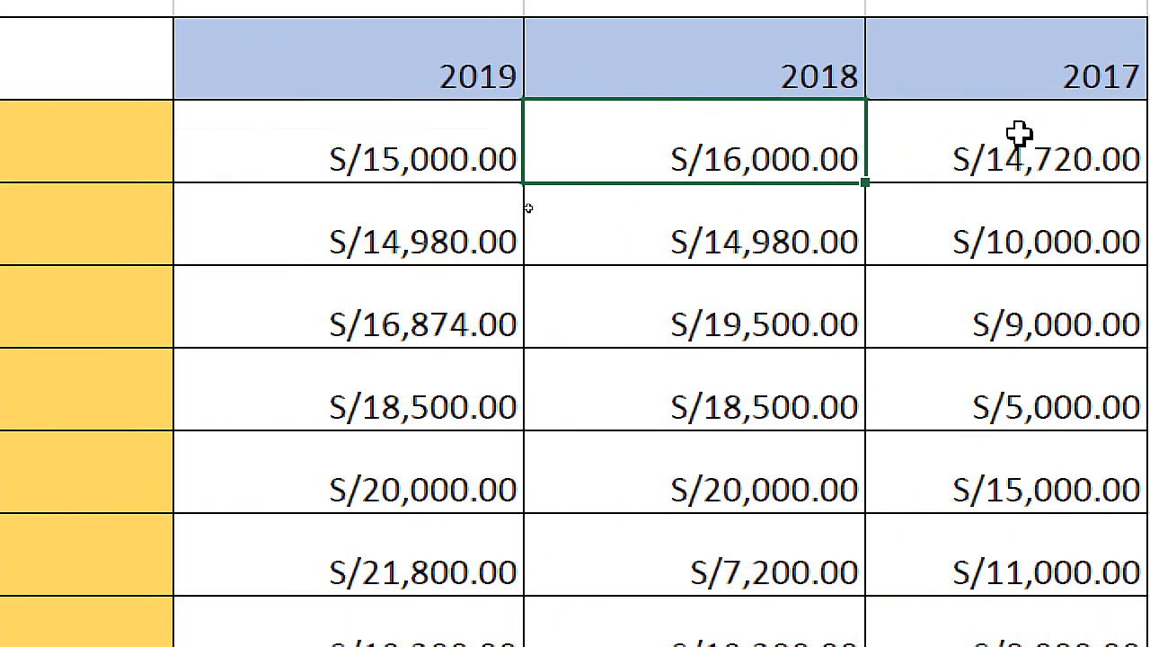
click(427, 61)
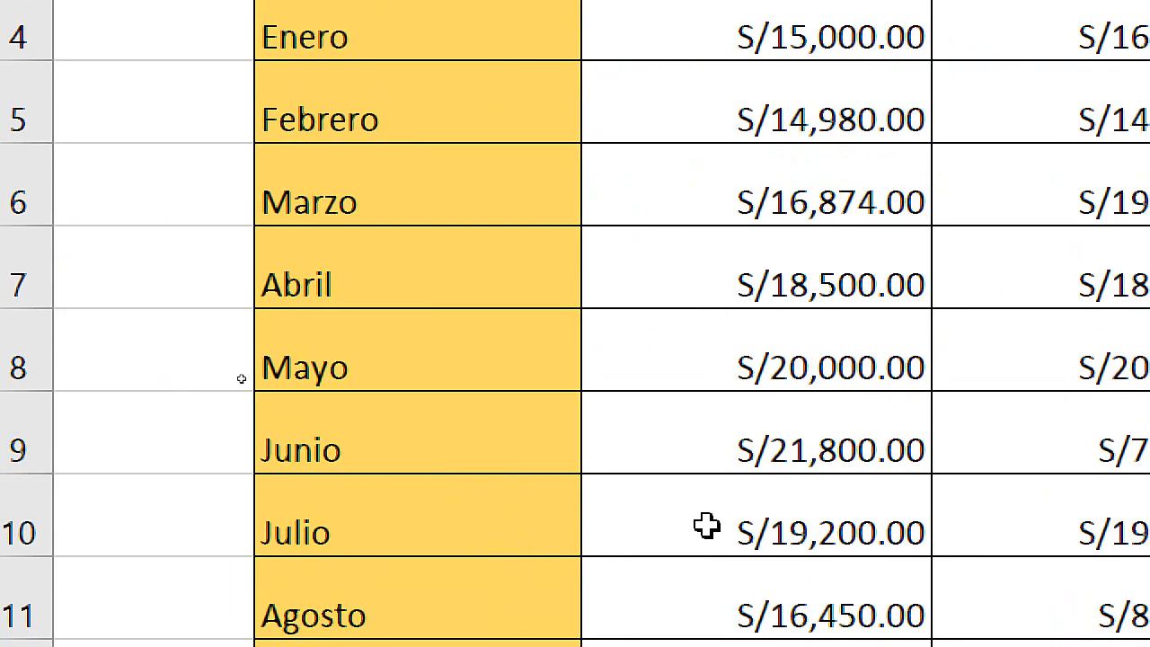
click(772, 526)
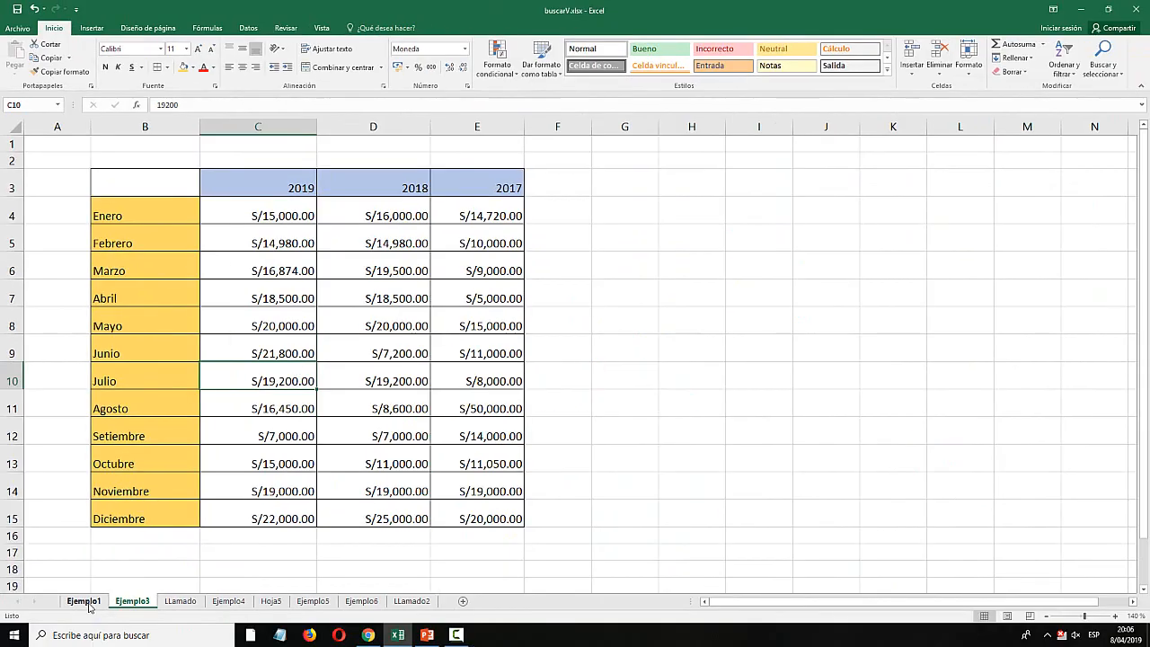
Review the single MONTO column of the MES table on the Ejemplo1 sheet for comparison.
click(88, 604)
click(311, 335)
click(318, 303)
click(314, 280)
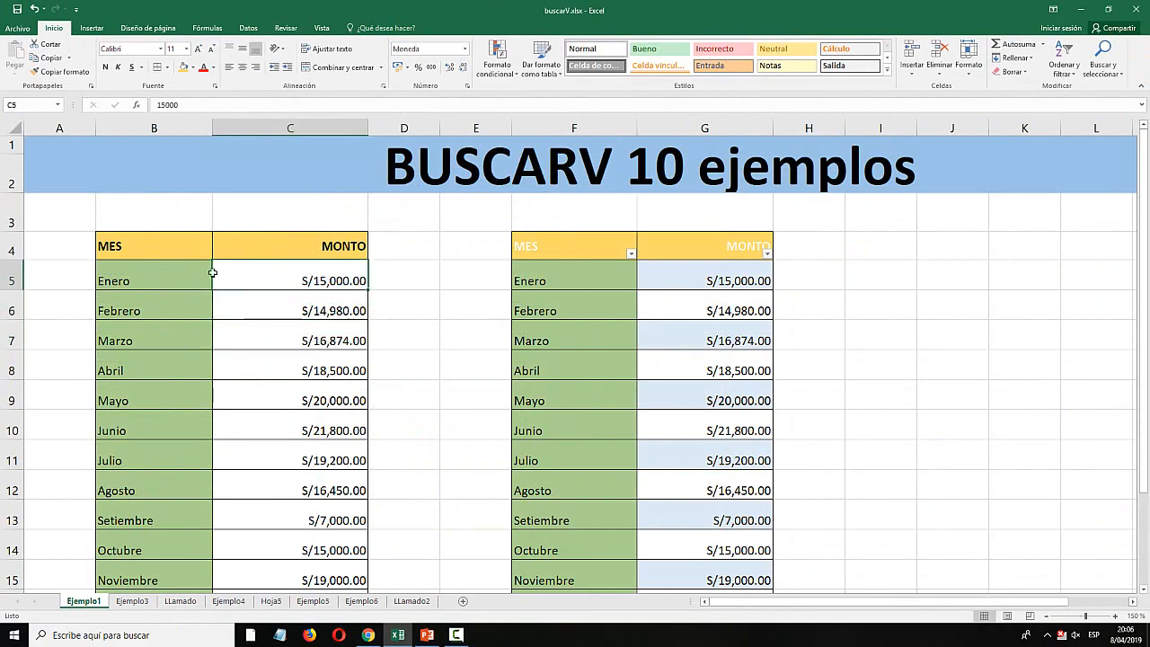
click(291, 129)
click(313, 279)
click(320, 361)
click(326, 455)
click(338, 537)
click(328, 483)
click(329, 426)
click(328, 398)
click(331, 329)
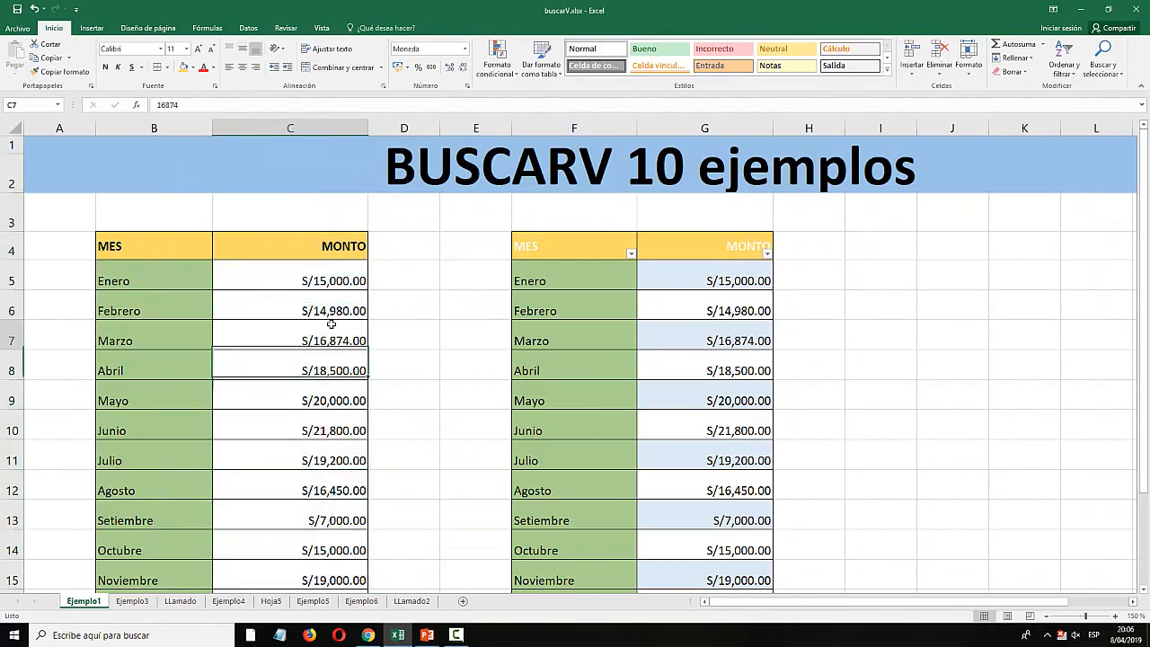
click(336, 310)
click(336, 280)
click(333, 365)
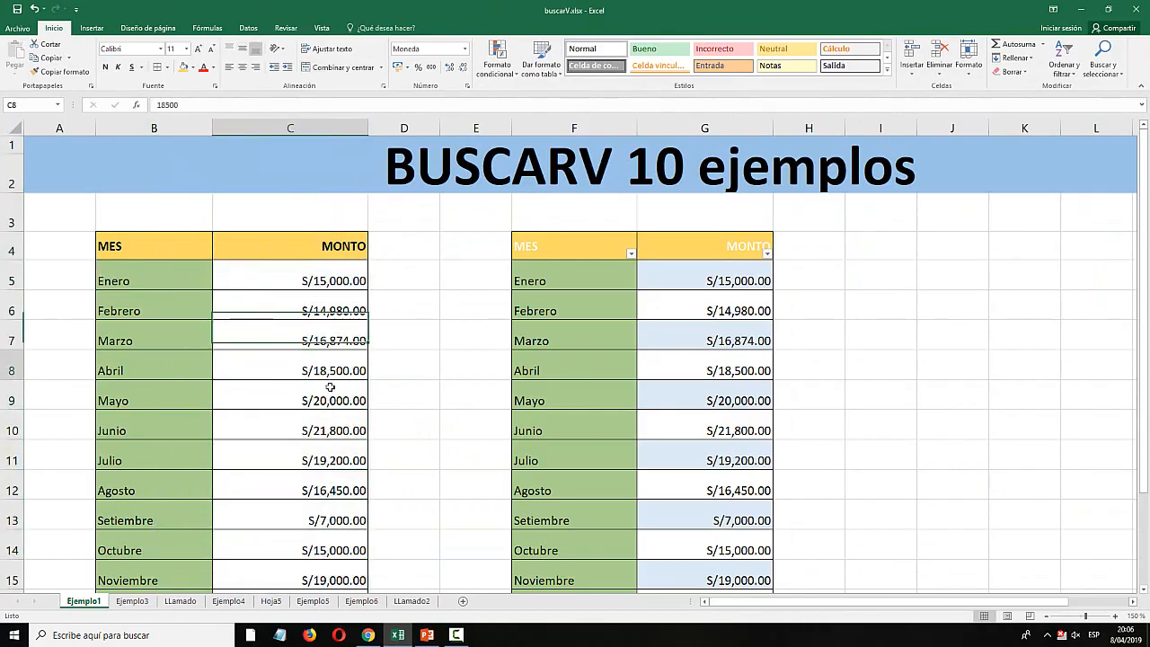
Examine how the month column and the three year columns B to E are arranged on the Ejemplo3 sheet.
click(132, 601)
click(283, 126)
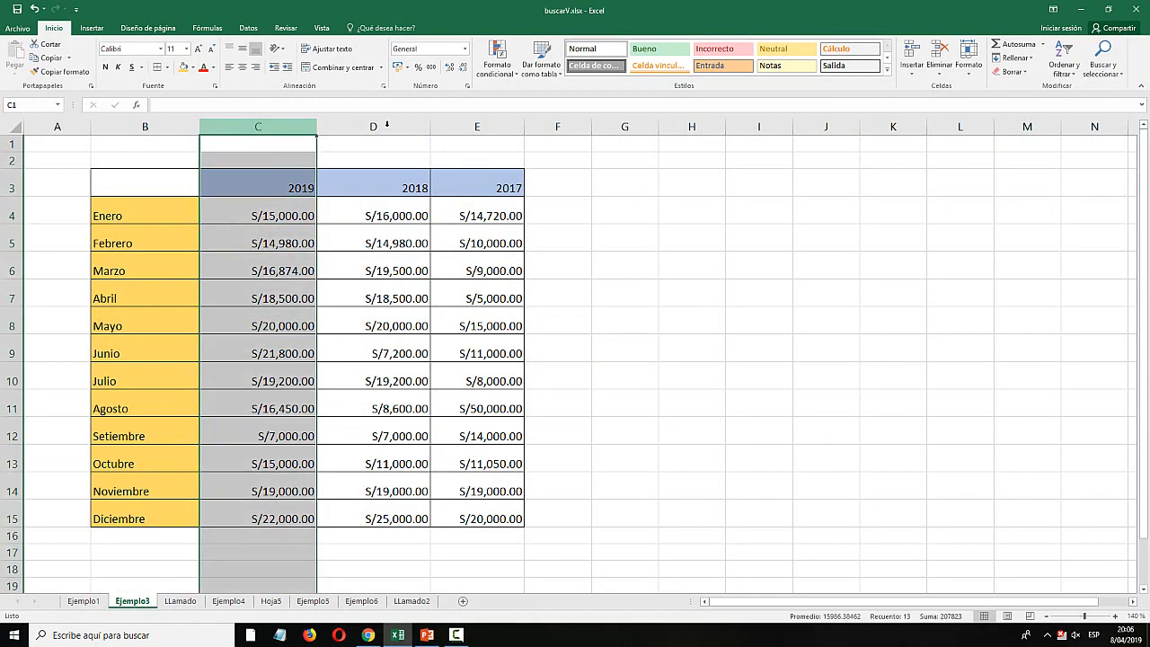
click(386, 125)
click(476, 126)
click(380, 126)
click(258, 125)
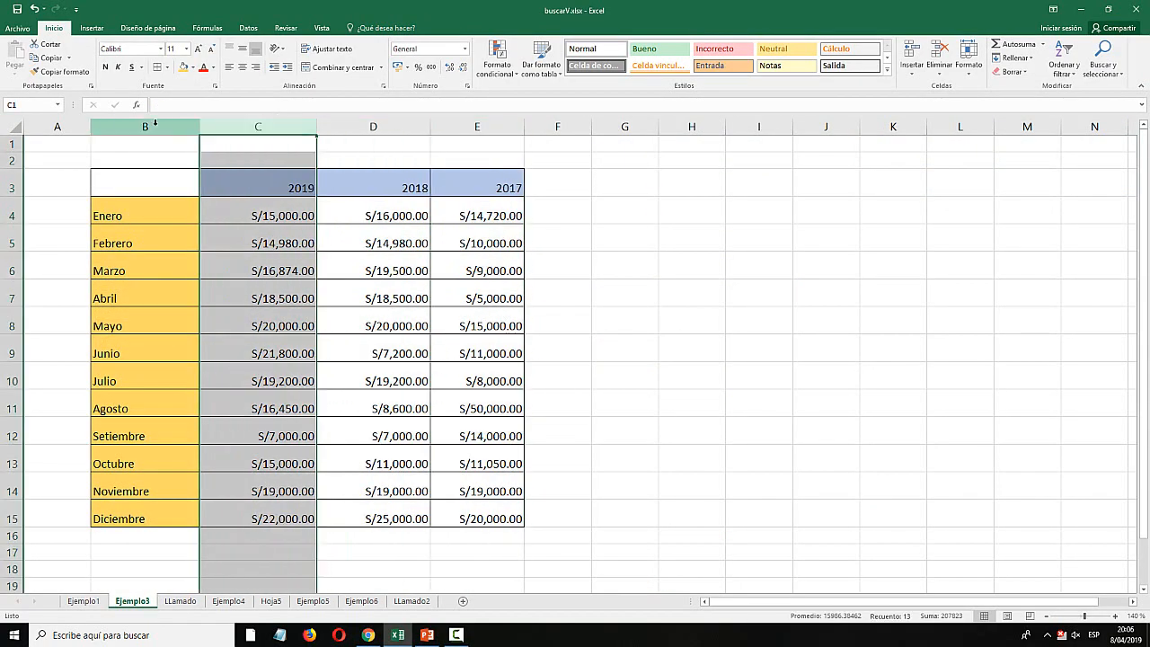
click(155, 126)
click(239, 125)
click(180, 601)
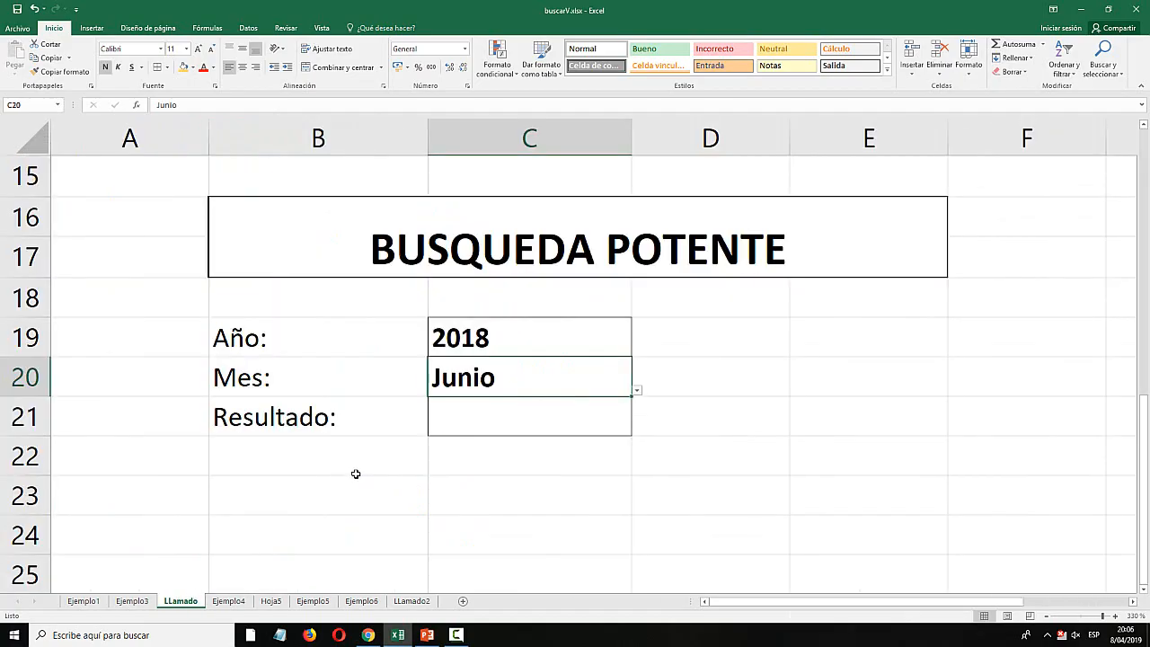
Start a BUSCARV formula in C21, beside Resultado:, with the month in C20 as the lookup value.
click(476, 423)
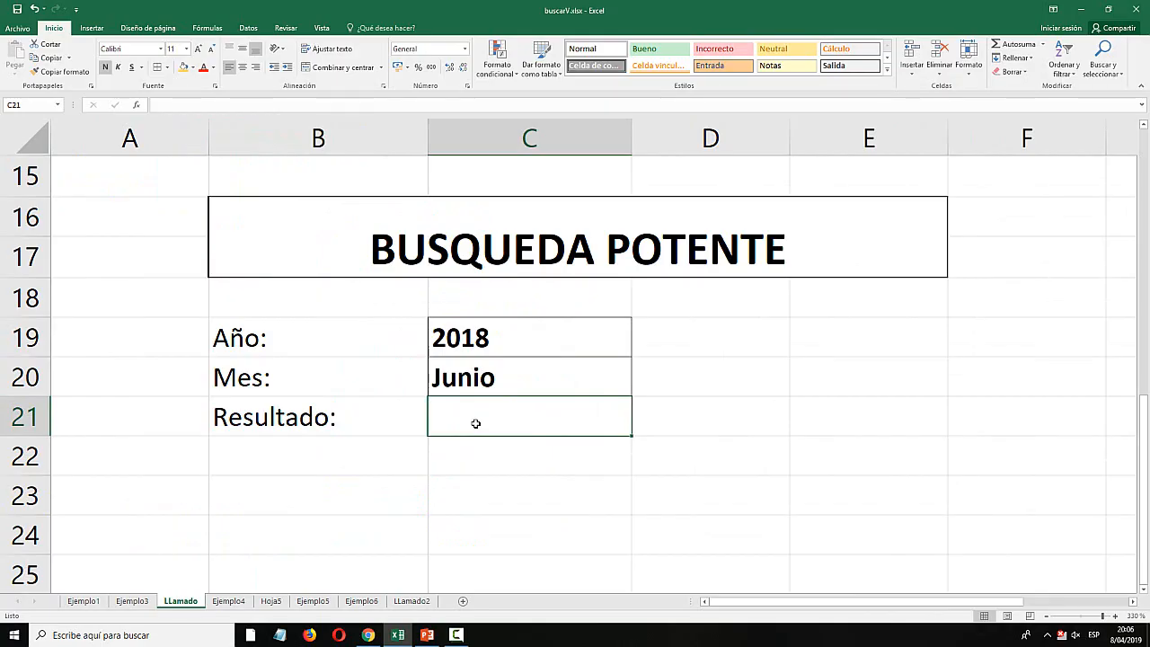
text(=)
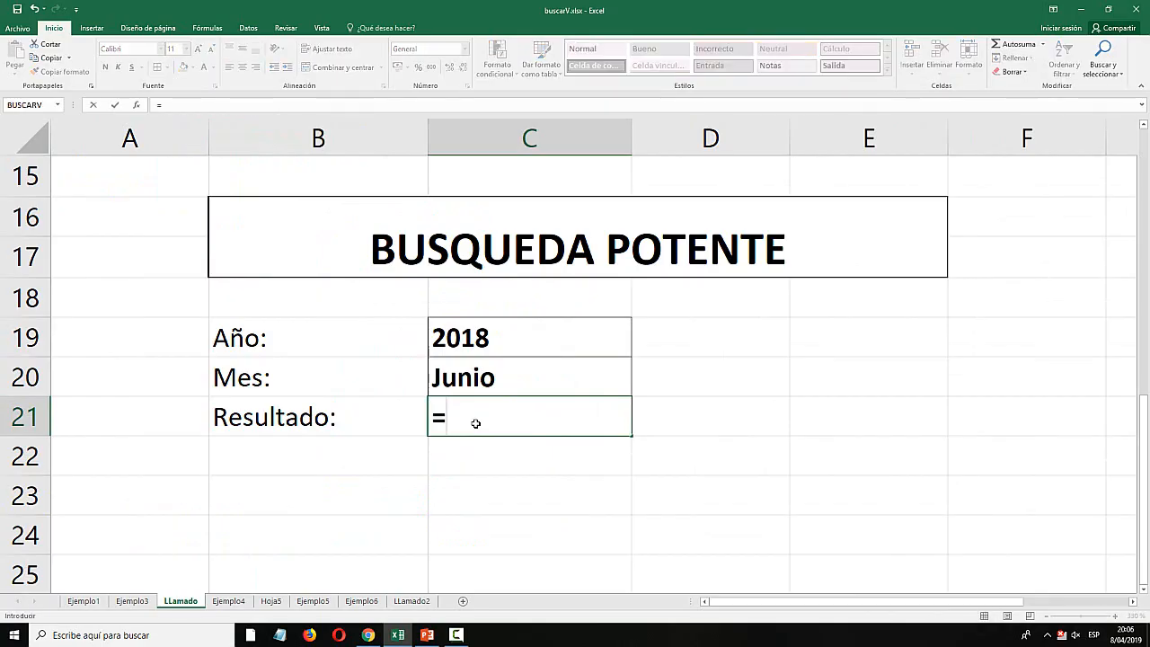
text(buscarv)
key(Tab)
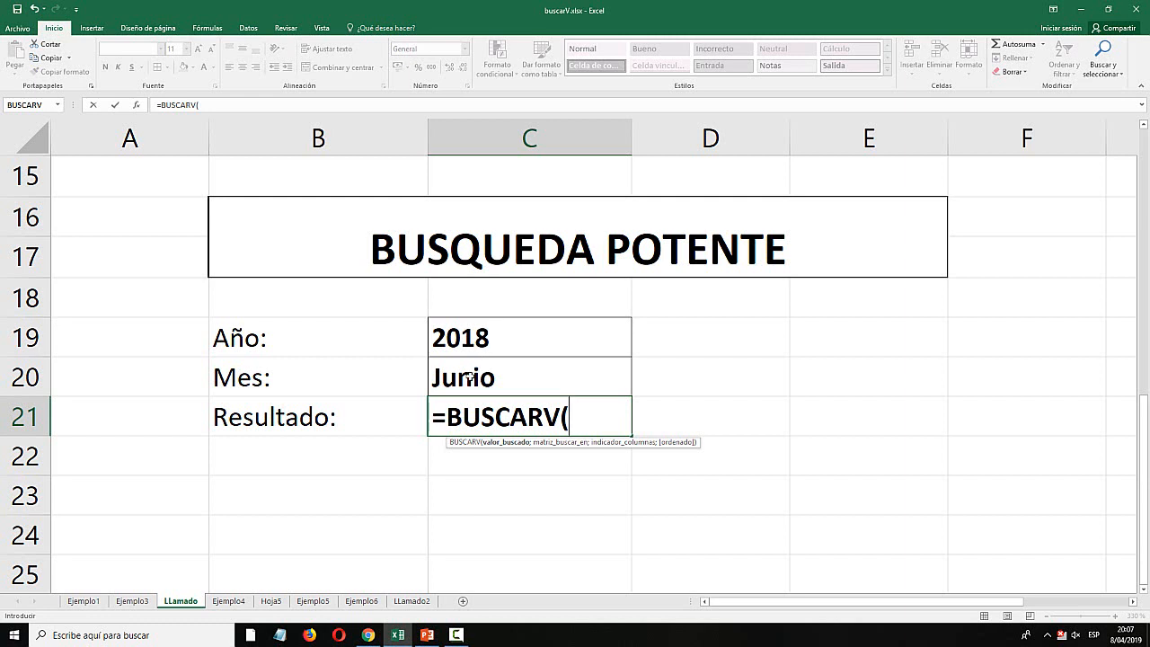
click(469, 379)
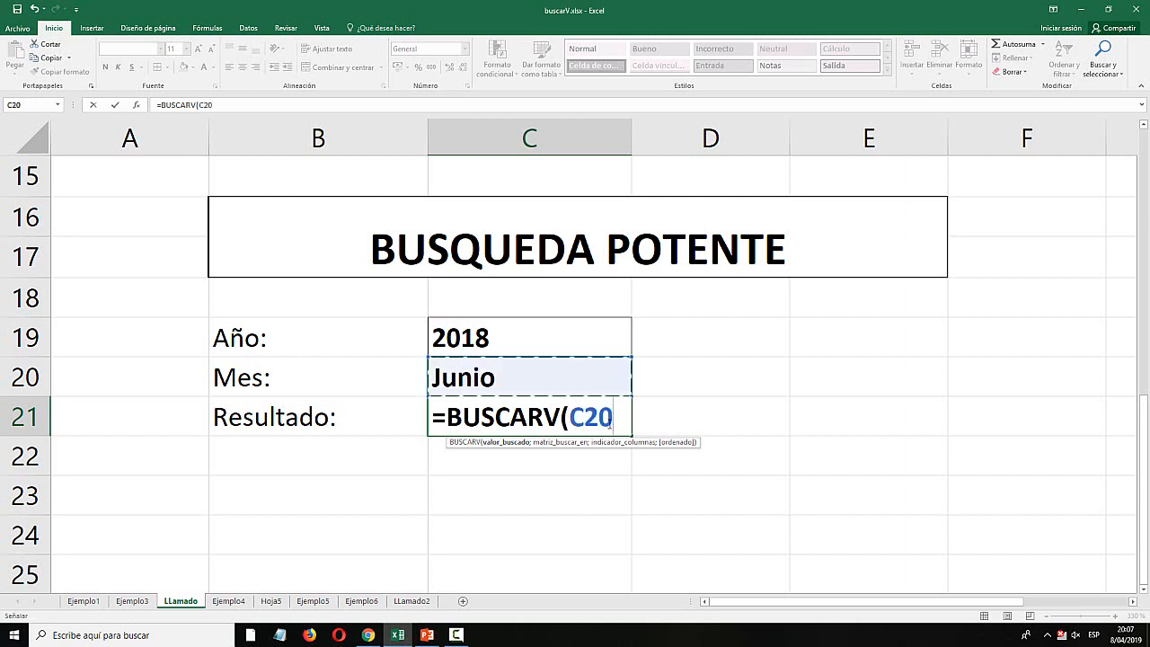
text(;)
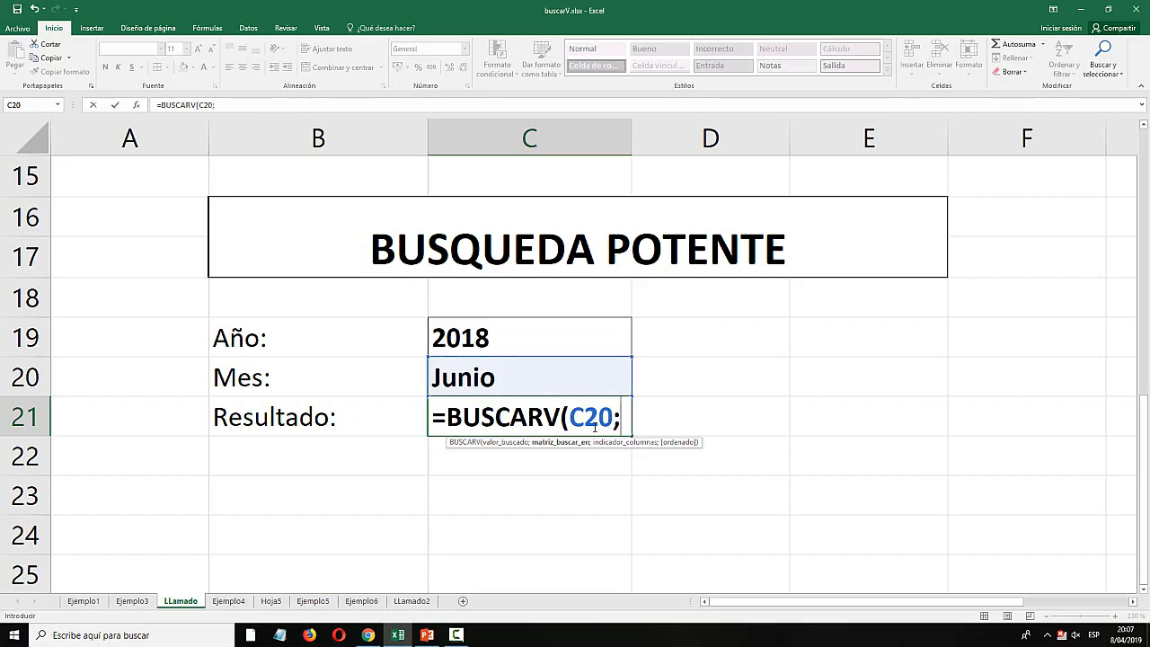
Complete the BUSCARV formula with the range Ejemplo3!B3:E15, column index 2 and FALSO for an exact match.
click(132, 601)
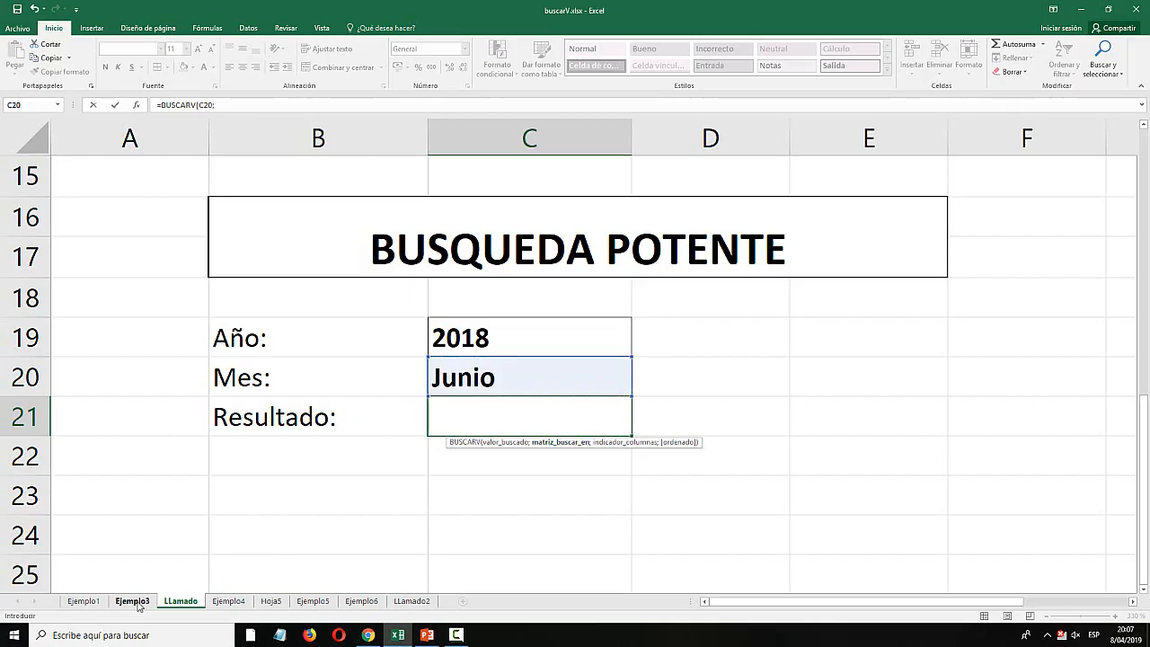
drag(142, 185, 499, 514)
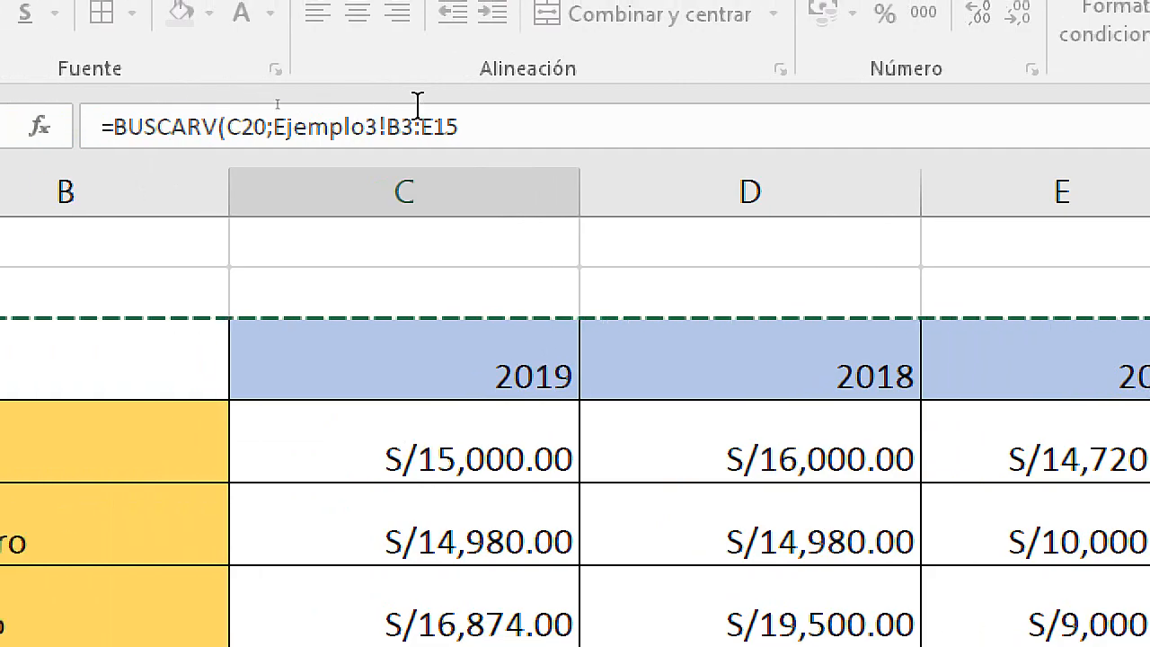
click(434, 133)
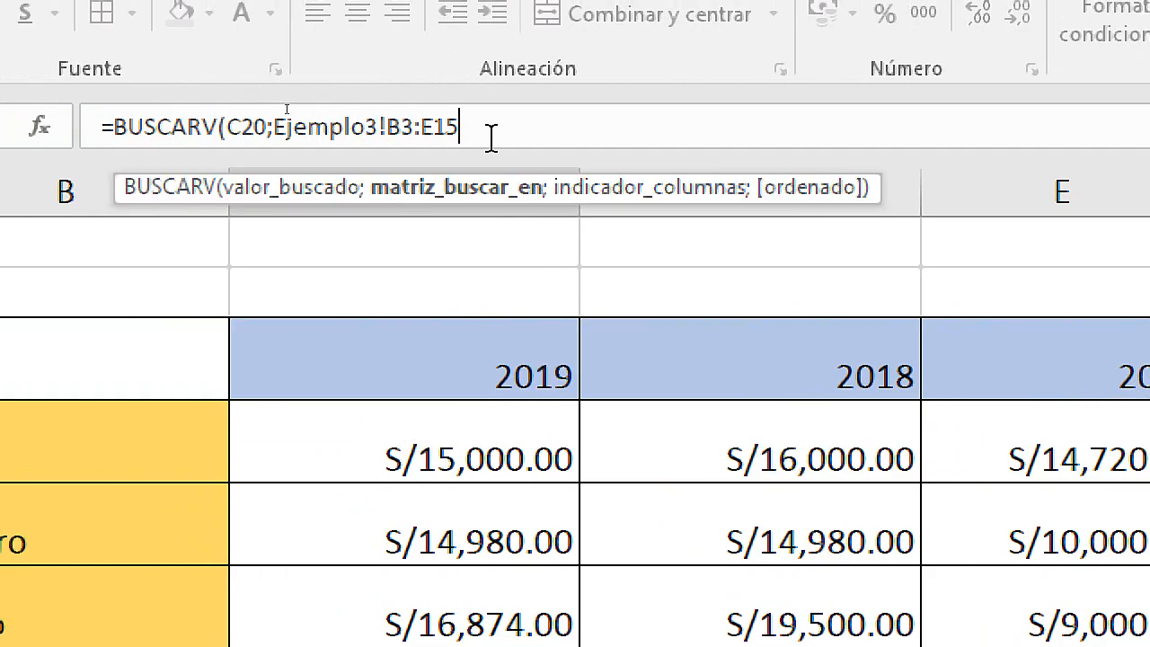
text(;2)
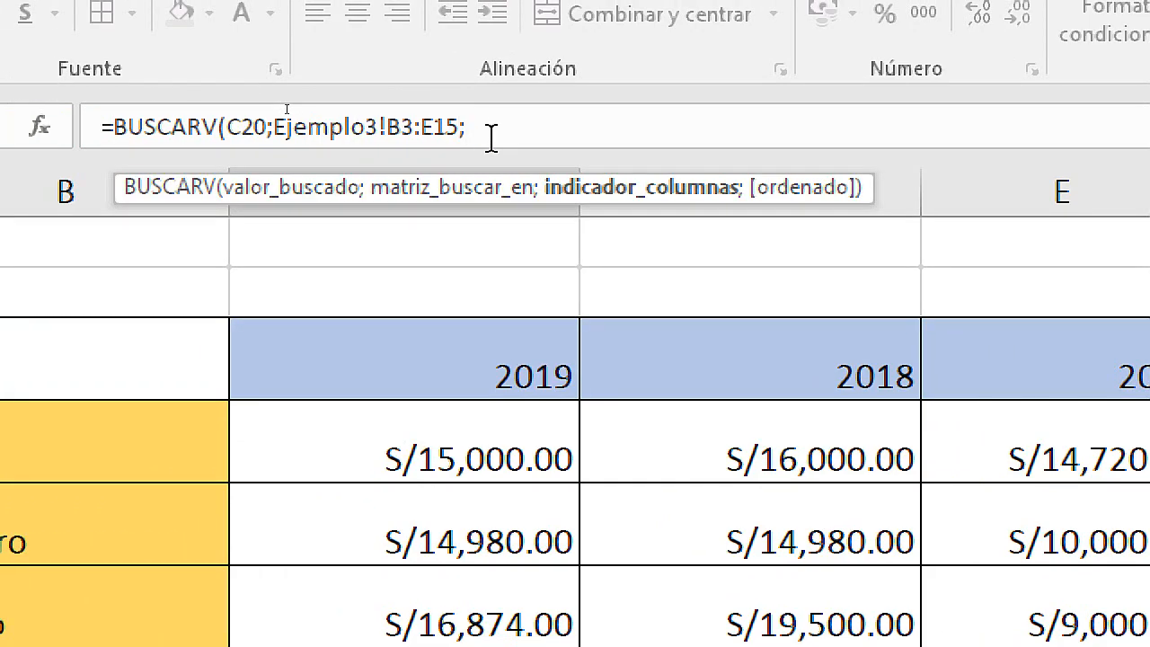
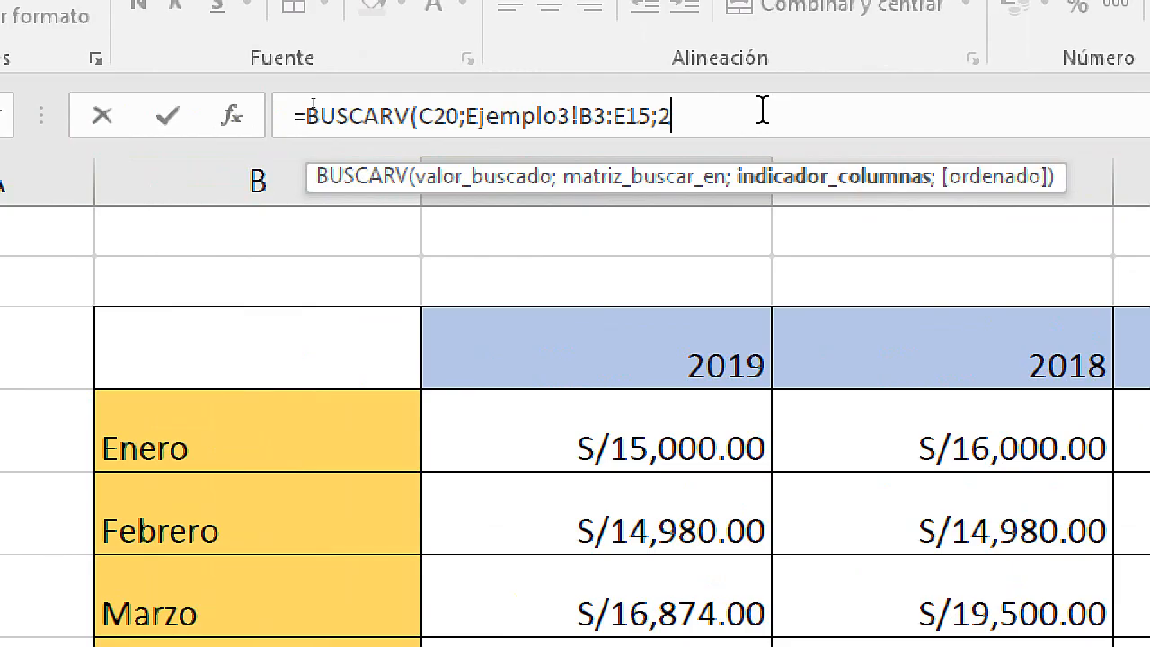
text(;fal)
key(Tab)
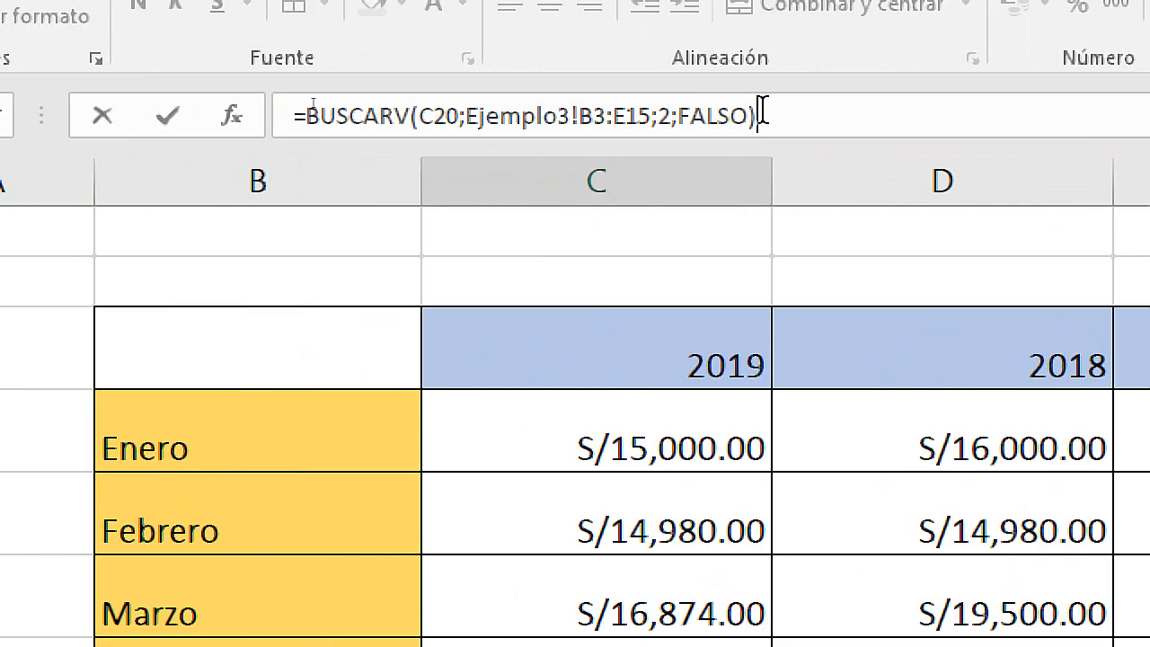
key(Return)
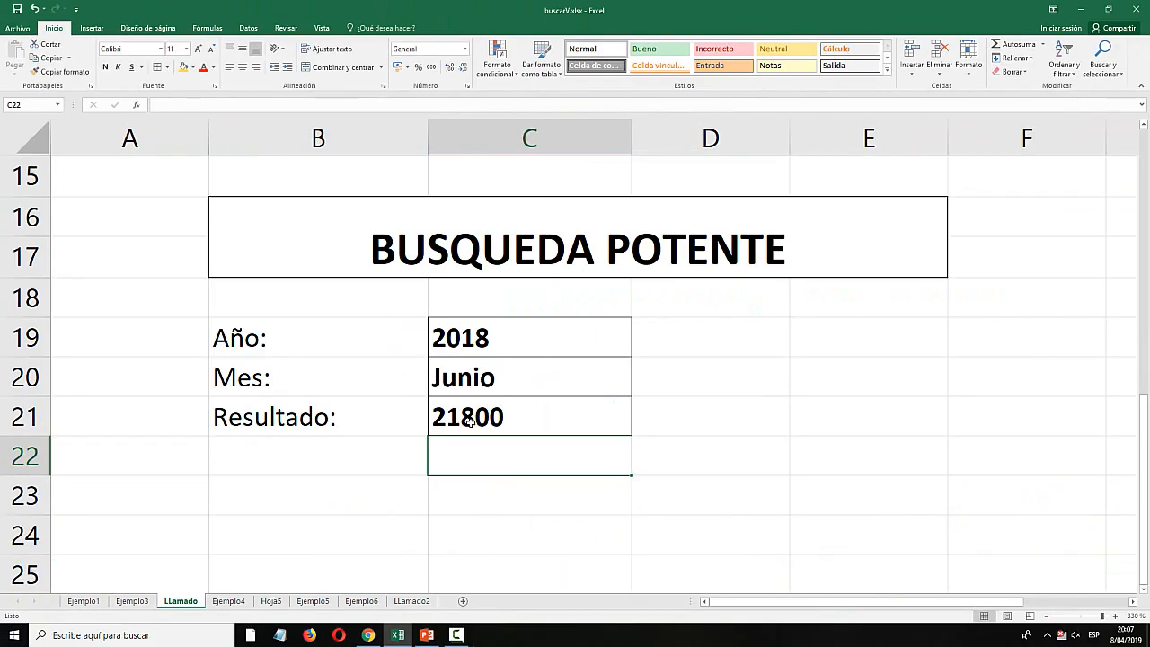
Apply the Moneda number format to the result in C21.
click(468, 421)
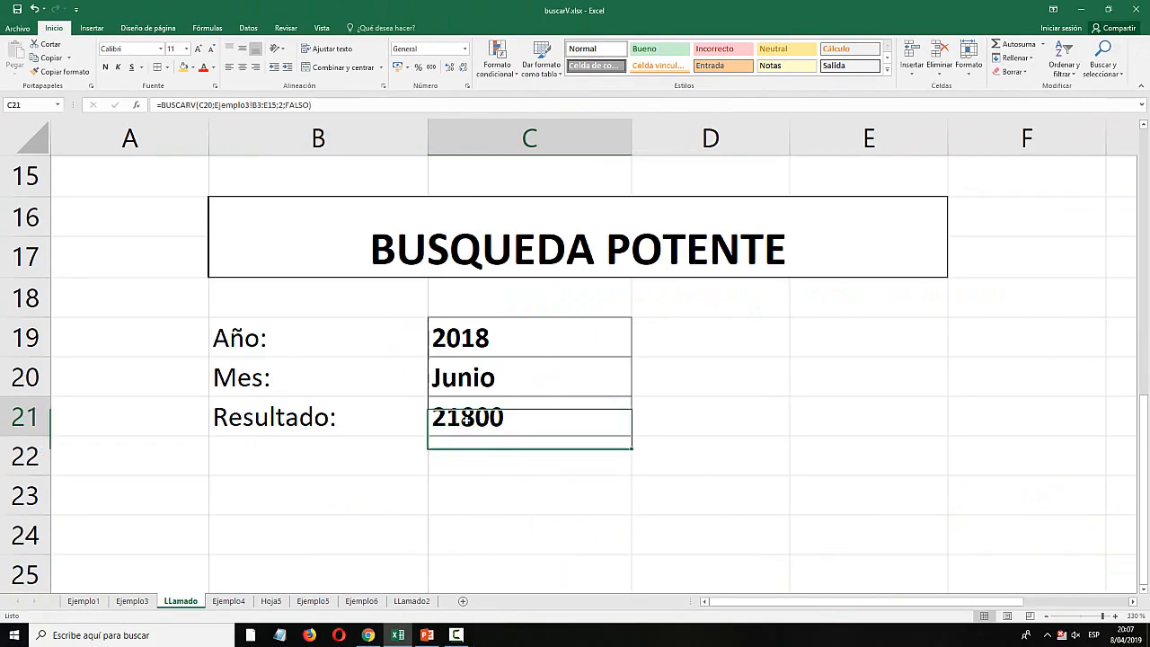
click(465, 48)
click(443, 135)
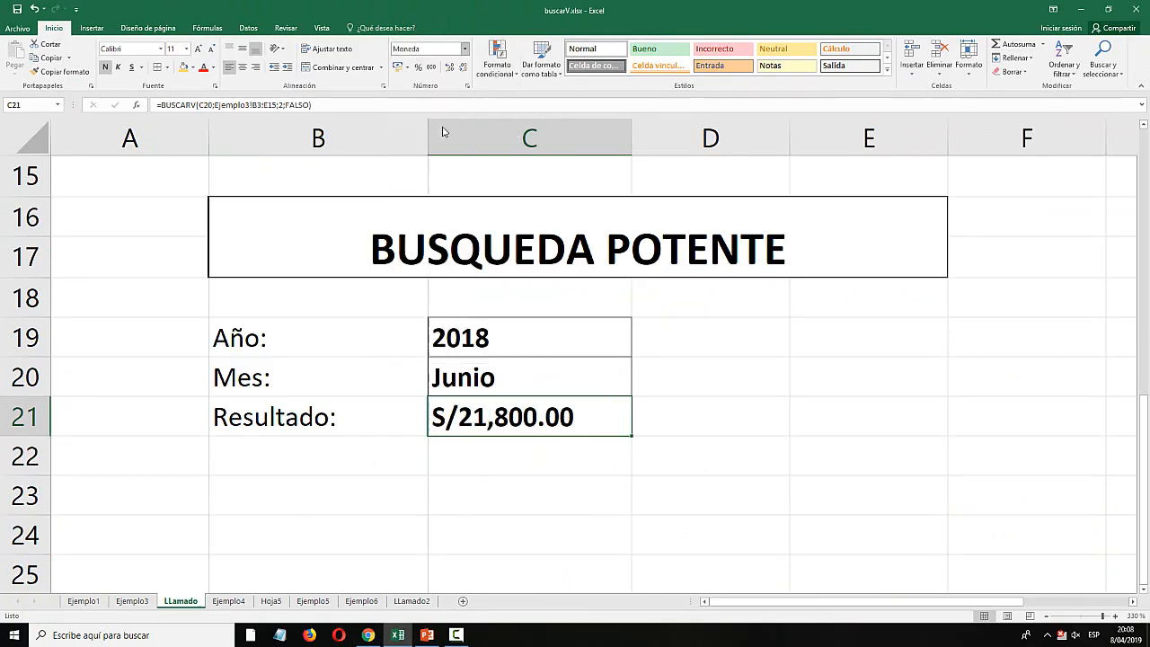
Test the lookup by choosing Julio, Octubre and finally Noviembre from the month drop-down list in C20.
click(627, 388)
click(637, 390)
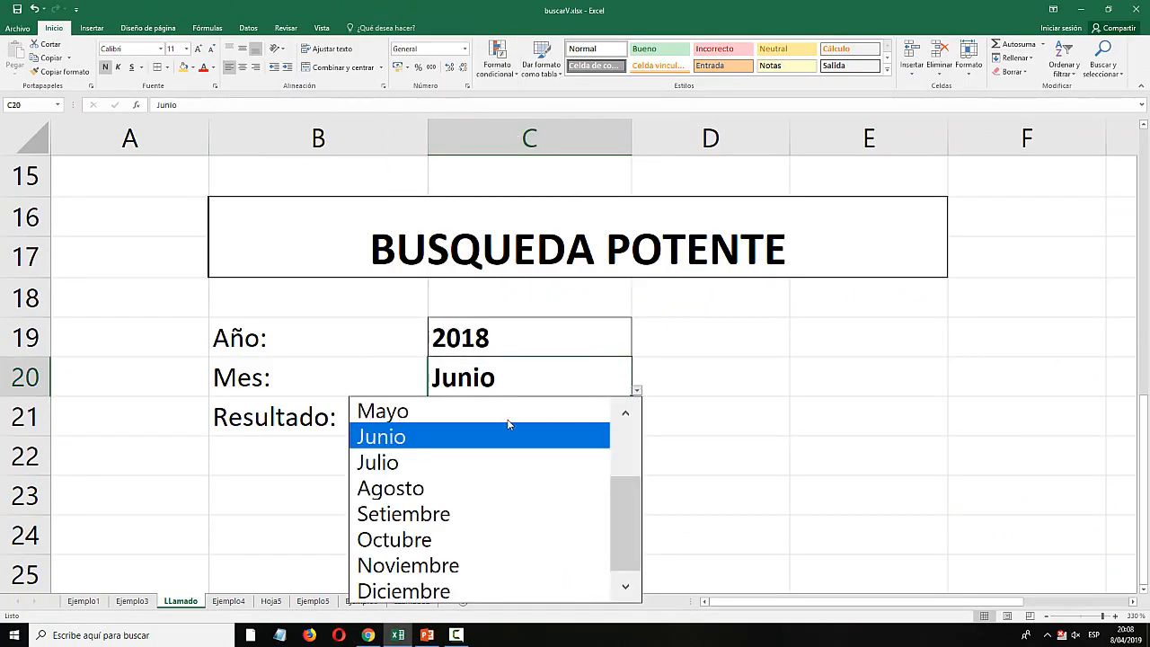
click(479, 460)
click(638, 393)
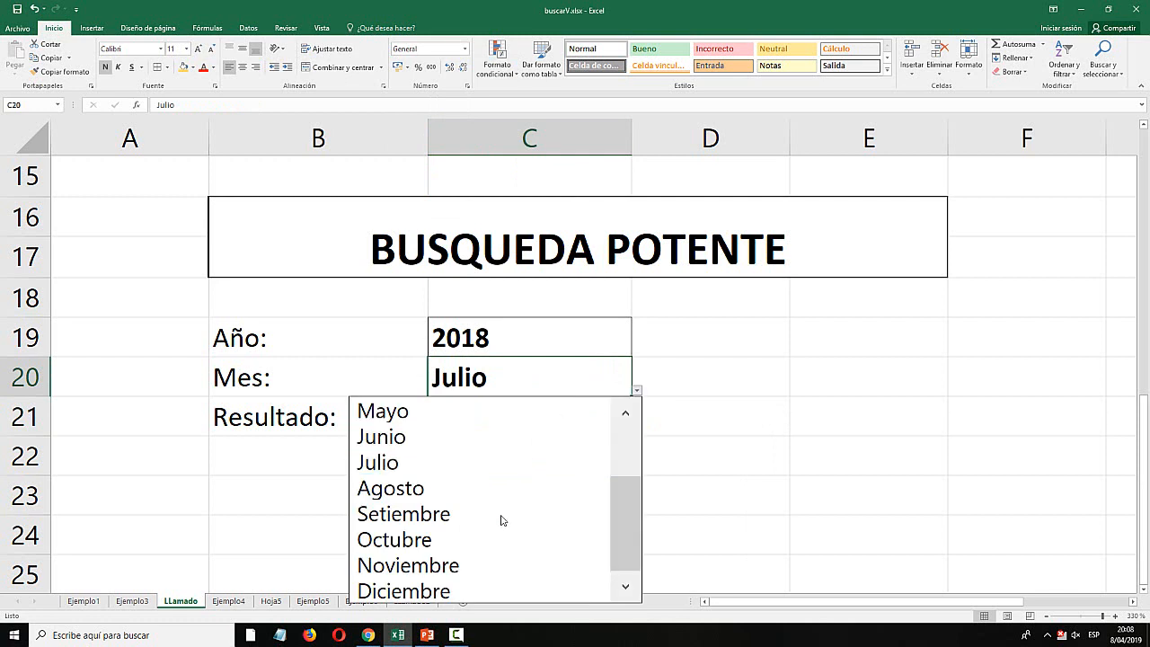
click(485, 539)
click(636, 392)
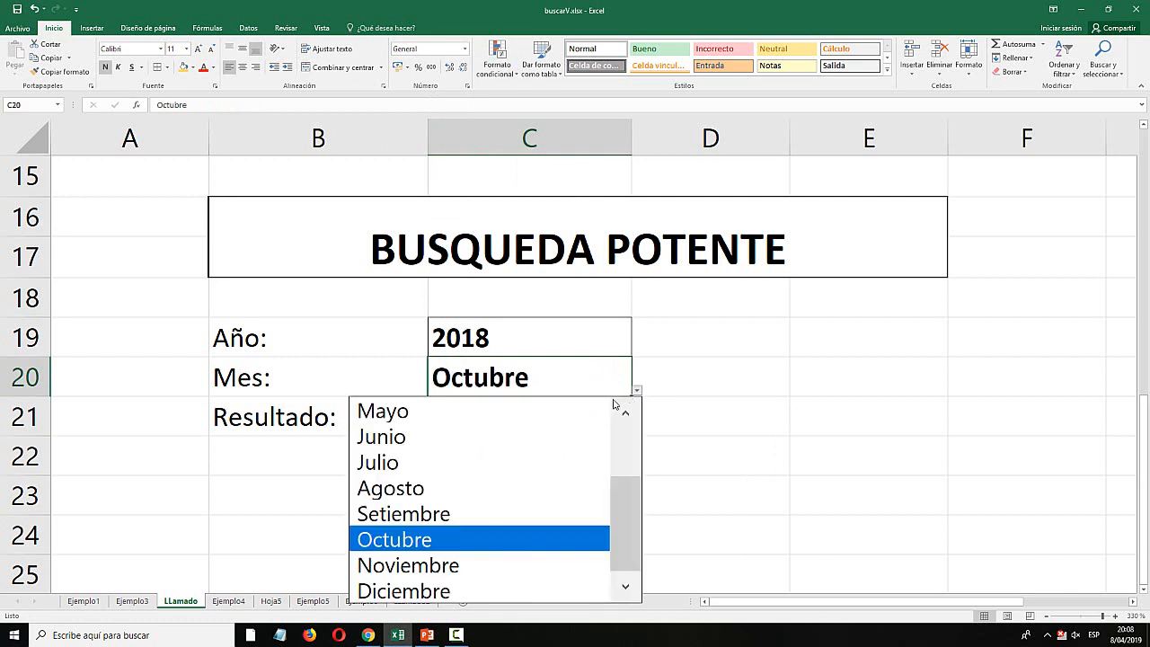
click(472, 563)
Choose 2019 from the year drop-down list in C19.
click(560, 343)
click(636, 351)
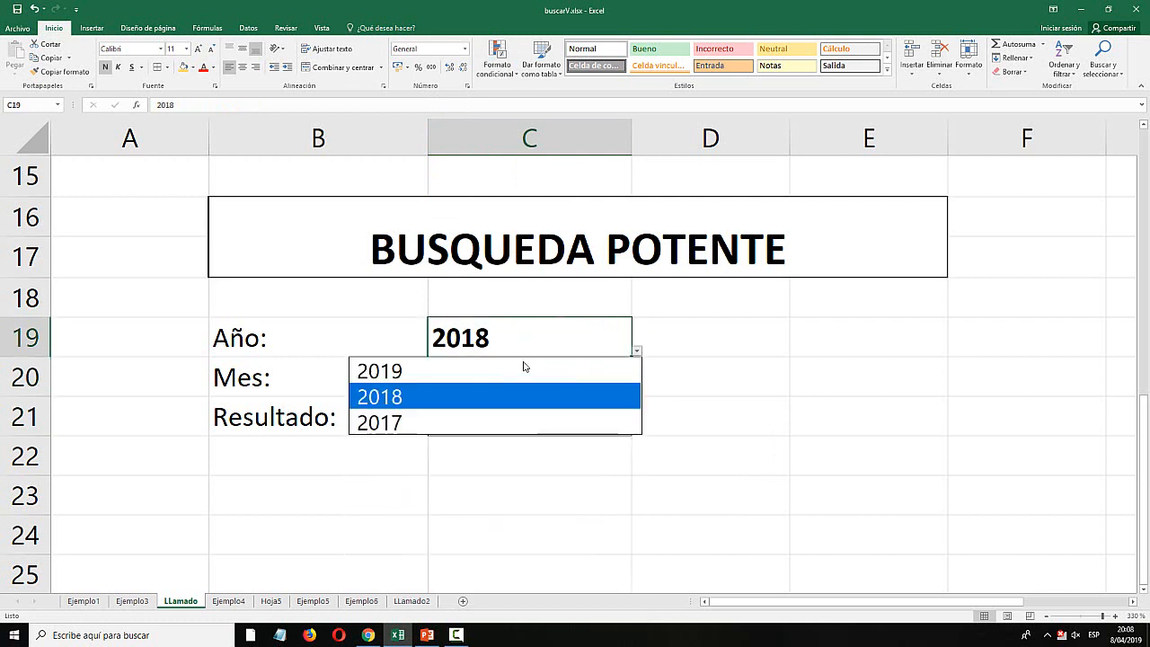
click(487, 370)
Insert three blank rows between the Mes and Resultado rows.
right_click(33, 411)
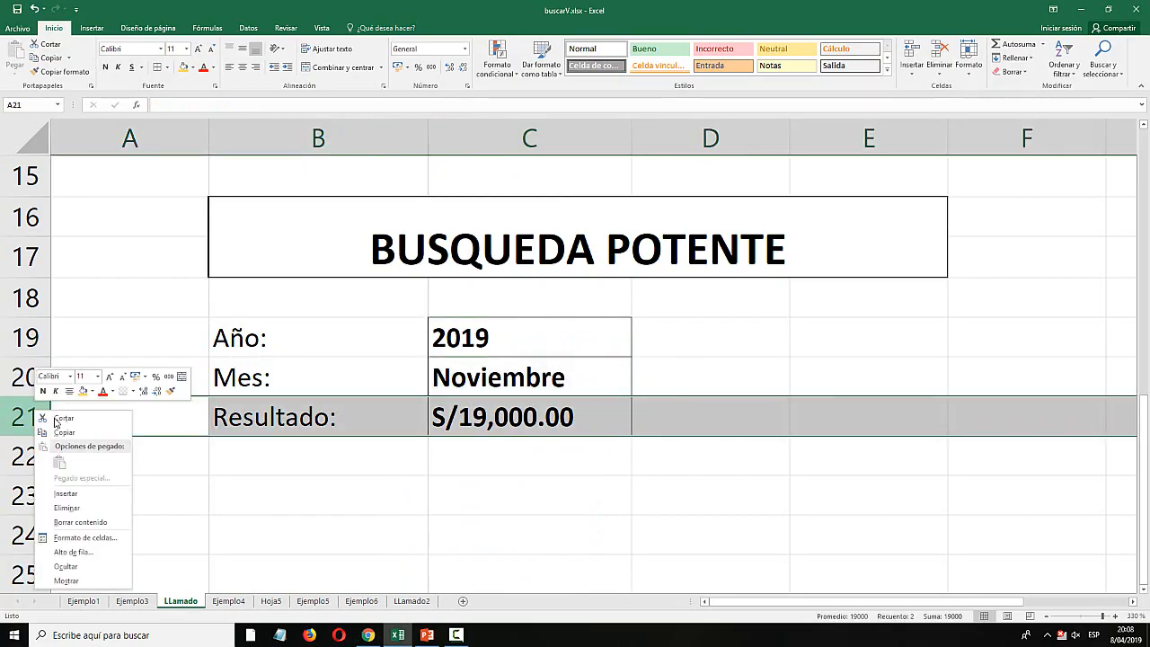
click(65, 494)
right_click(25, 417)
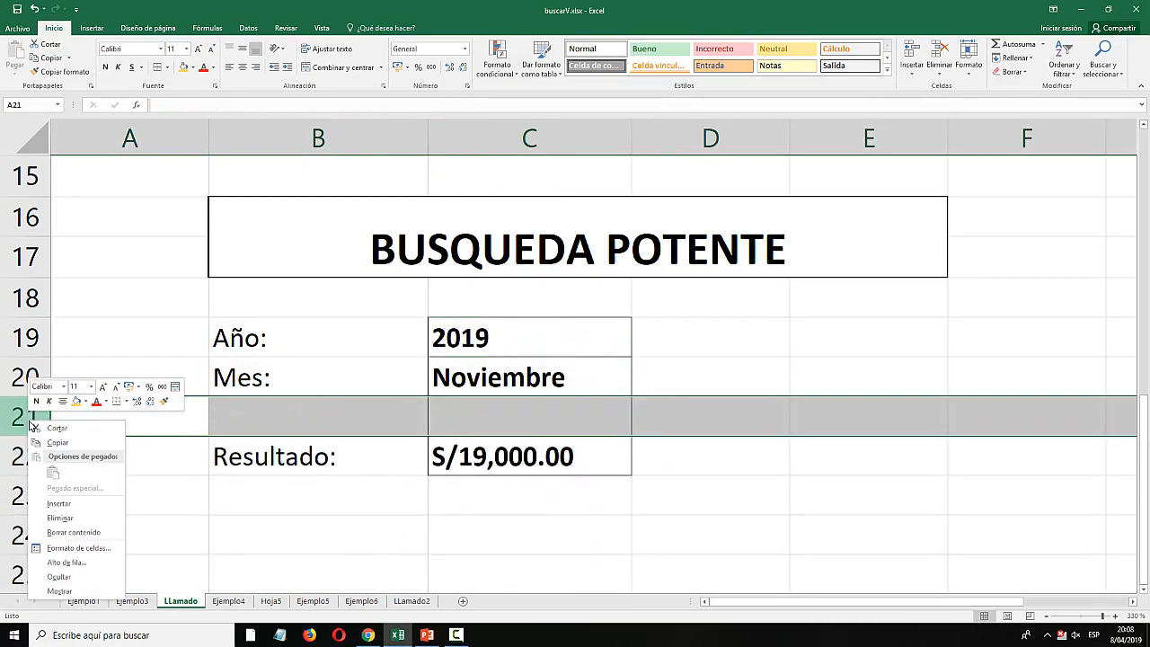
click(60, 501)
right_click(34, 431)
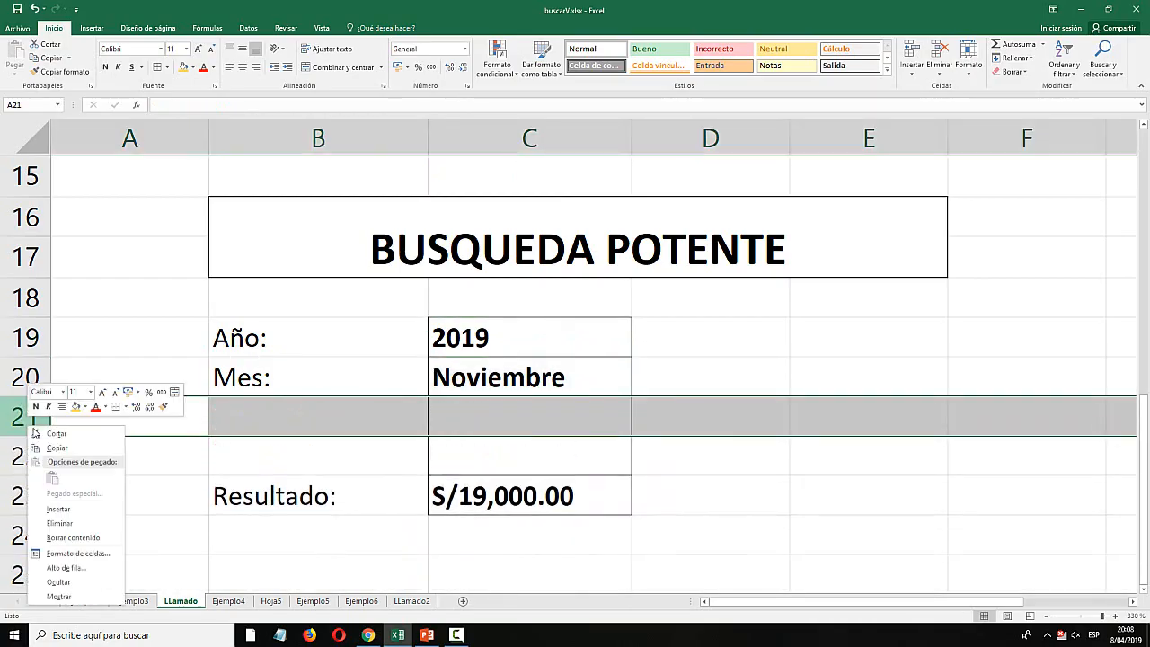
click(58, 509)
Test the lookup by choosing 2018, 2017 and finally 2019 from the year drop-down list in C19.
click(539, 376)
click(637, 392)
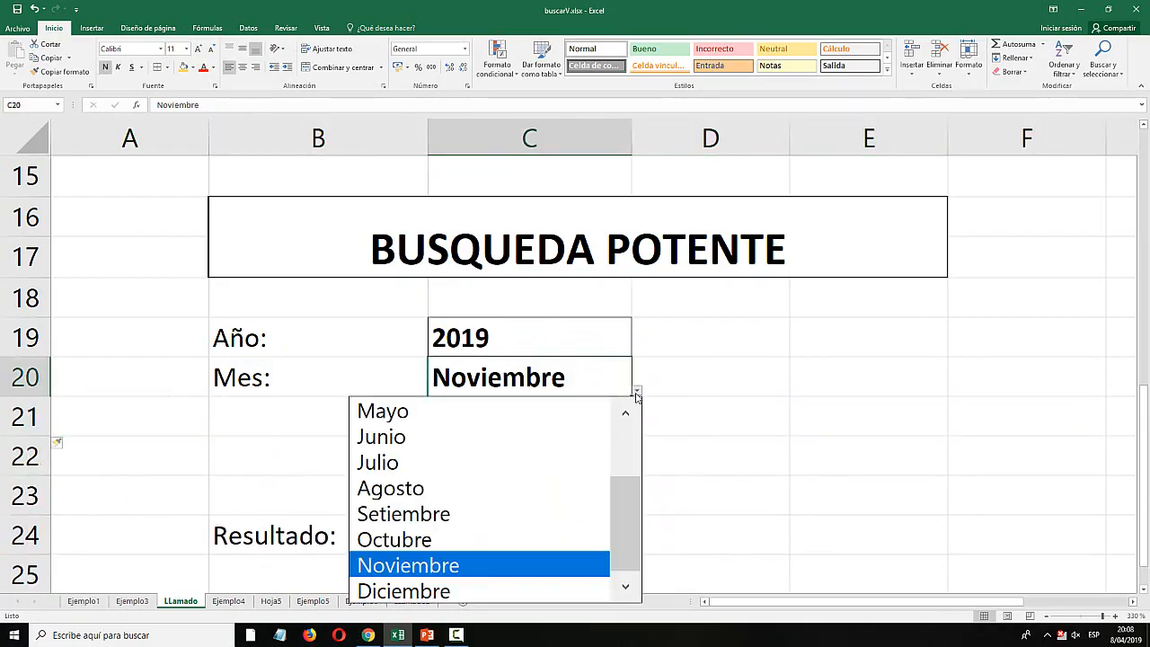
click(627, 340)
click(637, 351)
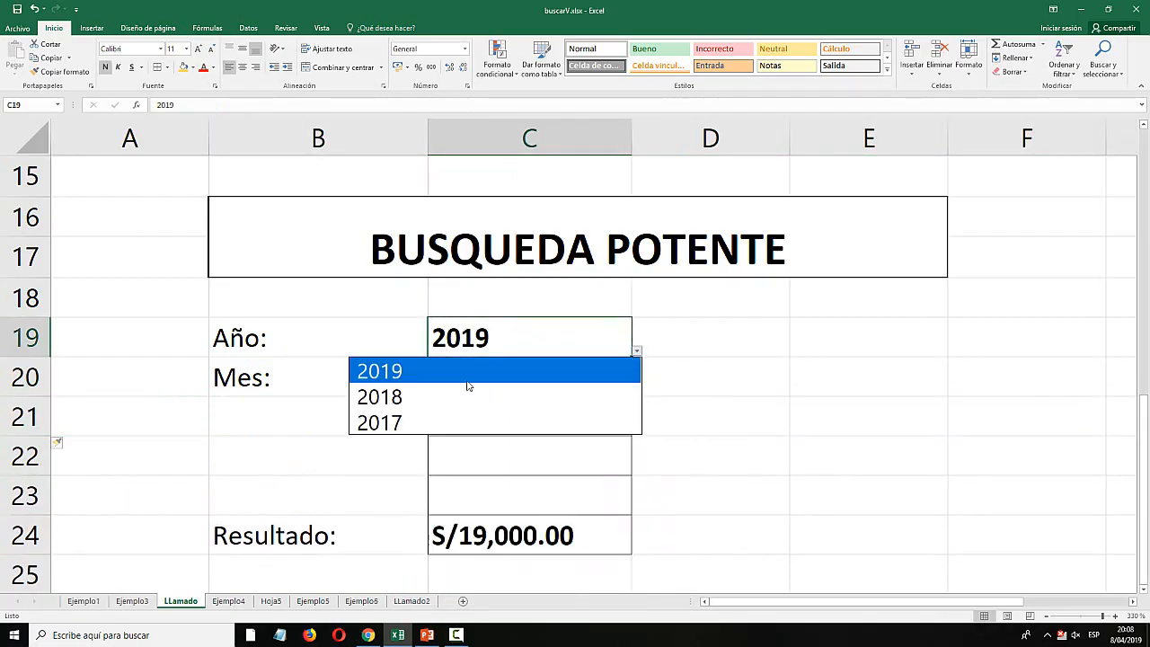
click(513, 396)
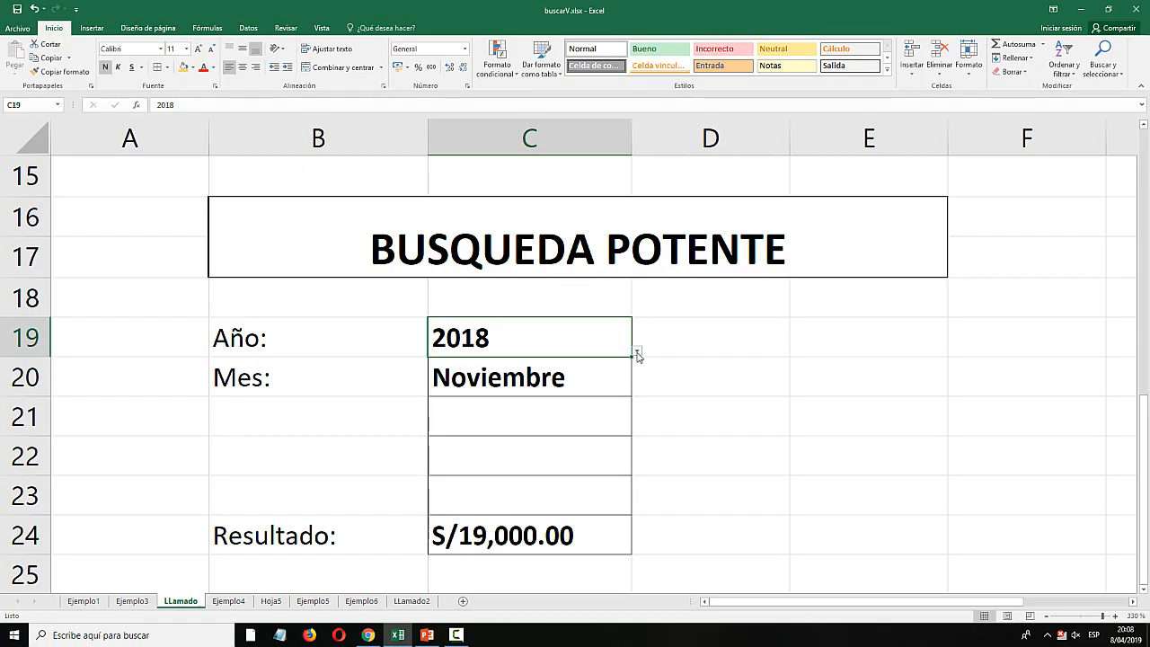
click(637, 353)
click(493, 410)
click(638, 352)
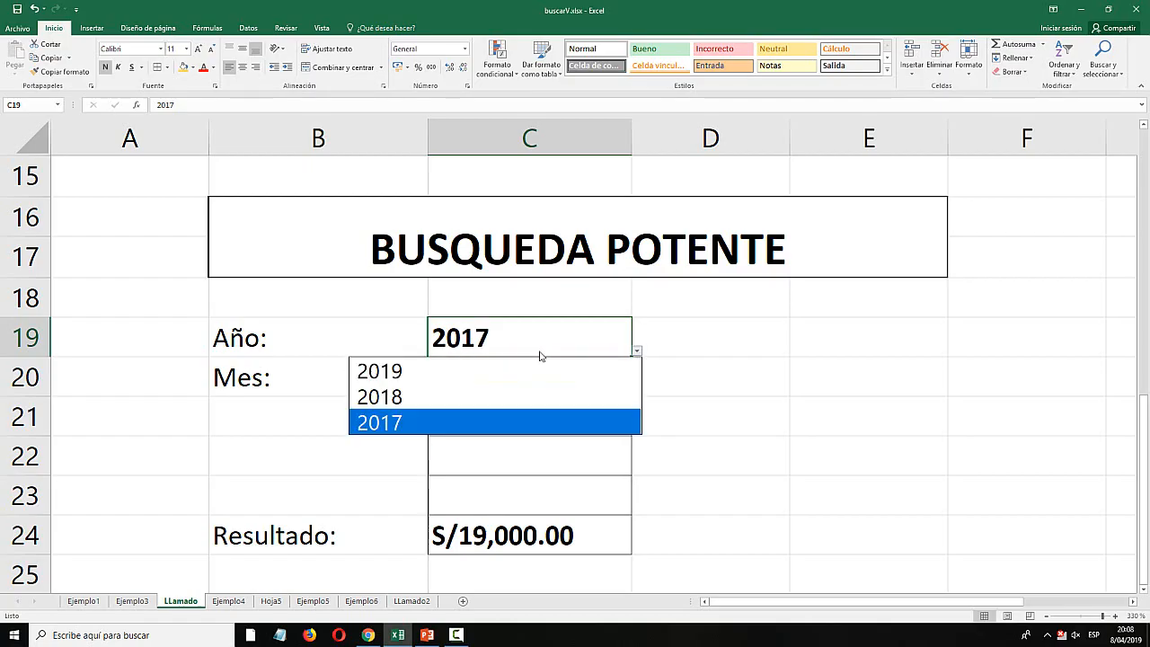
click(540, 368)
click(746, 384)
click(726, 409)
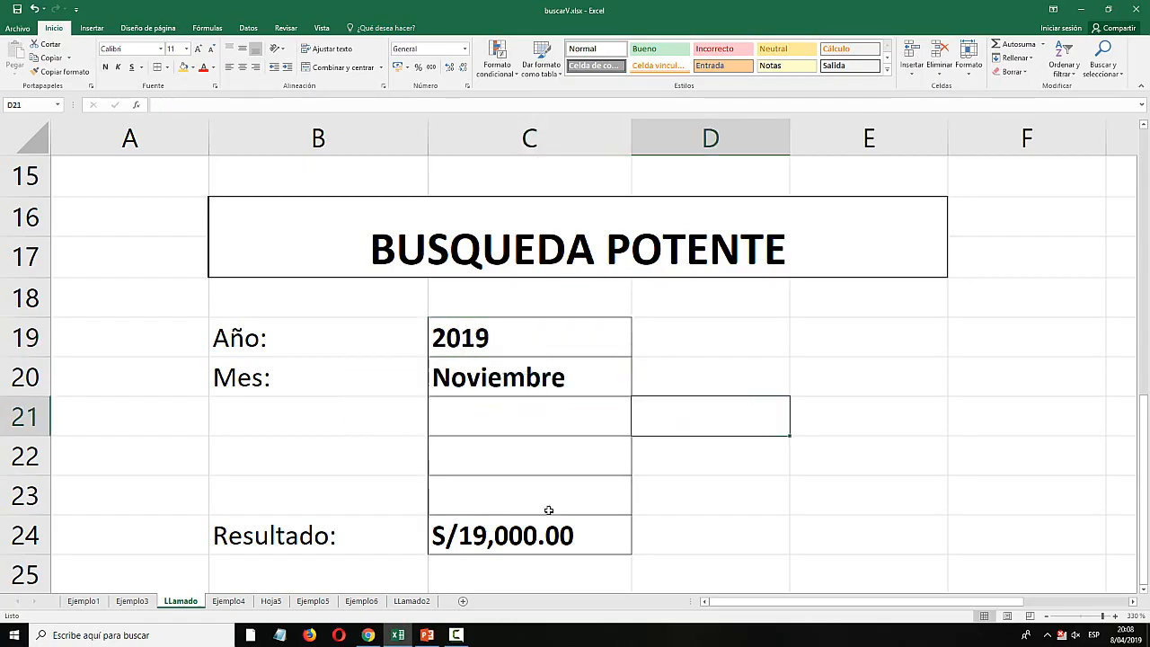
Examine the column index argument in the BUSCARV formula in C24, leaving the formula unedited.
double_click(530, 534)
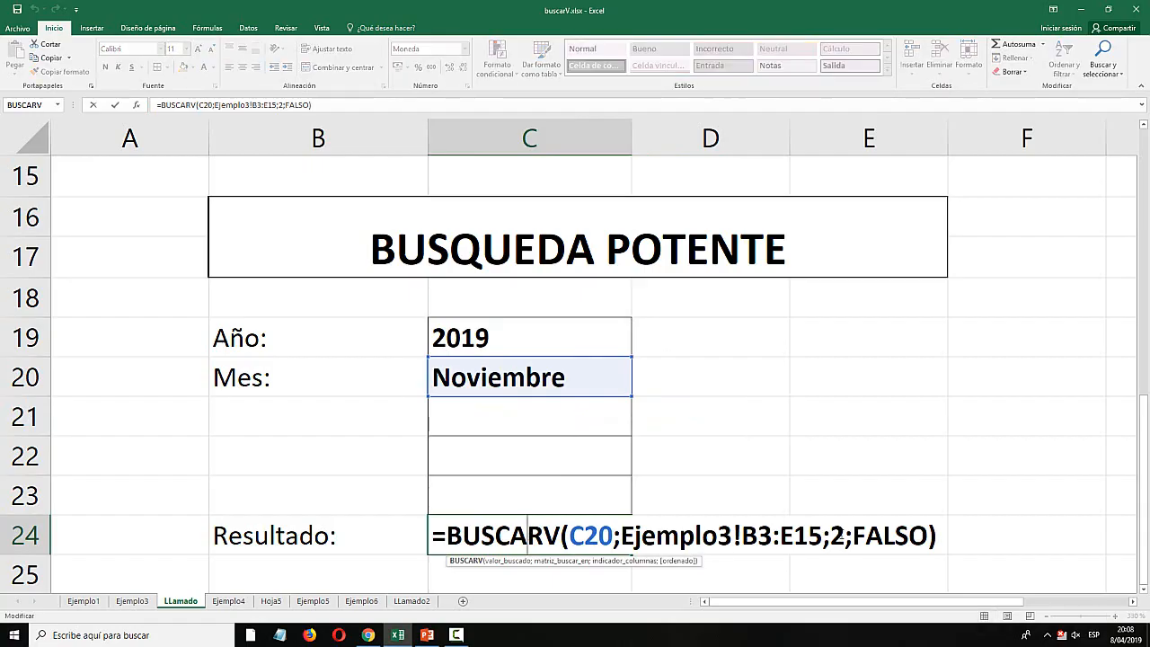
double_click(837, 536)
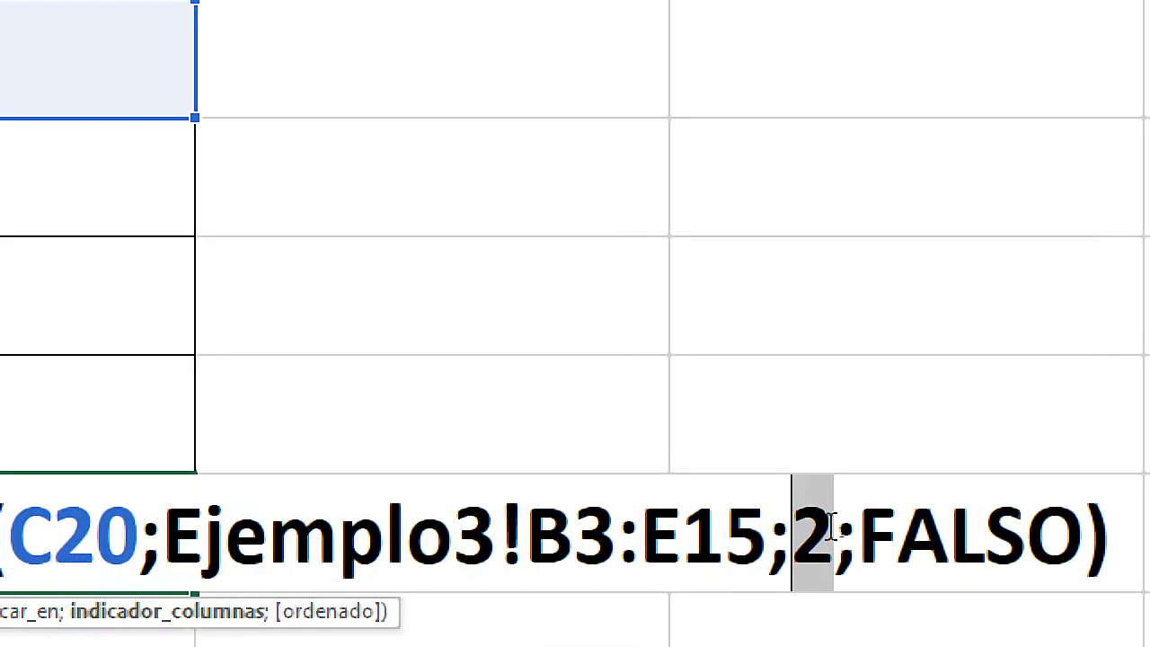
click(838, 533)
drag(844, 534, 832, 533)
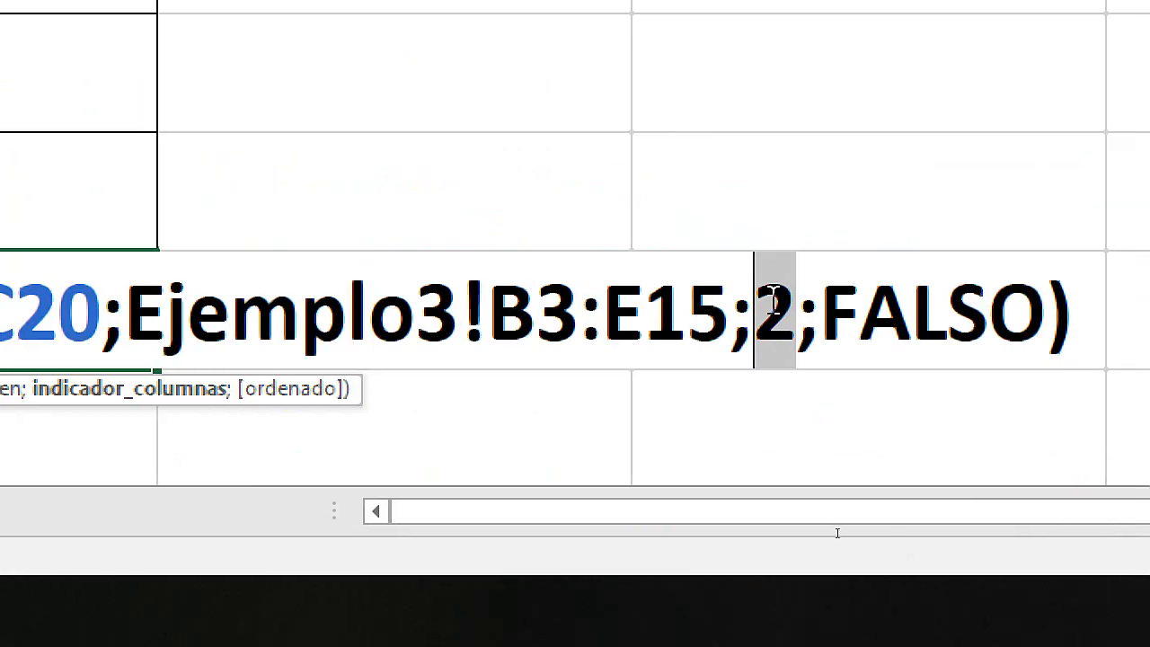
click(791, 308)
drag(803, 313, 741, 299)
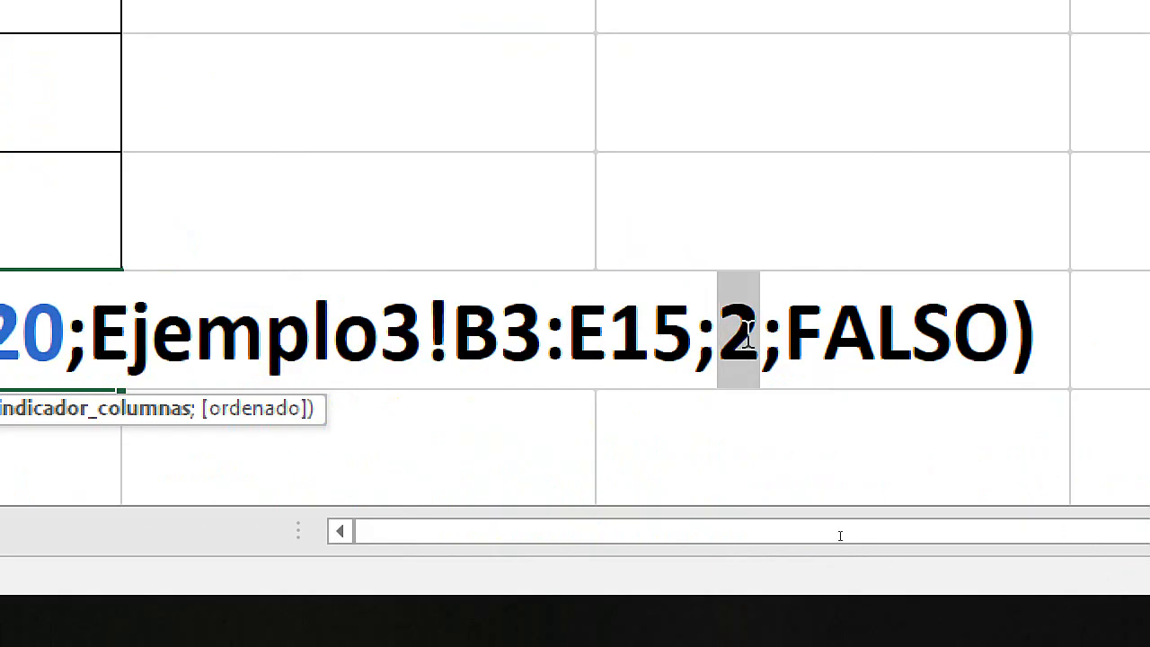
click(747, 334)
drag(762, 333, 740, 334)
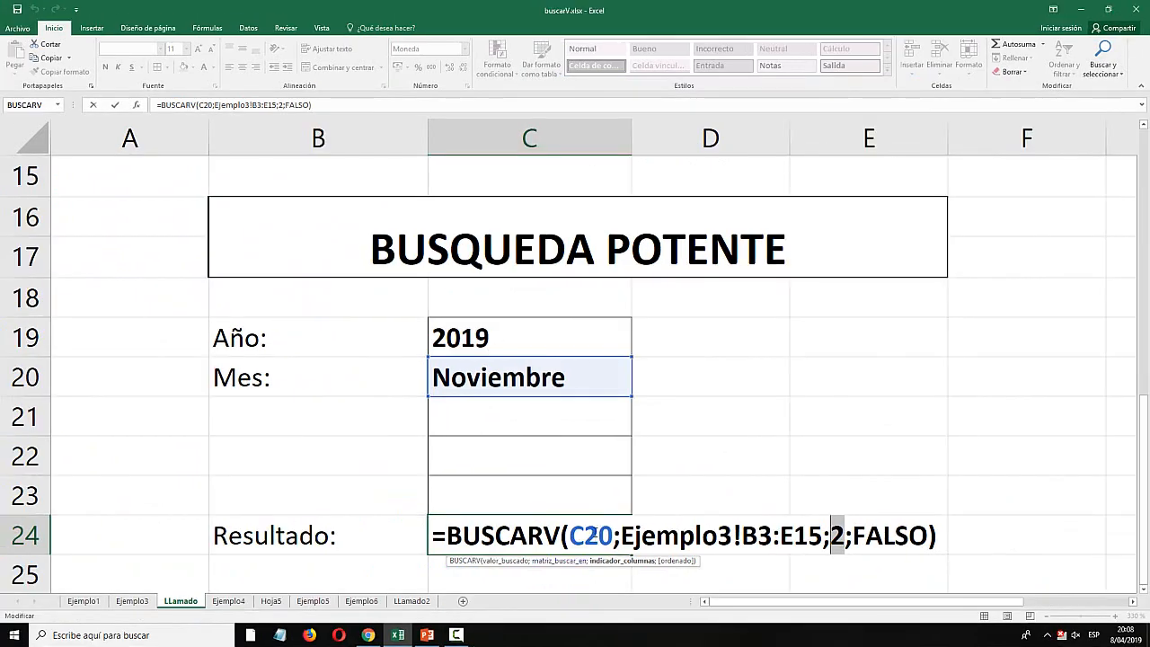
key(Escape)
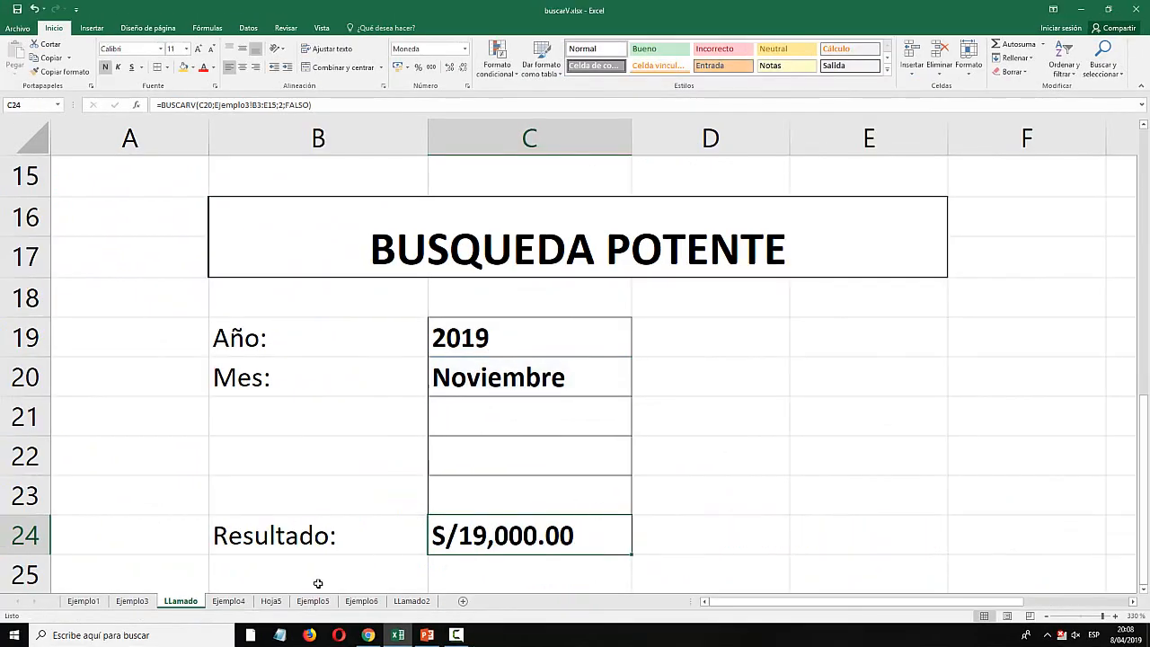
Examine the table range B3:E15 on the Ejemplo3 sheet and how its columns are counted.
click(134, 601)
click(386, 299)
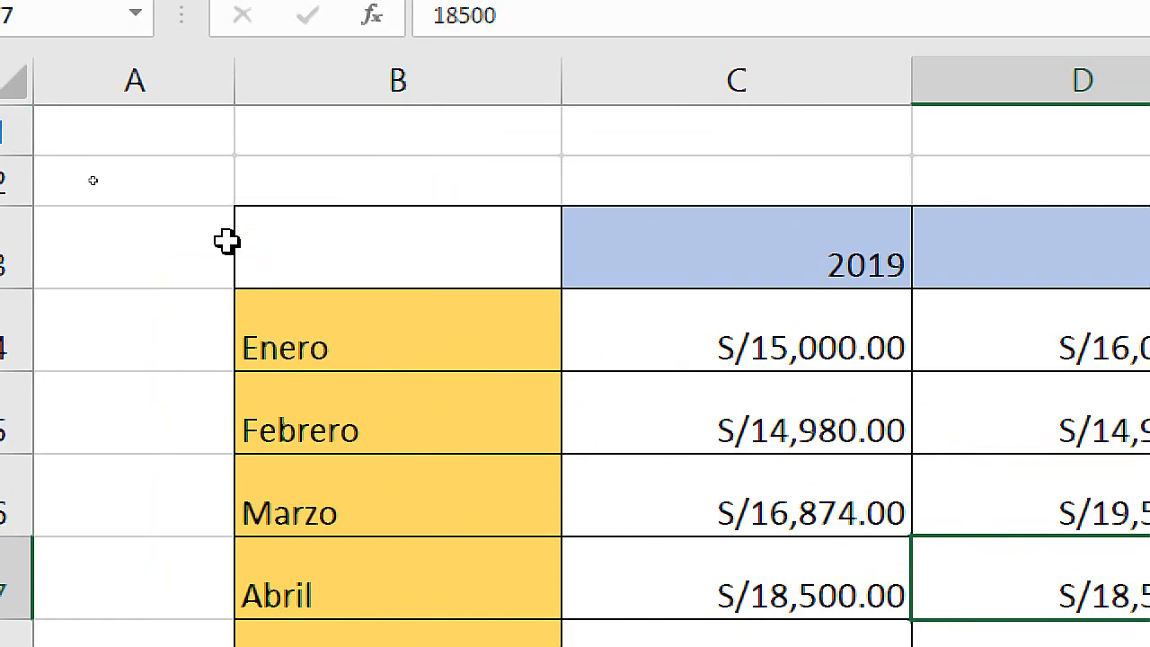
click(98, 174)
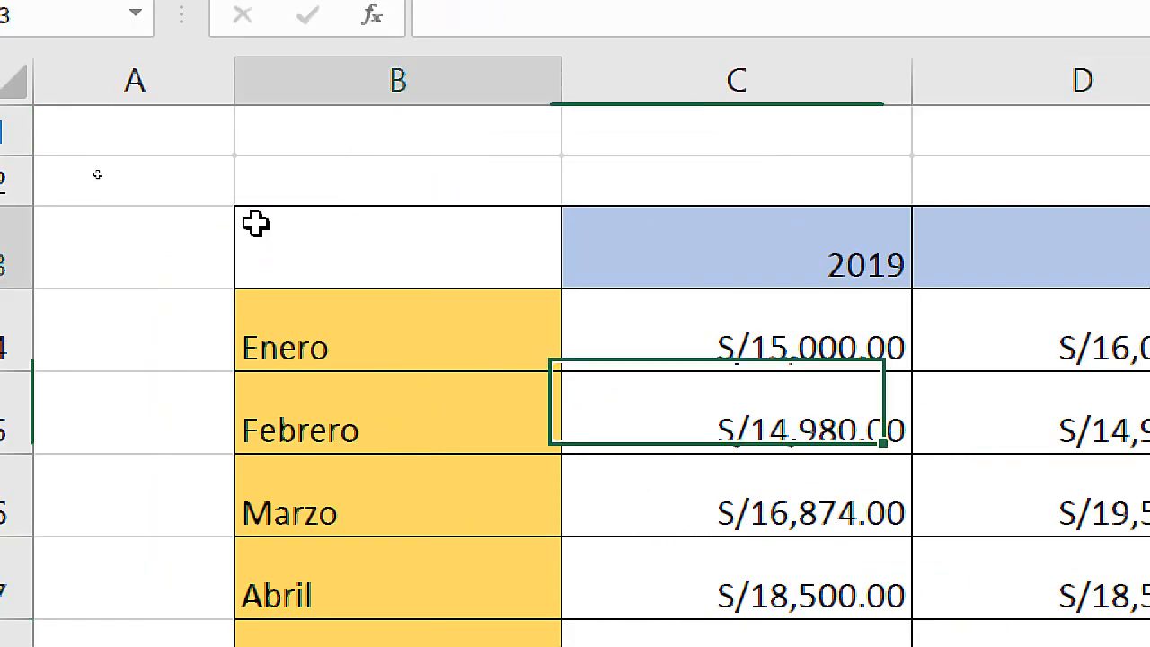
drag(255, 224, 1149, 646)
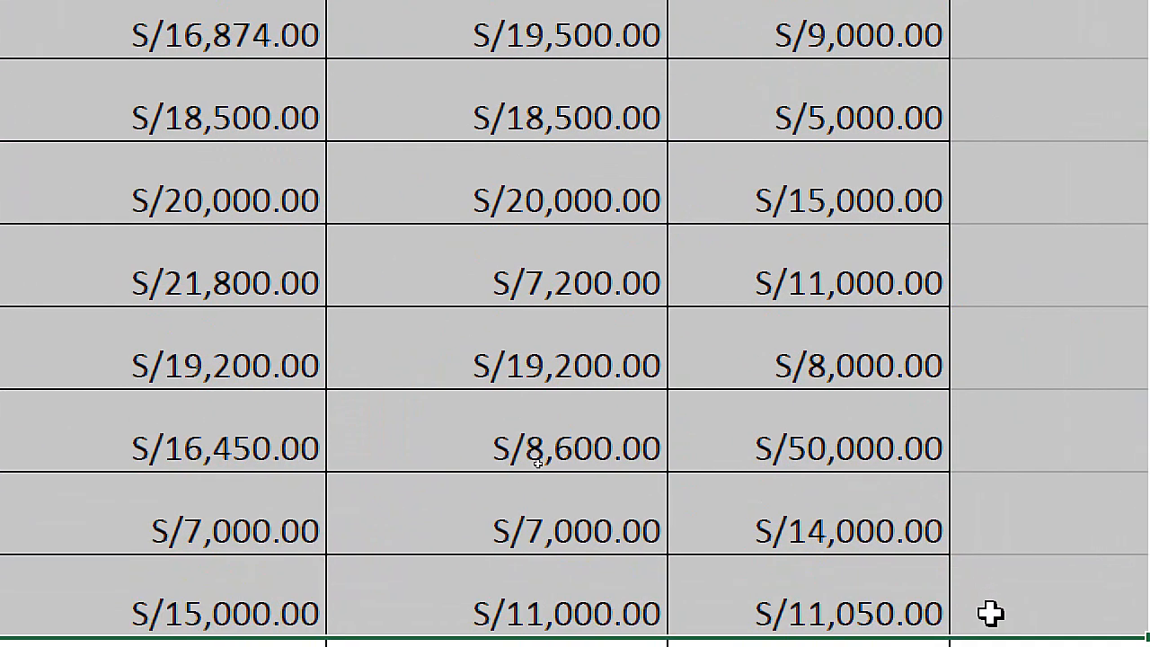
drag(990, 613, 819, 438)
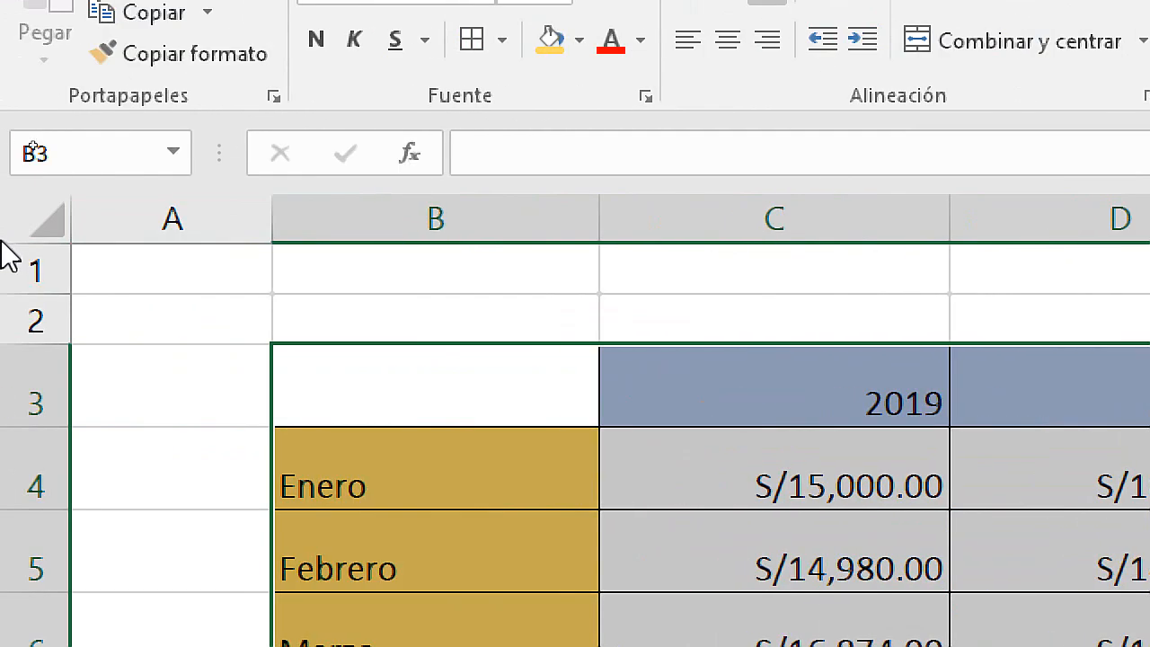
click(237, 371)
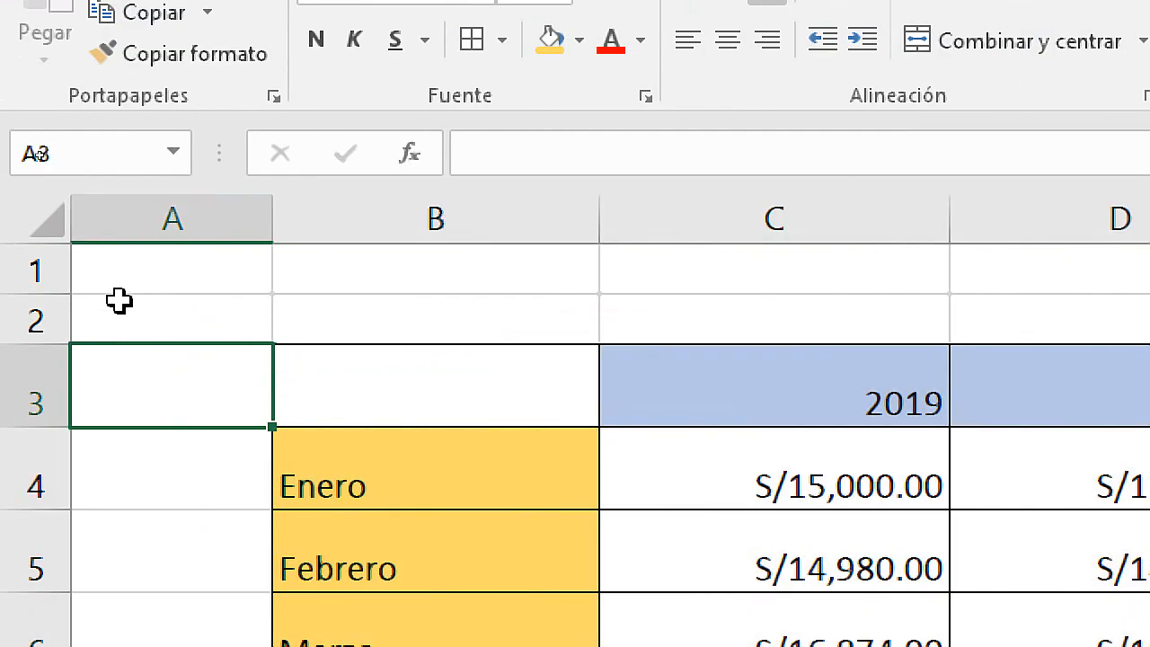
drag(142, 413, 593, 608)
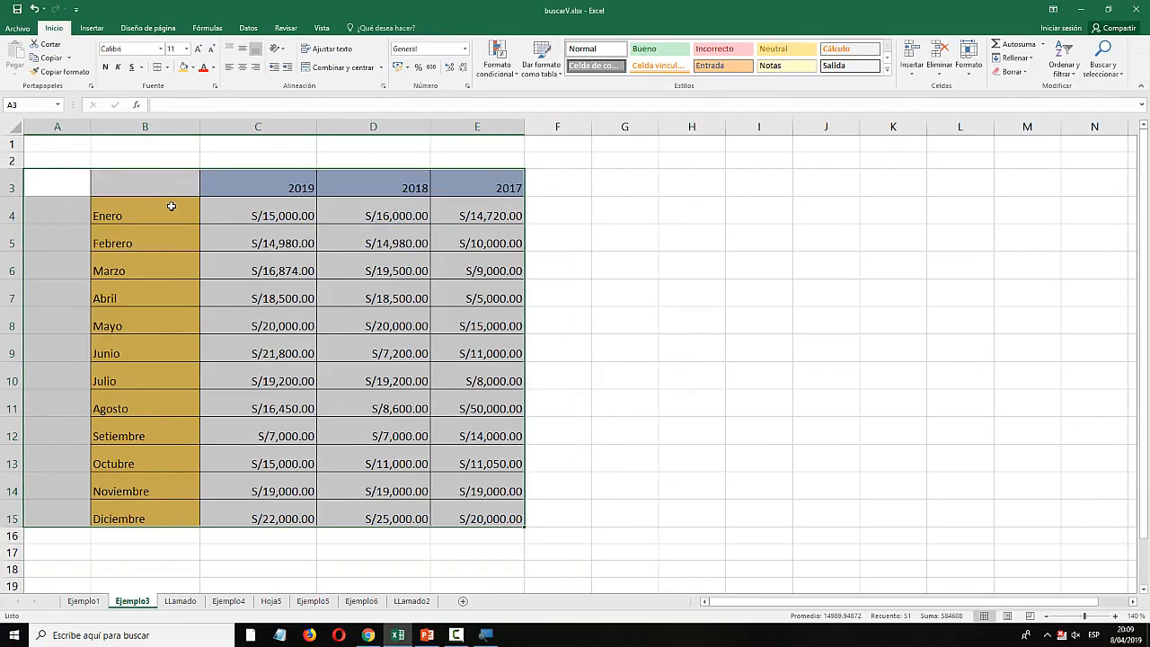
click(799, 480)
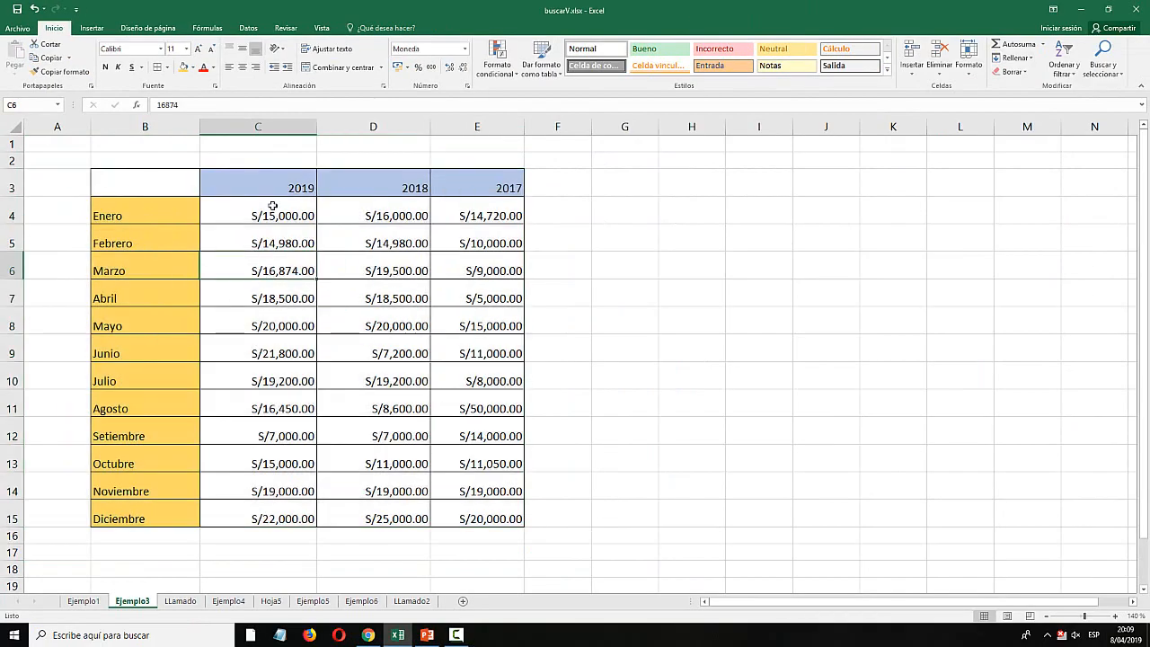
Review the arguments of the BUSCARV formula in C24 on the LLamado sheet in the function arguments dialog.
click(190, 604)
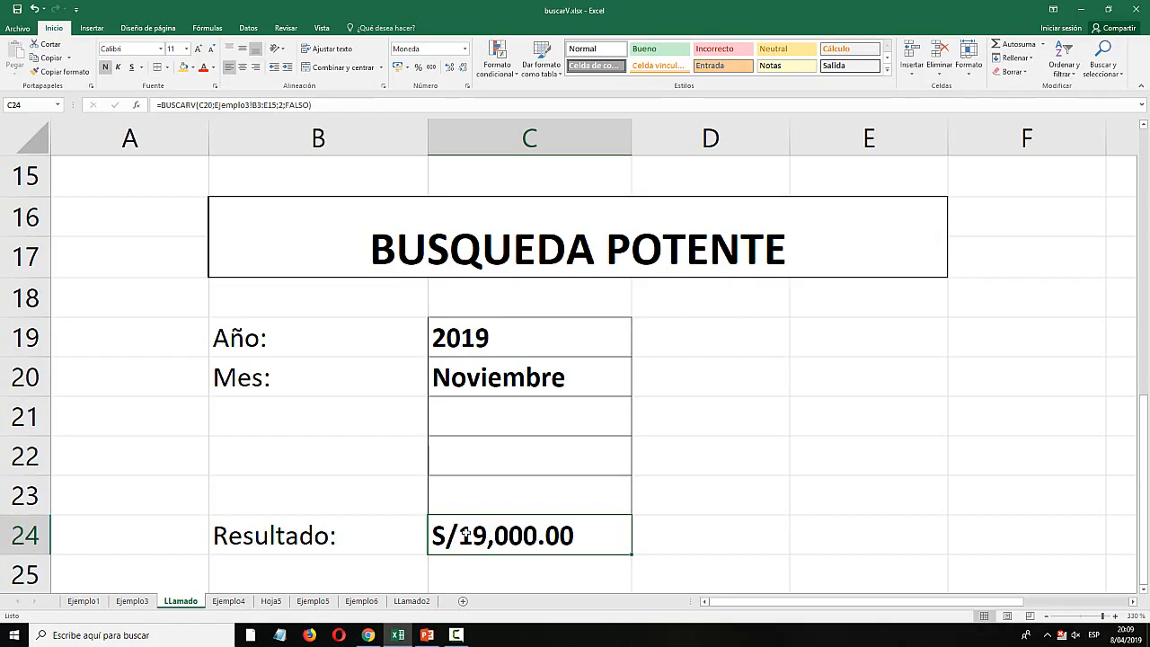
click(668, 510)
click(557, 535)
double_click(528, 537)
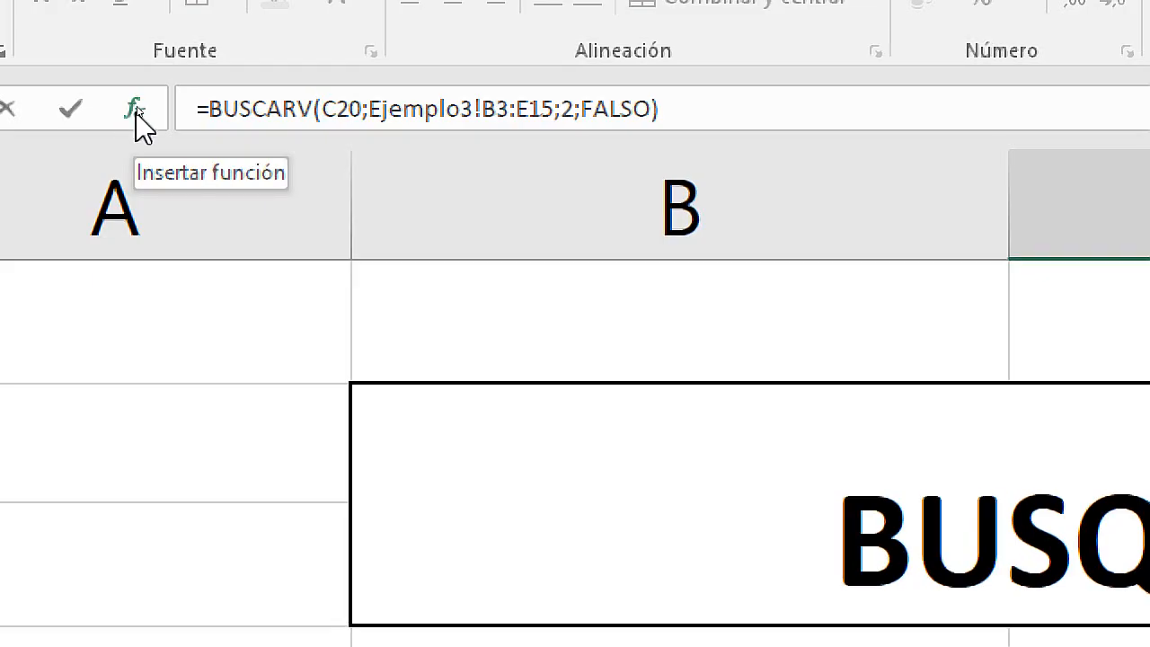
click(135, 108)
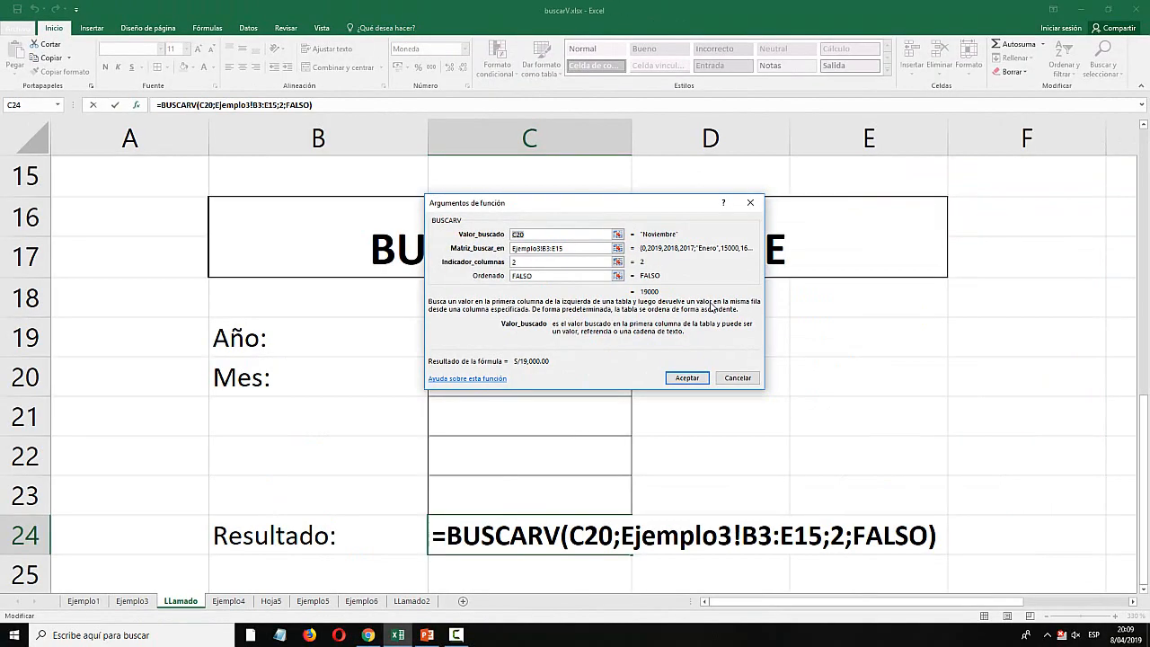
drag(591, 208, 424, 238)
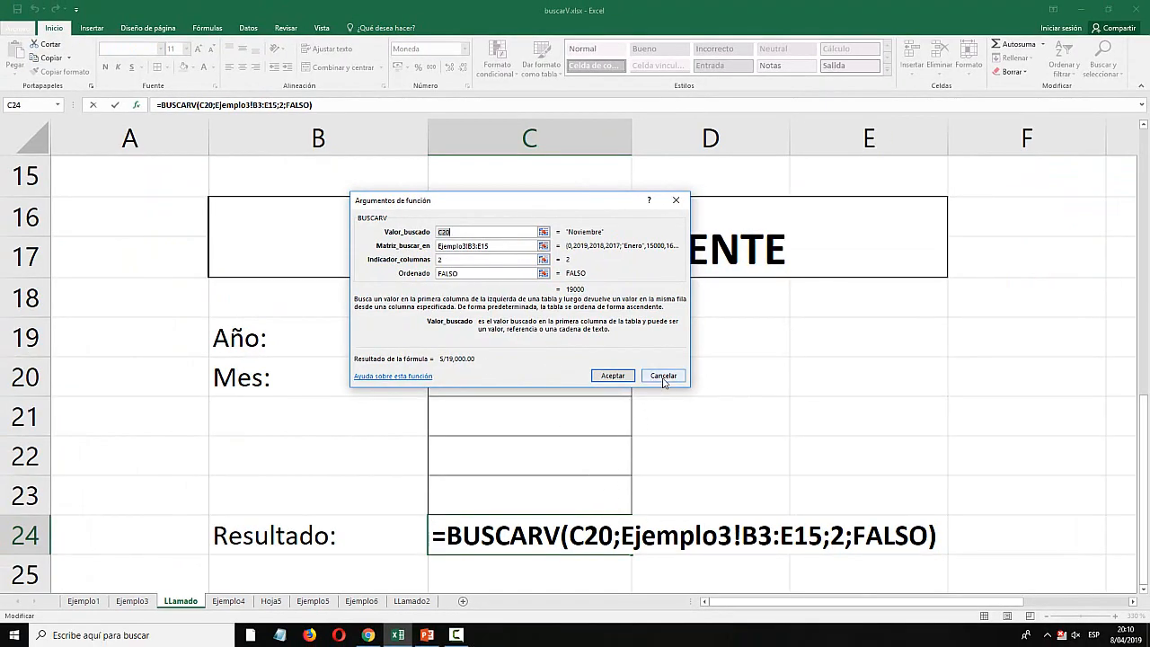
click(613, 375)
Delete the formula in C24 and start a new BUSCARV through the function arguments dialog, with C20 as Valor_buscado.
key(Delete)
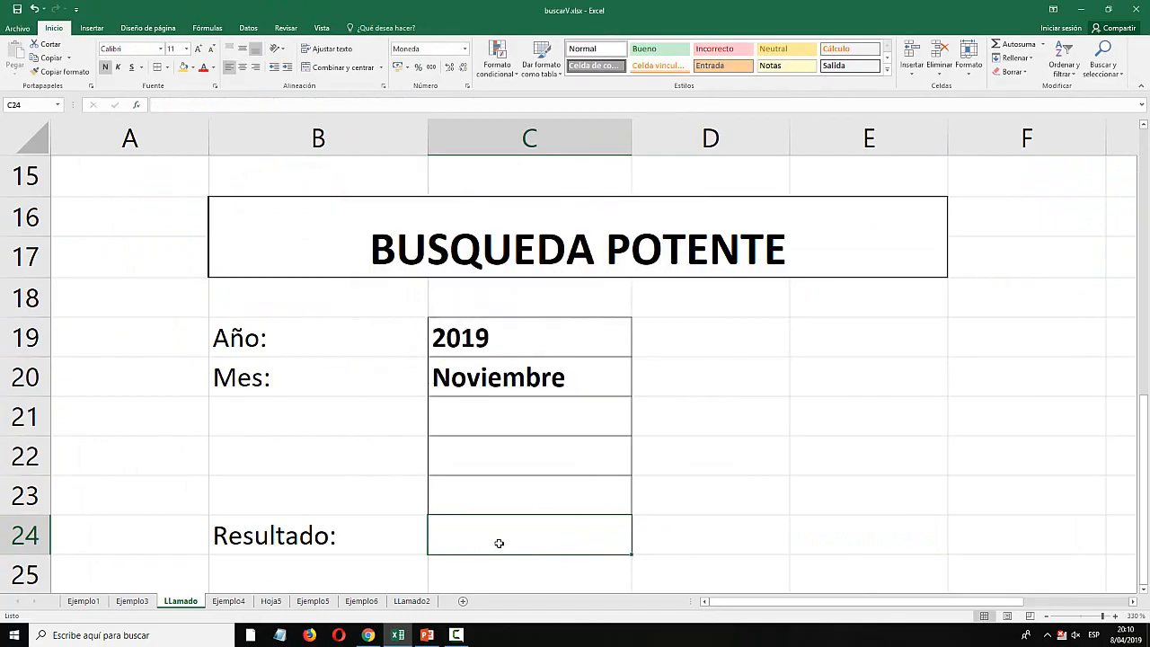
text(=buscarv)
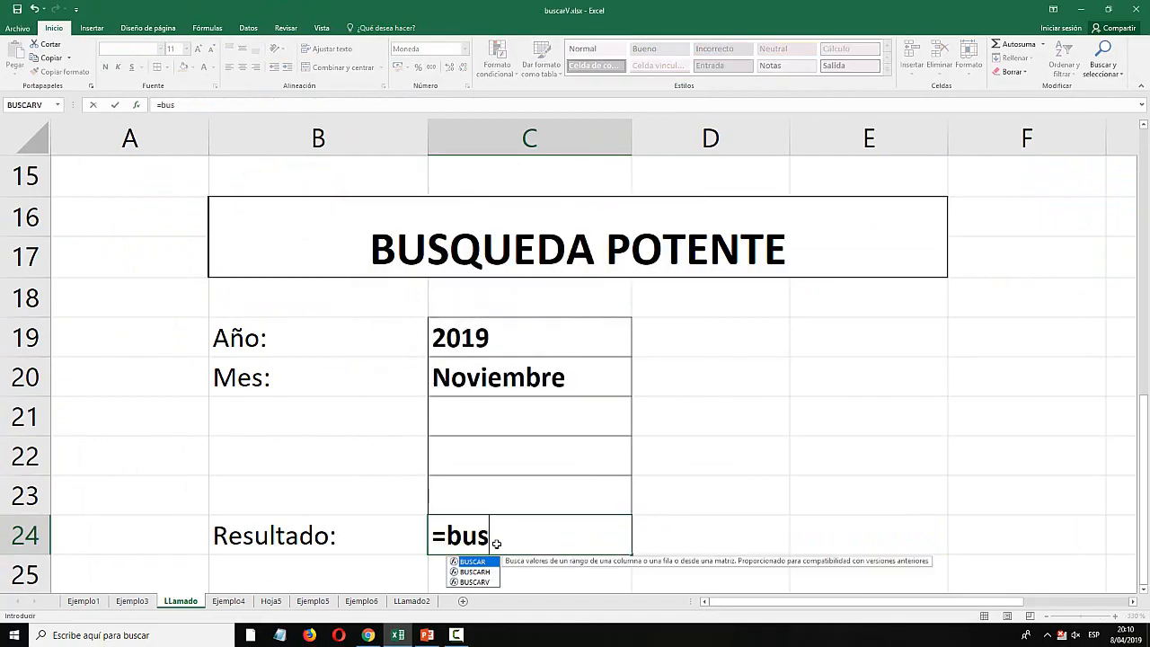
key(Tab)
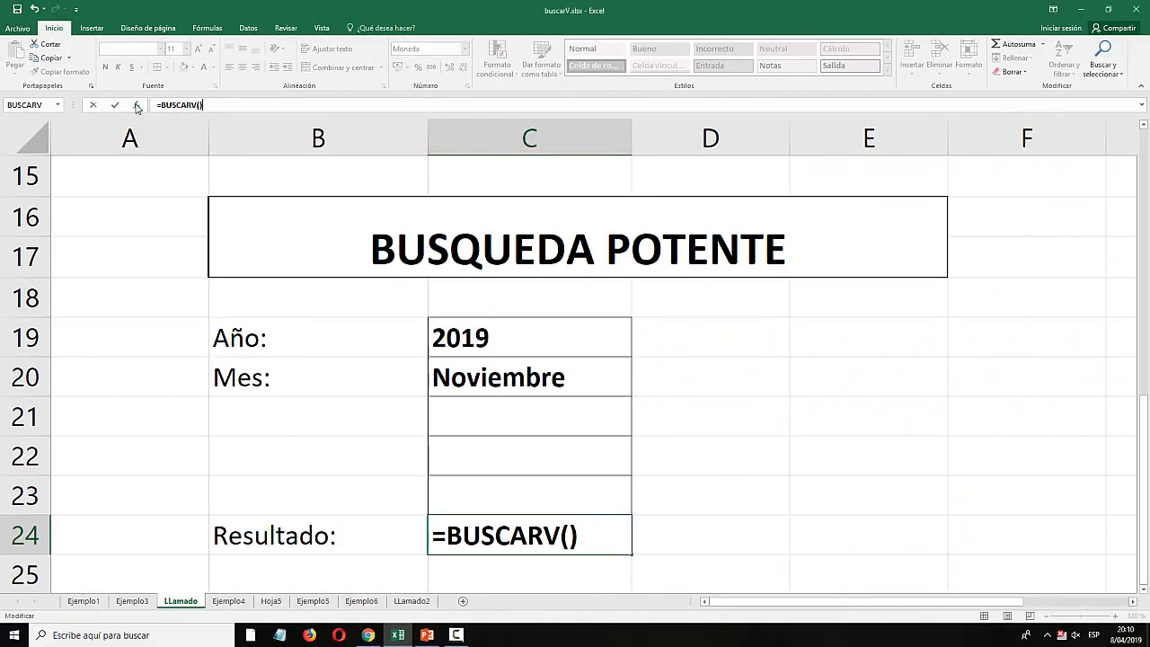
click(141, 109)
drag(464, 205, 567, 289)
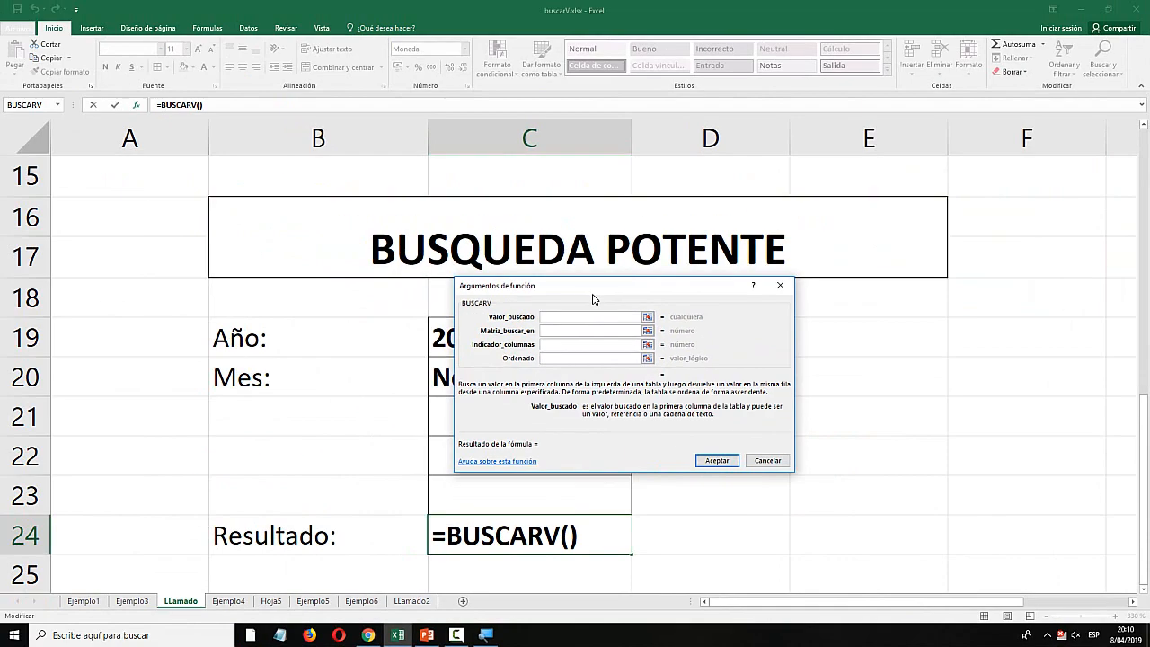
drag(571, 296, 710, 289)
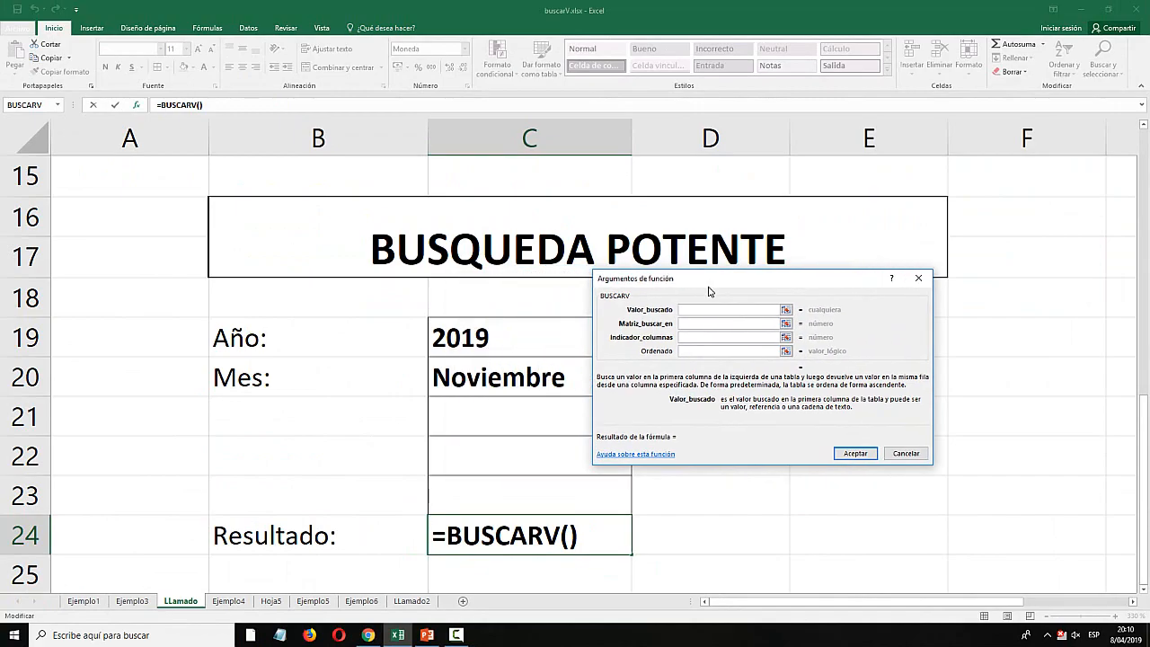
click(786, 310)
click(518, 368)
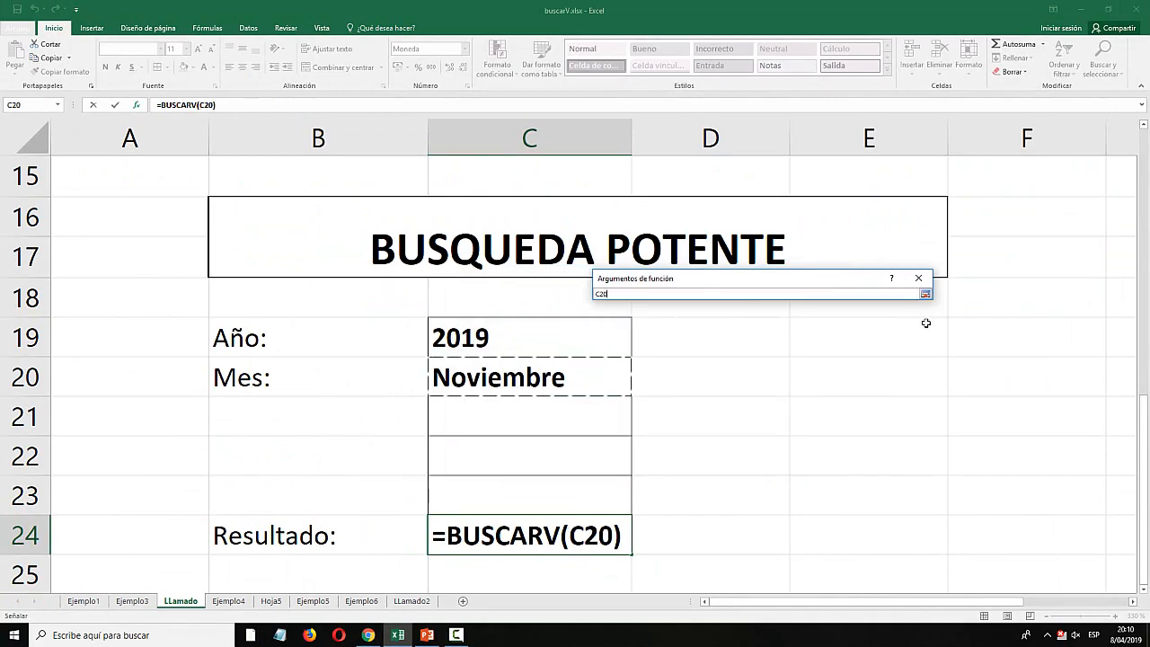
click(925, 294)
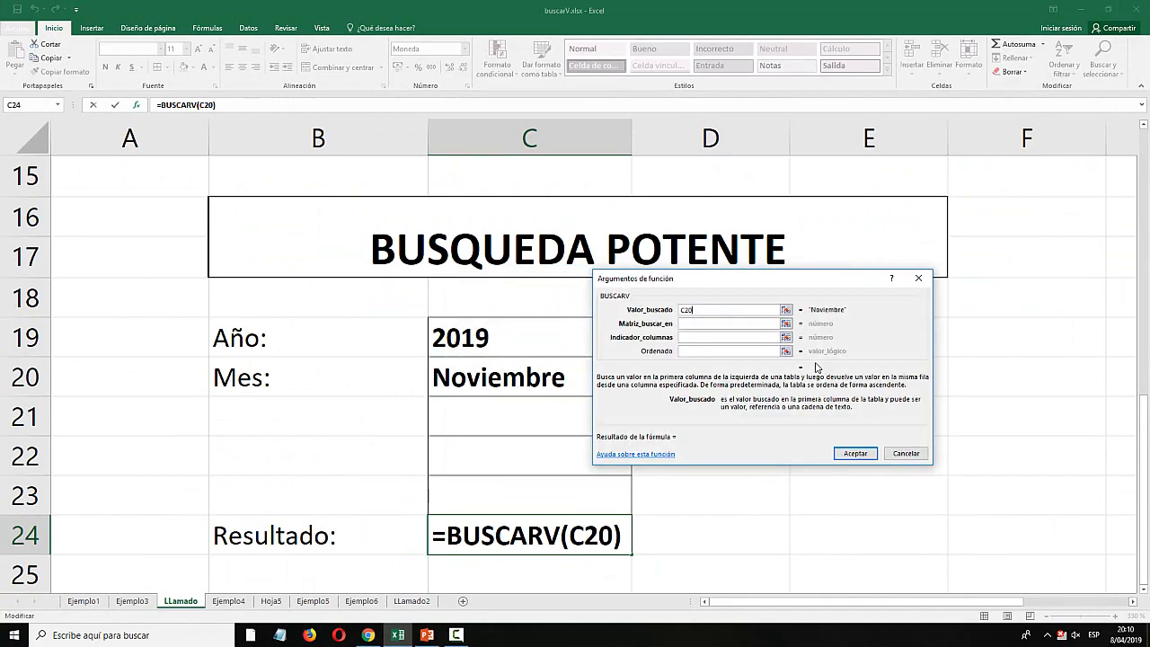
Set Matriz_buscar_en to the range Ejemplo3!B3:E15 and Indicador_columnas to 2.
click(785, 323)
click(127, 602)
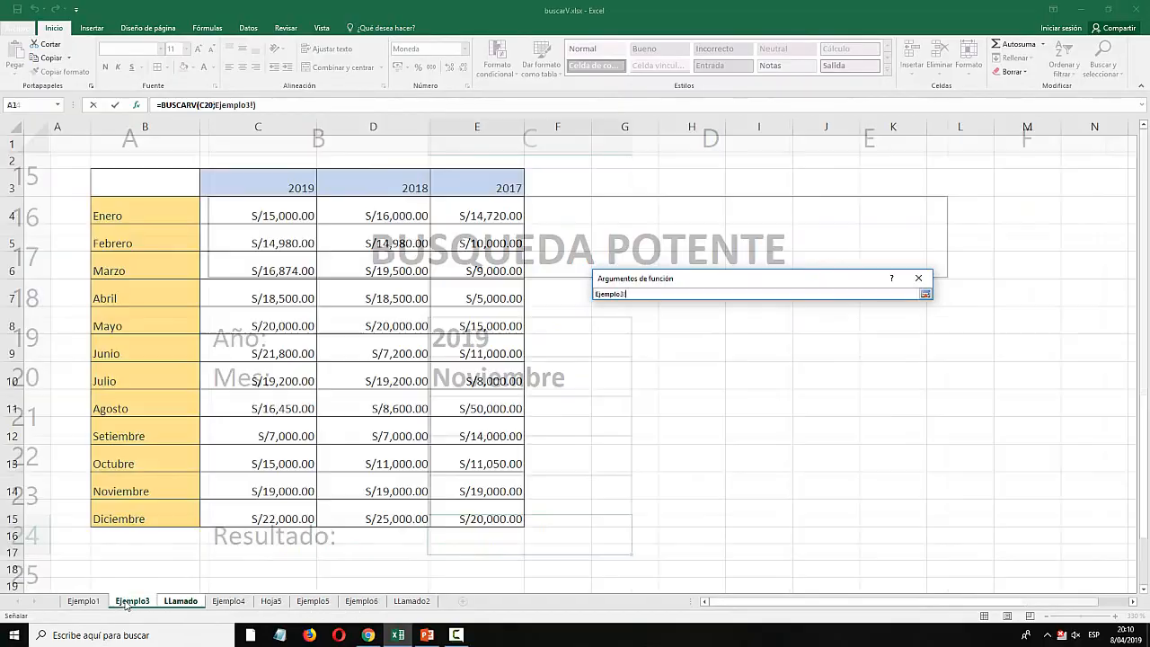
drag(139, 183, 476, 518)
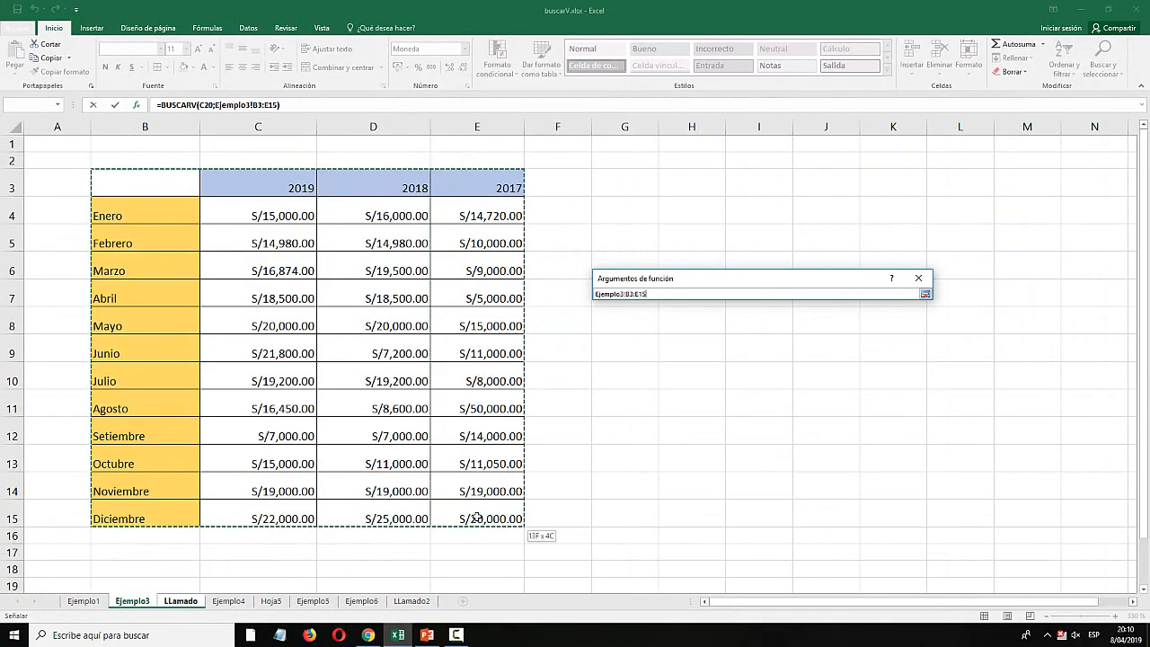
click(925, 294)
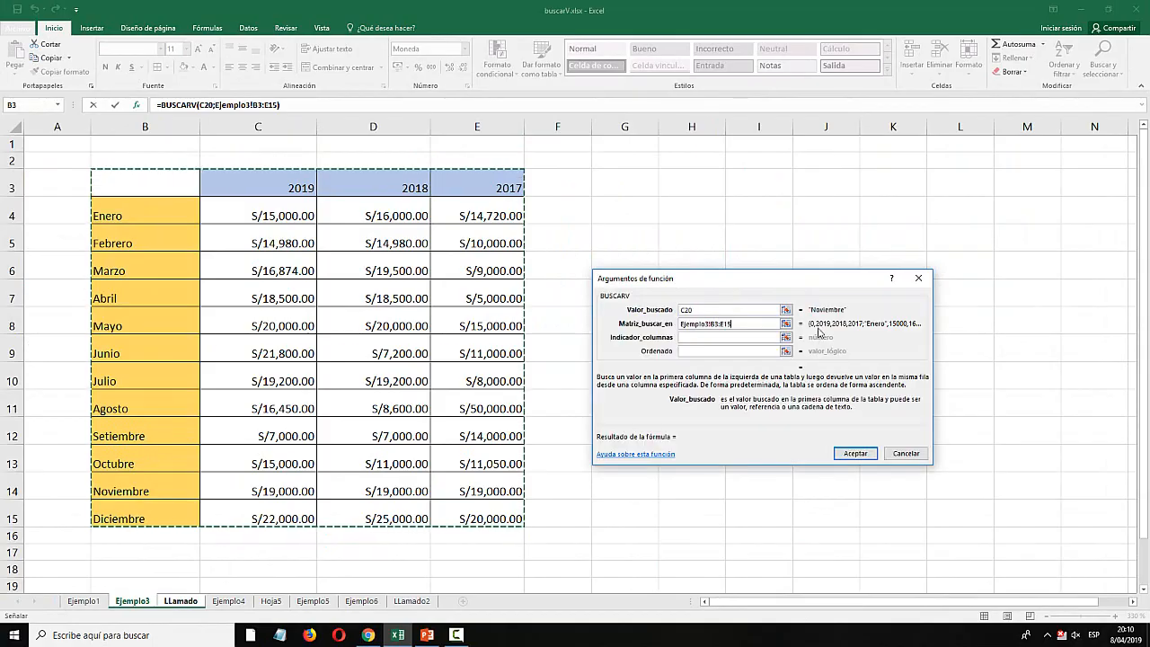
click(695, 337)
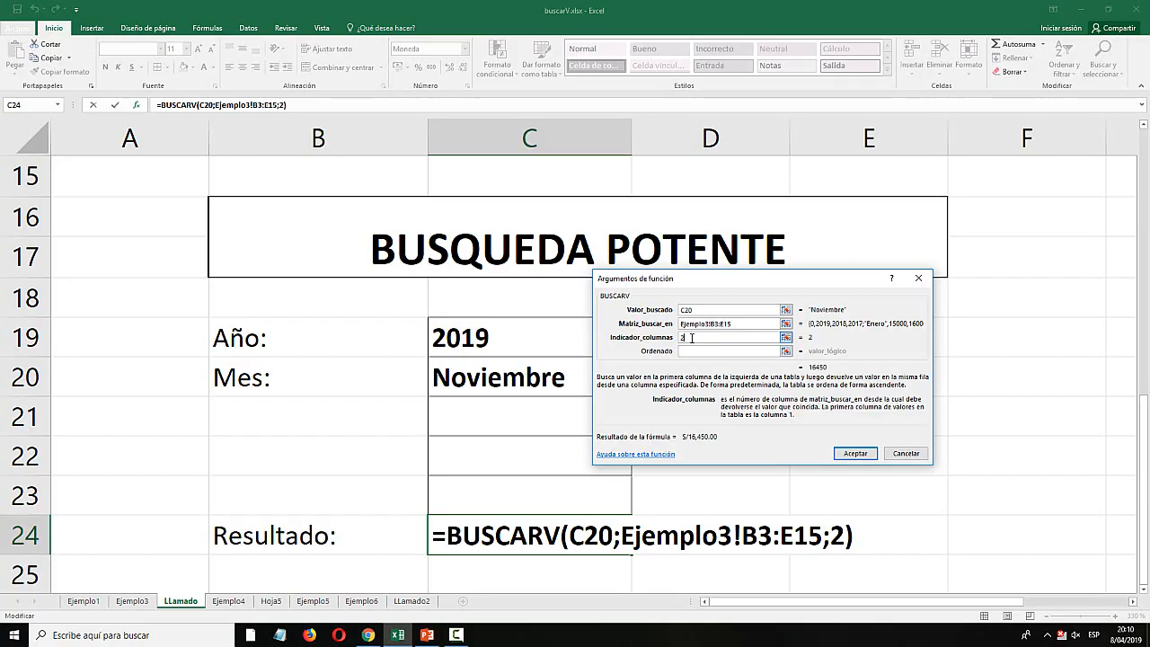
Set the Ordenado argument of the BUSCARV function in C24 to FALSO and accept the formula.
click(706, 352)
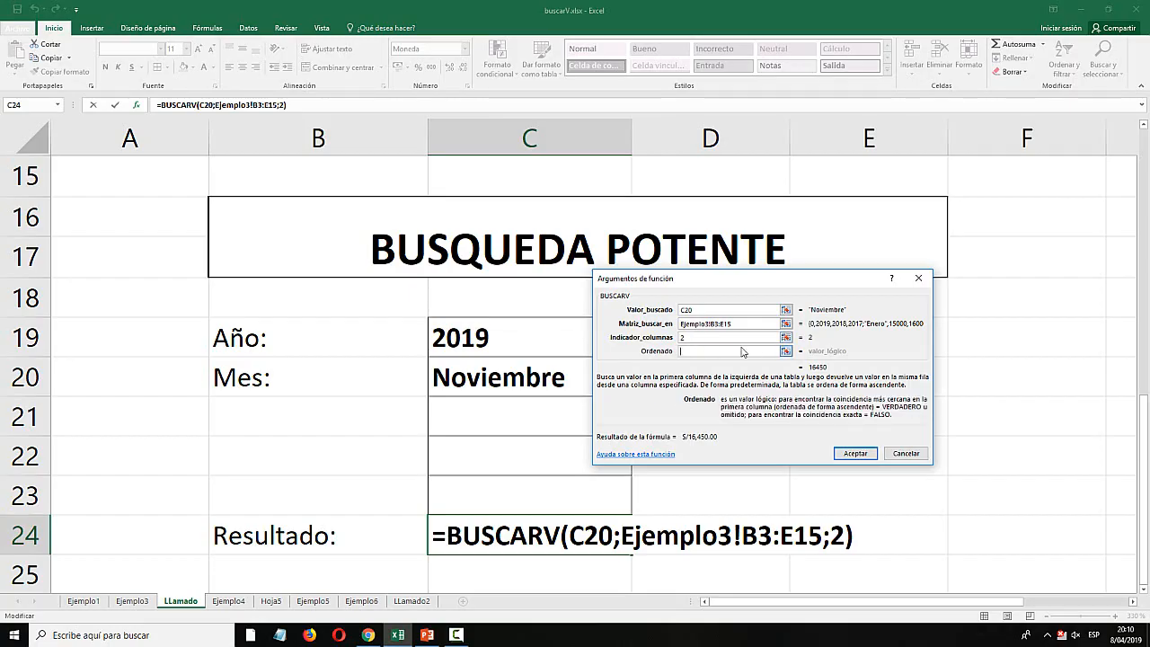
text(FALASO)
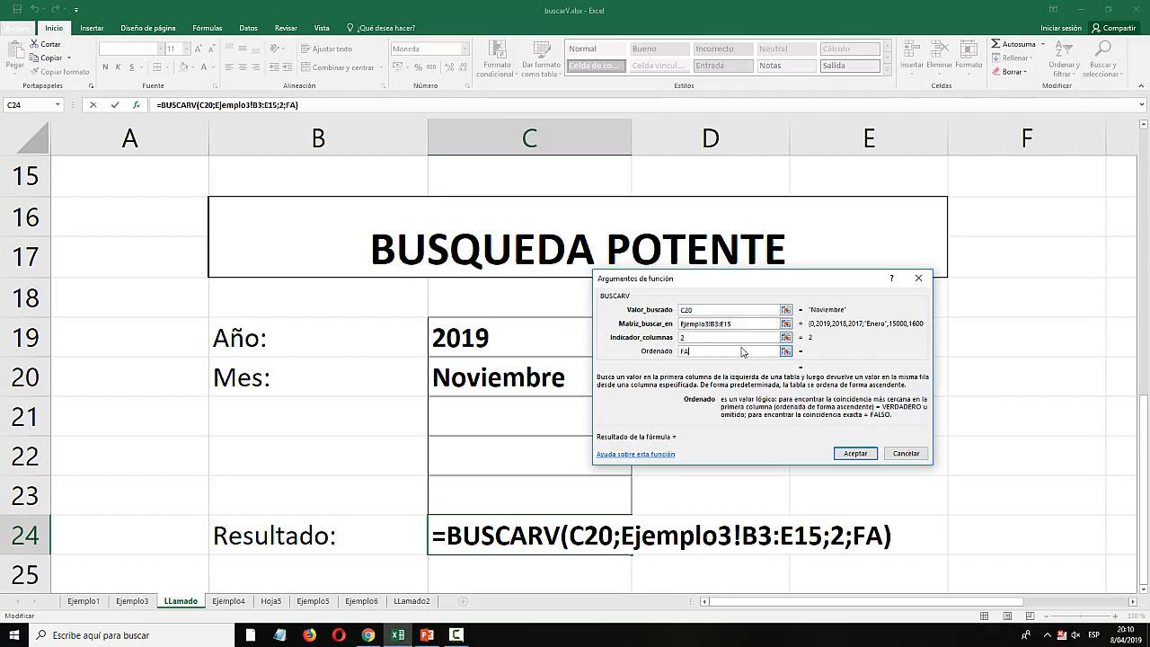
key(BackSpace)
key(BackSpace)
key(BackSpace)
text(SO)
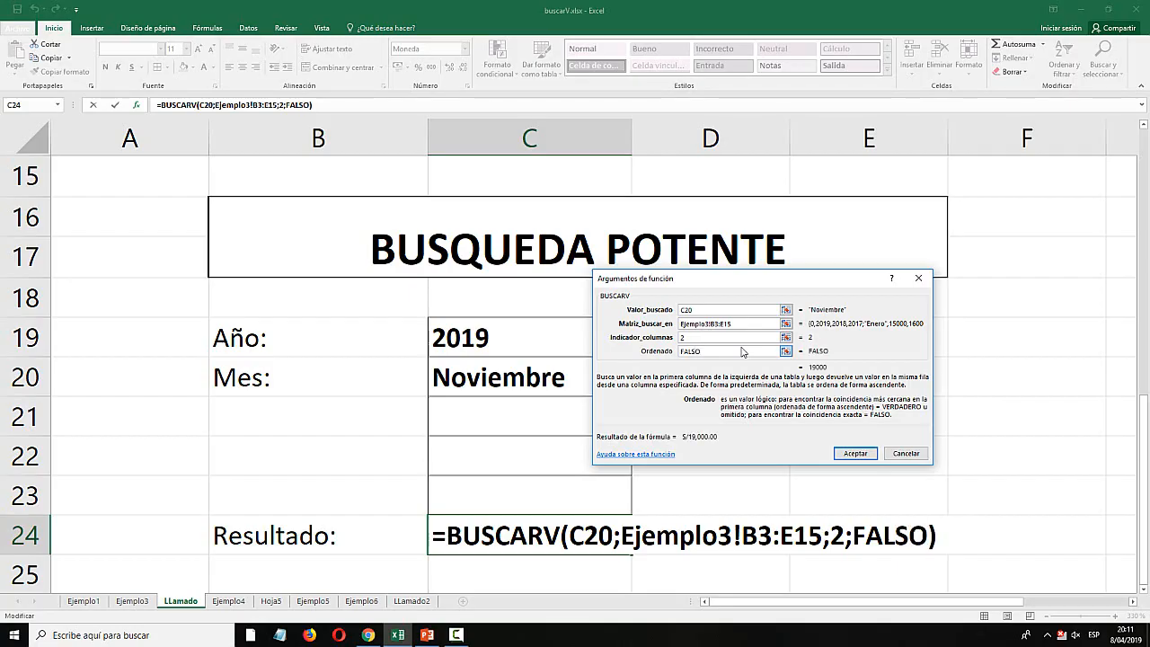
click(846, 452)
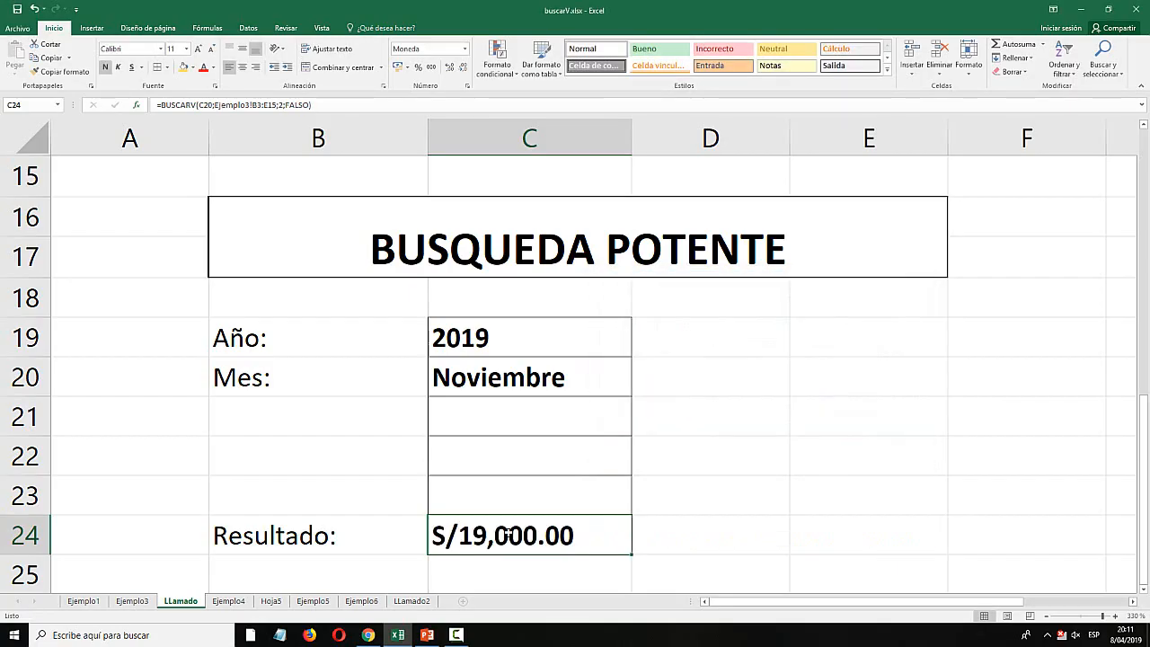
Review the lookup value, table range and column index arguments of the BUSCARV formula in C24.
double_click(499, 536)
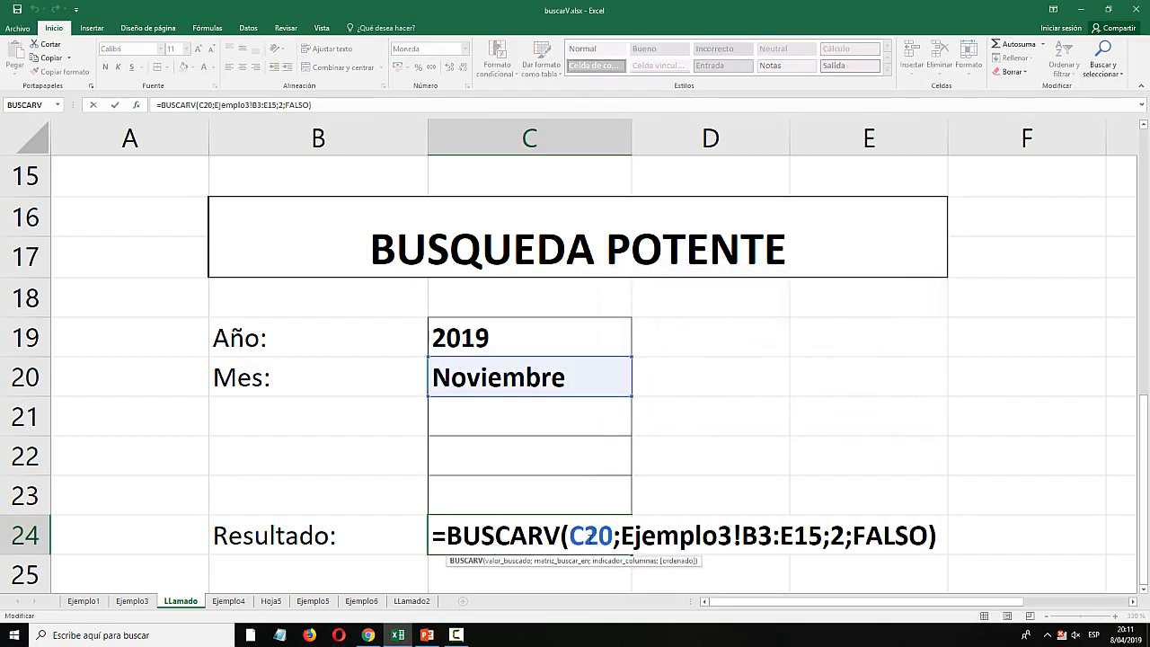
drag(570, 536, 782, 536)
click(808, 537)
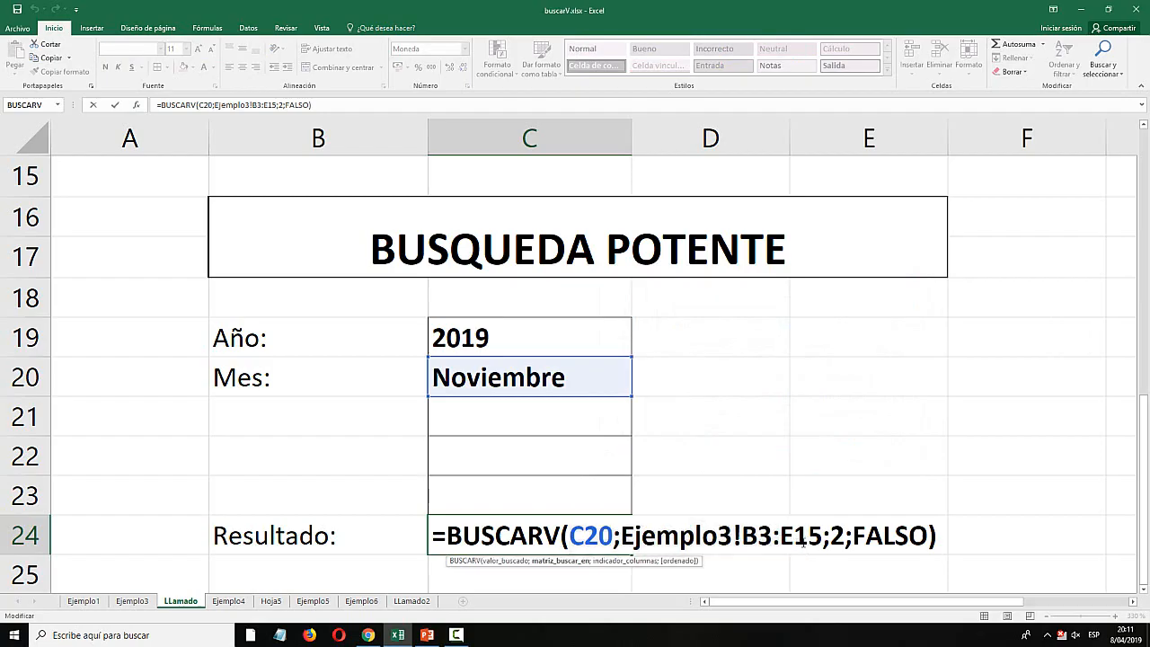
double_click(838, 536)
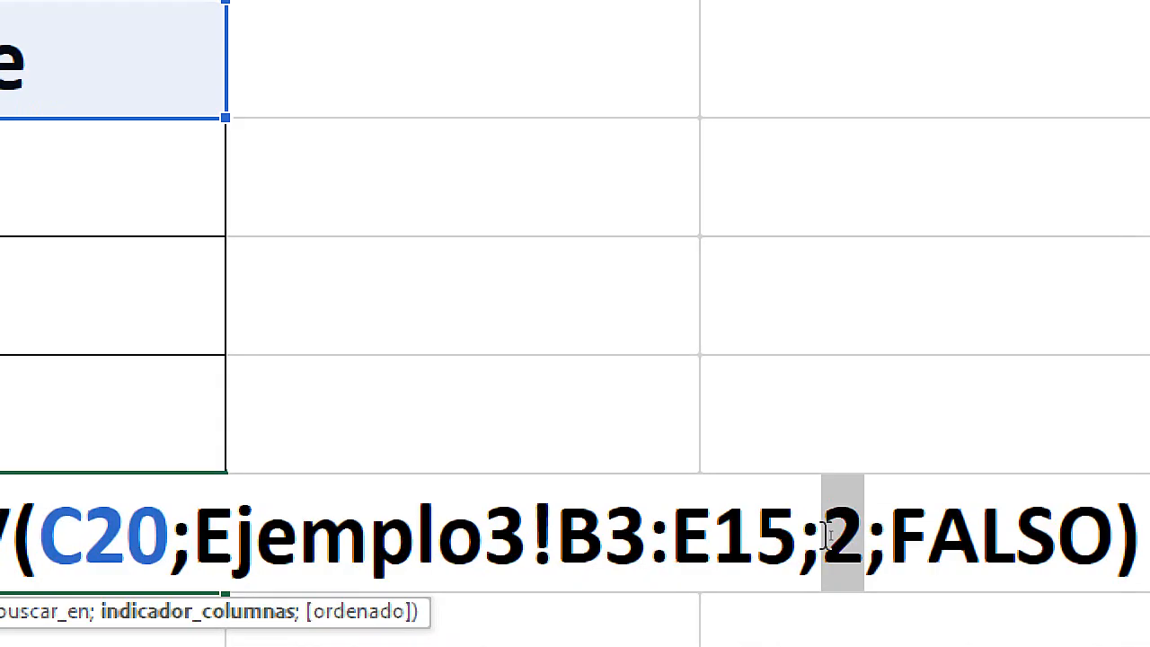
click(843, 536)
double_click(842, 536)
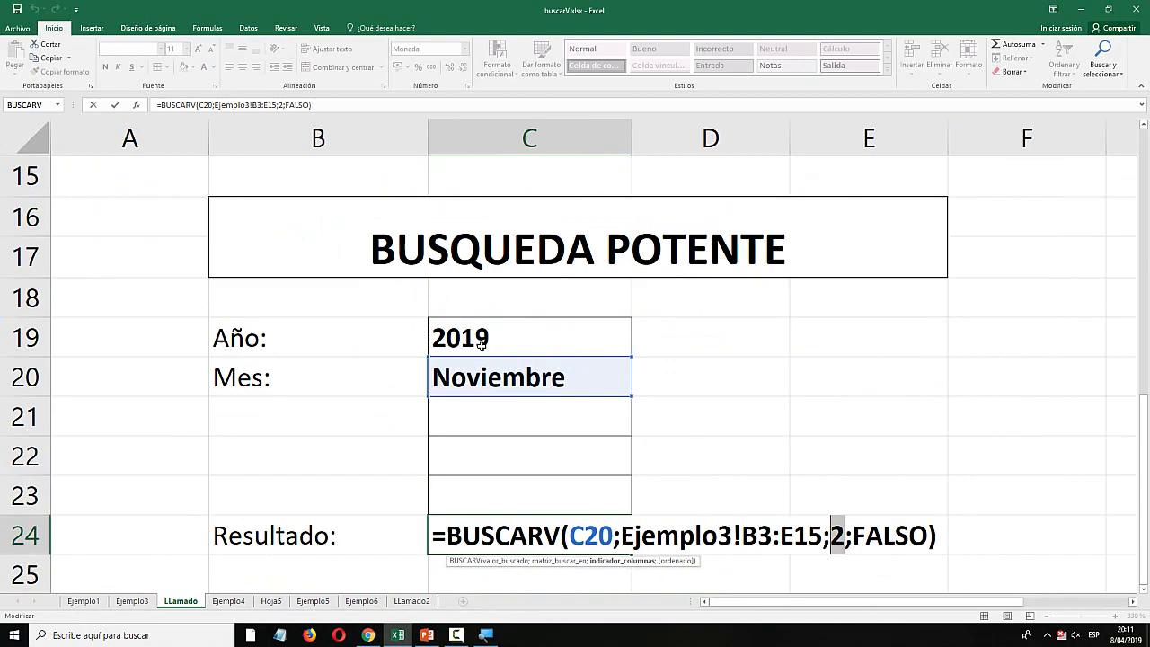
key(Return)
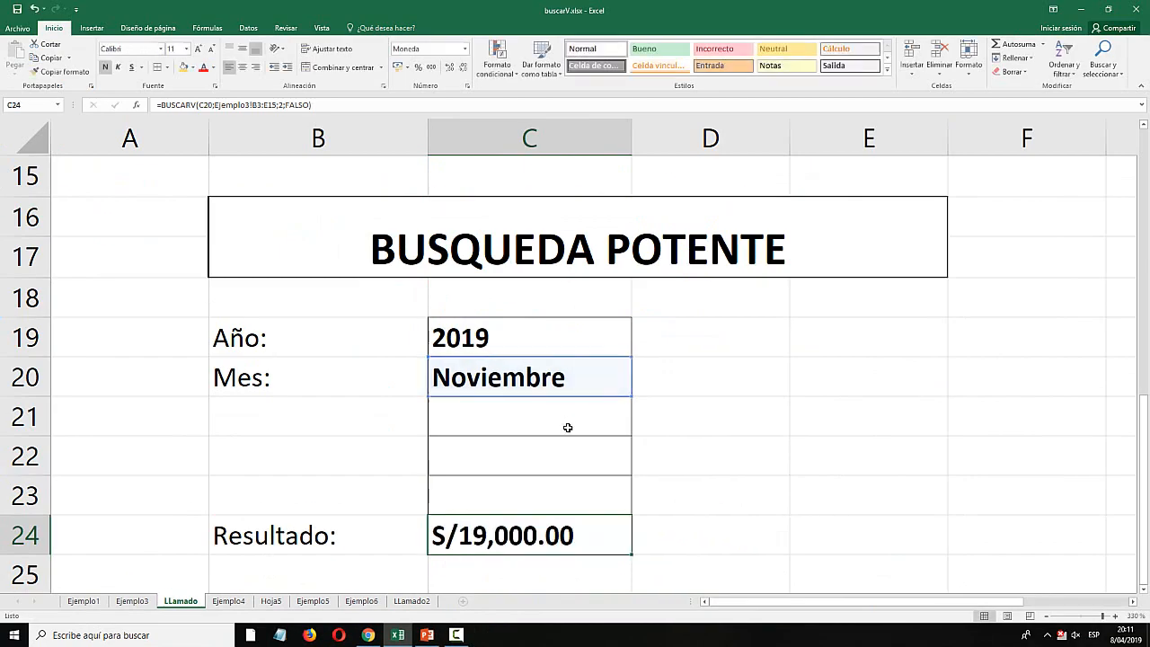
Start a COINCIDIR formula in D21 with the year in C19 as the lookup value.
click(703, 425)
click(833, 413)
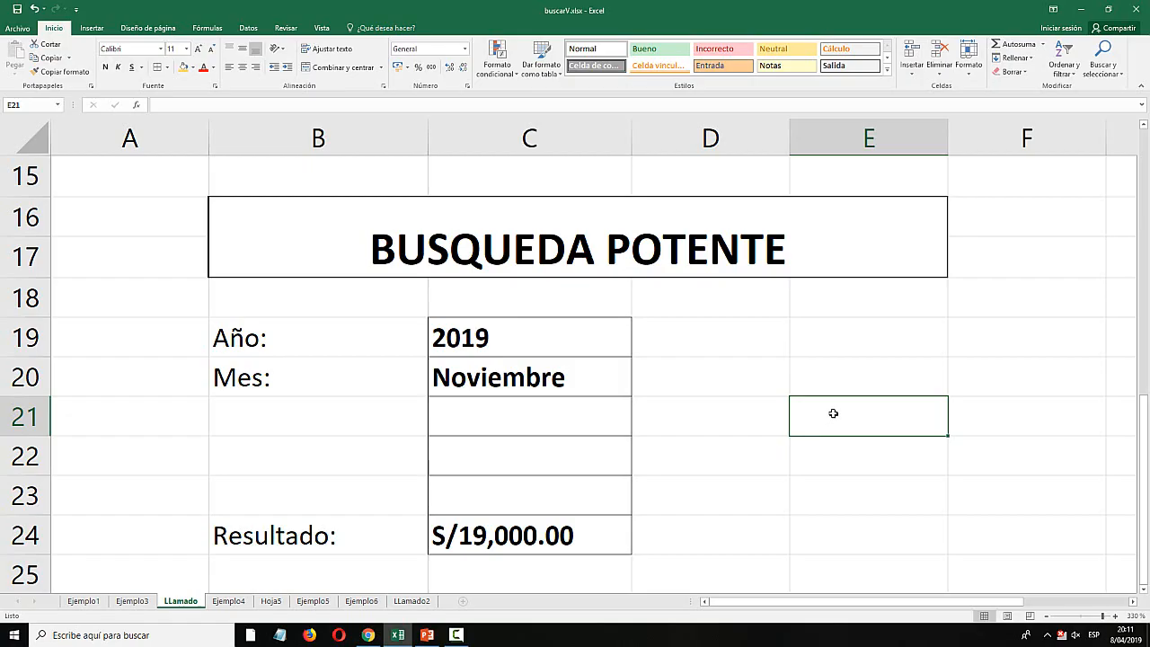
click(765, 421)
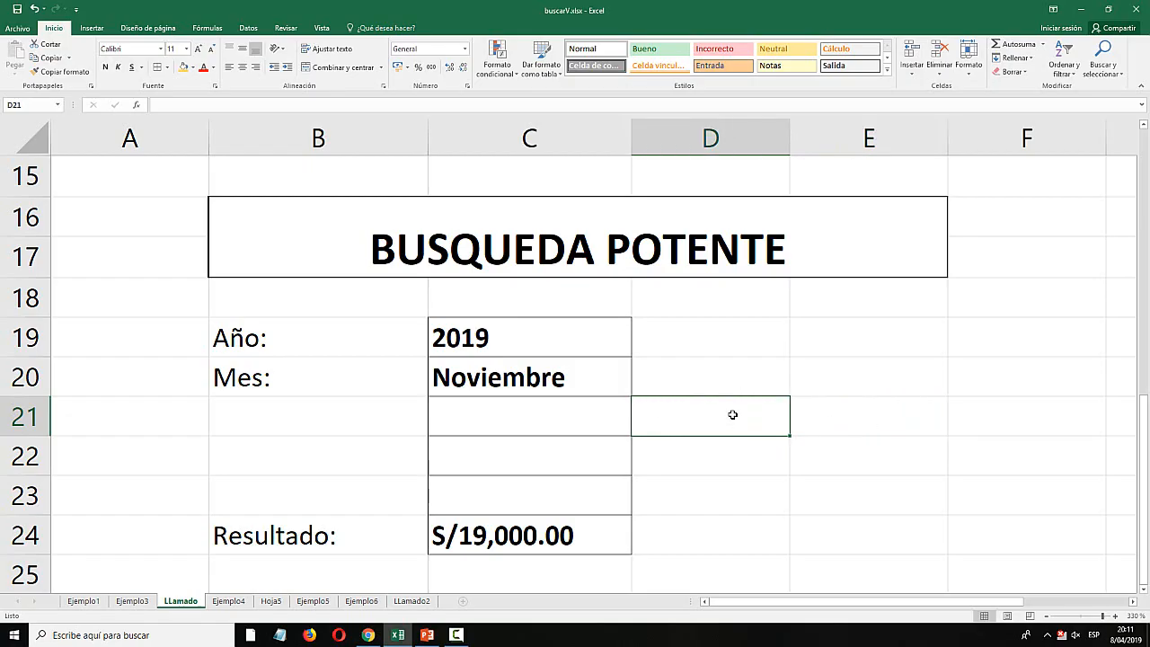
text(=COIN)
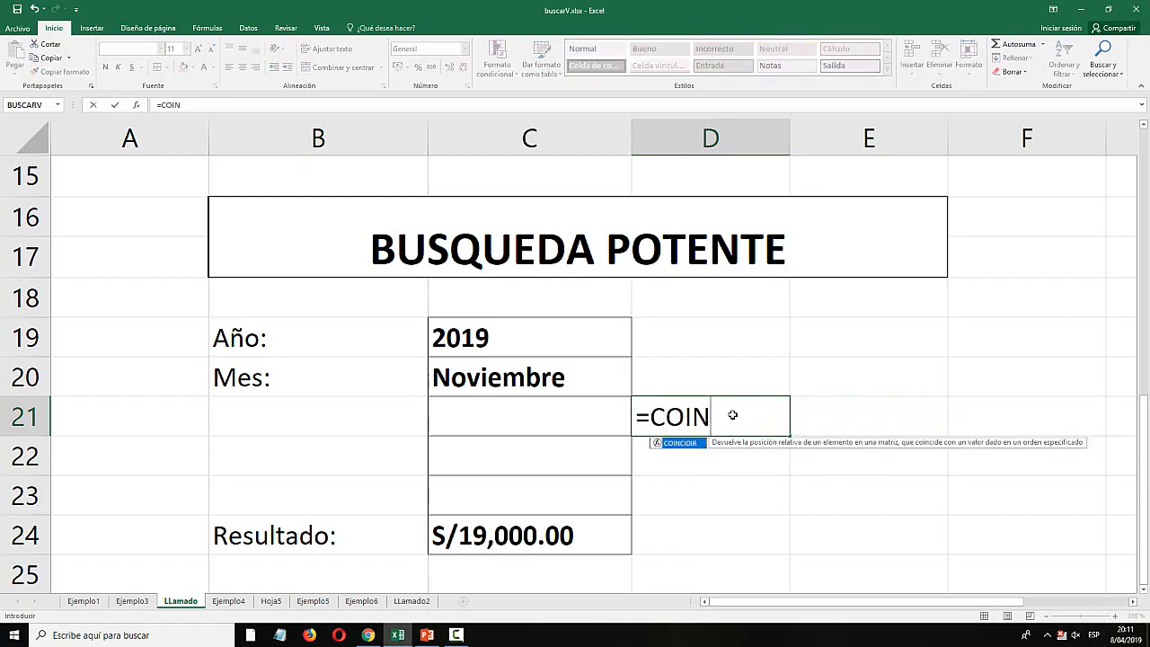
key(Tab)
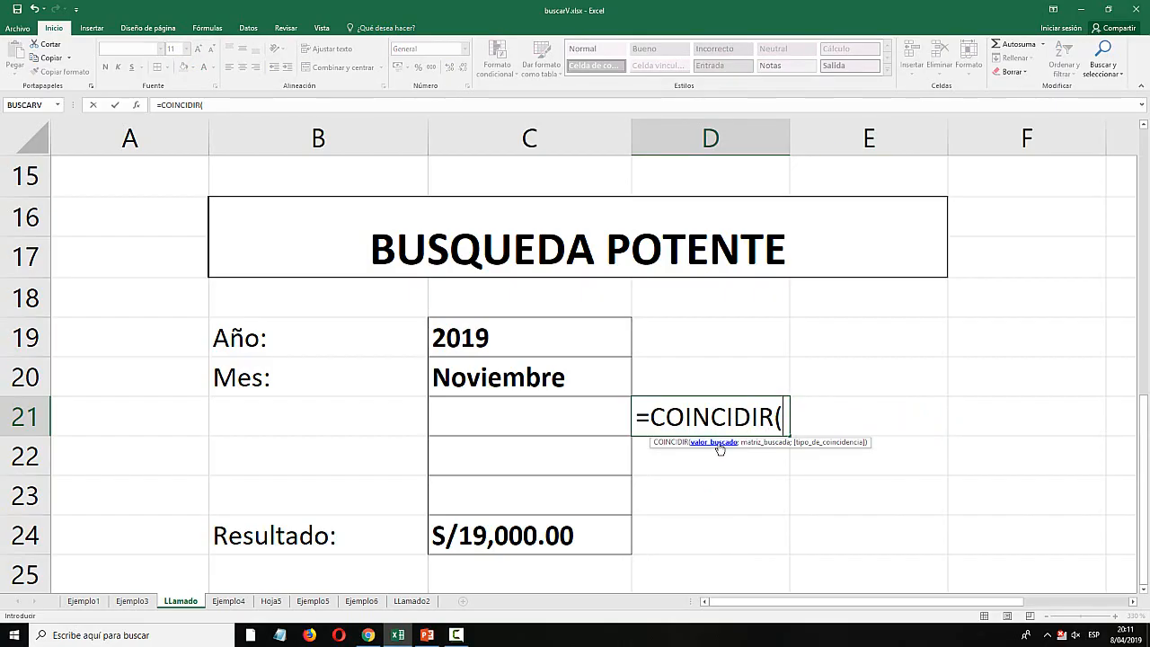
click(512, 335)
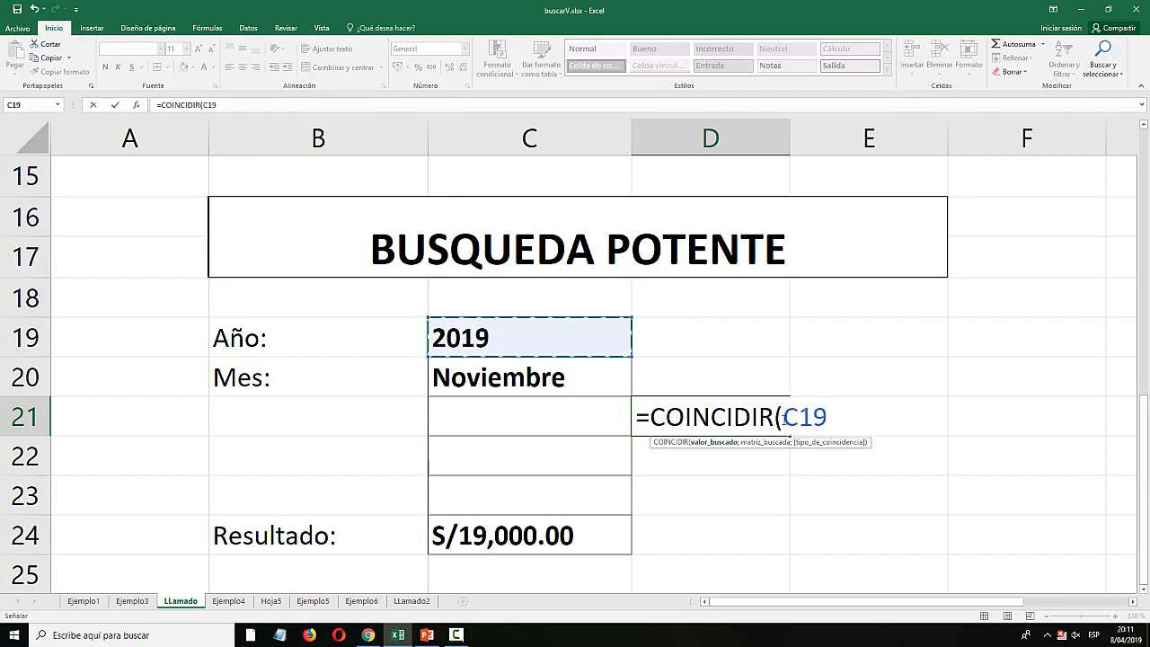
text(;)
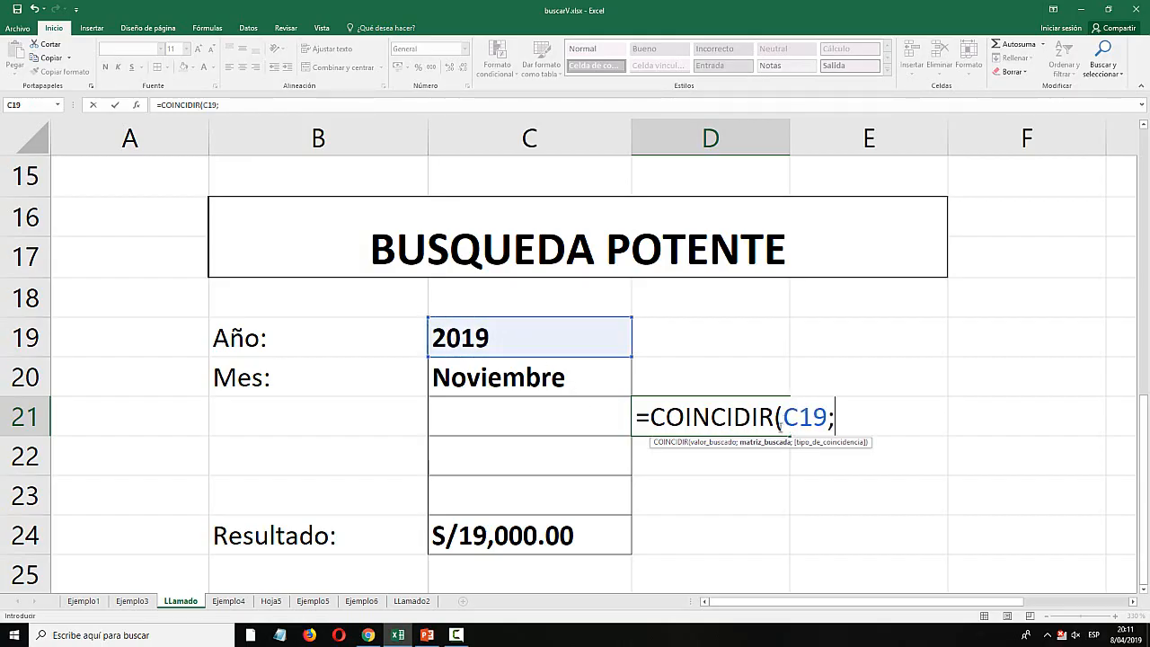
Set the COINCIDIR lookup array to the header row B3:E3 on sheet Ejemplo3, including the blank corner cell.
click(137, 601)
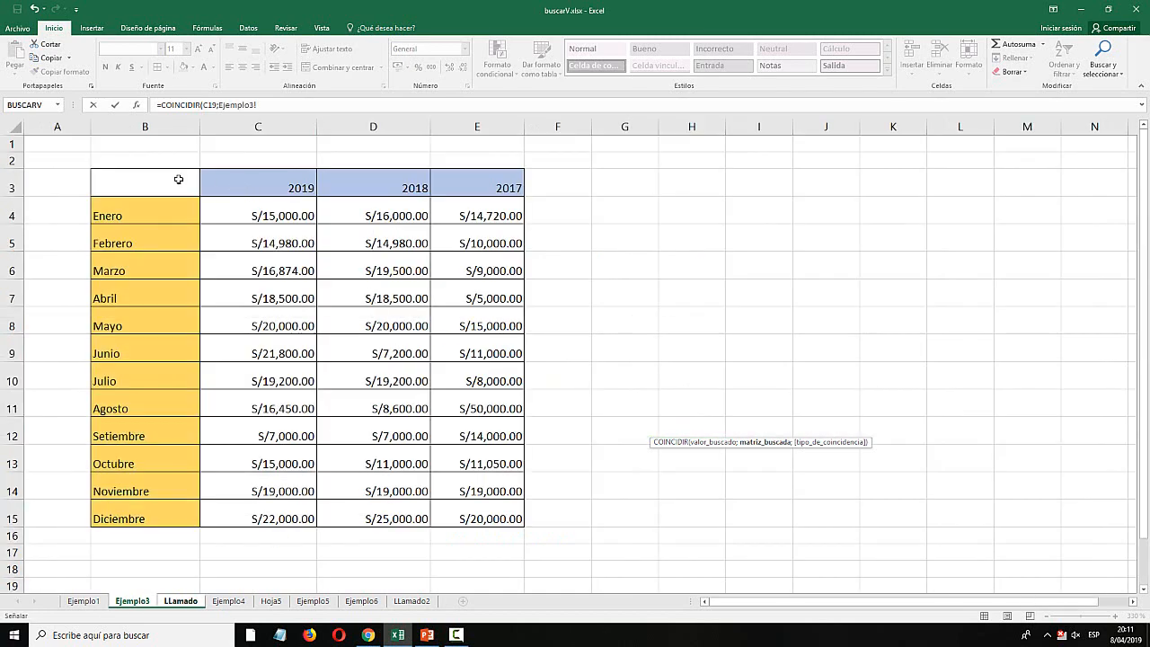
drag(146, 182, 456, 179)
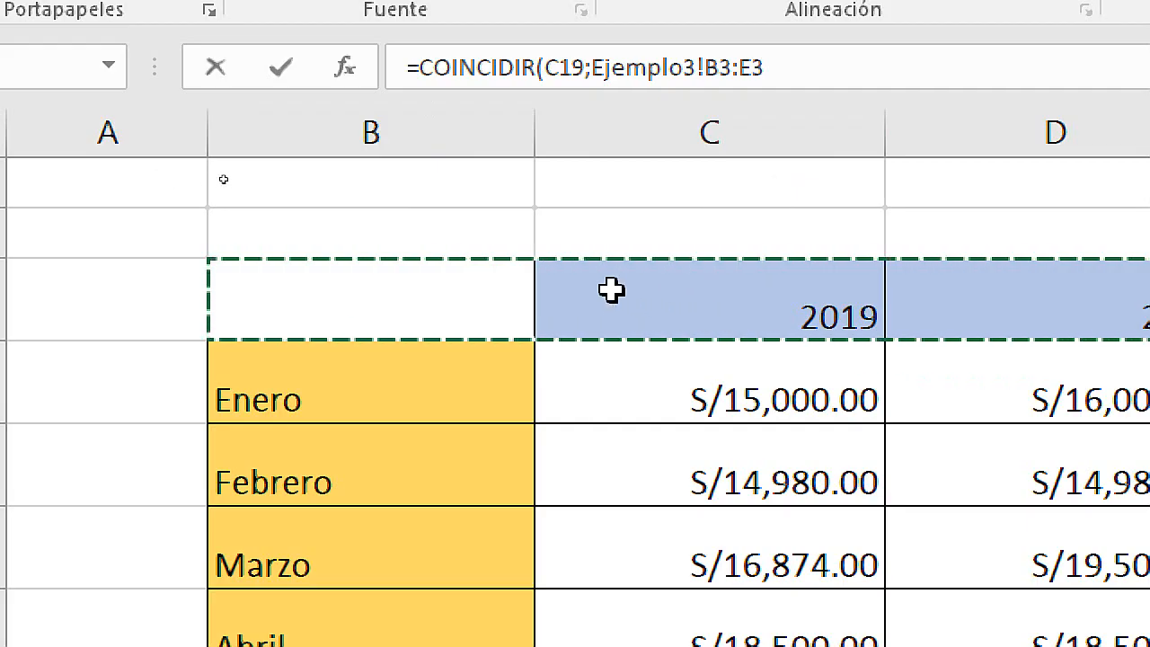
click(567, 287)
drag(567, 287, 1027, 269)
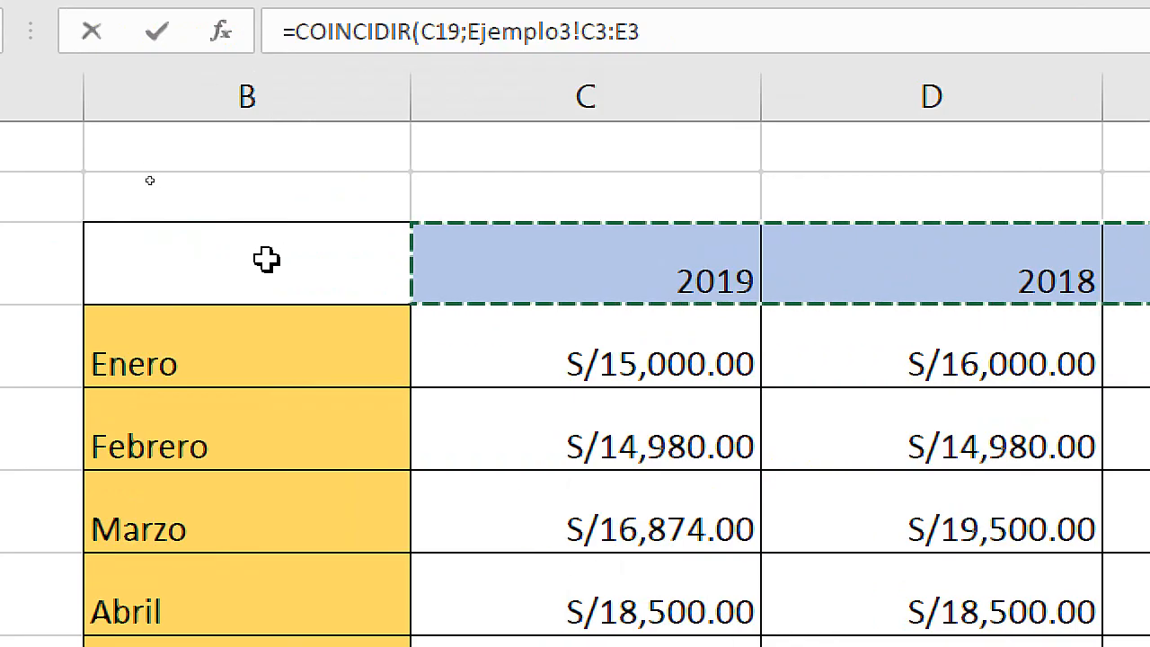
drag(214, 254, 1141, 277)
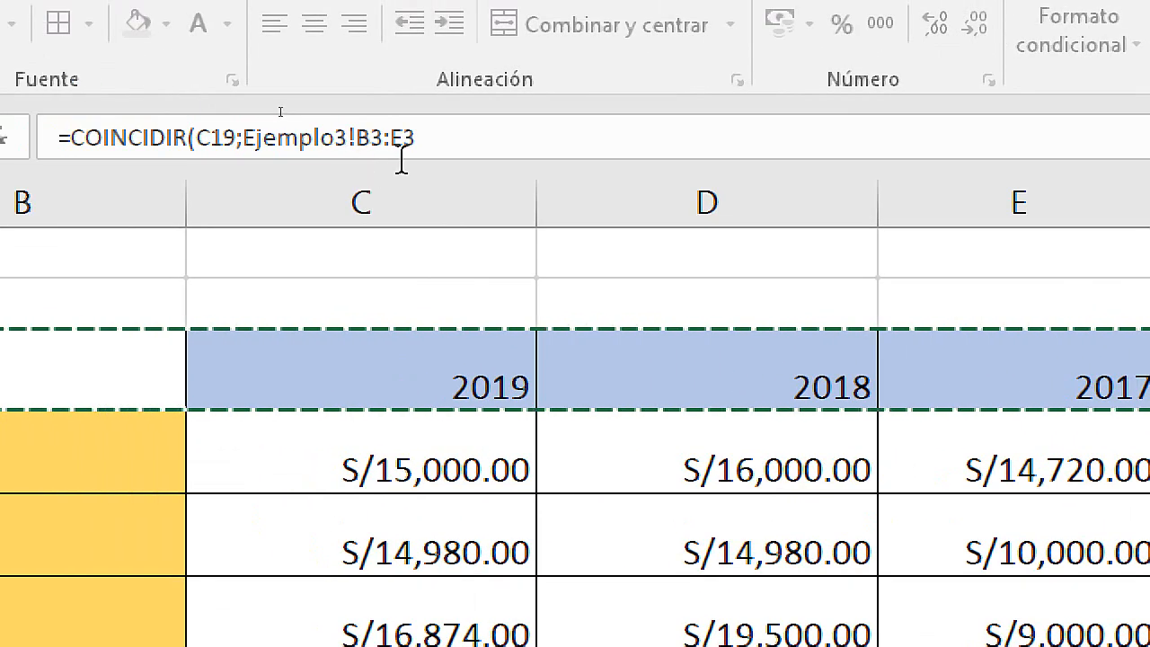
Complete the COINCIDIR formula with match type 0 for an exact match and enter it.
click(292, 105)
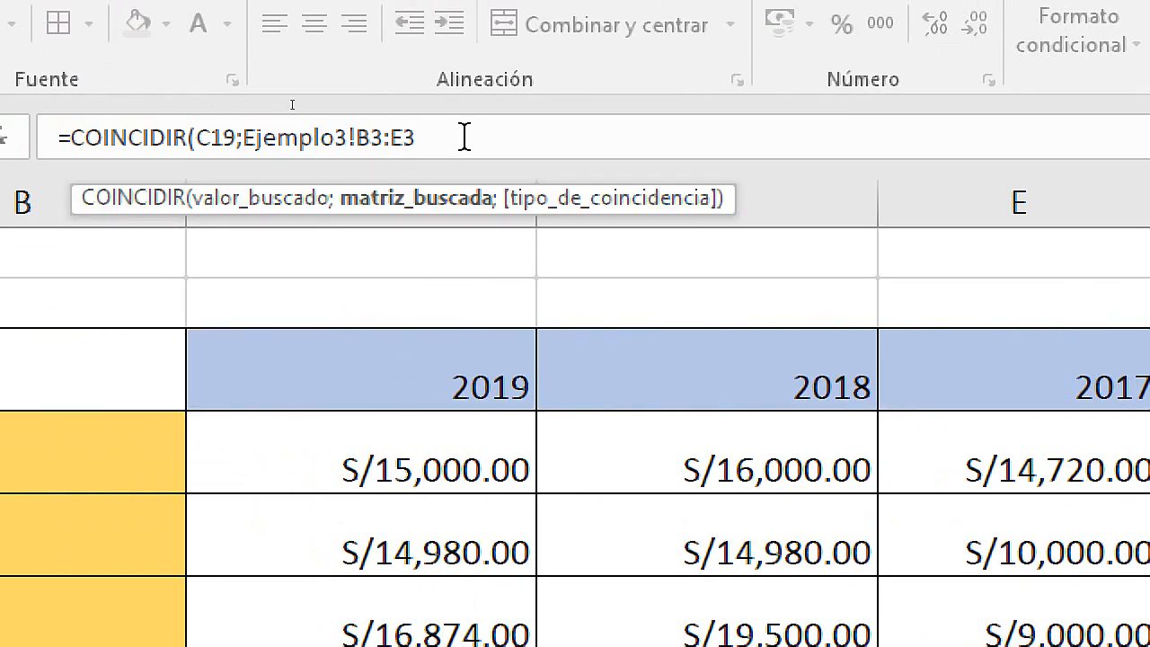
text(;)
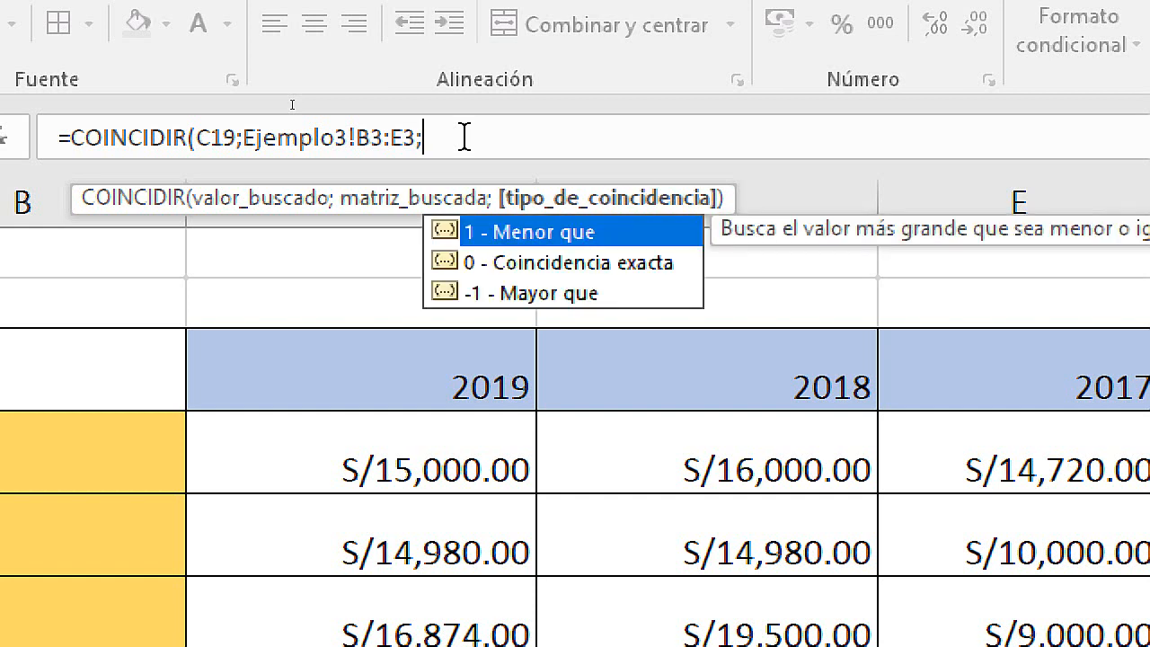
key(Down)
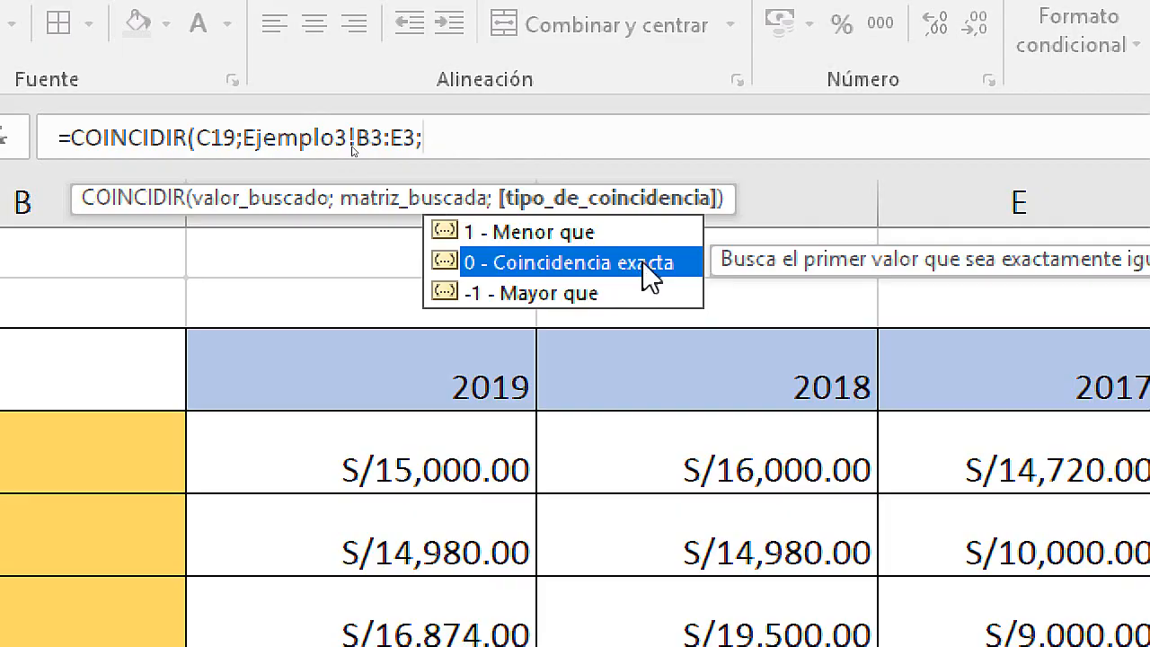
key(Up)
text(0)
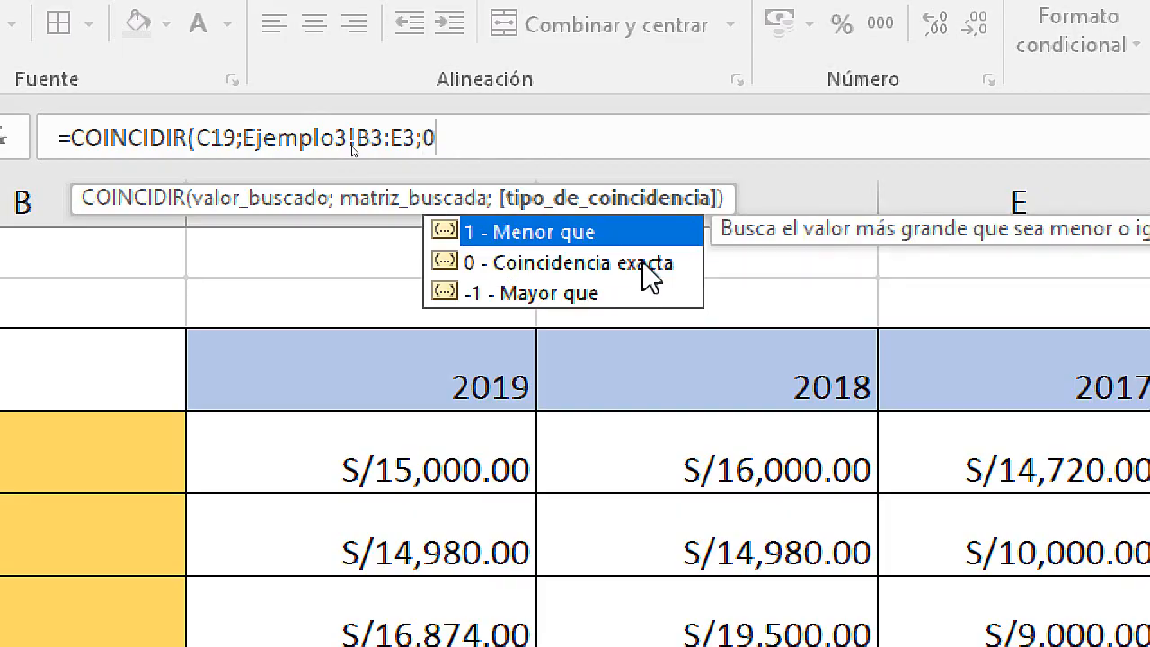
text())
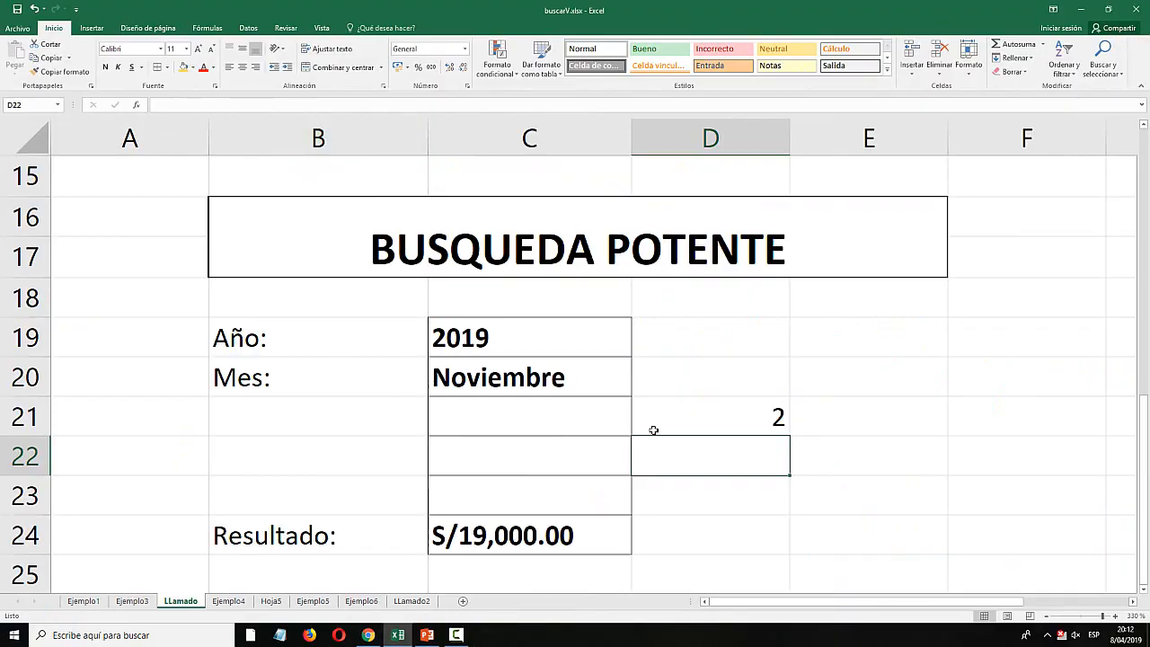
Choose 2018 as the year in C19 to test the COINCIDIR formula in D21.
click(706, 420)
click(560, 345)
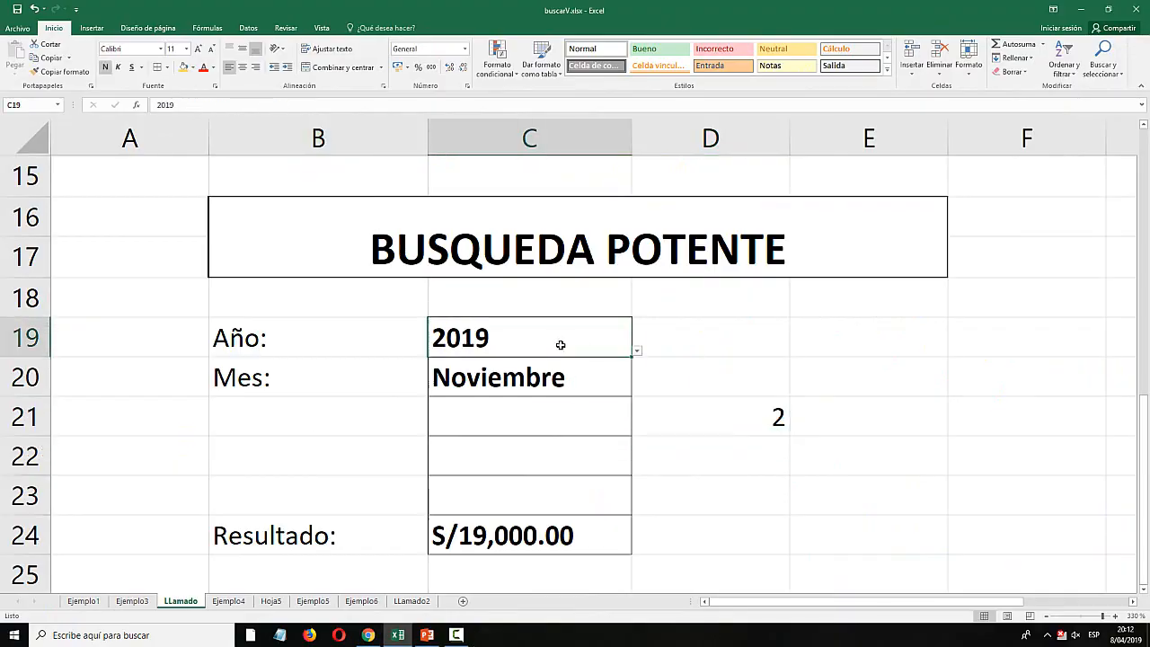
click(776, 419)
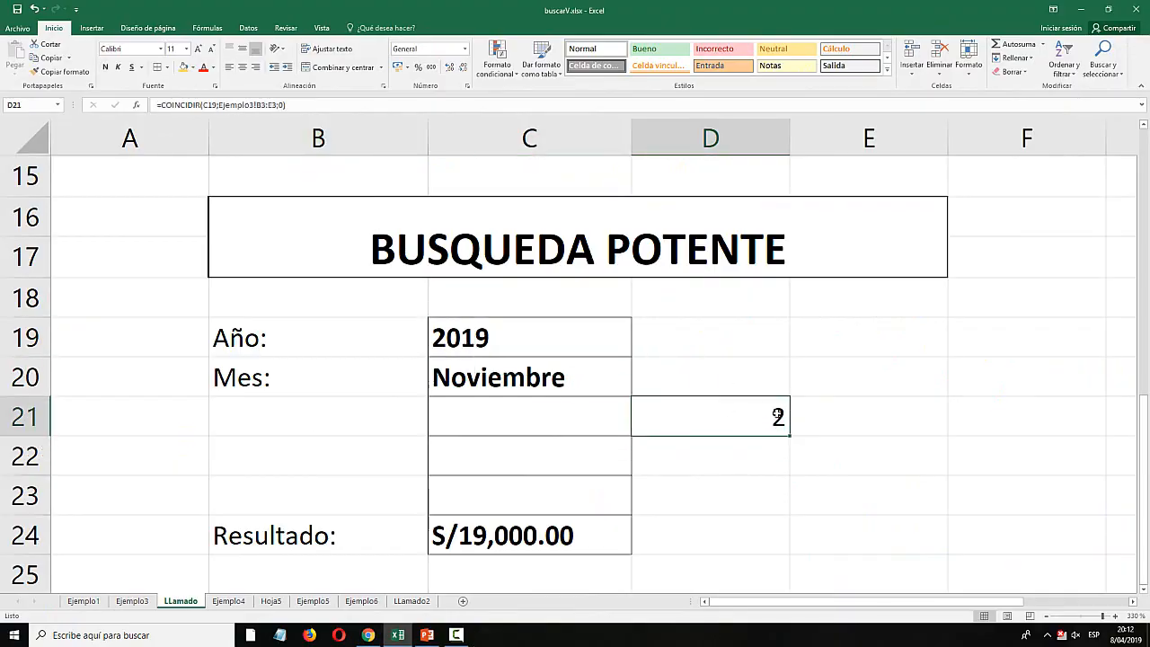
click(615, 346)
click(639, 350)
click(487, 398)
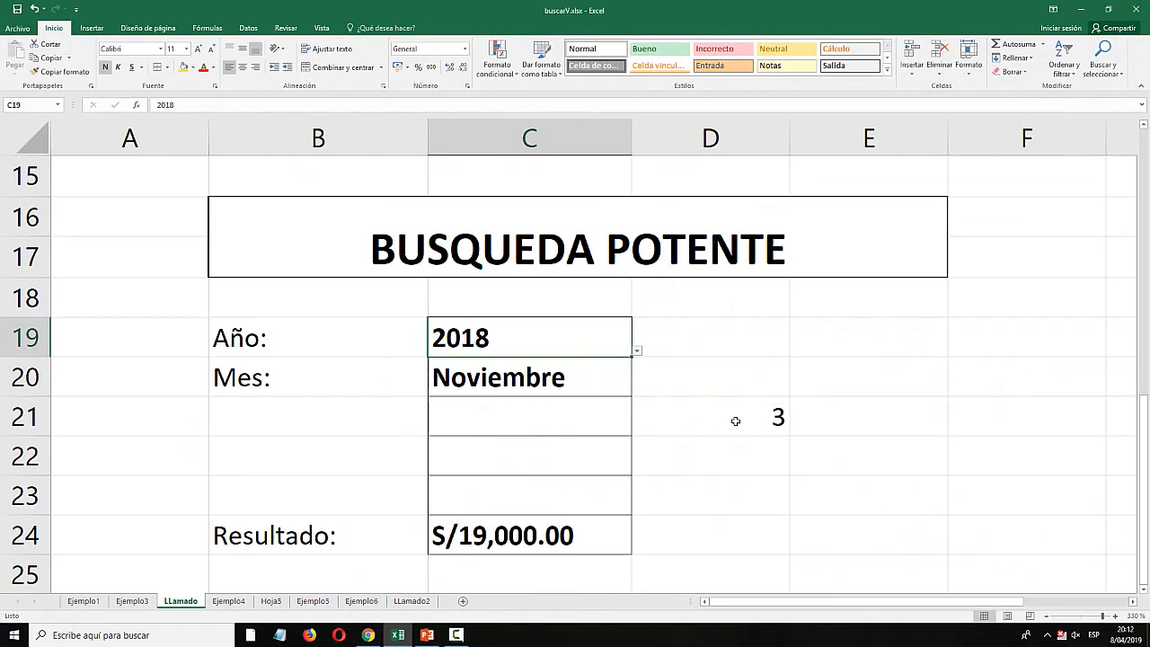
click(735, 421)
Set the year in C19 to 2017 and check the COINCIDIR cell D21.
click(620, 345)
click(636, 354)
click(467, 421)
click(729, 416)
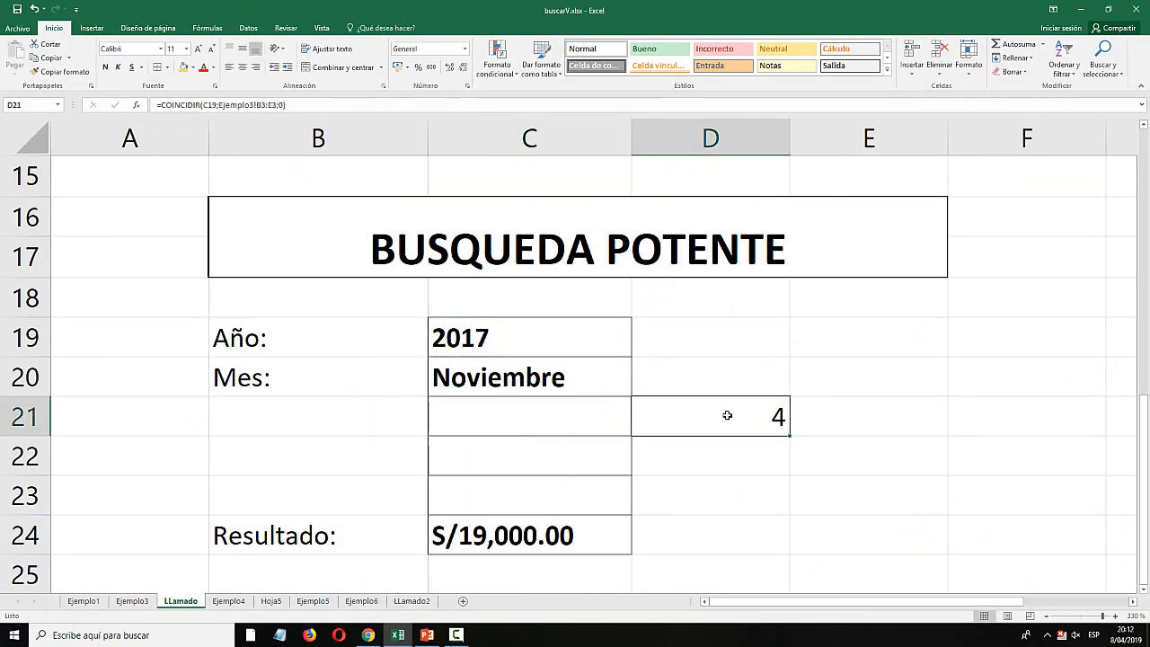
Compare the position of the 2017 column in the Ejemplo3 table with the COINCIDIR result on sheet LLamado.
click(132, 601)
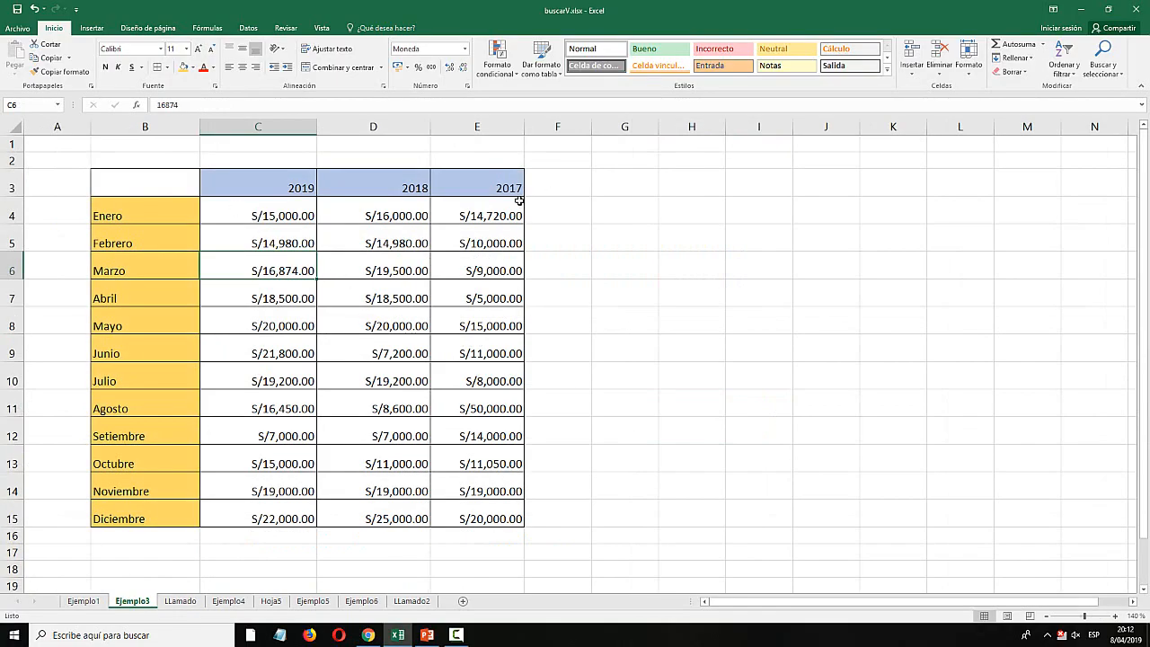
click(153, 127)
click(258, 127)
click(477, 127)
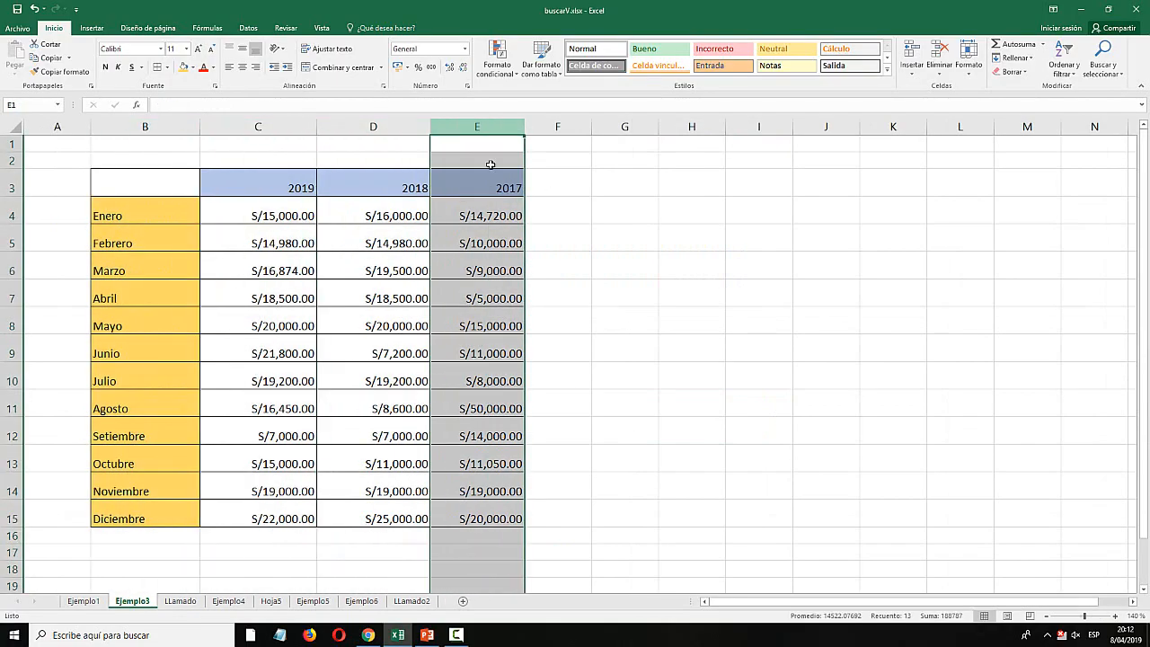
click(483, 188)
click(180, 601)
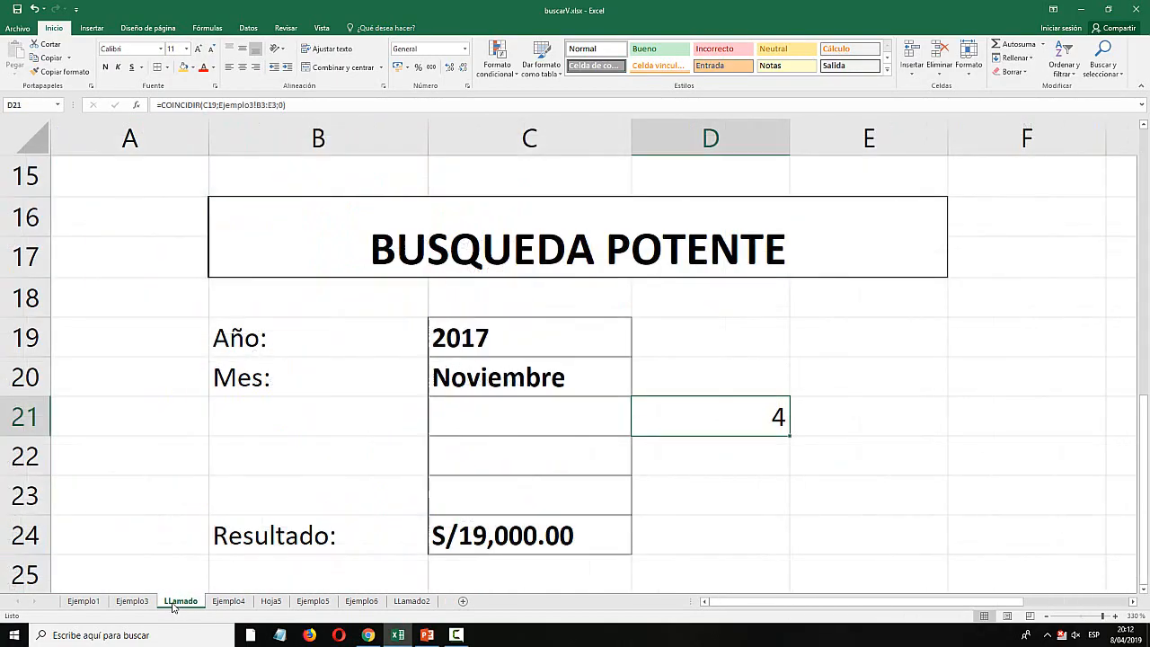
click(593, 422)
click(705, 413)
Inspect the fixed column index argument inside the BUSCARV formula in C24.
double_click(572, 521)
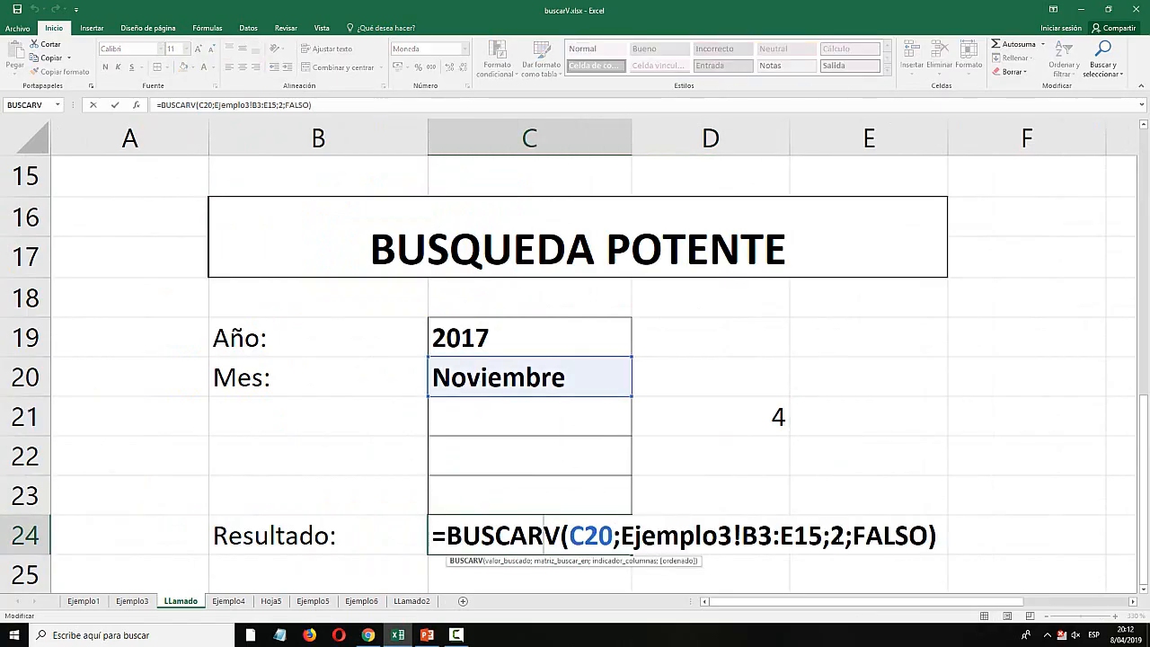
double_click(837, 535)
key(super)
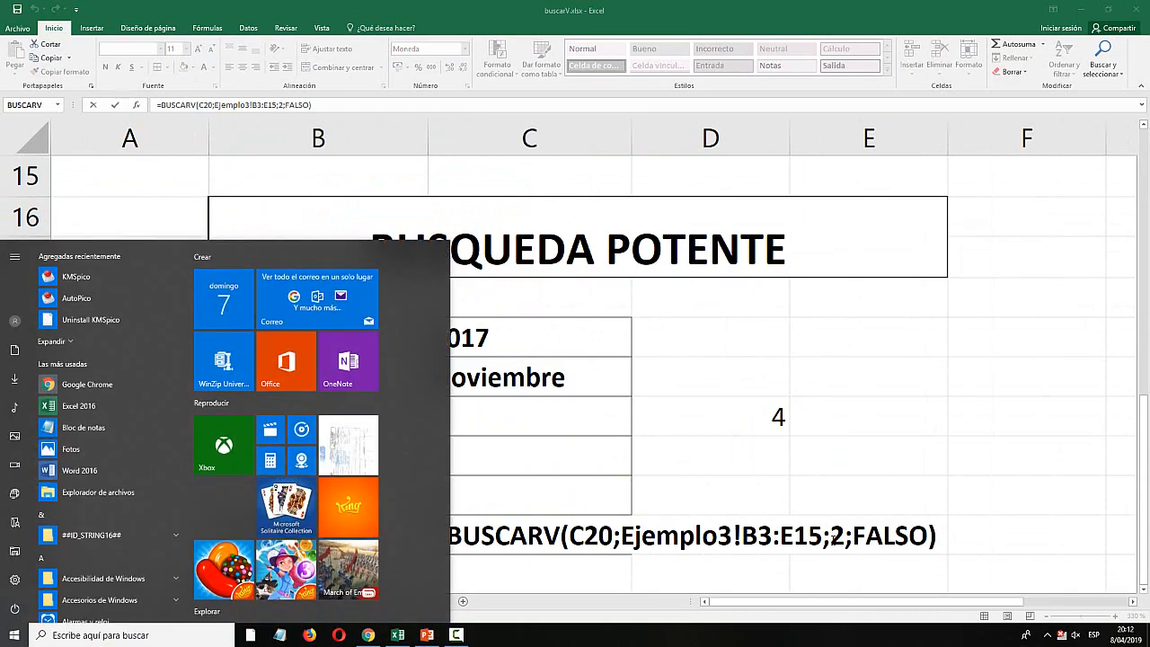
key(super)
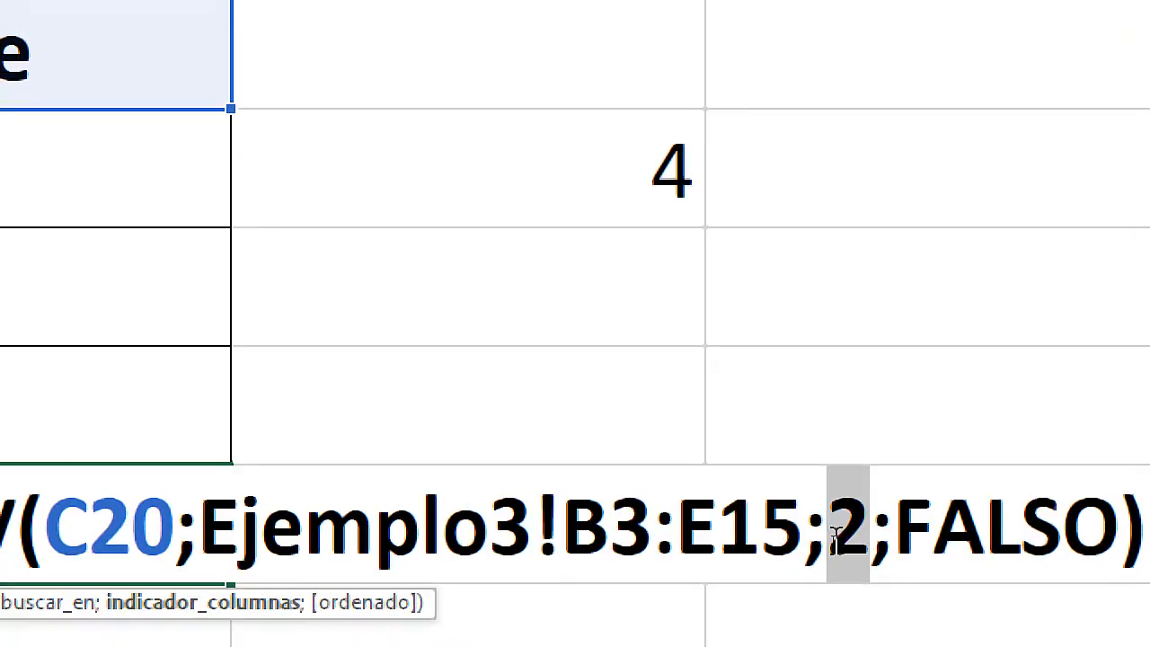
click(836, 536)
double_click(849, 532)
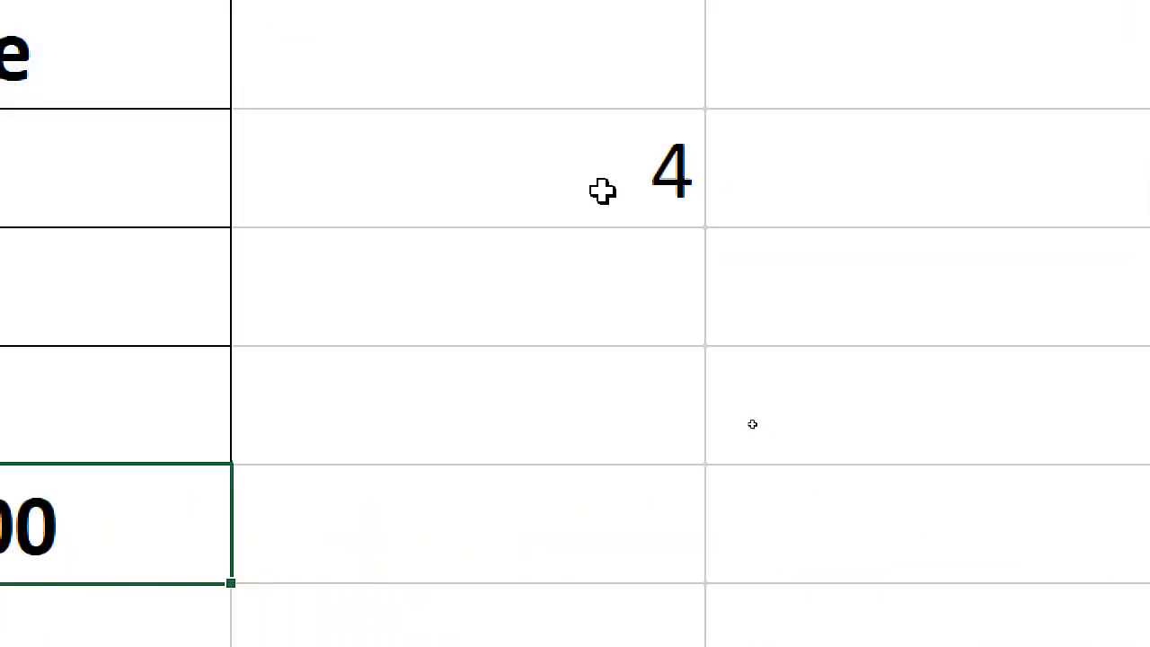
Copy the COINCIDIR function from D21 without its equals sign and substitute it for the column index 2 in C24's BUSCARV formula.
double_click(547, 176)
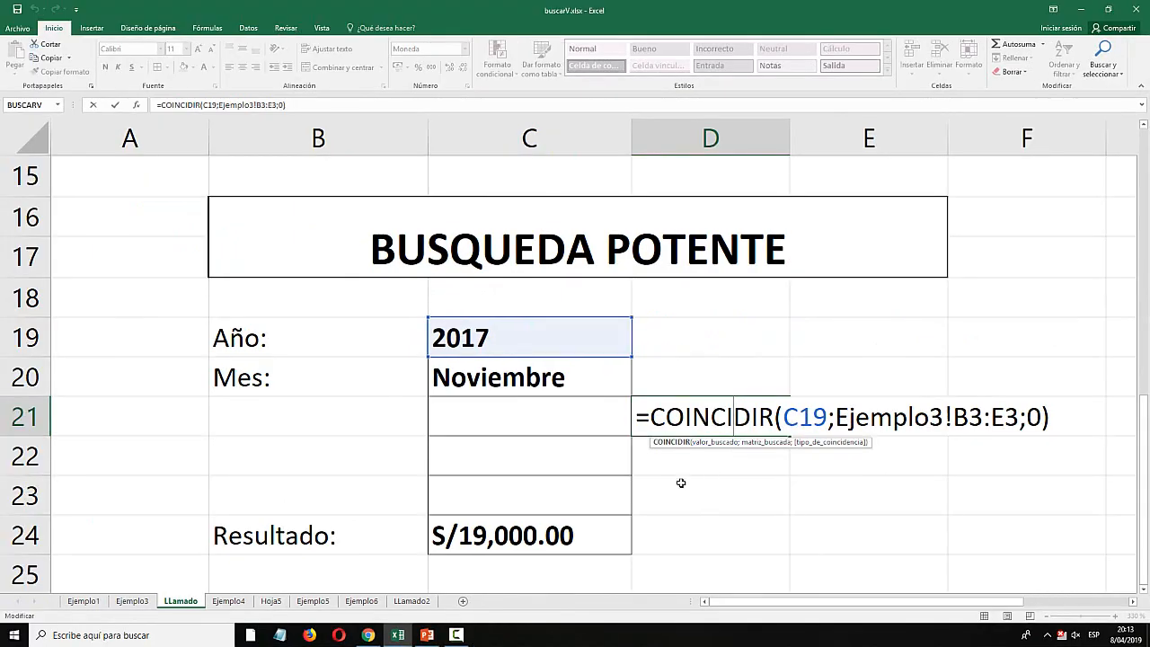
drag(381, 293, 856, 310)
drag(959, 428, 1051, 429)
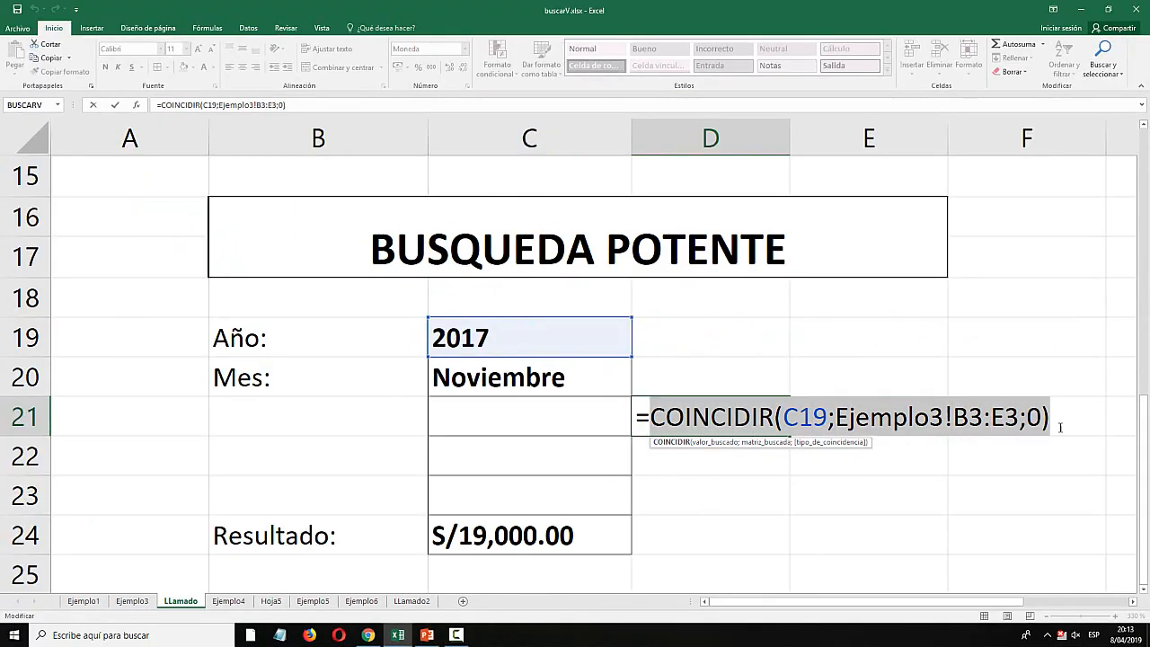
key(ctrl+c)
key(Escape)
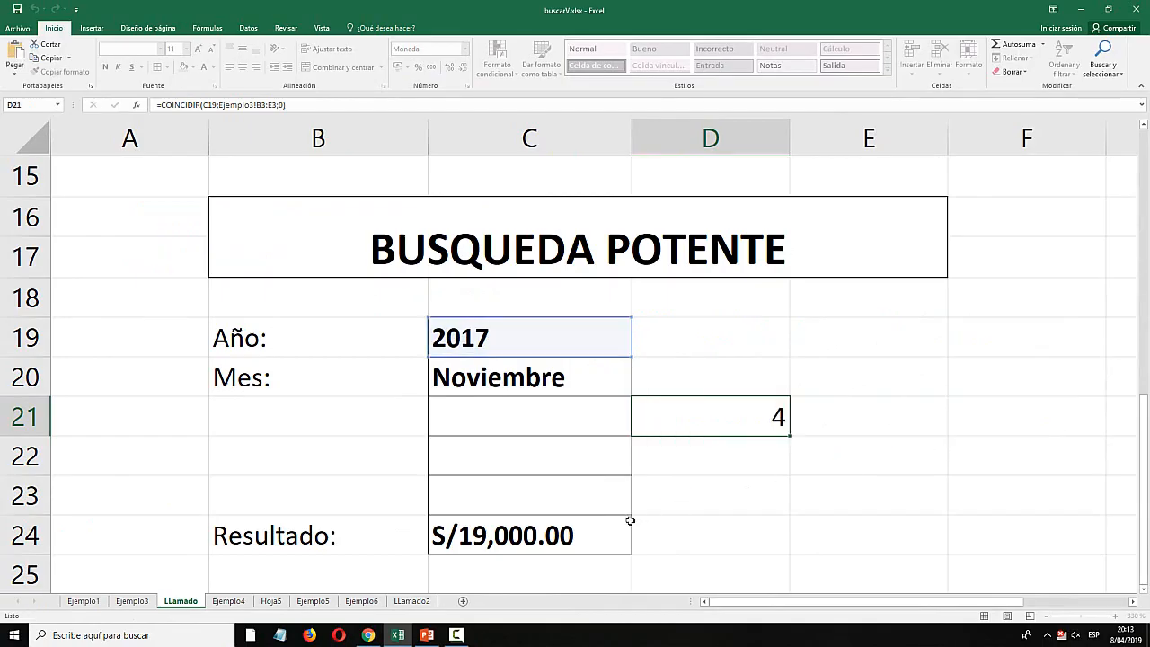
double_click(620, 535)
double_click(836, 536)
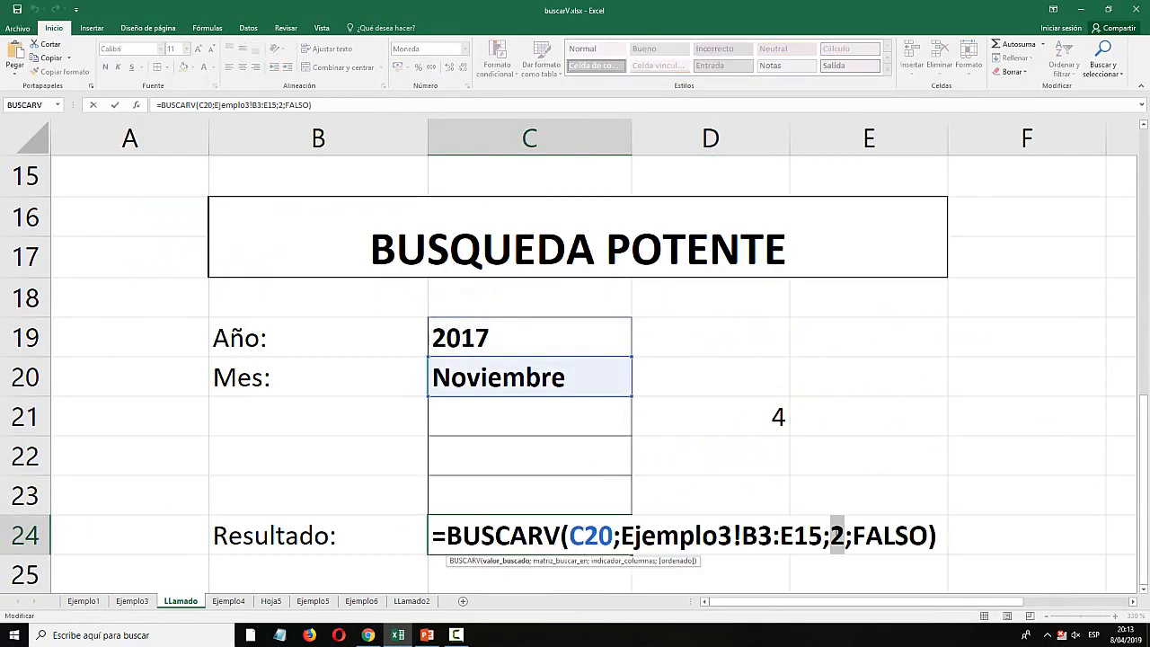
key(ctrl+v)
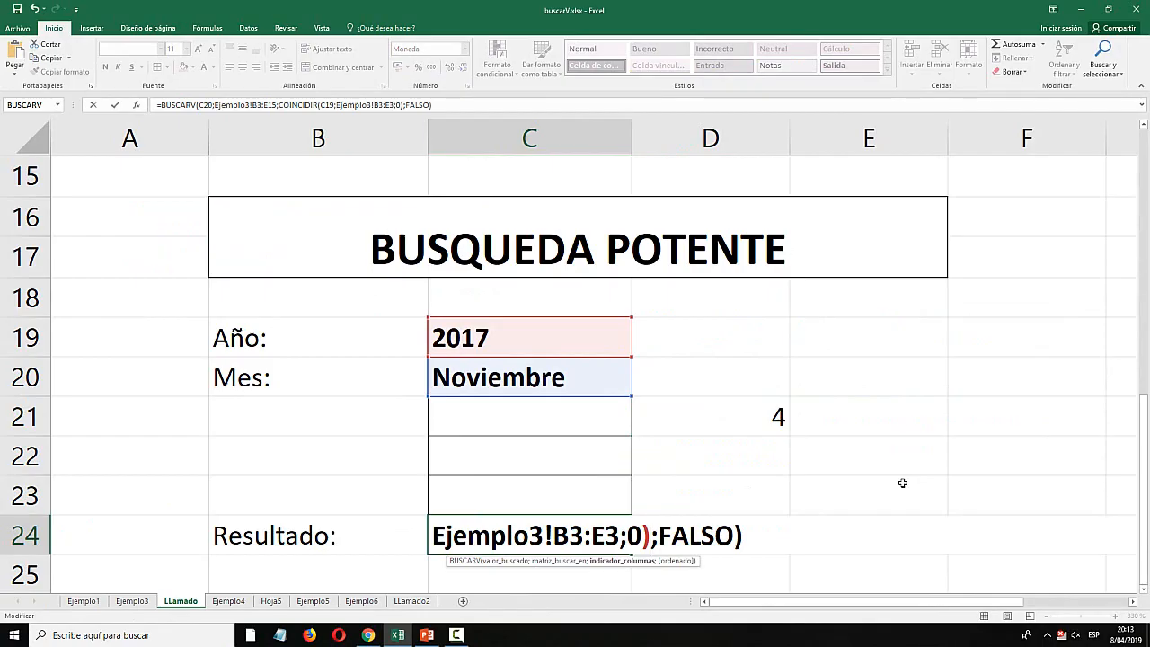
key(Return)
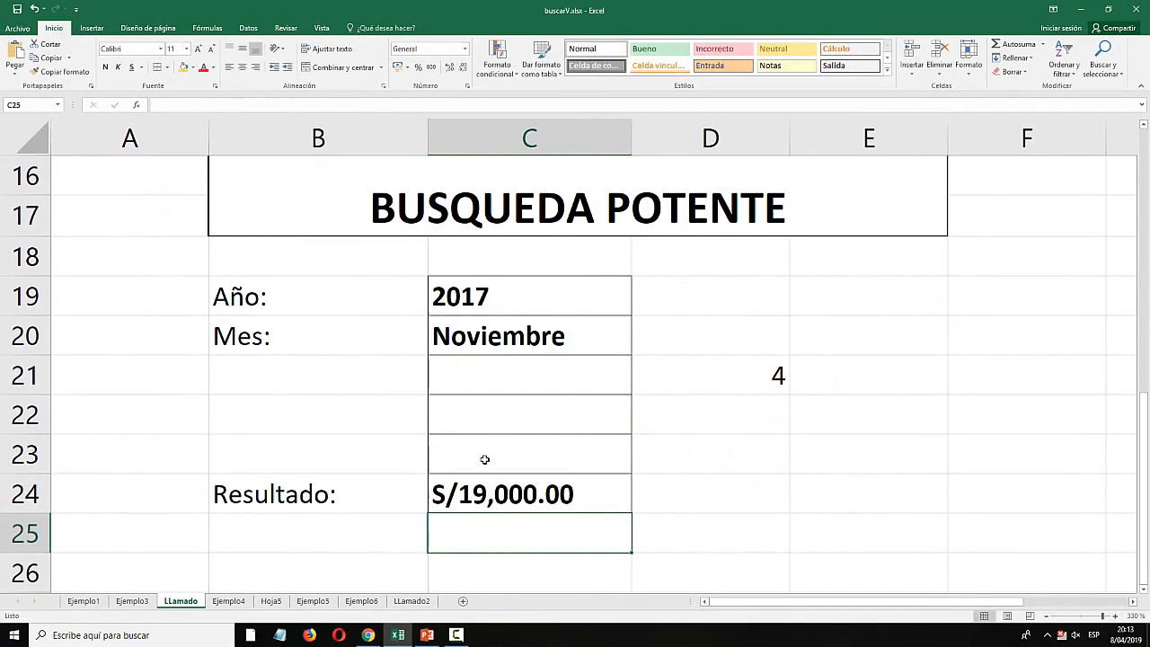
Locate Enero in the Ejemplo3 table and test the LLamado lookup with year 2019 and month Enero.
click(132, 601)
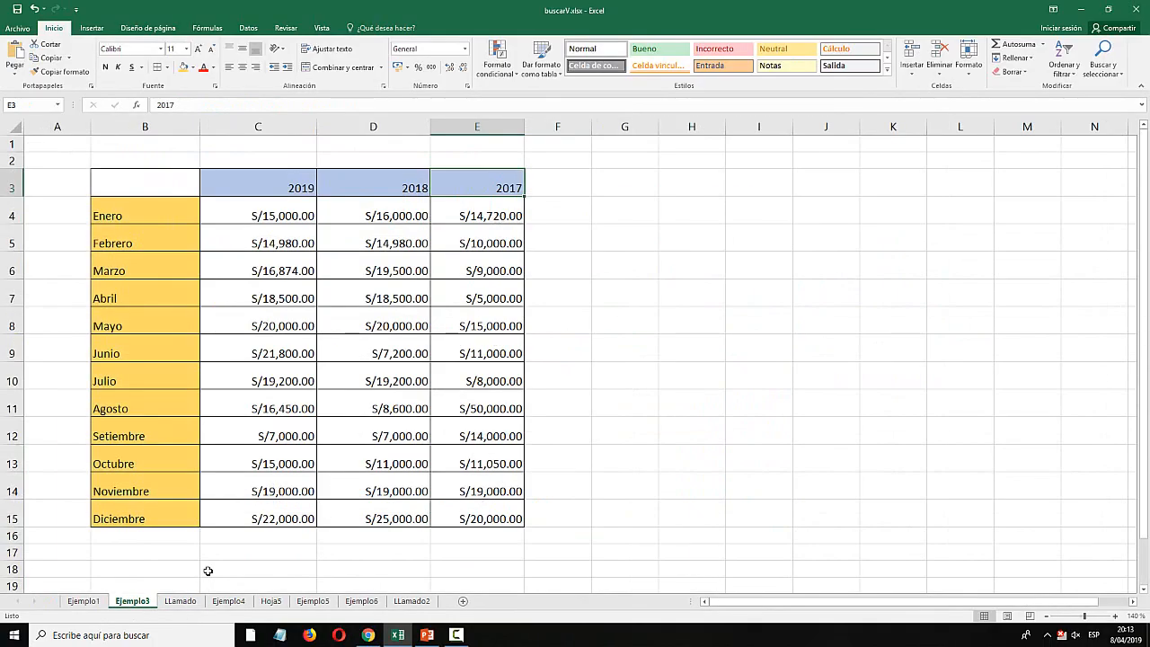
click(120, 219)
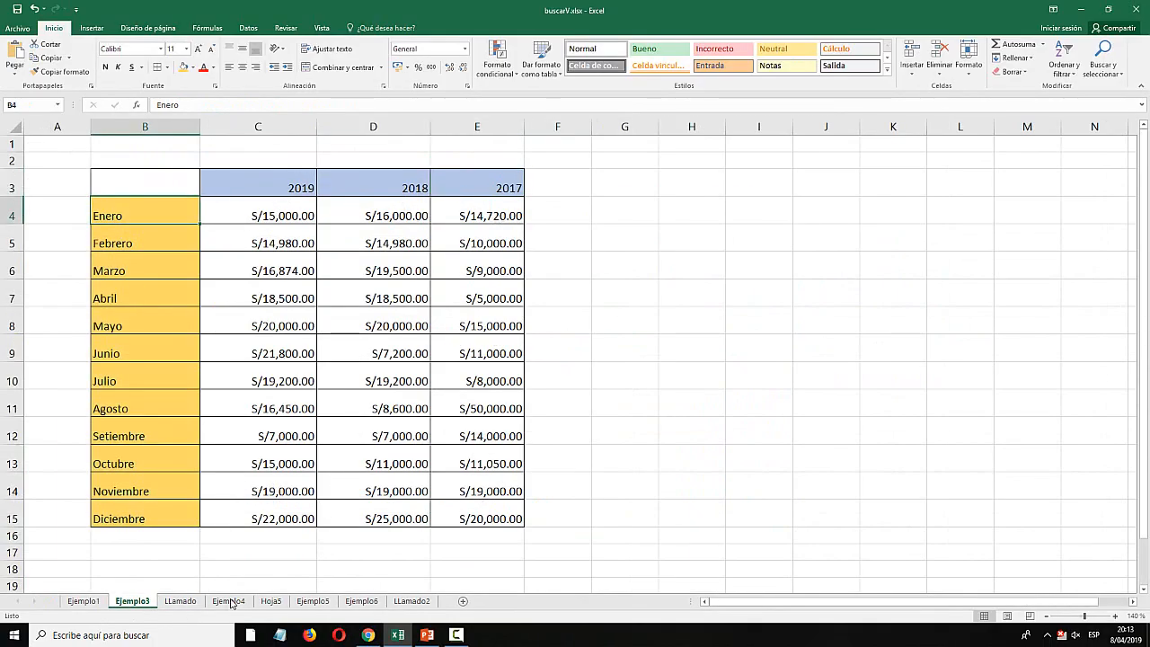
click(181, 601)
click(636, 307)
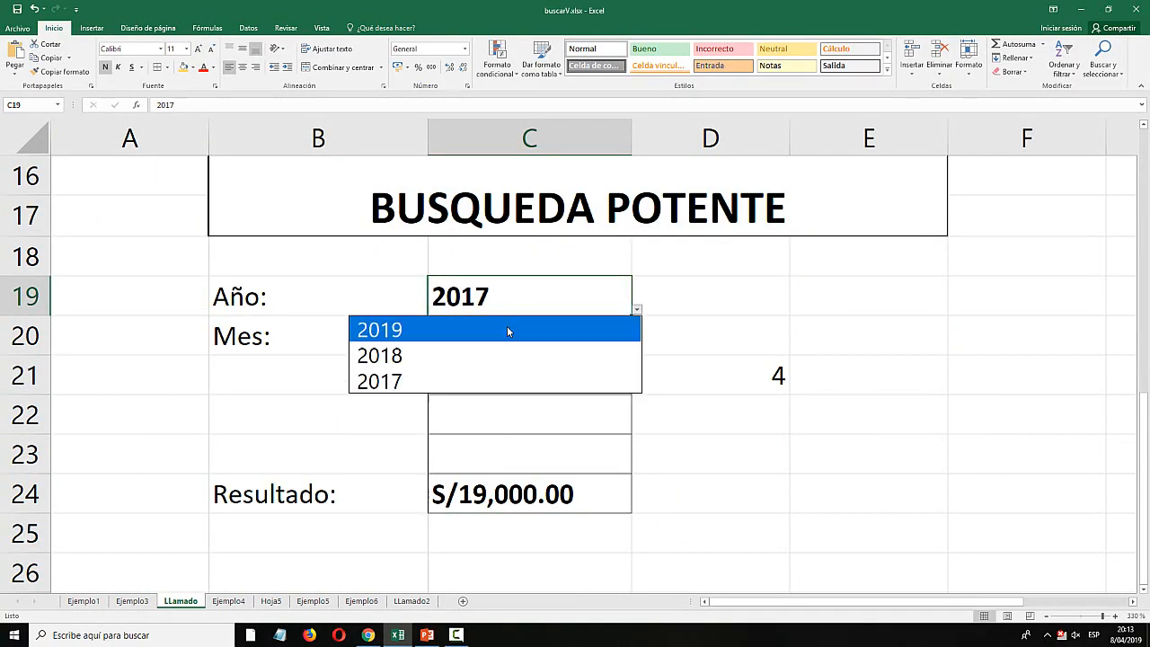
click(511, 329)
click(623, 342)
click(636, 349)
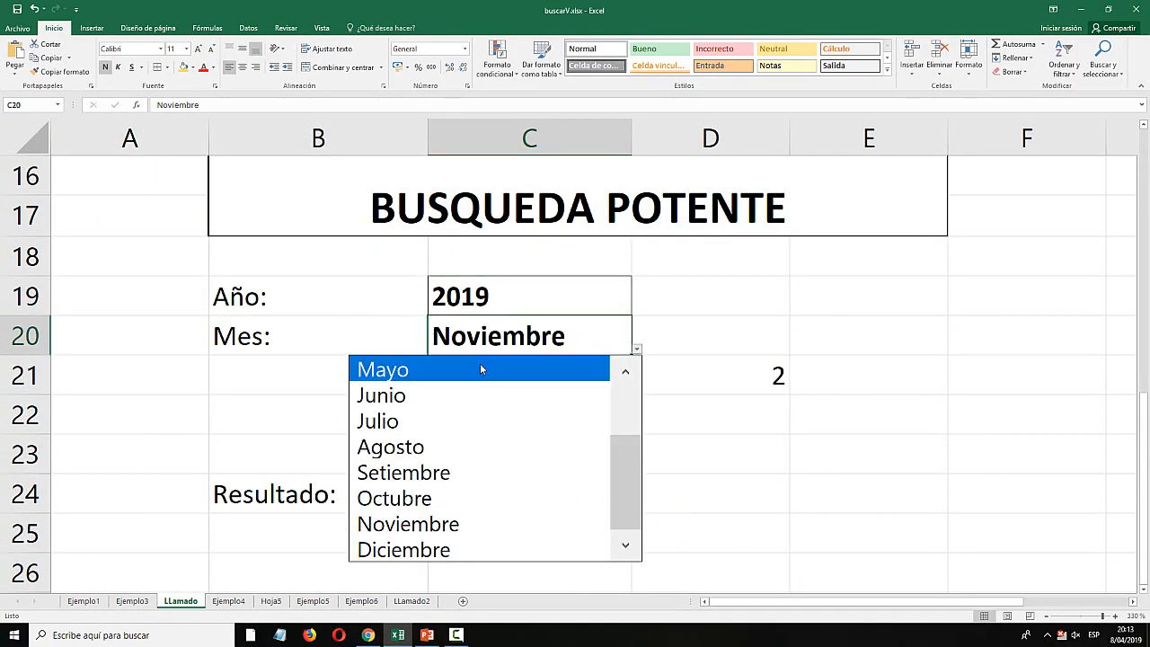
scroll(534, 385, up, 2)
click(411, 378)
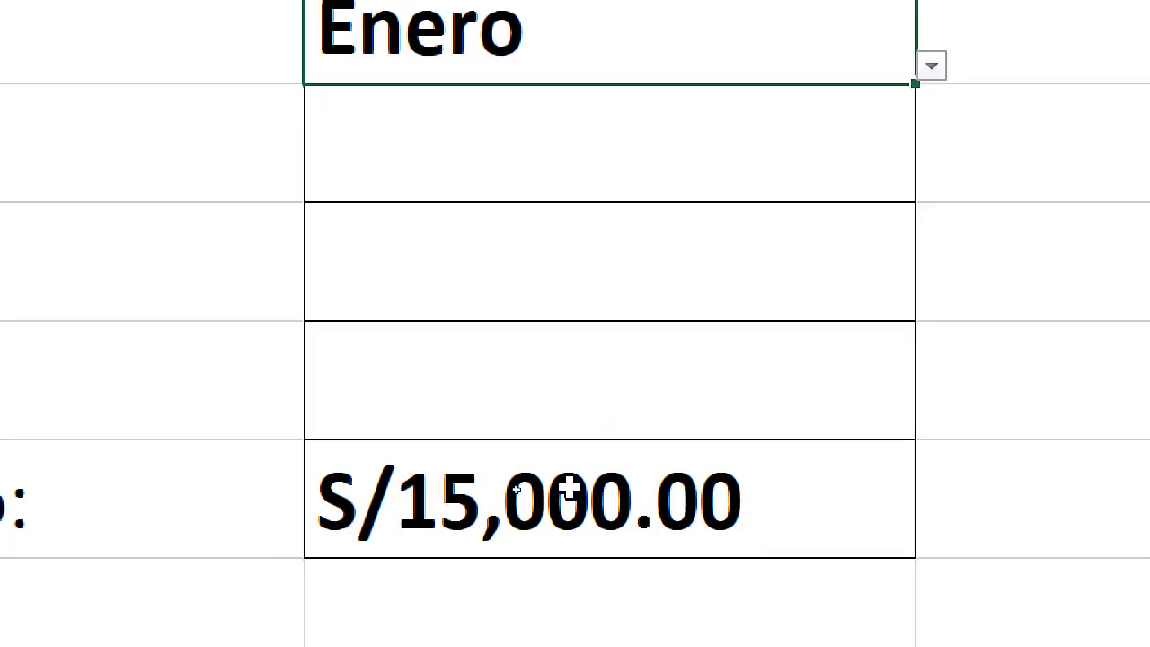
click(490, 492)
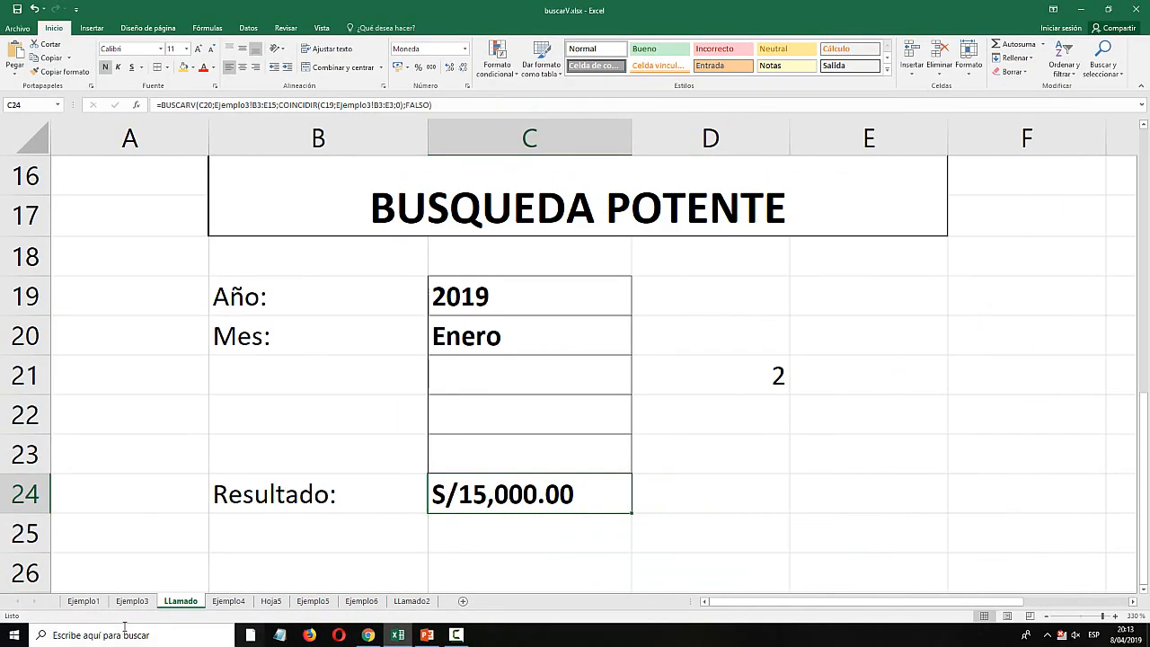
Check the Setiembre 2018 amount on Ejemplo3 and look it up on LLamado with year 2018 and month Setiembre.
click(135, 600)
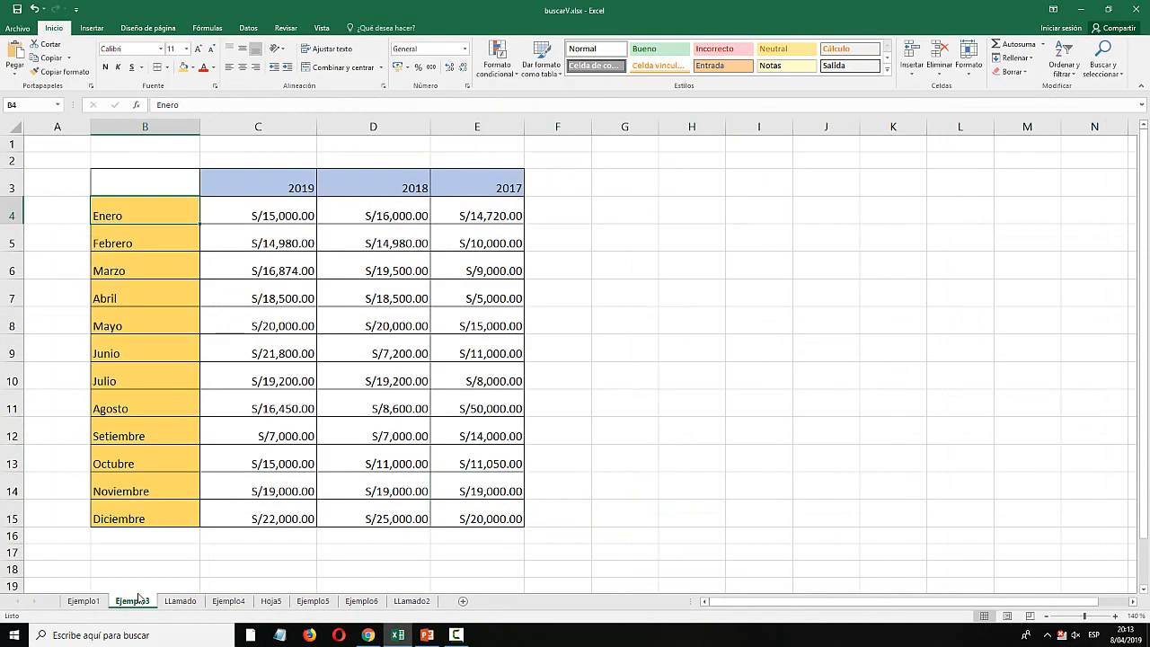
click(401, 432)
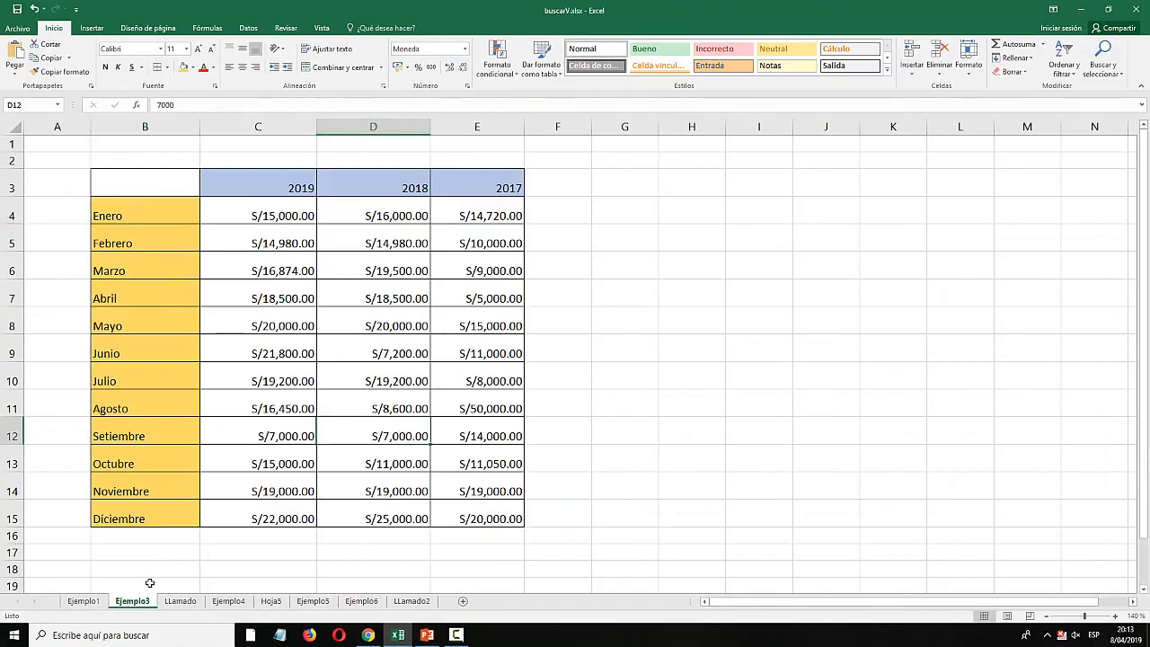
click(180, 600)
click(490, 301)
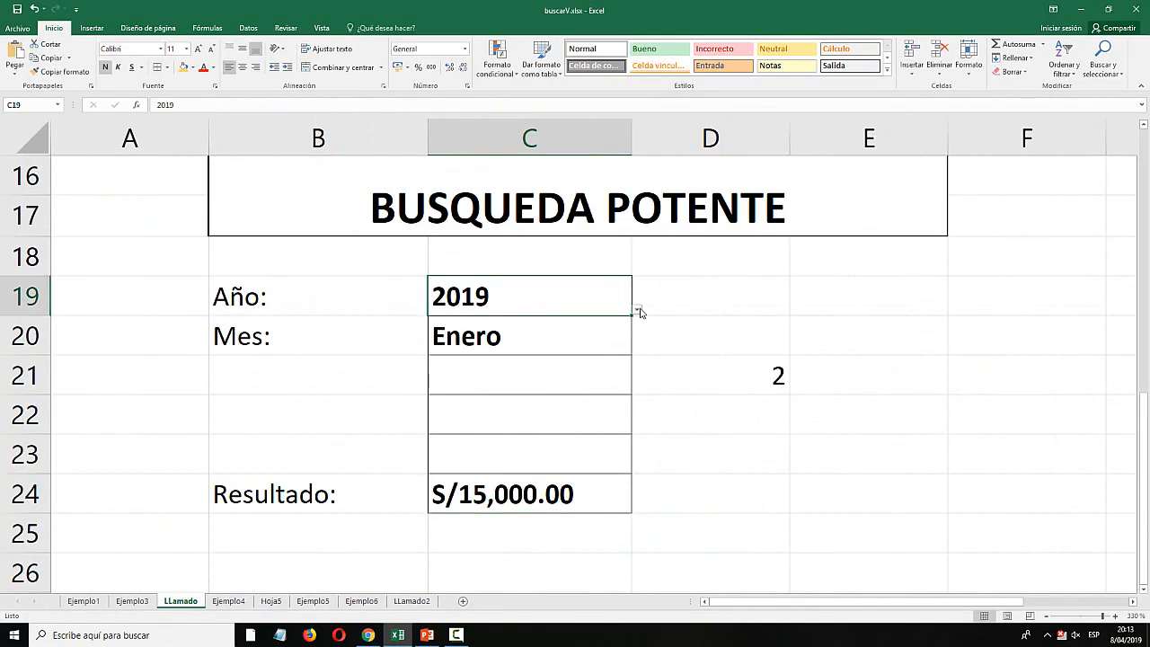
click(637, 310)
click(422, 352)
click(446, 335)
click(637, 350)
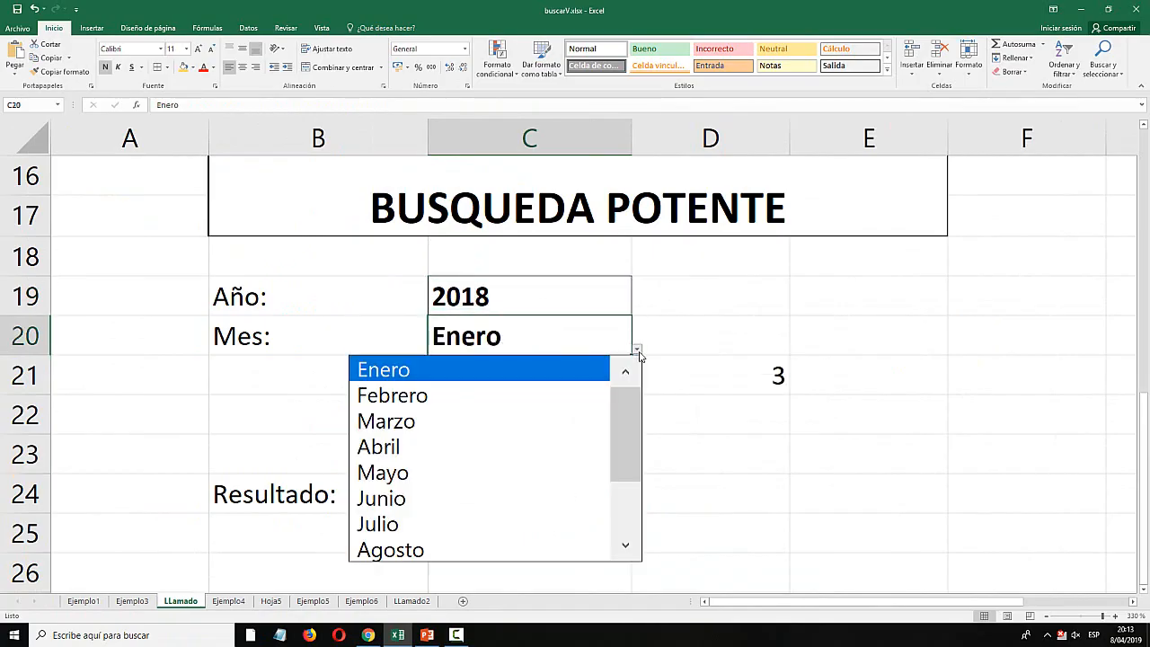
drag(626, 420, 626, 467)
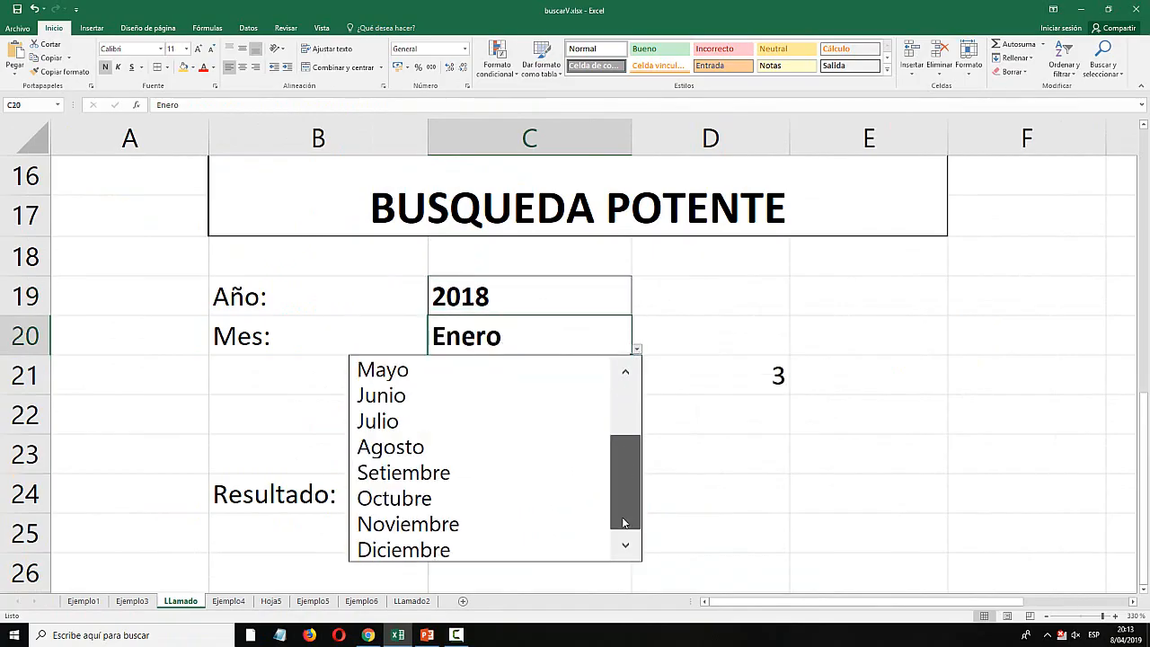
click(526, 471)
click(523, 489)
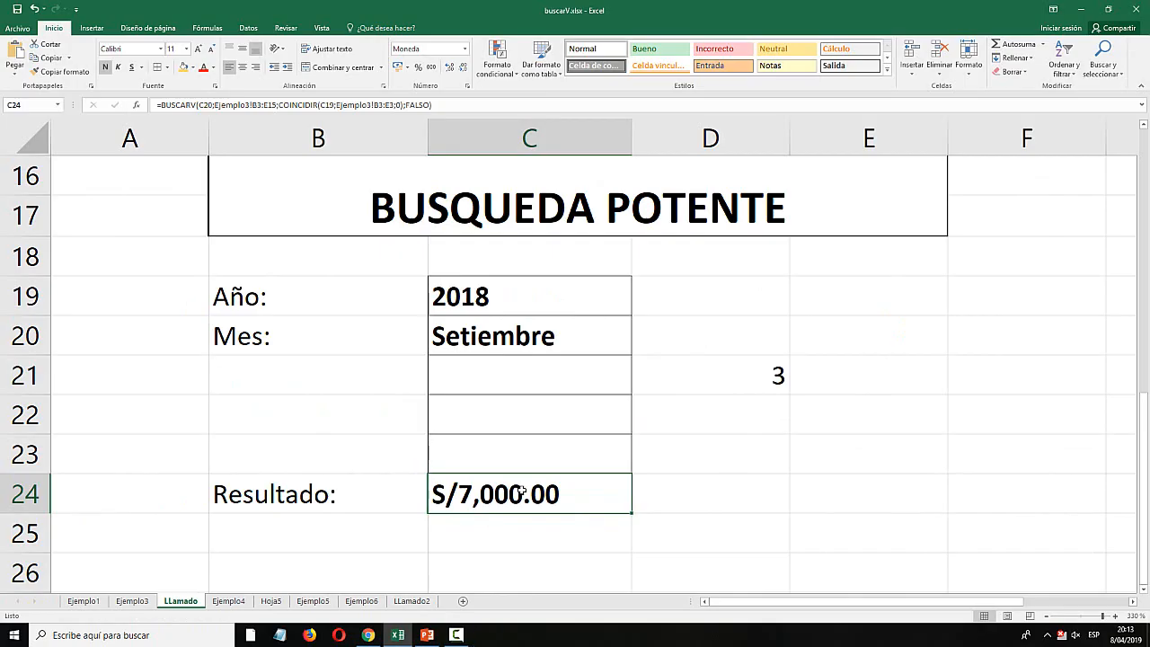
Replace the nested COINCIDIR function in C24's BUSCARV formula with the fixed column index 2.
double_click(521, 490)
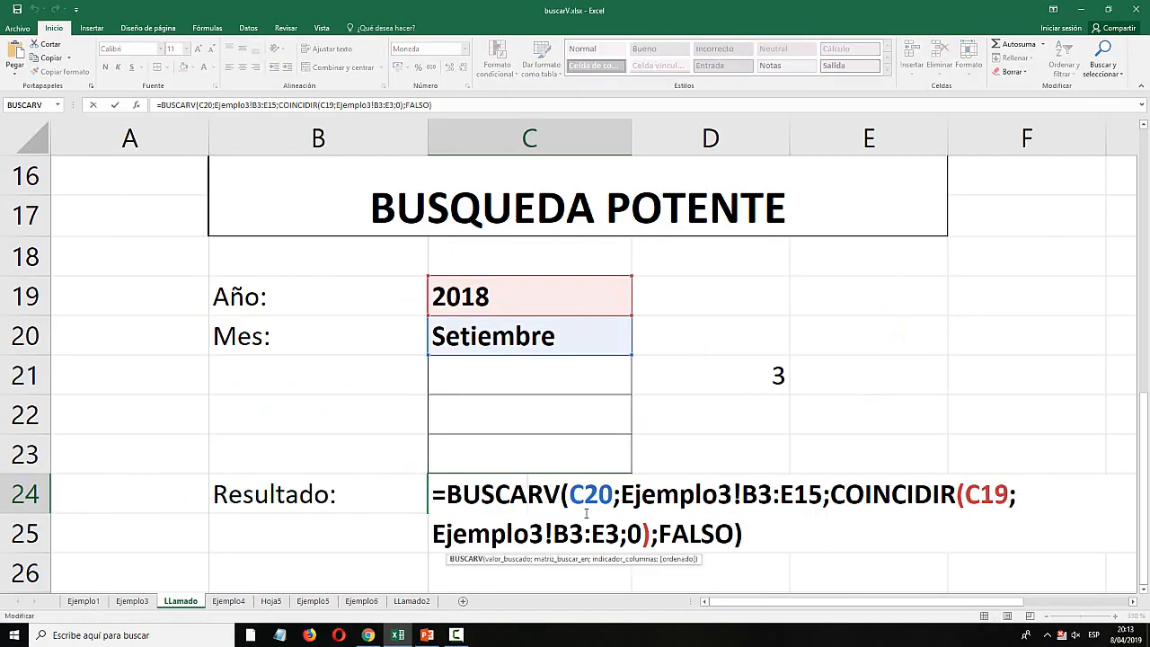
drag(620, 531, 715, 534)
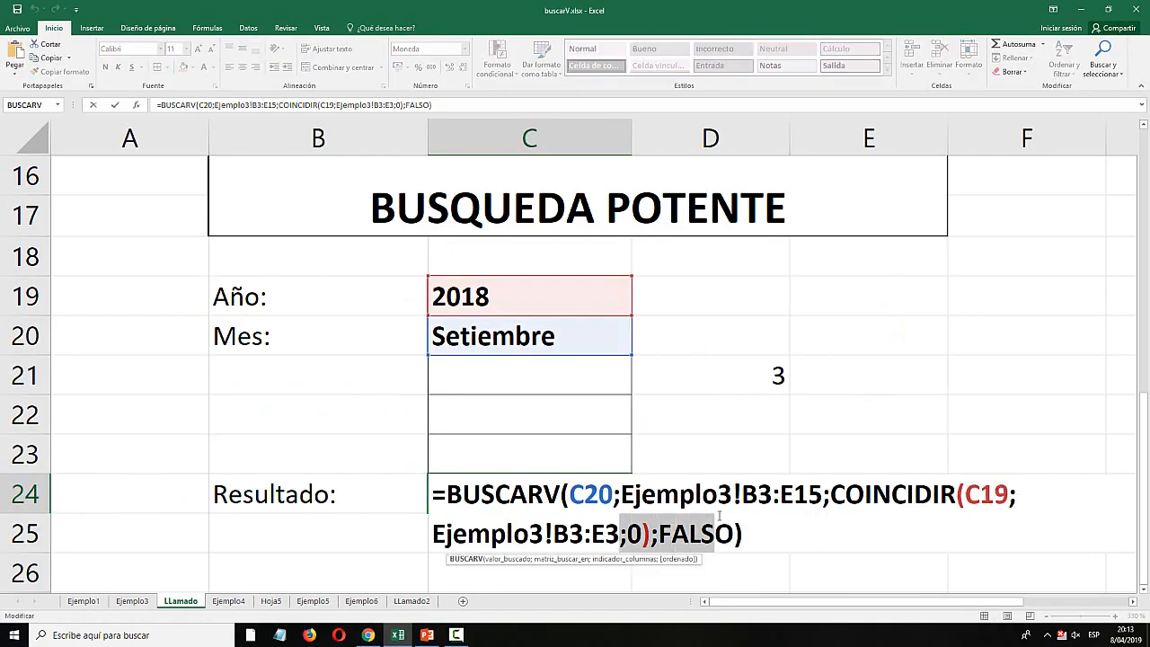
drag(830, 494, 650, 533)
text(2)
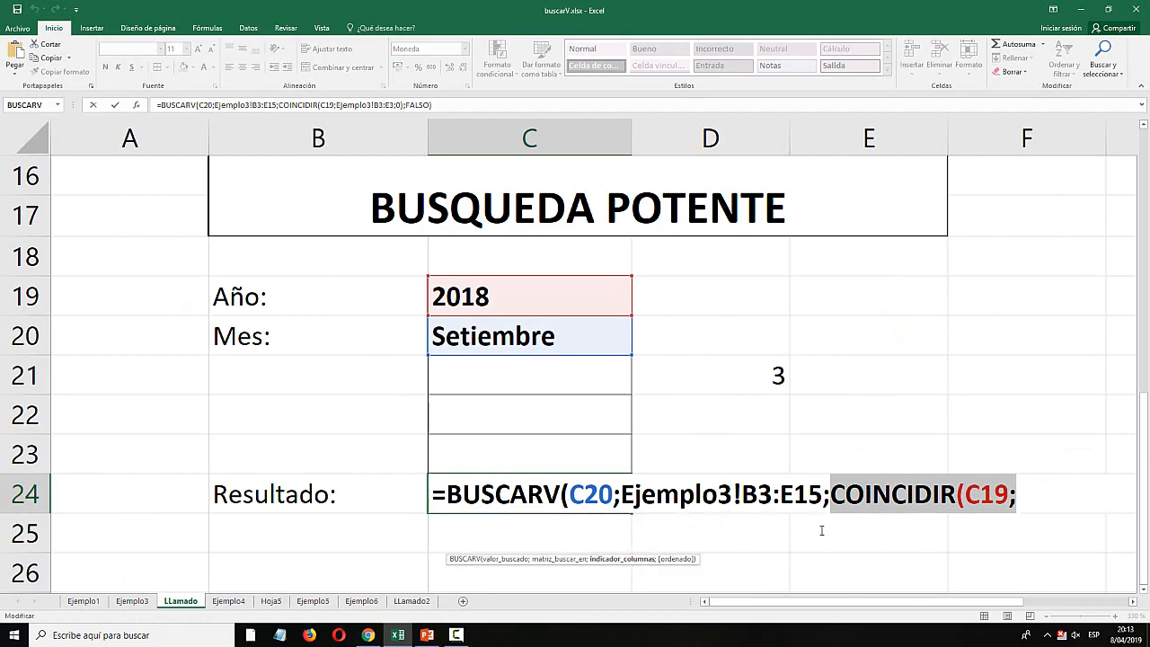
key(Return)
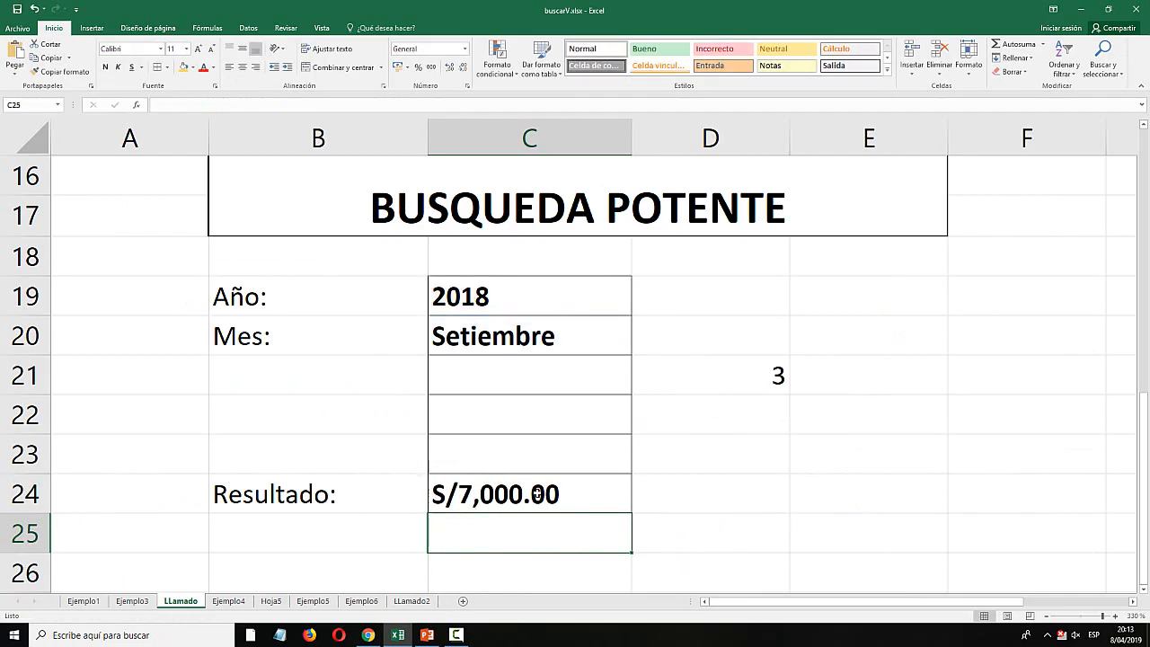
Review the arguments of the BUSCARV formula in C24 and the separate COINCIDIR formula in D21.
click(526, 495)
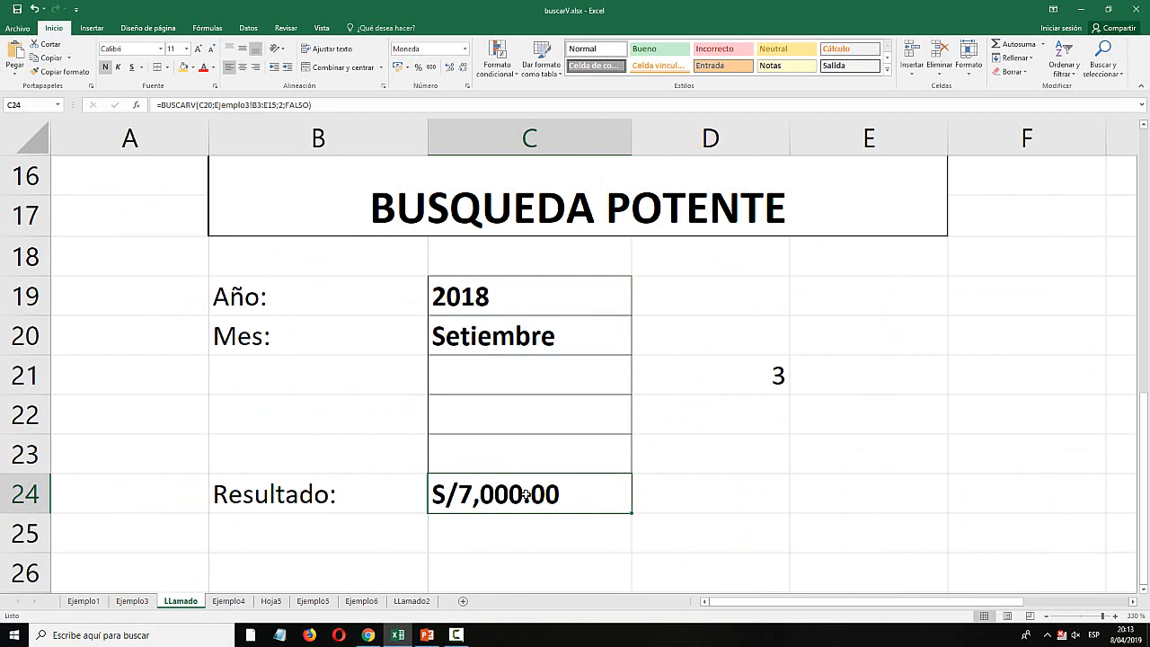
double_click(526, 495)
click(734, 494)
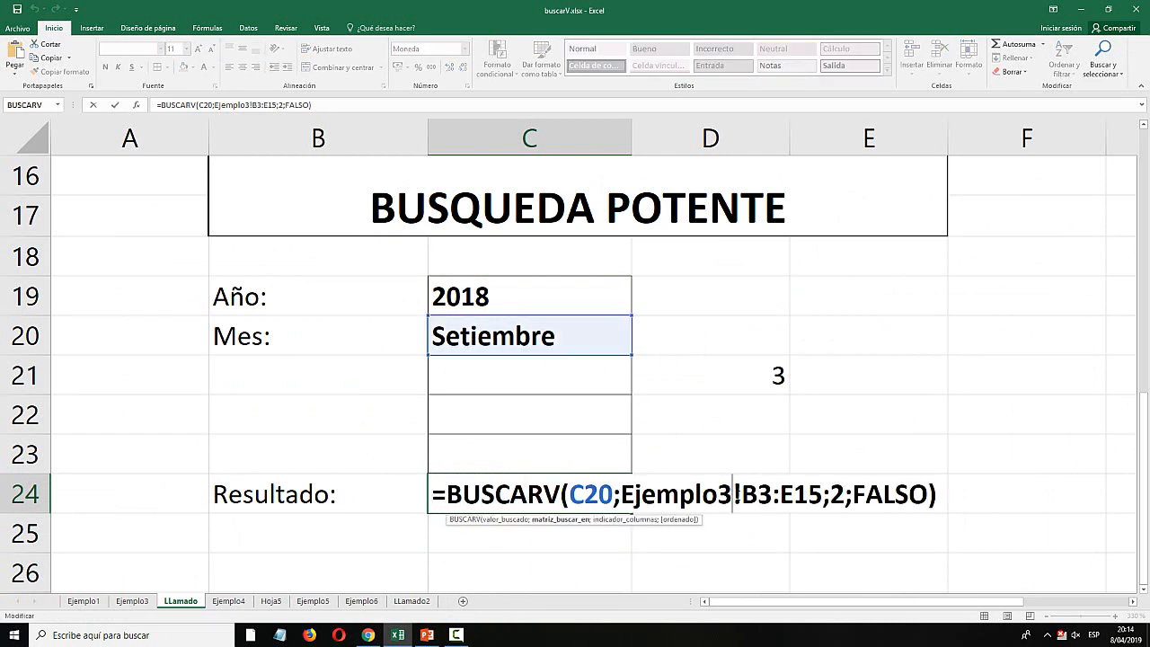
click(846, 496)
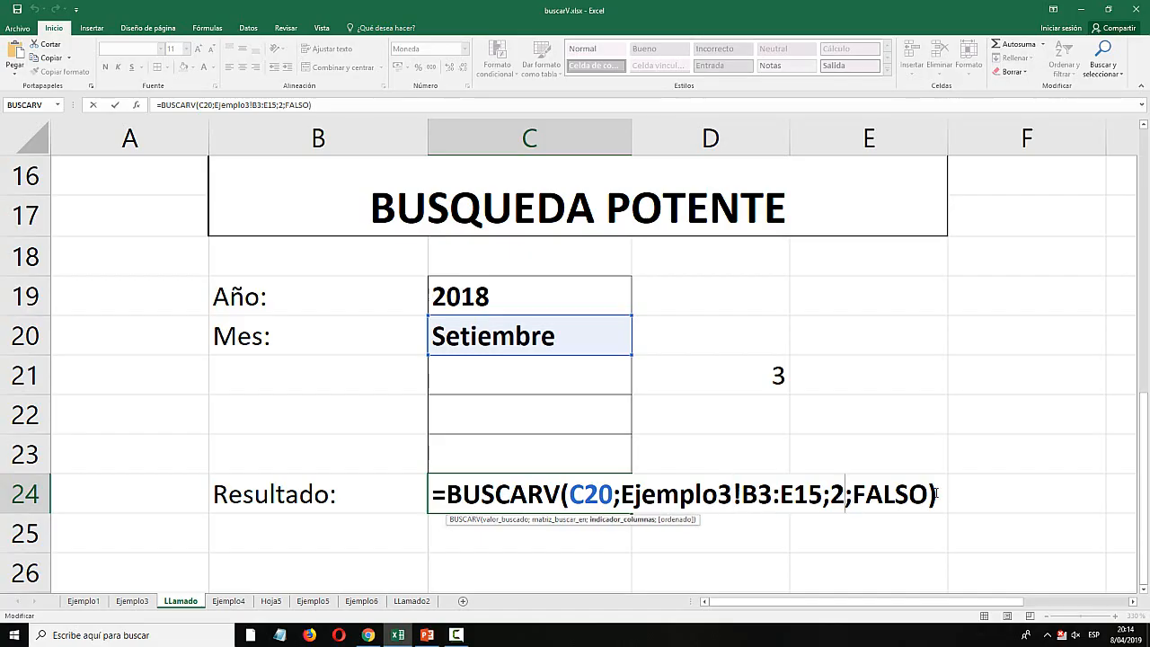
drag(935, 492, 637, 457)
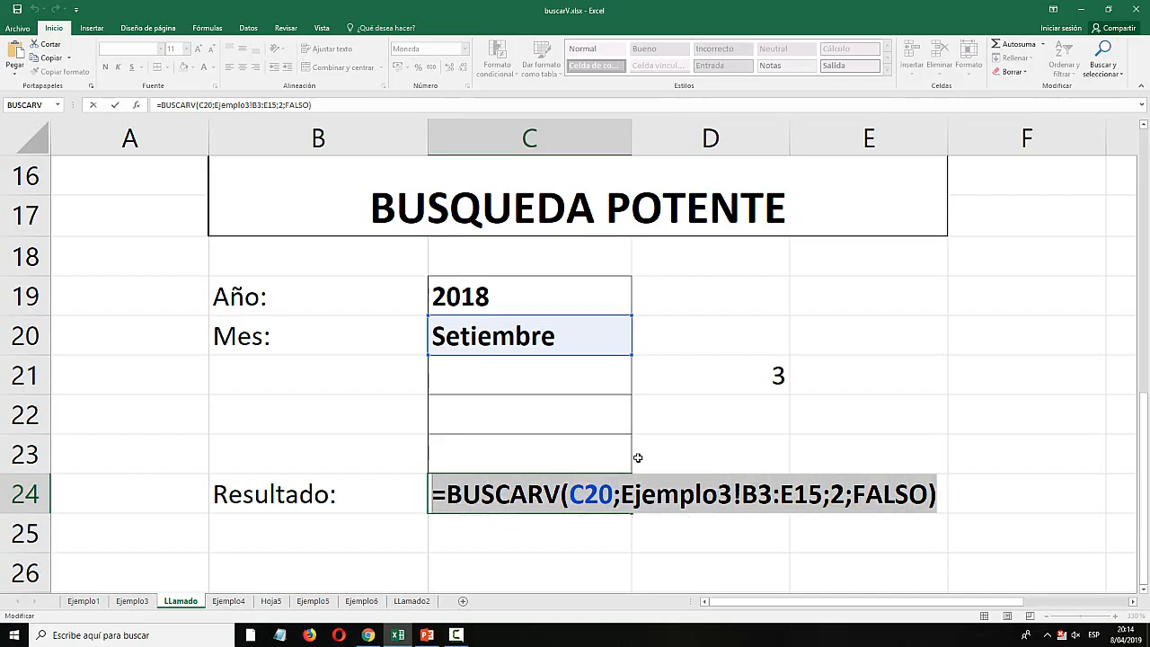
click(729, 407)
double_click(724, 377)
drag(650, 377, 1080, 380)
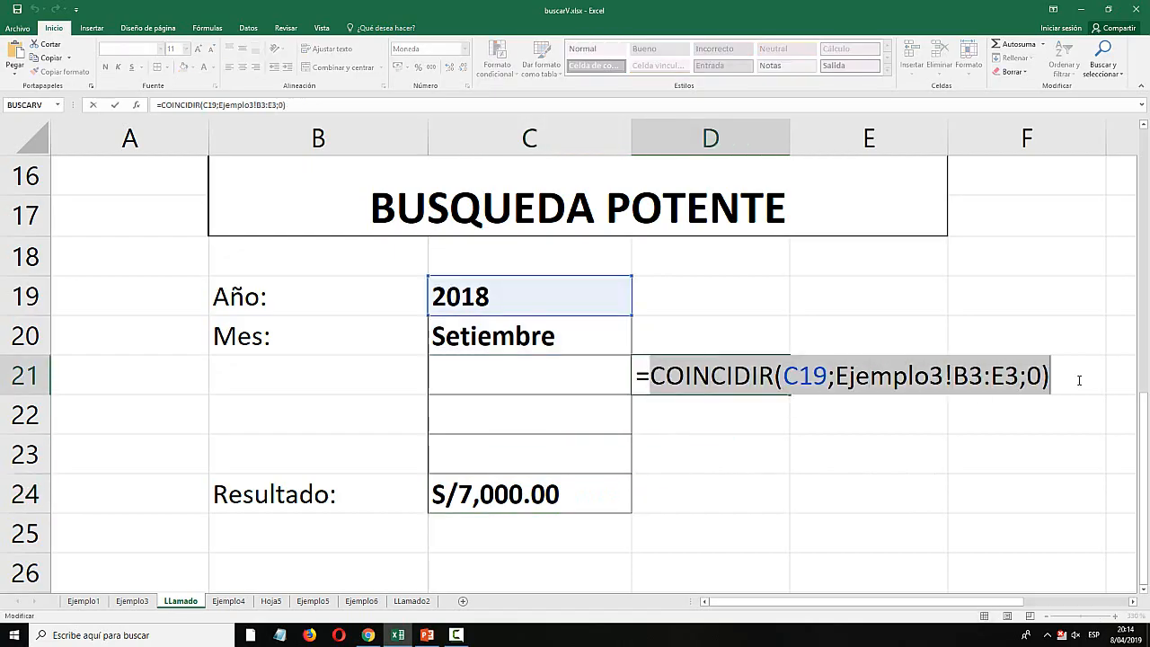
key(Escape)
Open the function arguments of C24's BUSCARV formula and clear the Indicador_columnas argument.
click(544, 493)
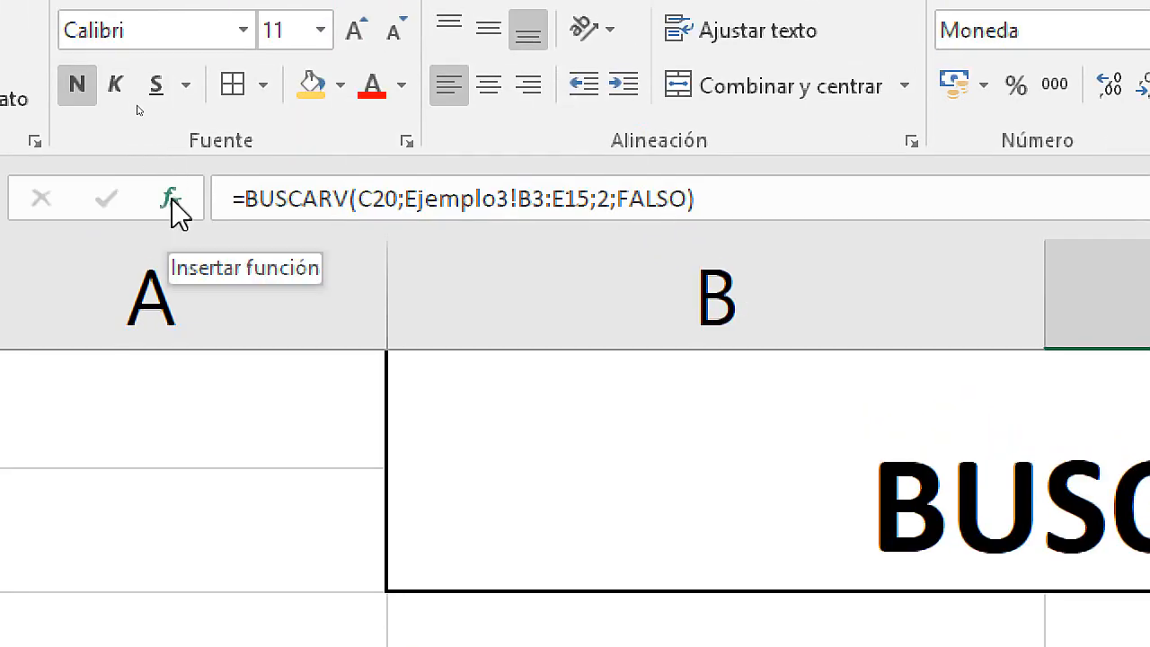
click(169, 198)
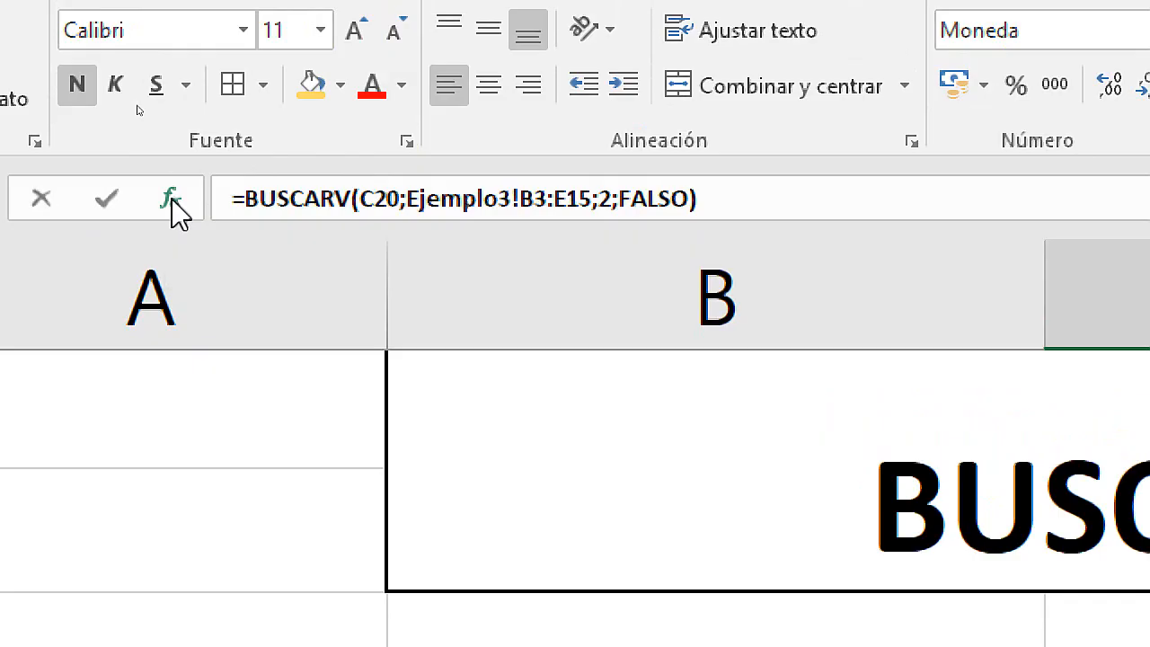
drag(744, 277, 656, 276)
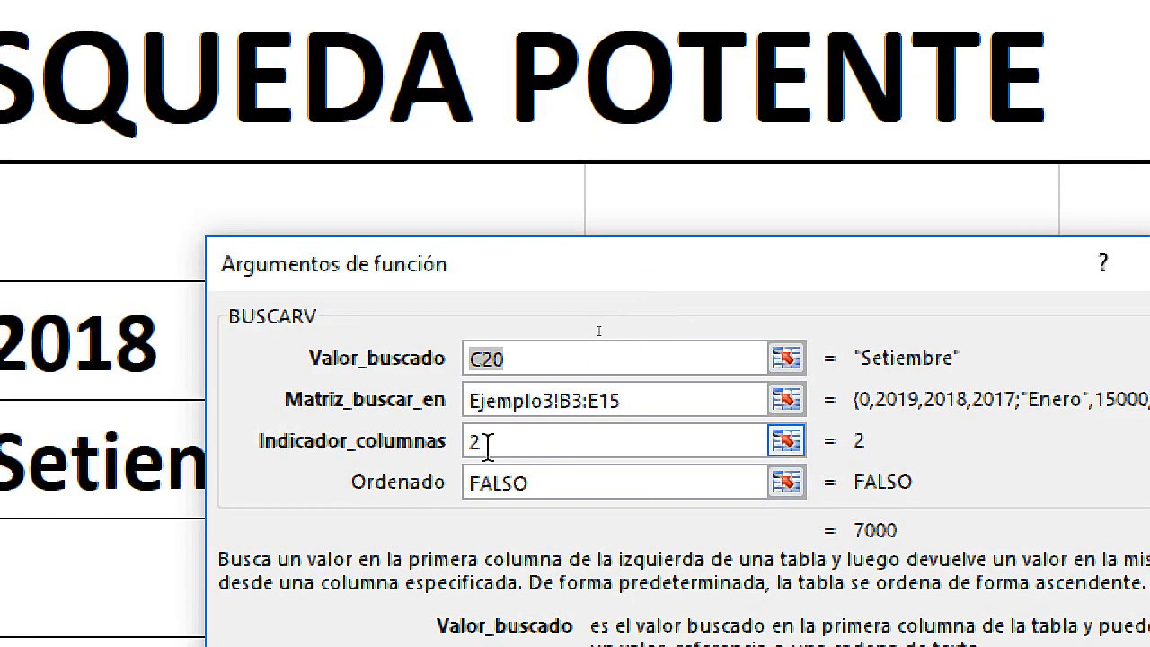
click(594, 329)
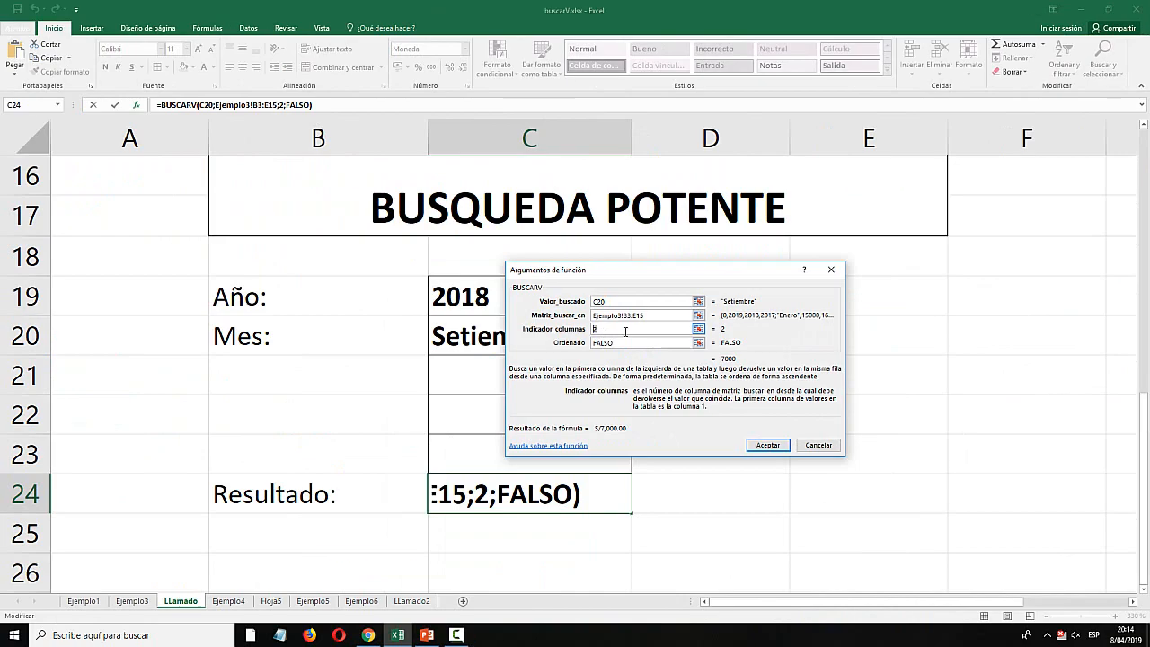
key(BackSpace)
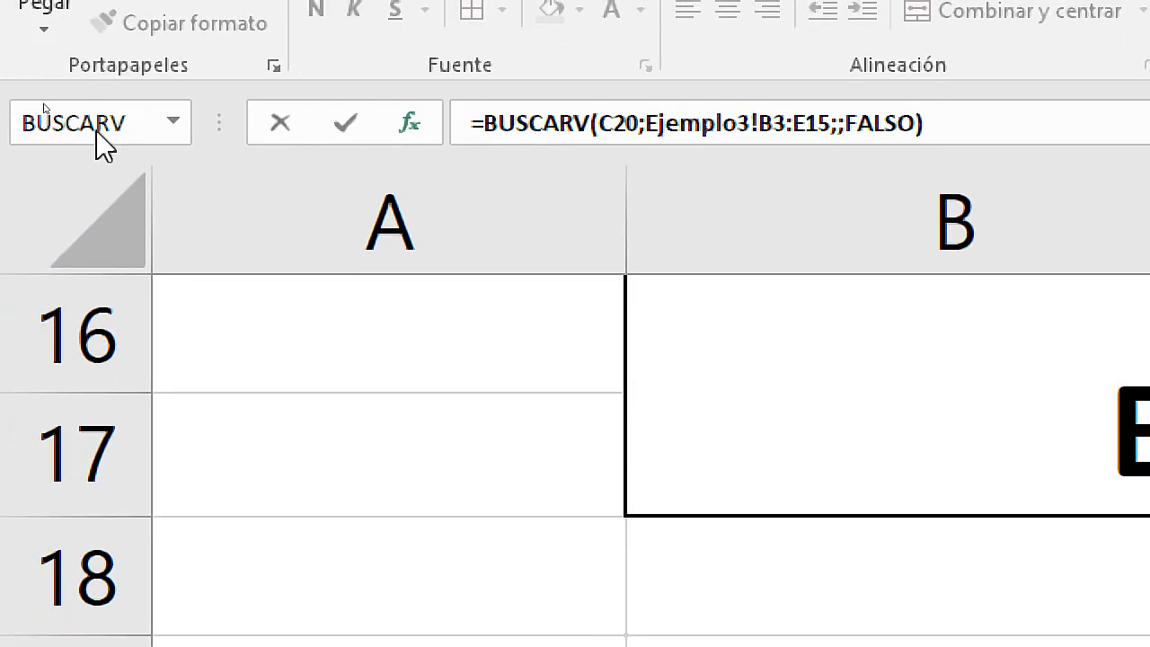
Open the full function list for BUSCARV's Indicador_columnas argument with the category set to Todo.
click(177, 123)
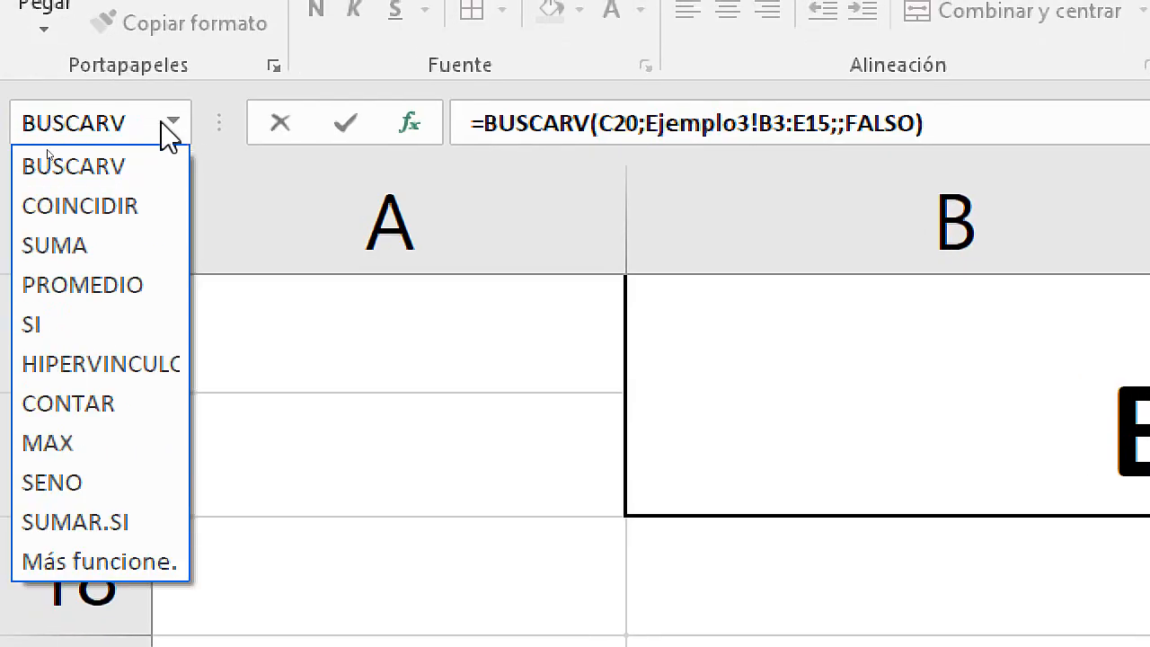
click(108, 561)
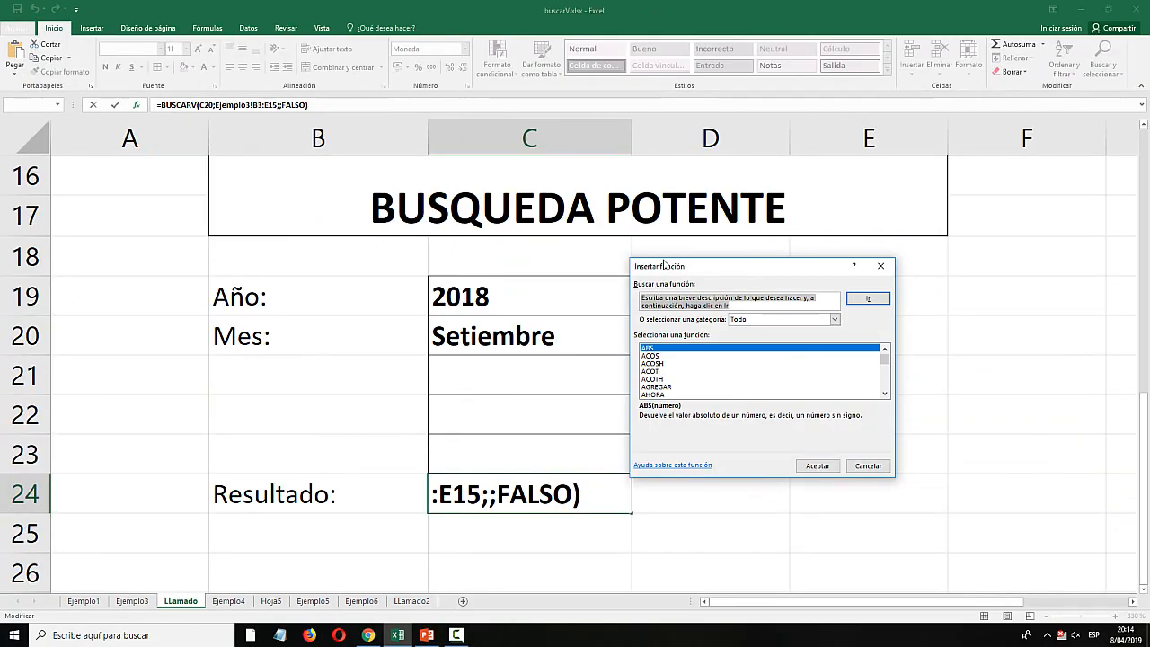
drag(636, 265, 485, 238)
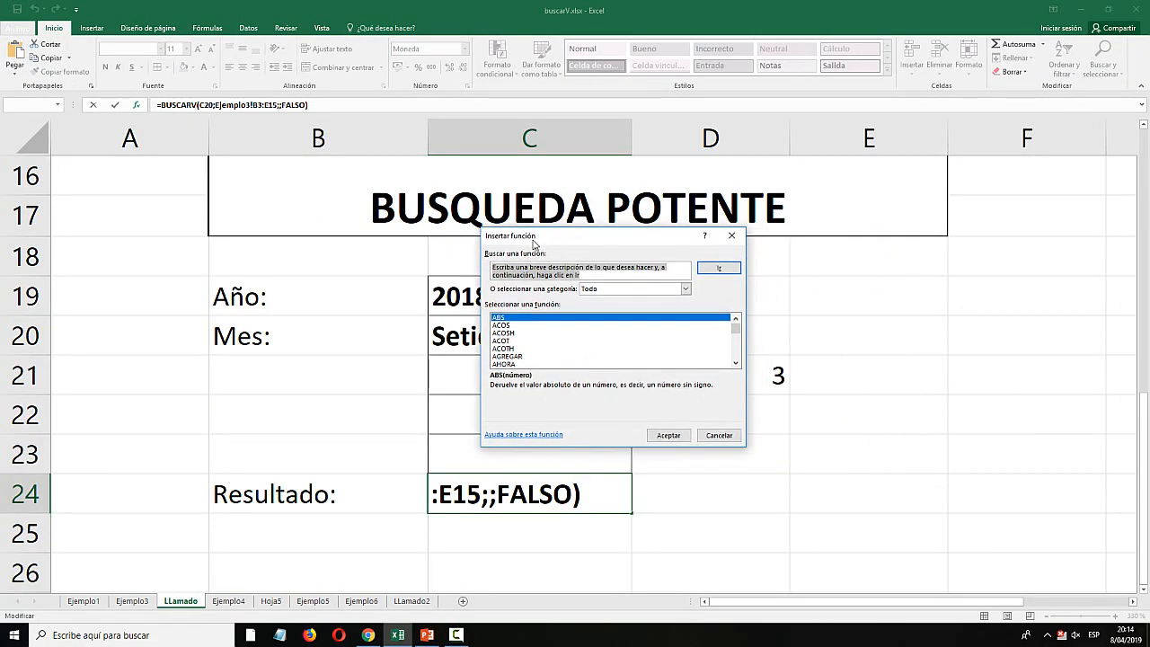
click(684, 289)
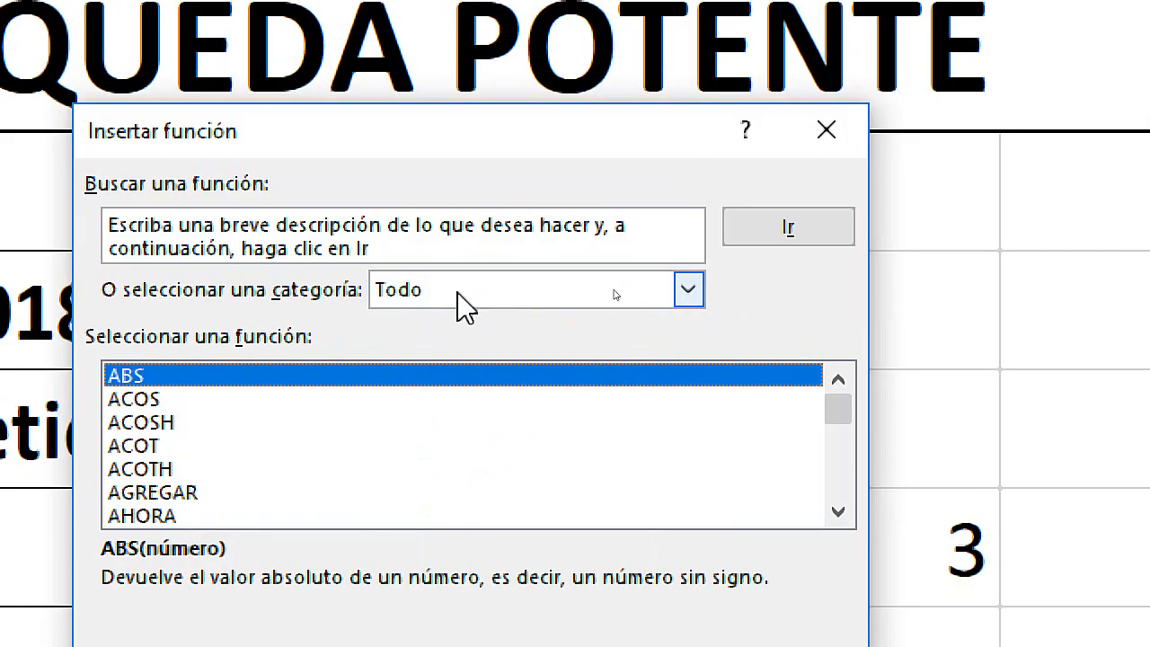
click(458, 293)
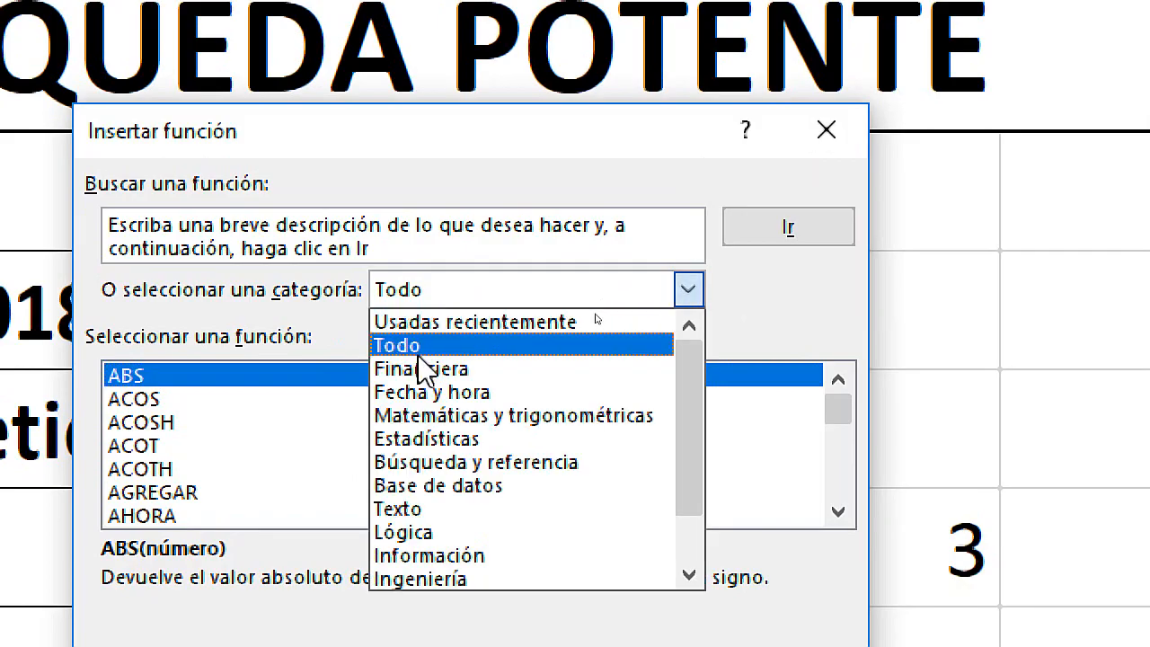
click(421, 347)
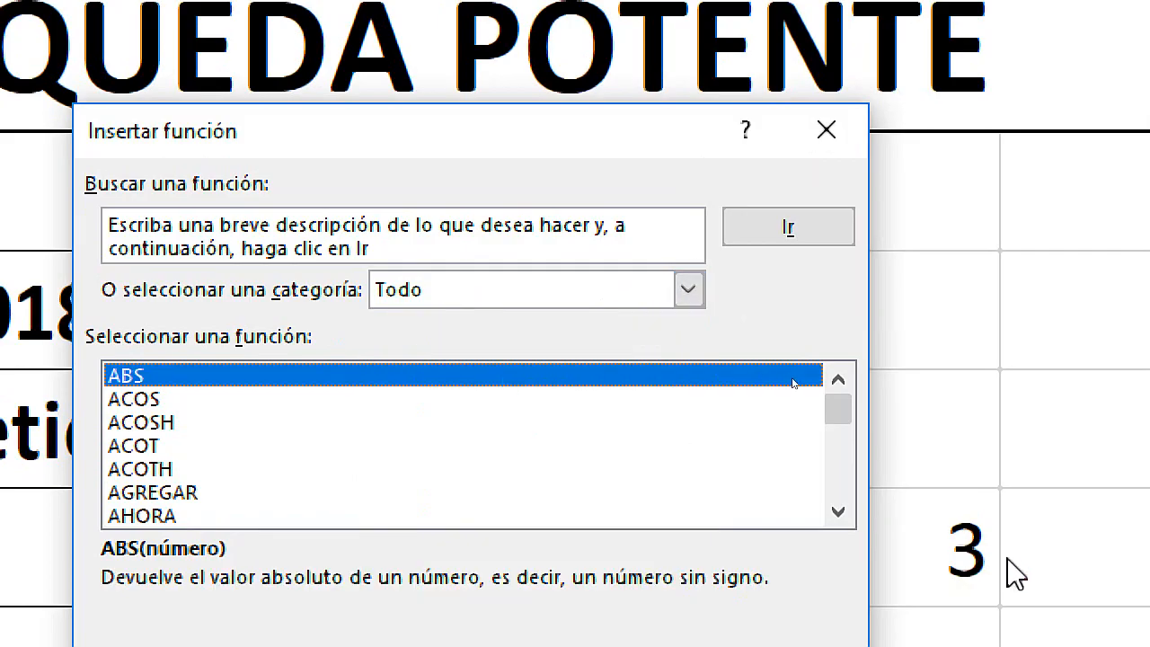
Insert COINCIDIR from the function list as the nested column index of C24's BUSCARV formula.
click(838, 512)
click(844, 509)
click(843, 508)
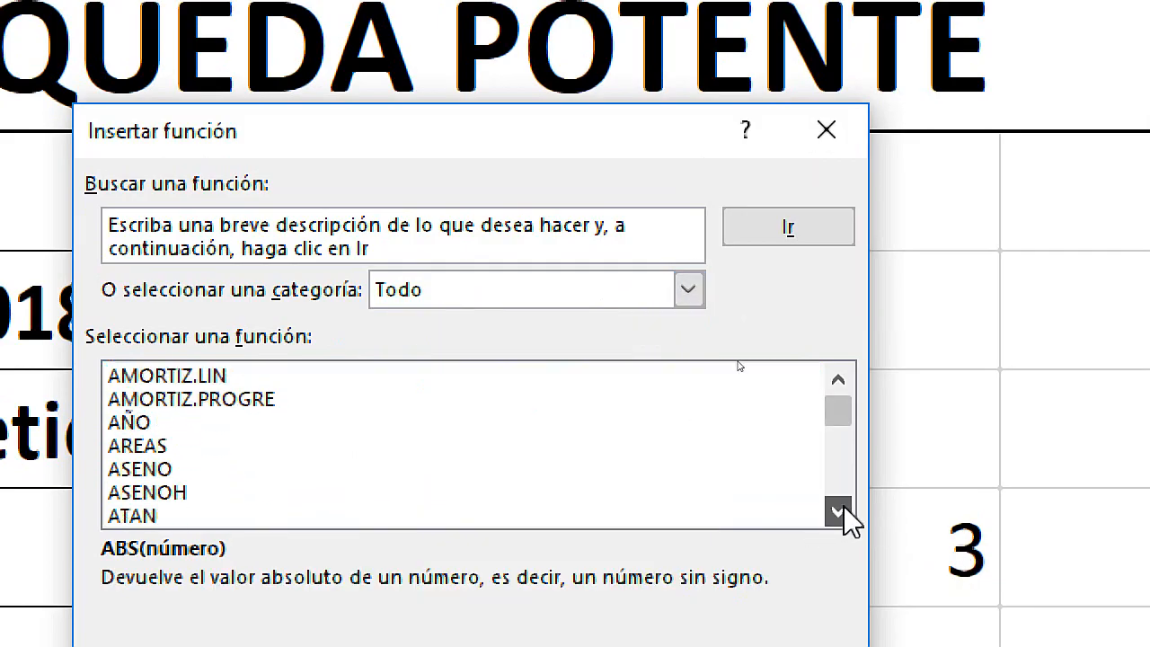
click(843, 509)
click(844, 508)
click(843, 508)
click(844, 508)
click(844, 508)
click(843, 508)
click(844, 510)
click(845, 510)
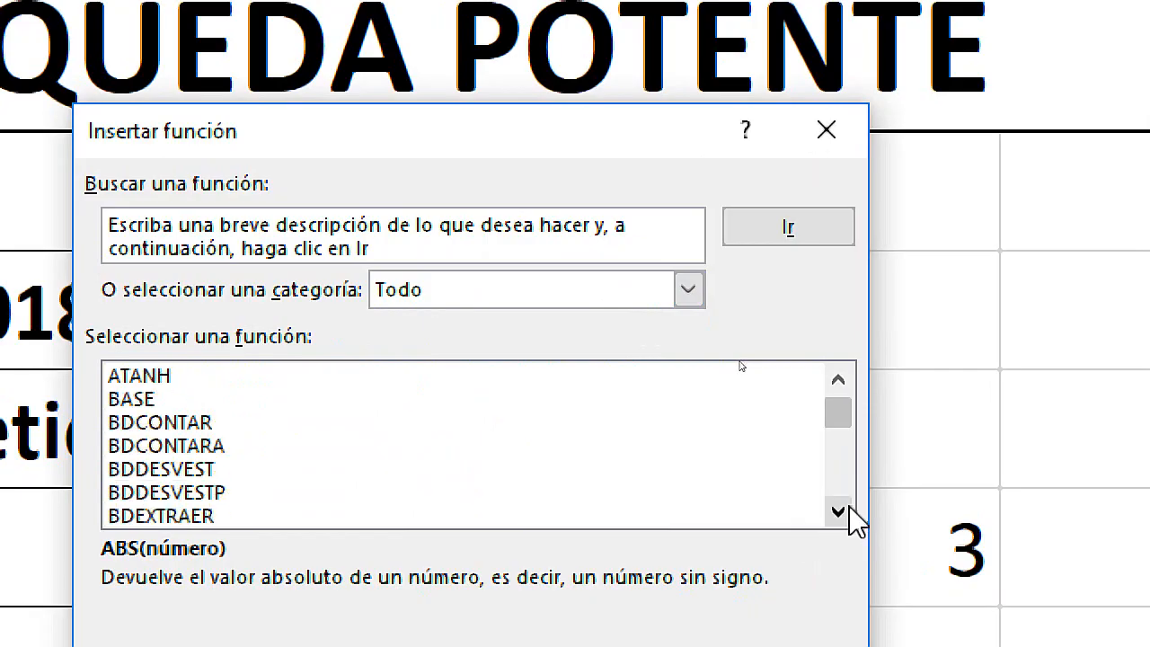
click(845, 511)
click(846, 510)
click(846, 510)
click(846, 510)
click(846, 511)
click(845, 509)
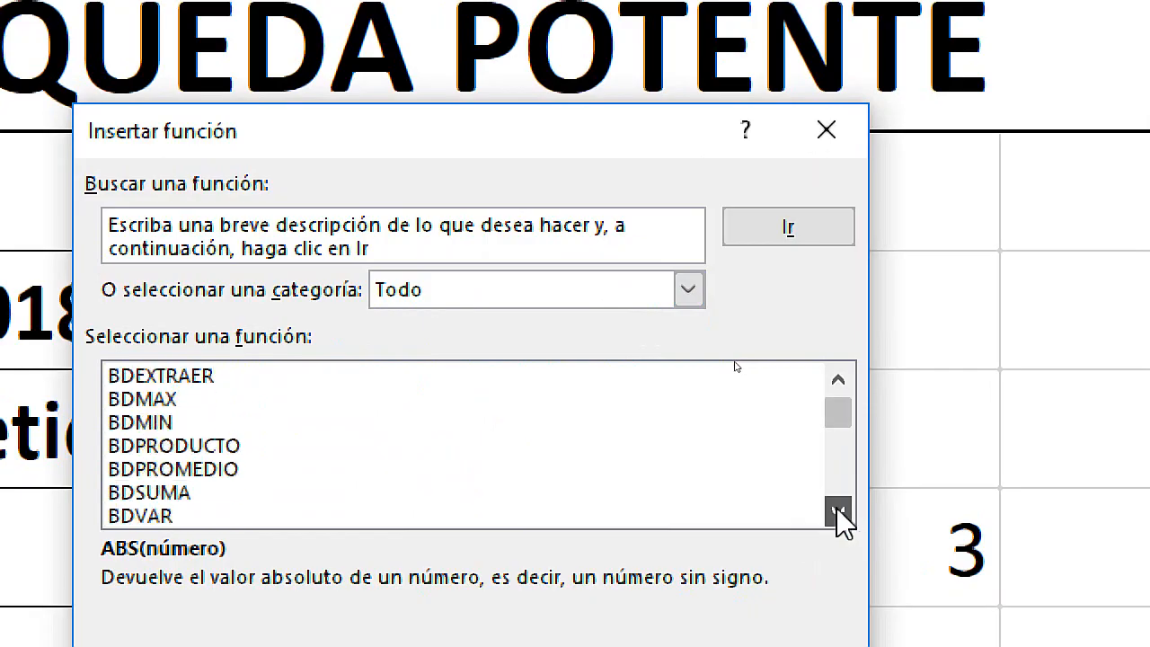
click(838, 509)
click(838, 510)
click(838, 510)
click(839, 509)
click(838, 510)
click(838, 509)
click(838, 510)
double_click(838, 510)
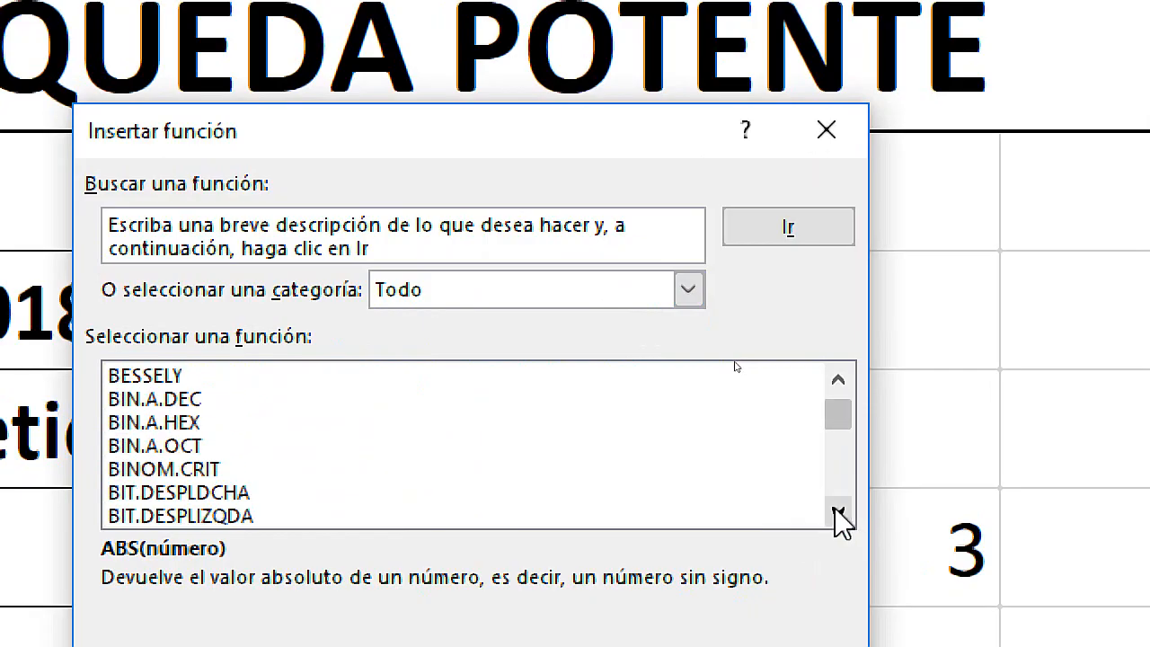
double_click(838, 510)
click(838, 510)
double_click(838, 511)
click(838, 510)
double_click(838, 511)
click(838, 510)
double_click(838, 510)
click(838, 510)
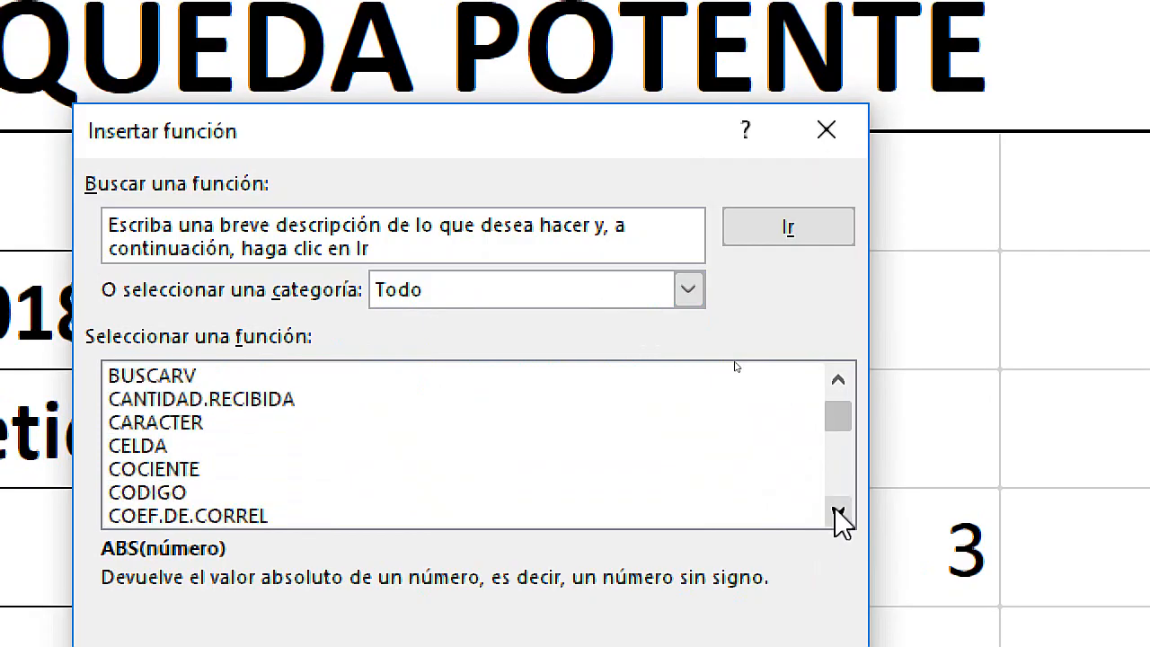
click(838, 511)
click(838, 510)
double_click(839, 510)
click(838, 510)
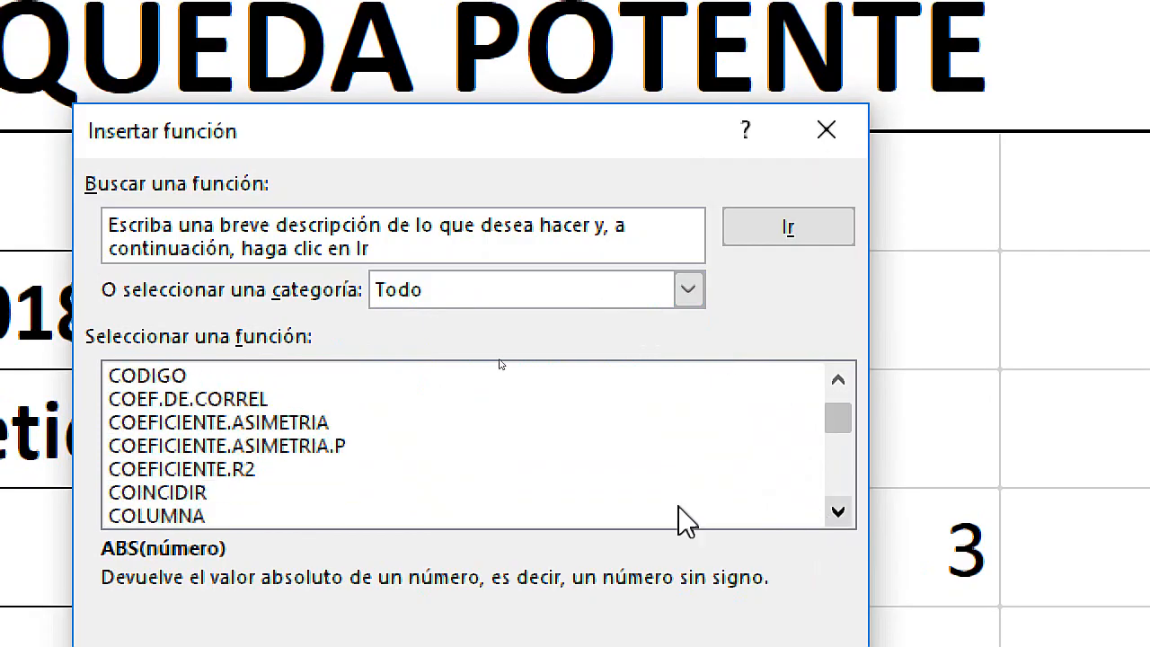
click(115, 494)
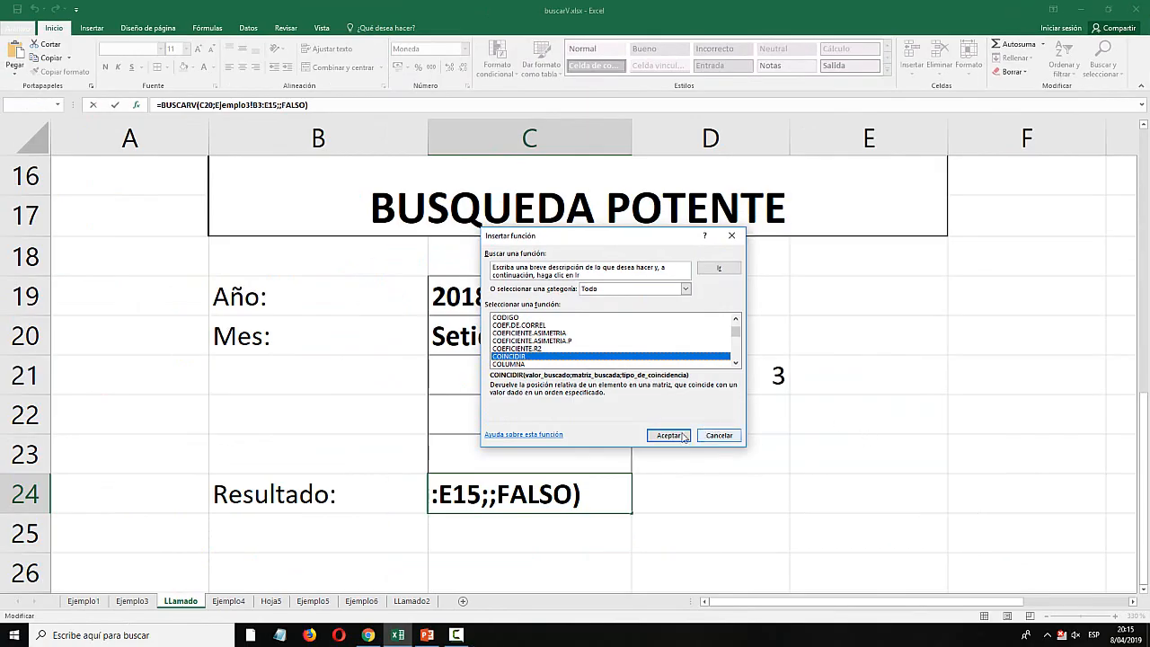
click(667, 434)
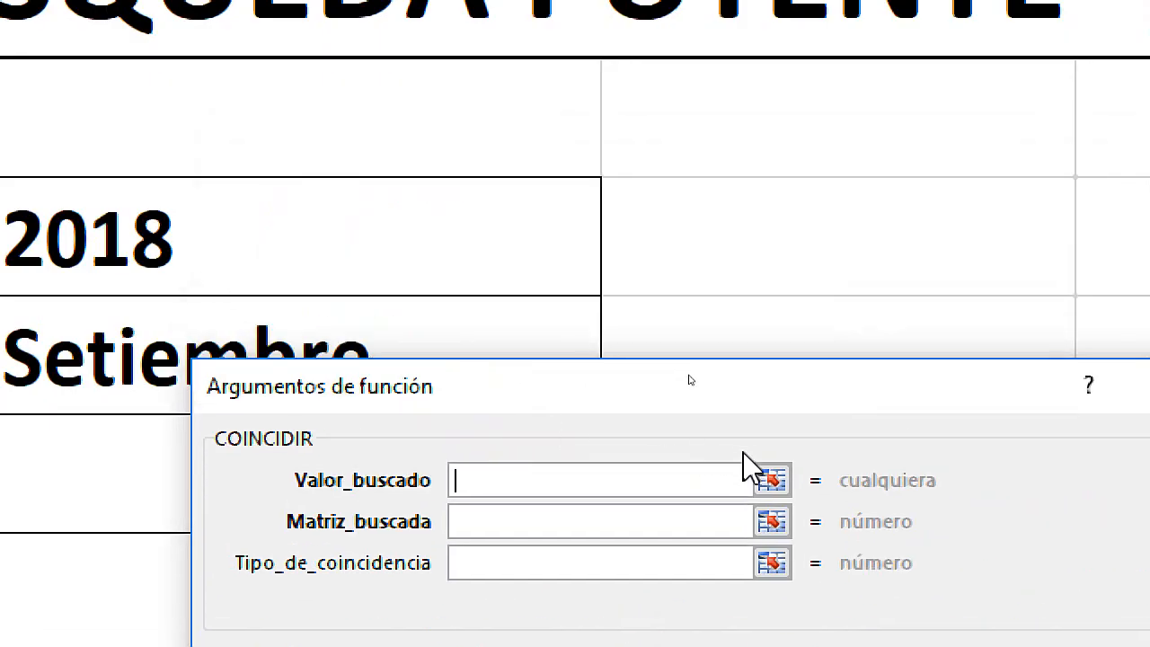
Set Valor_buscado of the nested COINCIDIR to the year cell C19.
click(771, 480)
click(59, 227)
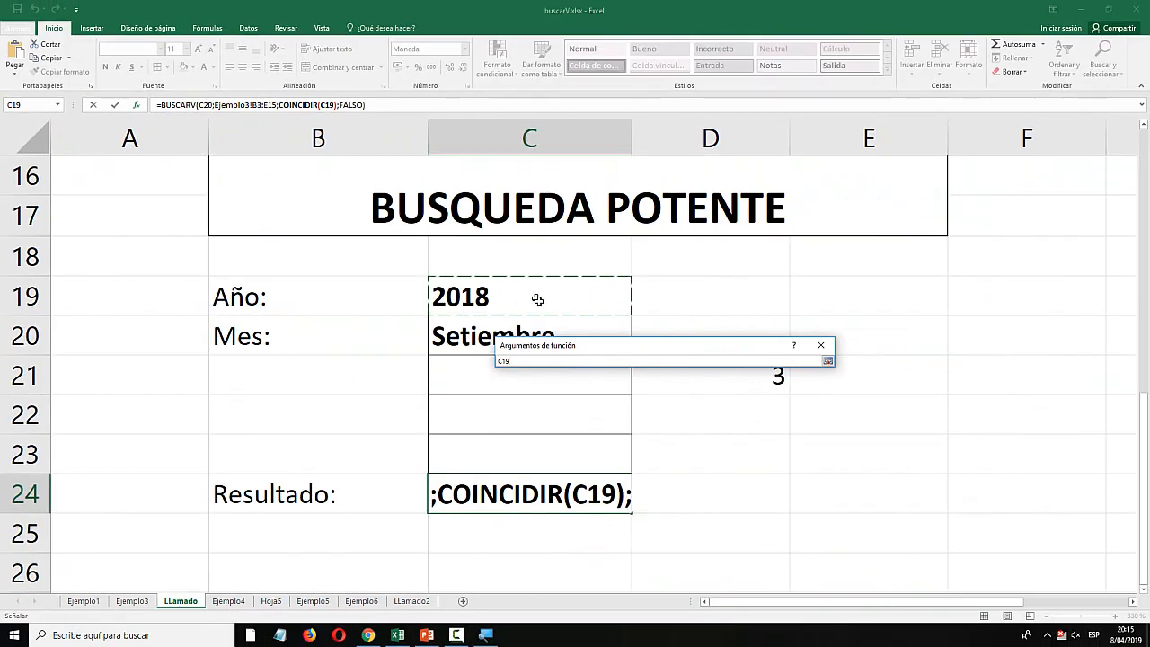
click(827, 360)
Set COINCIDIR's Matriz_buscada to Ejemplo3!B3:E3 and Tipo_de_coincidencia to 0, and accept the formula in C24.
click(705, 390)
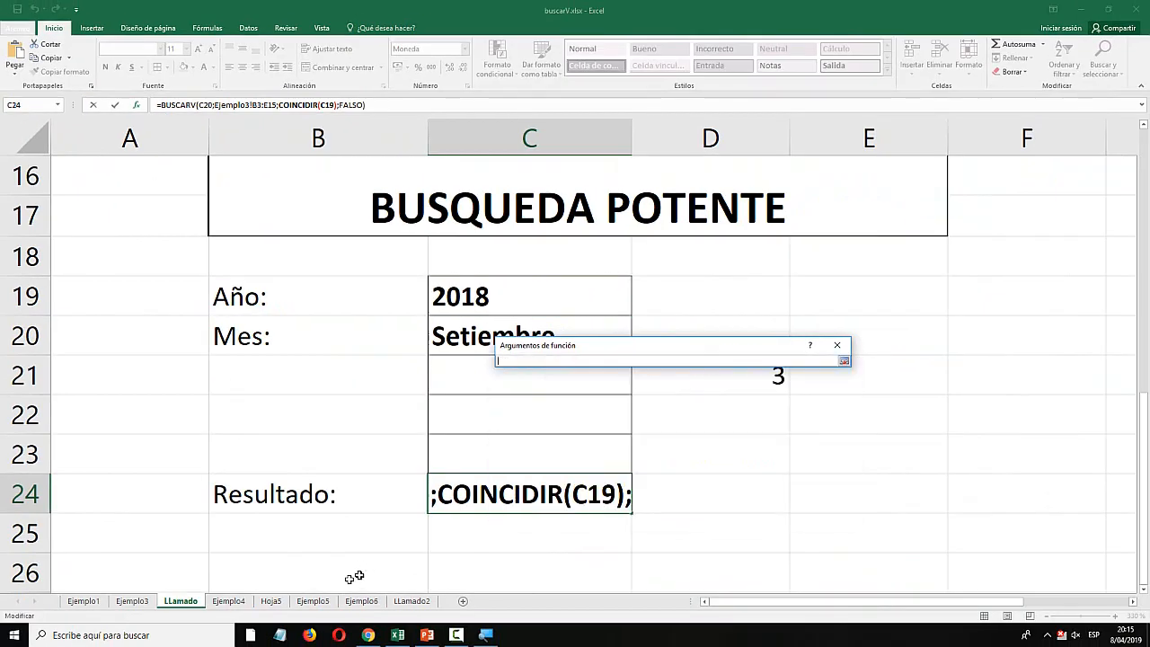
click(132, 600)
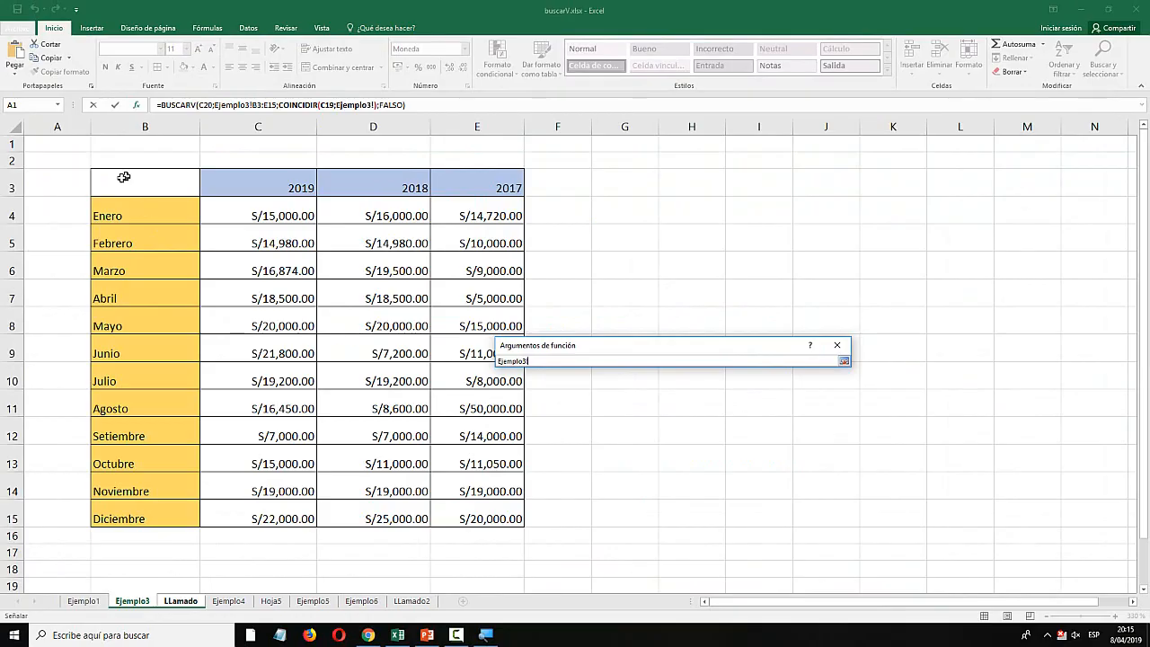
drag(126, 179, 463, 179)
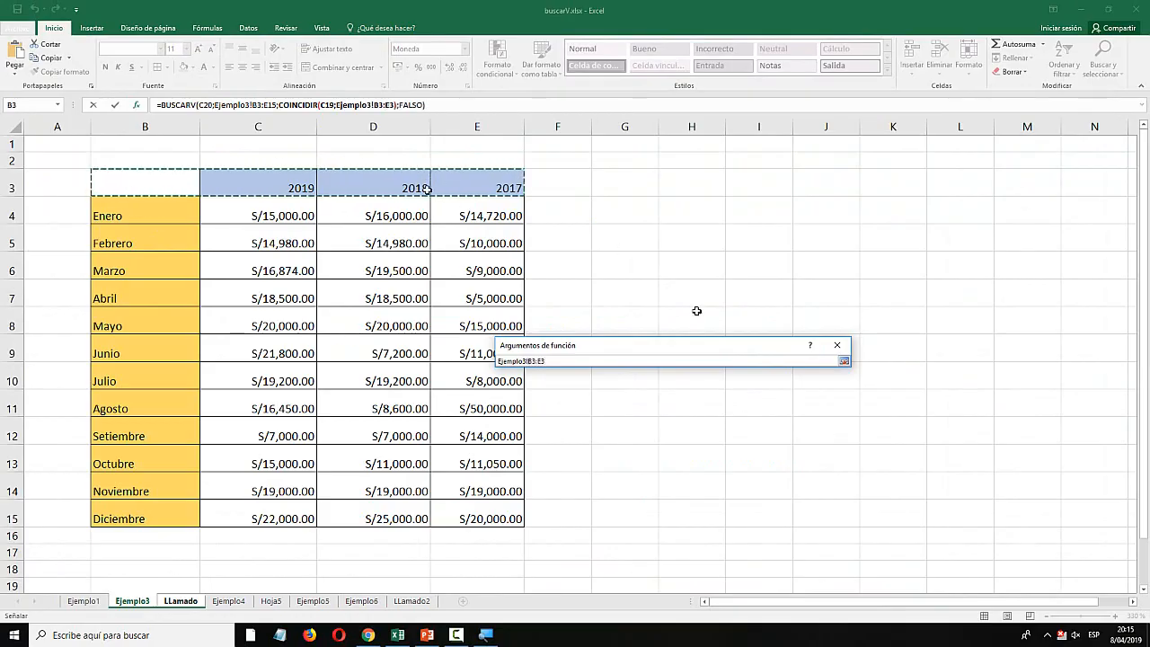
click(843, 360)
click(642, 404)
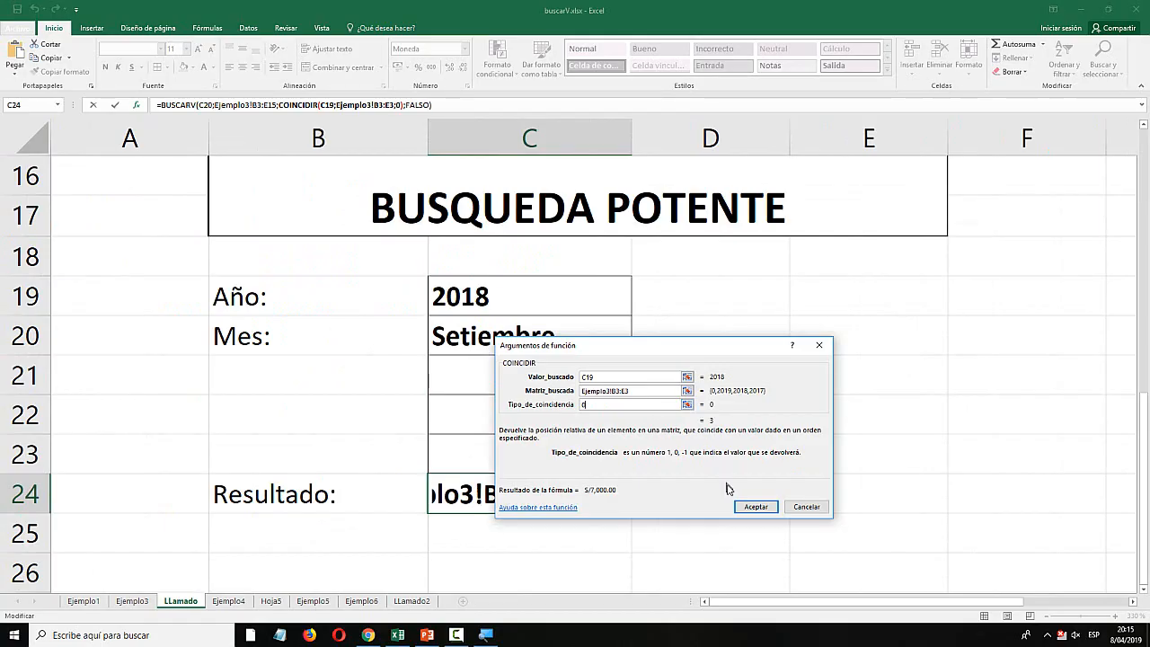
click(756, 508)
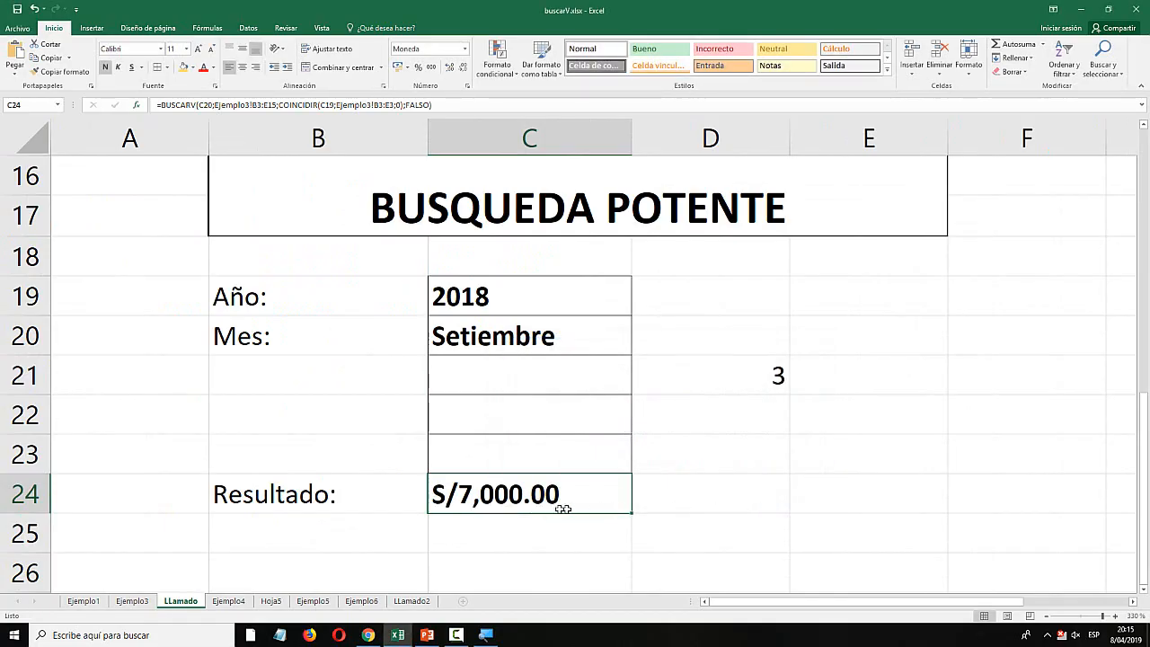
Test the lookup by changing the year in C19 to 2019 and other years, ending on 2017.
click(541, 308)
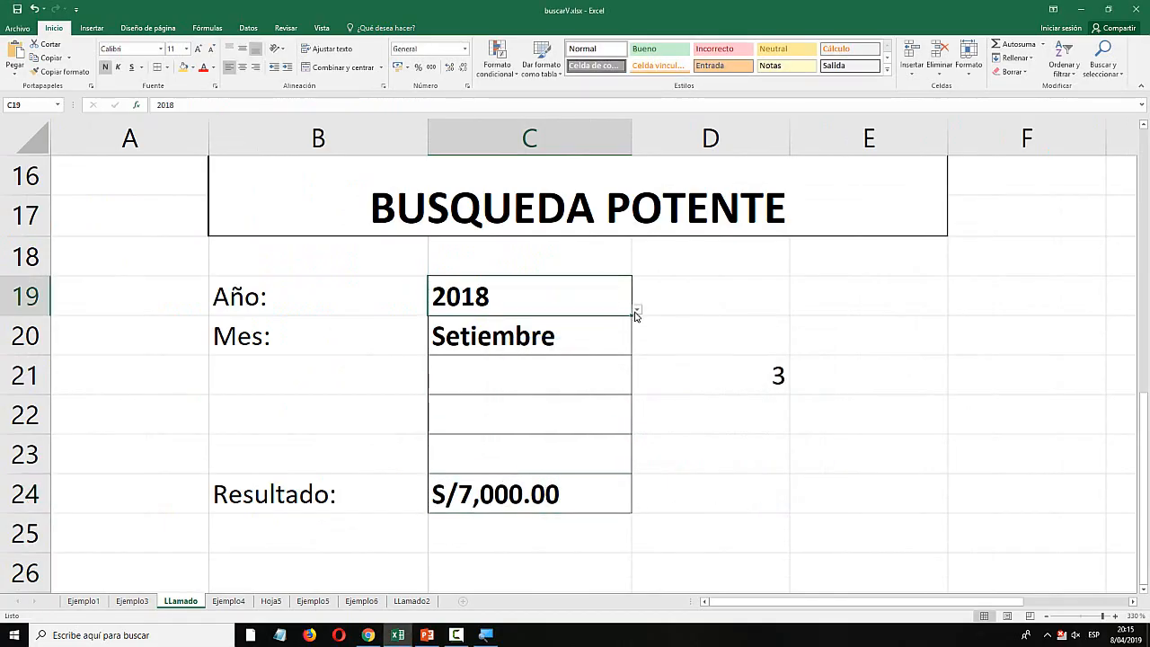
click(636, 311)
click(521, 330)
click(637, 311)
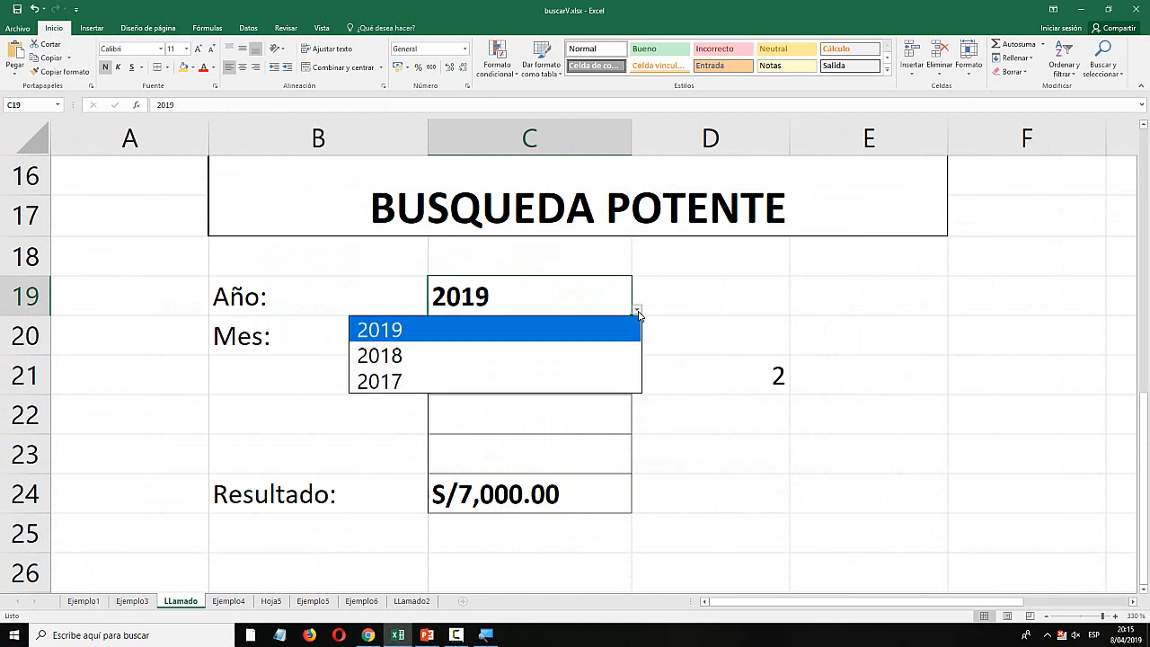
click(459, 382)
click(636, 310)
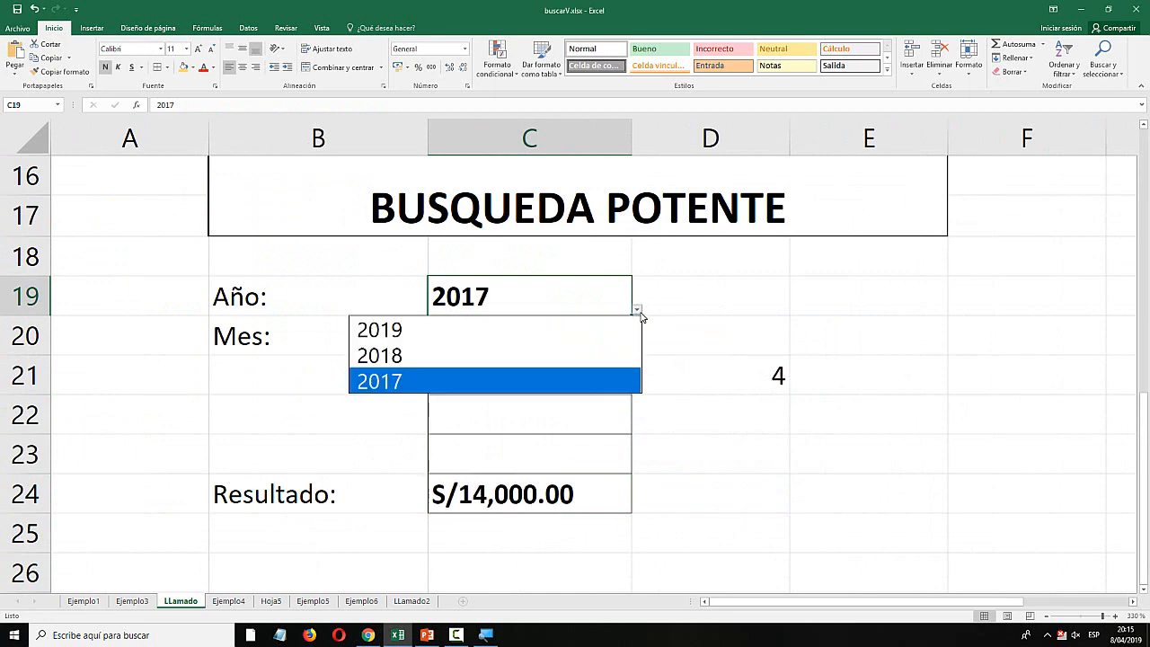
click(508, 355)
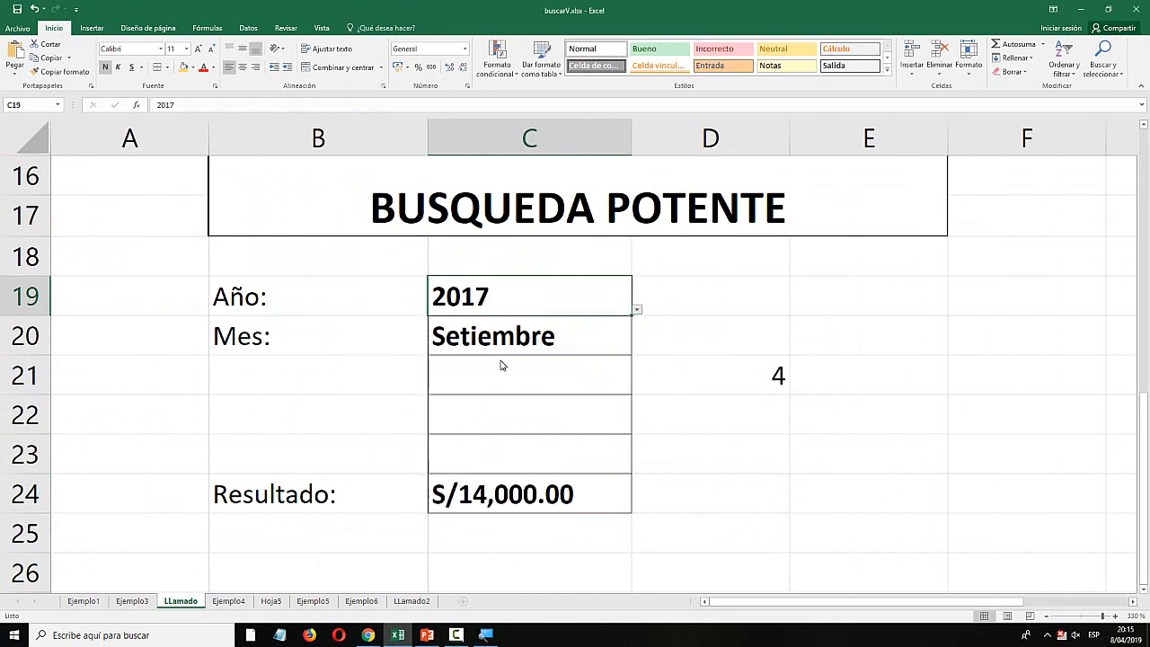
click(636, 310)
click(449, 382)
Test the lookup with several months in C20, ending on Junio.
click(497, 338)
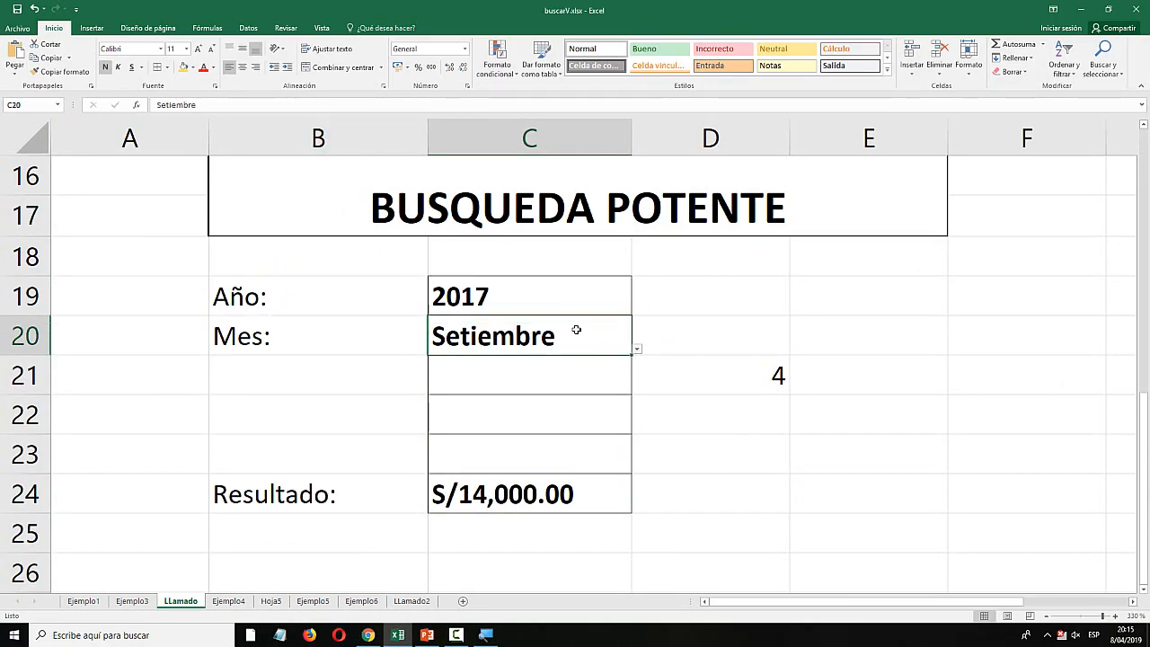
click(636, 349)
click(471, 420)
click(637, 351)
click(452, 472)
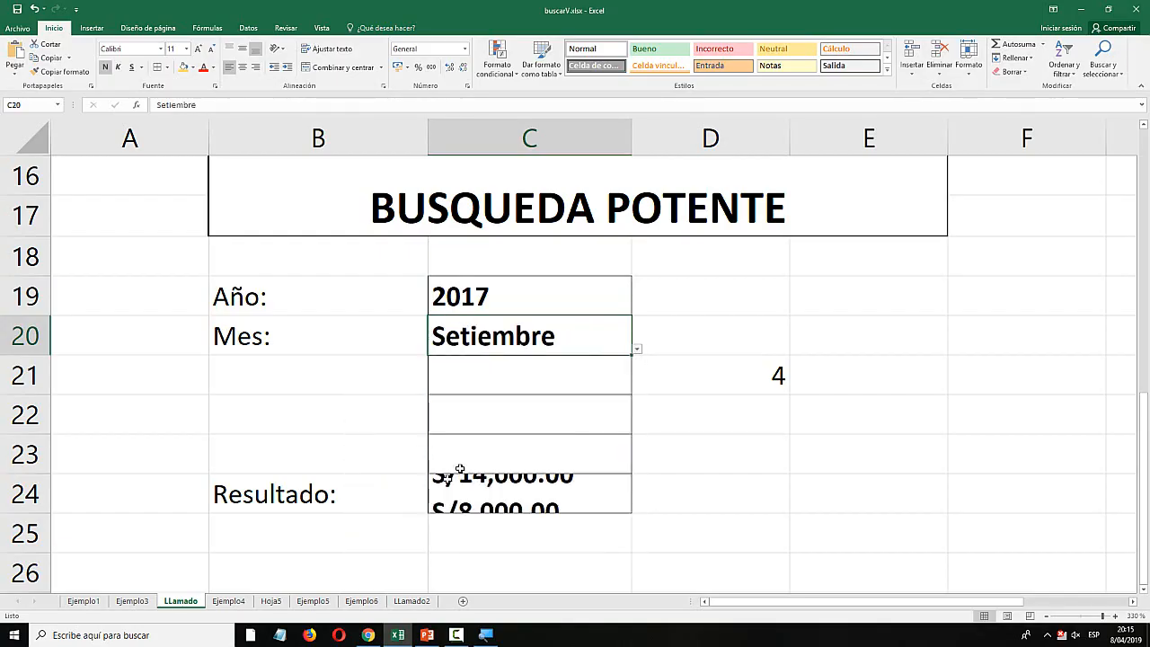
click(633, 350)
click(398, 397)
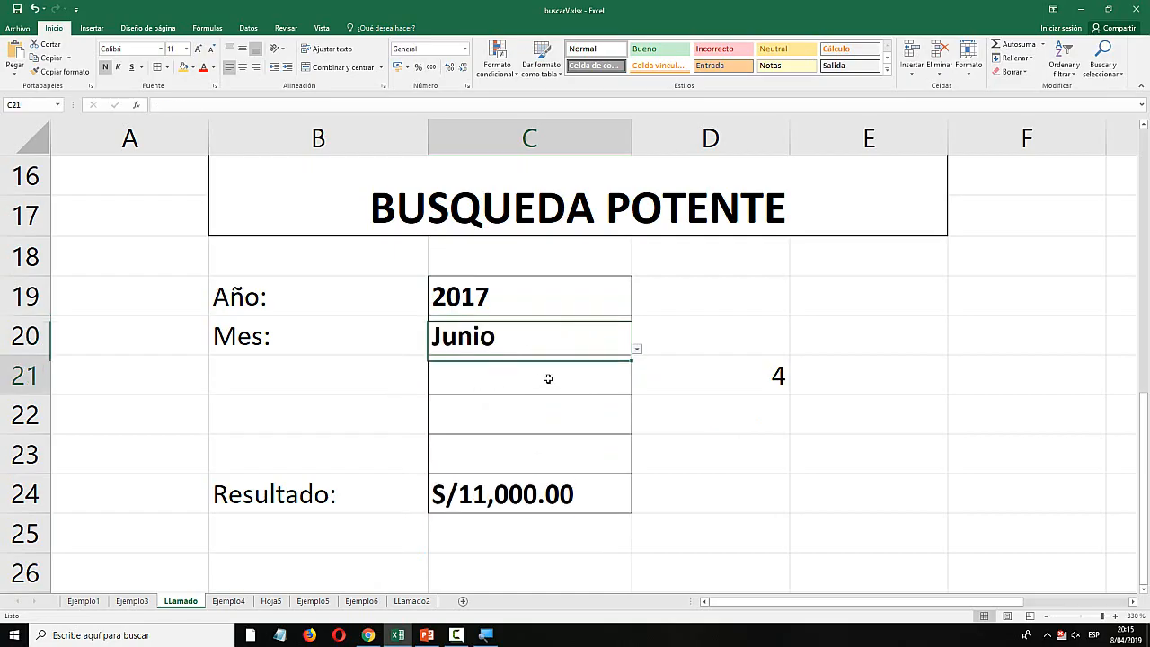
click(687, 343)
click(580, 337)
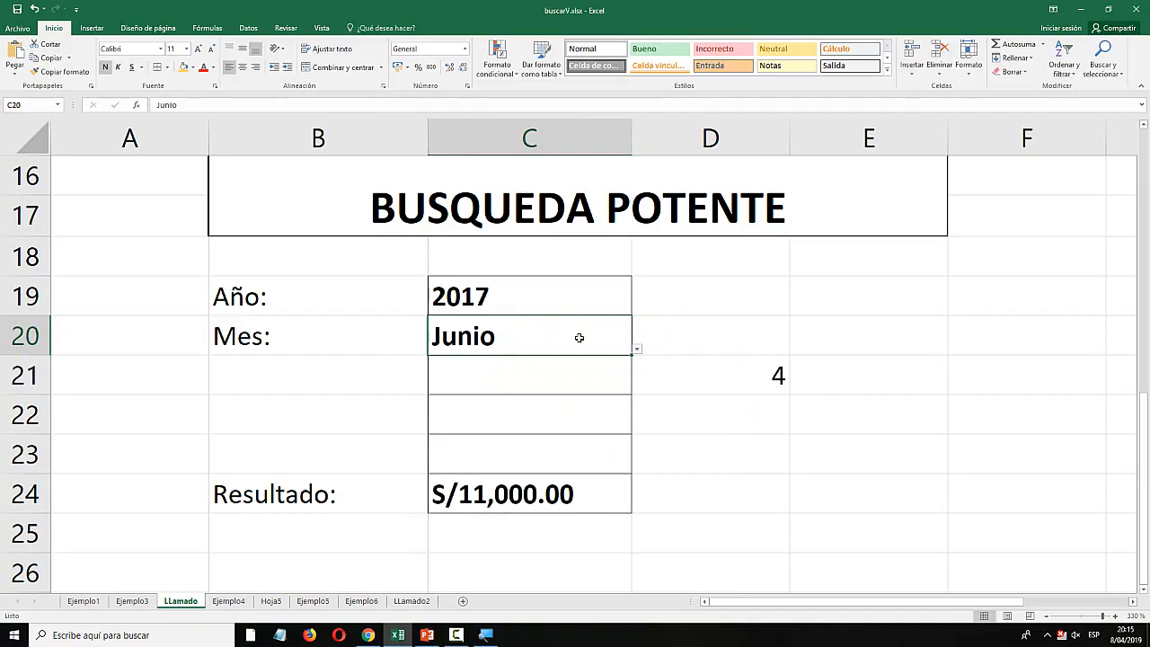
Examine the seller, city and sales record columns on Ejemplo4 and the matching table with the Meta column on Hoja5.
click(235, 601)
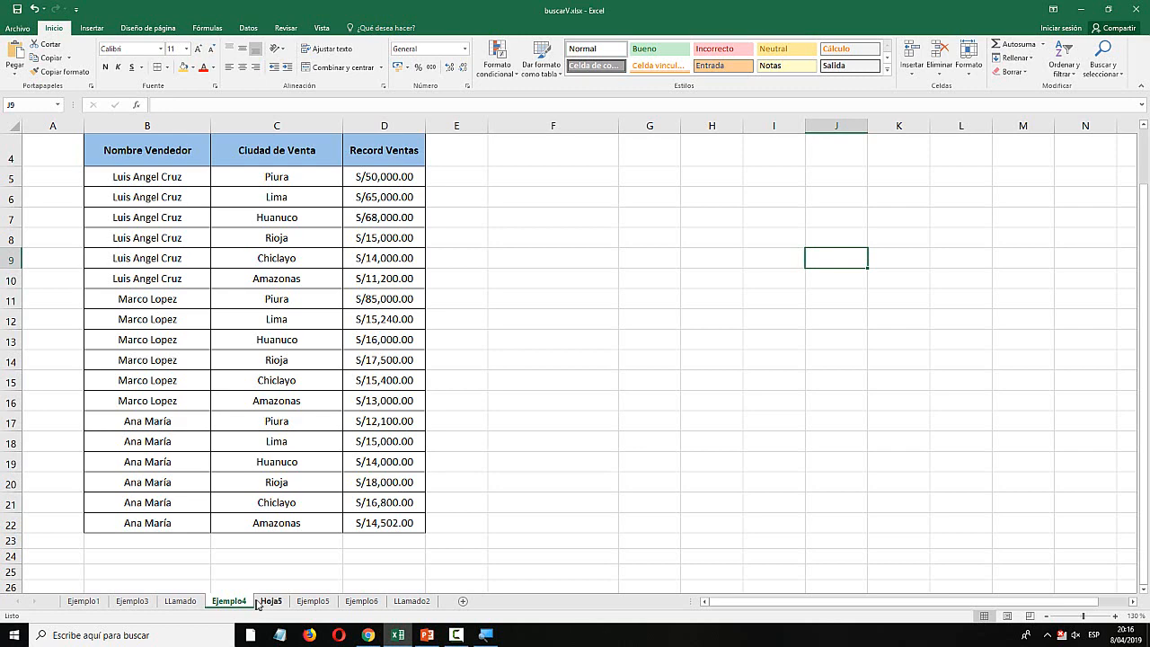
click(271, 601)
click(333, 316)
drag(325, 347, 328, 405)
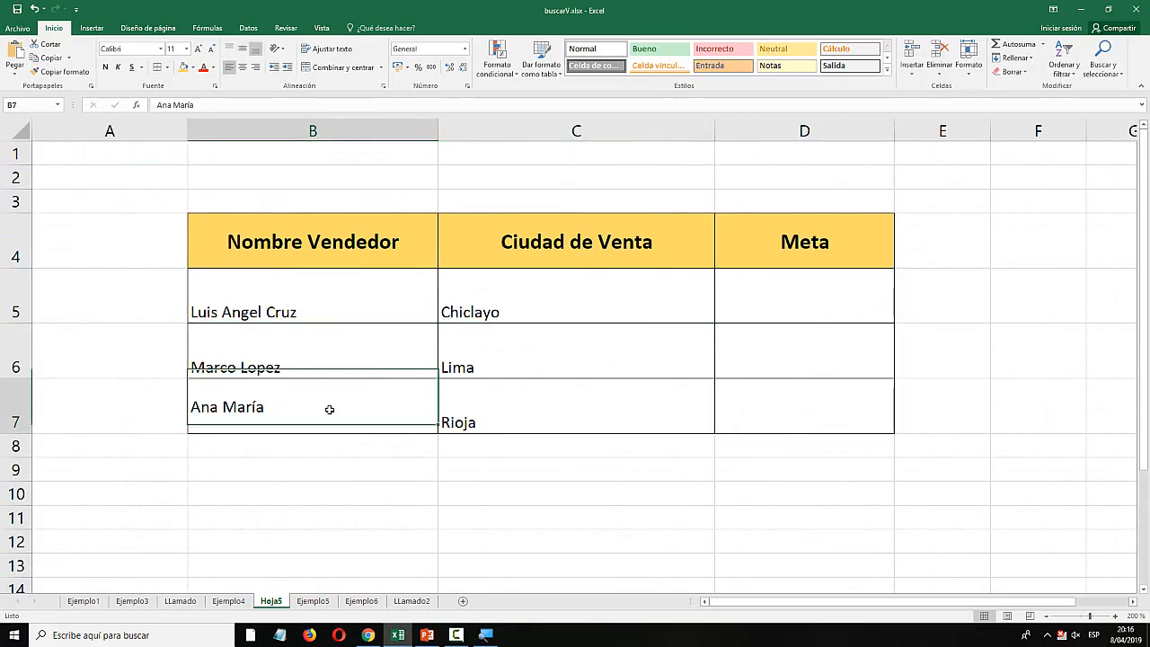
click(228, 601)
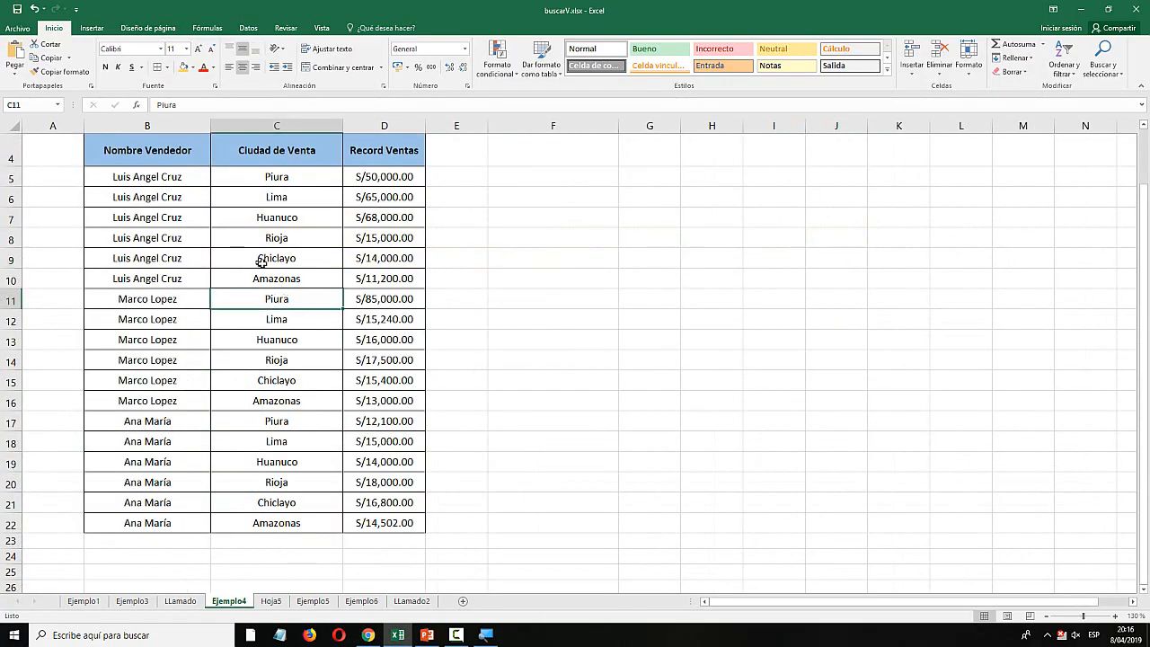
scroll(261, 261, up, 1)
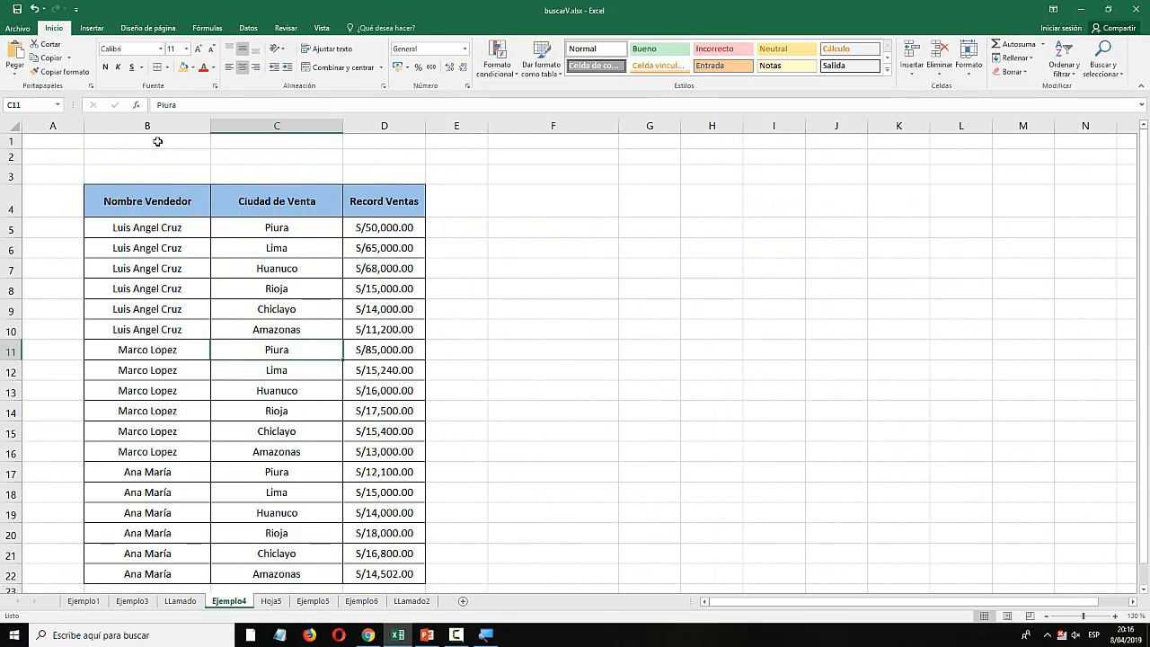
click(174, 204)
click(174, 126)
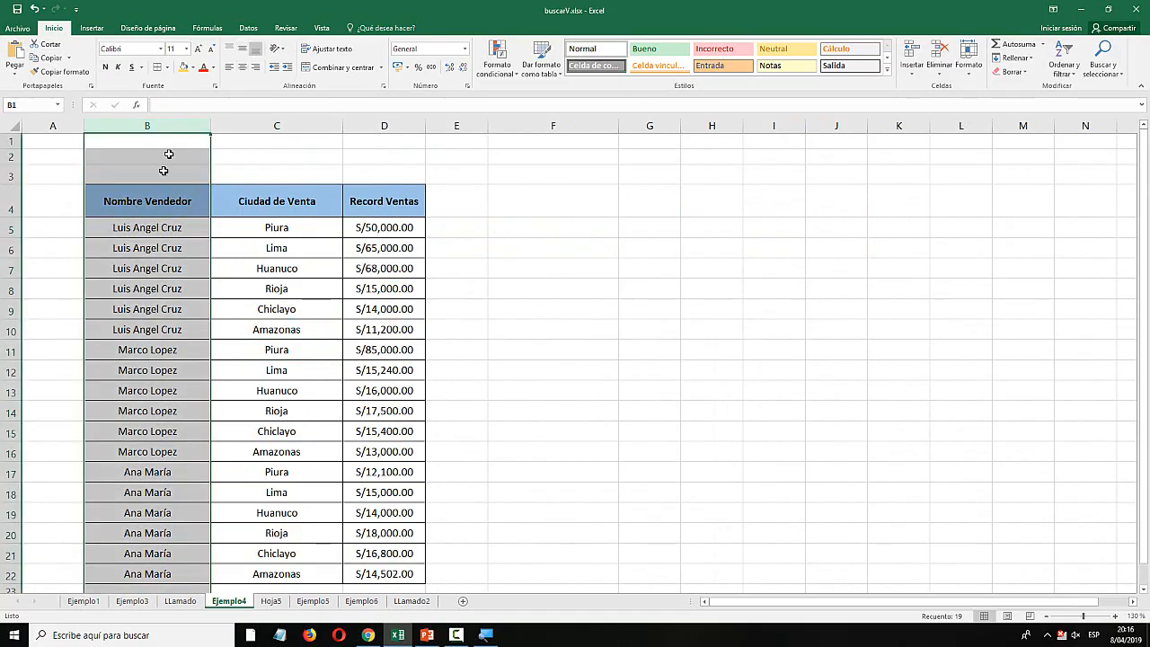
click(162, 248)
click(276, 127)
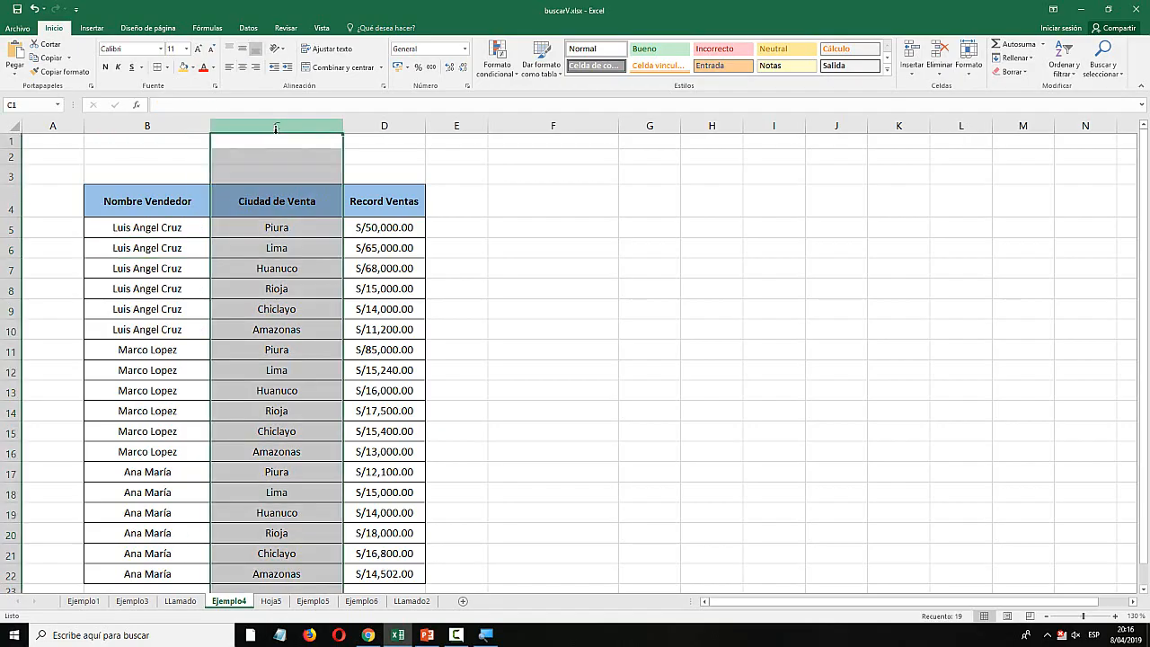
click(385, 126)
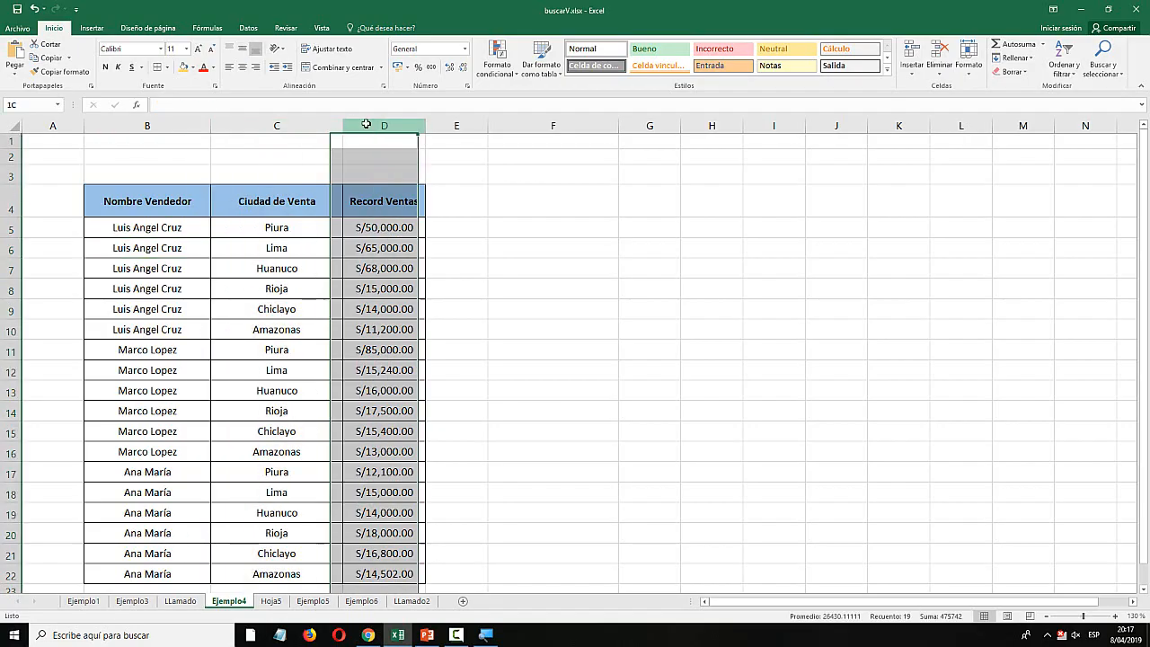
Examine the rows for each of the three sellers and their cities in the Ejemplo4 table.
click(390, 249)
click(385, 289)
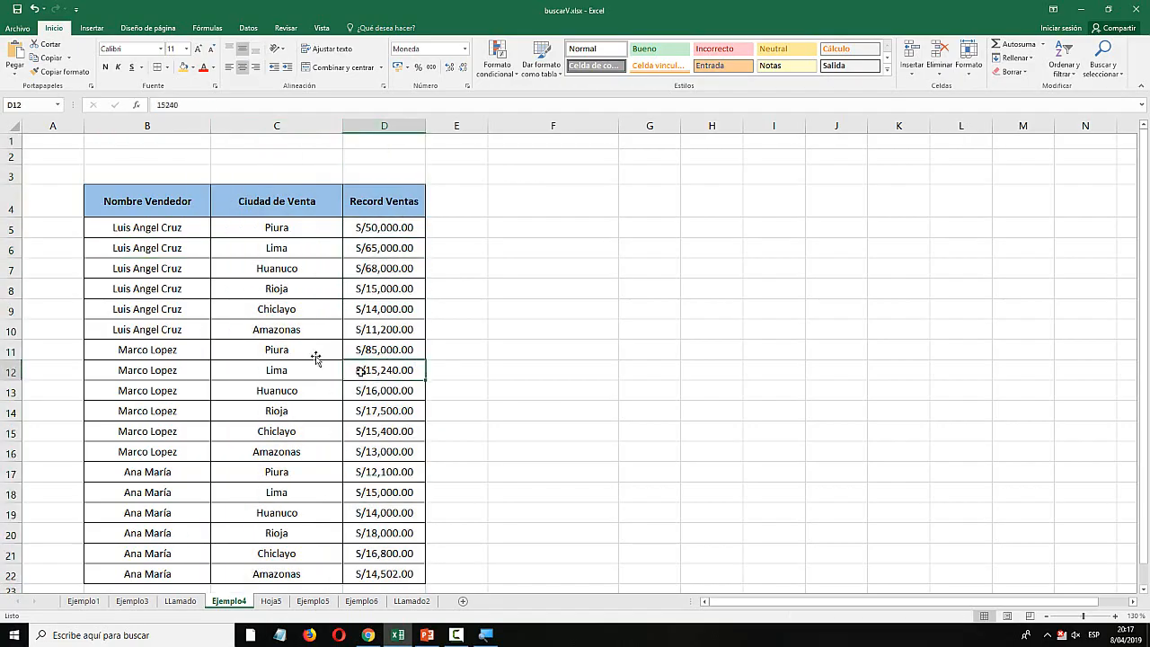
drag(135, 329, 140, 232)
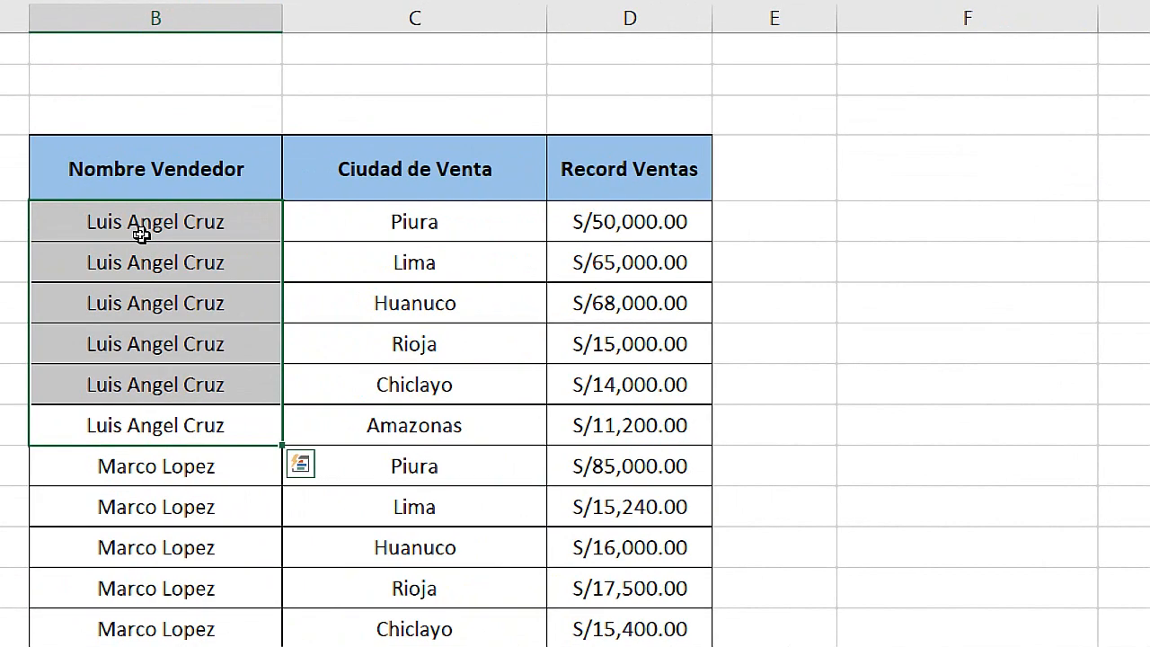
click(143, 230)
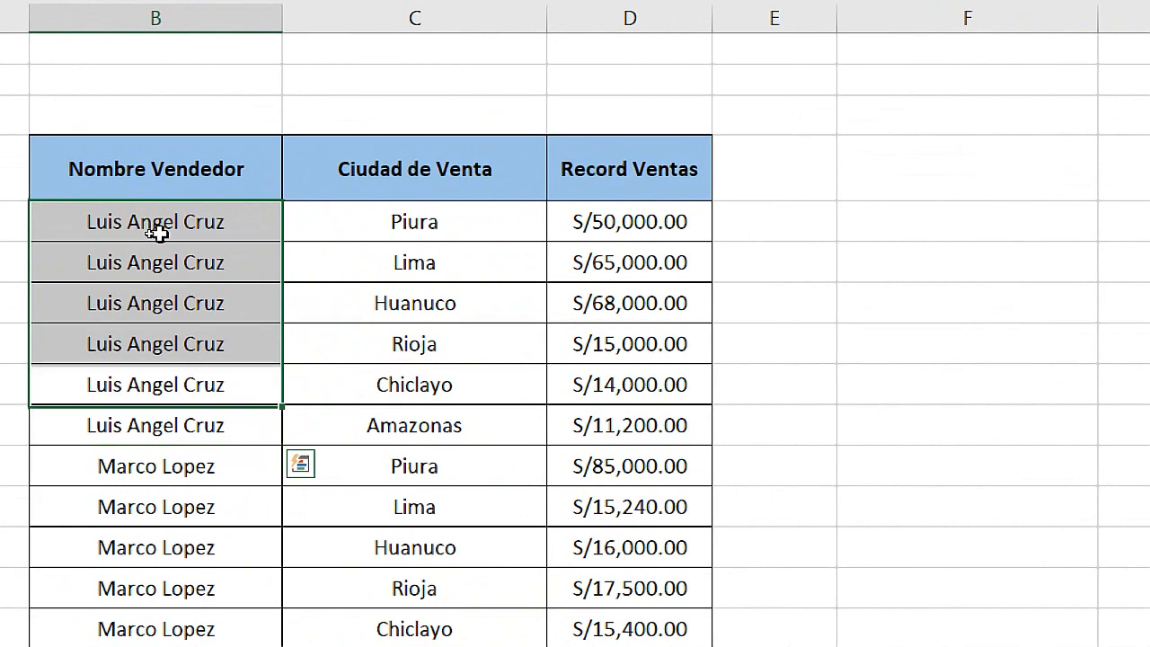
drag(290, 238, 438, 332)
click(442, 349)
click(452, 396)
click(203, 467)
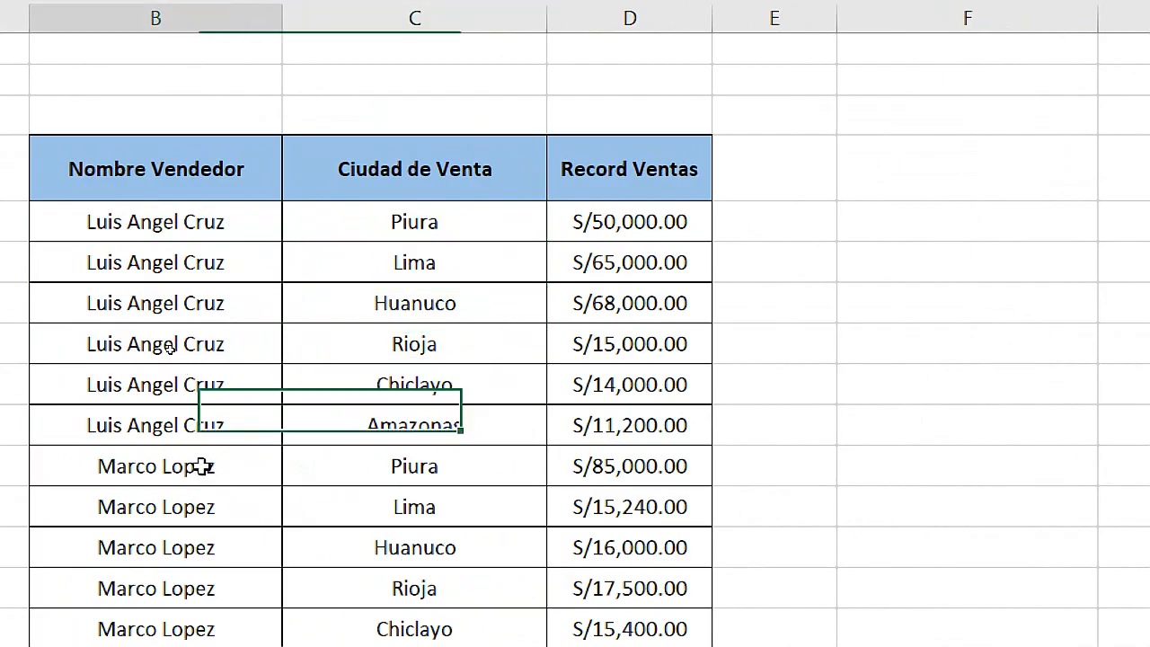
click(166, 222)
click(163, 472)
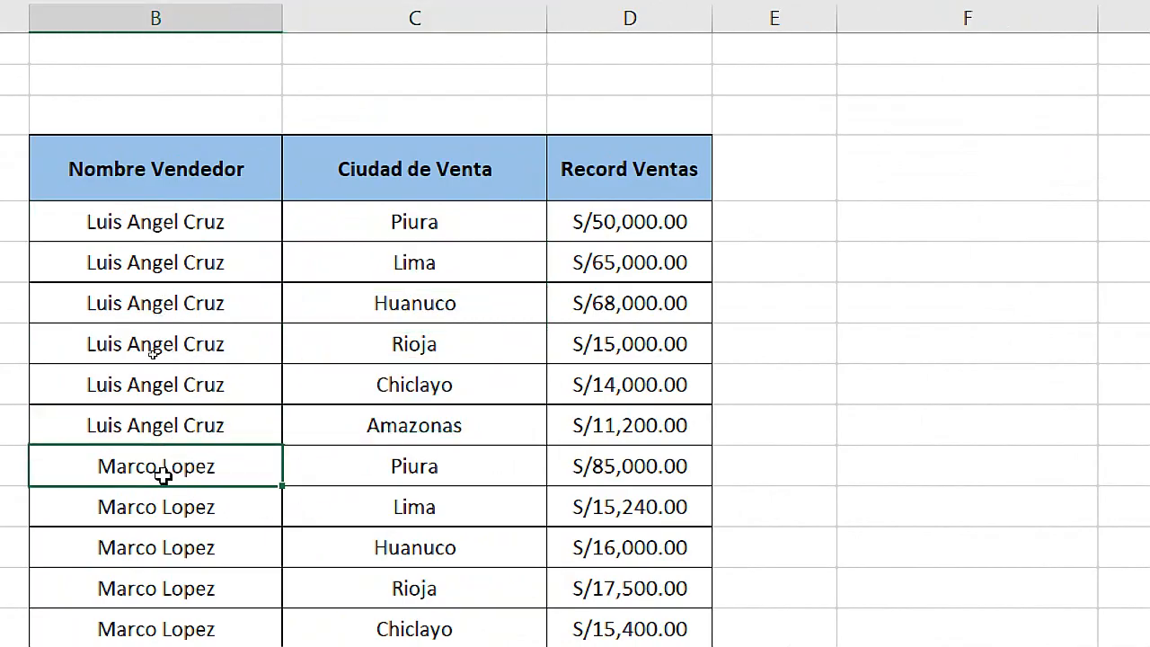
click(431, 471)
click(423, 554)
click(420, 589)
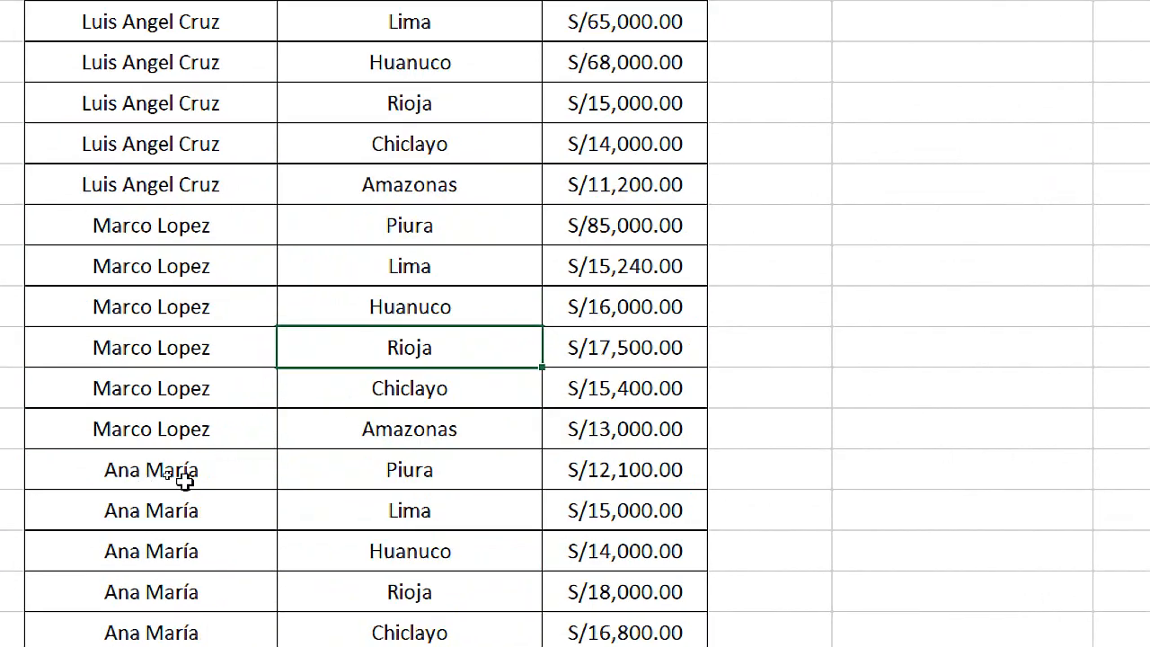
click(184, 478)
click(176, 537)
click(186, 586)
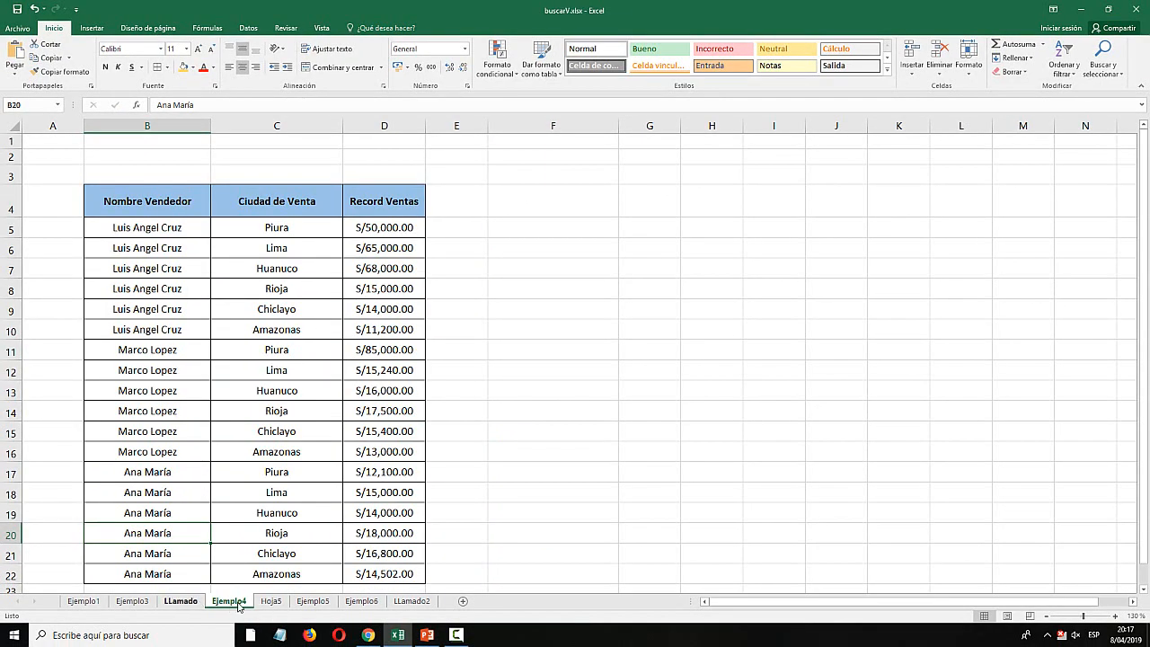
Examine the seller and city pairs and the Meta column on Hoja5, comparing them with the Ejemplo4 records.
click(271, 601)
click(452, 292)
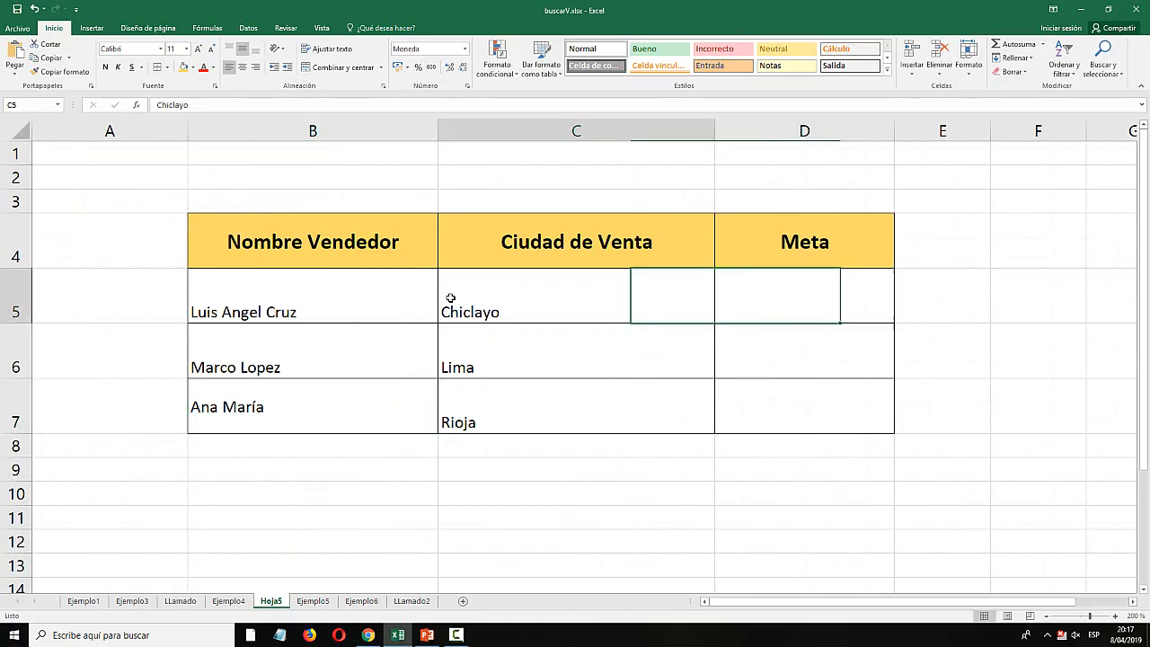
click(342, 295)
click(459, 310)
click(486, 356)
click(494, 318)
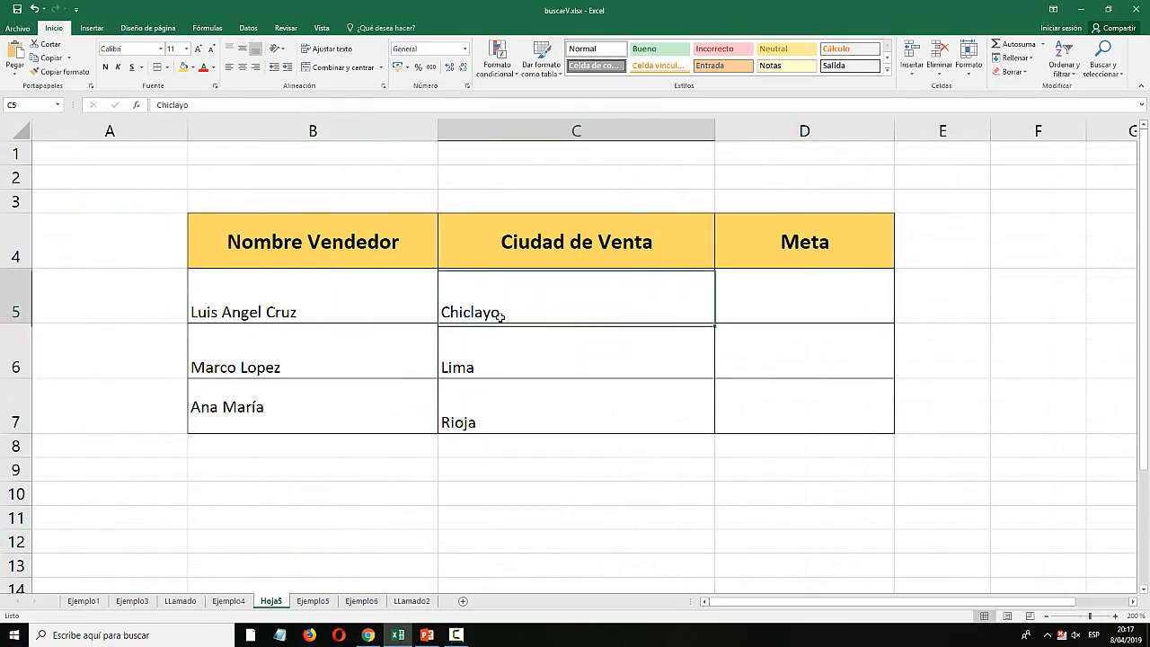
click(320, 310)
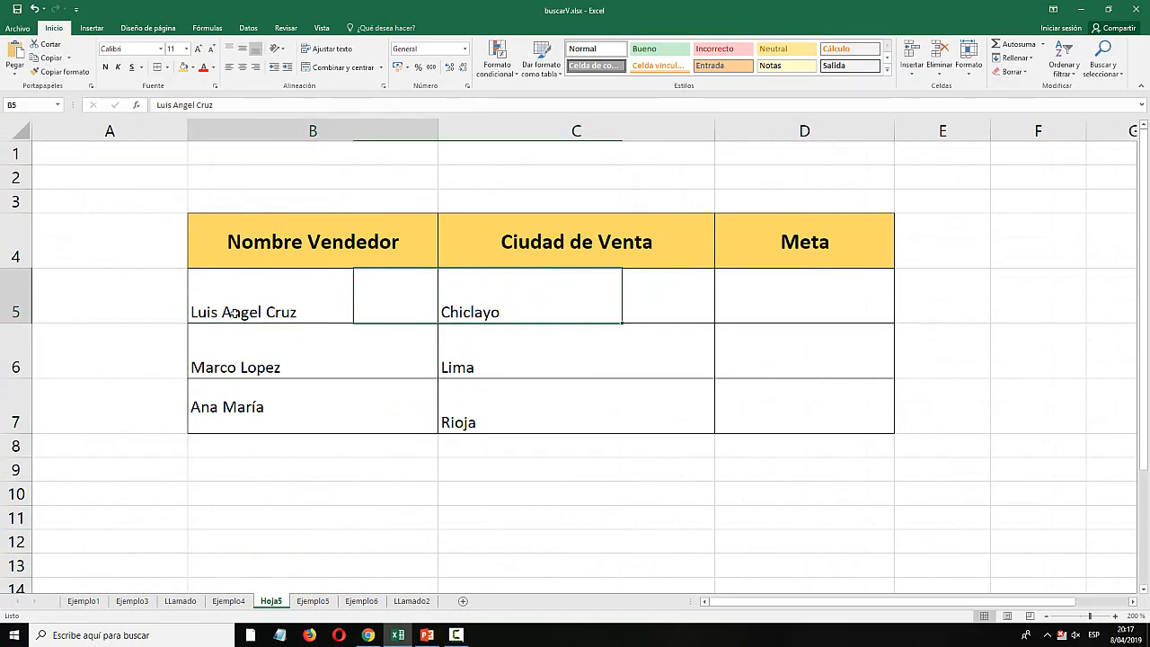
click(759, 321)
click(366, 289)
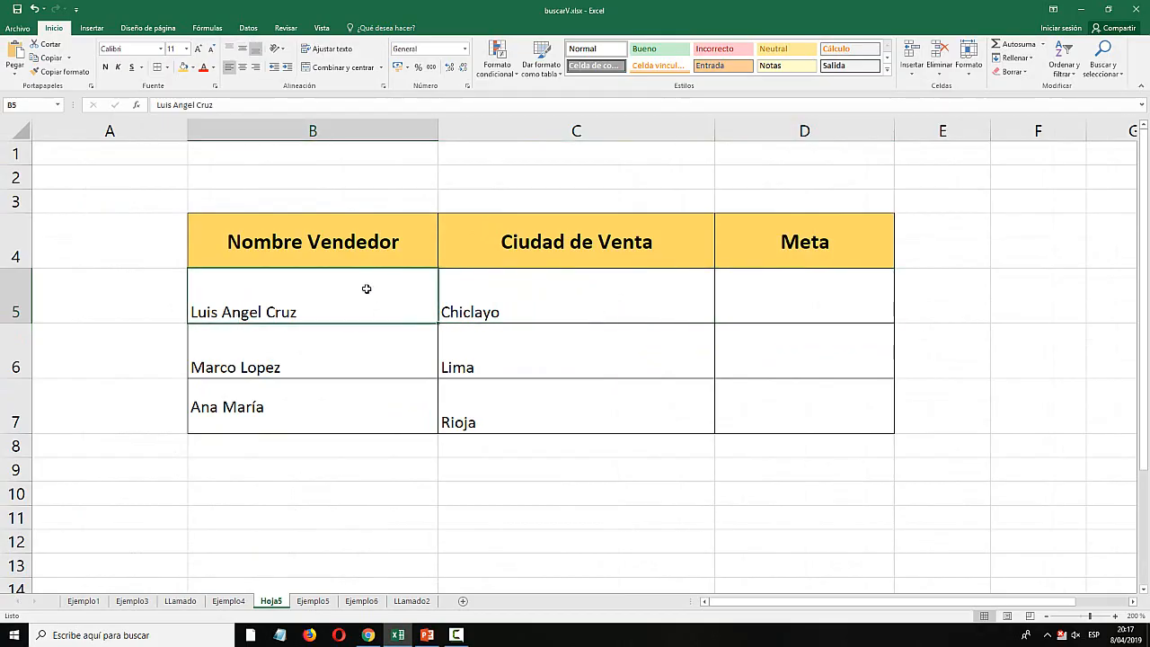
click(240, 601)
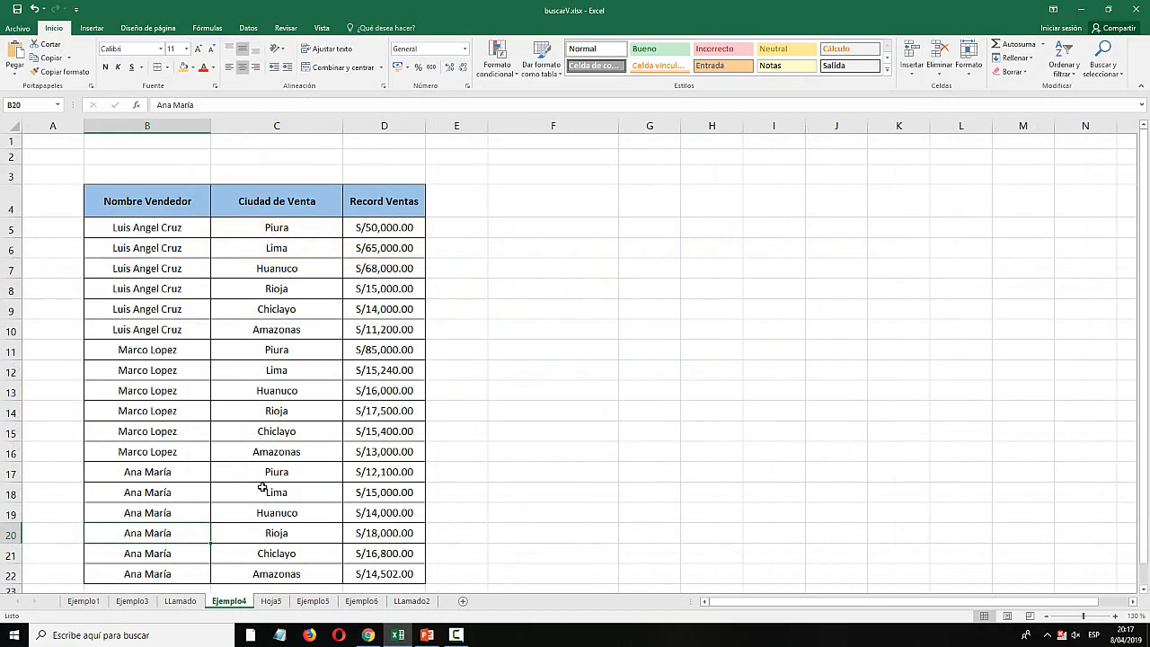
click(290, 230)
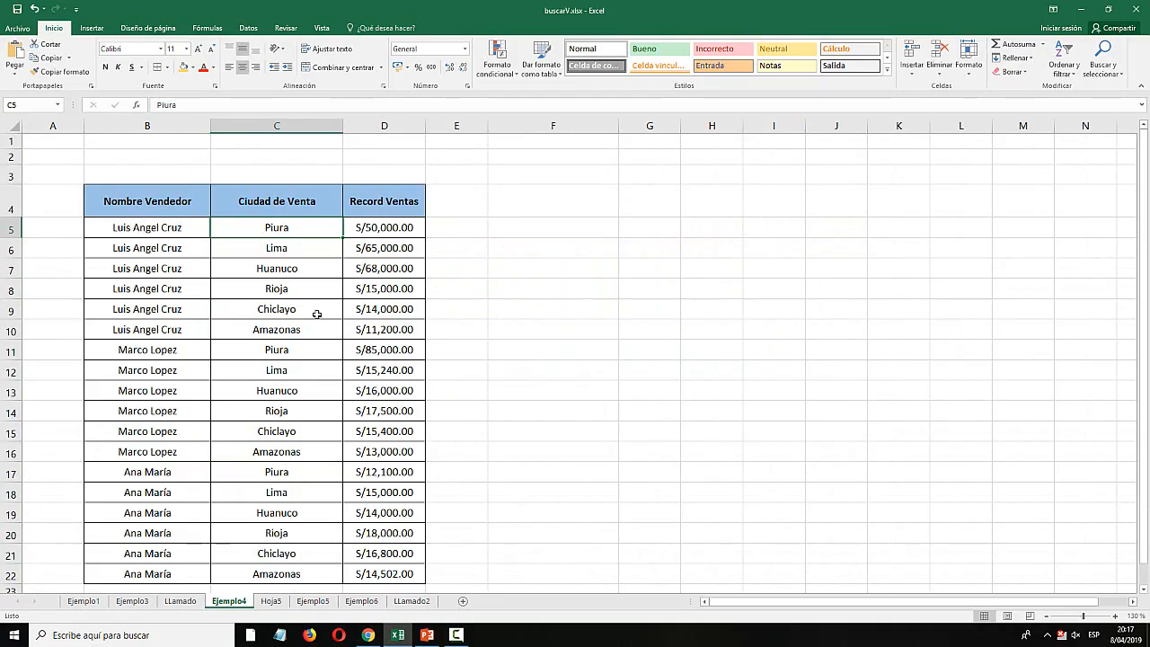
Start a BUSCARV formula in the first Meta cell, D5 on Hoja5, with B5 as the lookup value.
click(270, 601)
click(804, 301)
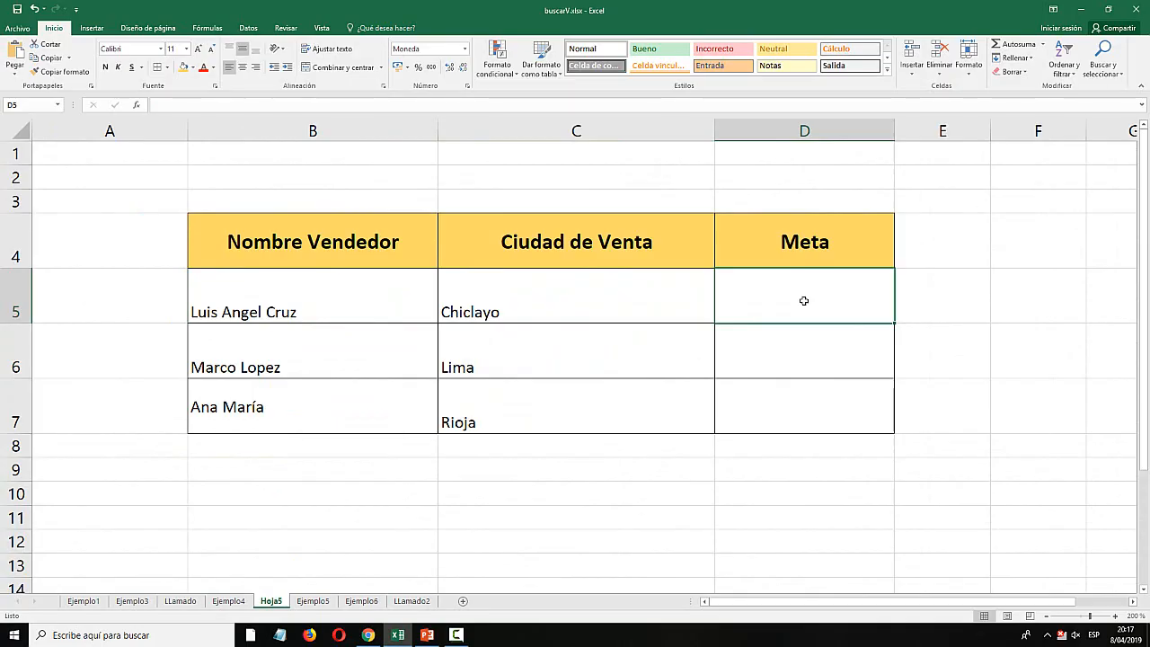
text(=buscar)
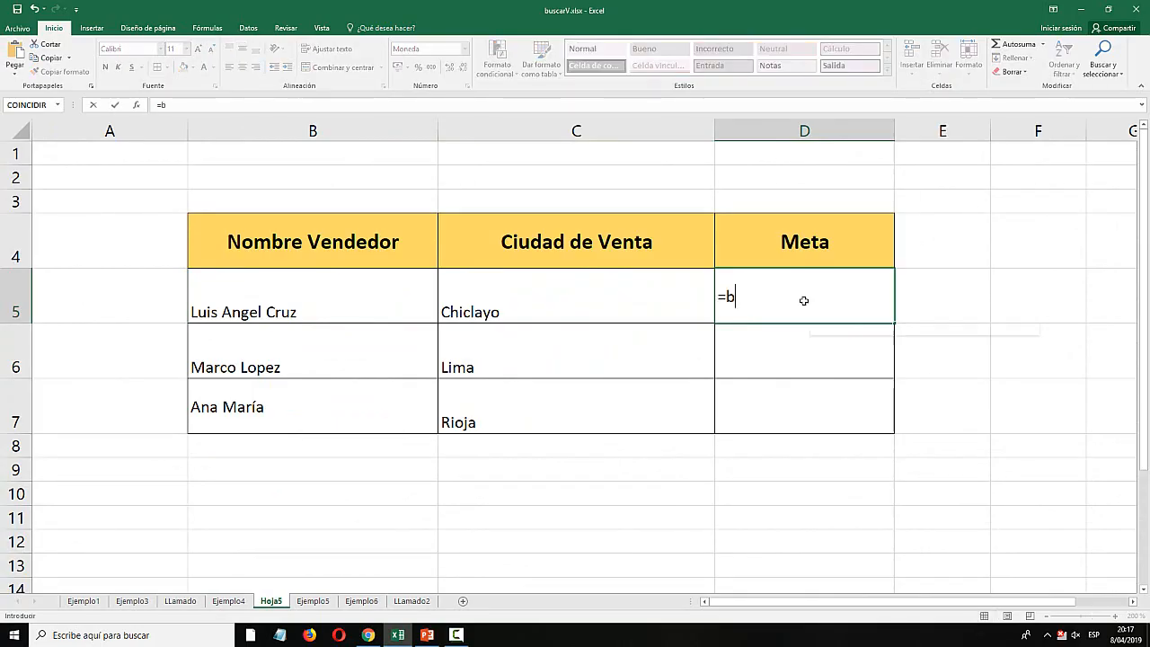
key(Down)
key(Down)
key(Tab)
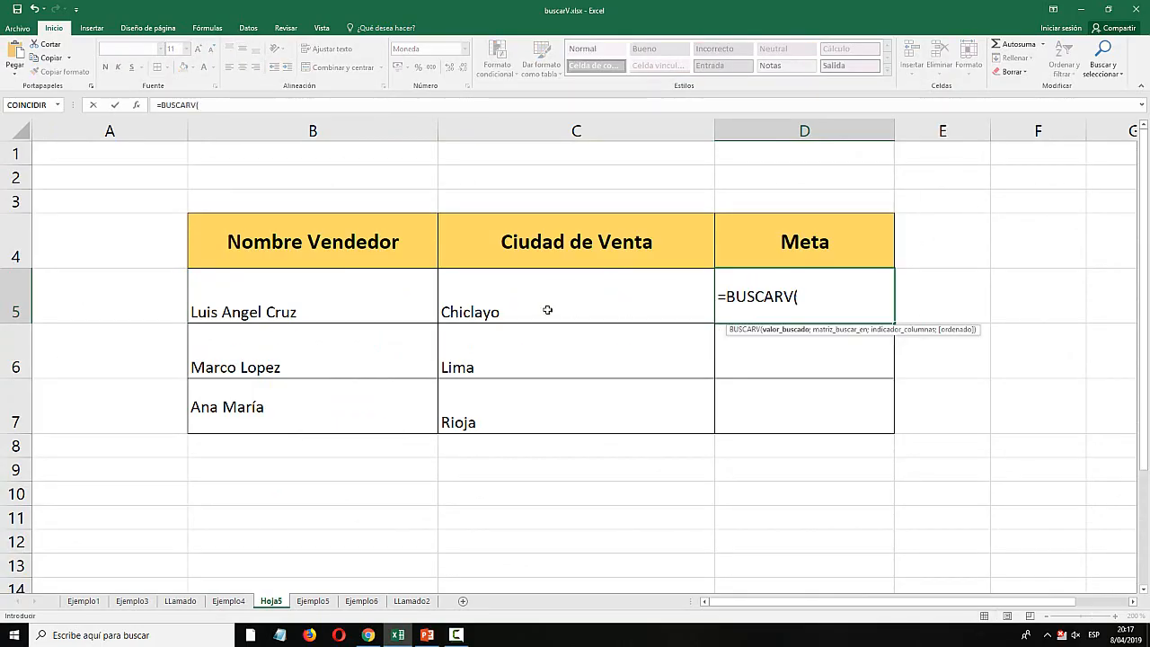
click(284, 293)
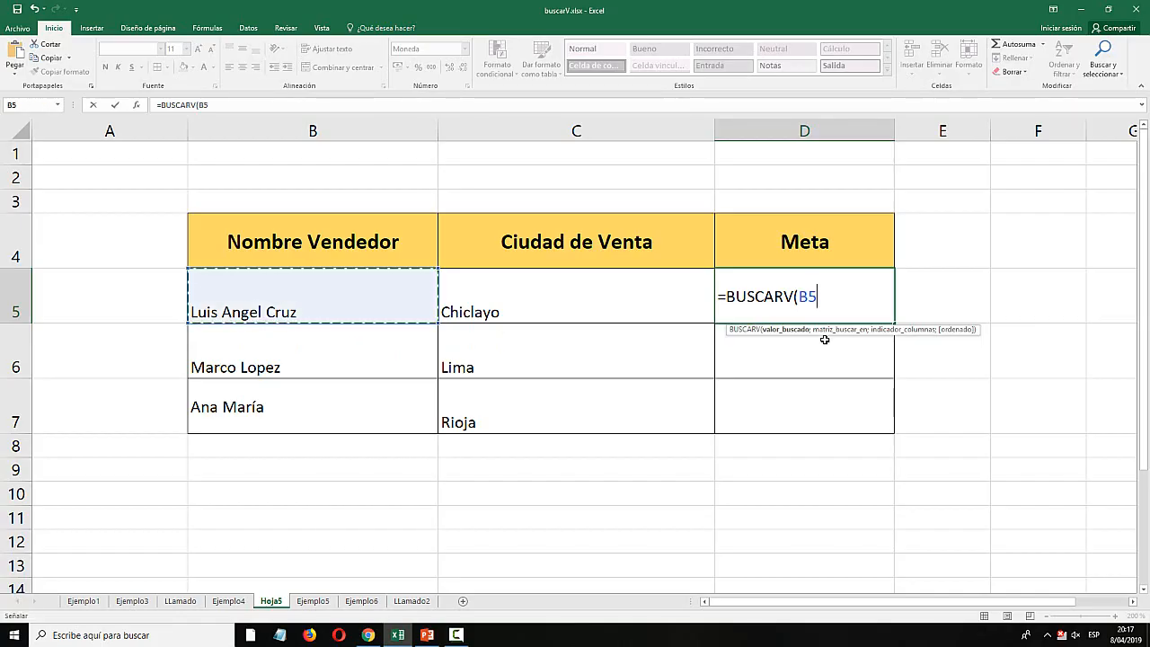
text(;)
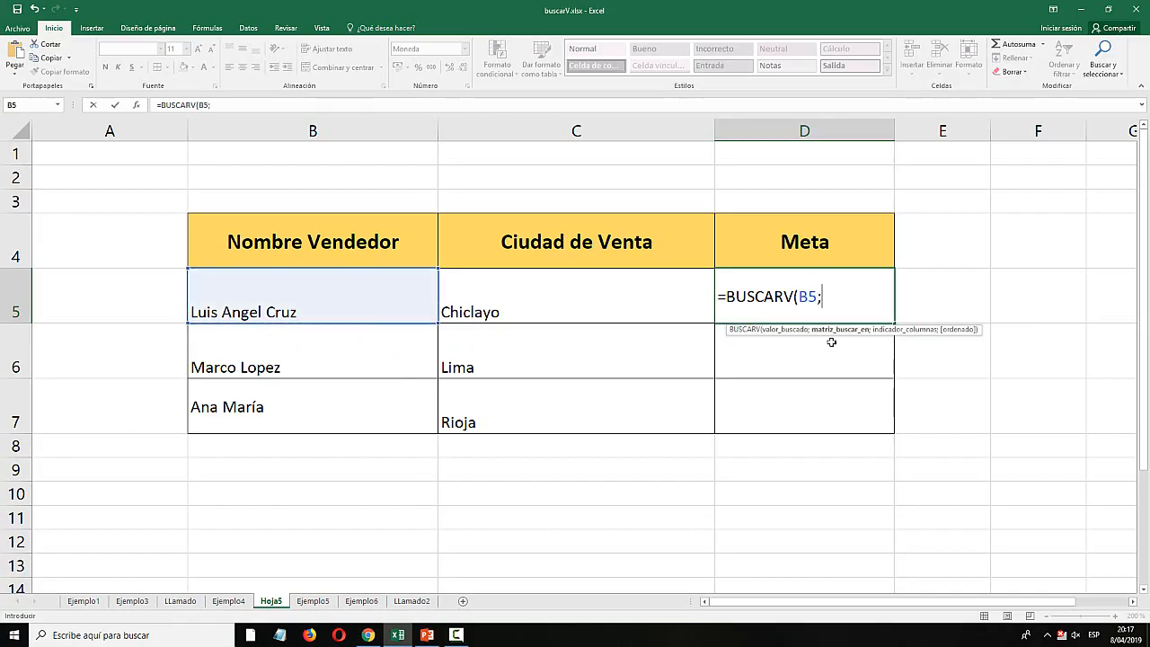
Set the formula's matriz_buscar_en argument to the range Ejemplo4!B5:D22.
click(228, 600)
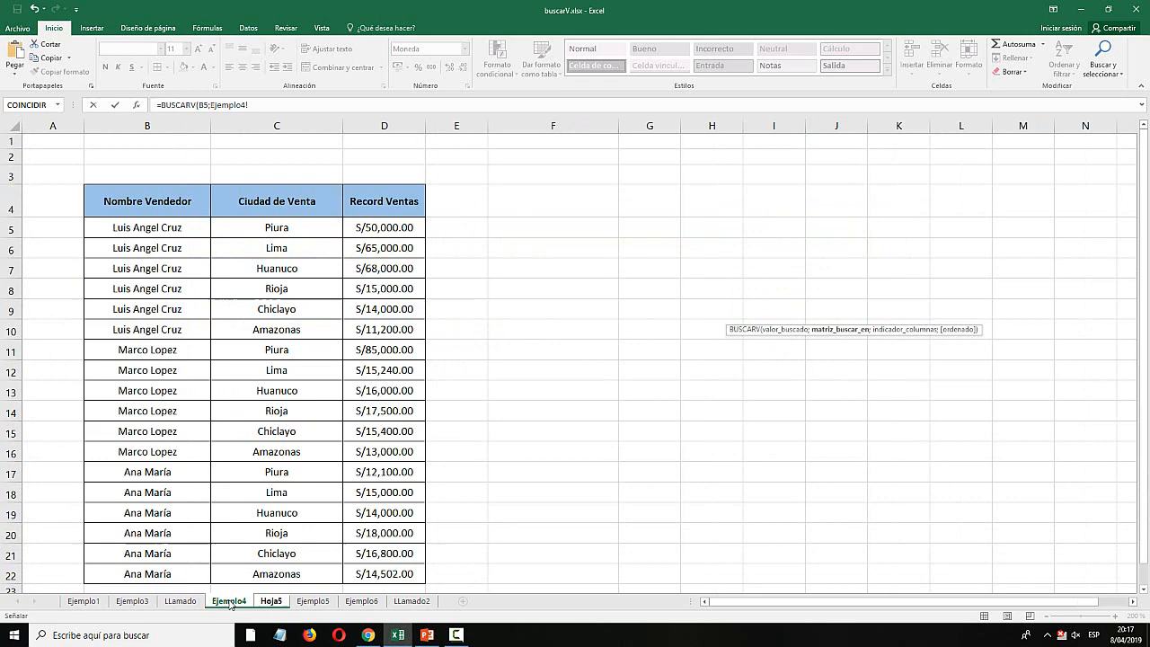
click(121, 225)
drag(120, 225, 357, 450)
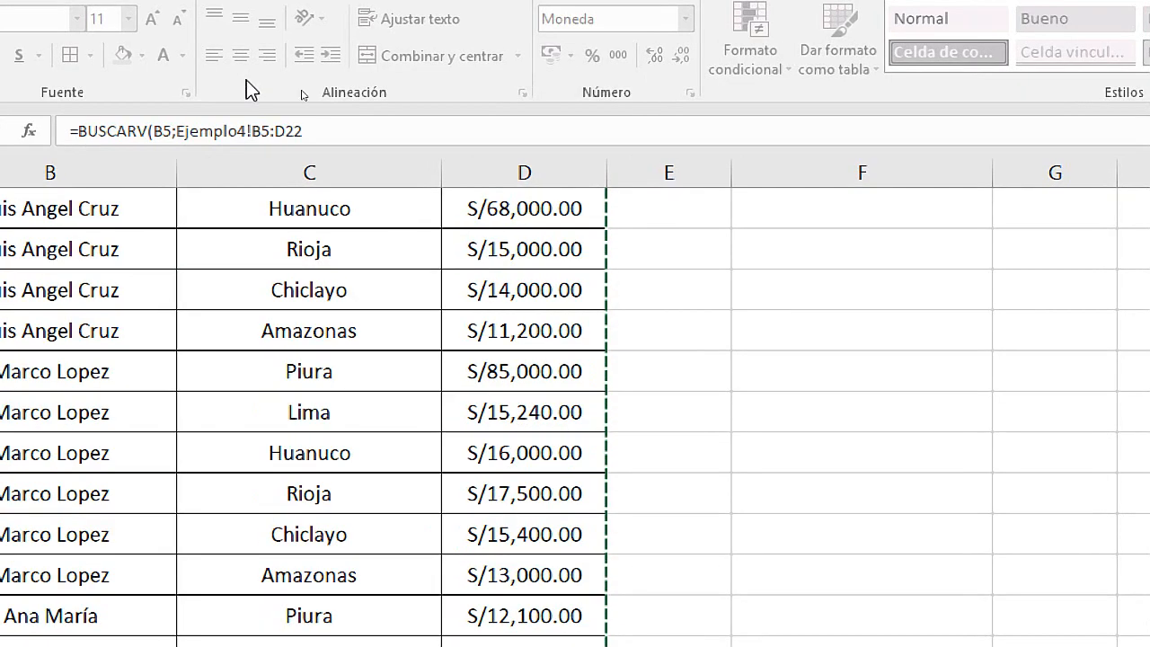
click(282, 135)
click(321, 132)
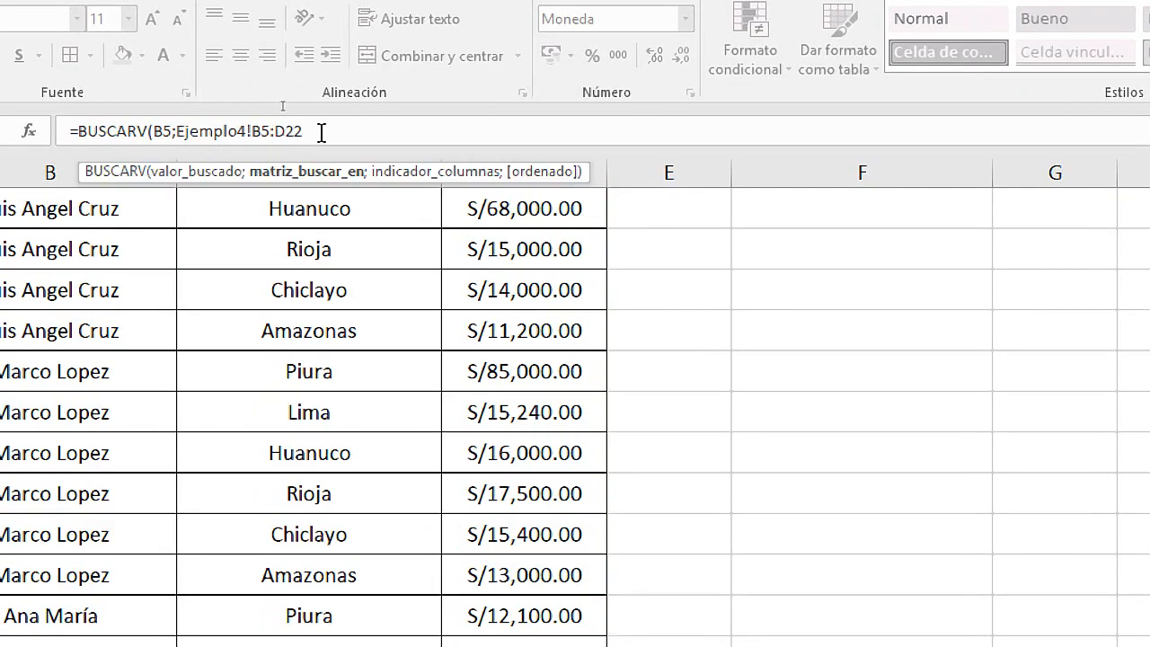
text(;)
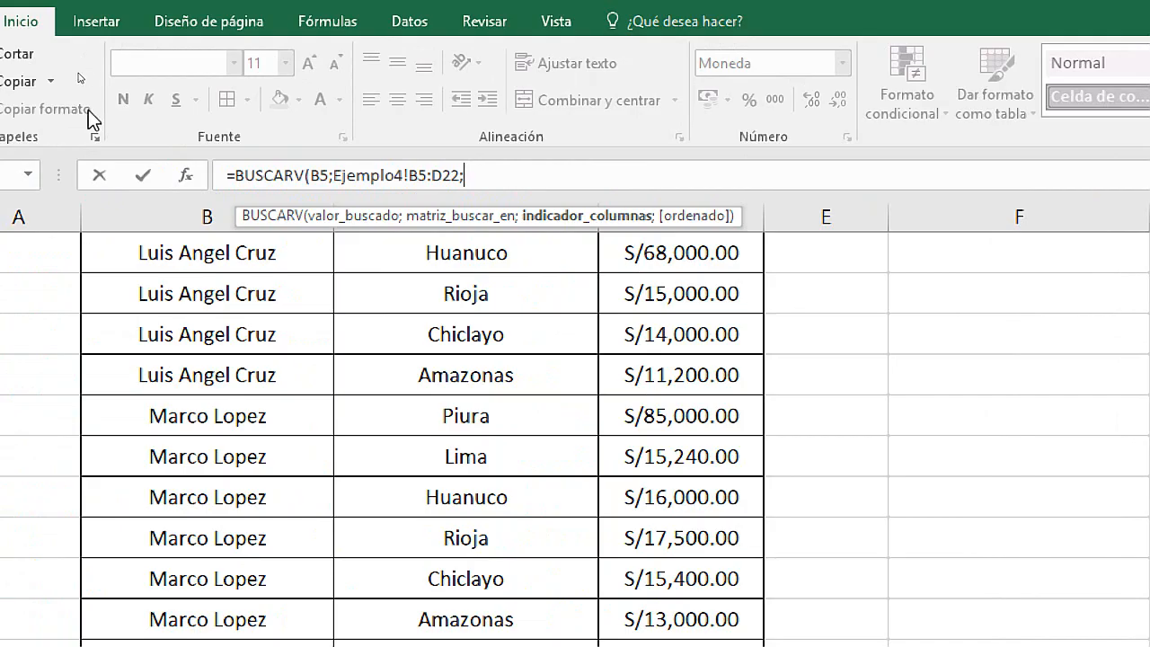
Finish the BUSCARV formula with column index 3 and FALSO for exact match, and accept it.
click(9, 173)
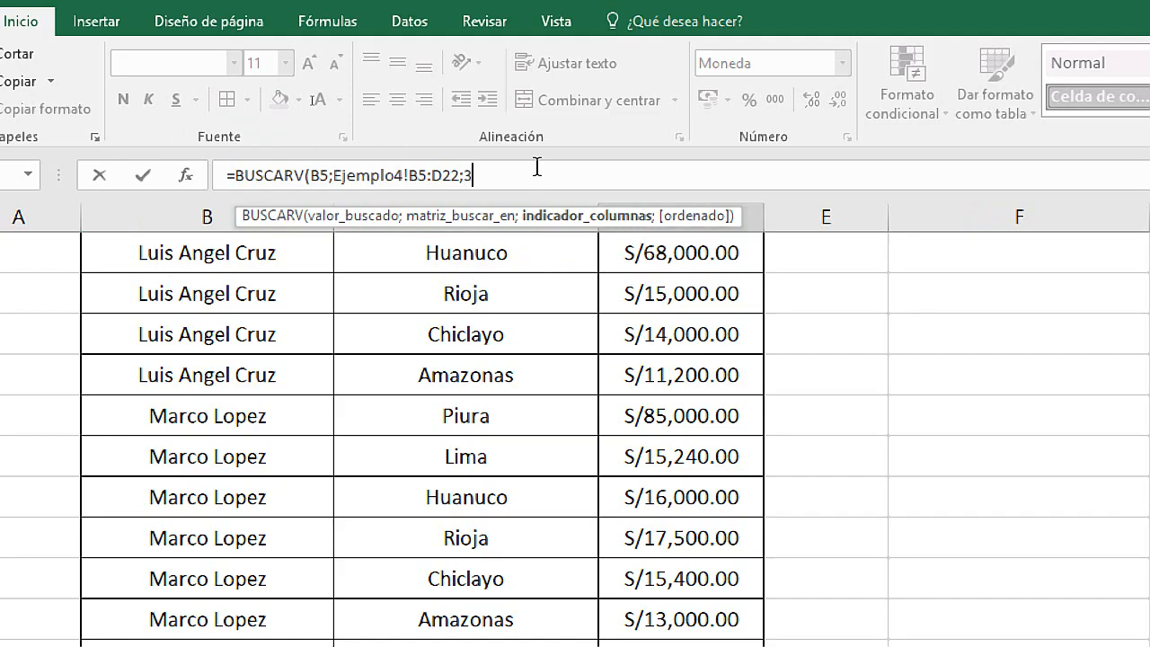
text(;falso)
key(Tab)
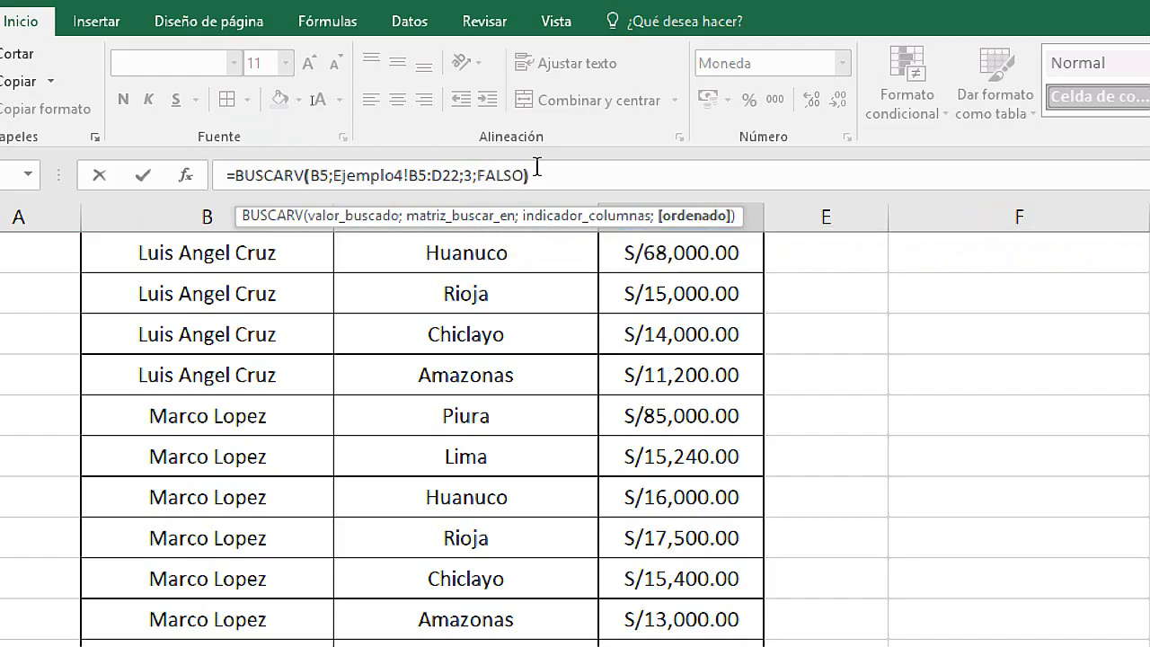
key(Return)
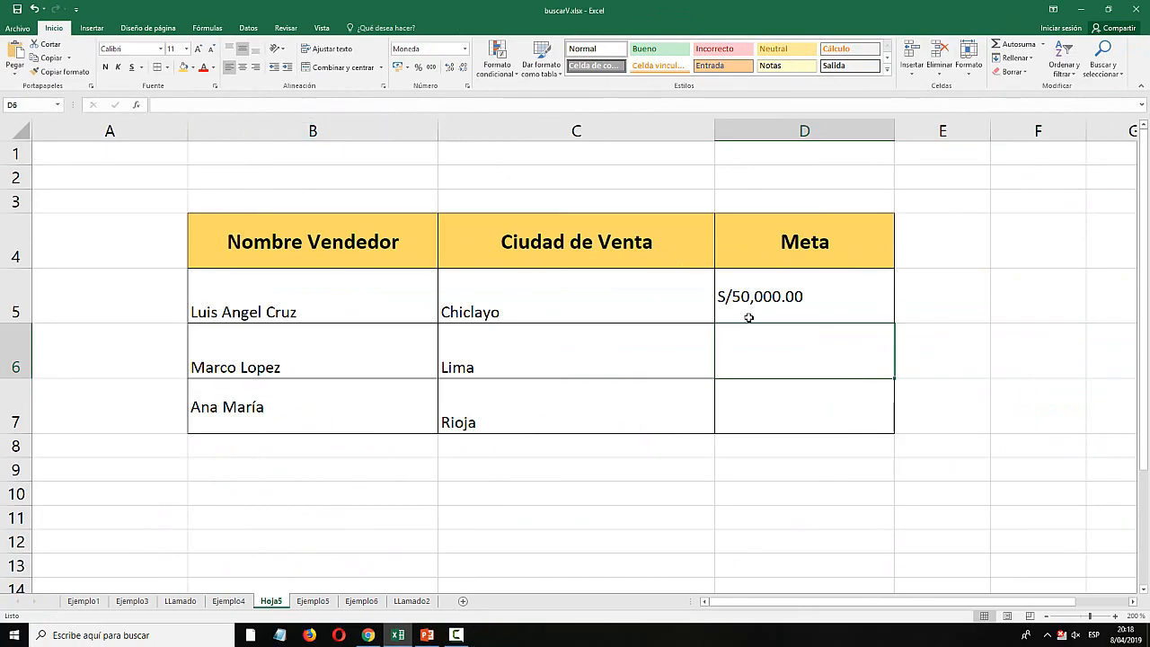
Compare the D5 result for the first seller and Chiclayo with the matching sales record on Ejemplo4.
click(774, 312)
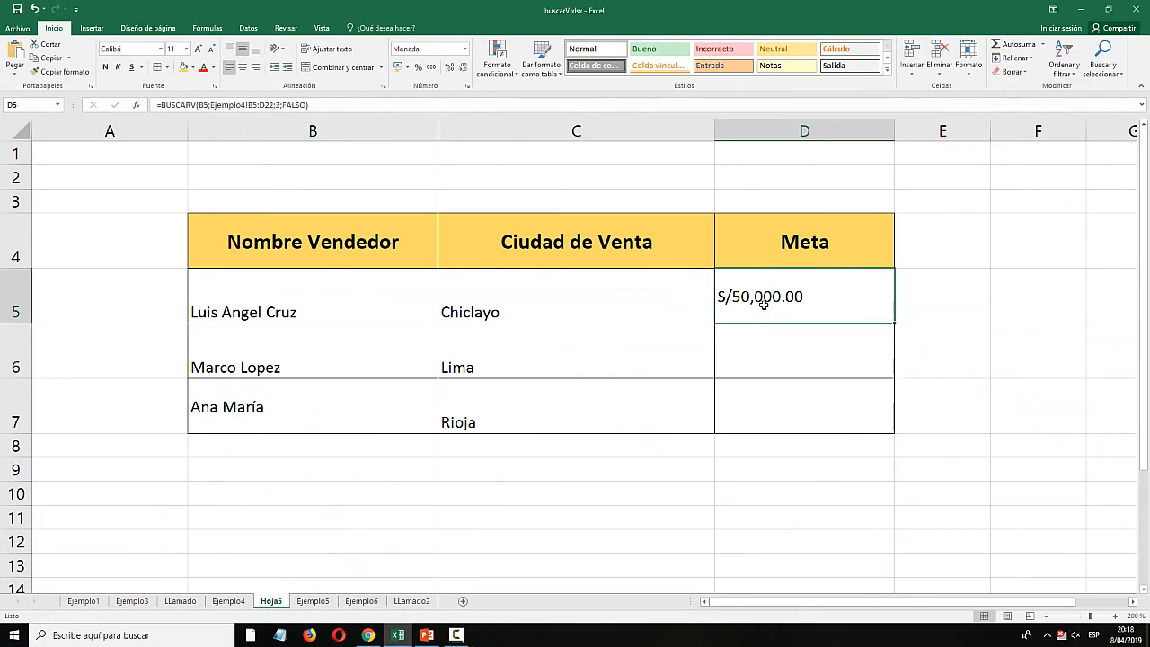
click(377, 313)
click(629, 297)
click(772, 297)
click(390, 302)
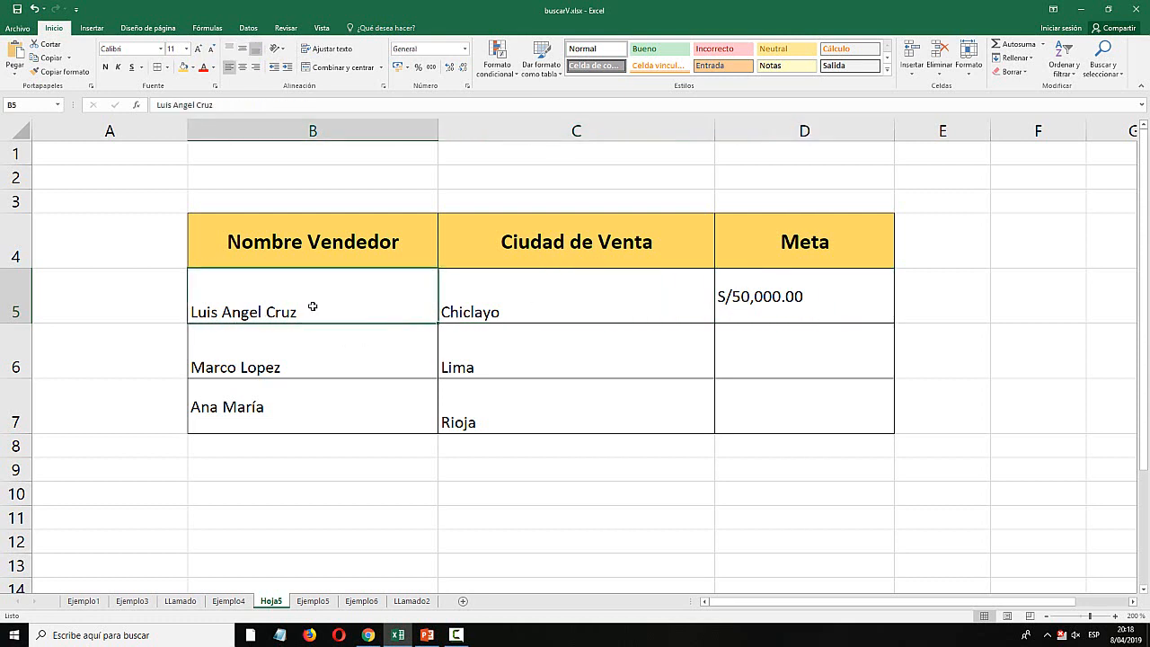
click(447, 310)
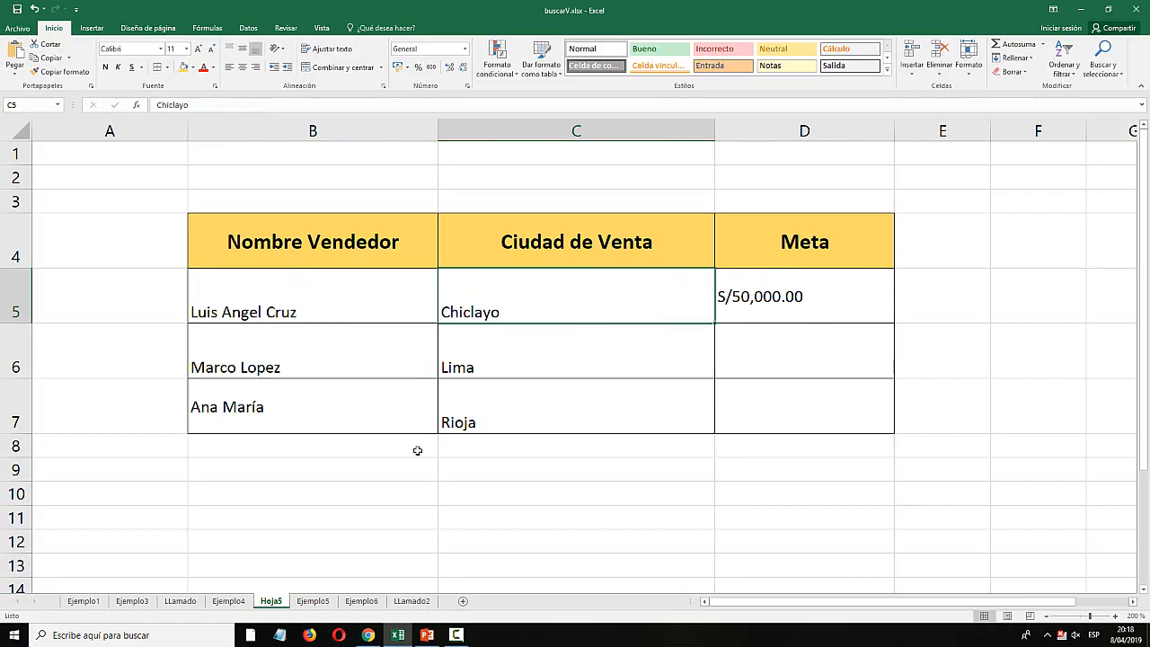
click(244, 603)
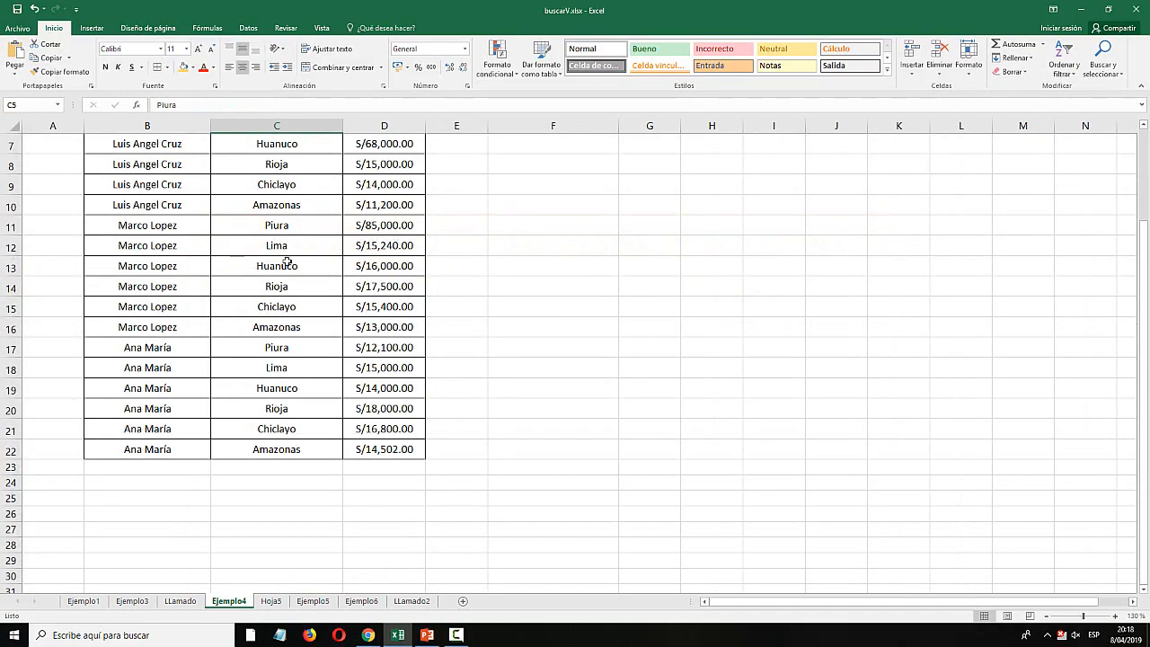
click(174, 258)
click(266, 288)
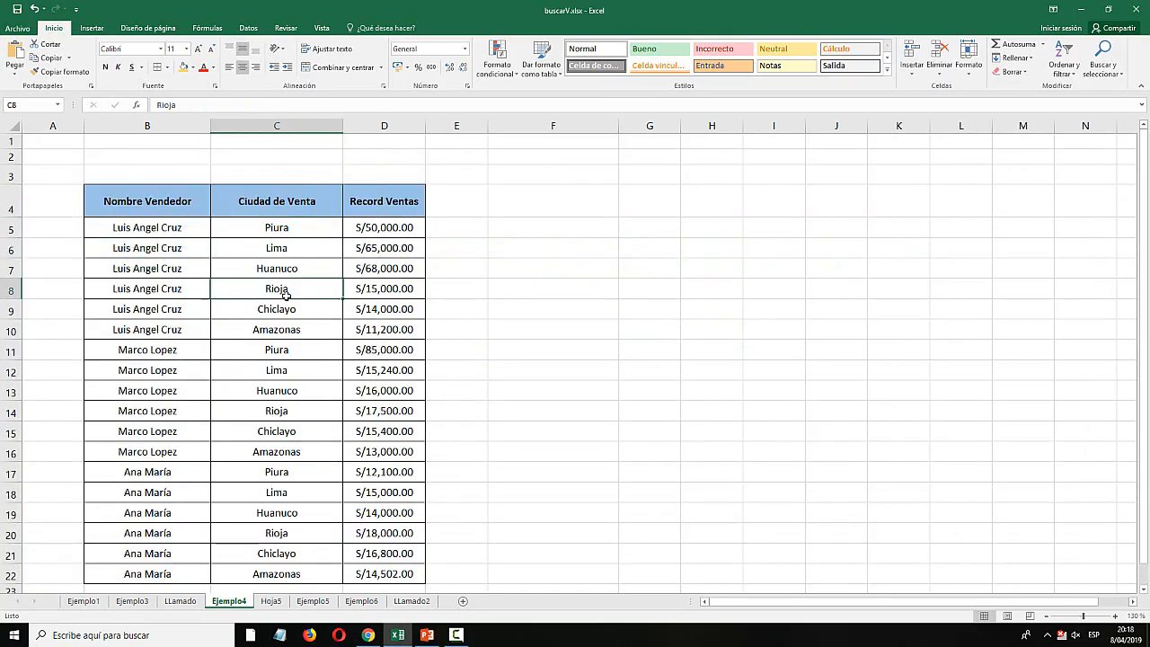
click(286, 307)
click(354, 308)
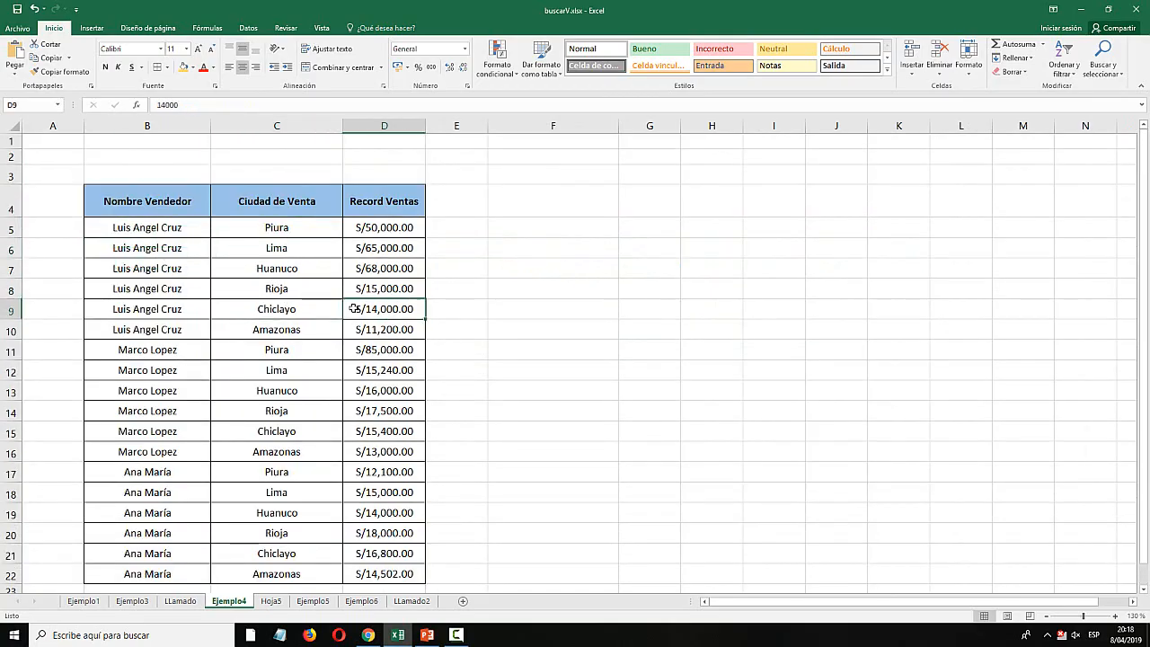
click(271, 601)
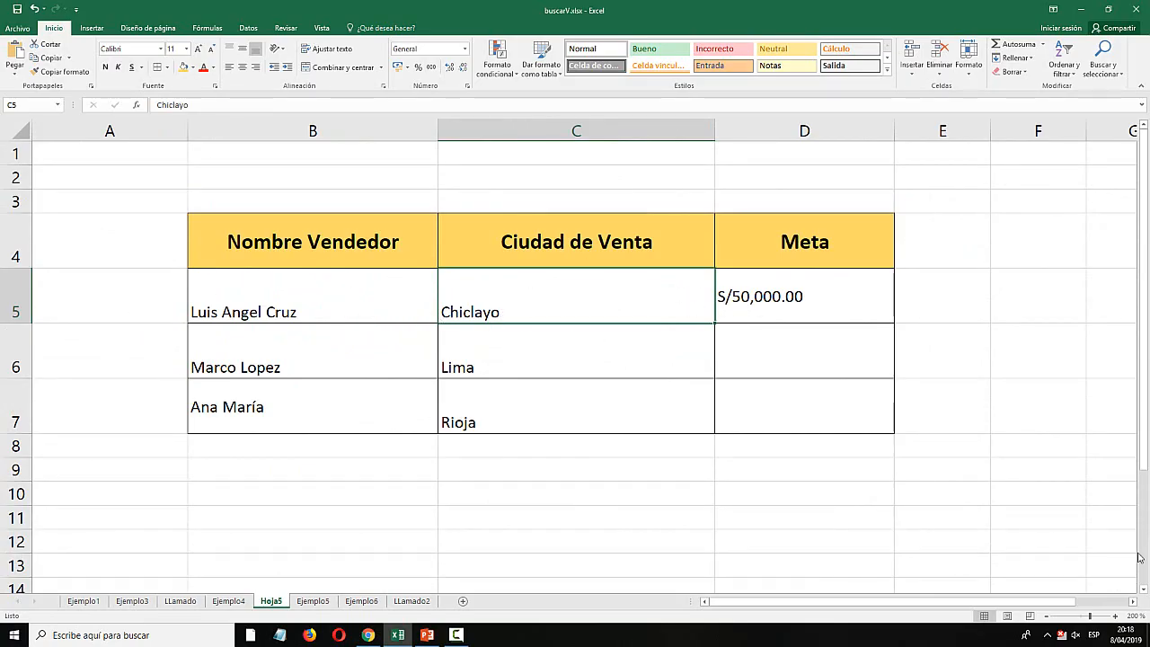
Test whether D5 reacts to the city by changing C5 to Lima and back to Chiclayo.
click(1115, 616)
click(1115, 616)
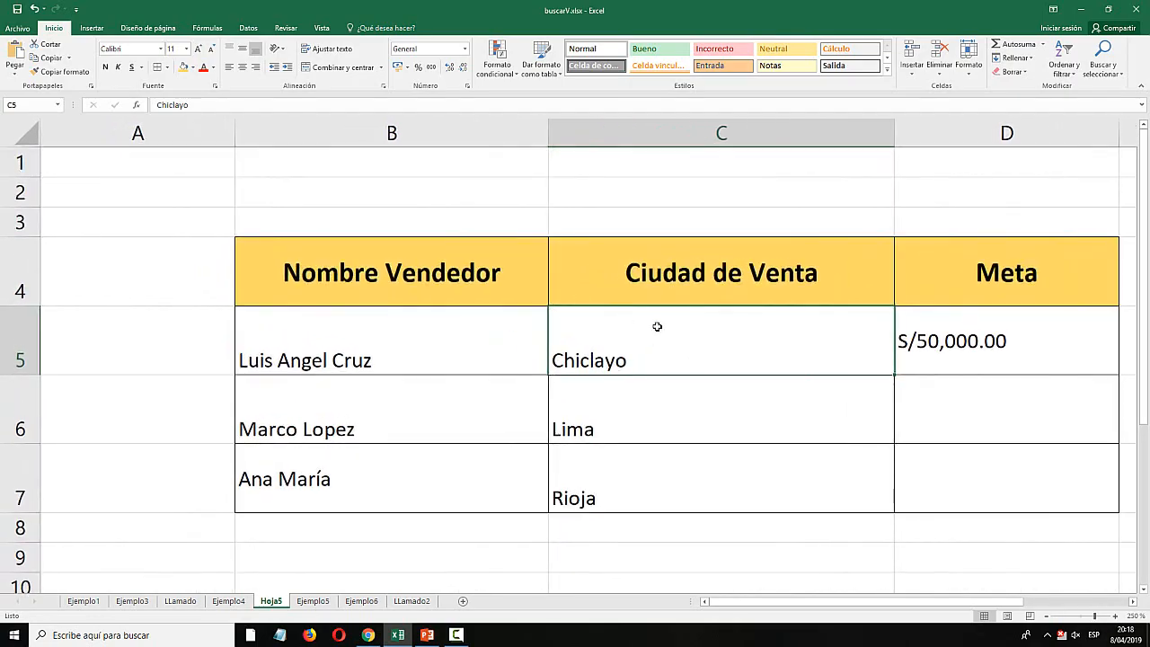
text(Lima)
key(Return)
key(Up)
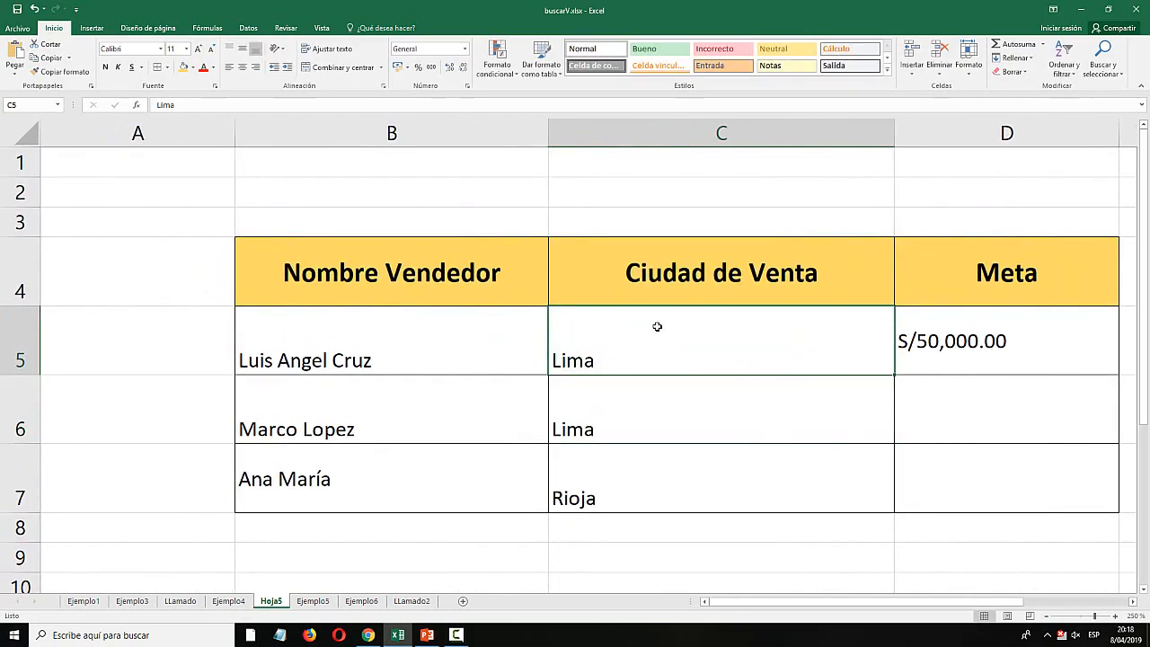
text(Chiclayo)
key(Return)
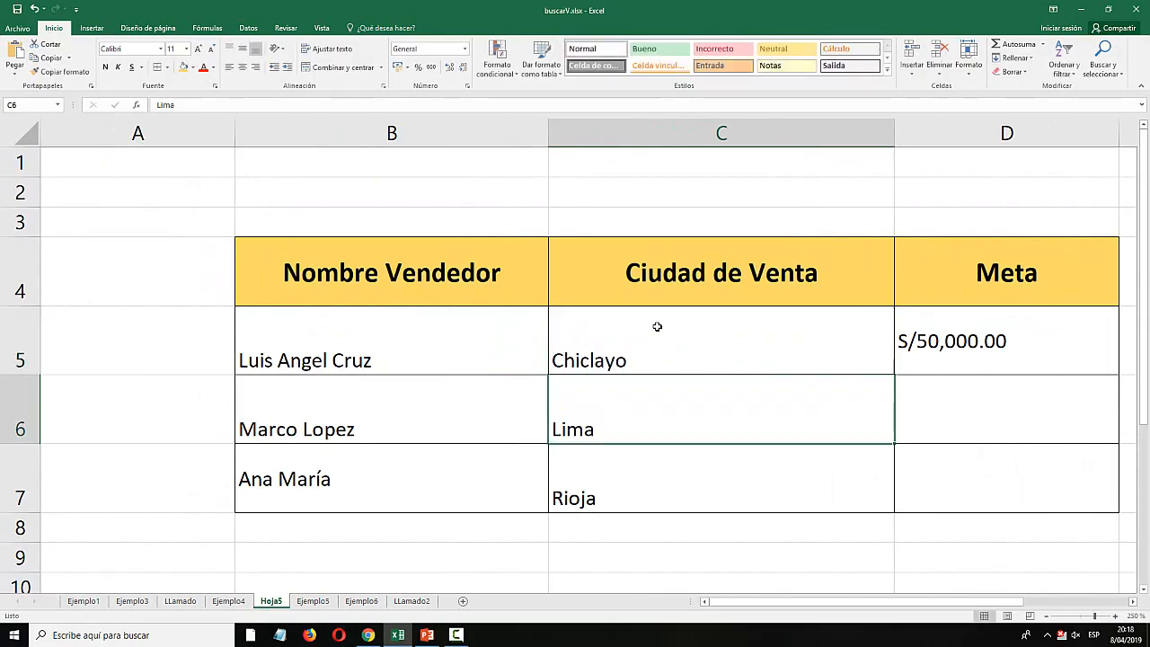
Compare the seller and city to look up on Hoja5 with the sales records listed on Ejemplo4.
click(646, 355)
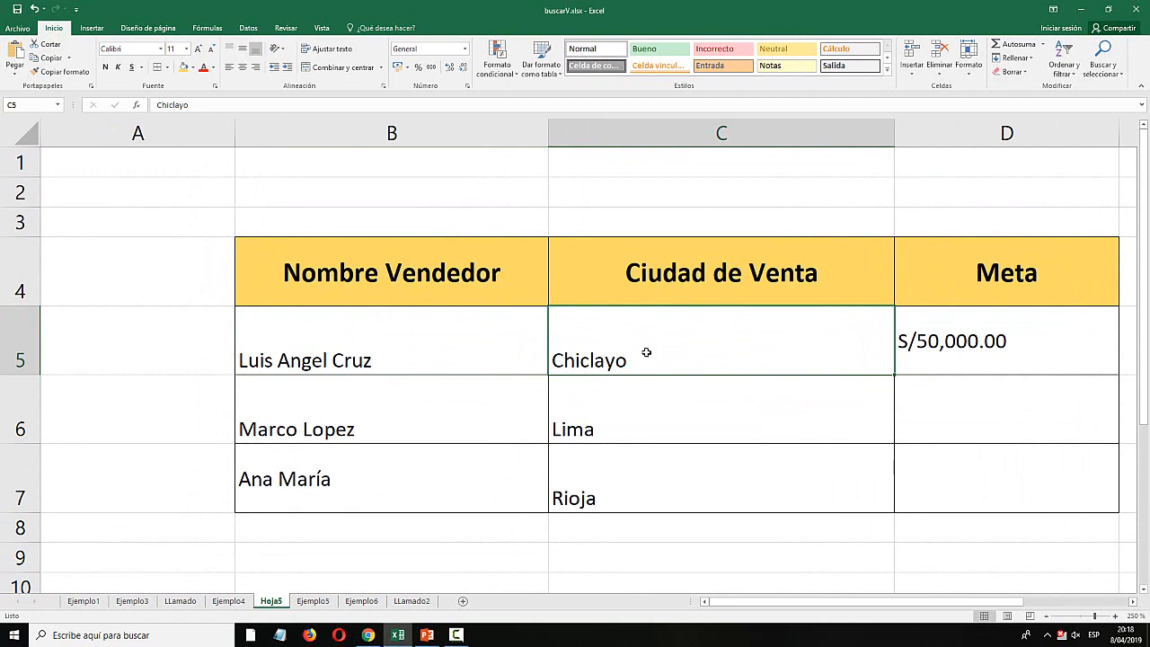
click(228, 600)
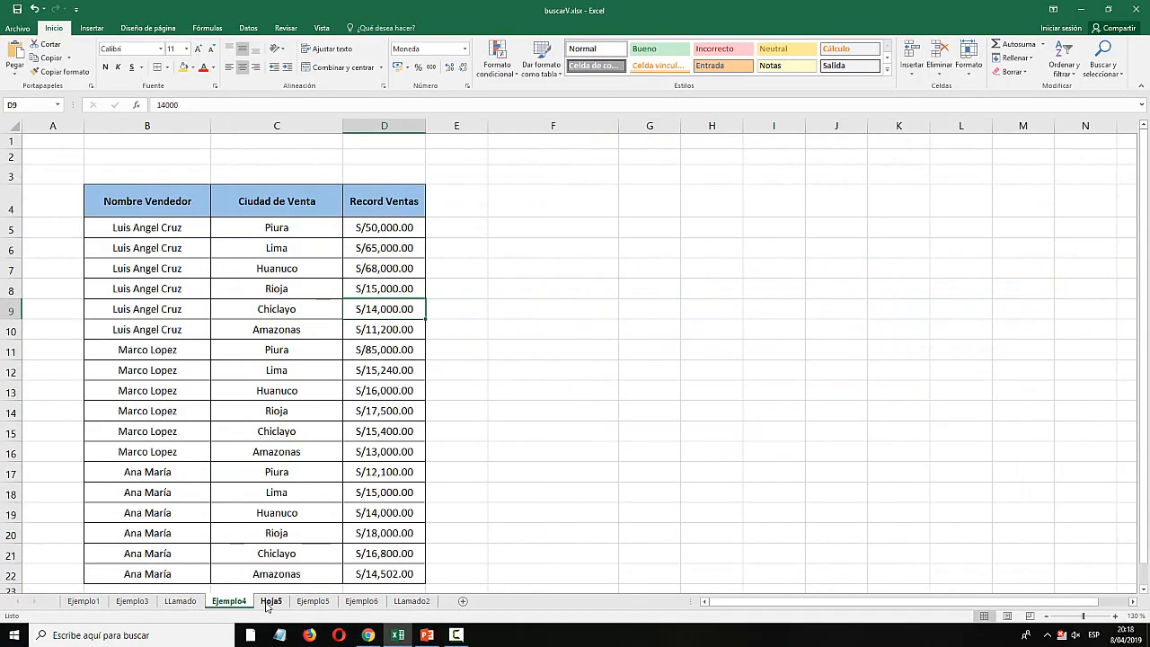
click(270, 600)
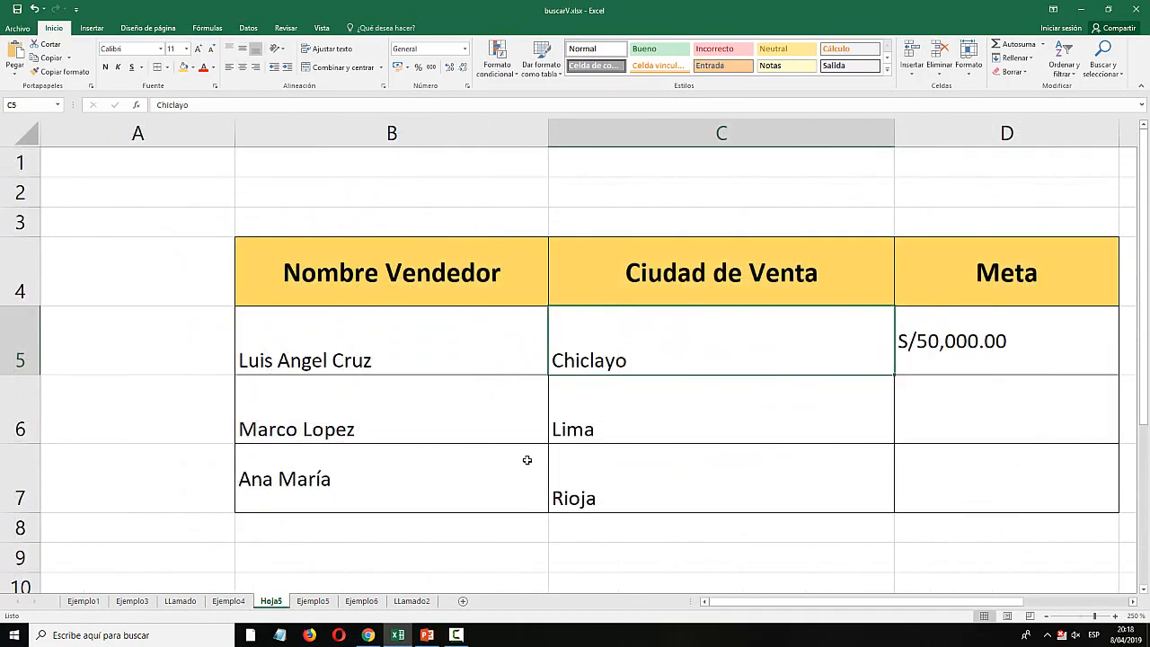
click(240, 604)
click(269, 604)
click(229, 600)
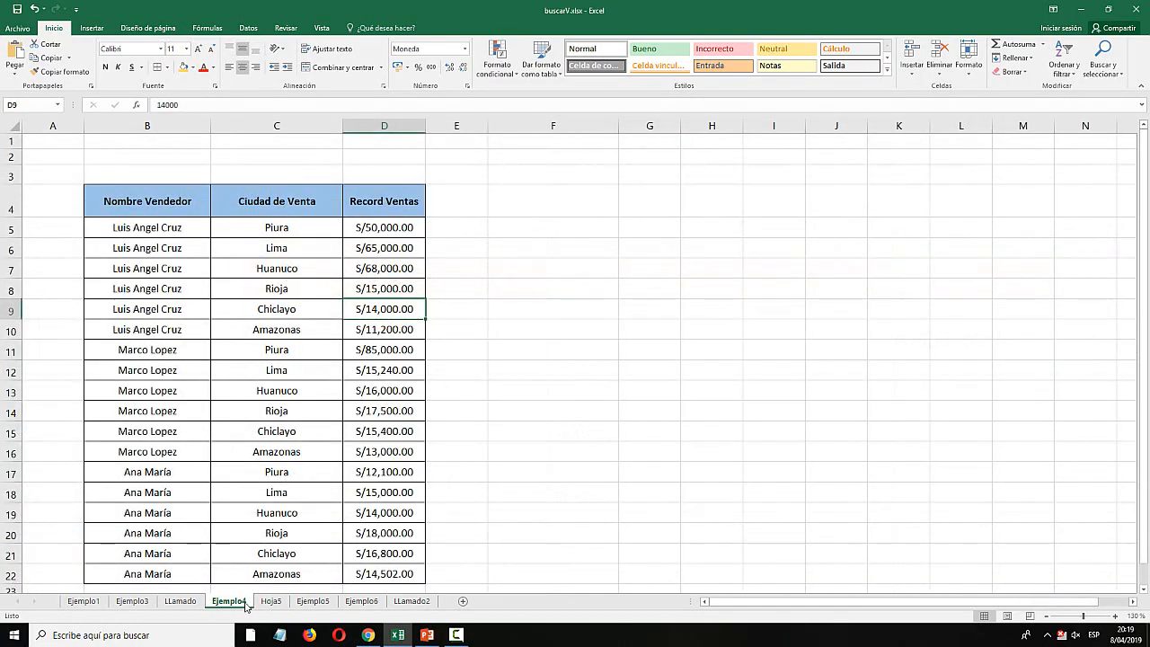
click(270, 600)
click(228, 600)
click(270, 601)
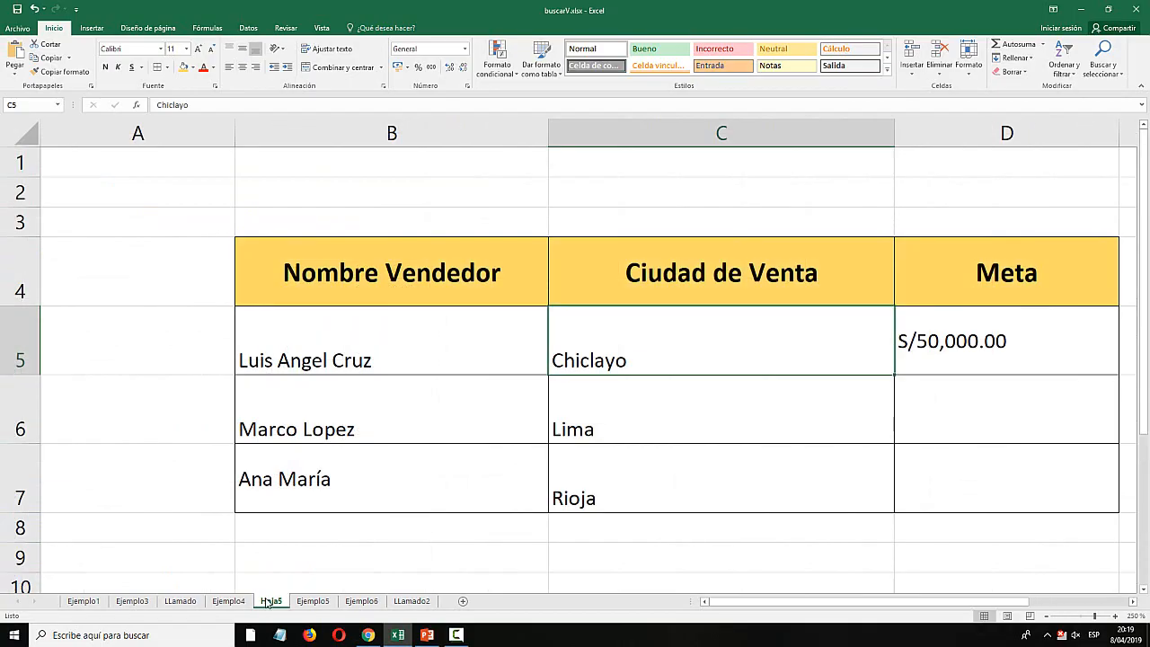
Insert a blank column before column A on Hoja5 to make room for a helper column beside the sellers.
click(229, 338)
click(310, 349)
click(146, 287)
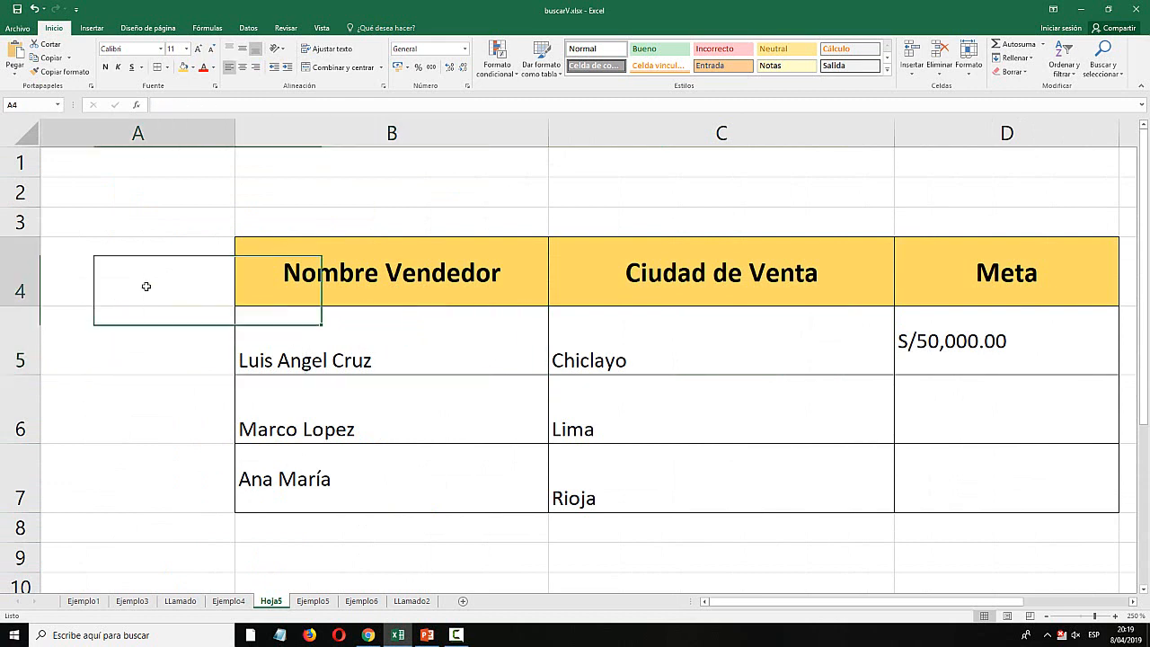
click(175, 359)
click(347, 361)
click(200, 338)
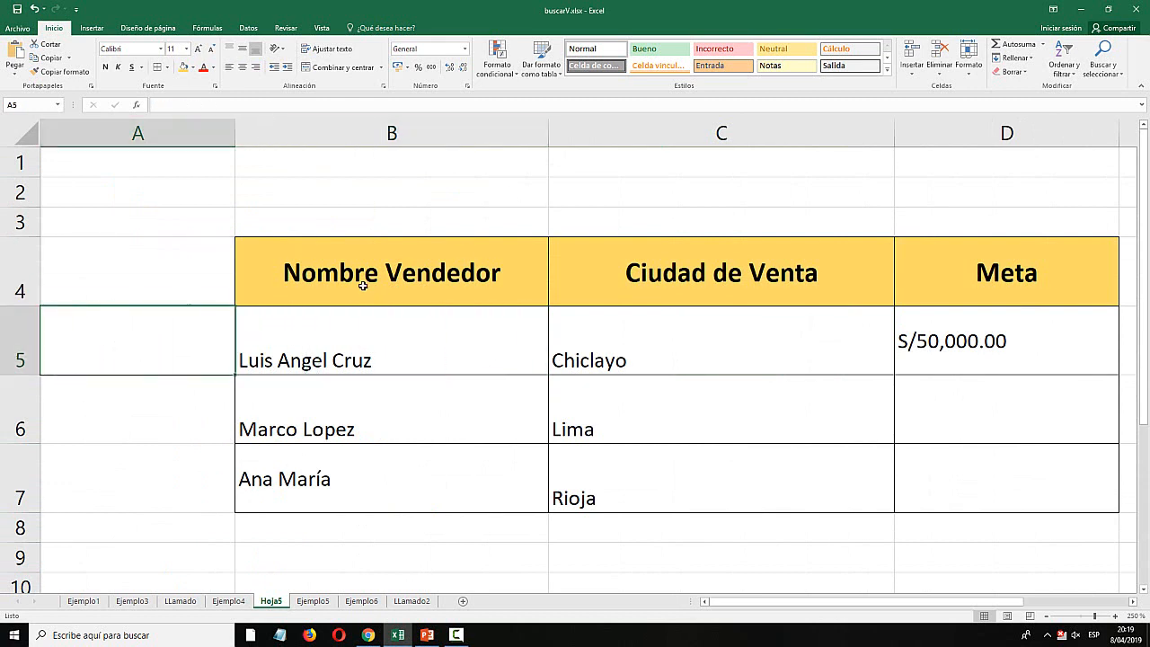
right_click(176, 133)
key(Escape)
key(ctrl+plus)
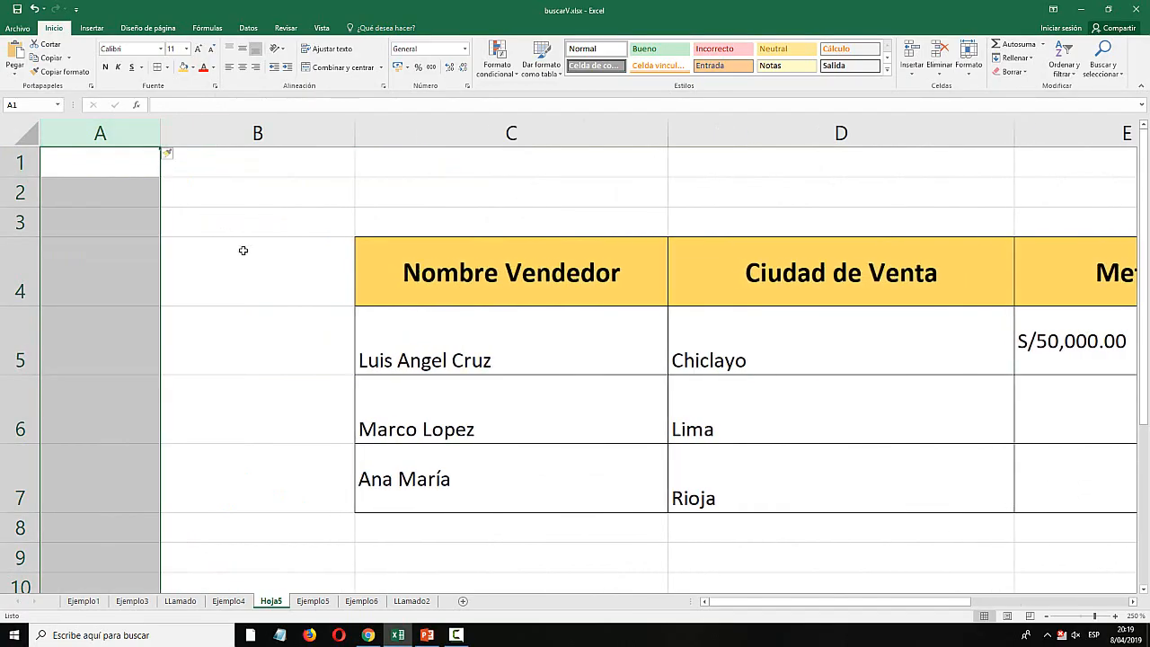
Start a CONCATENAR formula in B5, beside the first seller.
click(346, 268)
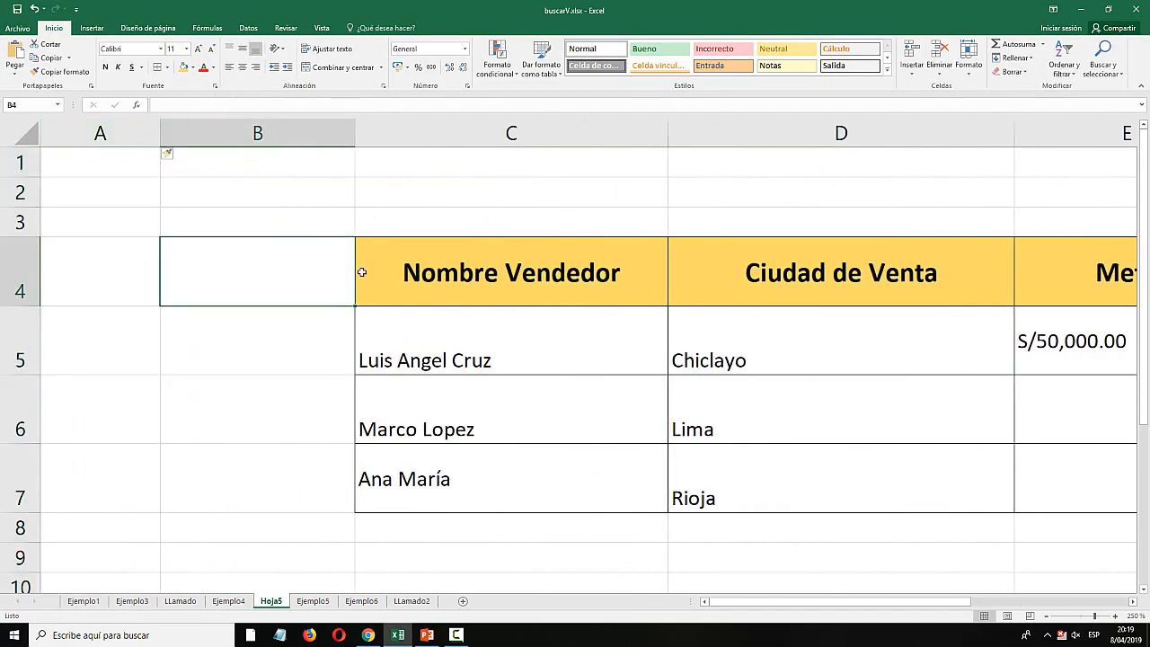
key(Down)
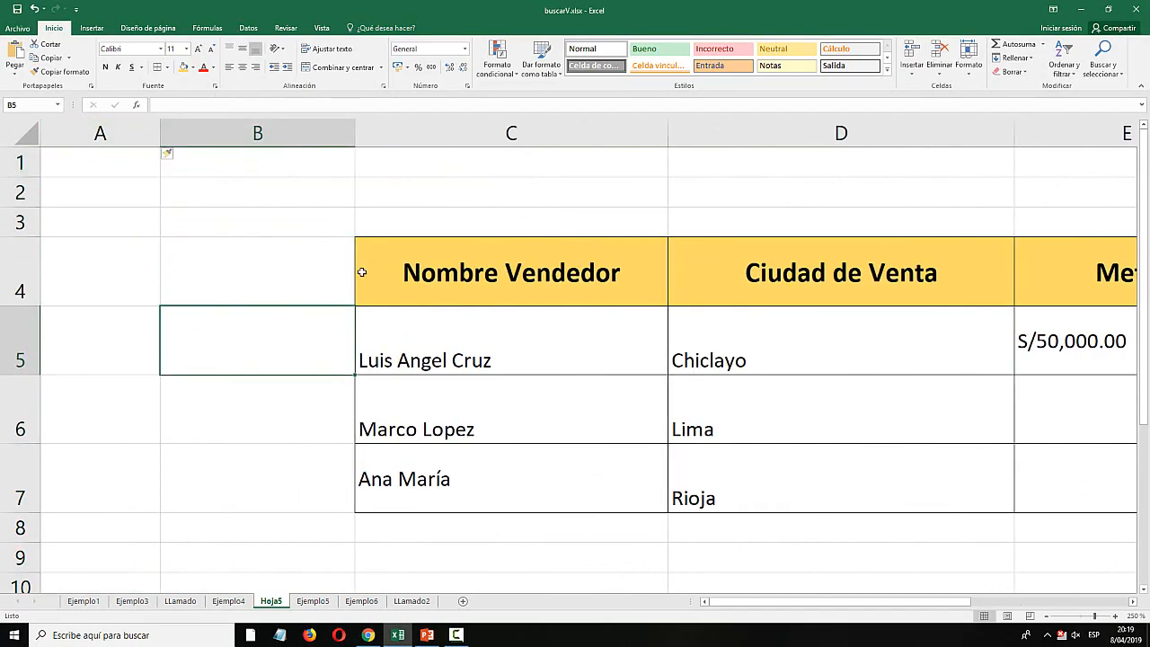
text(=conta)
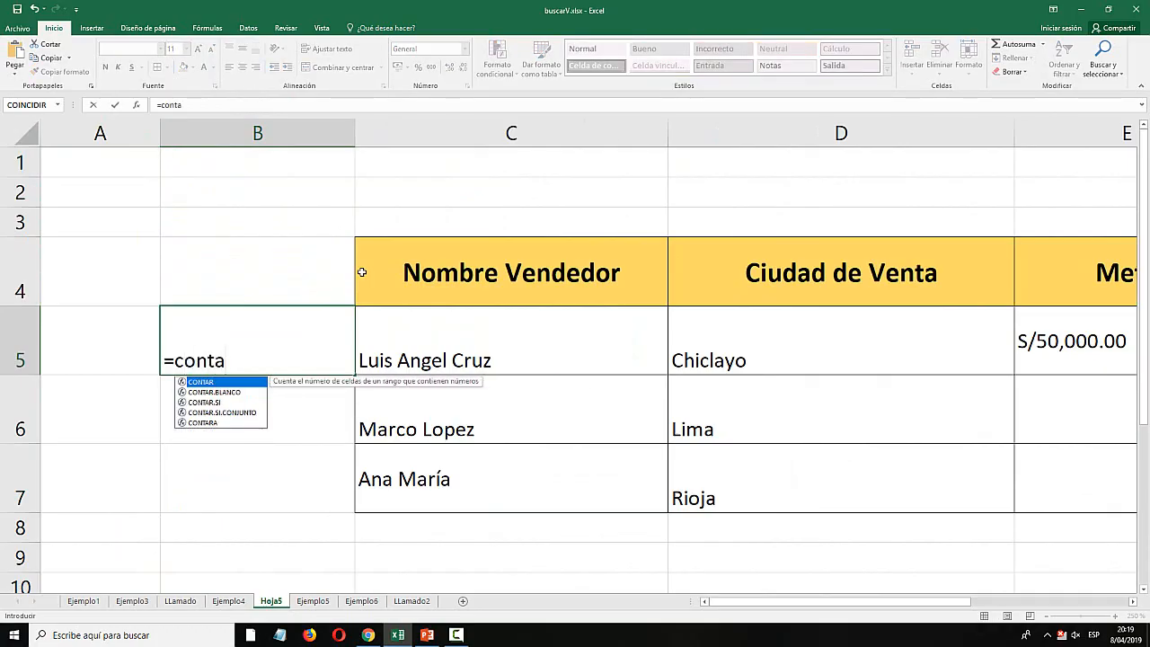
key(BackSpace)
key(BackSpace)
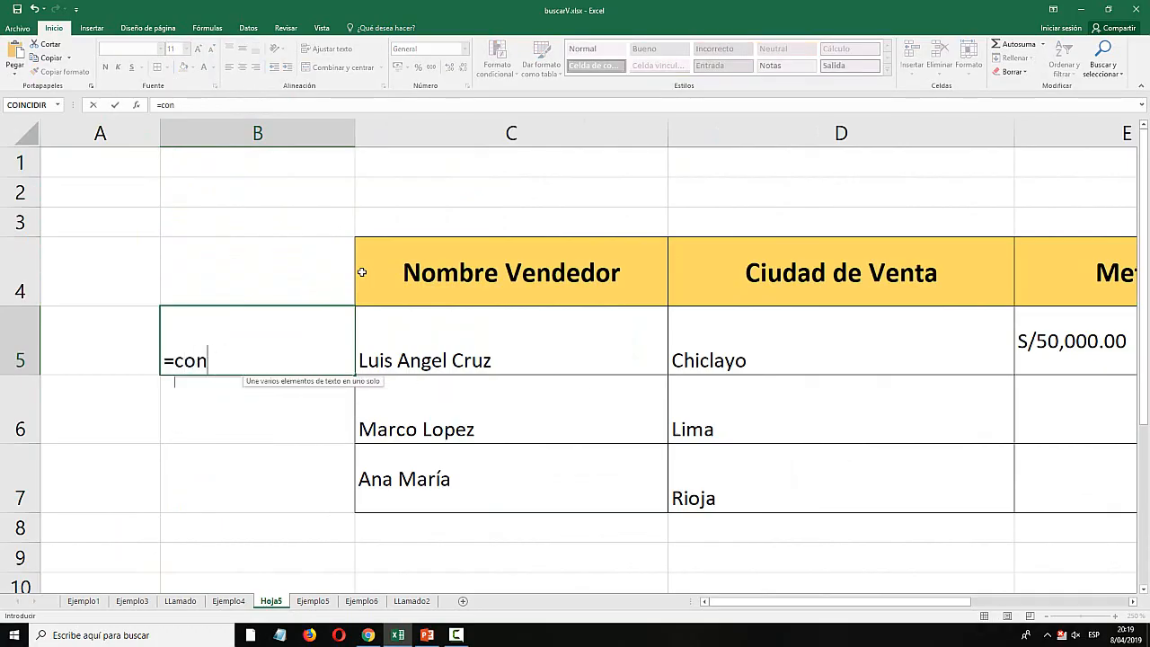
text(cat)
key(Tab)
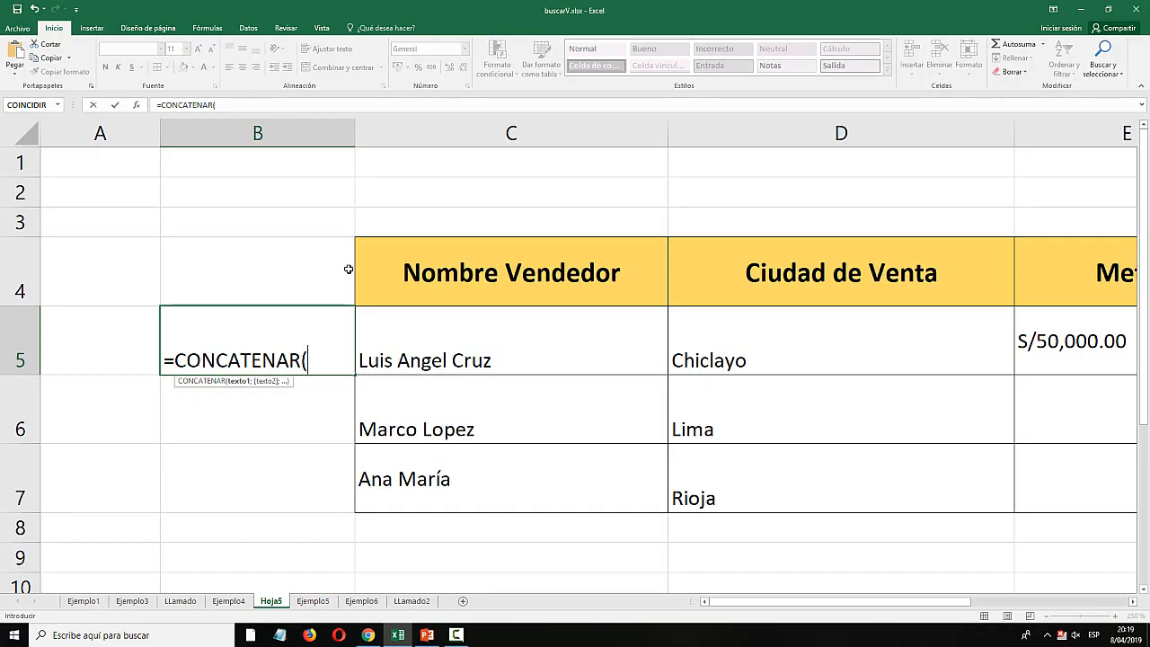
Join C5, a space and D5 in the CONCATENAR formula and accept it.
click(438, 338)
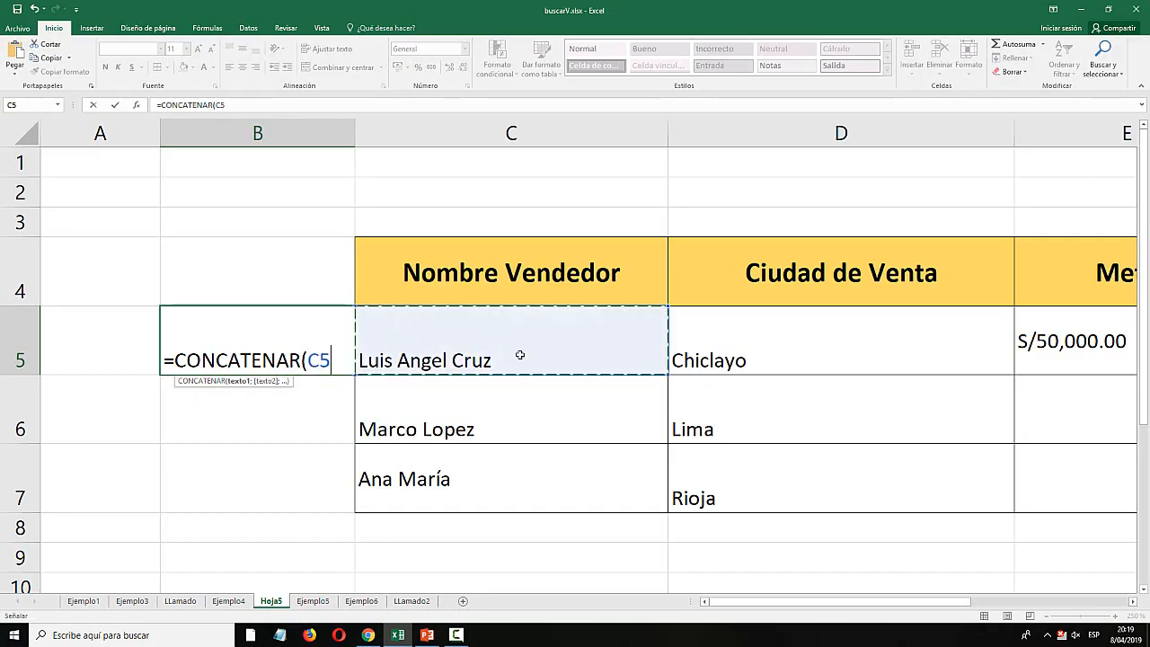
text(;")
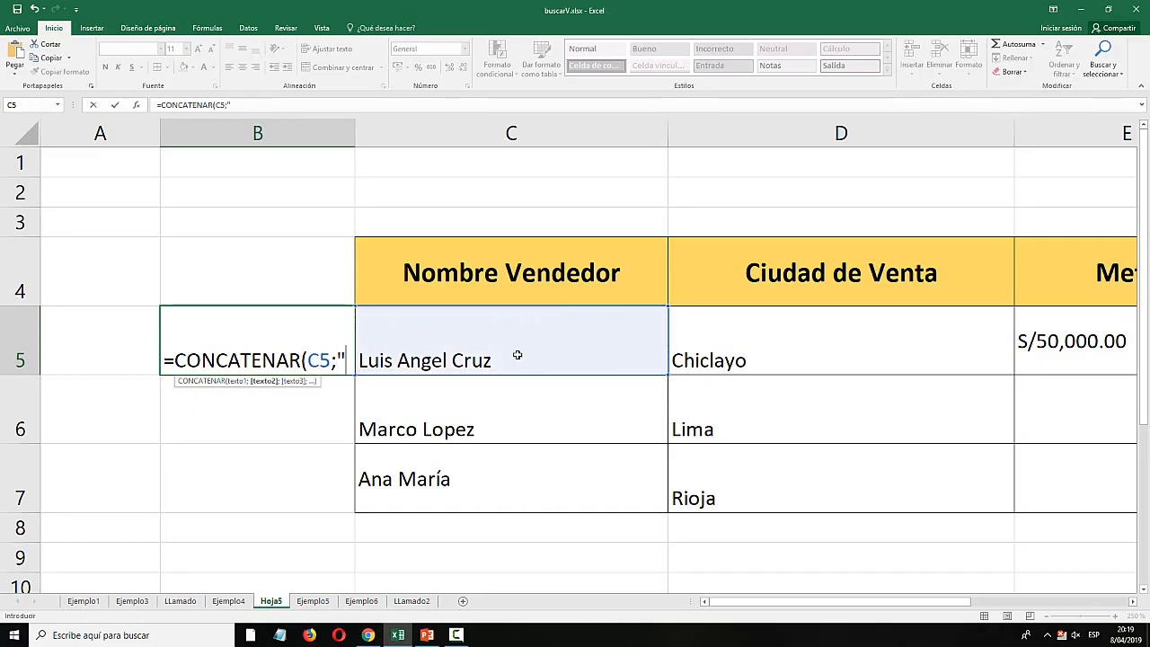
text(")
key(Left)
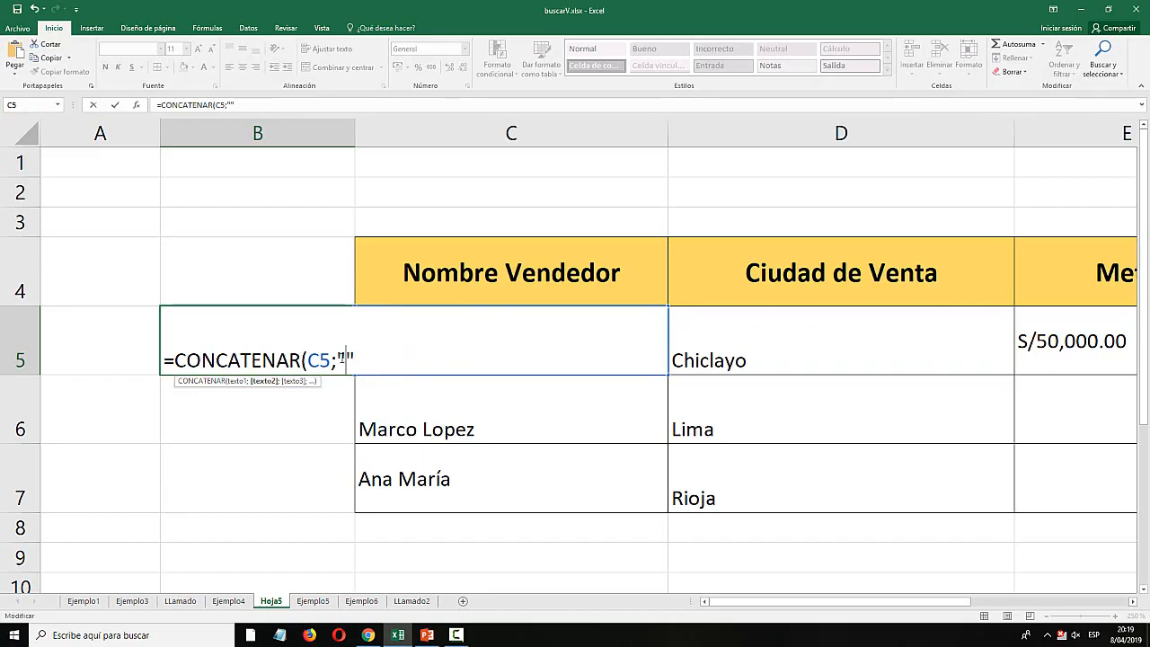
key(Right)
text(;)
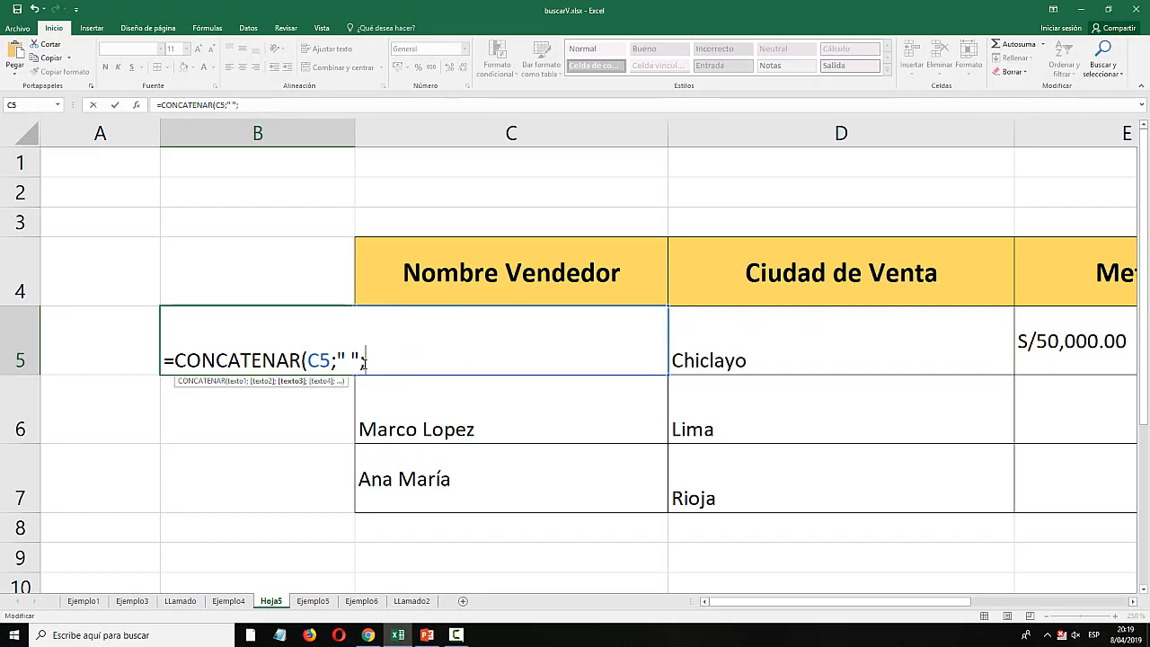
click(676, 360)
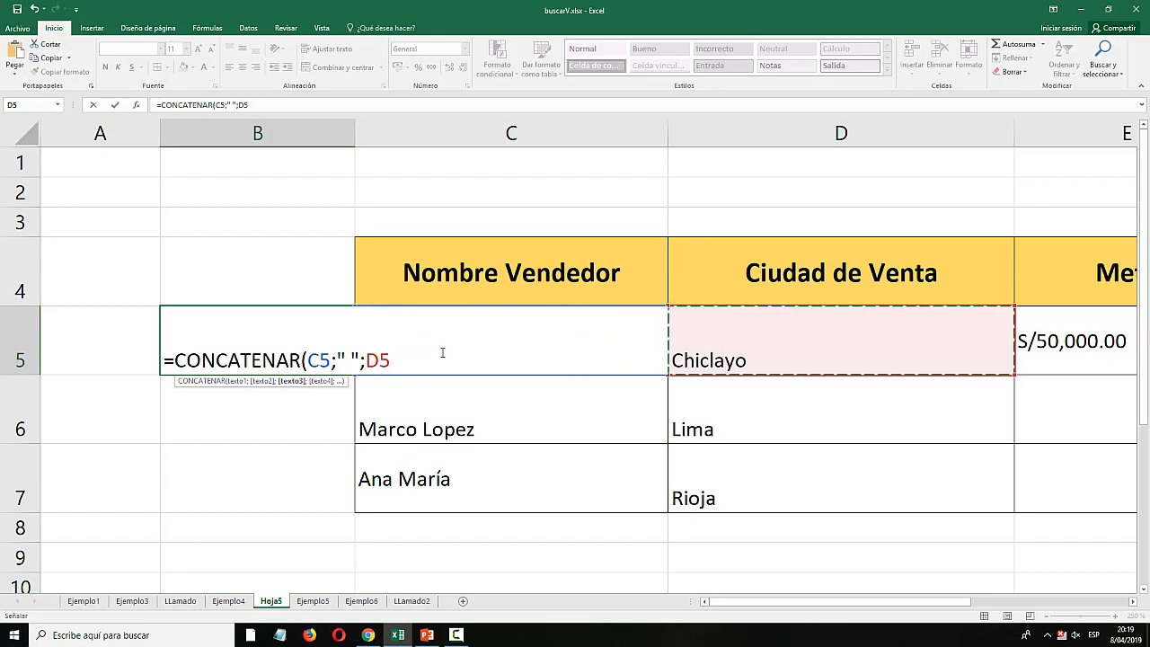
text())
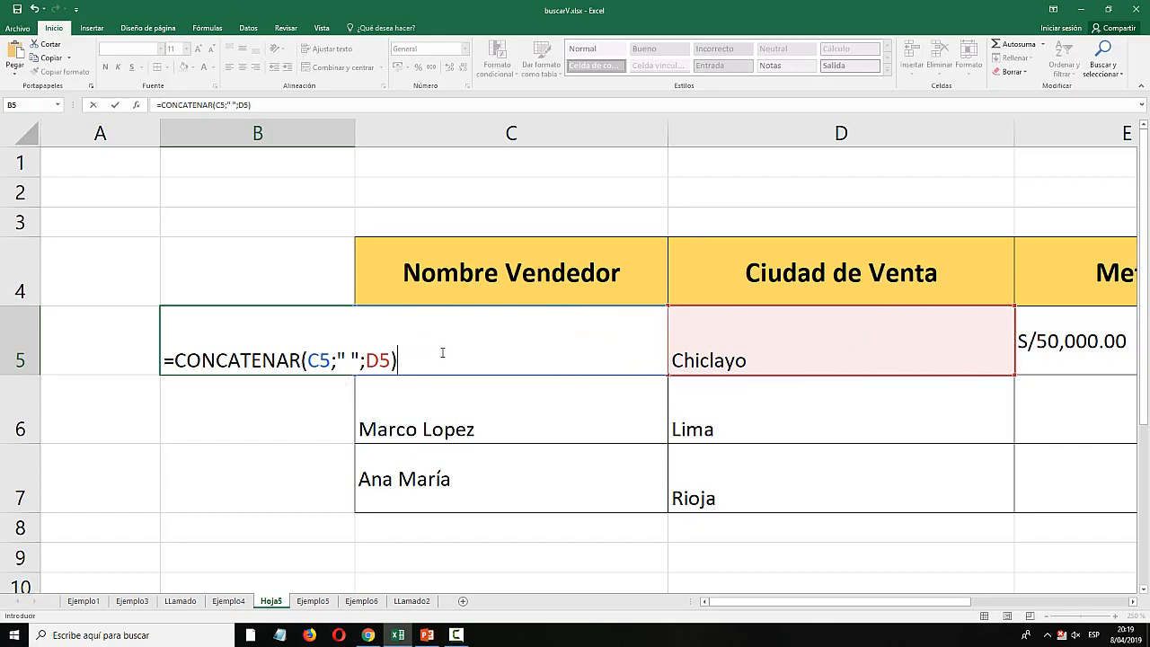
key(Return)
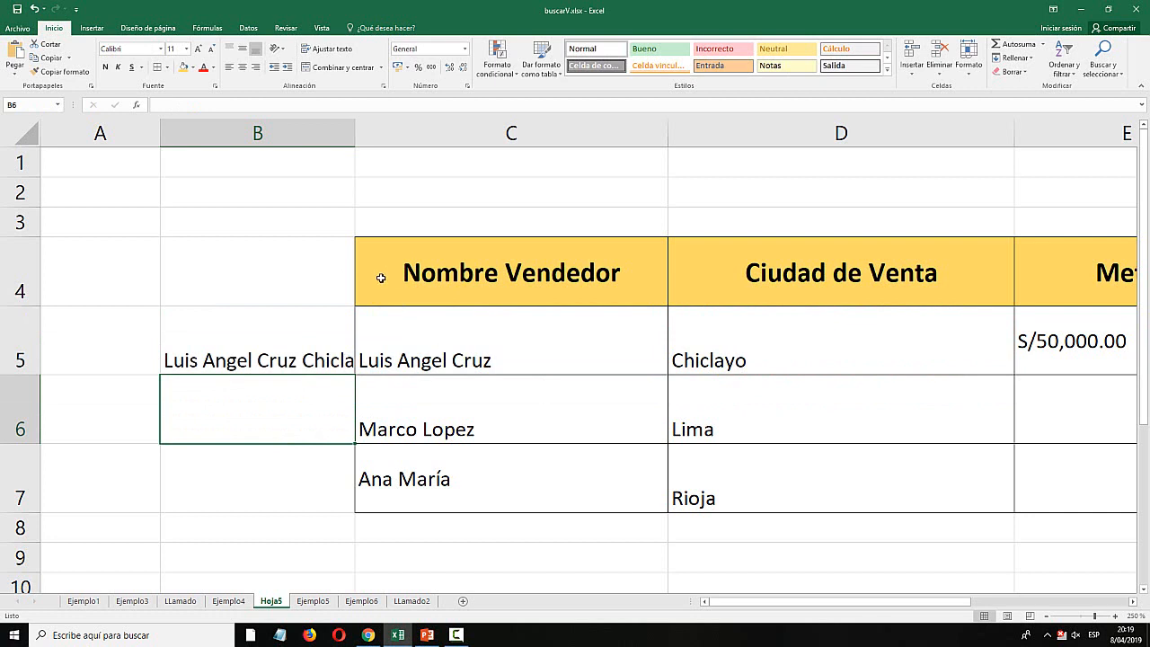
Widen column B to fit the joined text and copy the B5 formula down to B7.
drag(356, 135, 418, 134)
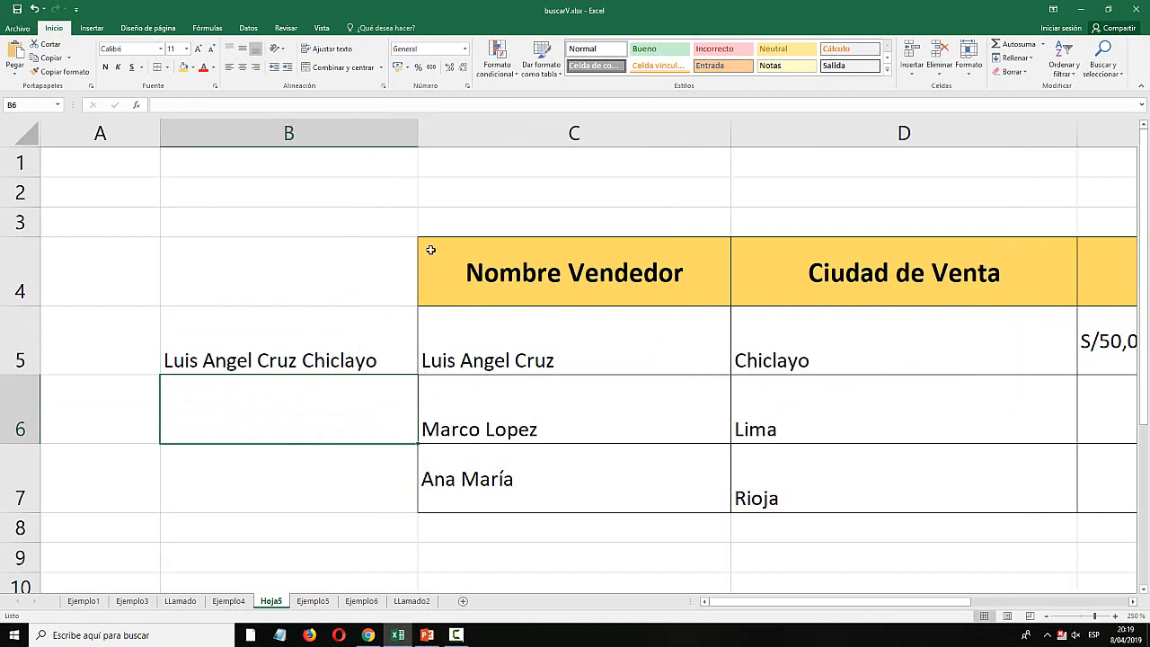
click(299, 370)
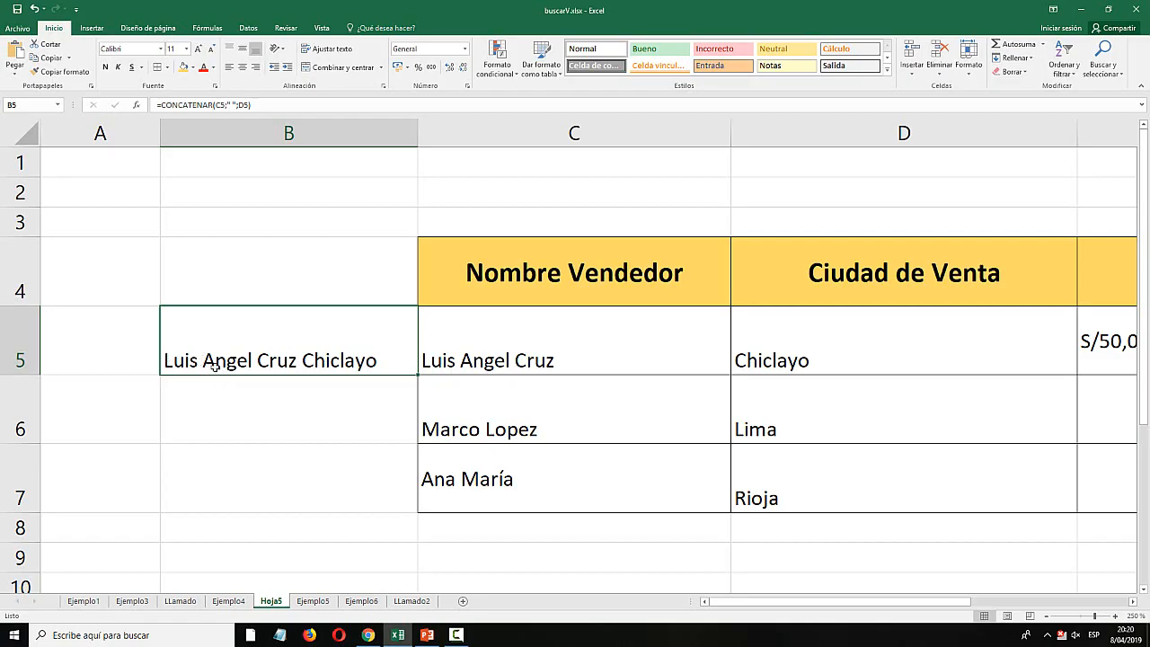
click(738, 357)
click(389, 336)
drag(416, 374, 421, 518)
Examine the joined seller and city keys in B5:B7.
click(401, 354)
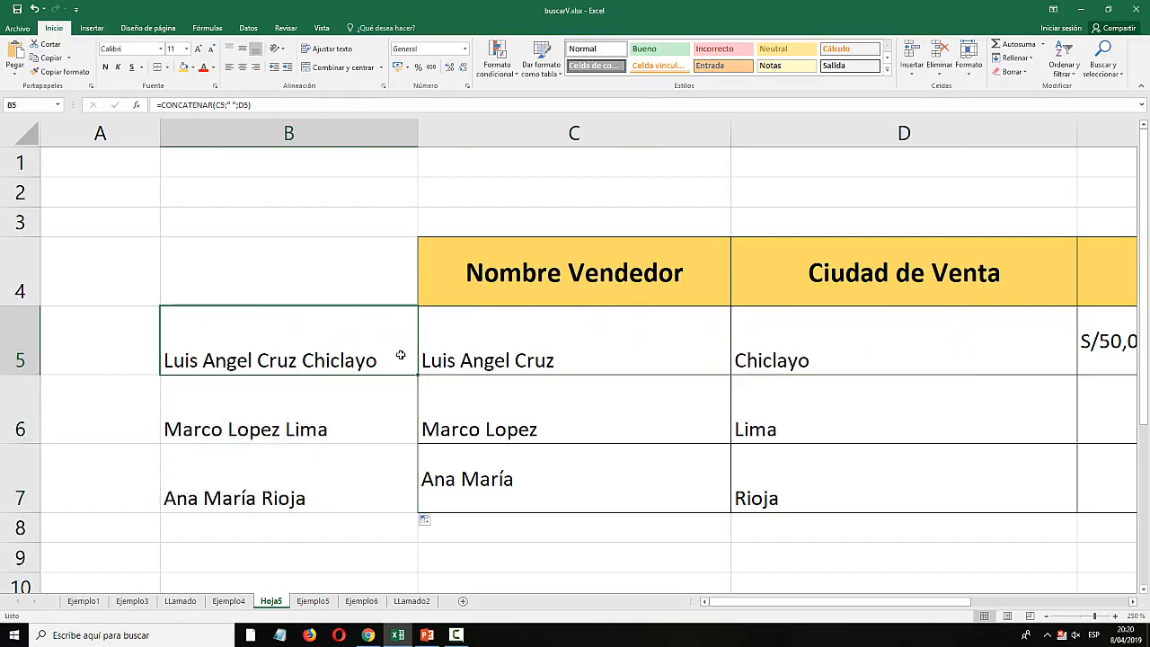
click(304, 401)
click(303, 491)
click(306, 423)
click(308, 360)
scroll(335, 390, down, 3)
scroll(335, 390, up, 3)
click(421, 403)
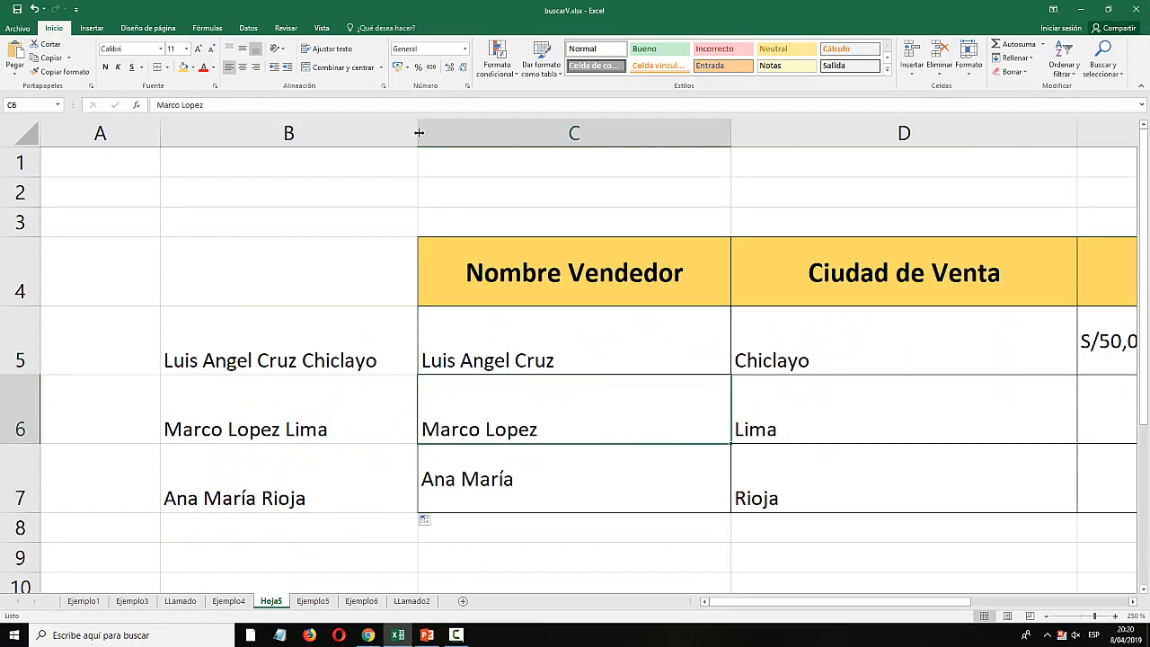
Narrow columns B and A so the whole table fits in view, and check the key formulas in B5:B7.
drag(418, 132, 255, 134)
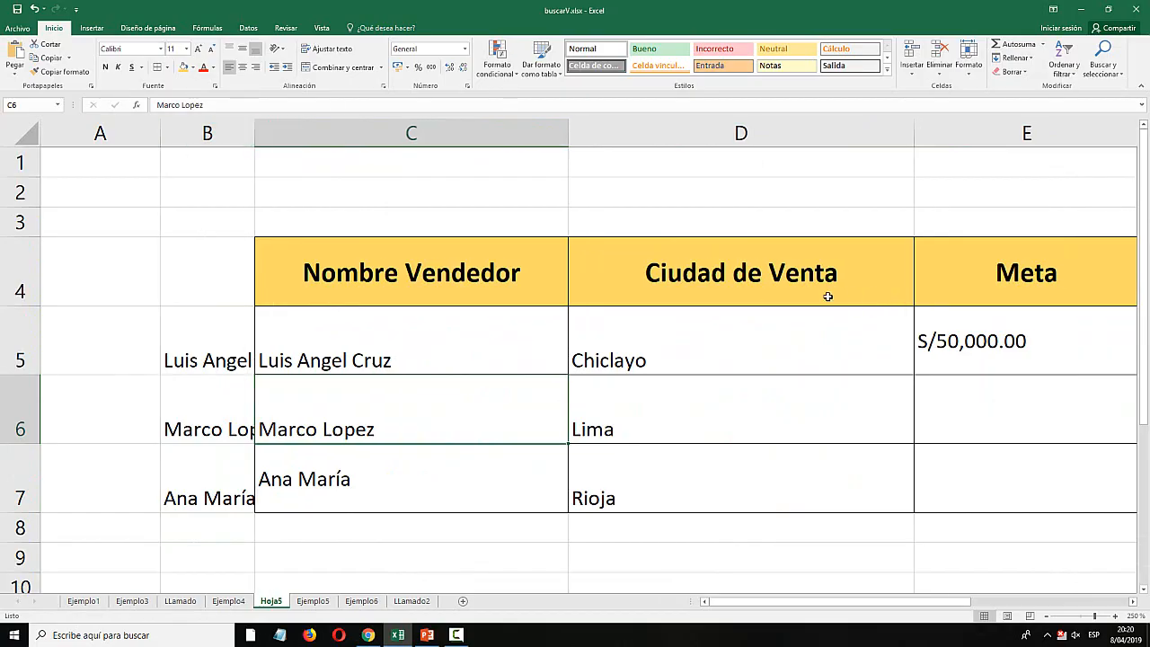
drag(160, 133, 111, 133)
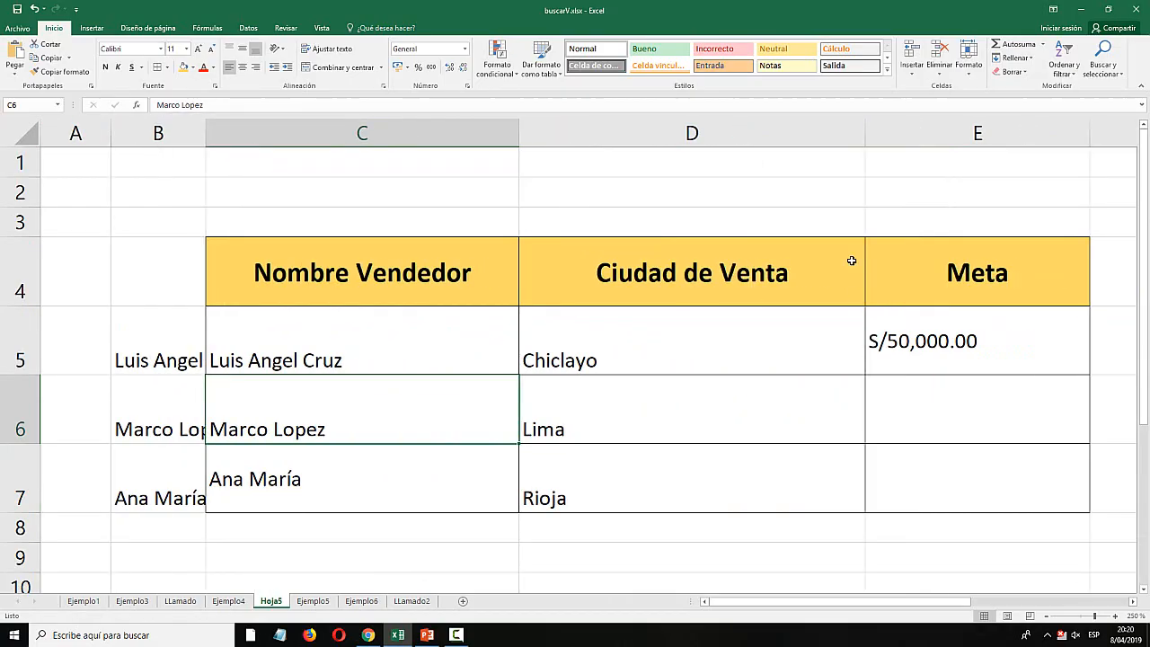
click(154, 358)
click(163, 410)
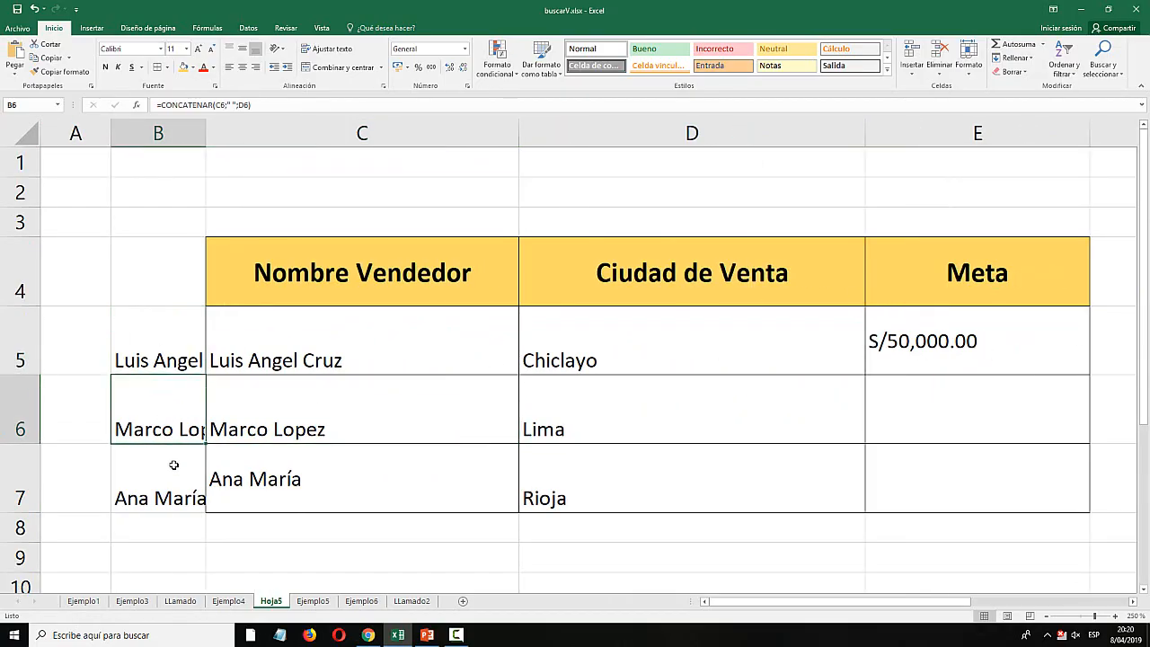
click(175, 468)
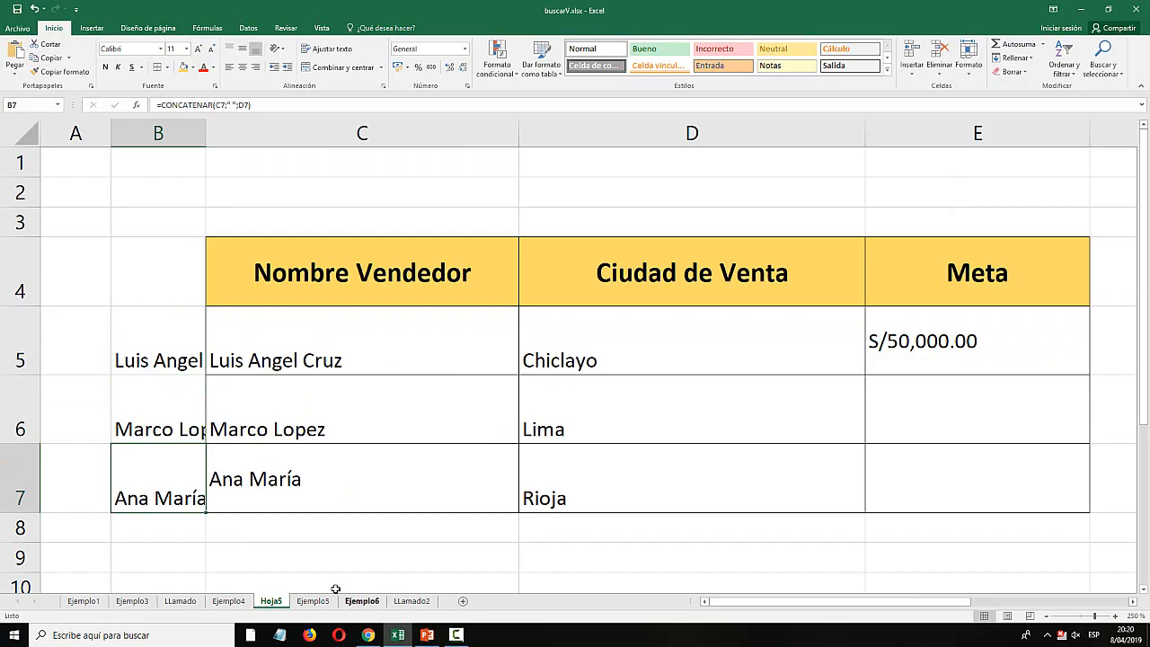
Insert a blank column before column A on the Ejemplo4 sheet.
click(230, 601)
click(298, 346)
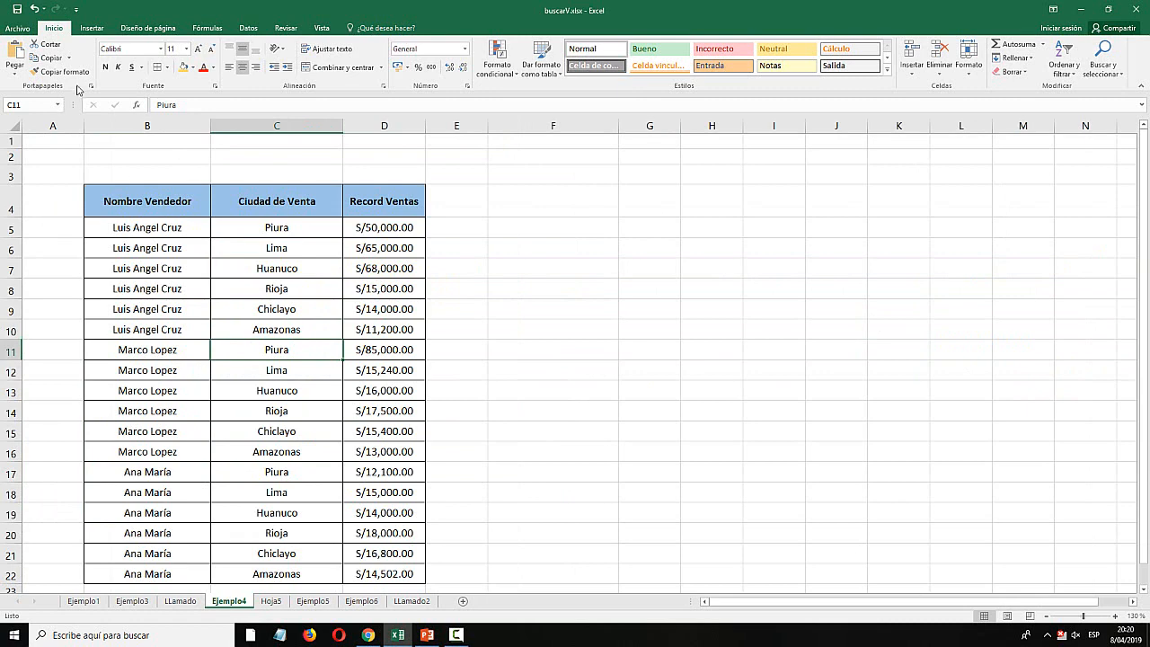
click(56, 126)
right_click(58, 127)
click(90, 209)
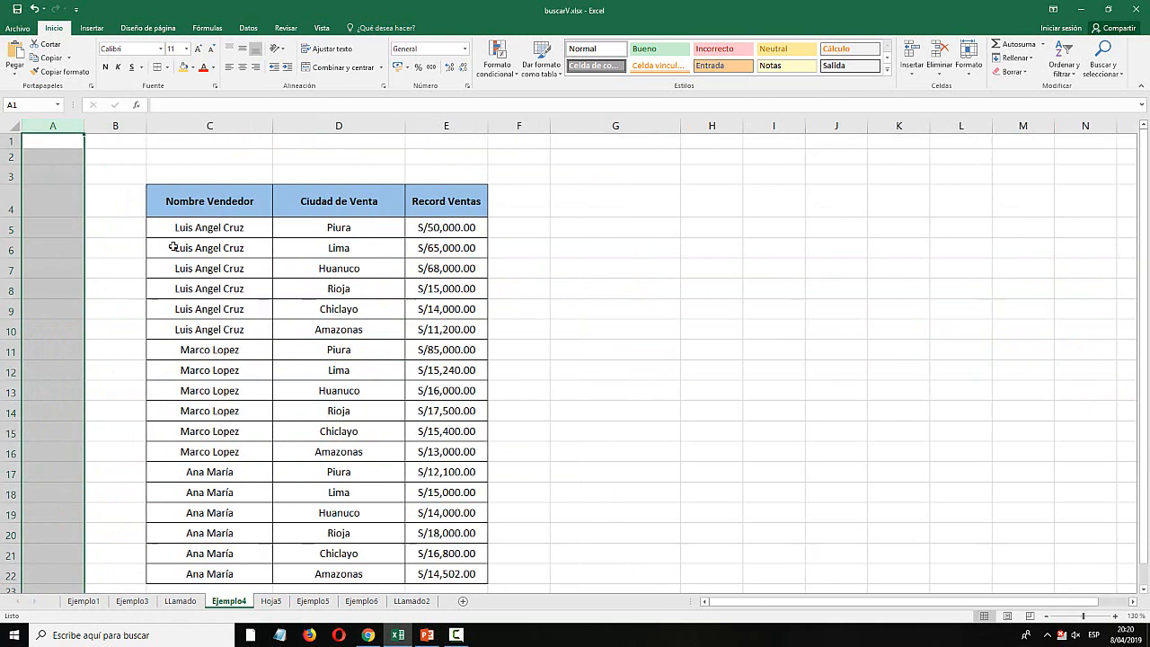
click(129, 236)
click(47, 124)
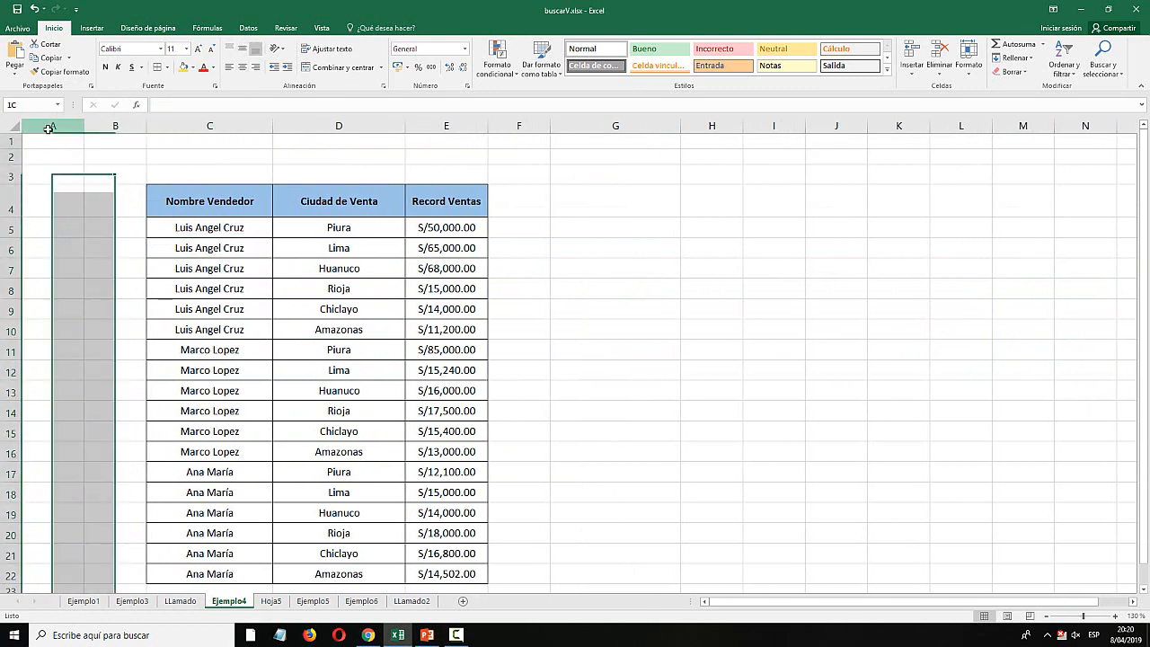
click(51, 225)
click(48, 329)
click(47, 388)
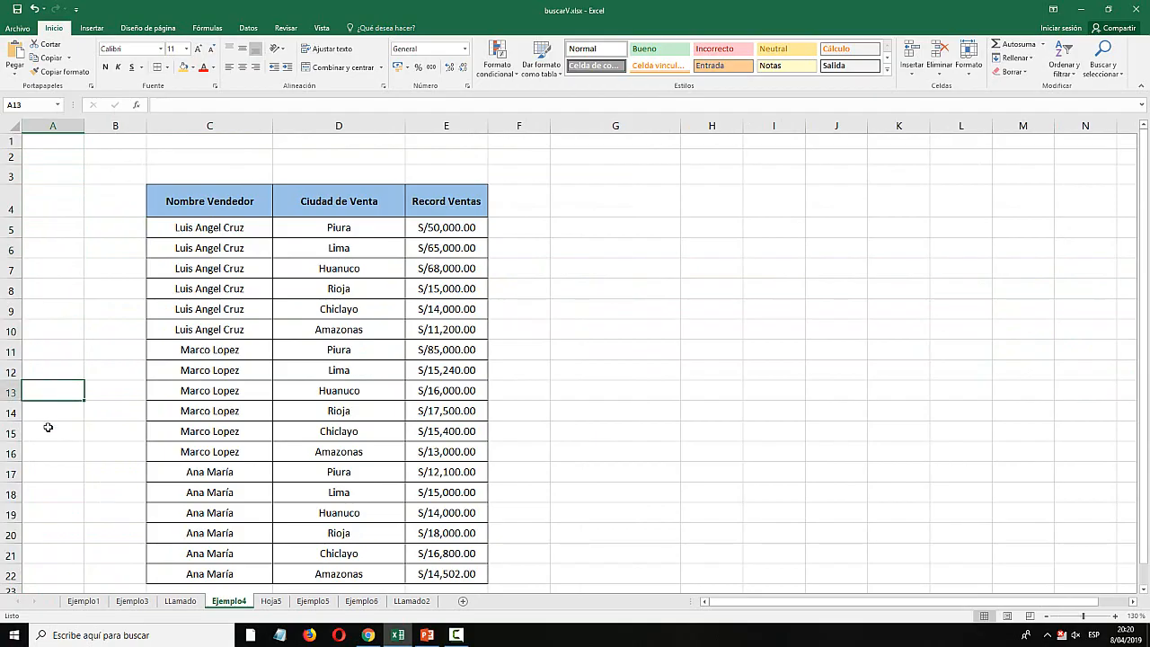
click(48, 427)
click(61, 514)
click(61, 572)
click(64, 334)
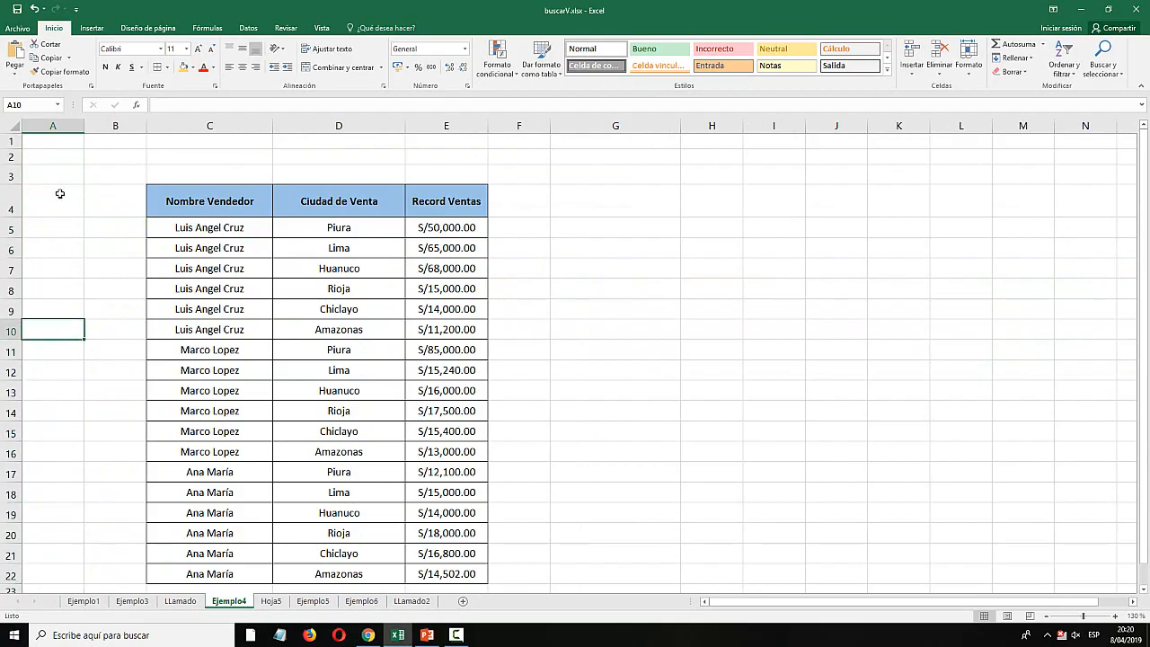
click(116, 224)
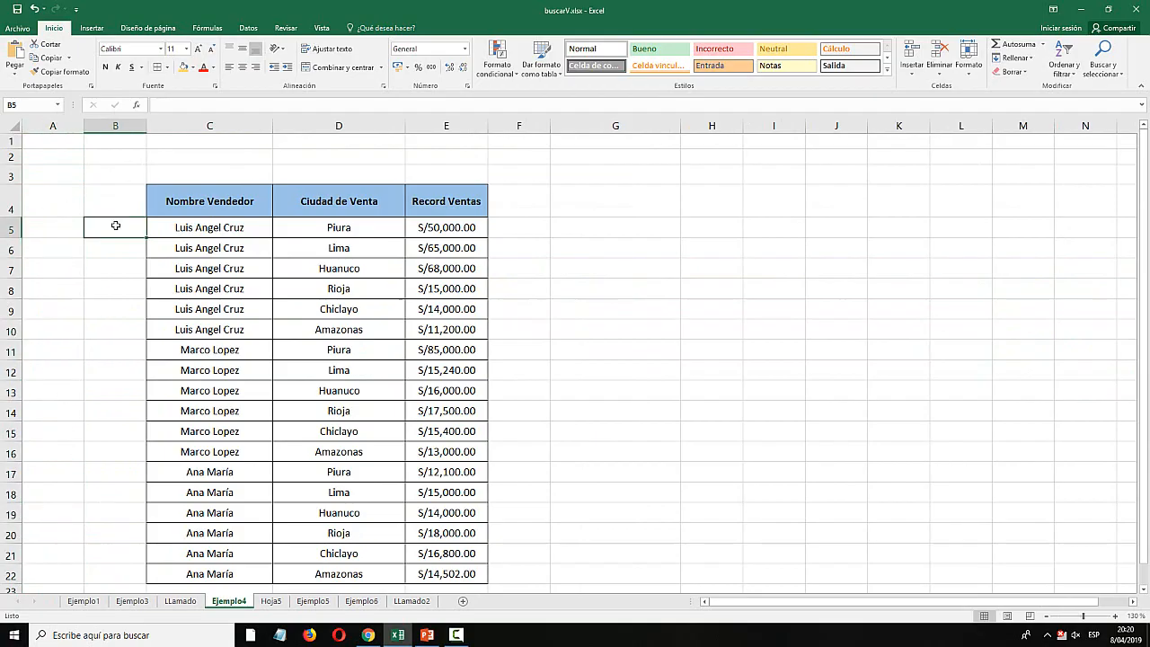
text(=)
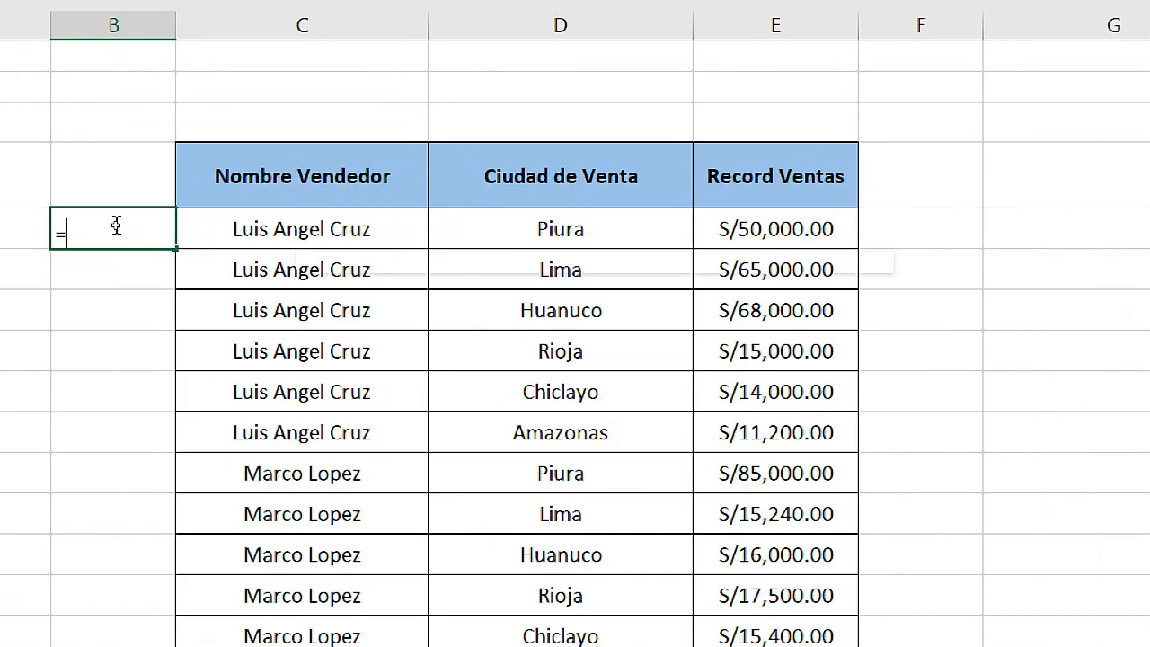
text(conca)
key(Tab)
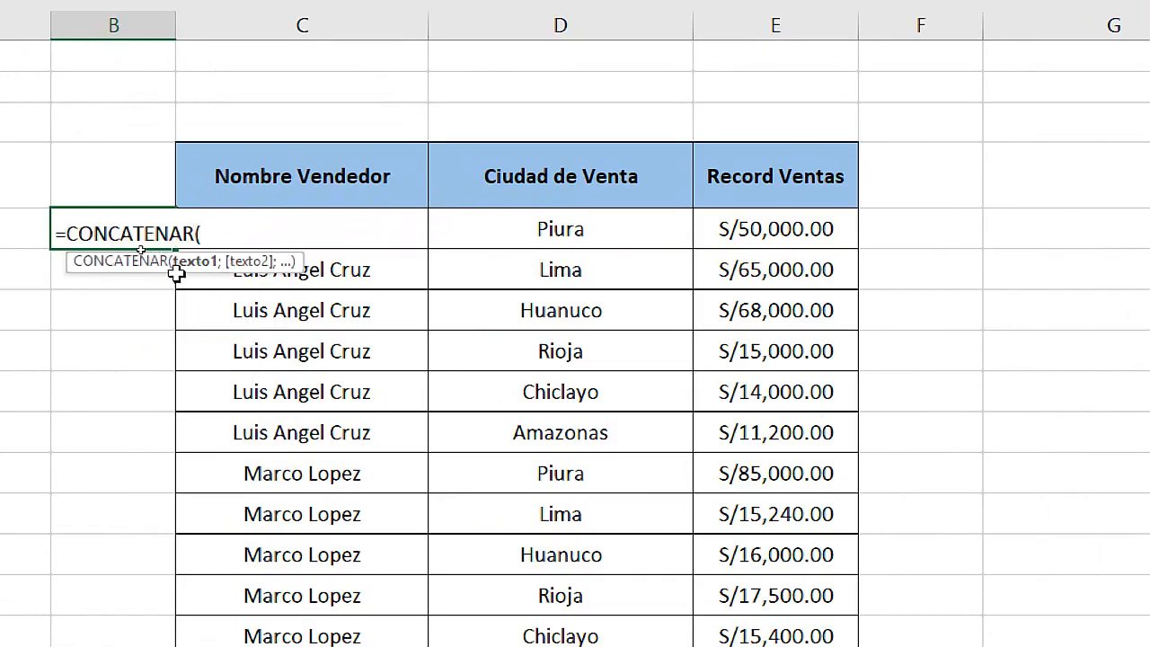
drag(166, 19, 260, 19)
key(Escape)
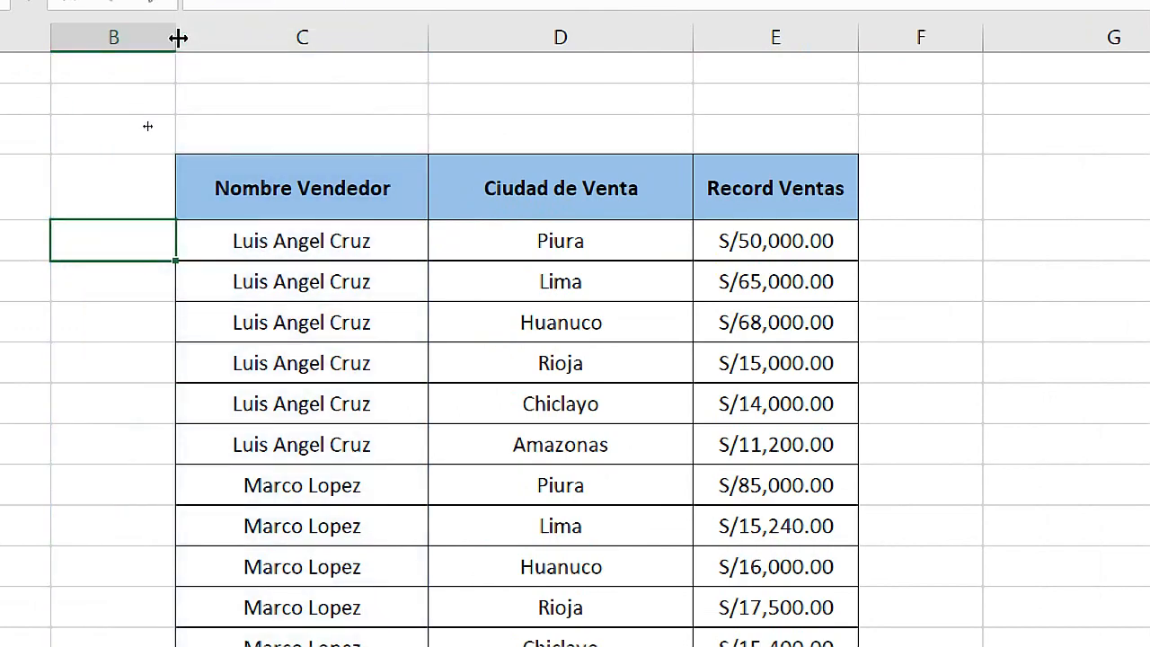
Widen column B and enter =CONCATENAR(C5;" ";D5) in B5 to join seller and city with a space.
drag(178, 37, 339, 36)
double_click(107, 235)
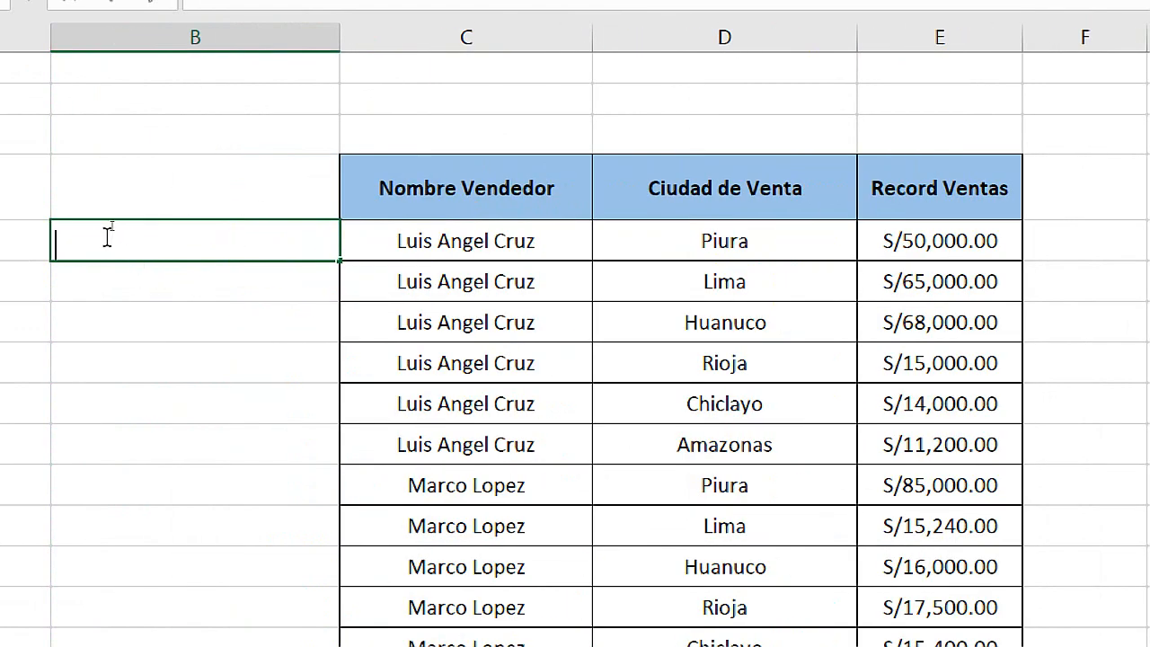
text(=conta)
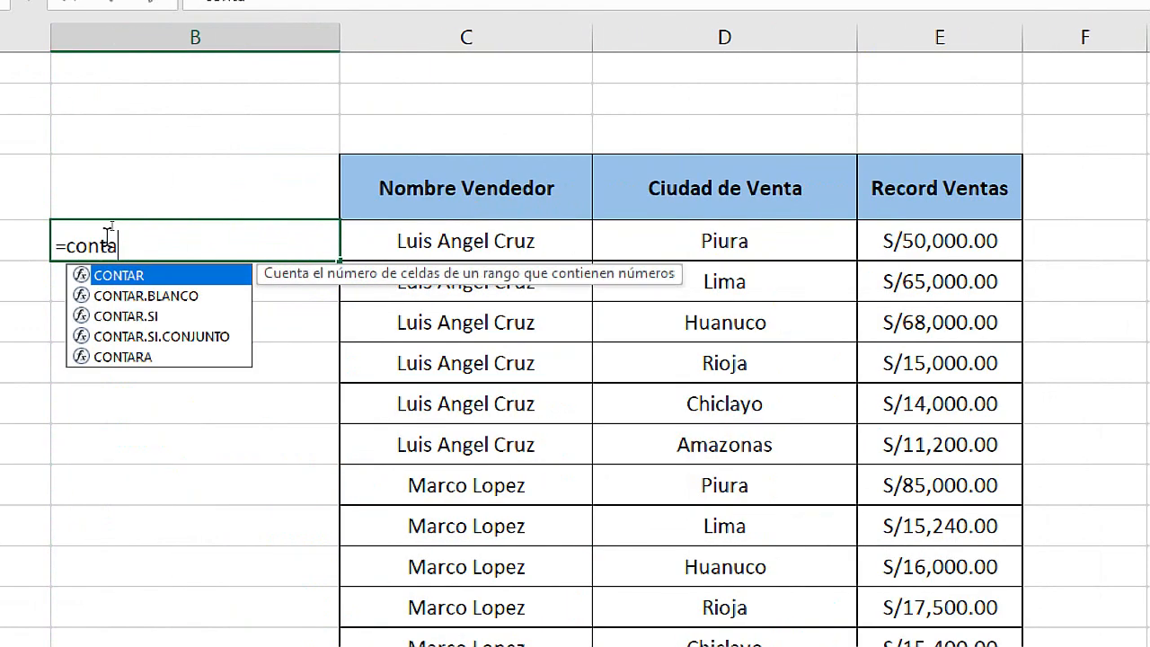
key(BackSpace)
key(BackSpace)
text(ca)
key(Tab)
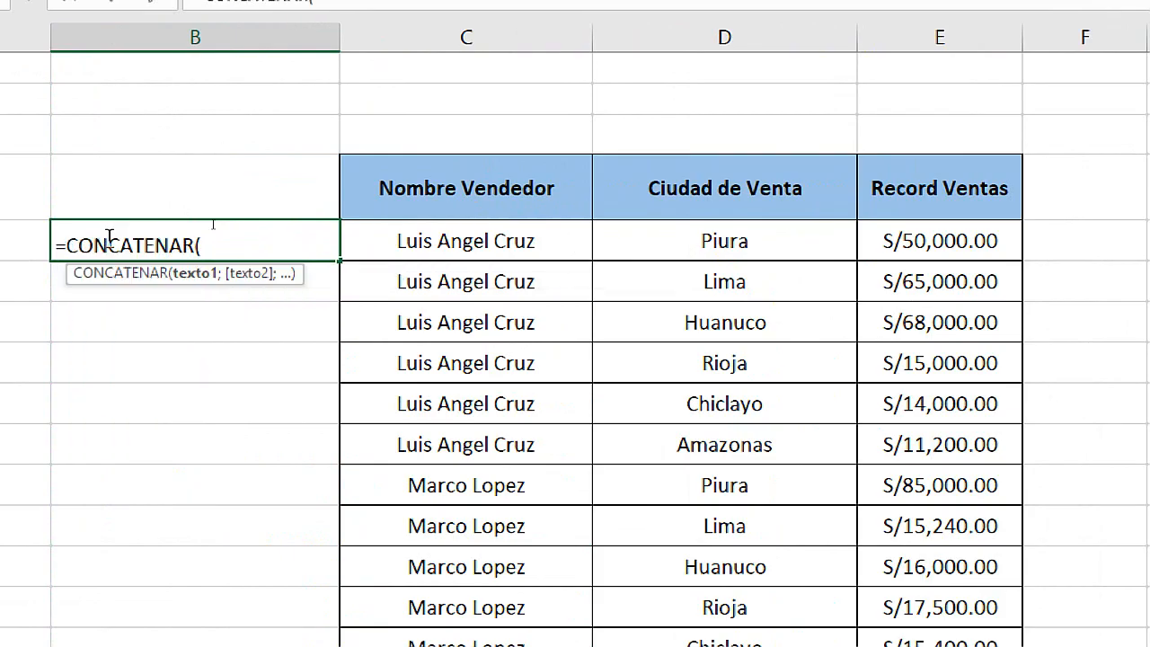
click(512, 227)
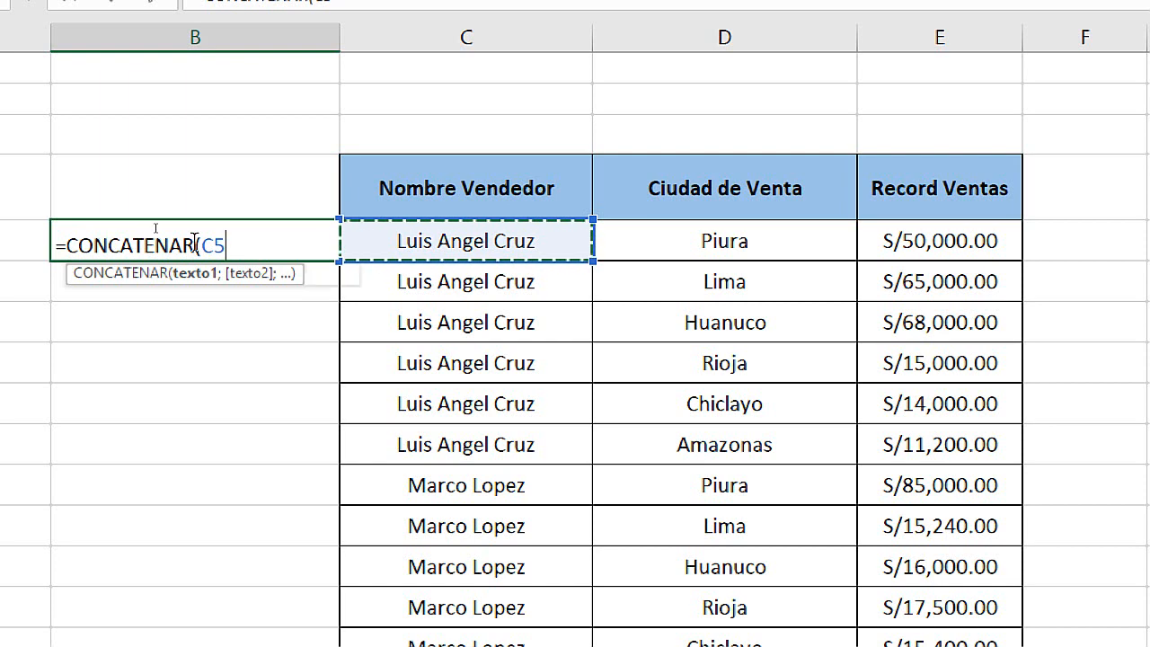
text(;"")
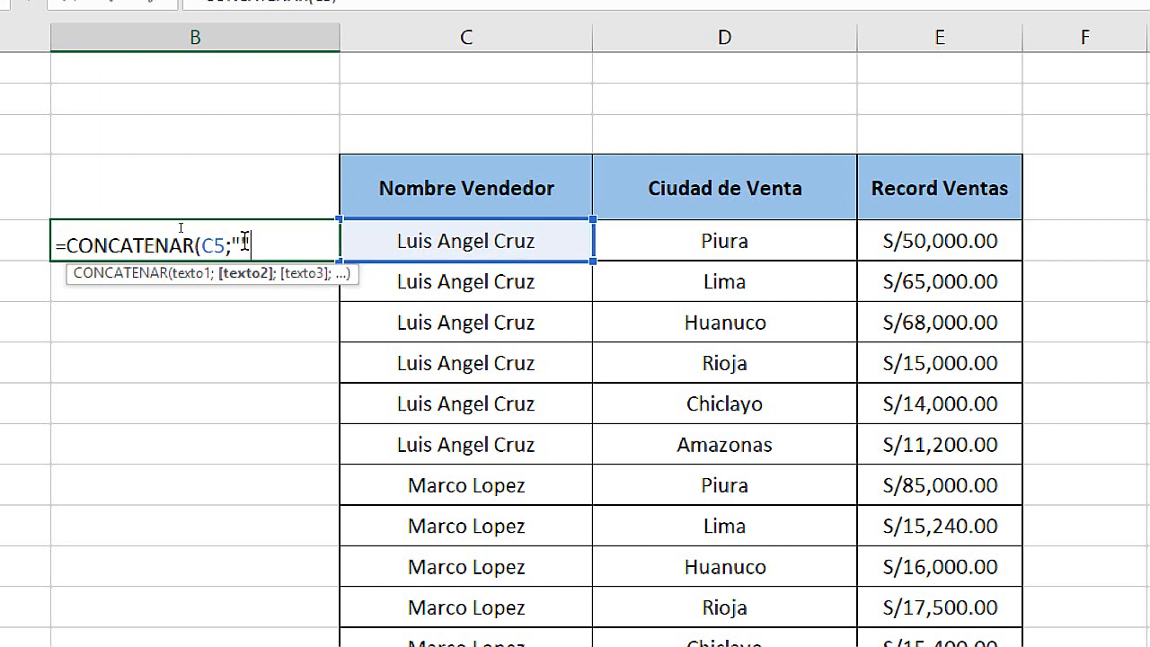
click(243, 240)
text(;)
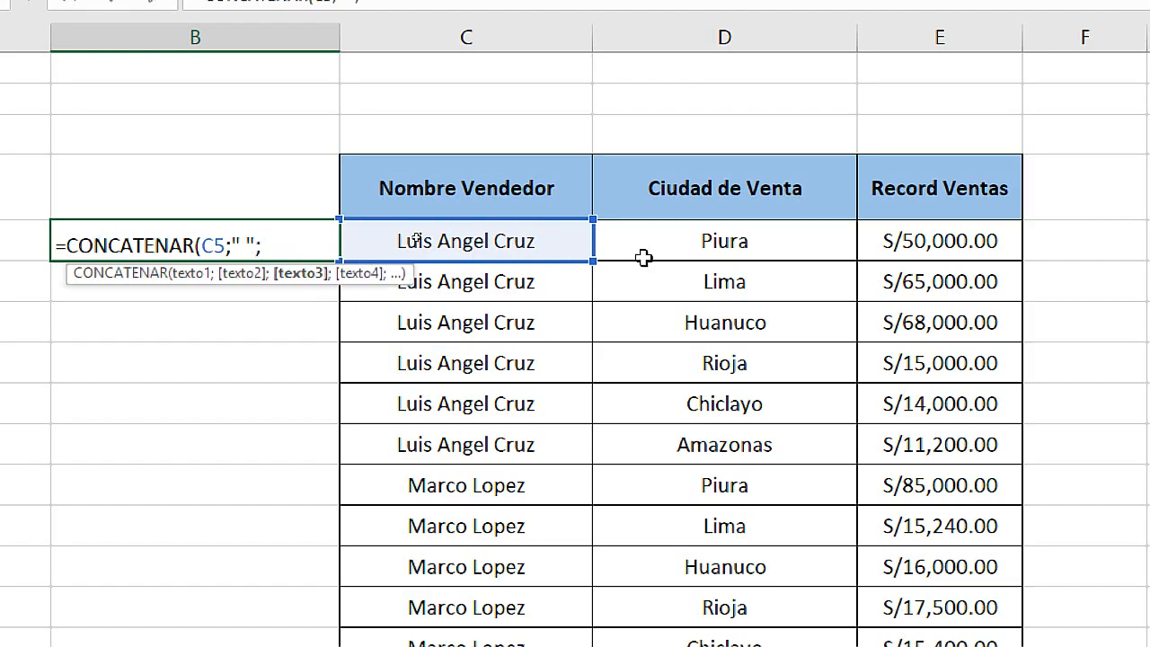
click(747, 242)
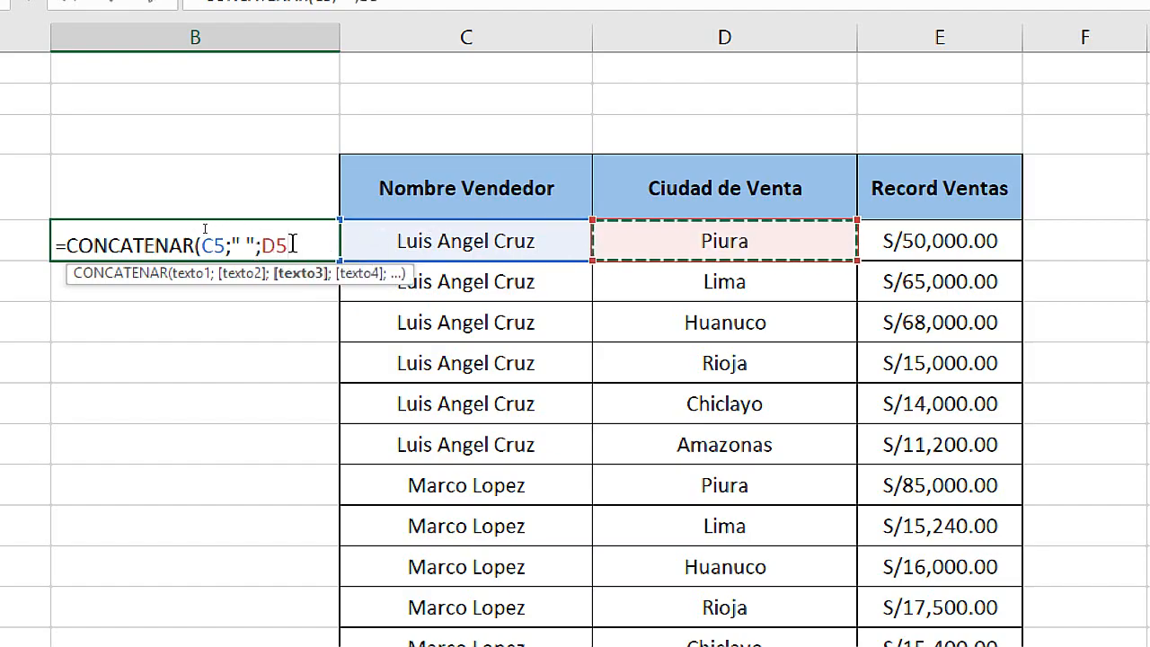
key(Return)
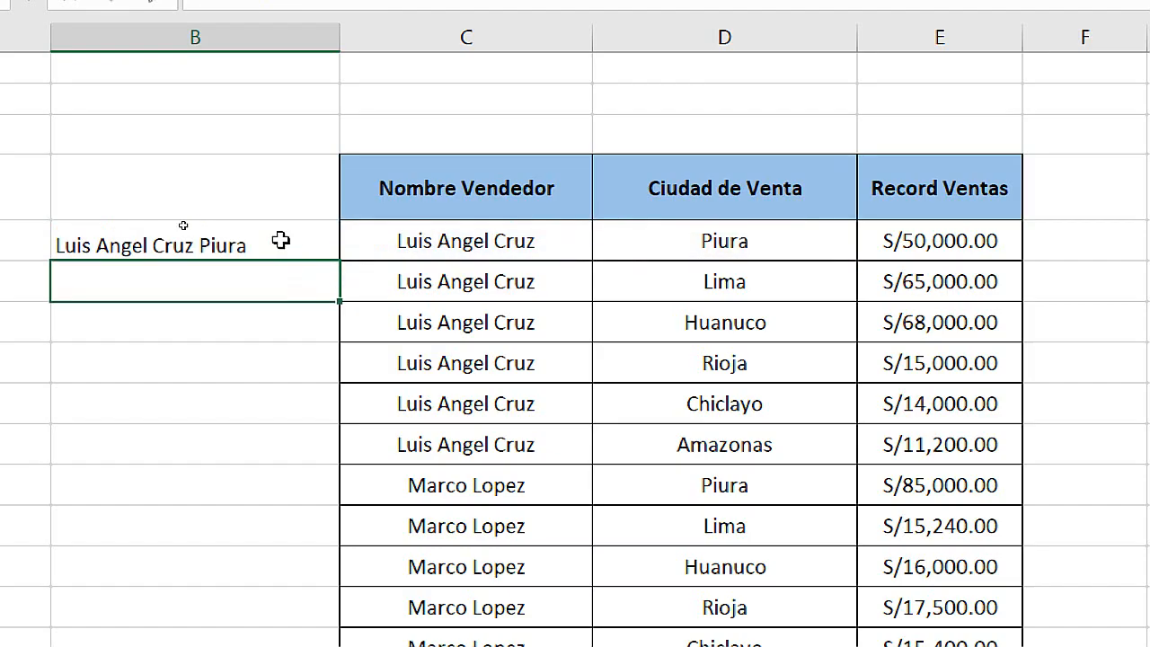
Remove the space argument from the B5 formula, leaving =CONCATENAR(C5;D5), and check the joined key against Hoja5.
double_click(200, 239)
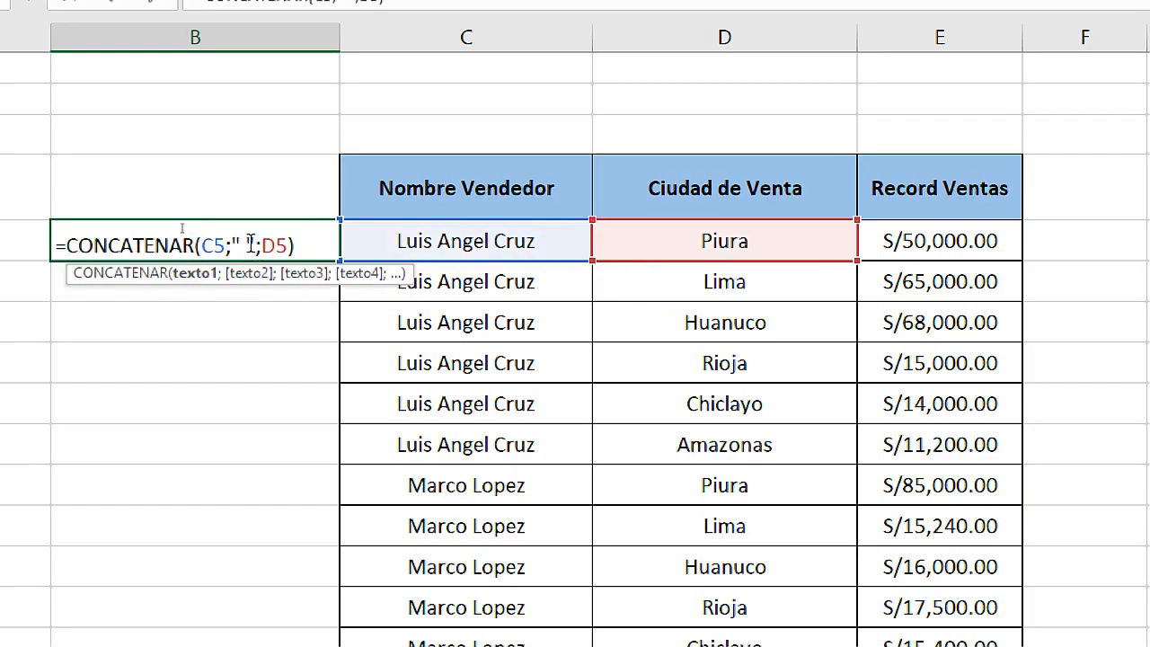
click(245, 244)
drag(256, 244, 226, 244)
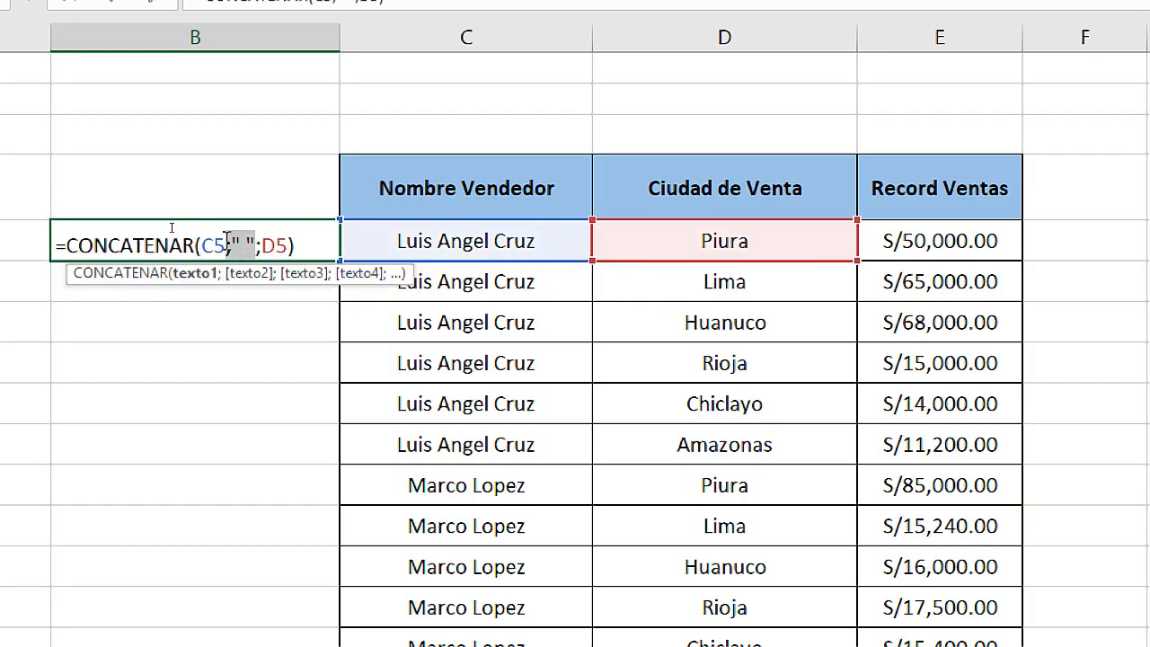
key(BackSpace)
key(Return)
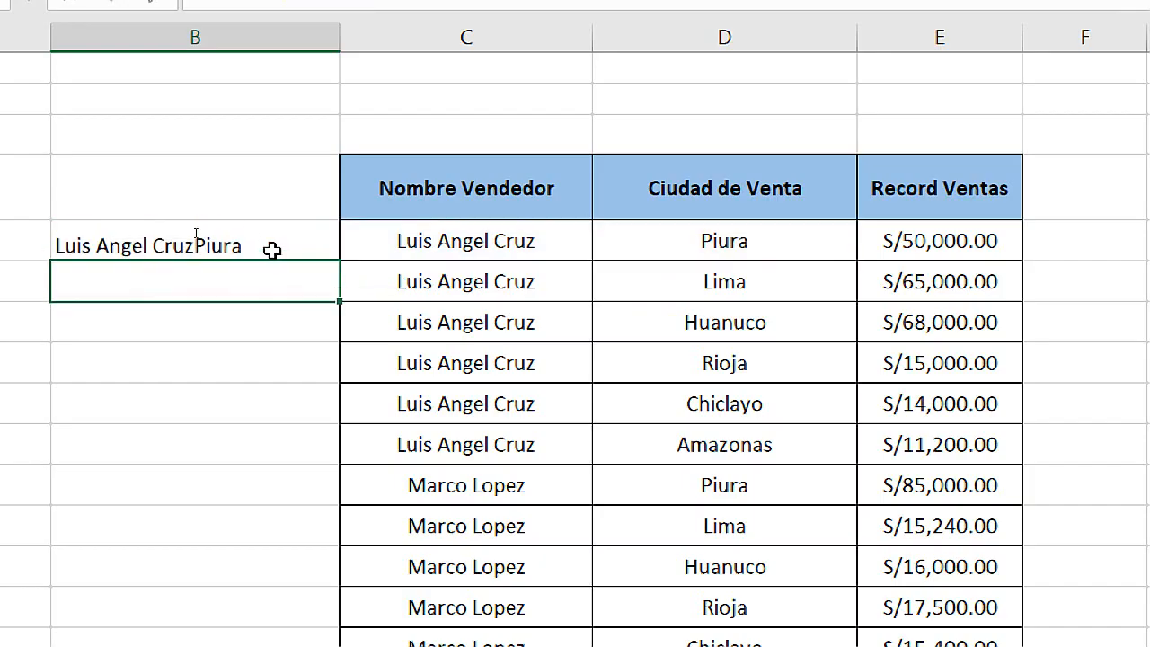
click(192, 243)
double_click(193, 243)
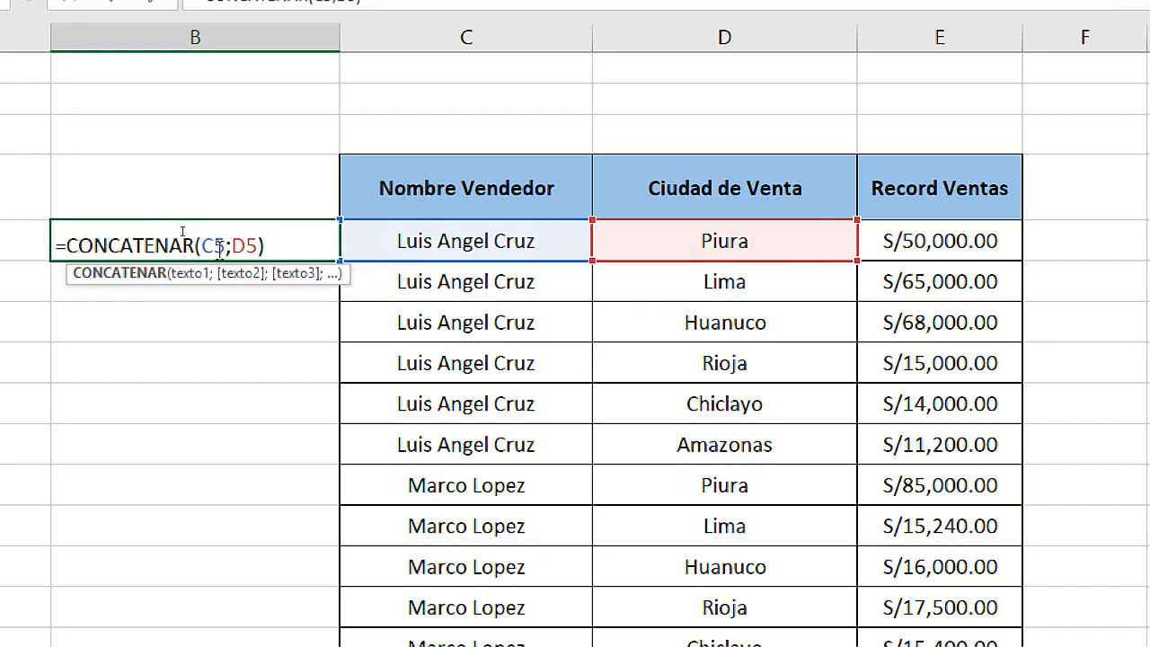
key(Escape)
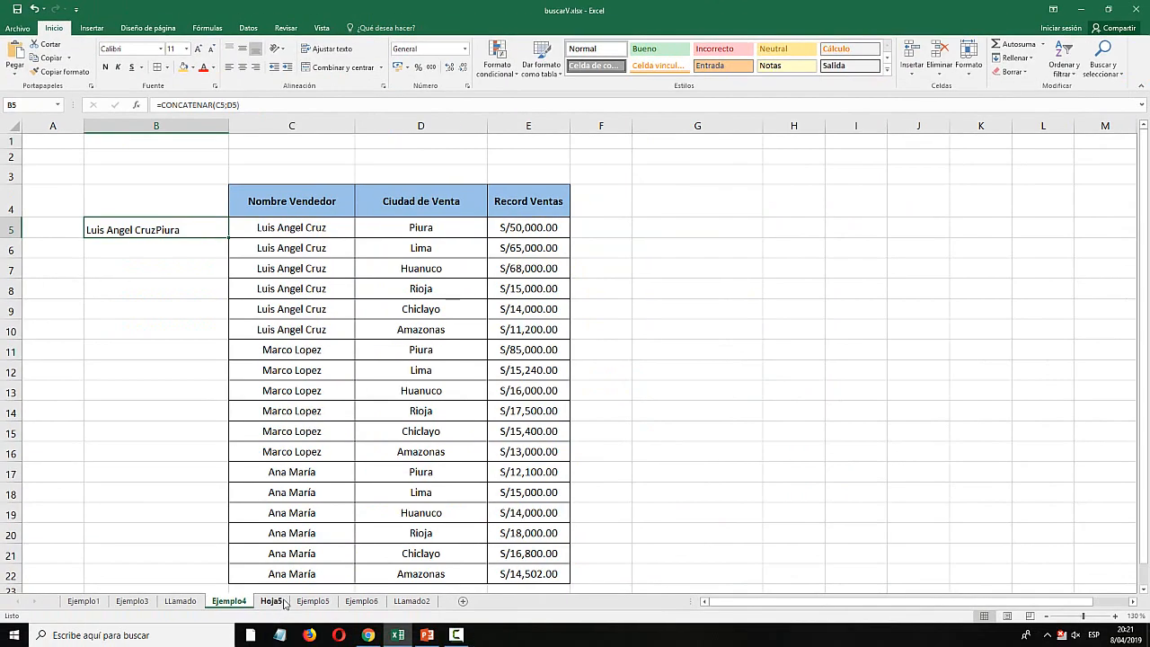
click(271, 601)
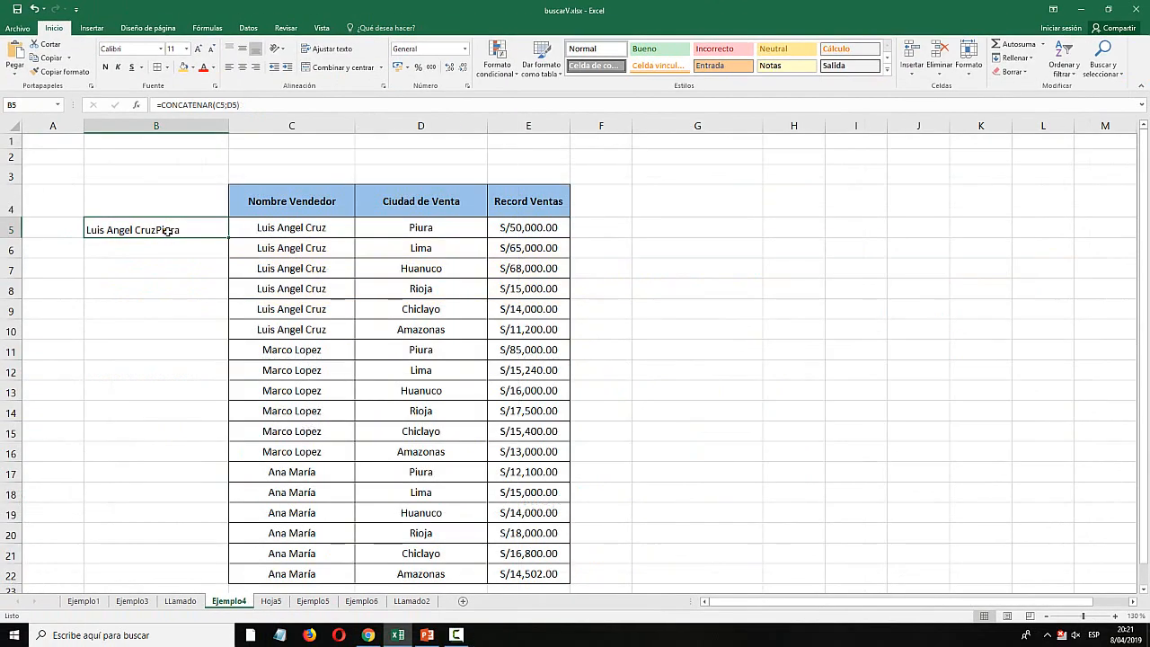
Put the space separator back in the B5 formula so it reads =CONCATENAR(C5;" ";D5).
double_click(165, 229)
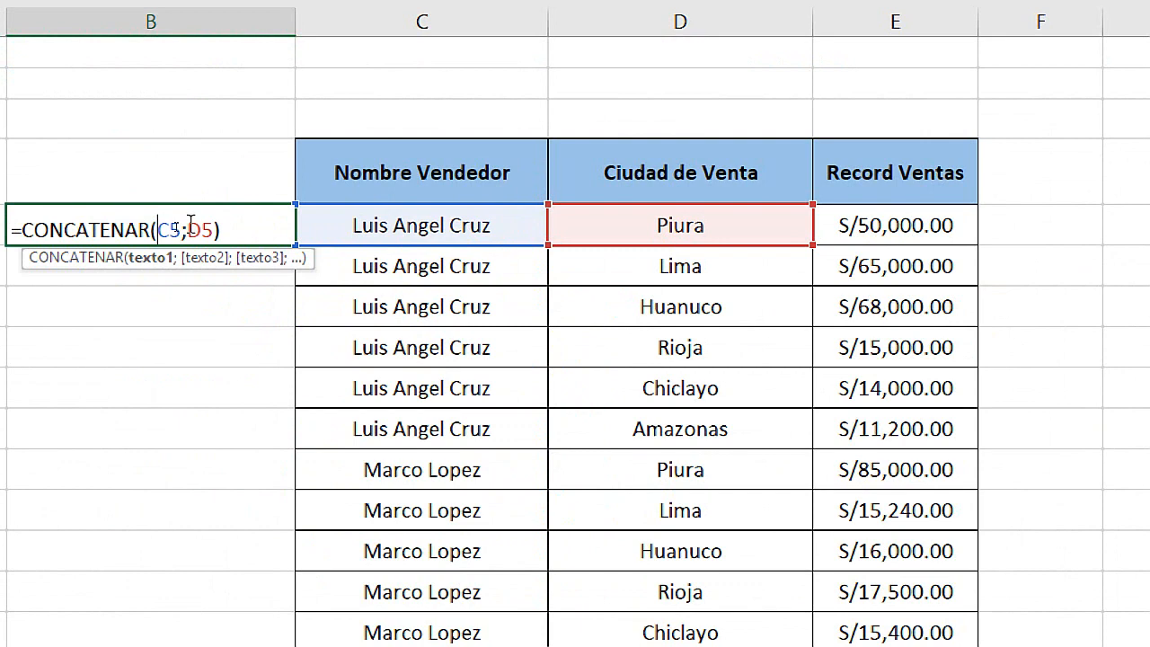
click(176, 227)
text(" ")
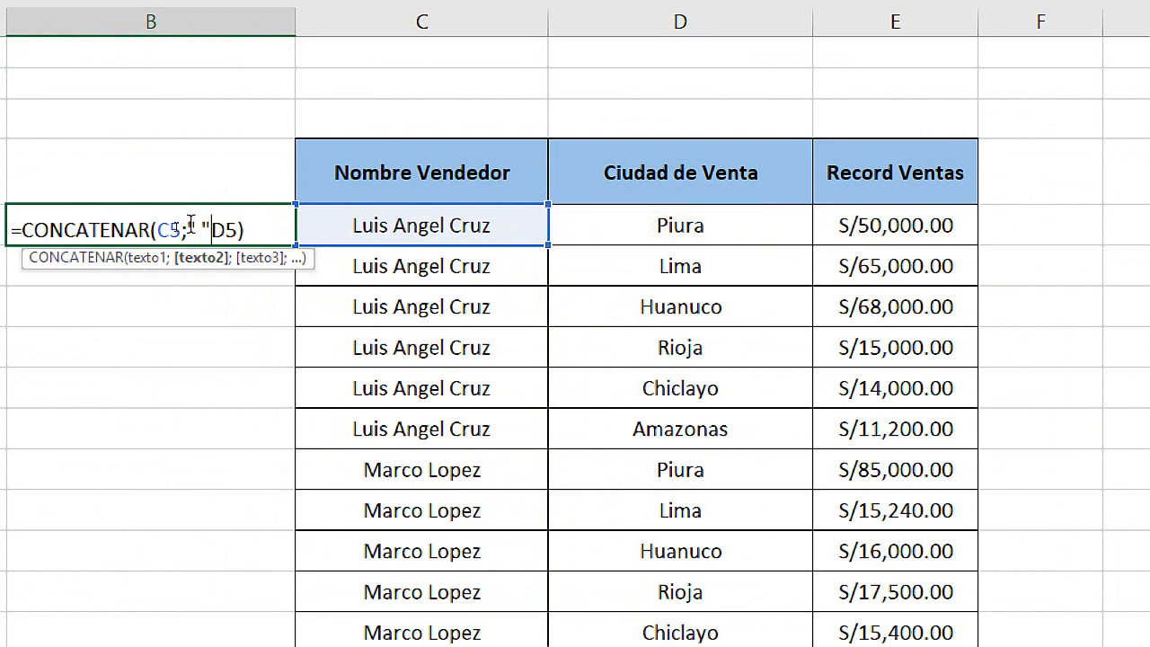
text(;)
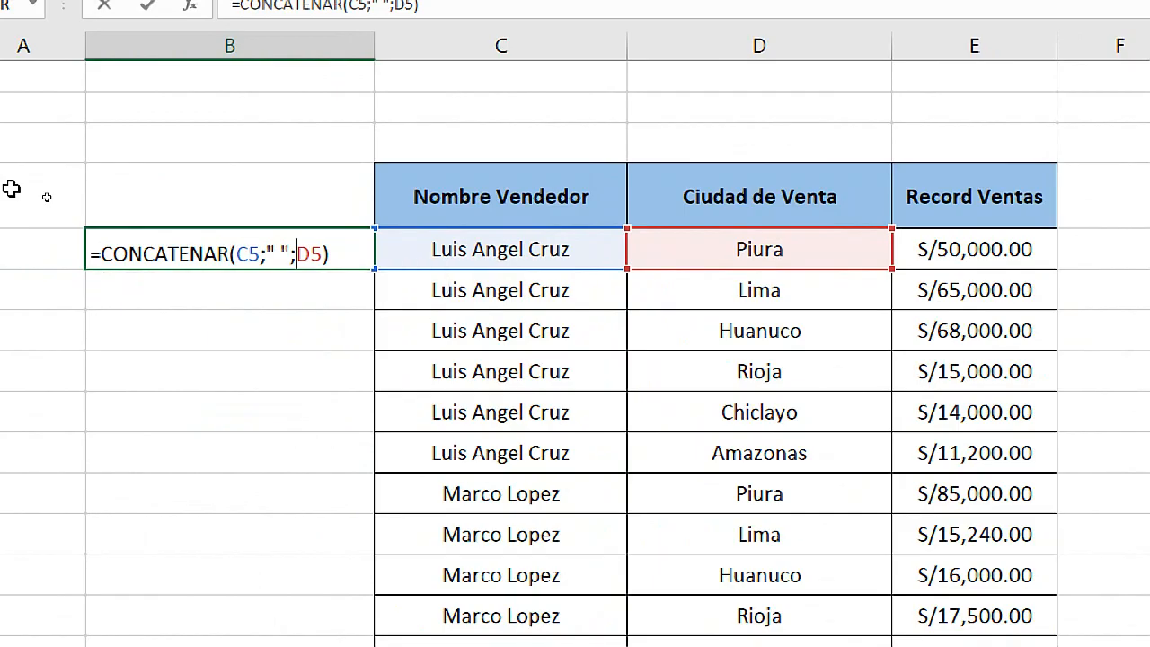
key(Return)
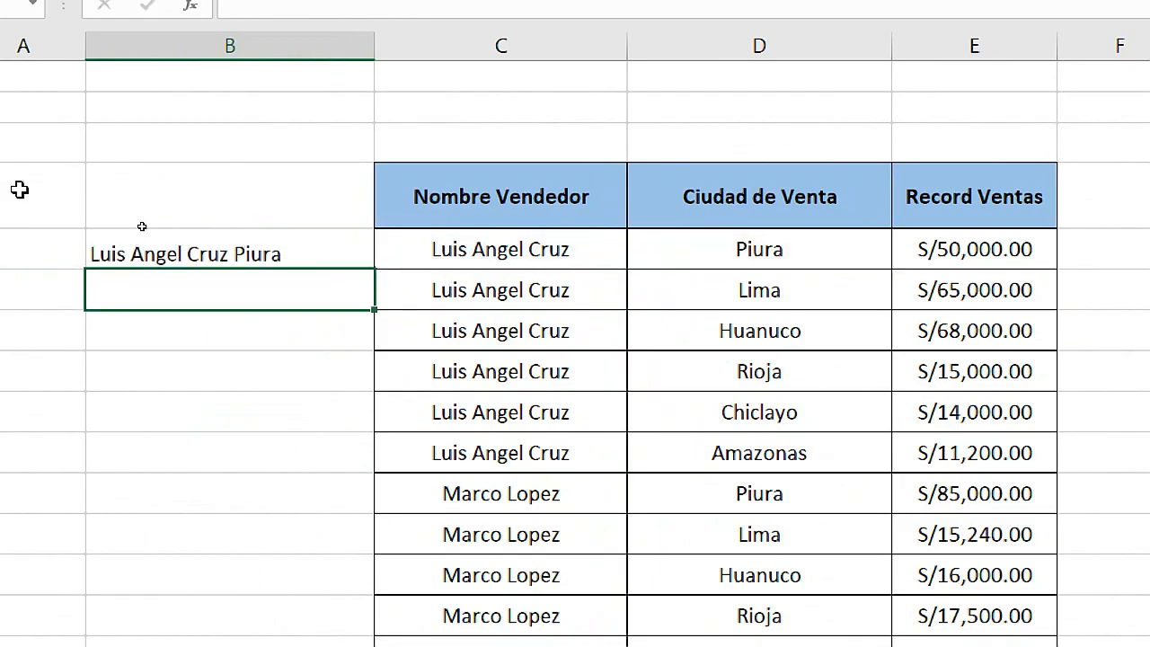
Copy the B5 key formula down to B22 for all seller and city rows.
click(343, 244)
drag(376, 266, 380, 390)
scroll(375, 381, up, 1)
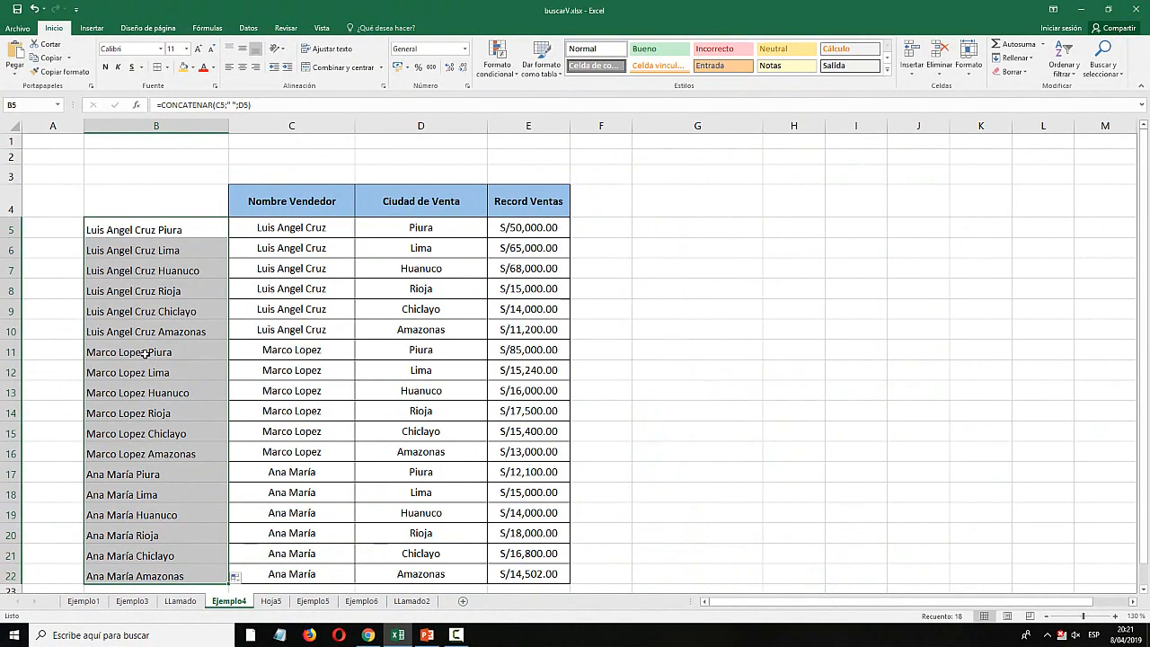
click(214, 270)
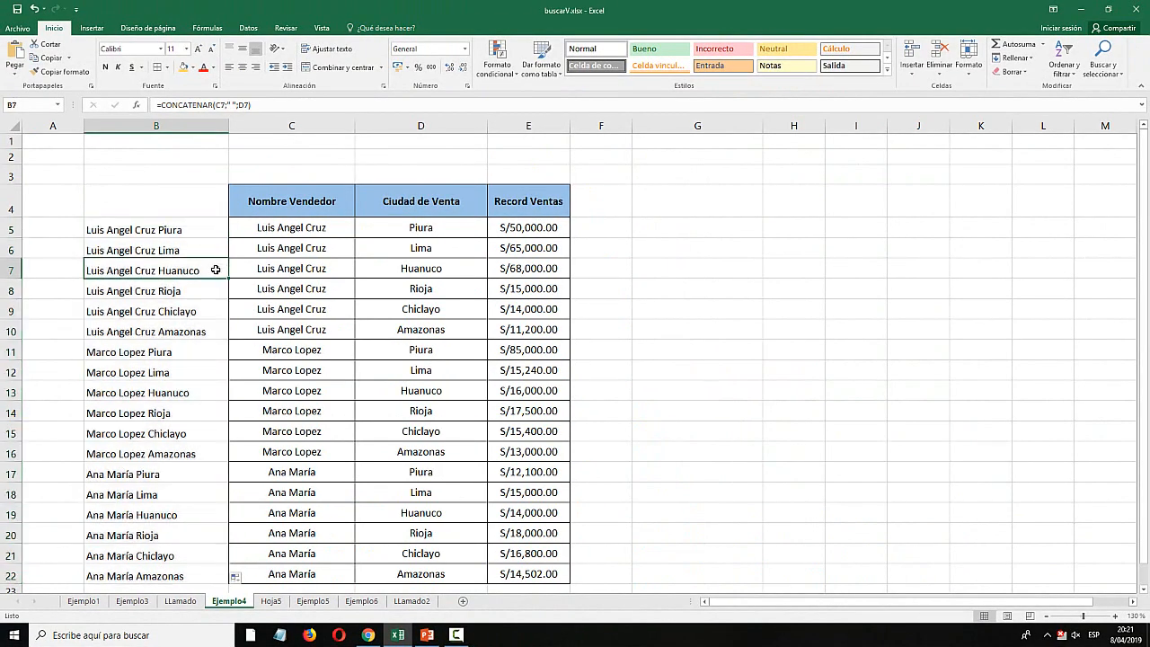
Replace the Meta formula in E5 of Hoja5 with a new BUSCARV that uses key B5 as its lookup value.
click(271, 601)
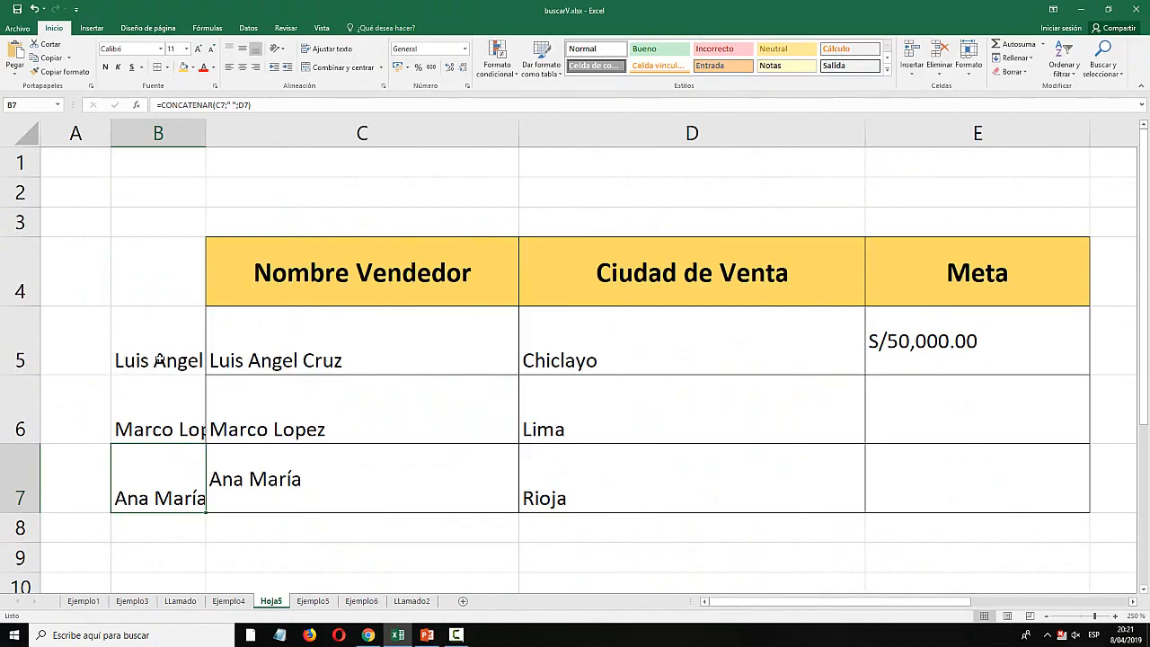
click(958, 342)
key(Delete)
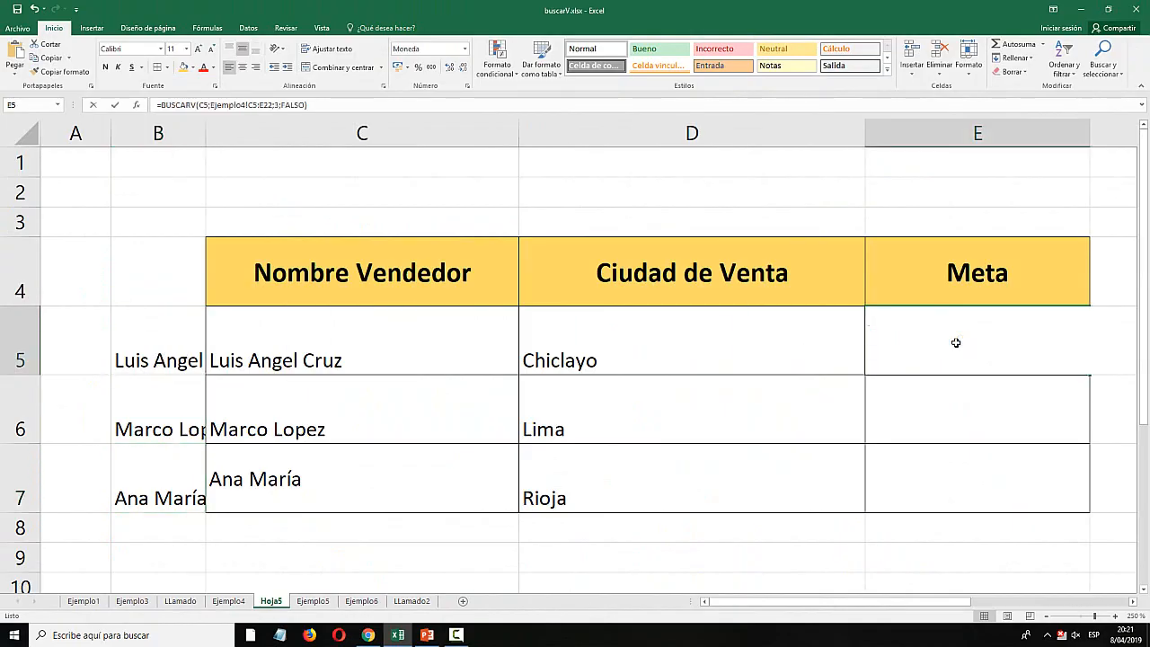
text(=buscarv)
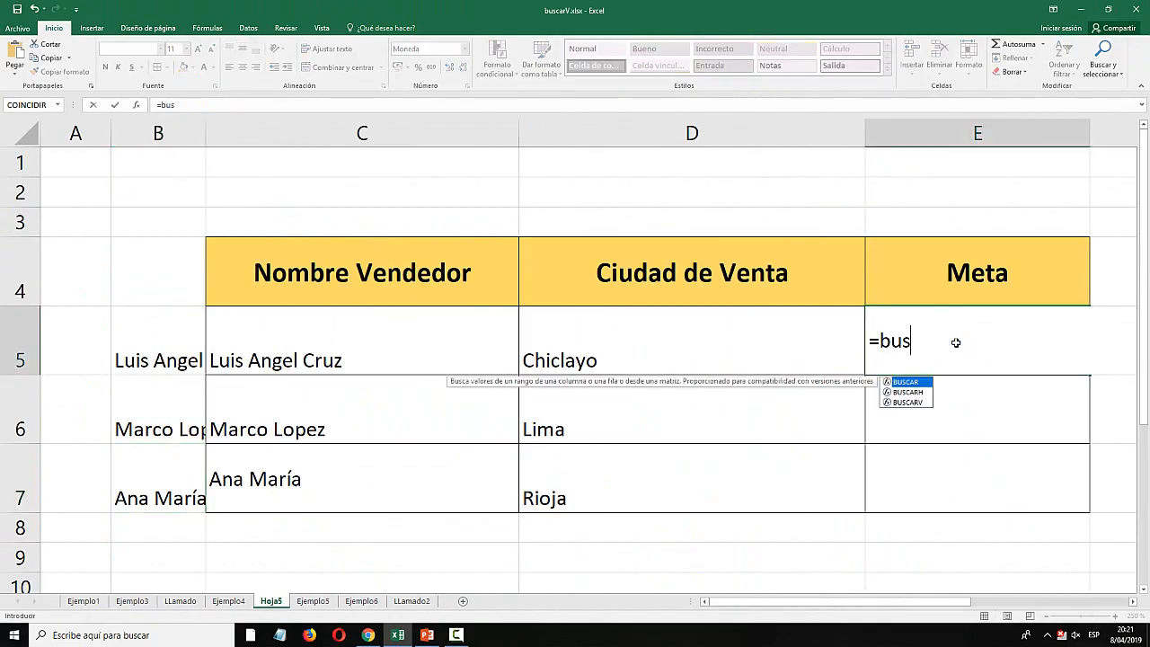
key(Tab)
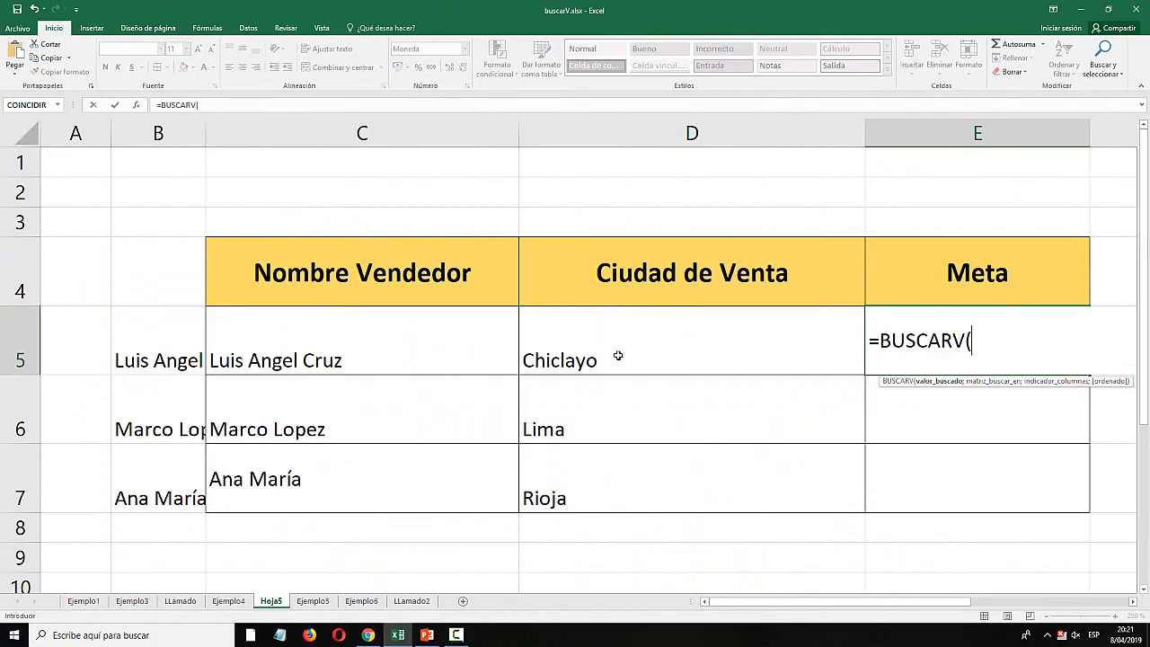
click(156, 338)
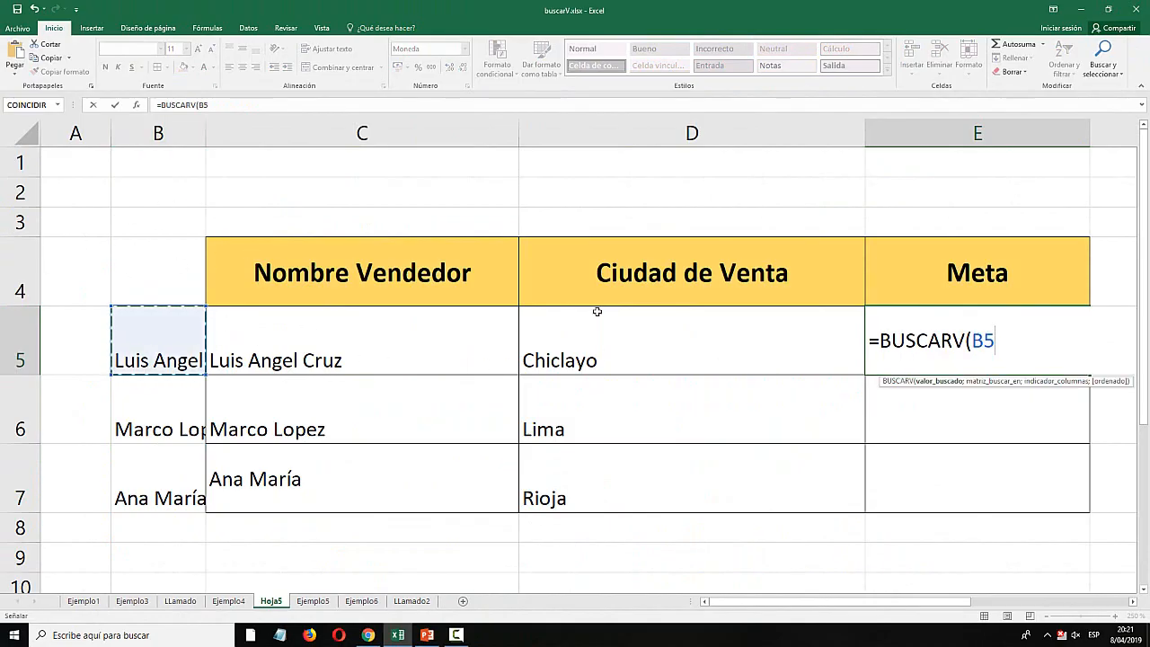
text(;)
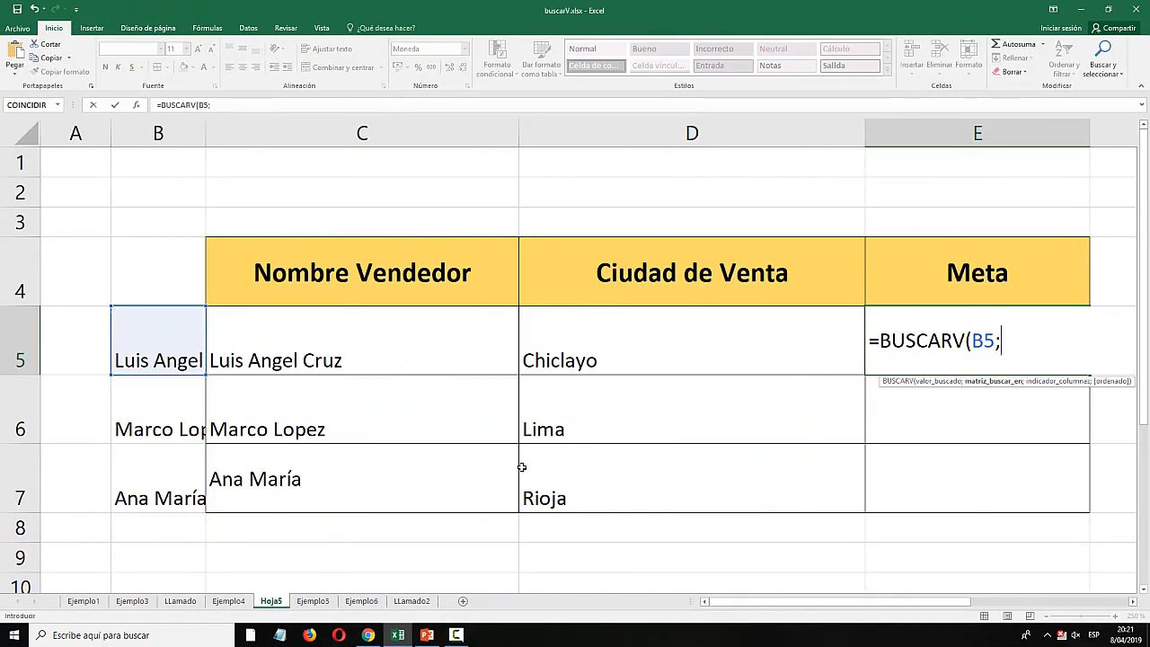
Complete the E5 lookup as =BUSCARV(B5;Ejemplo4!B5:E22;4;FALSO), taking the range from the Ejemplo4 sheet.
click(228, 600)
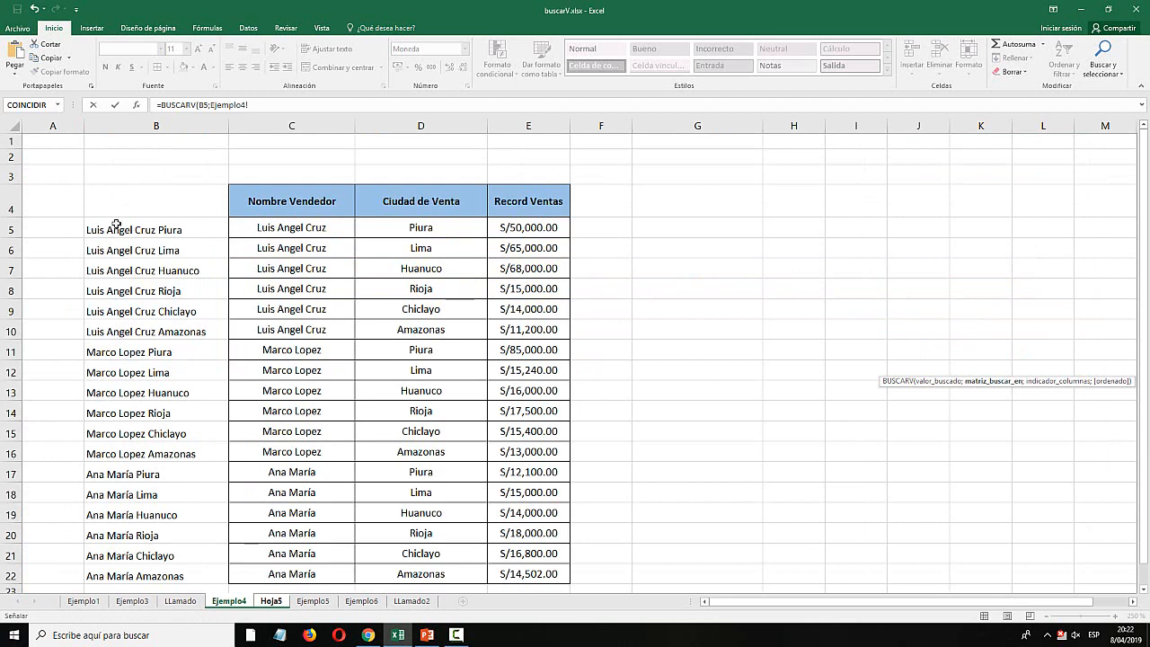
drag(115, 225, 525, 571)
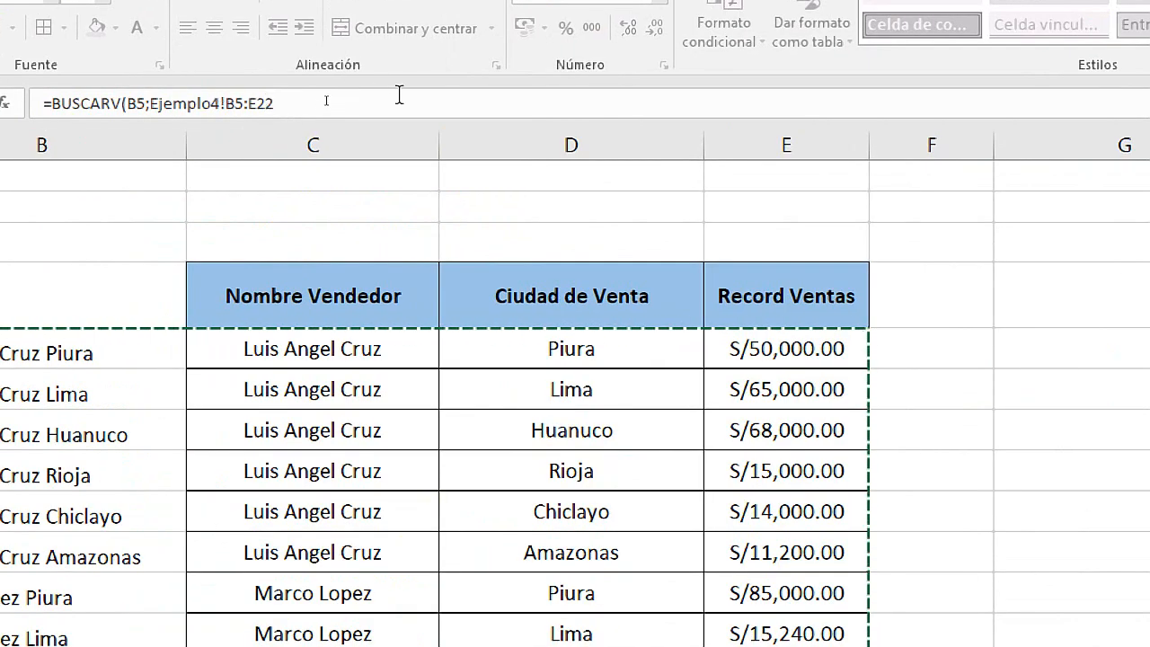
click(308, 104)
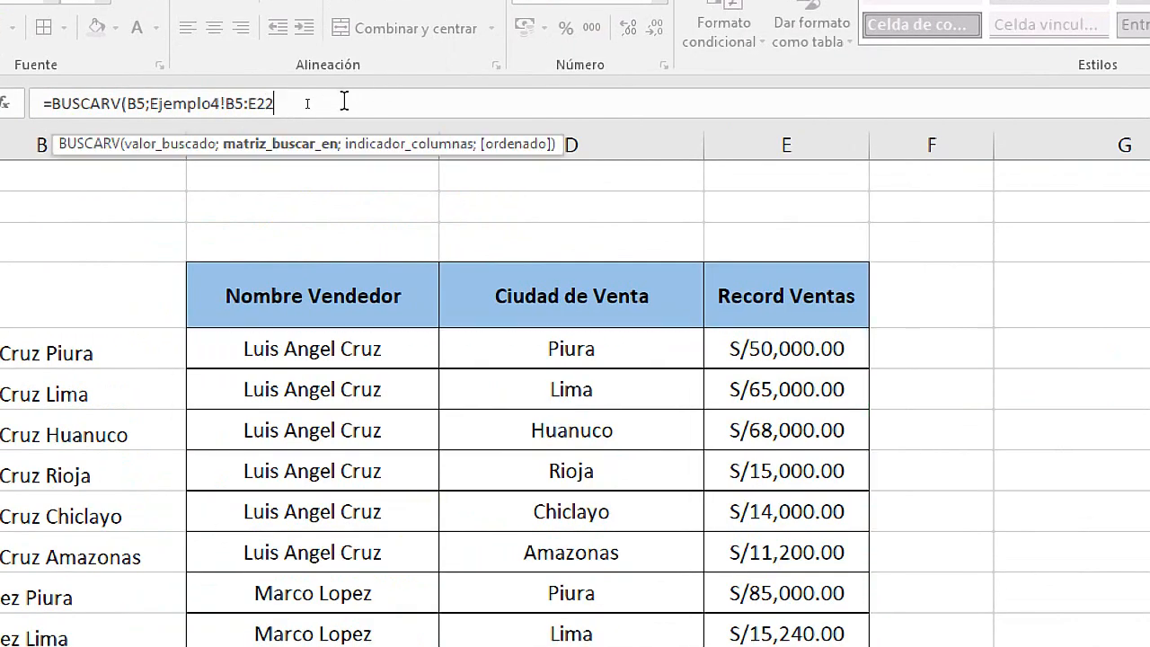
text(;4)
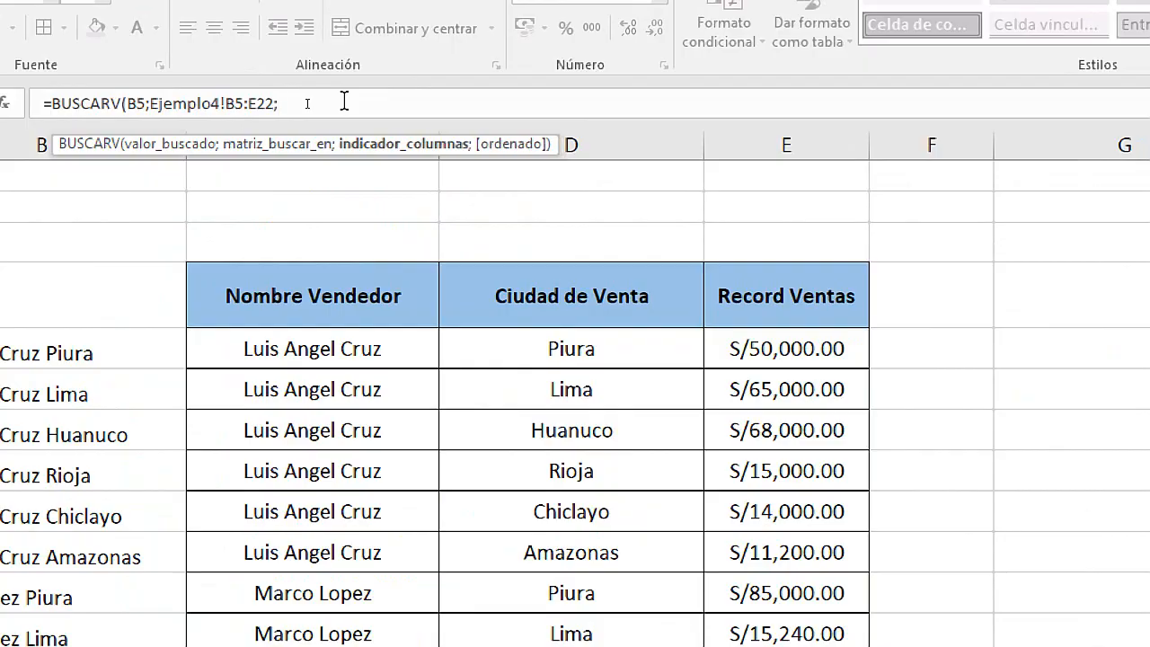
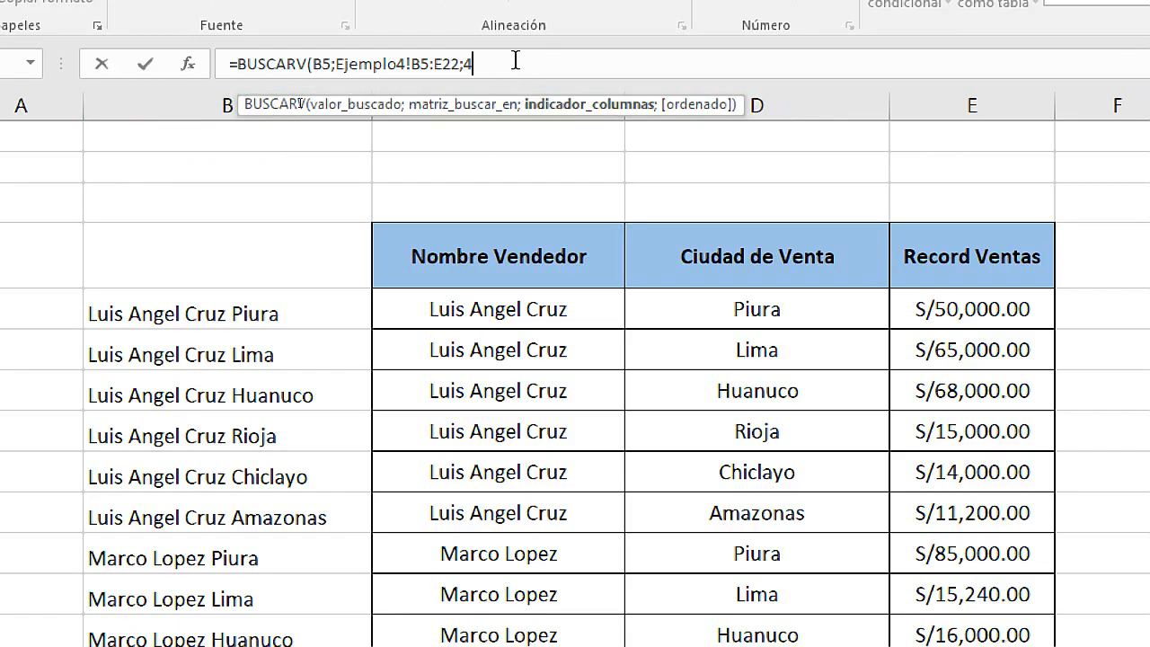
text(;fal)
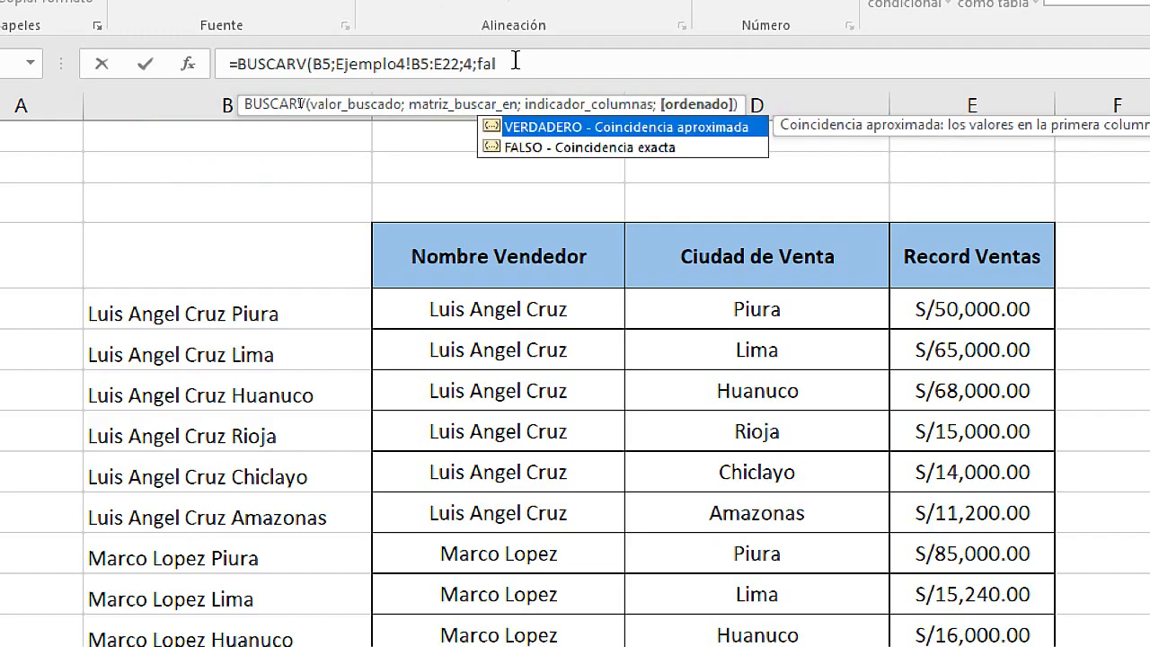
key(Down)
key(Tab)
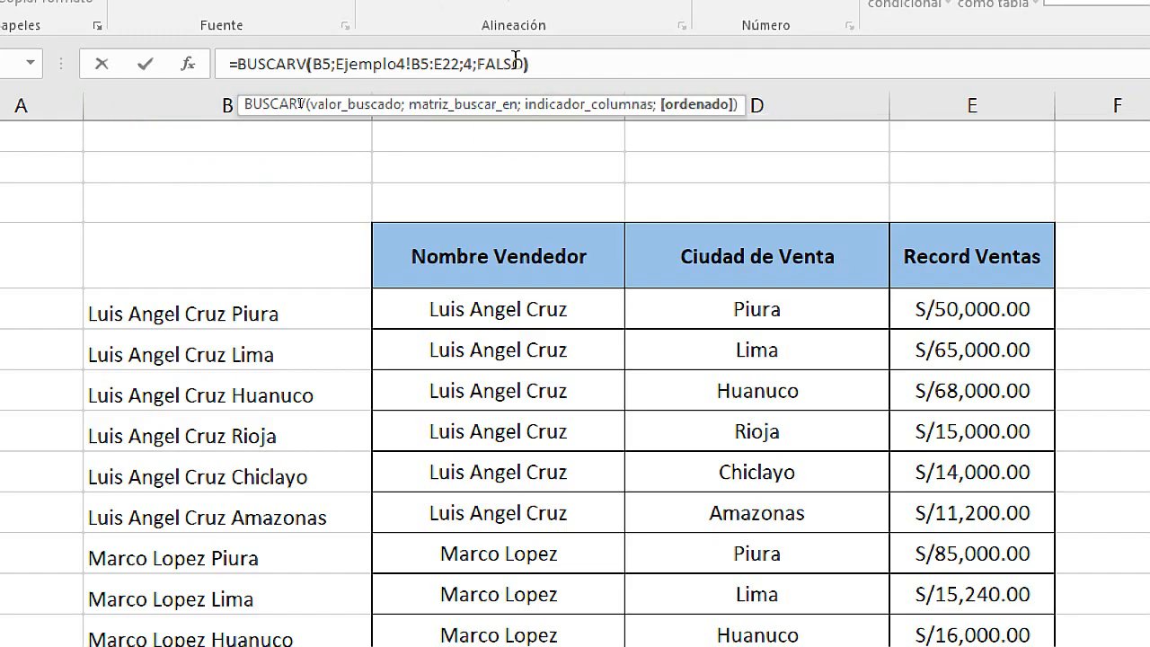
text())
key(Return)
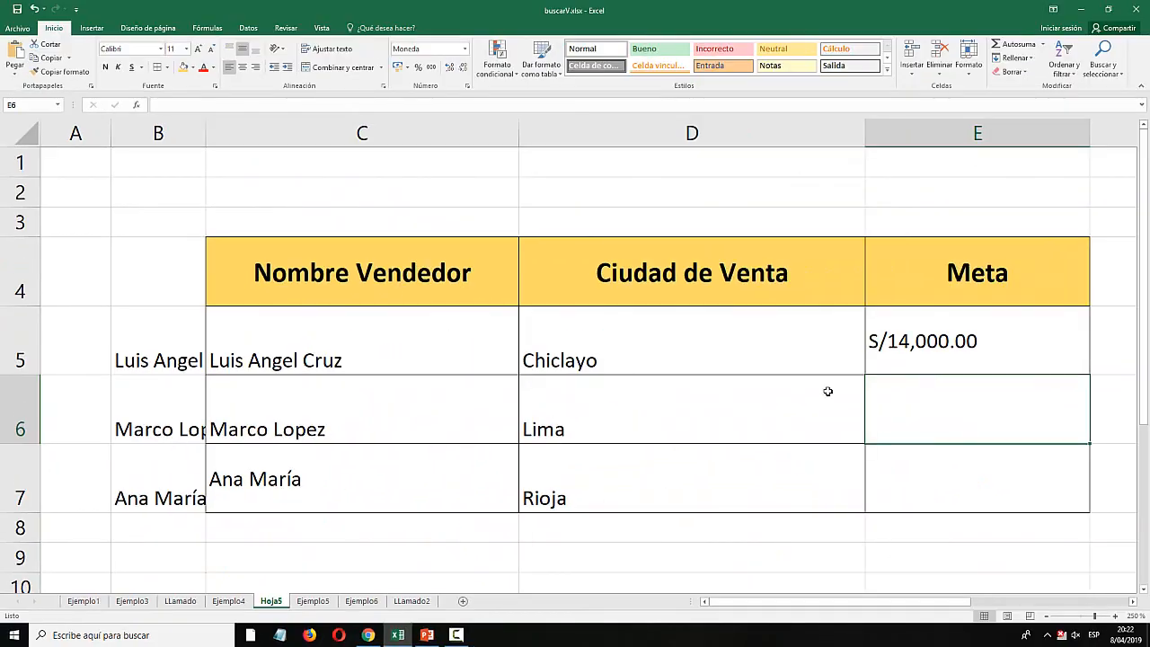
Compare the Meta in E5 with the Record Ventas of the first seller's Chiclayo row on Ejemplo4.
click(919, 360)
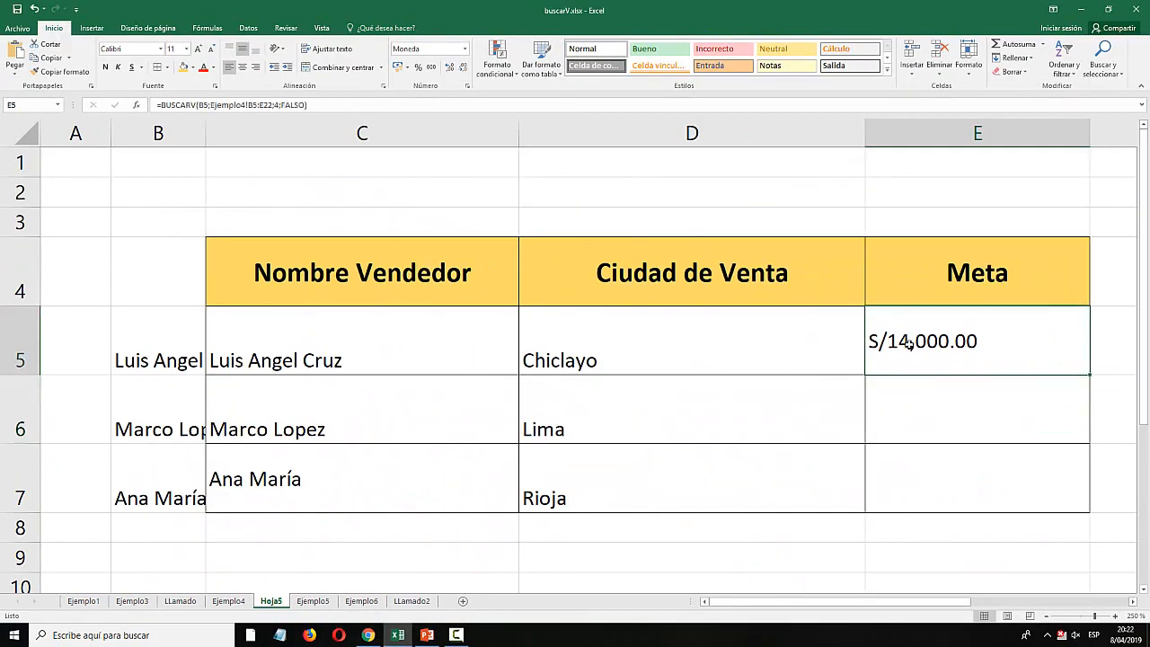
click(667, 344)
click(239, 600)
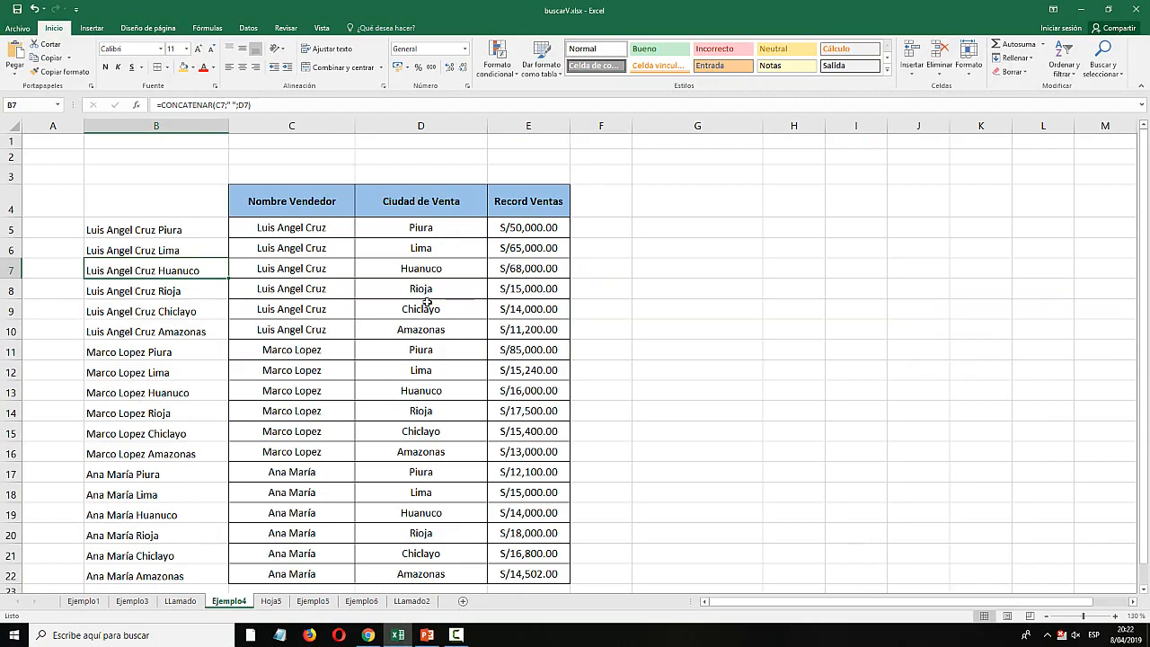
click(427, 303)
click(525, 309)
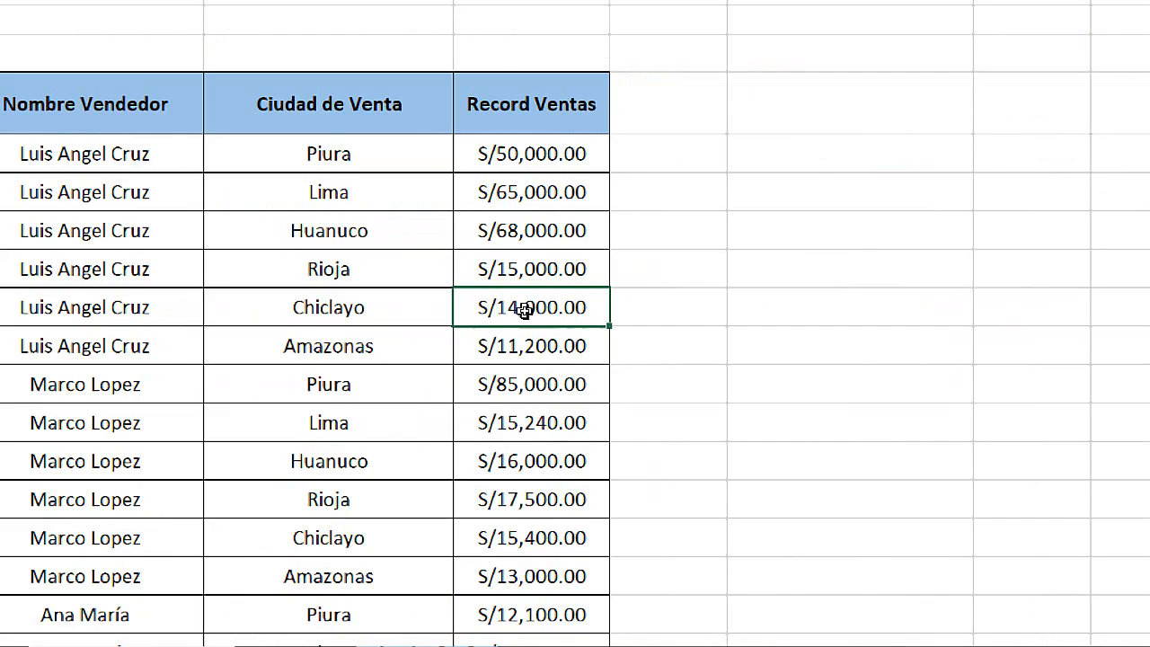
click(316, 150)
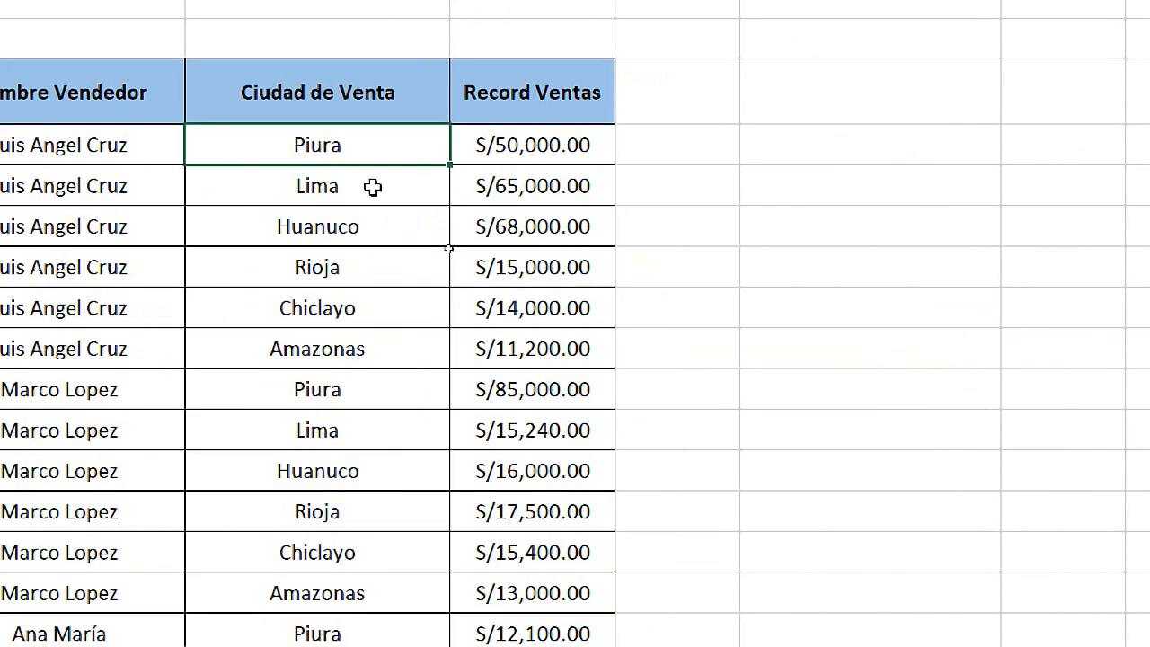
click(372, 186)
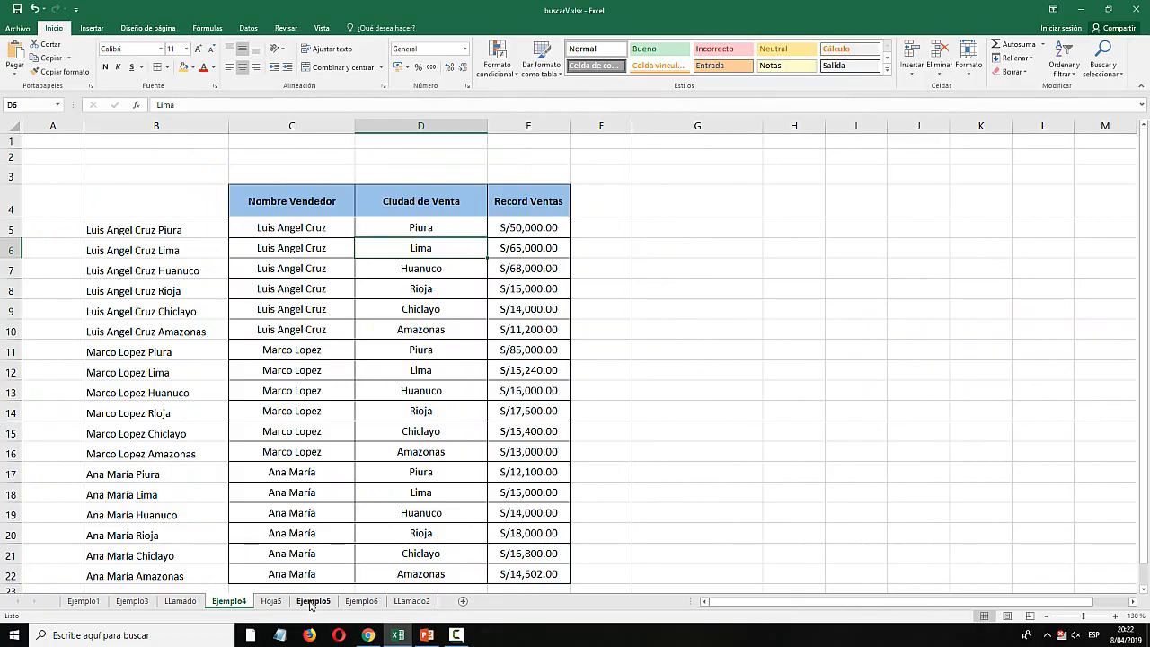
Change the city in D5 of Hoja5 to Lima and copy the E5 Meta formula down to E7.
click(270, 601)
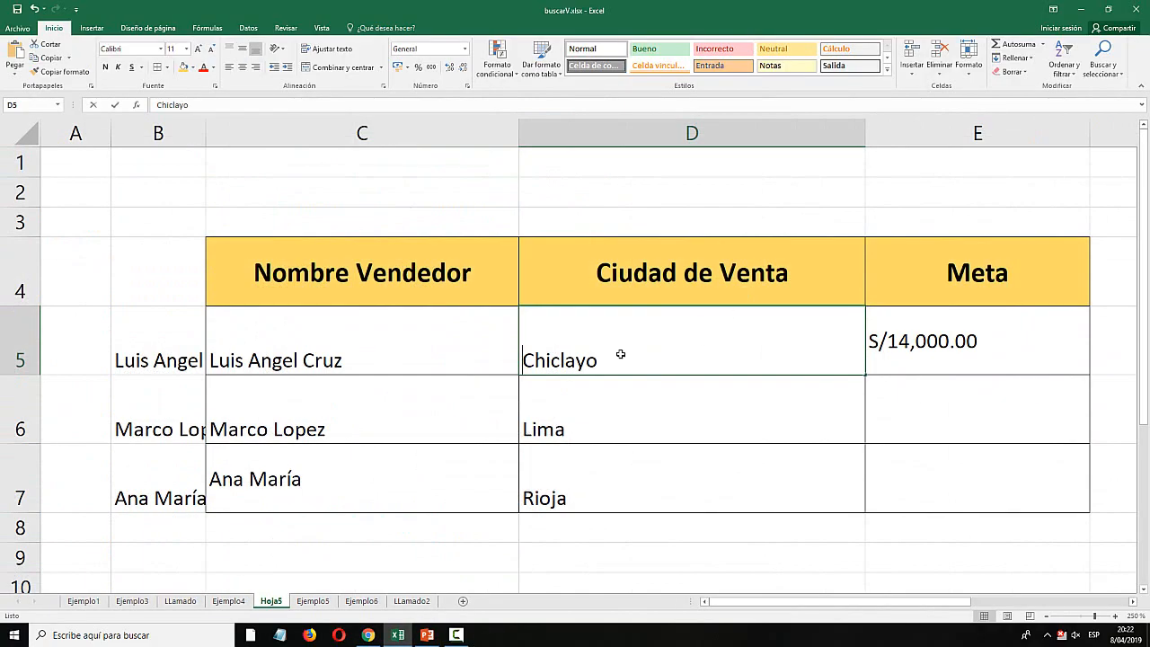
text(Lima)
key(Return)
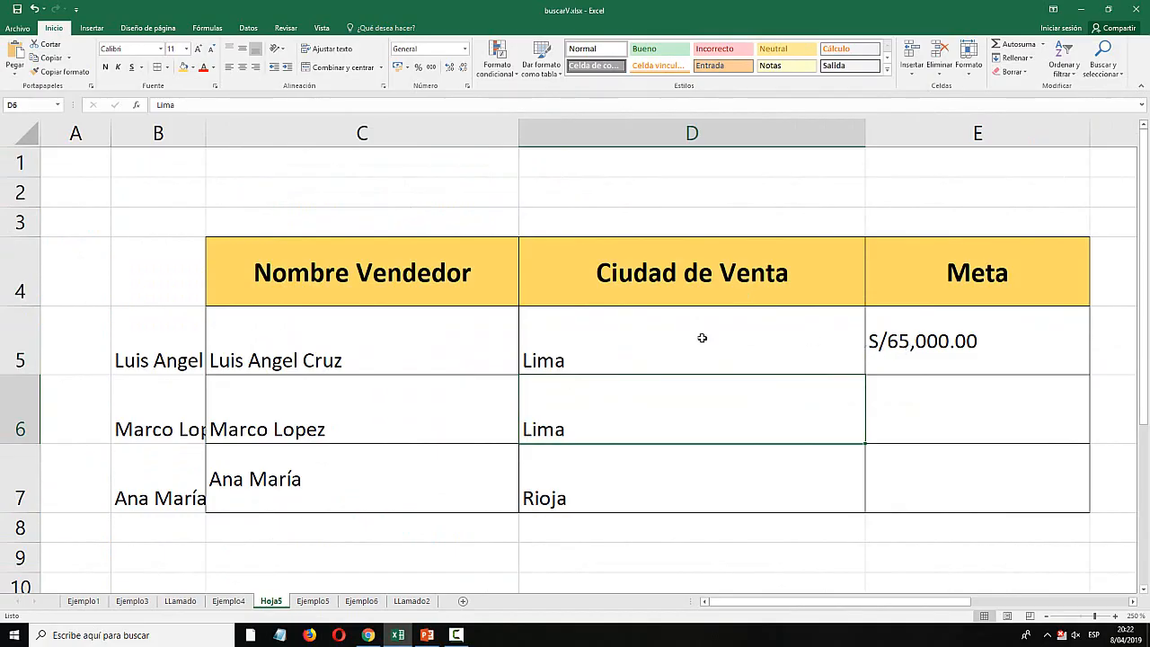
click(943, 340)
drag(1089, 375, 1078, 505)
Change the city in D6 to Piura and the city in D7 to Chiclayo.
click(710, 423)
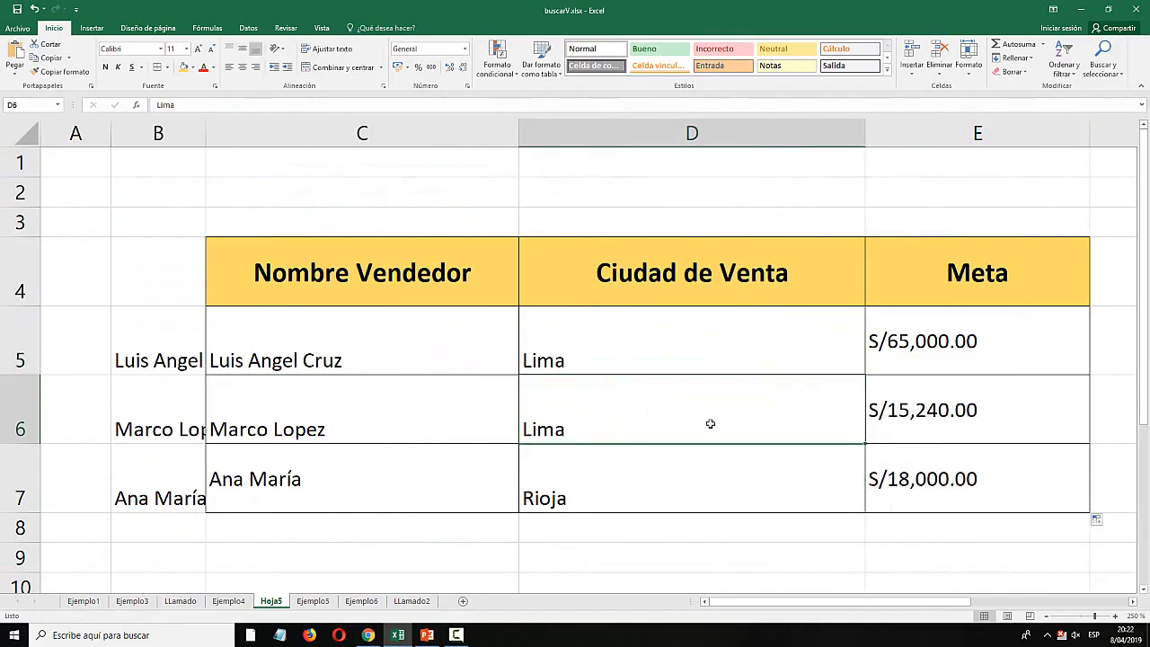
text(Piru)
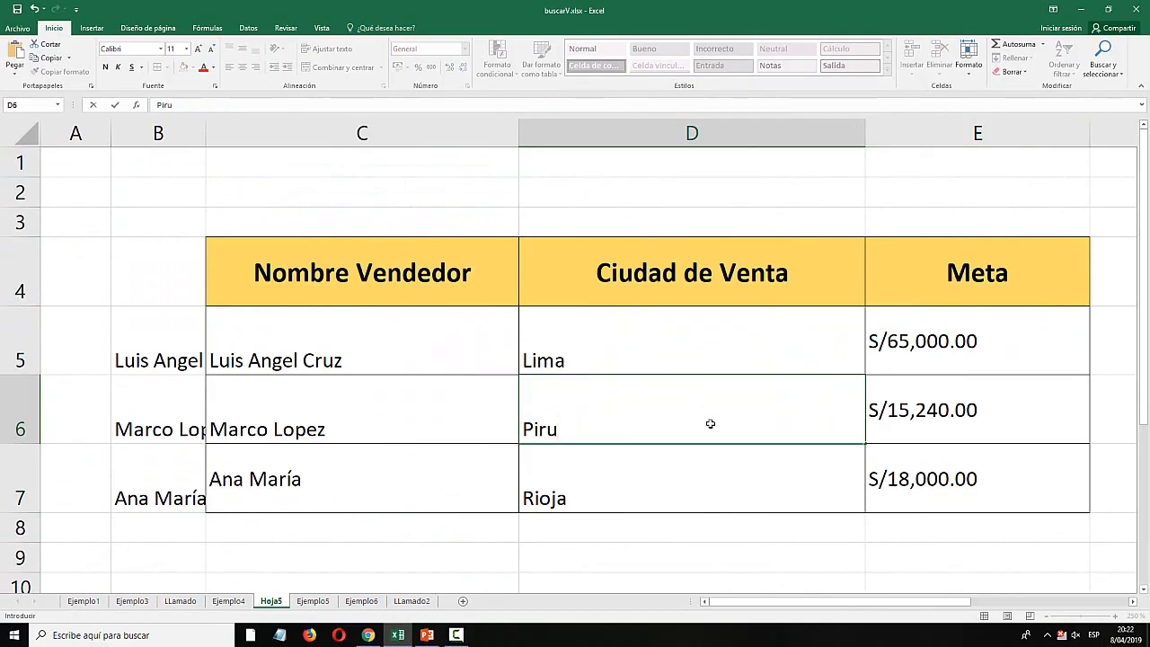
key(BackSpace)
key(BackSpace)
text(ura)
key(Return)
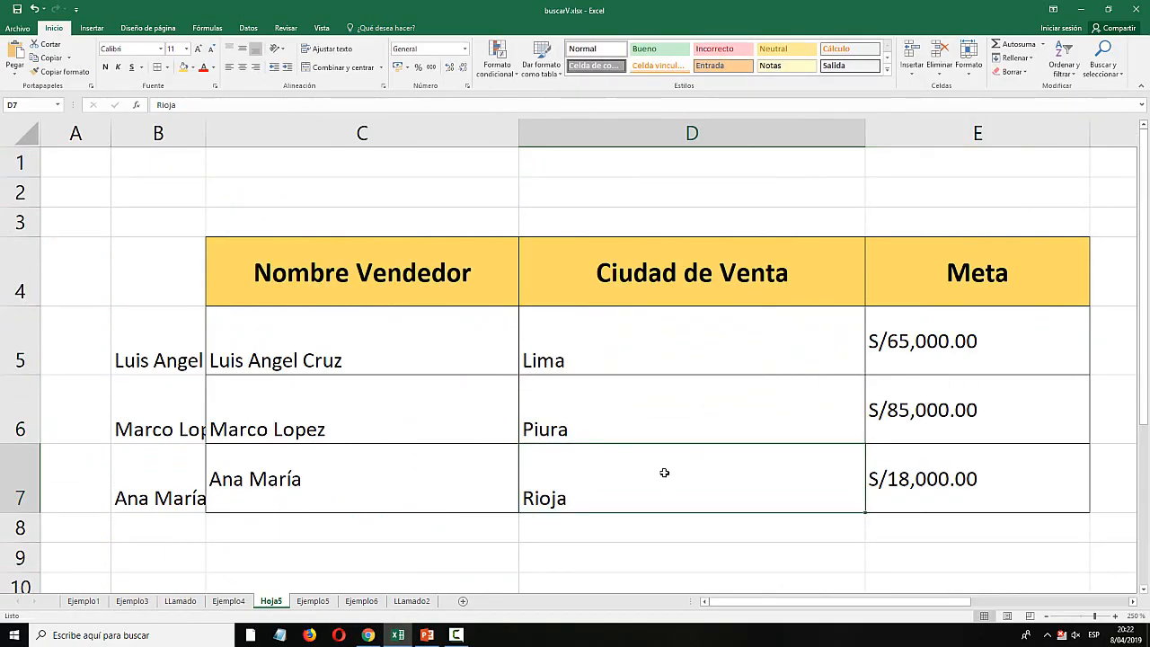
text(Chiclayo)
key(Return)
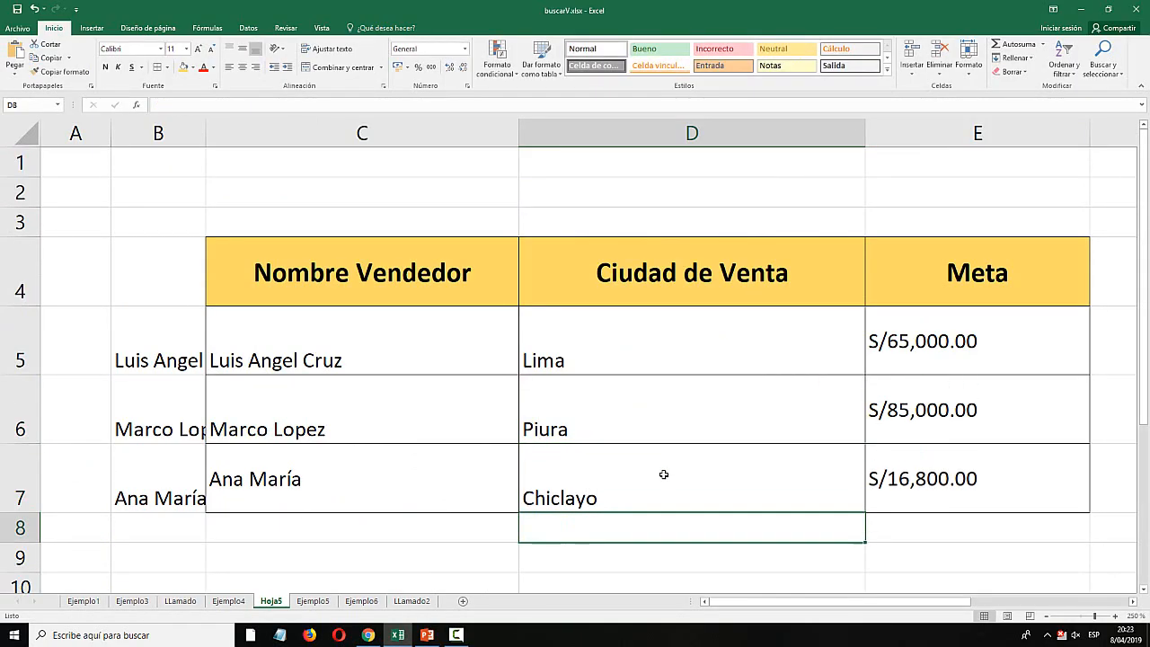
Change the city in D5 to Rioja and check the Meta for that seller in E5.
click(618, 358)
text(Rioja)
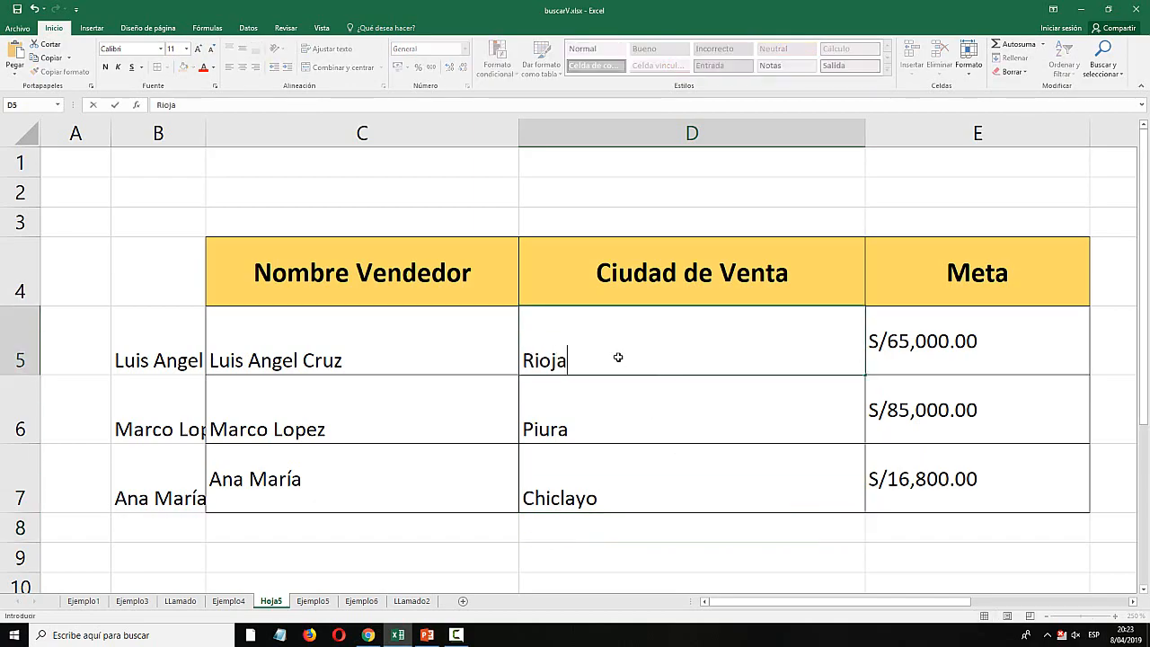
key(Return)
click(384, 331)
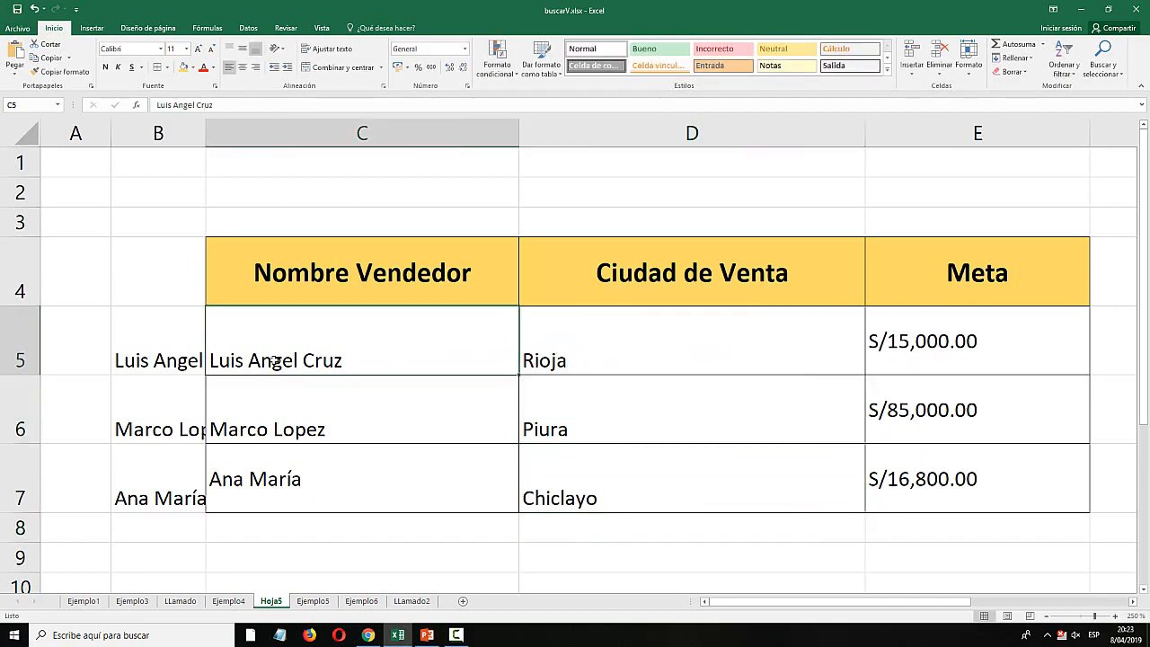
click(590, 367)
click(893, 332)
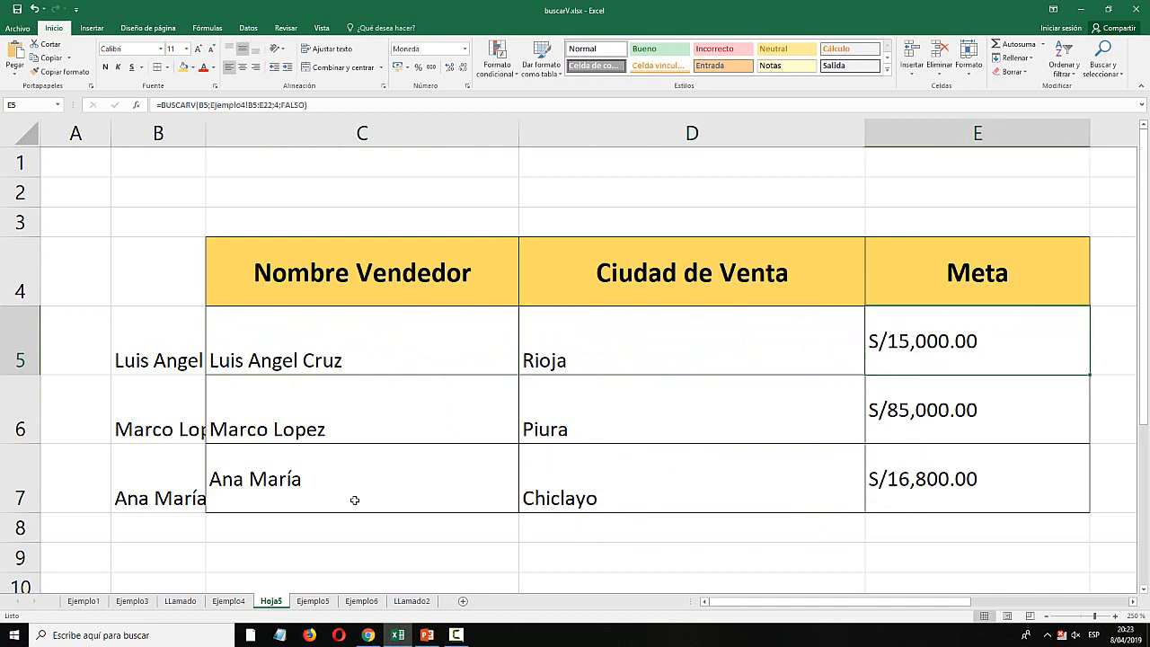
Highlight the first seller's Rioja row, C8:E8 on Ejemplo4, with a gold fill.
click(228, 600)
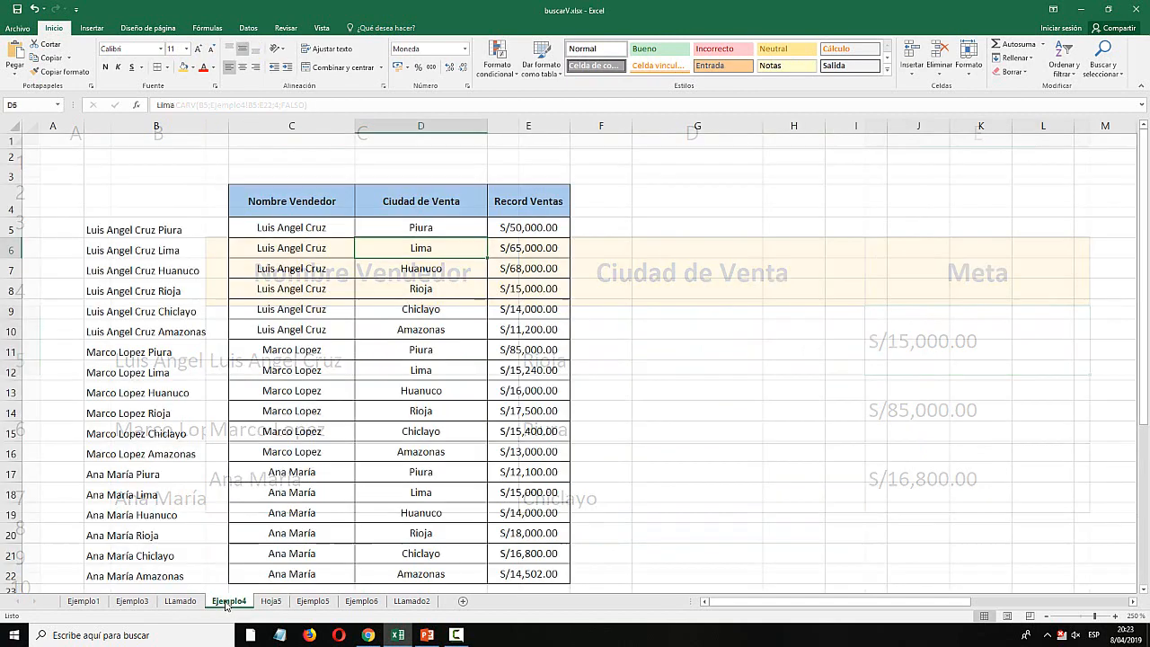
click(441, 286)
drag(323, 289, 539, 291)
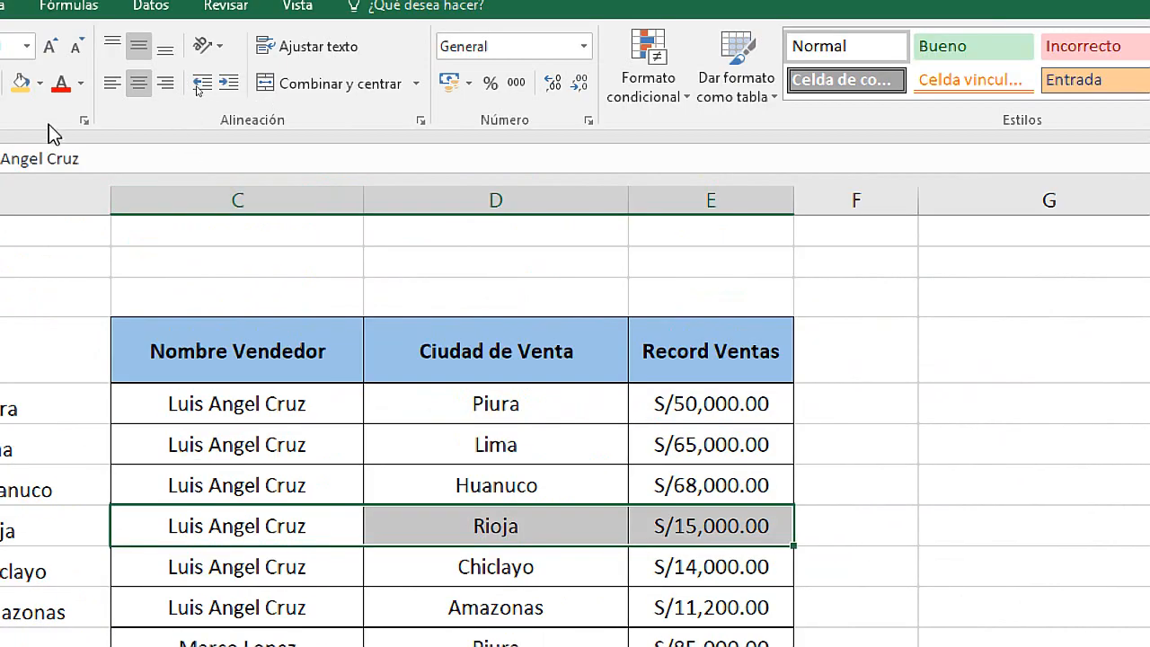
click(34, 88)
Highlight the second seller's Amazonas row, C16:E16, with the same gold fill.
click(441, 523)
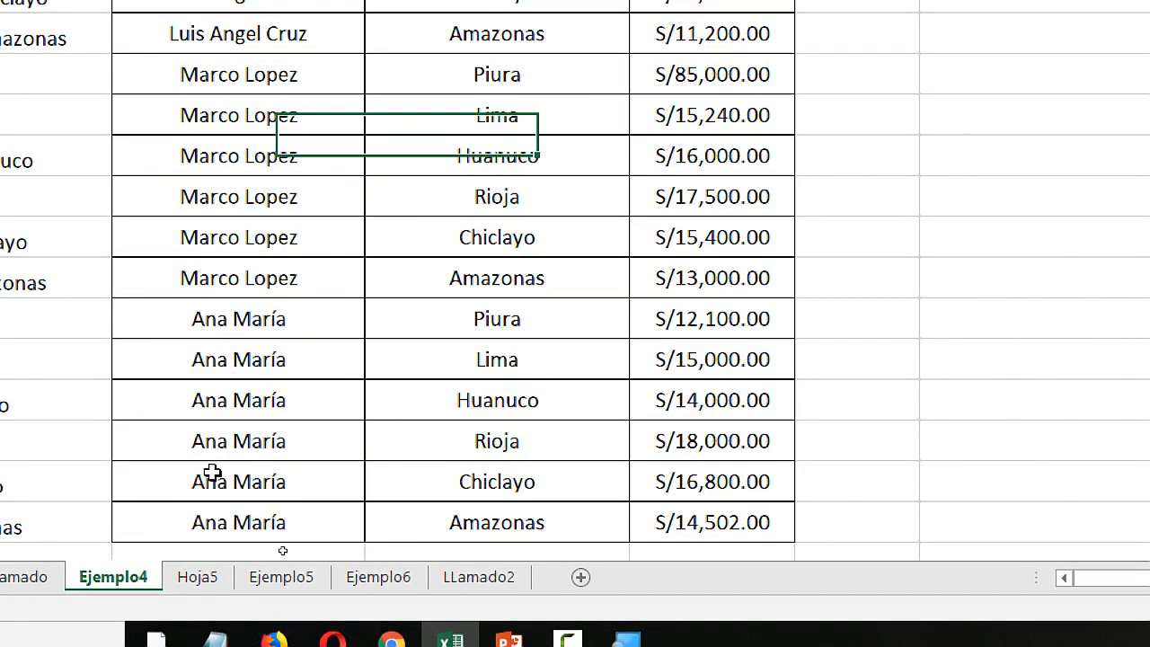
drag(218, 470, 650, 475)
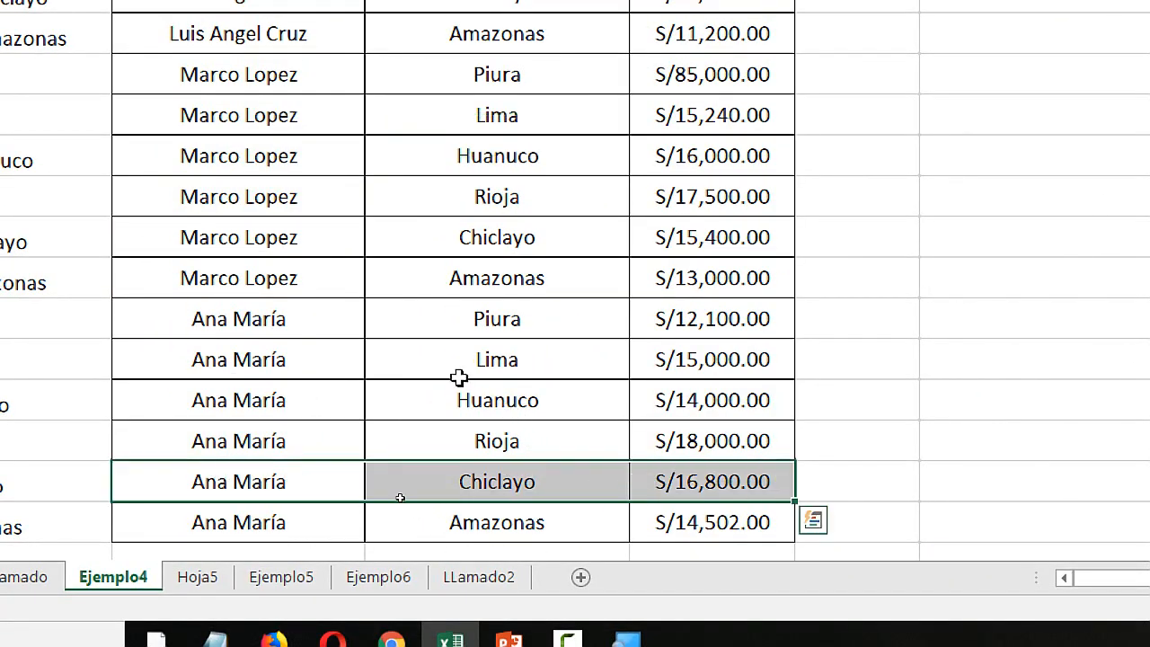
drag(168, 272, 758, 277)
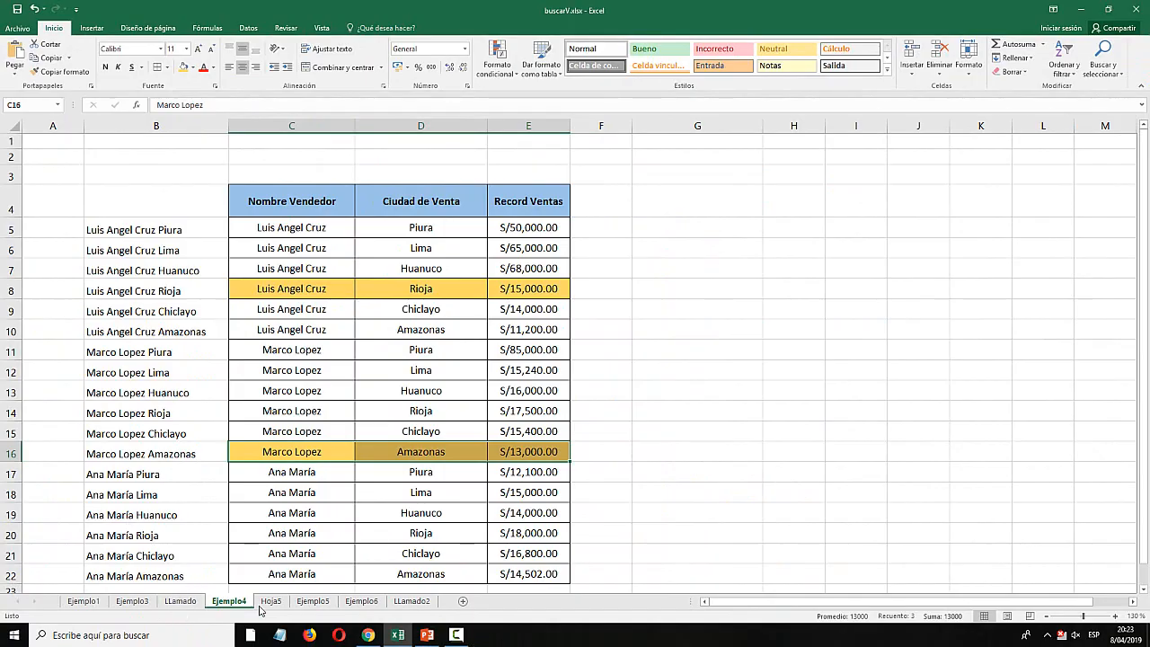
Change the city in D6 of Hoja5 to Amazonas and check the Meta in E6.
click(269, 601)
click(585, 379)
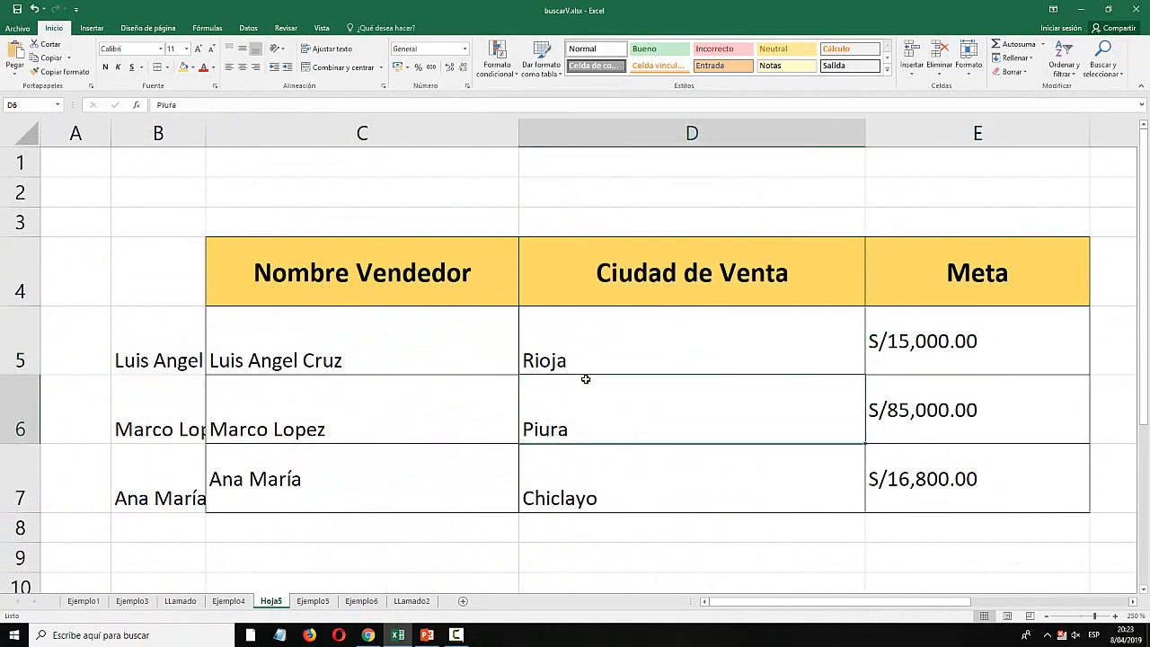
click(294, 422)
click(686, 438)
text(Amazonas)
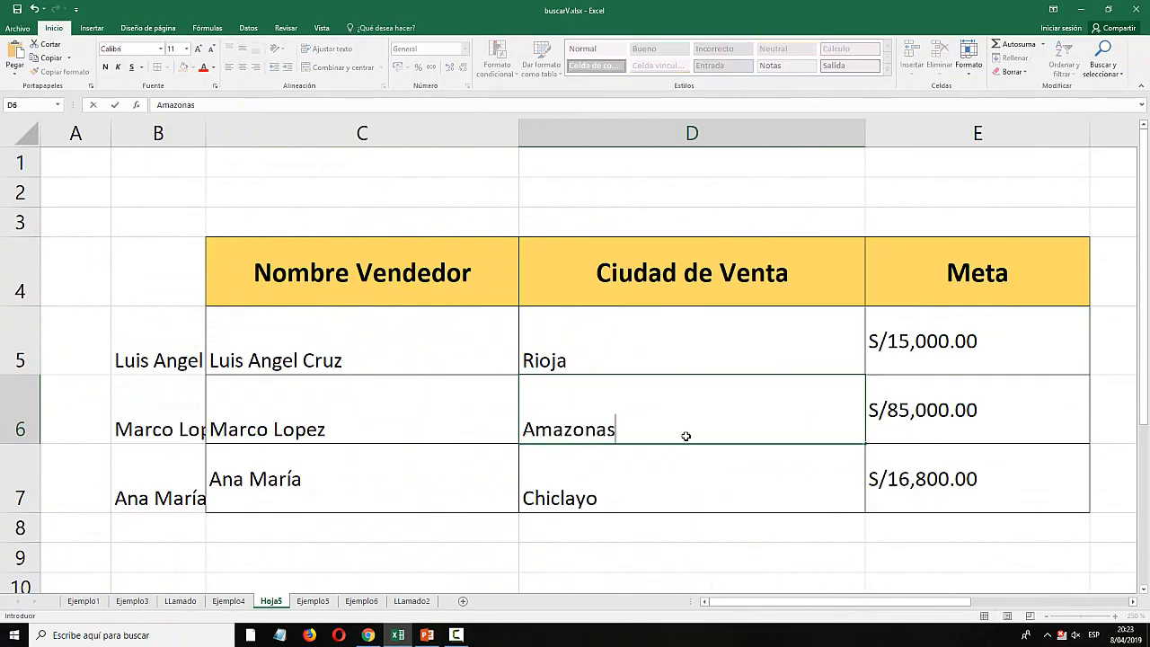
key(Return)
click(882, 413)
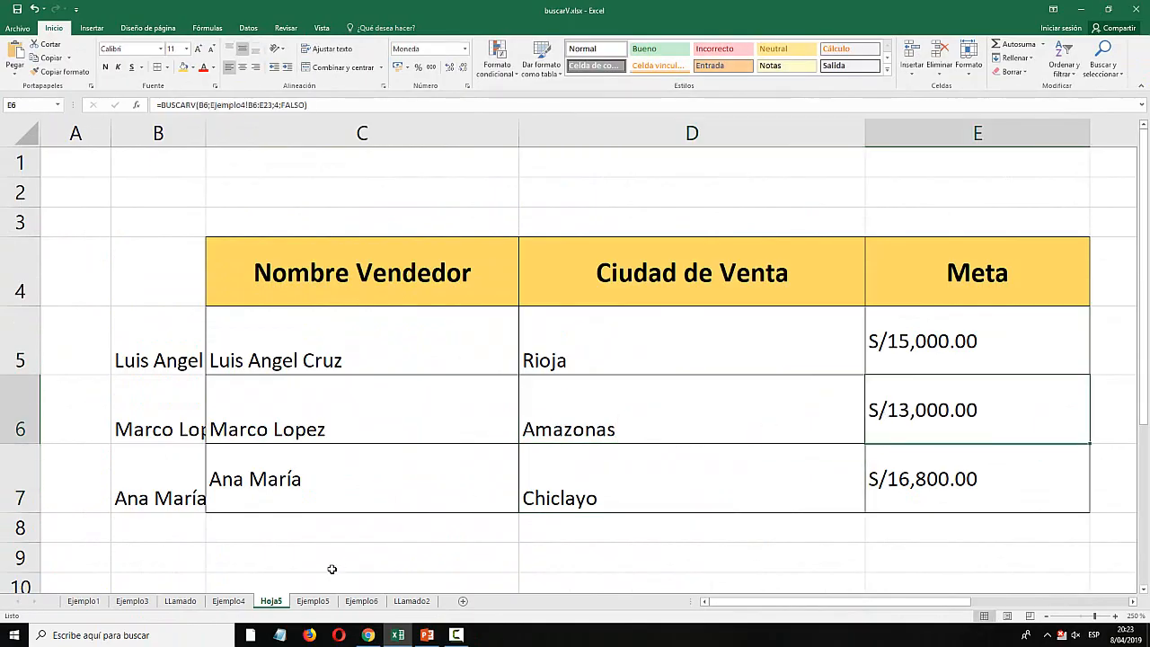
Compare the E6 Meta with the seller, city and Record Ventas in highlighted row 16 of Ejemplo4.
click(228, 601)
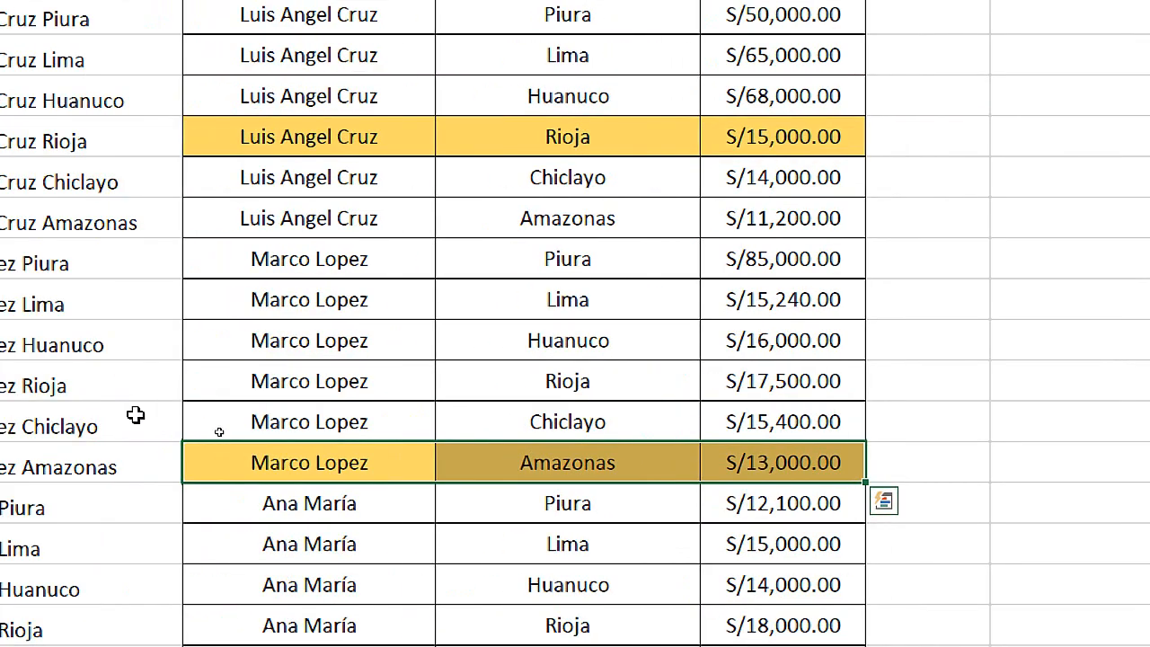
click(301, 461)
click(503, 465)
click(786, 461)
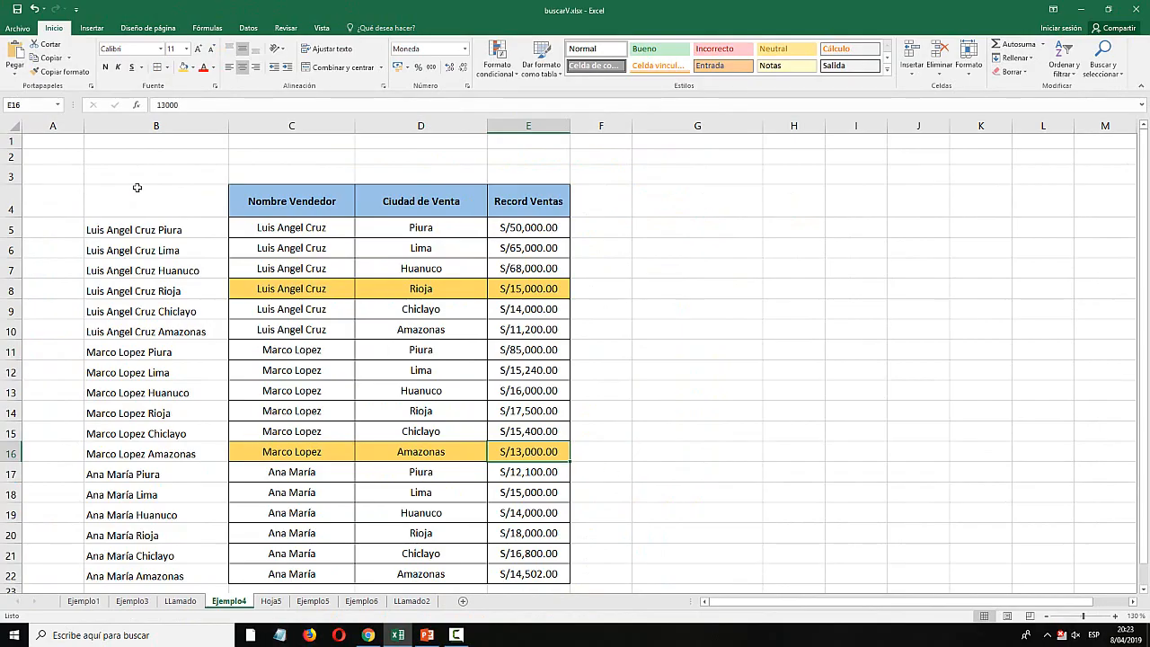
Hide the helper keys in column B of Ejemplo4 with a white font colour and narrow the column.
click(145, 126)
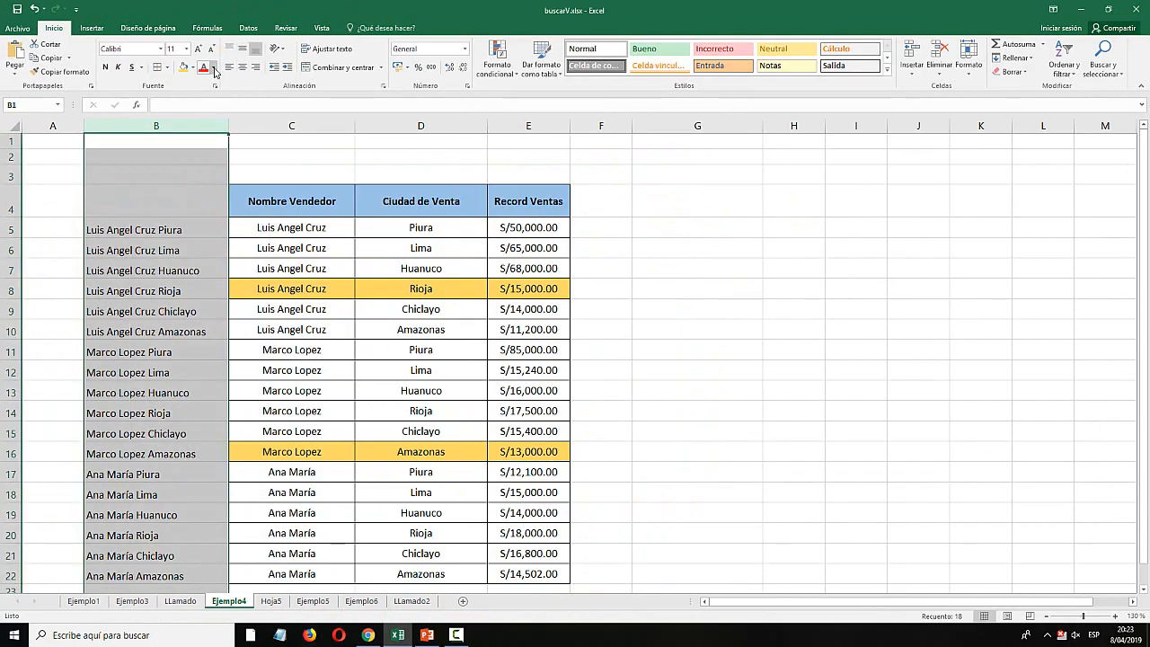
click(212, 67)
click(203, 109)
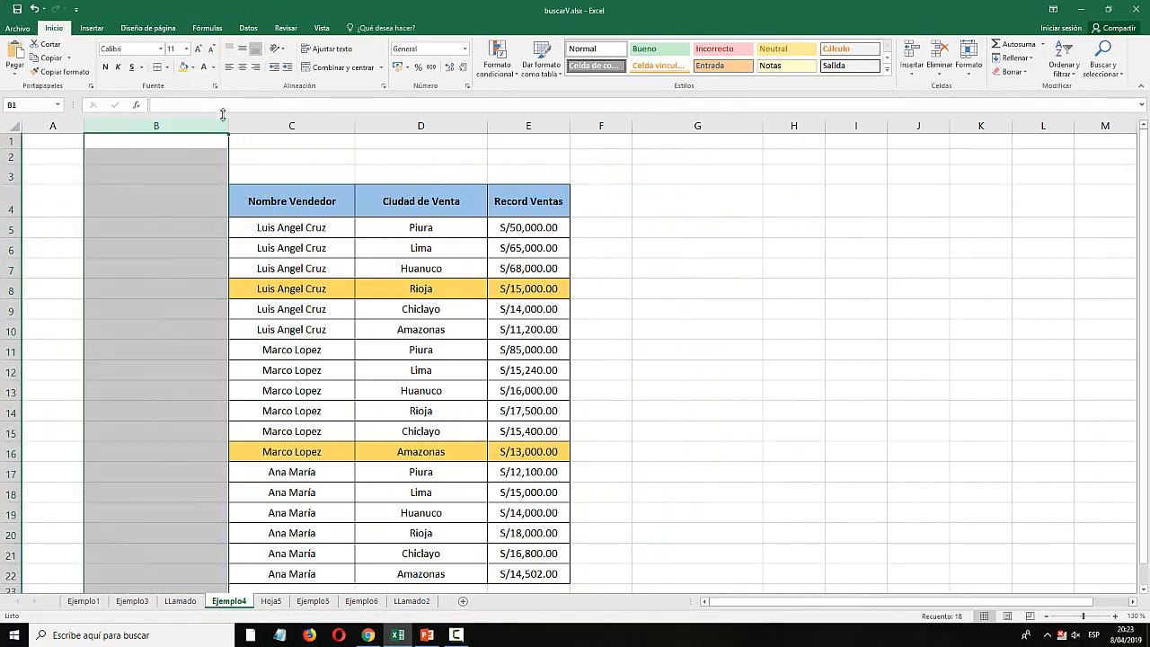
drag(228, 122, 147, 123)
click(179, 247)
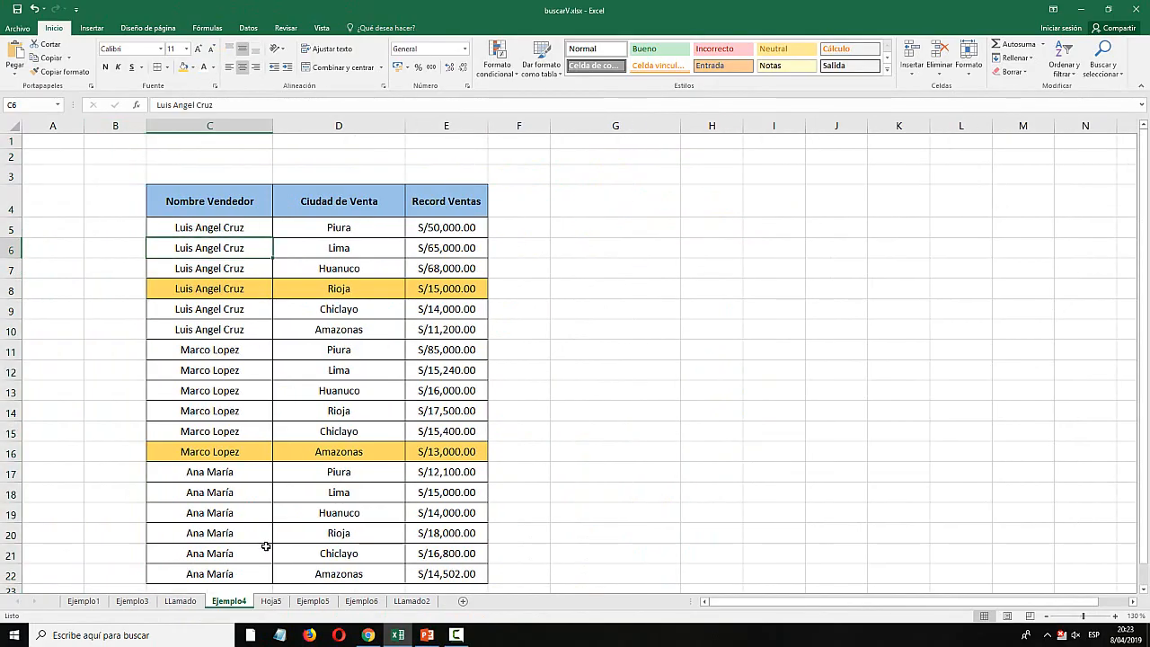
Hide the helper keys in column B of Hoja5 with a white font colour and narrow the column.
click(278, 602)
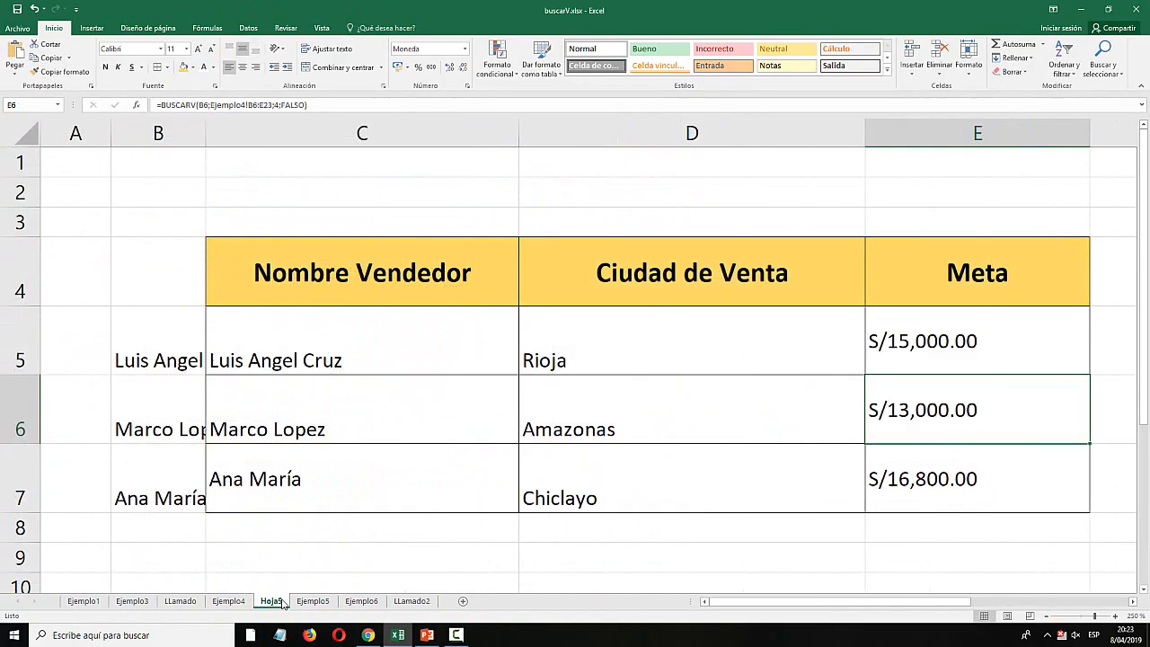
click(161, 133)
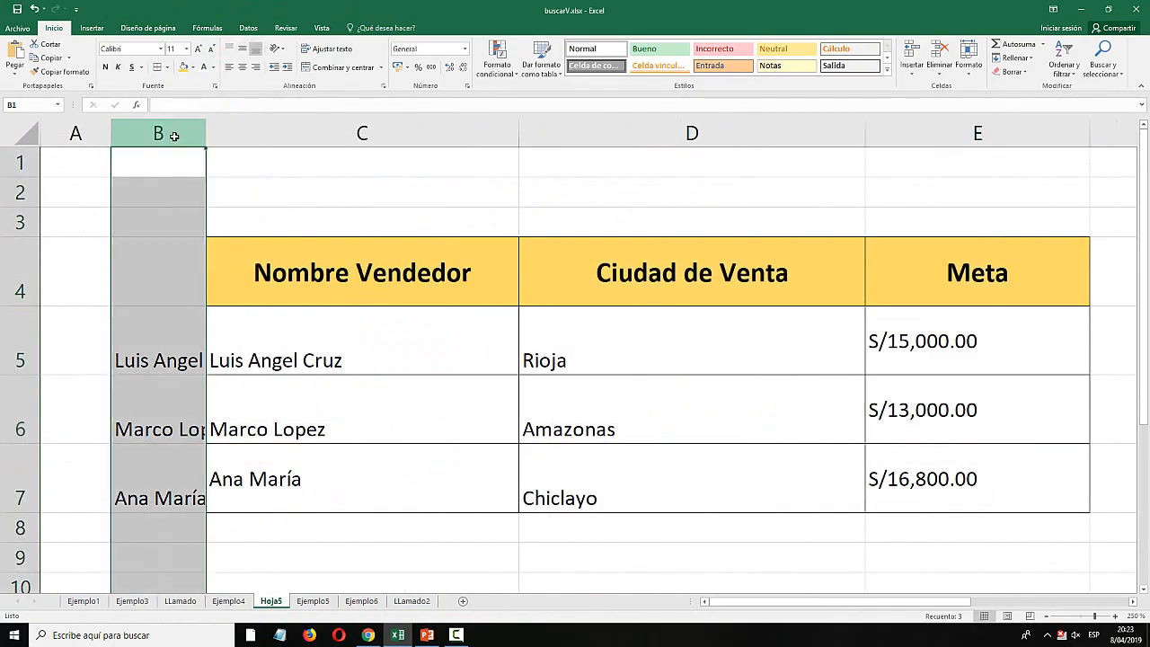
click(204, 68)
click(266, 311)
drag(206, 134, 186, 134)
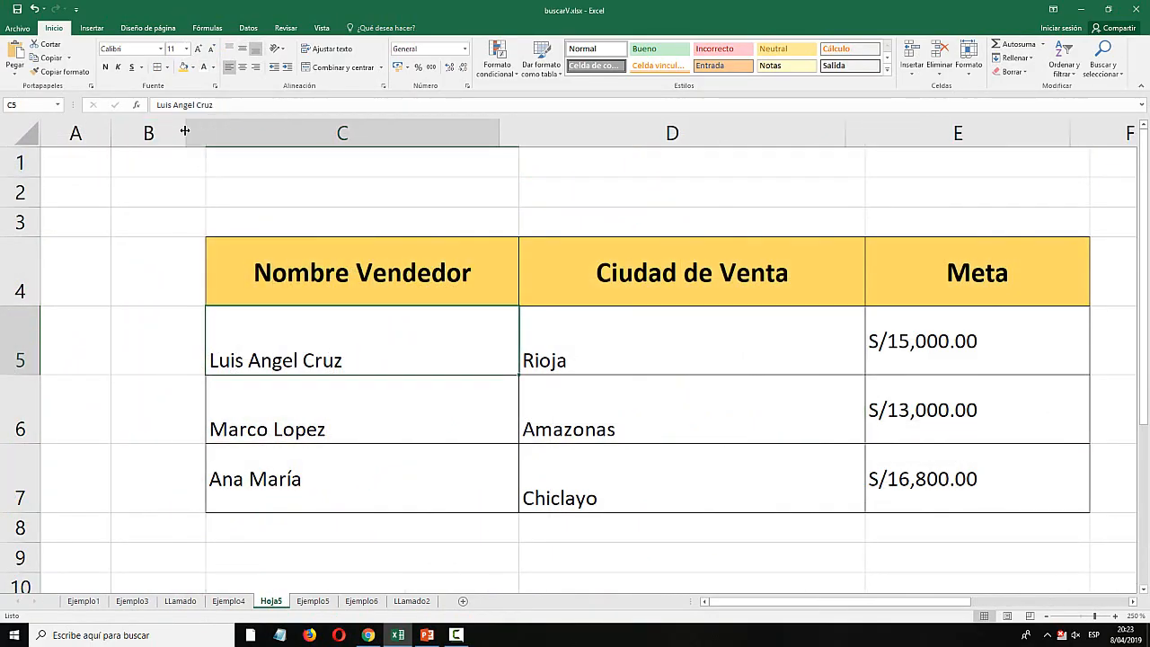
click(837, 338)
click(936, 494)
click(536, 366)
click(324, 364)
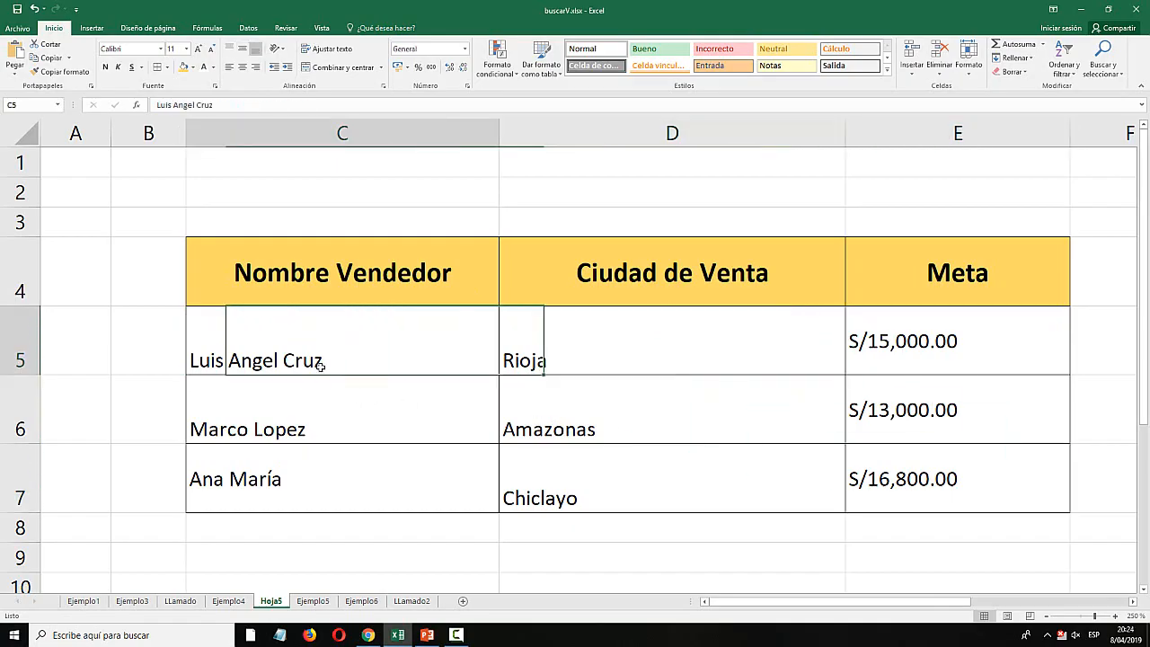
click(428, 405)
click(567, 472)
click(371, 403)
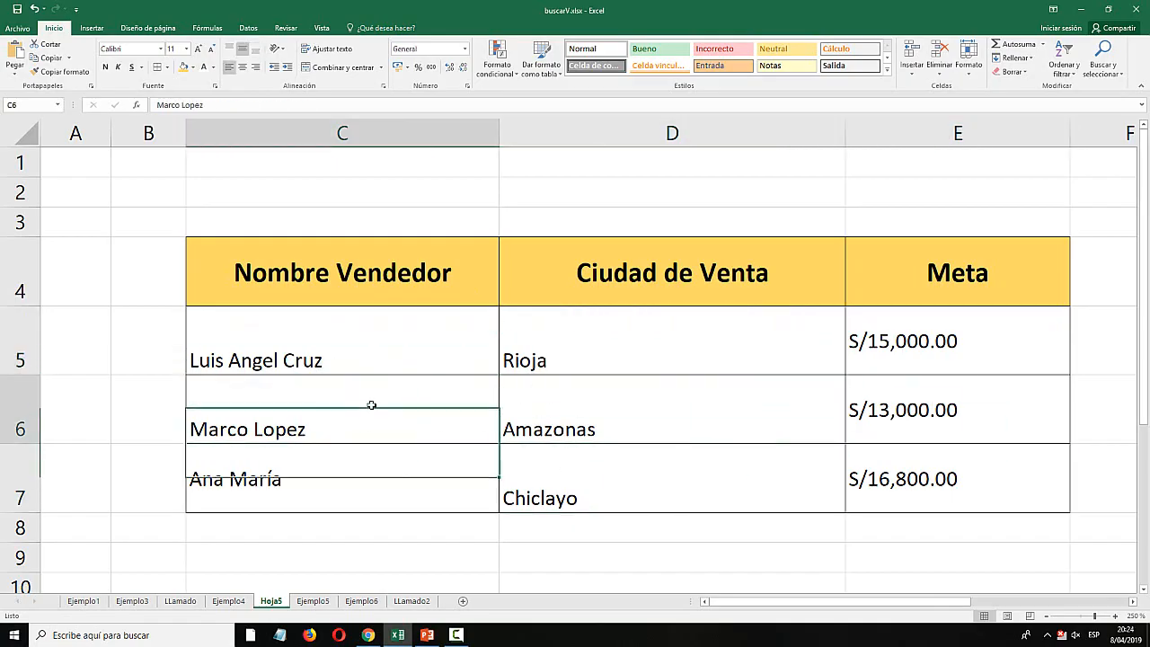
click(559, 370)
click(382, 468)
click(162, 348)
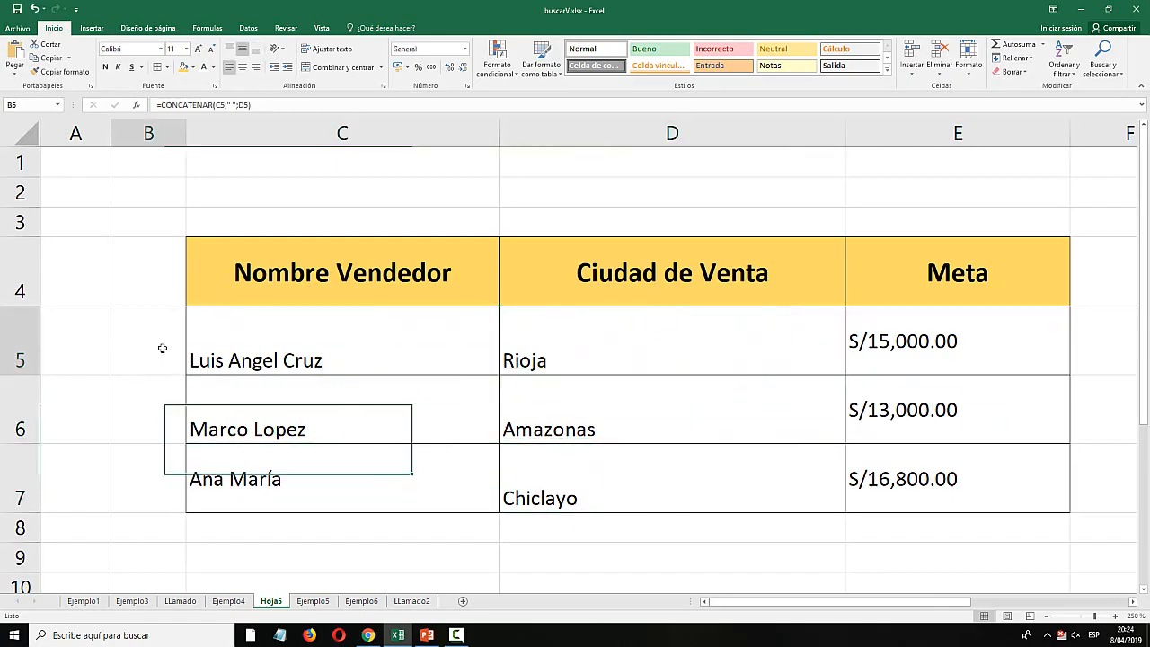
click(213, 360)
click(507, 360)
click(512, 411)
click(354, 423)
click(389, 480)
click(506, 404)
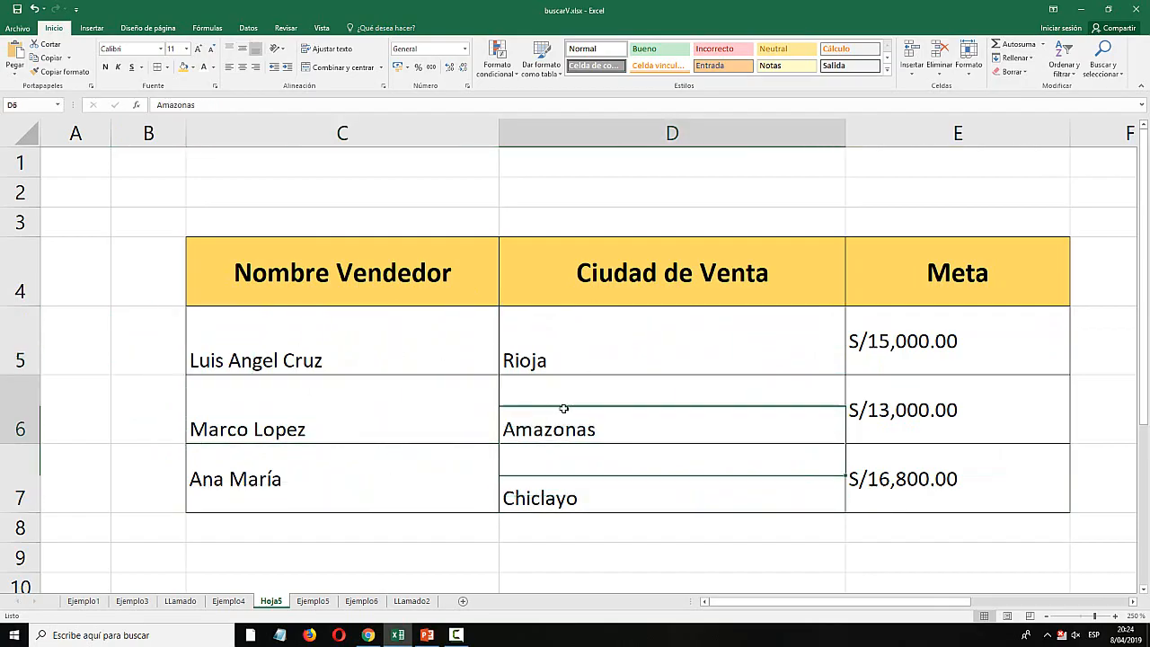
click(324, 365)
click(317, 433)
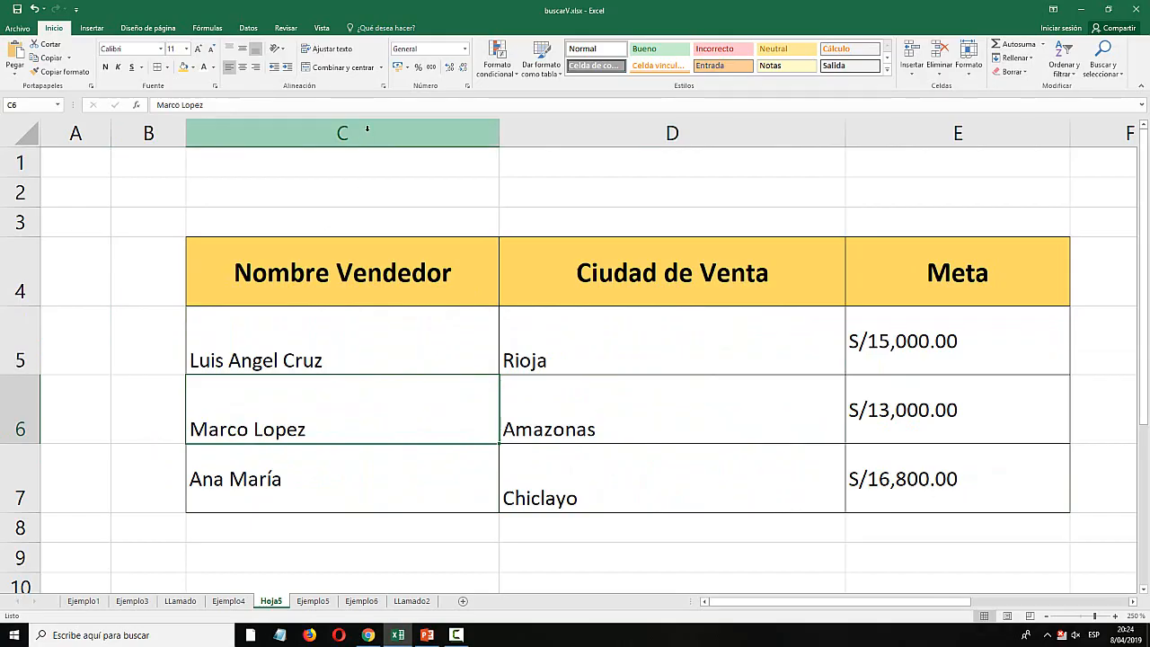
Review the seller, city and Meta columns of Hoja5 and inspect the hidden CONCATENAR key formula in B5.
click(569, 119)
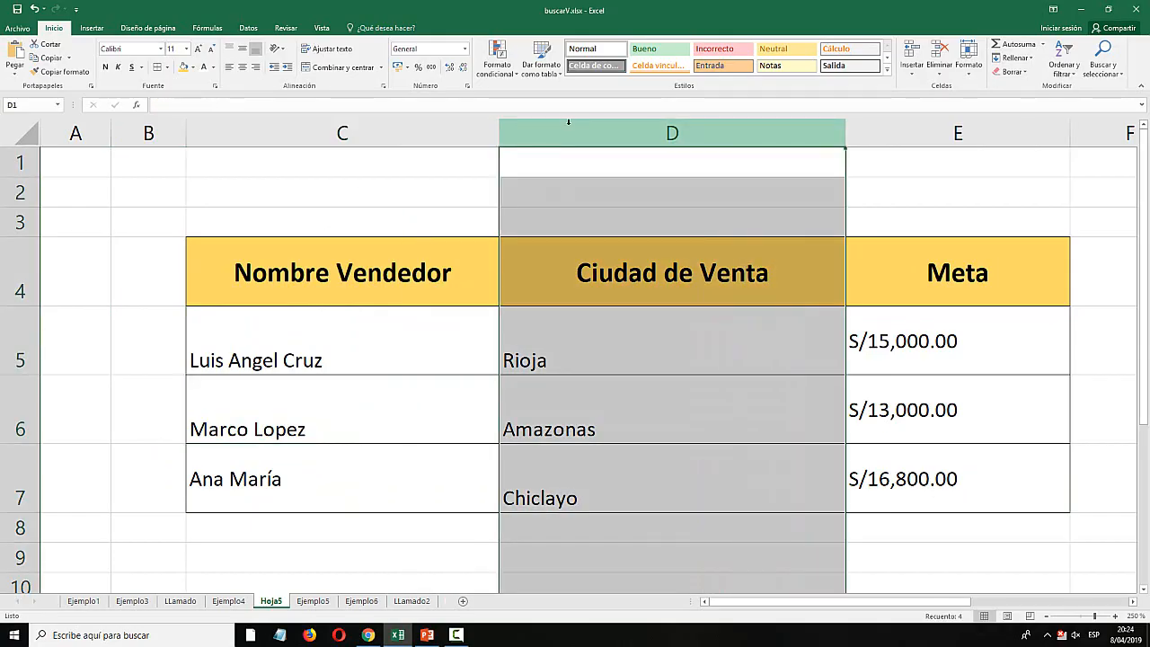
click(348, 325)
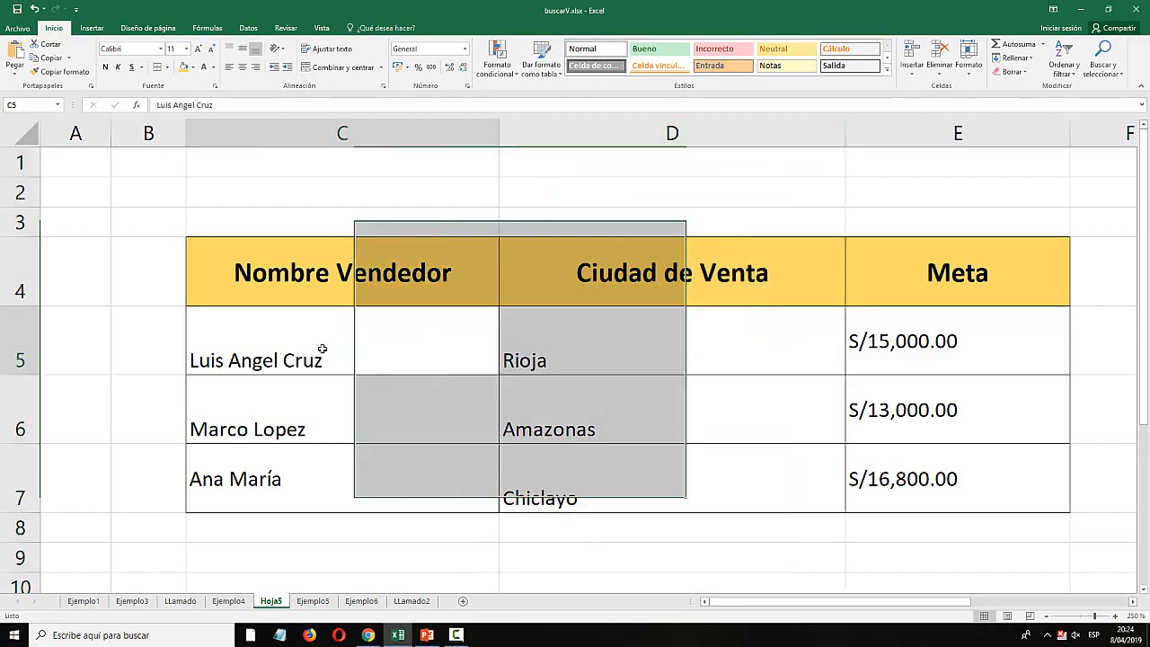
click(351, 135)
click(571, 141)
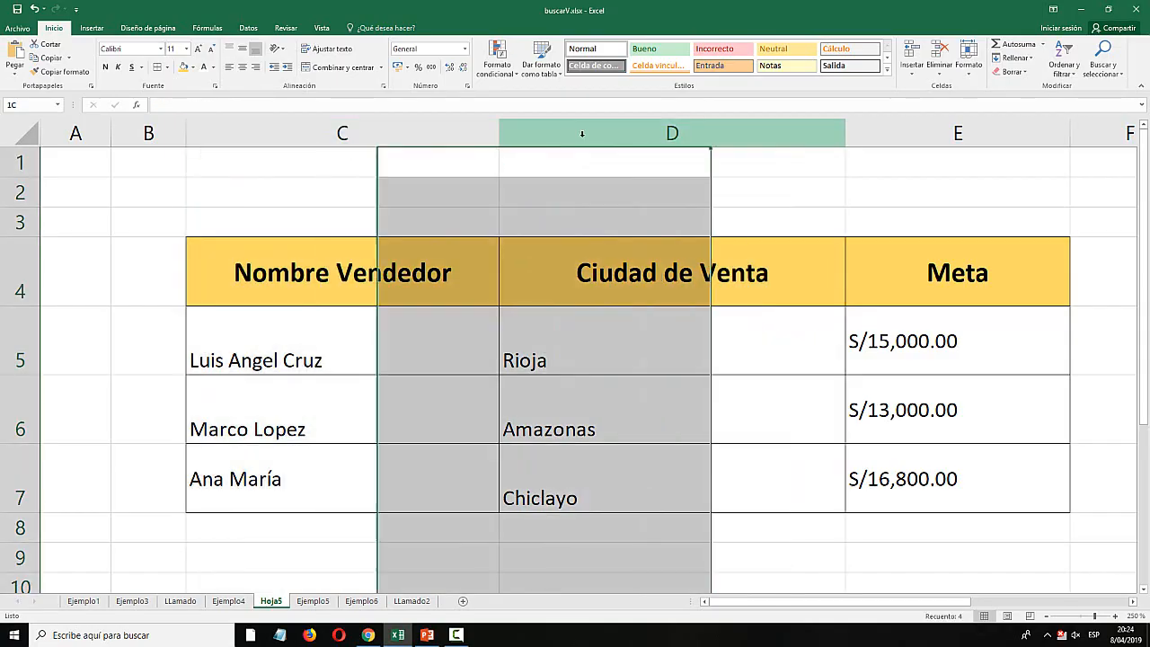
click(856, 142)
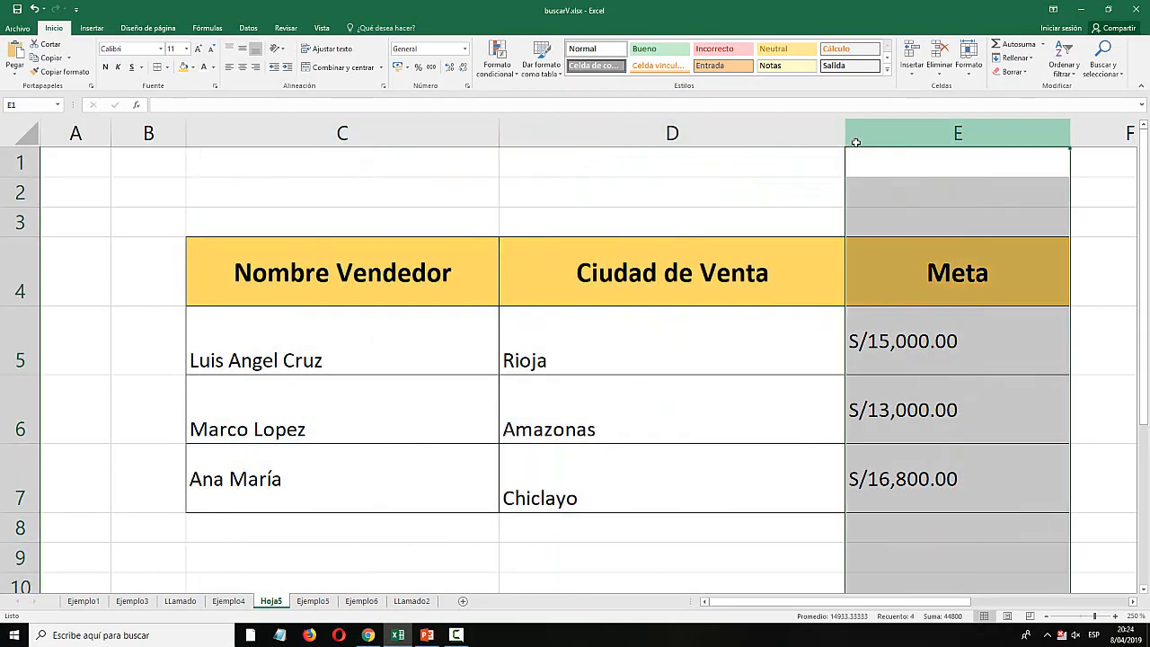
click(822, 161)
double_click(167, 356)
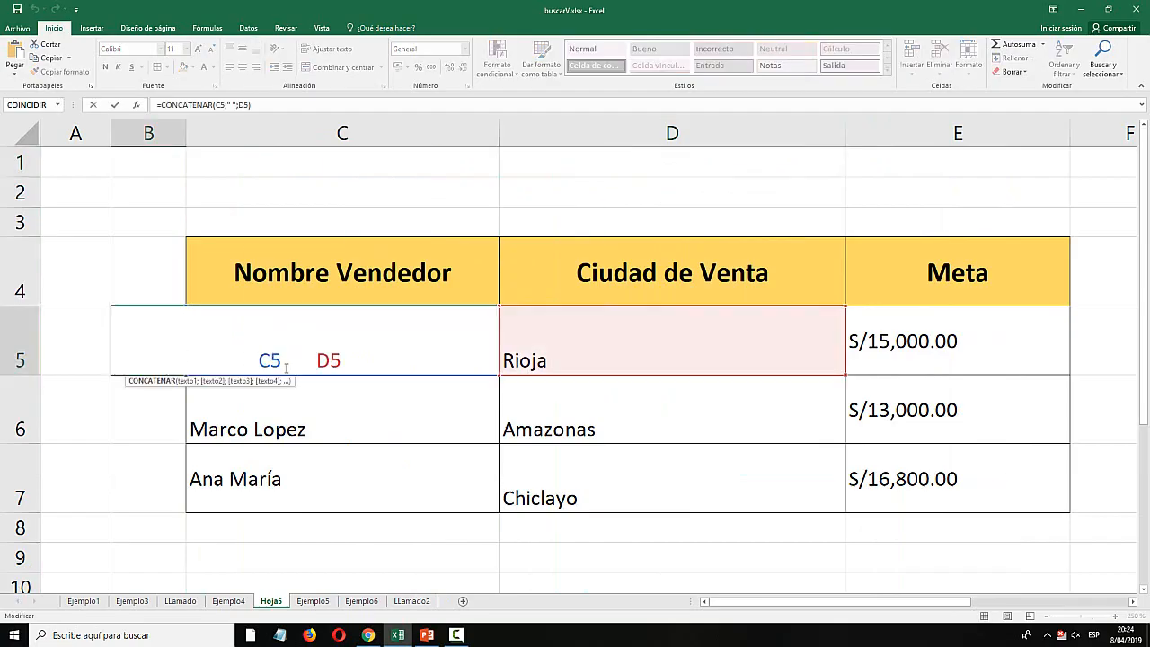
drag(374, 351, 115, 291)
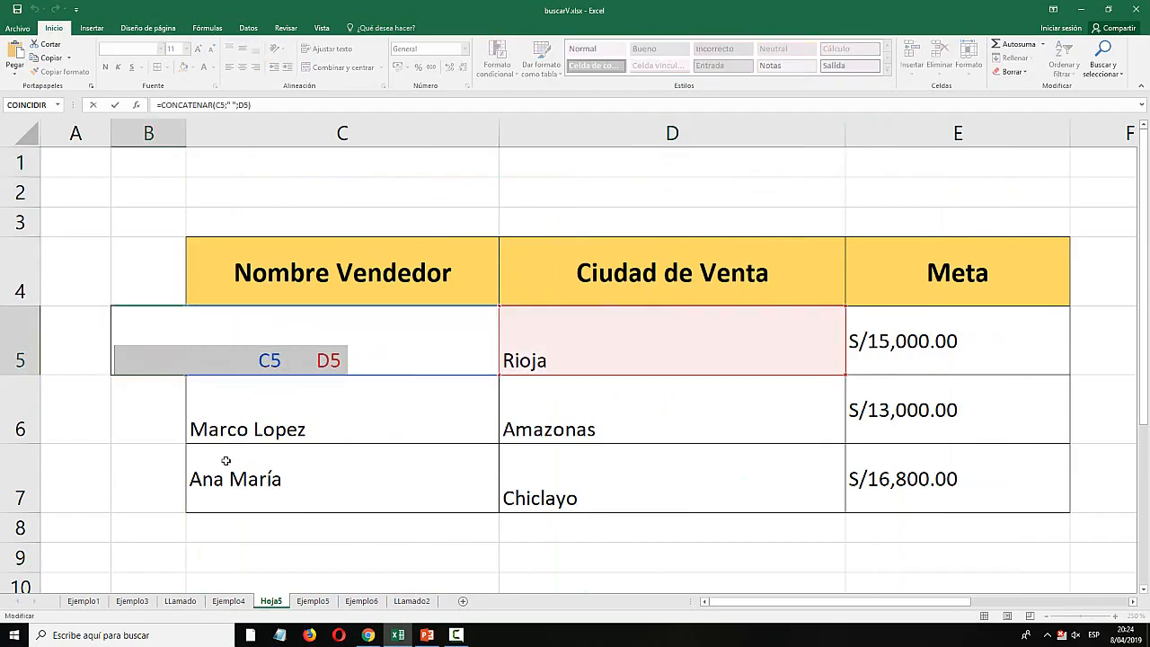
key(Escape)
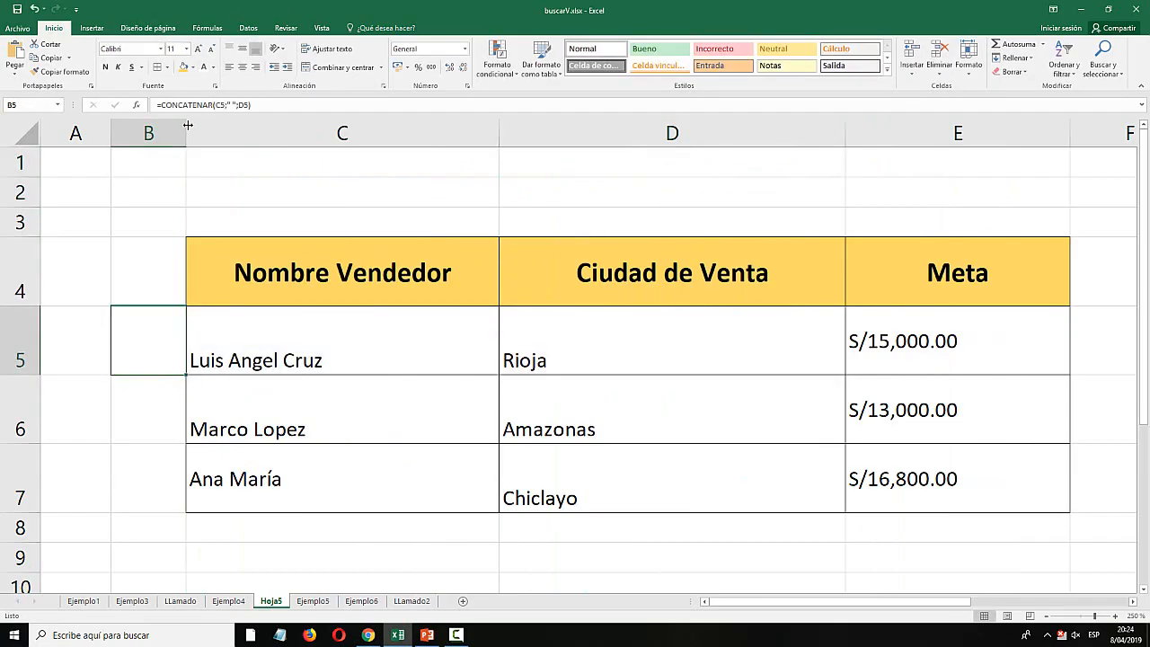
Try adding another " " separator and a further argument after D5 in the CONCATENAR formula of B5.
click(211, 103)
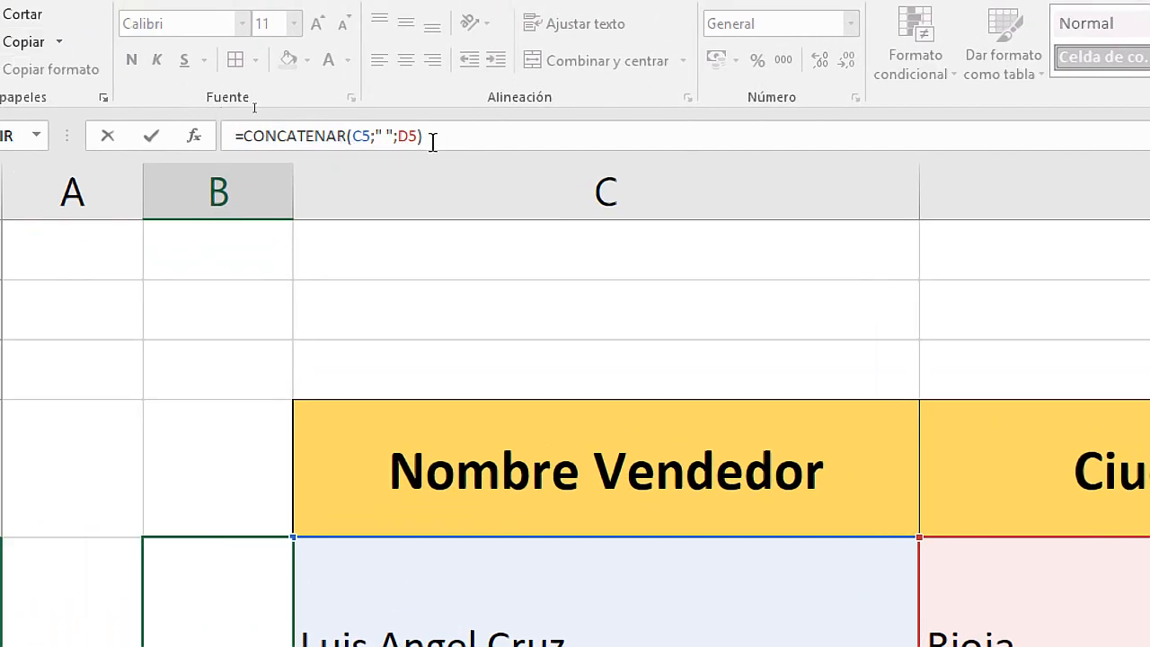
click(248, 104)
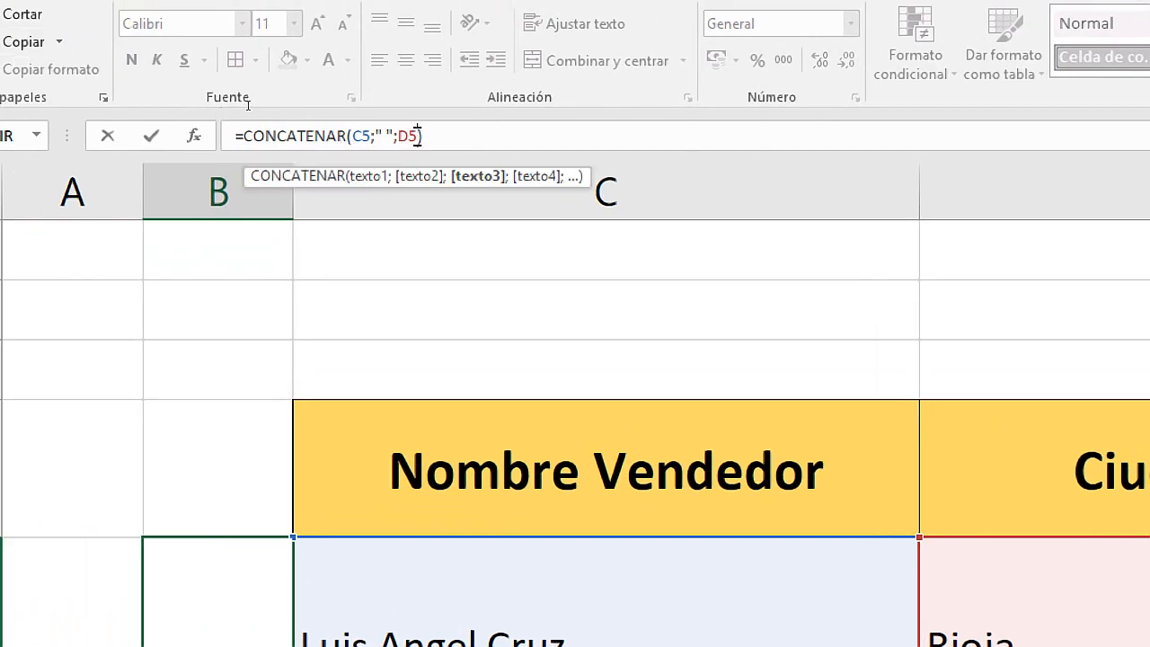
text(;" ")
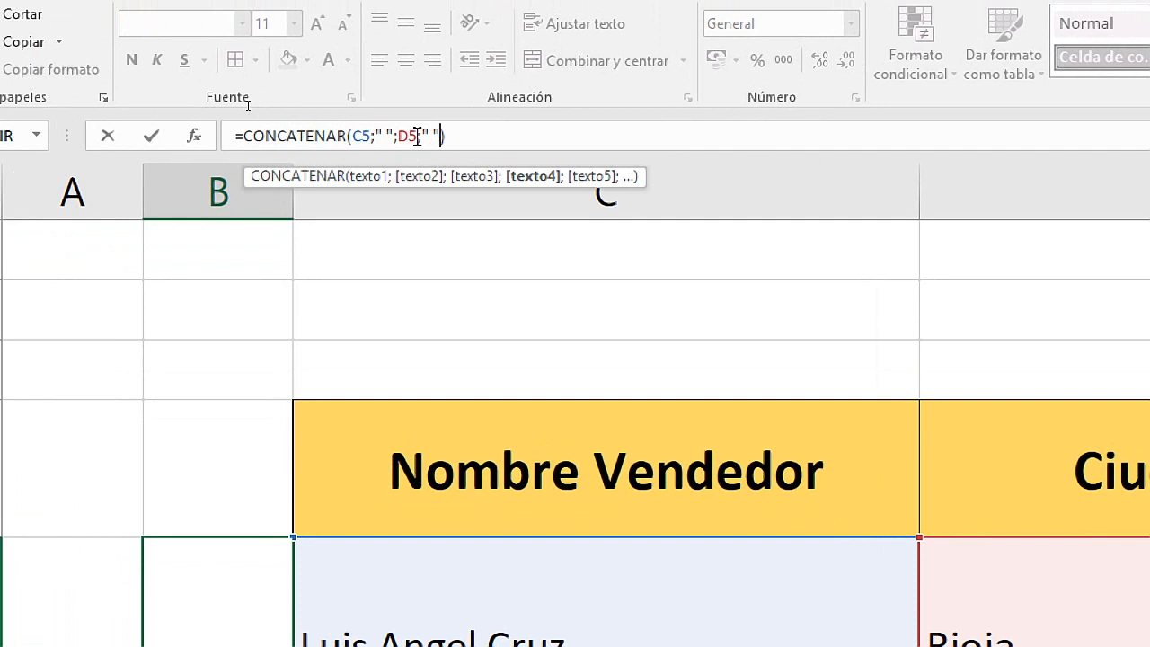
text(;D)
key(BackSpace)
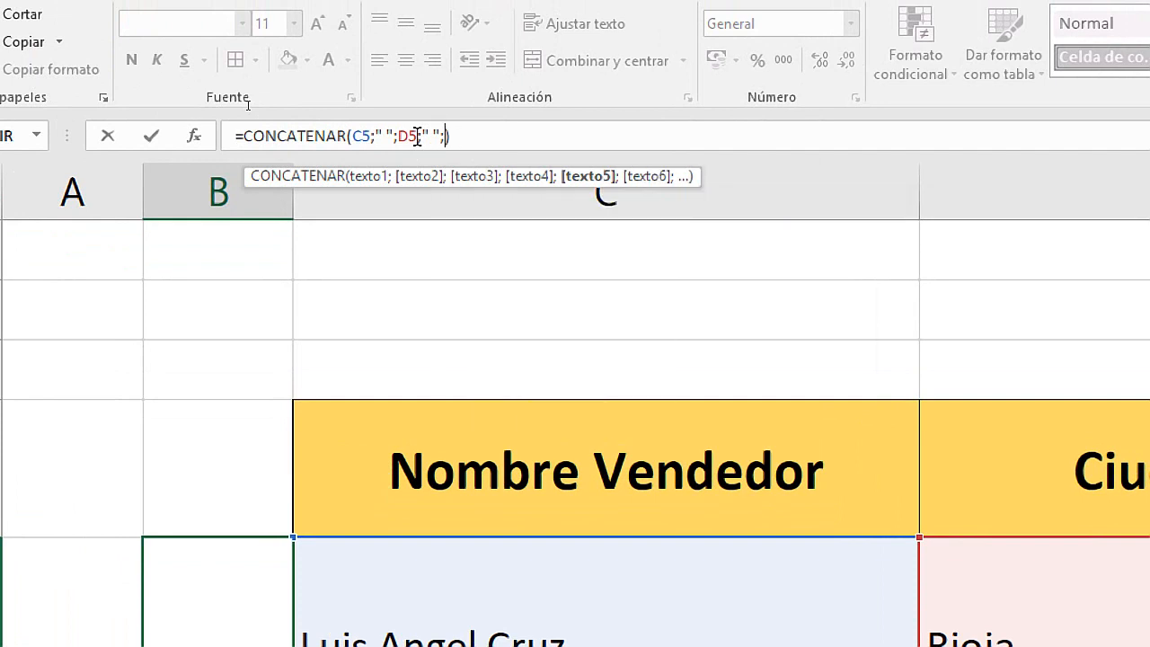
key(BackSpace)
key(BackSpace)
key(BackSpace)
key(BackSpace)
key(BackSpace)
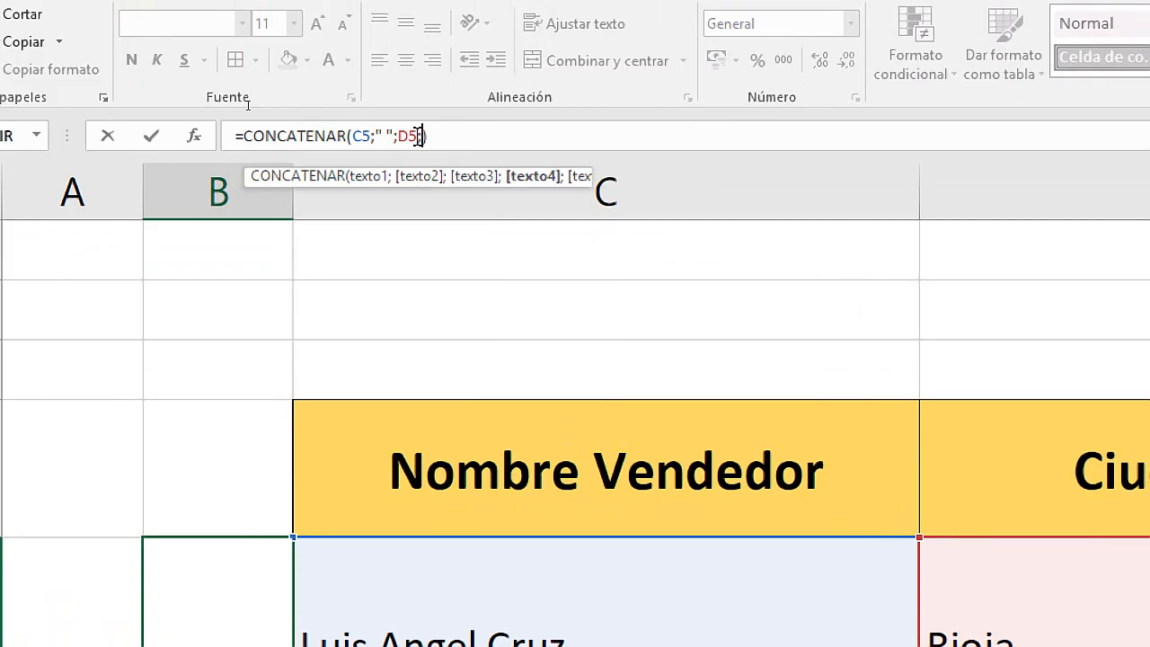
key(Return)
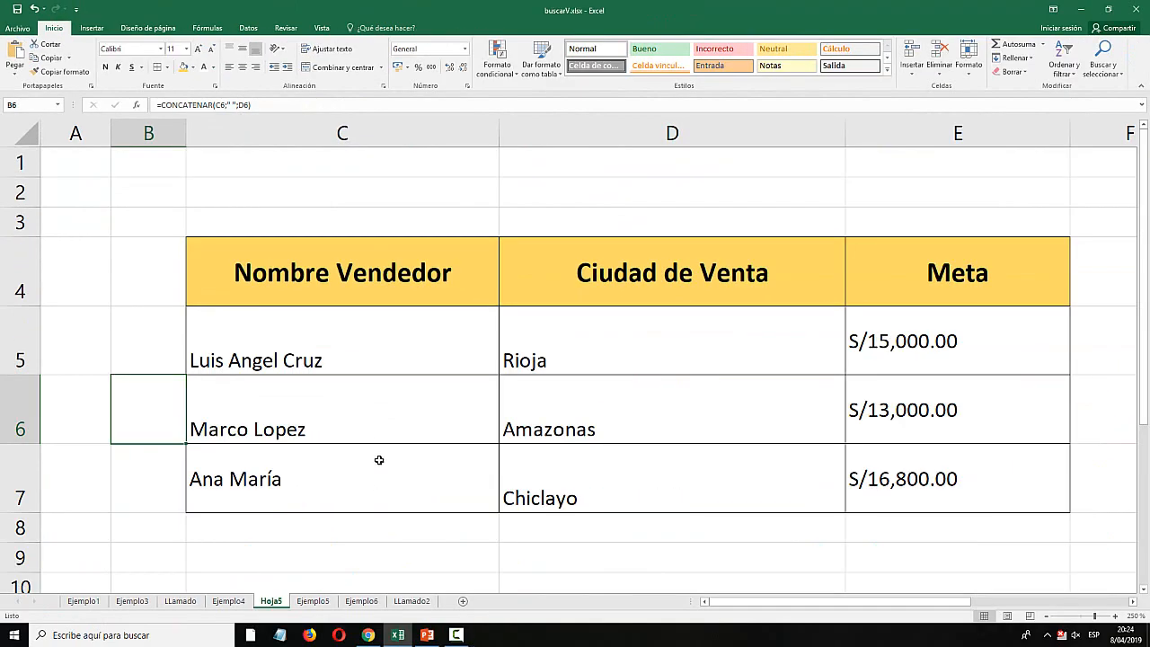
key(Right)
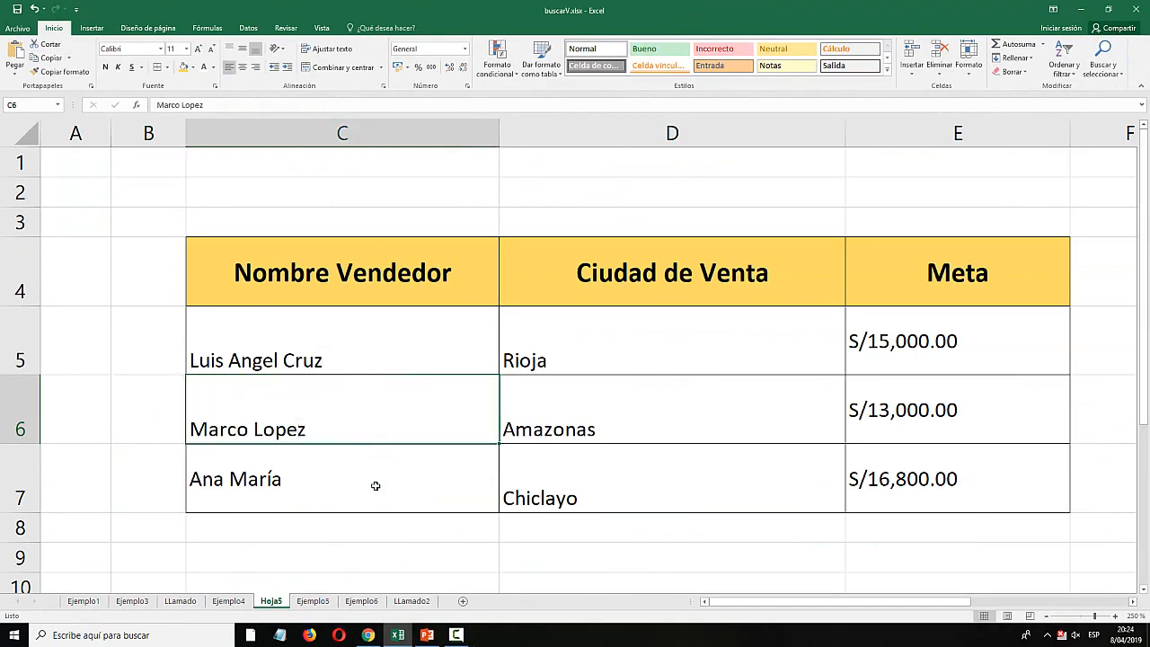
click(310, 601)
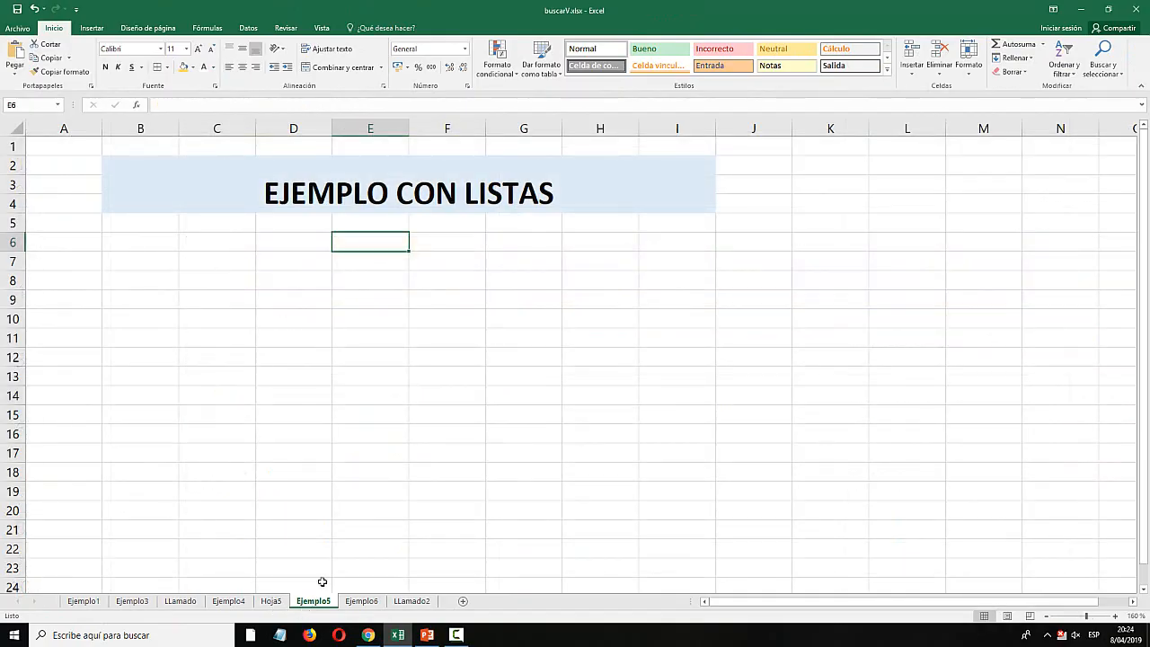
click(270, 601)
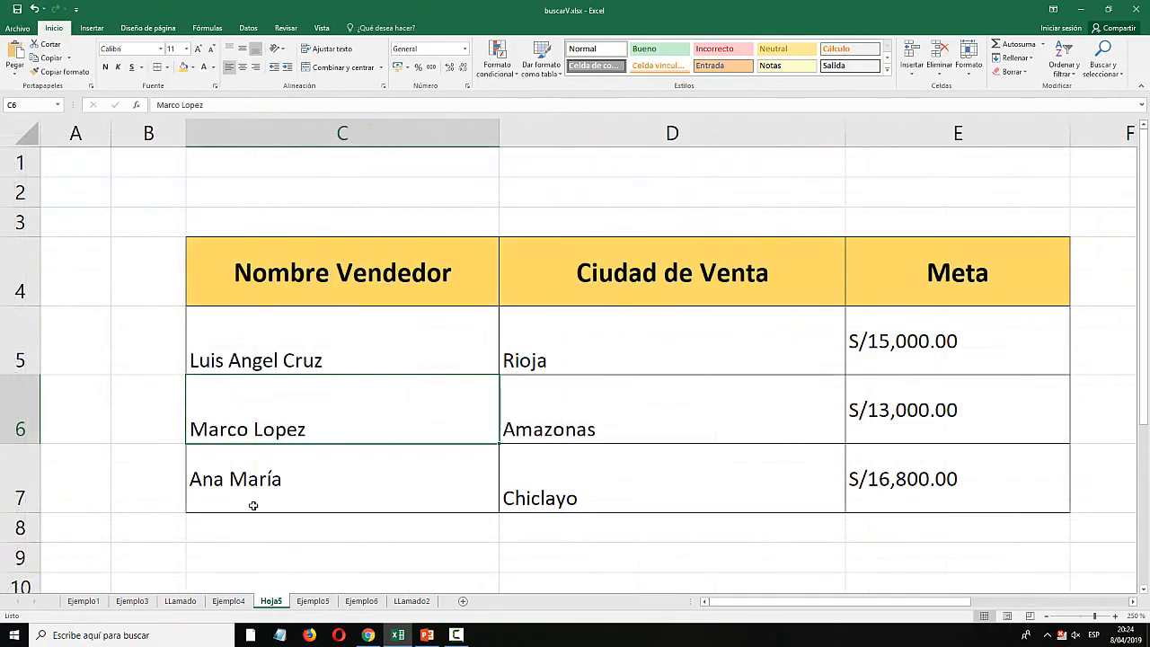
click(228, 601)
click(271, 601)
click(312, 601)
click(353, 335)
click(249, 258)
click(141, 242)
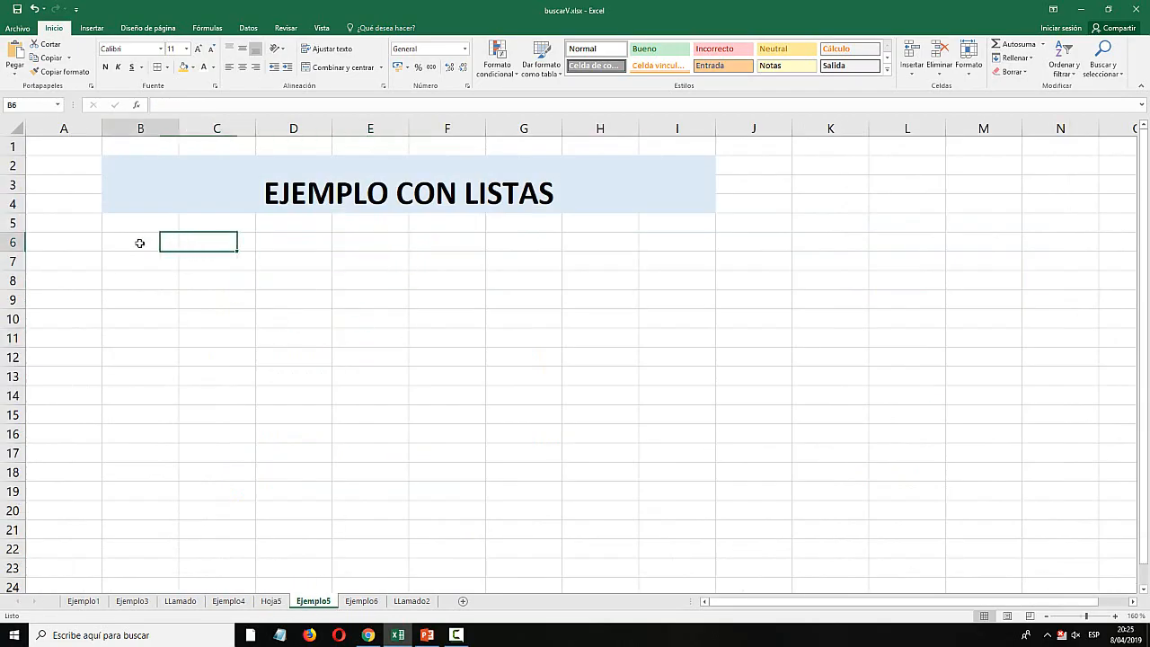
click(237, 236)
click(270, 262)
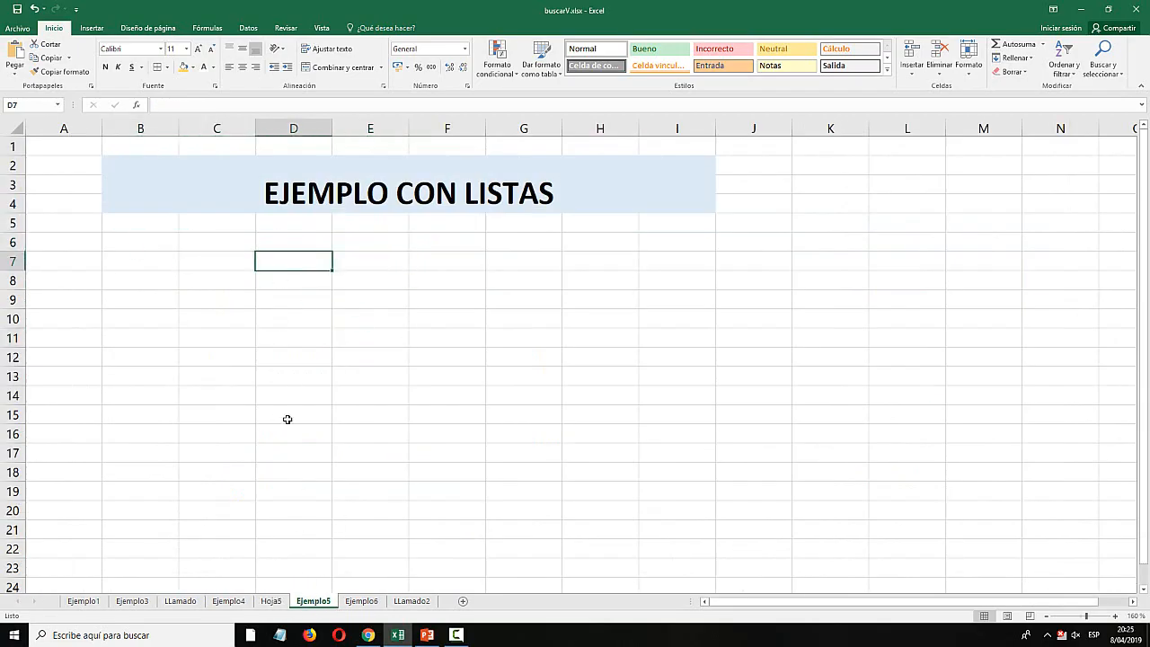
click(269, 601)
click(548, 429)
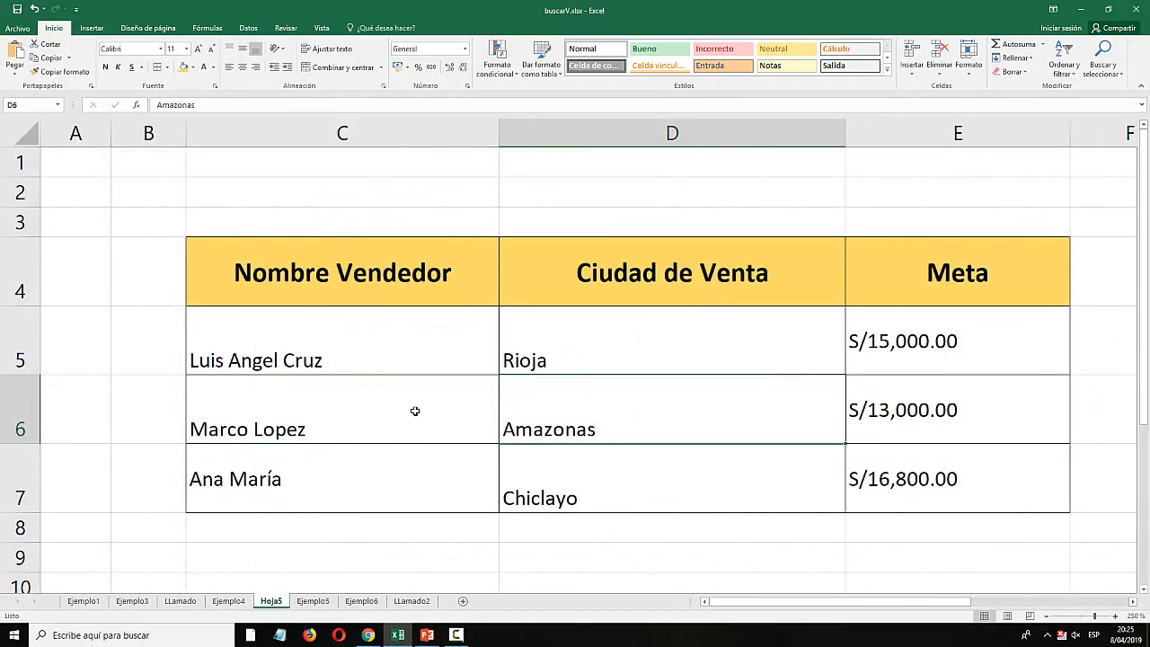
click(416, 408)
click(342, 336)
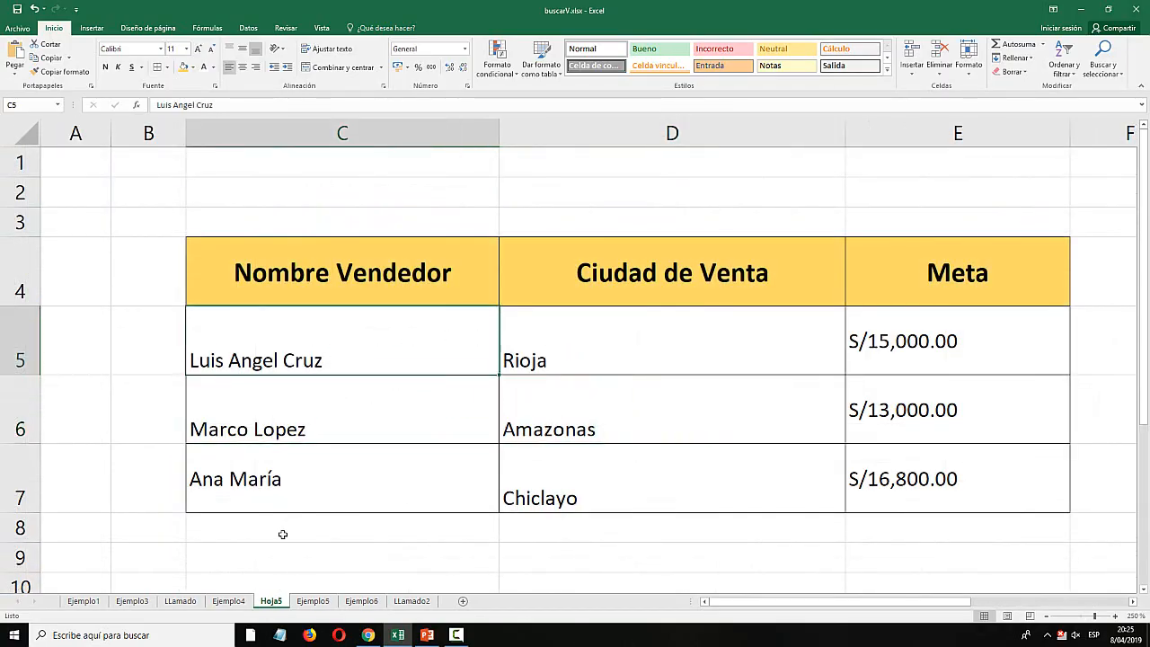
click(229, 601)
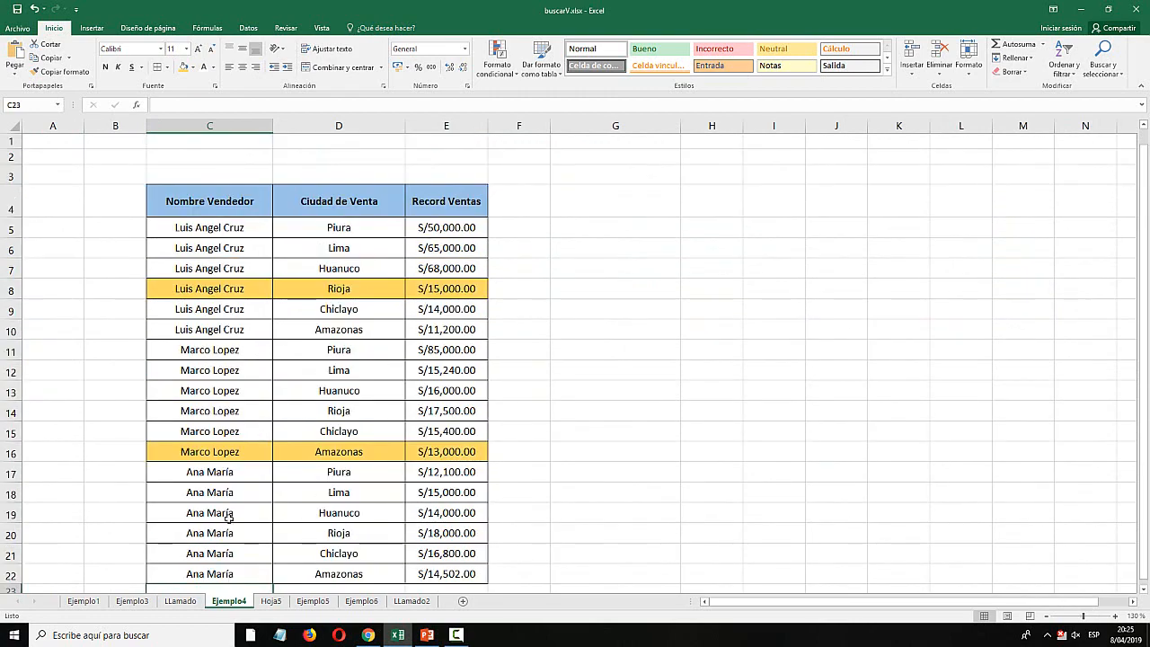
click(180, 601)
click(270, 601)
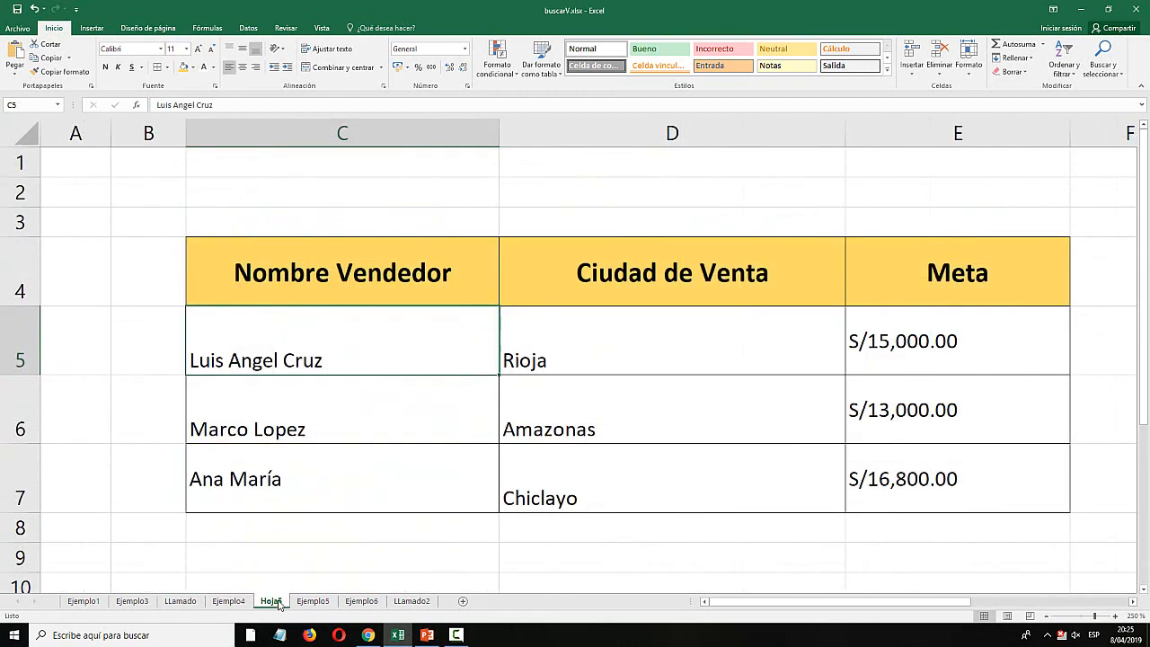
Remove the gold fill from the highlighted rows C8:E8 and C16:E16 of Ejemplo4.
click(229, 601)
drag(192, 288, 440, 288)
click(193, 68)
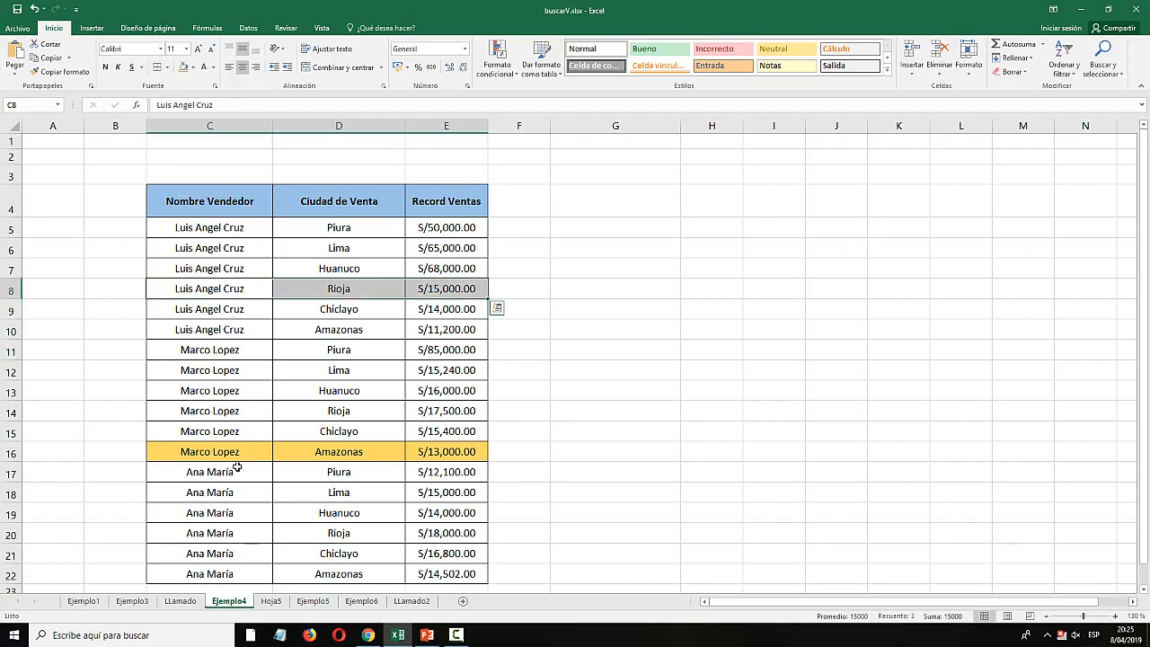
drag(225, 450, 439, 448)
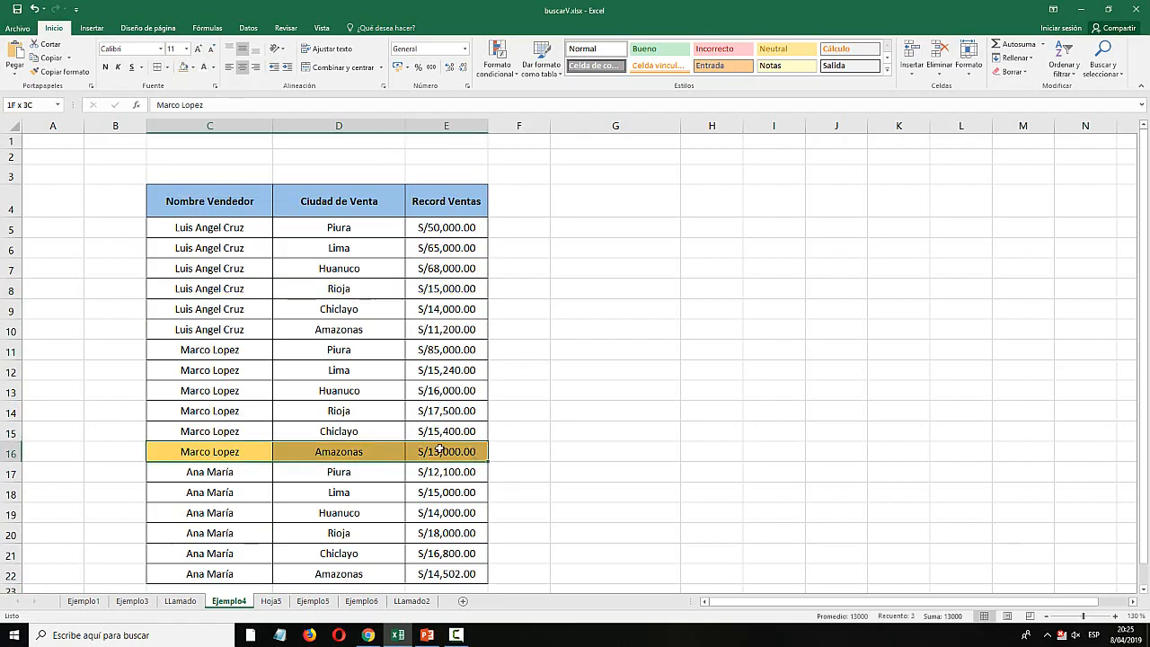
Remove the fill color from the highlighted record in cells C16:E16.
click(214, 67)
click(190, 69)
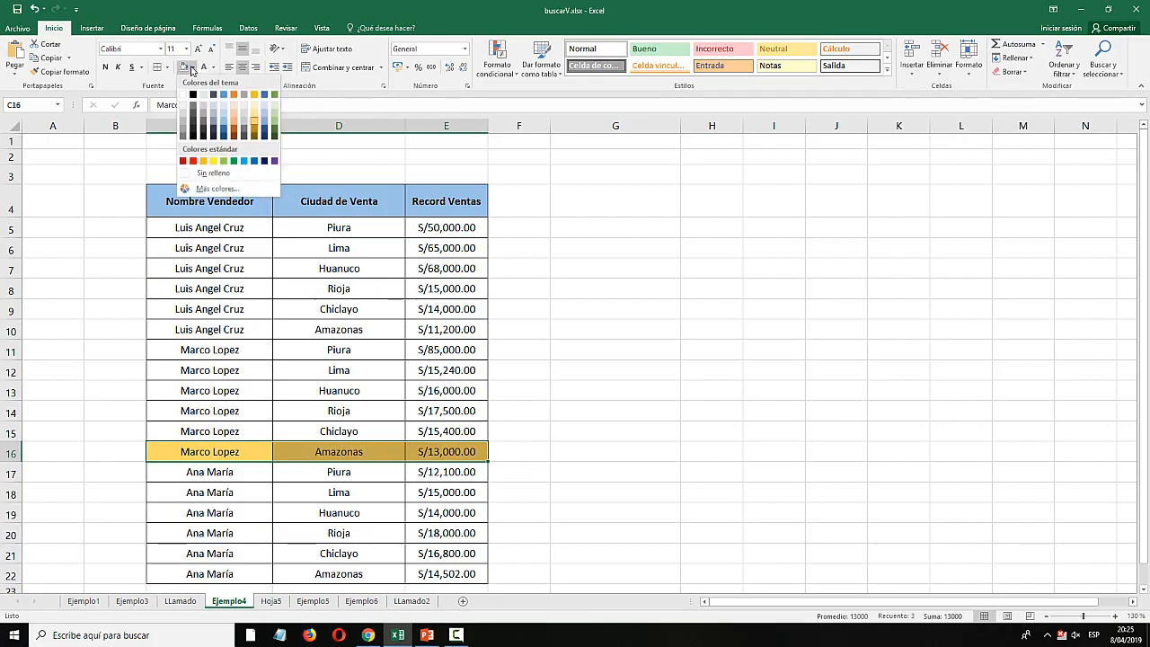
click(201, 173)
click(672, 331)
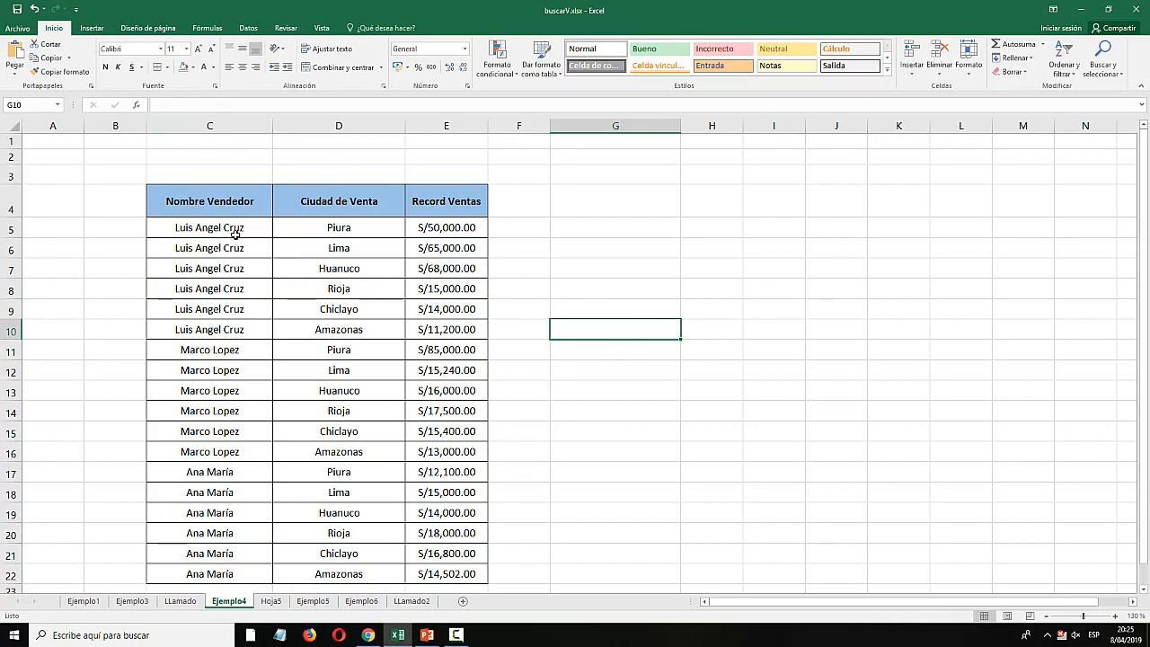
drag(234, 225, 232, 248)
On the Ejemplo5 sheet, enter the label "Nombre vendedor" in cell C7.
click(269, 601)
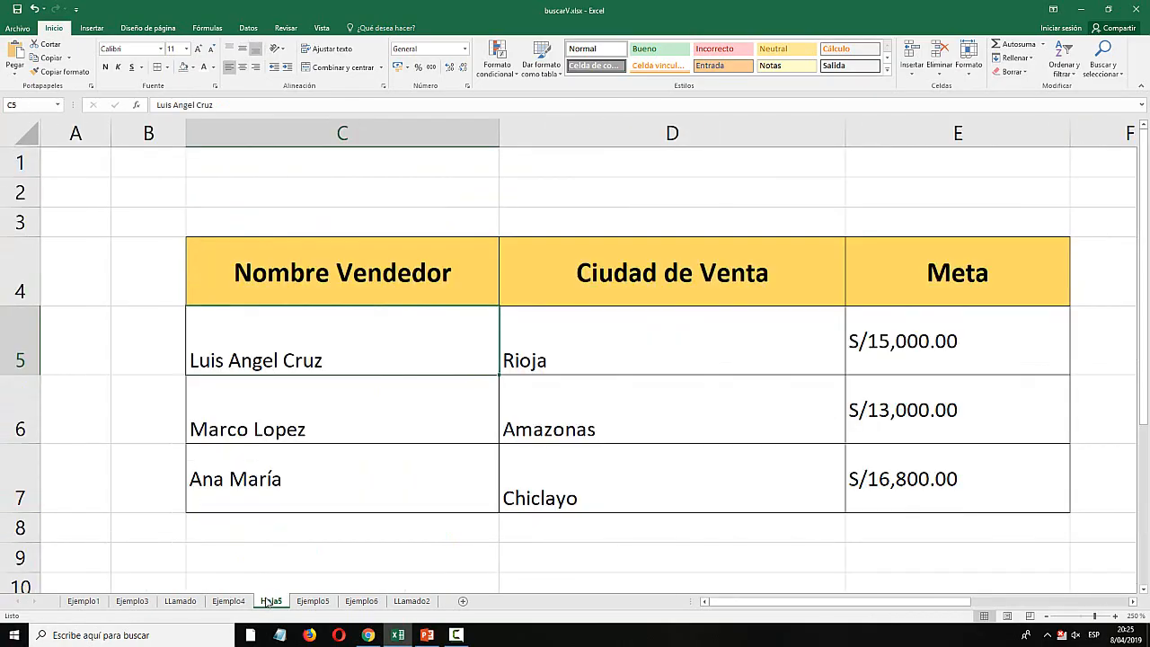
click(311, 601)
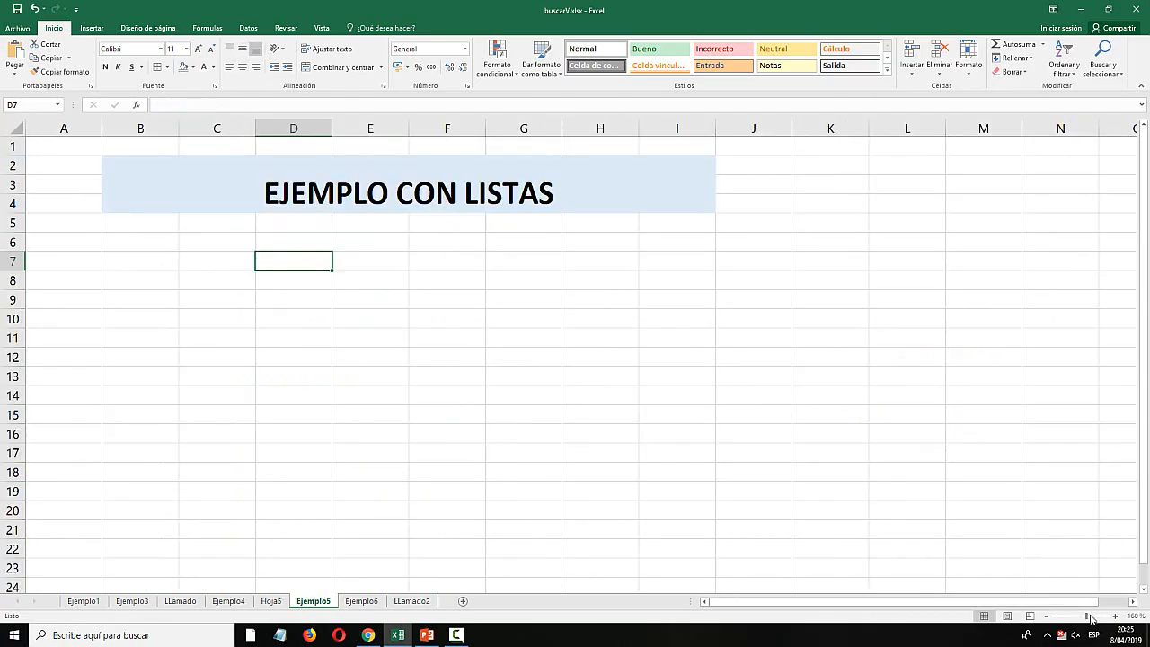
click(1116, 615)
click(1116, 616)
click(1115, 615)
click(1116, 615)
click(1115, 615)
click(1116, 616)
click(1116, 616)
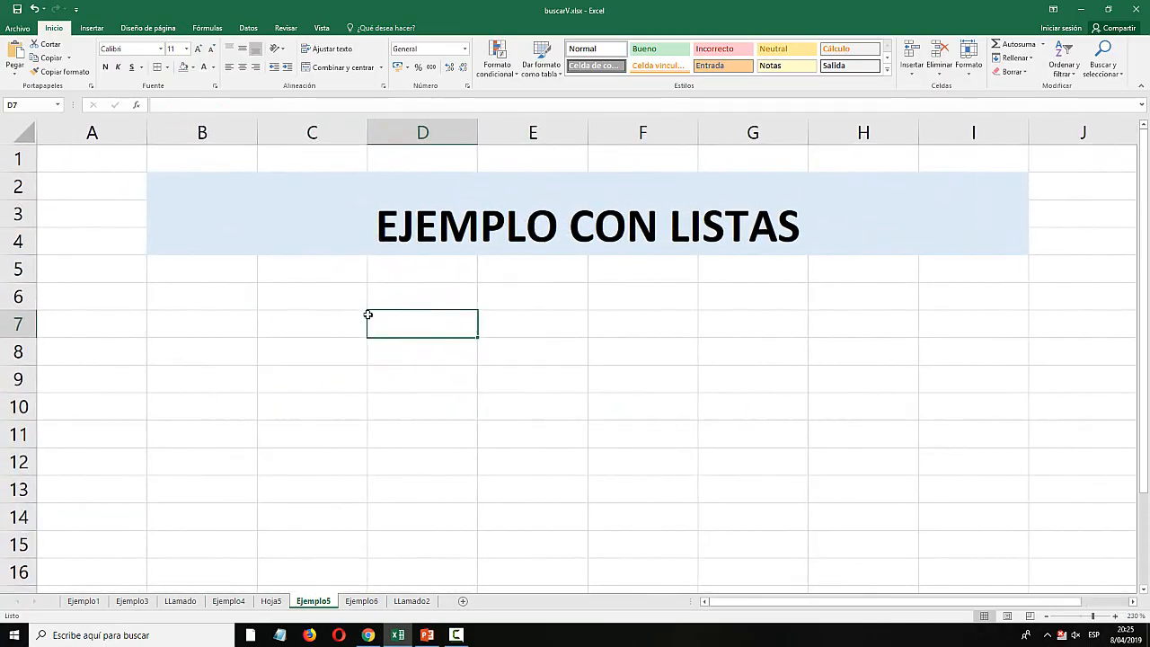
click(320, 322)
text(Nombre vendedor)
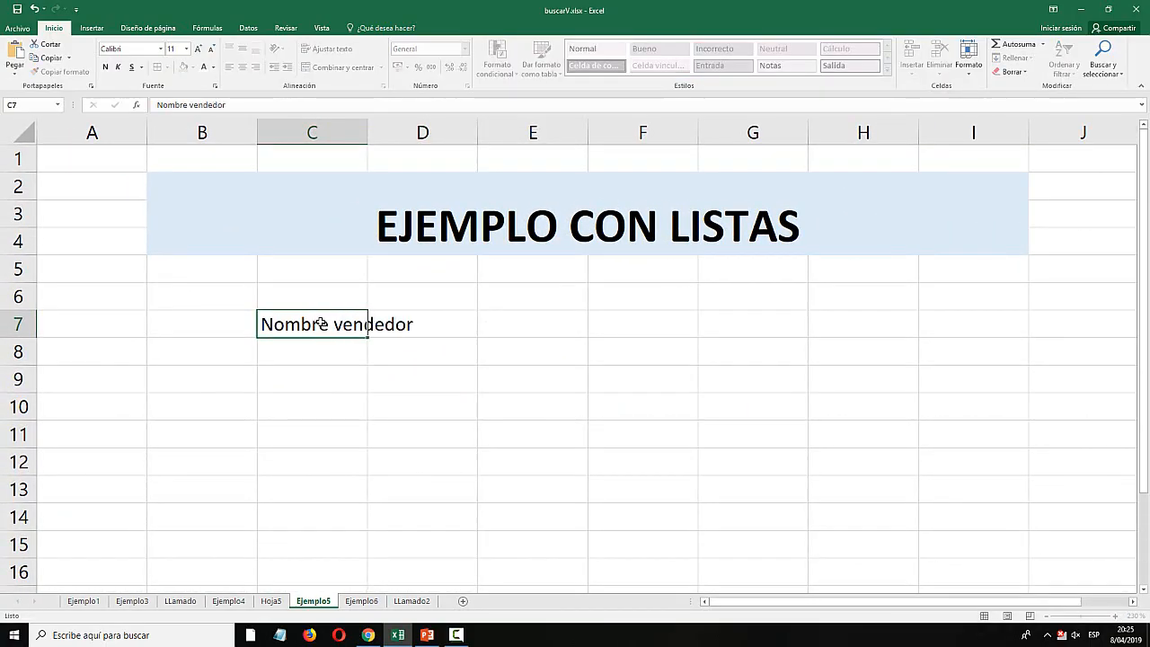
key(Return)
Enter the labels "Ciudad" in C8 and "Resultado" in C9.
text(Ciou)
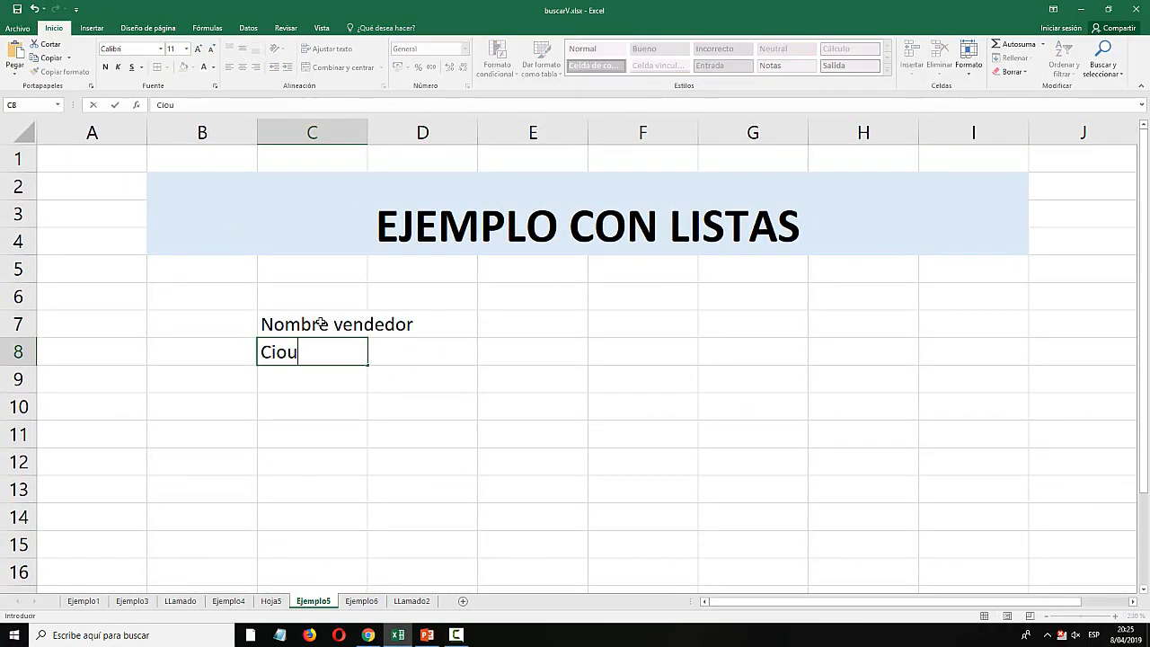
key(BackSpace)
text(udad)
key(Return)
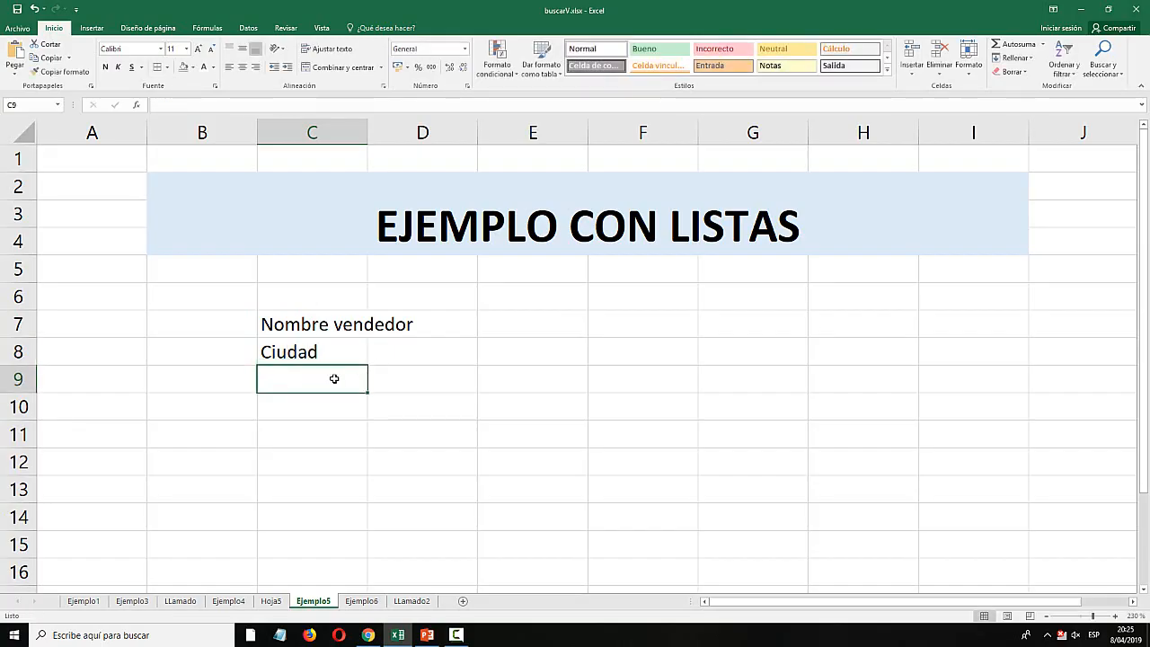
text(Resultado)
key(Return)
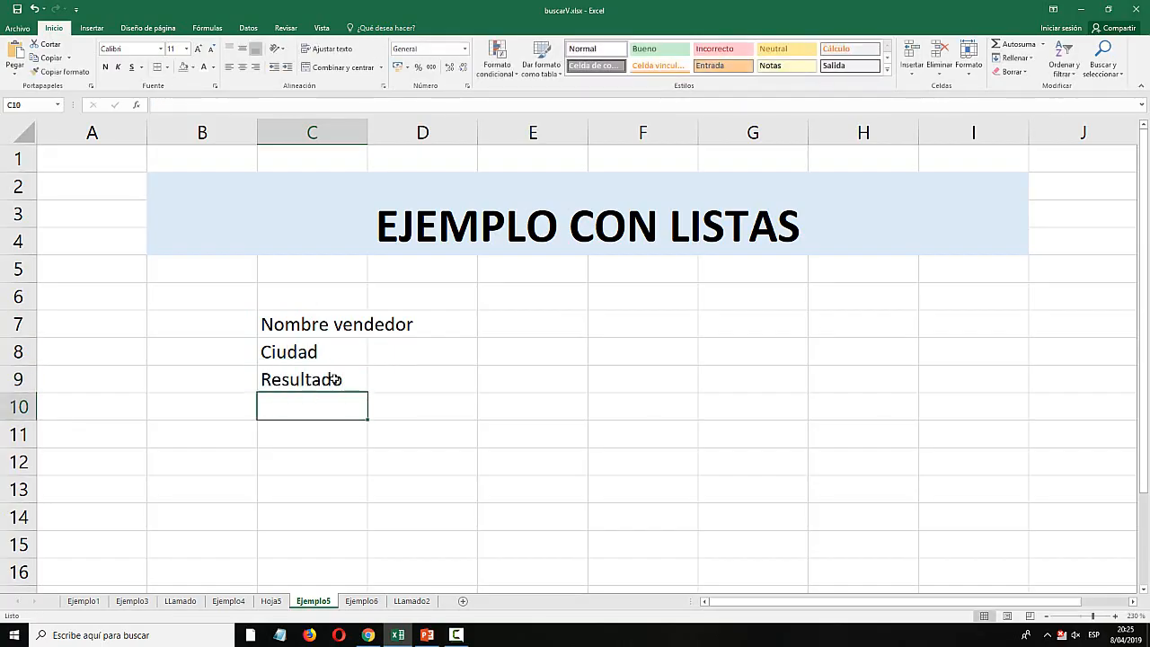
Widen column C to fit its labels and add a colon after each label in C7:C9.
drag(367, 133, 440, 149)
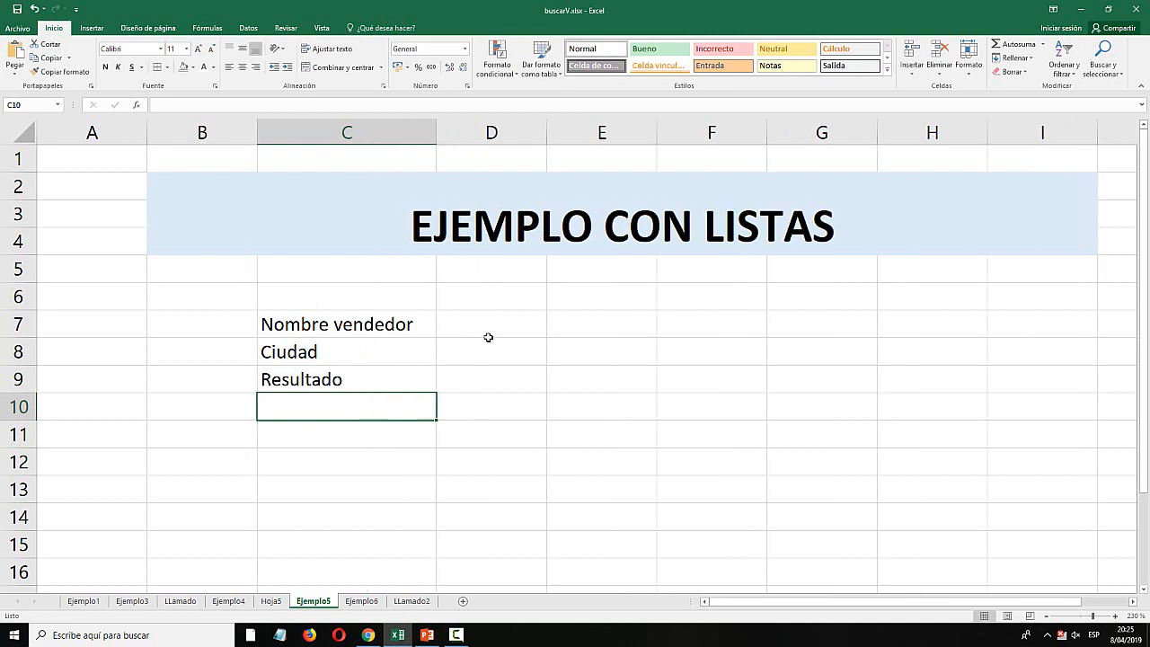
double_click(412, 326)
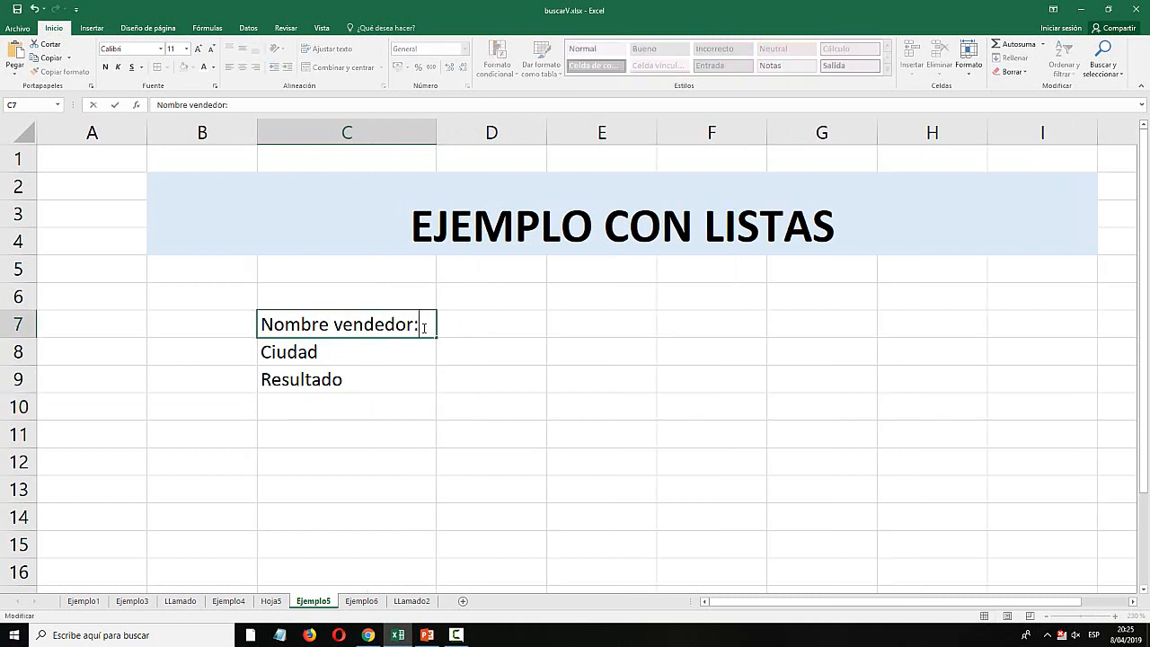
text(:)
click(358, 347)
double_click(358, 347)
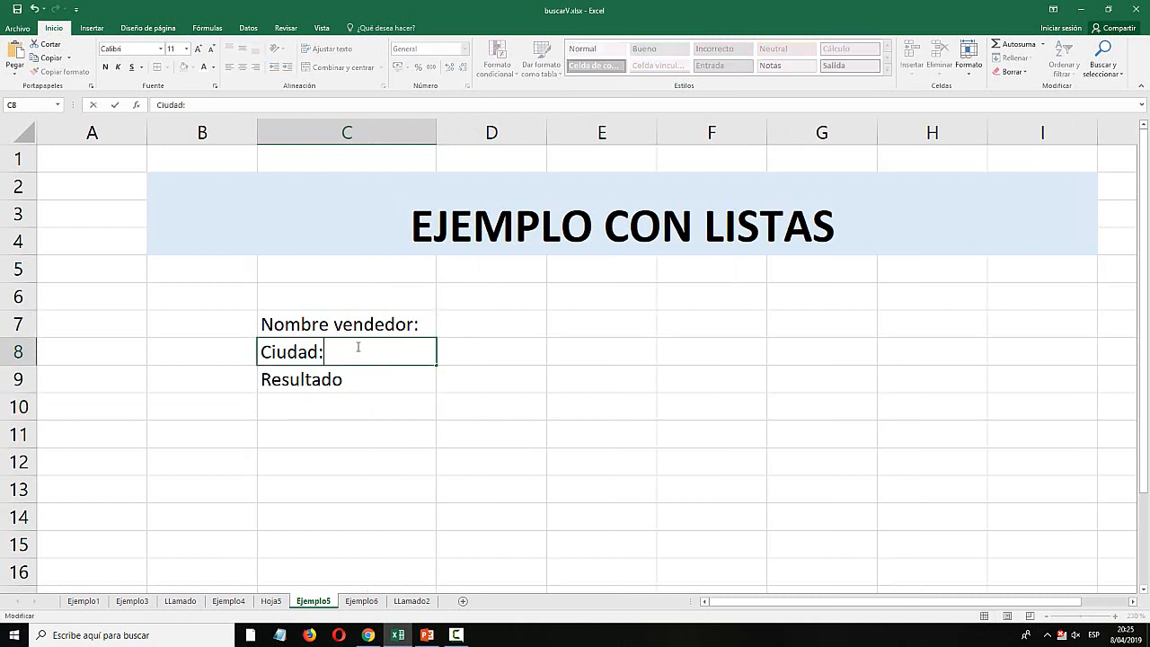
click(367, 380)
double_click(368, 381)
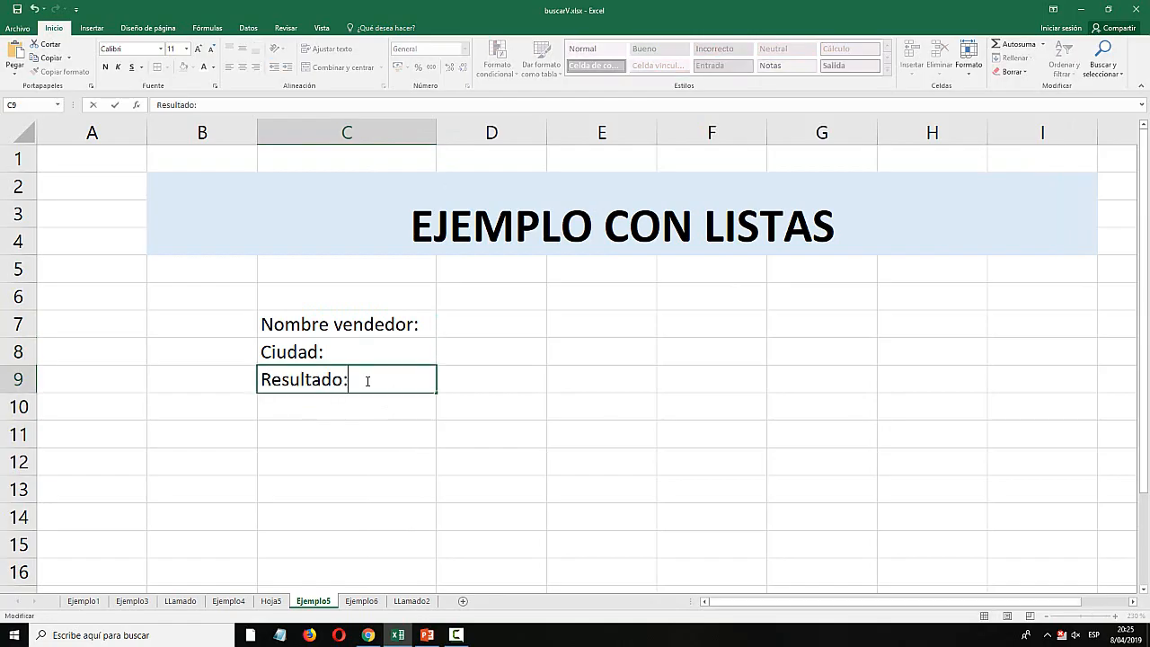
Open data validation for cell D7 and set its allowed type to Lista.
click(495, 329)
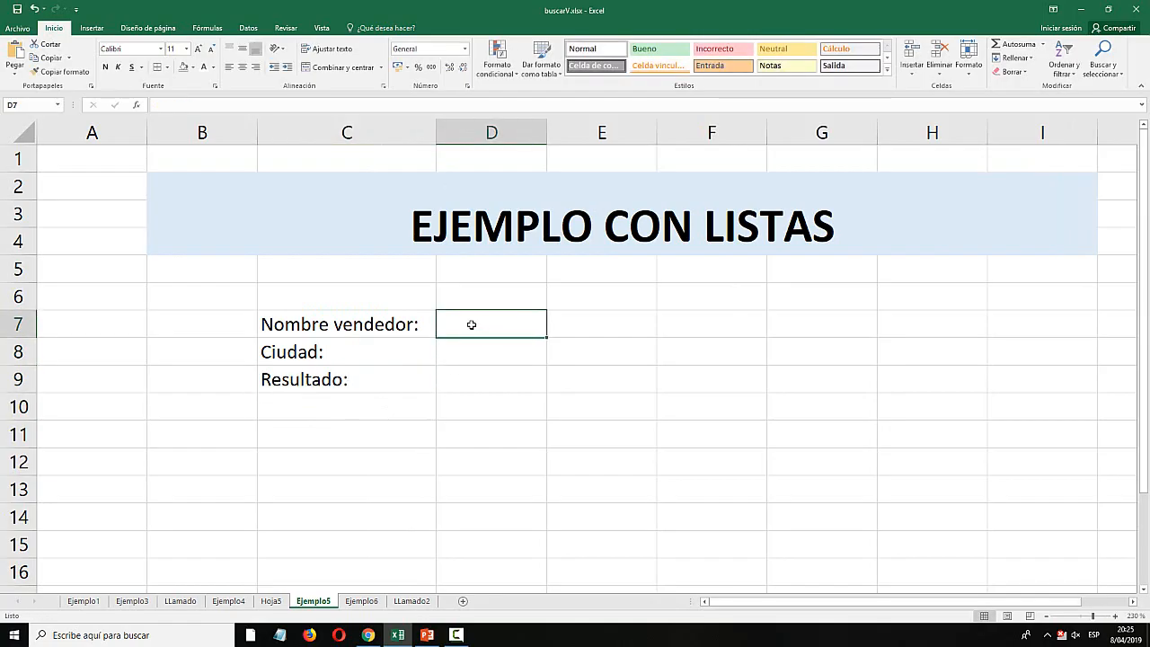
click(95, 30)
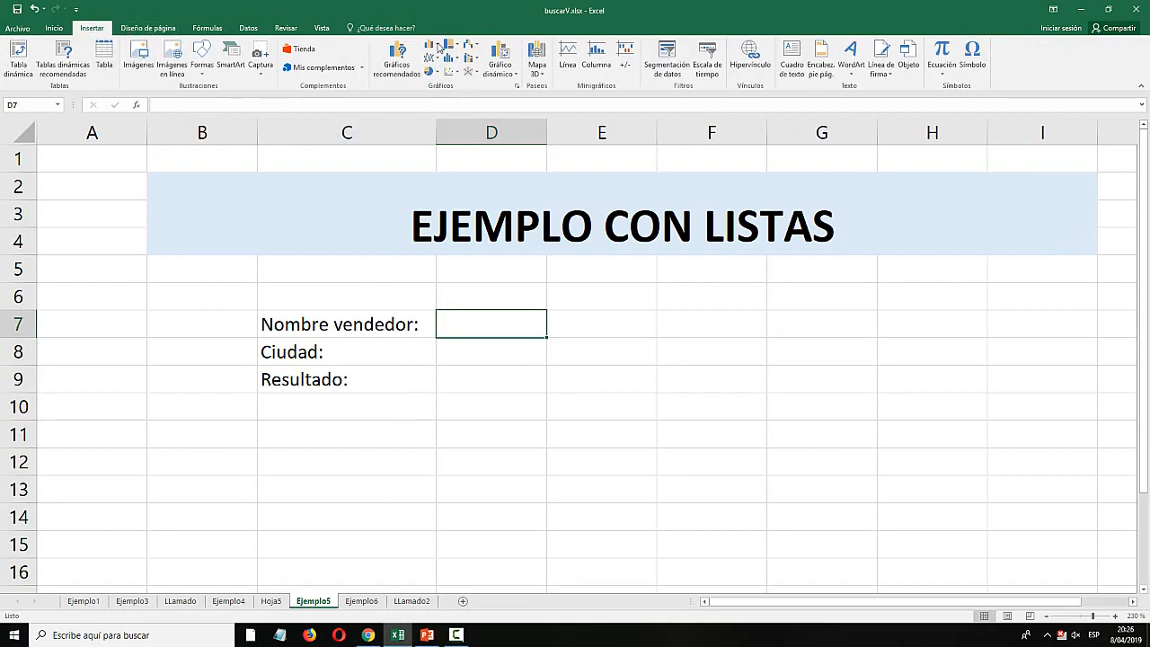
click(248, 29)
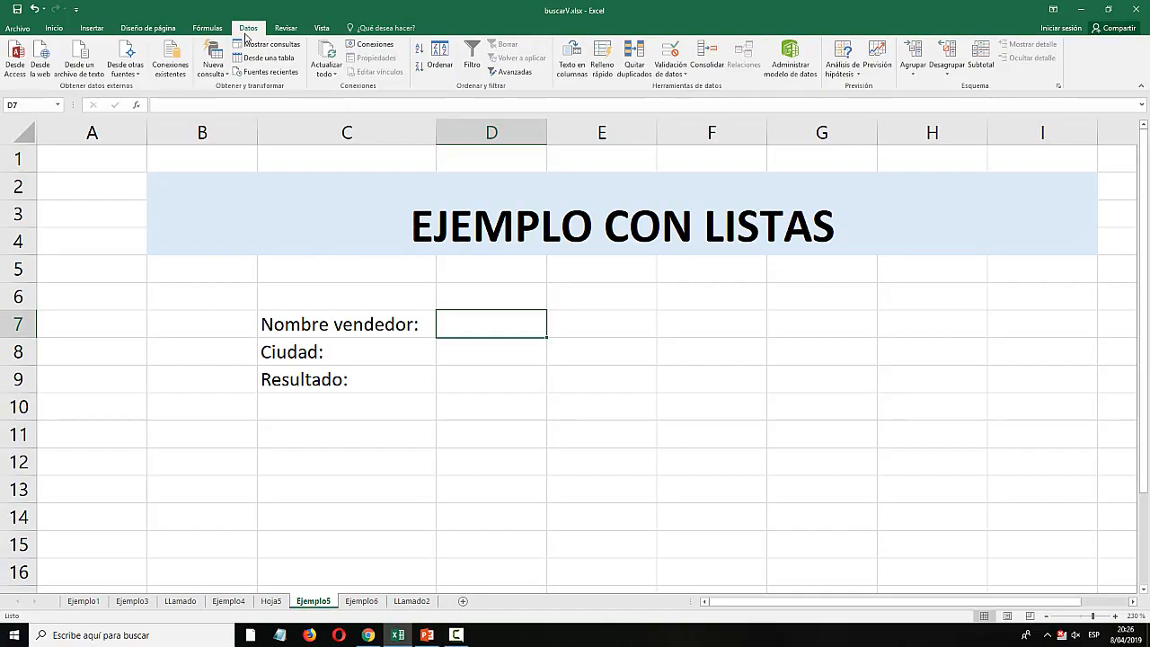
key(super)
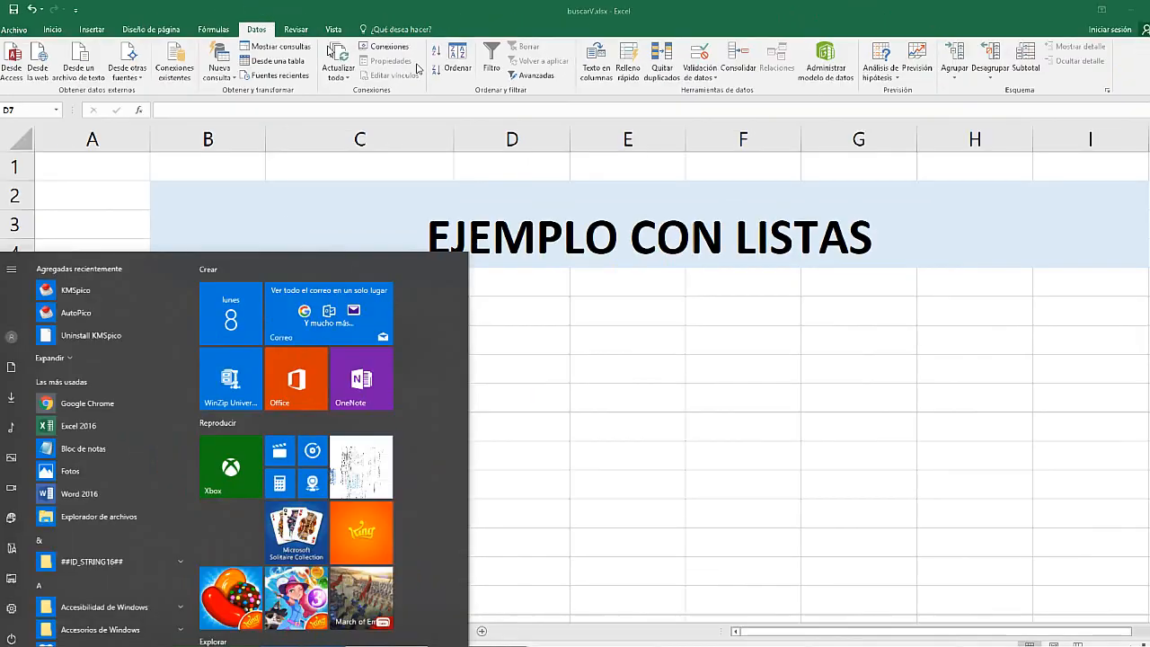
click(697, 54)
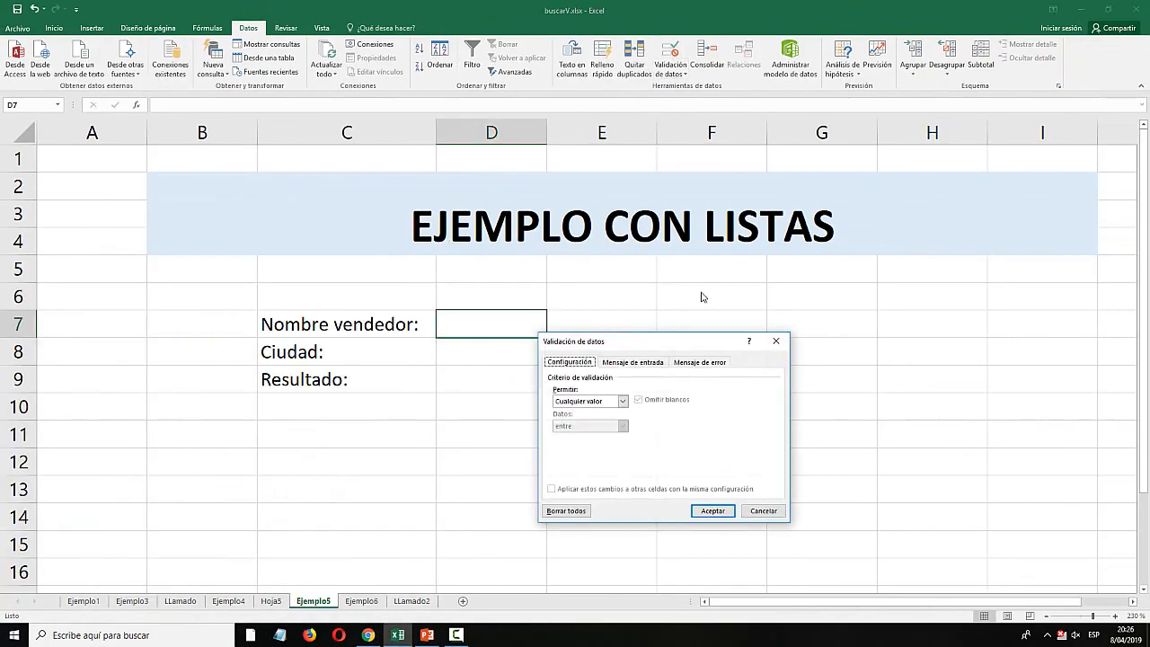
click(623, 402)
click(567, 436)
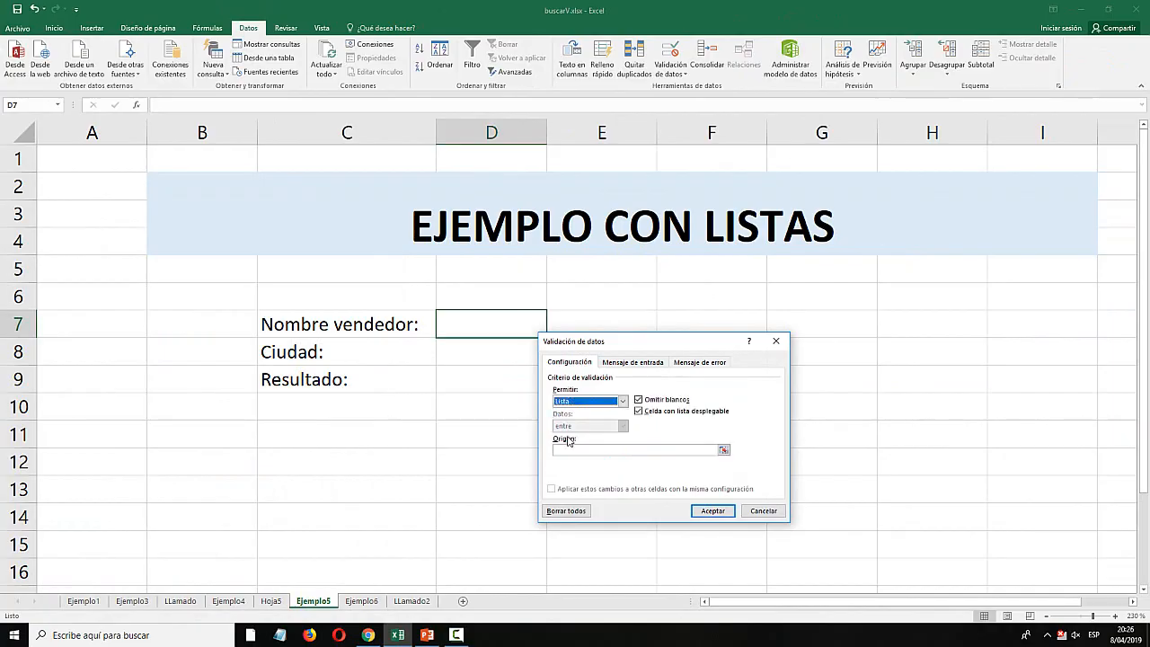
Use the seller names in Ejemplo4!$C$5:$C$22 as the source of D7's validation list and apply it.
click(723, 450)
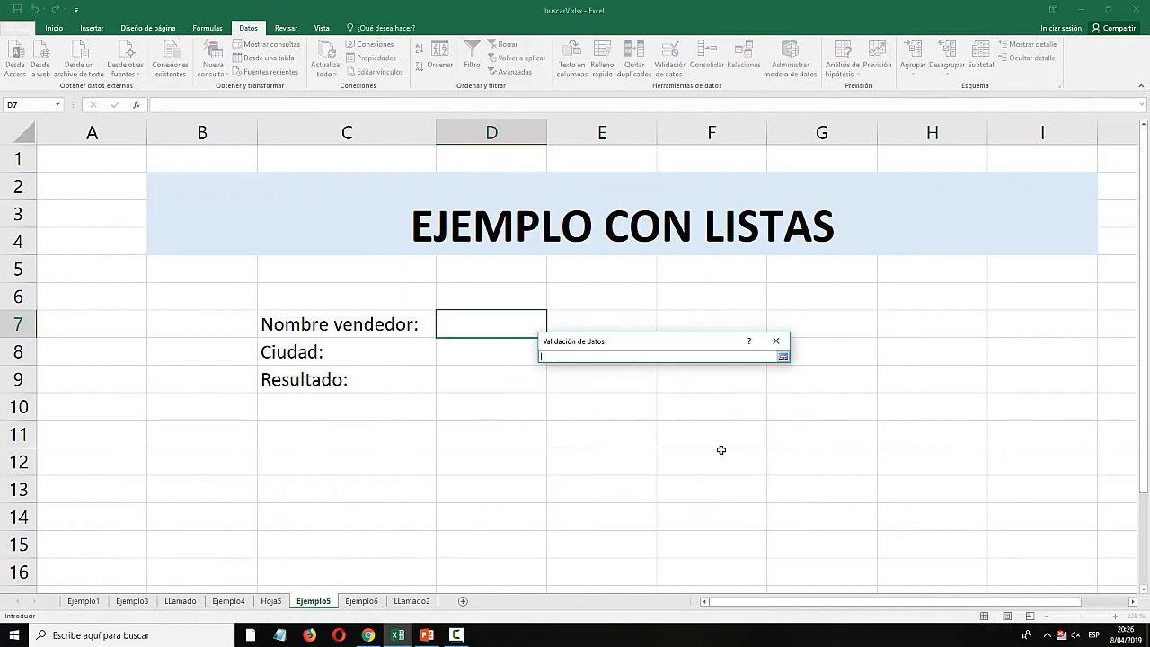
click(271, 601)
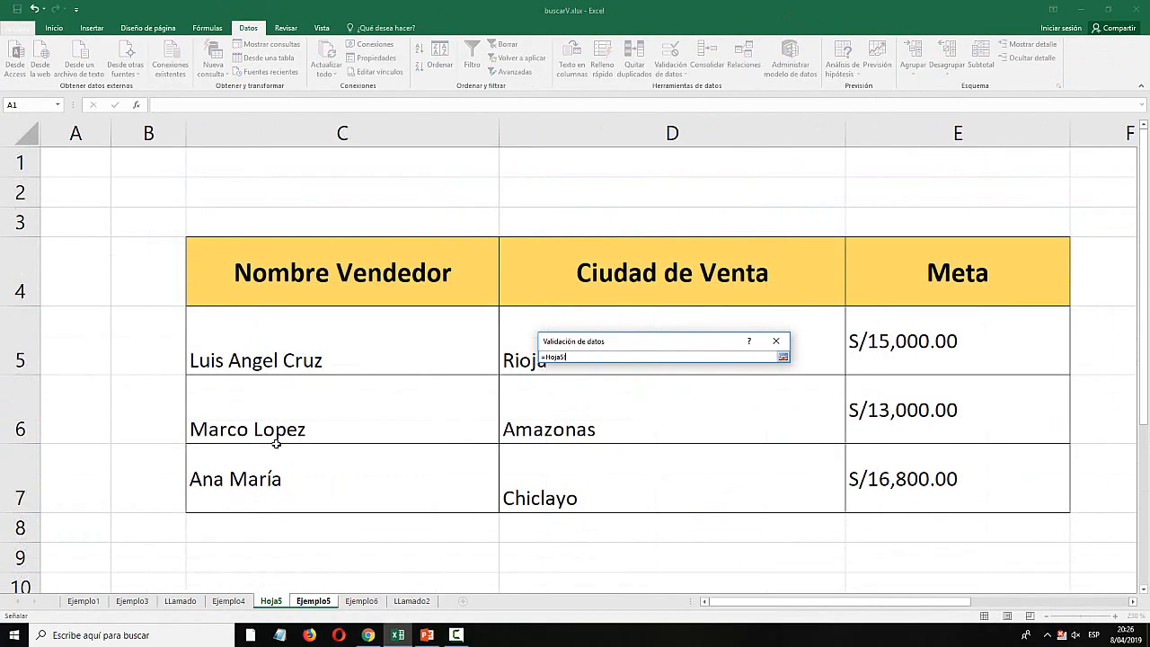
click(229, 601)
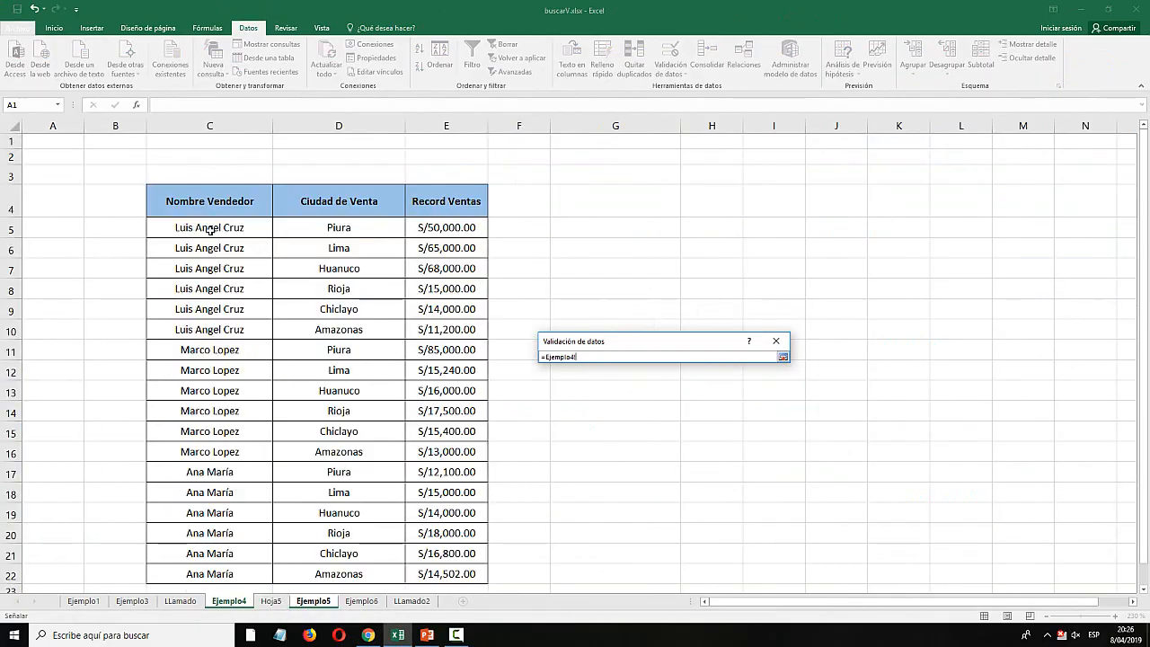
drag(210, 229, 217, 448)
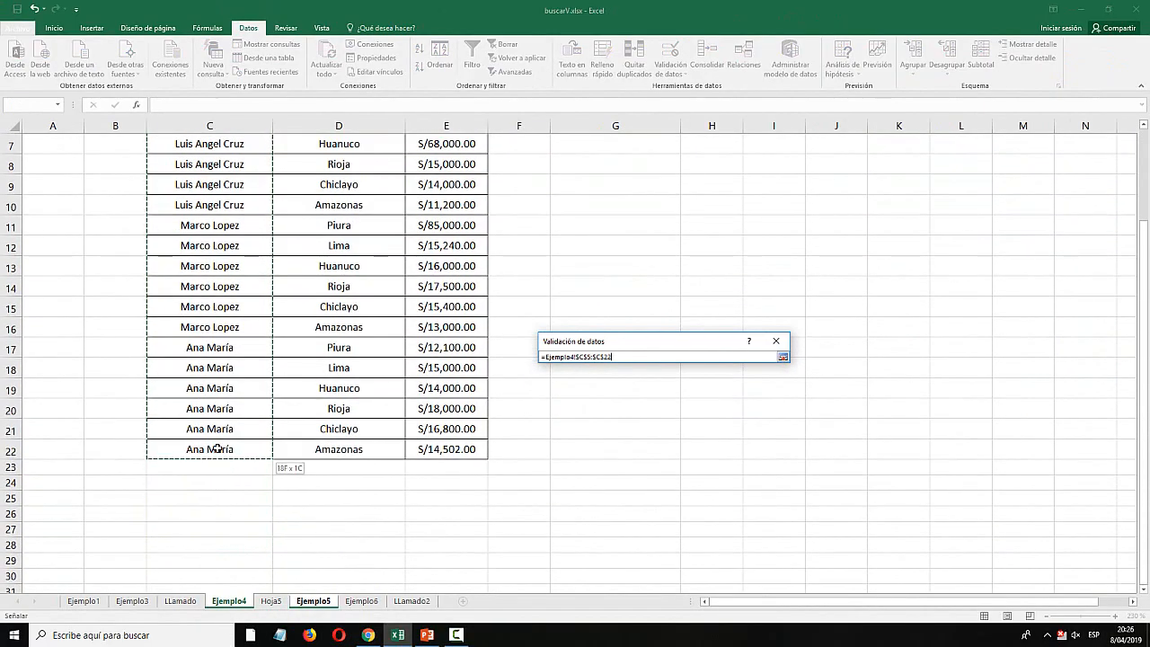
click(782, 356)
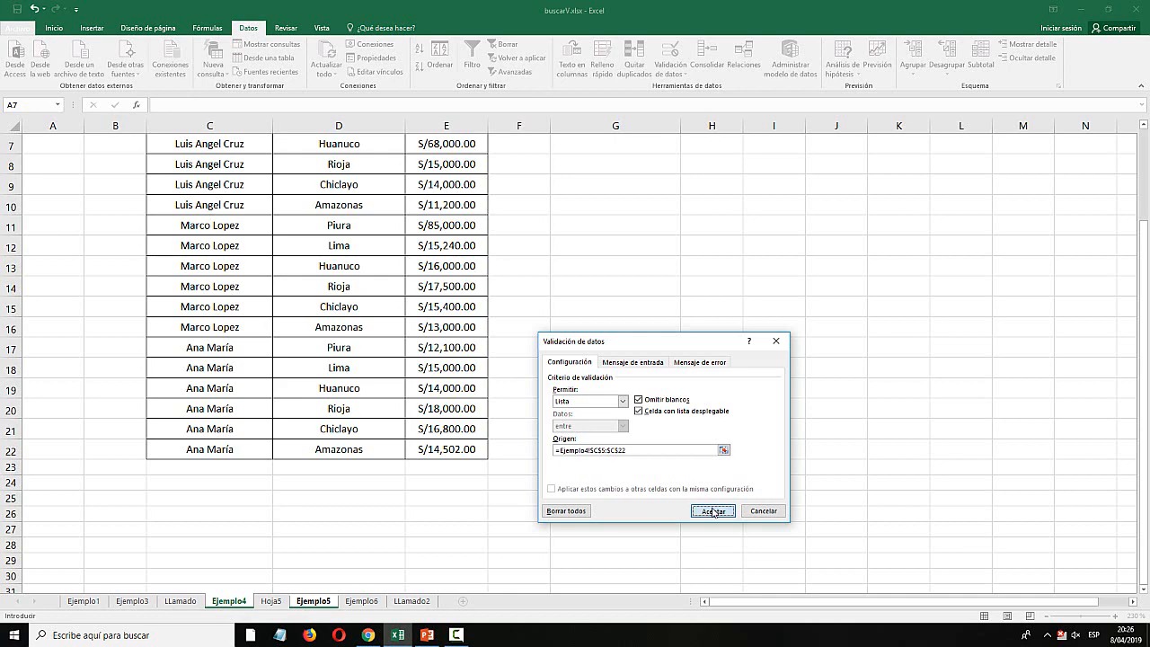
click(713, 511)
Examine the seller names offered in D7's drop-down list for repeated entries.
click(551, 332)
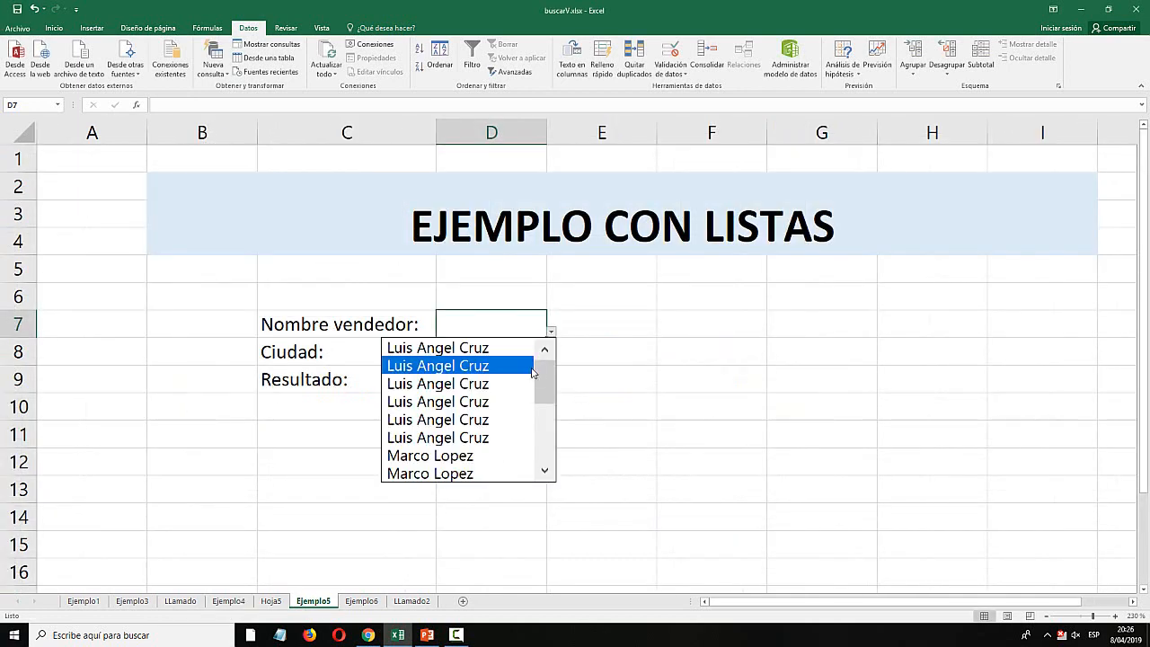
mouse_move(543, 382)
mouse_down()
mouse_move(550, 442)
mouse_move(534, 362)
mouse_move(545, 458)
mouse_move(536, 366)
mouse_up()
click(639, 371)
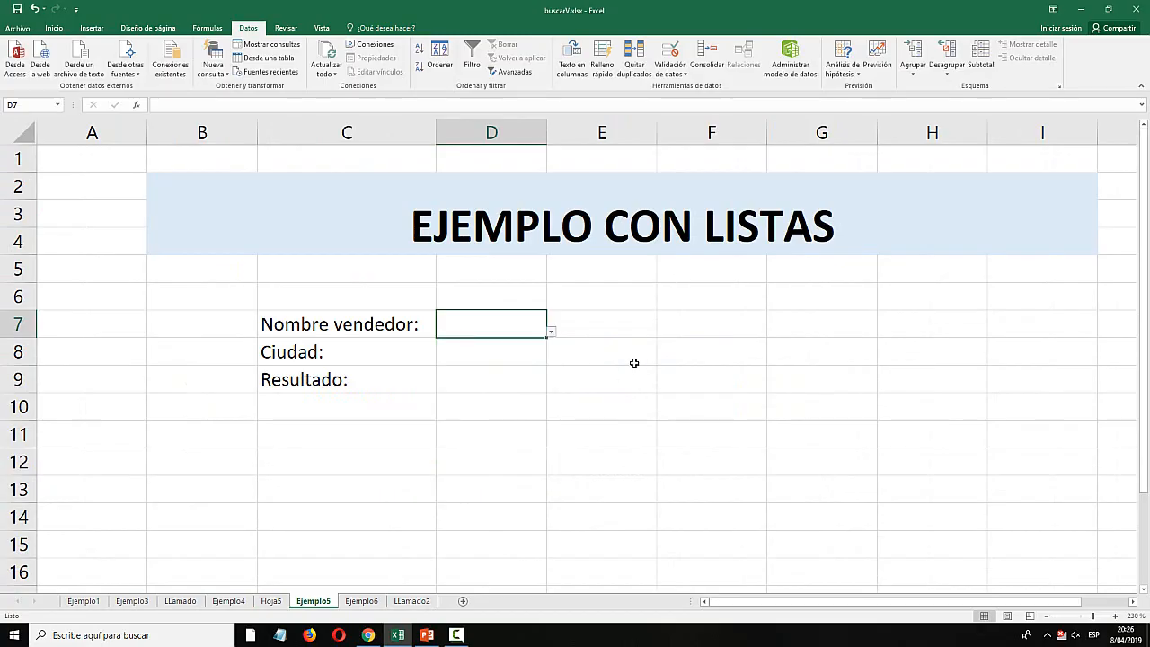
Remove the list restriction from D7 by setting its validation to Cualquier valor.
click(671, 70)
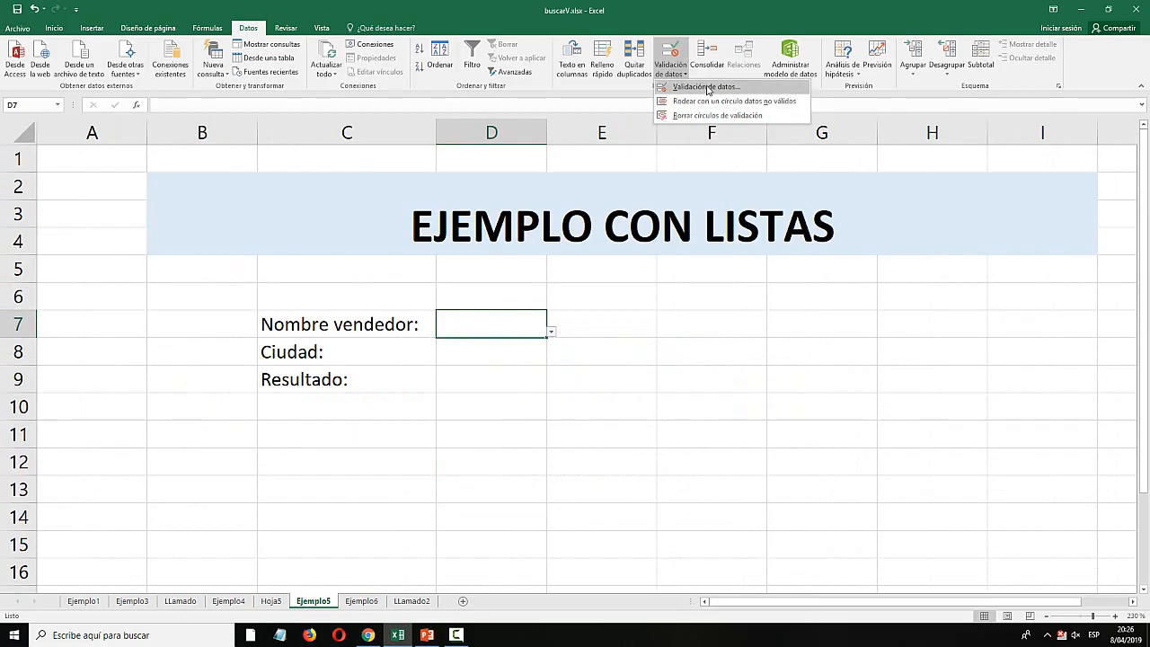
click(707, 86)
click(623, 404)
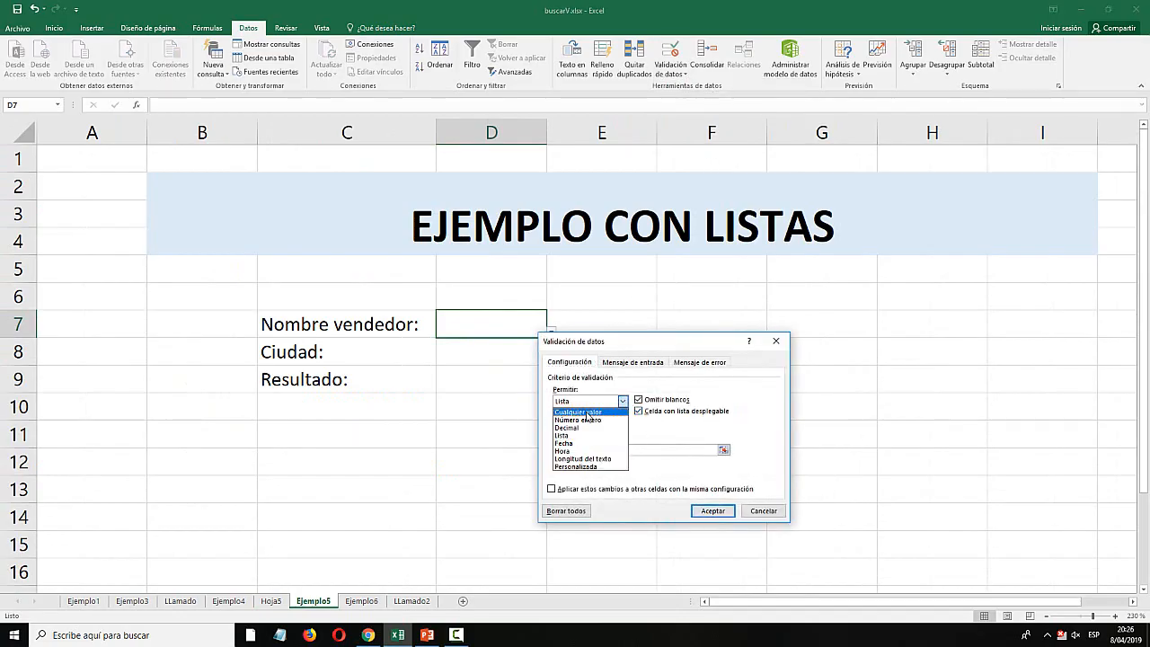
click(589, 415)
click(713, 511)
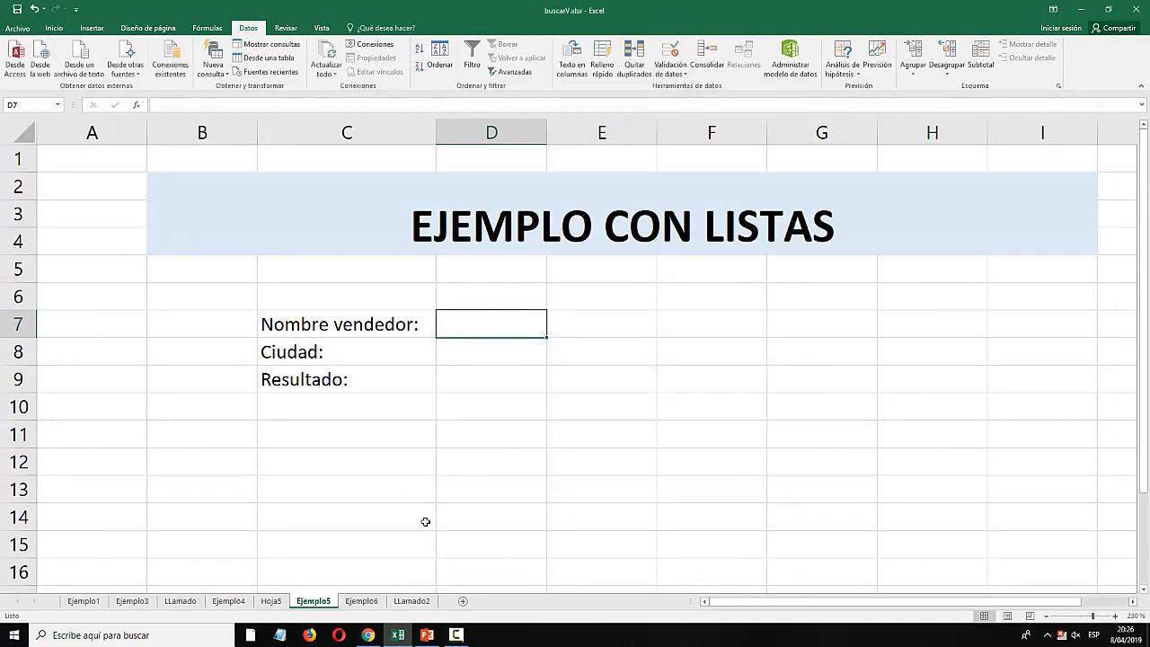
Compare the seller tables on the Hoja5 and Ejemplo4 sheets.
click(270, 601)
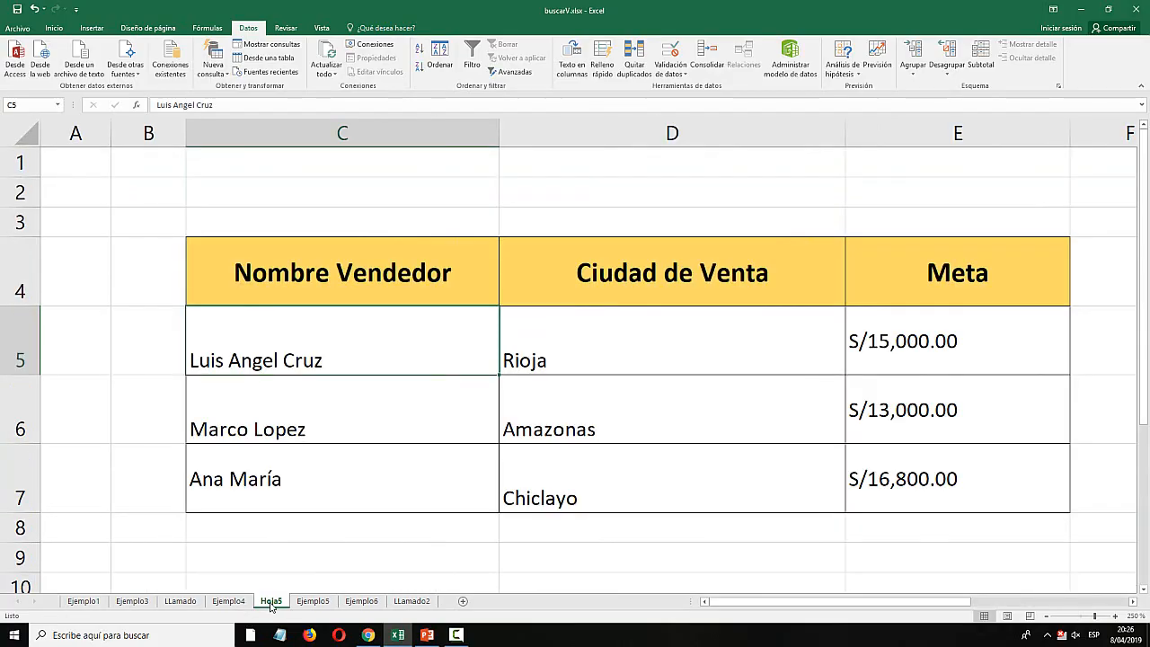
click(230, 601)
scroll(377, 355, up, 2)
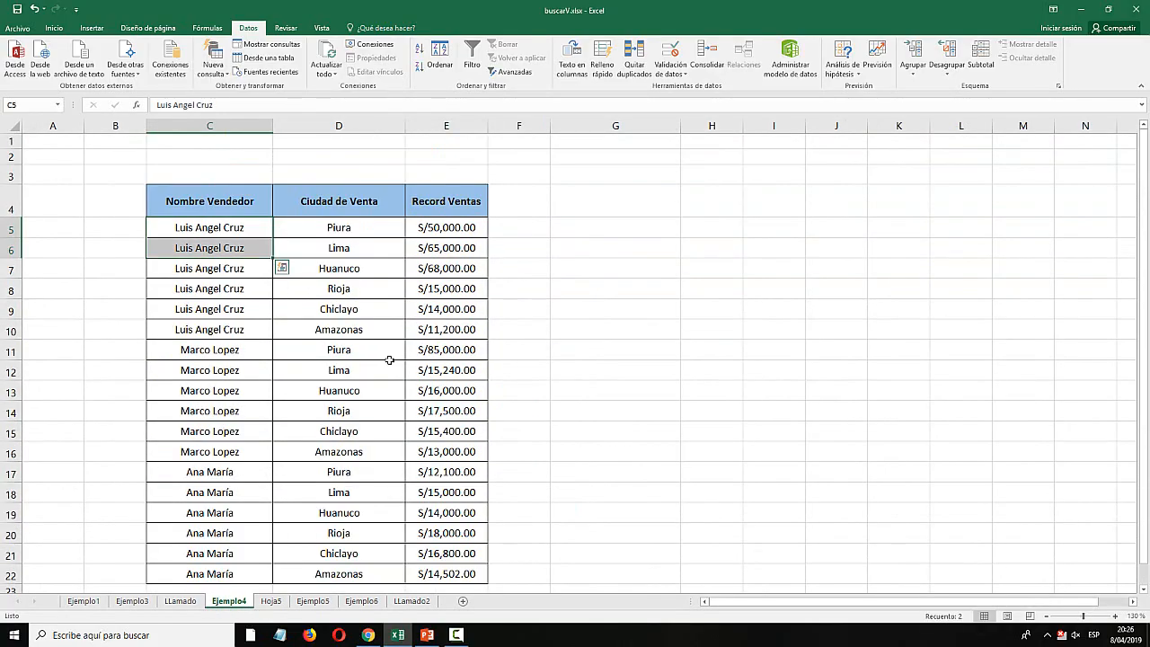
click(273, 602)
click(235, 602)
click(245, 349)
click(247, 428)
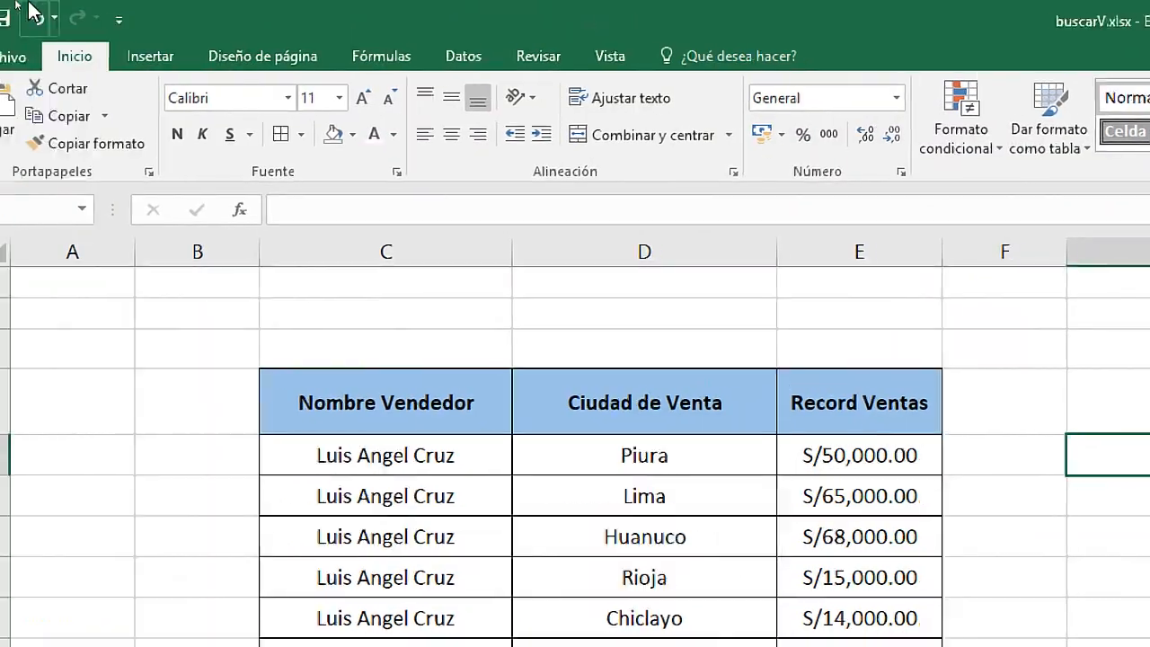
Create a pivot table at Ejemplo4!$G$5 on the existing sheet from the seller name range Ejemplo4!$C$4:$C$22.
click(91, 31)
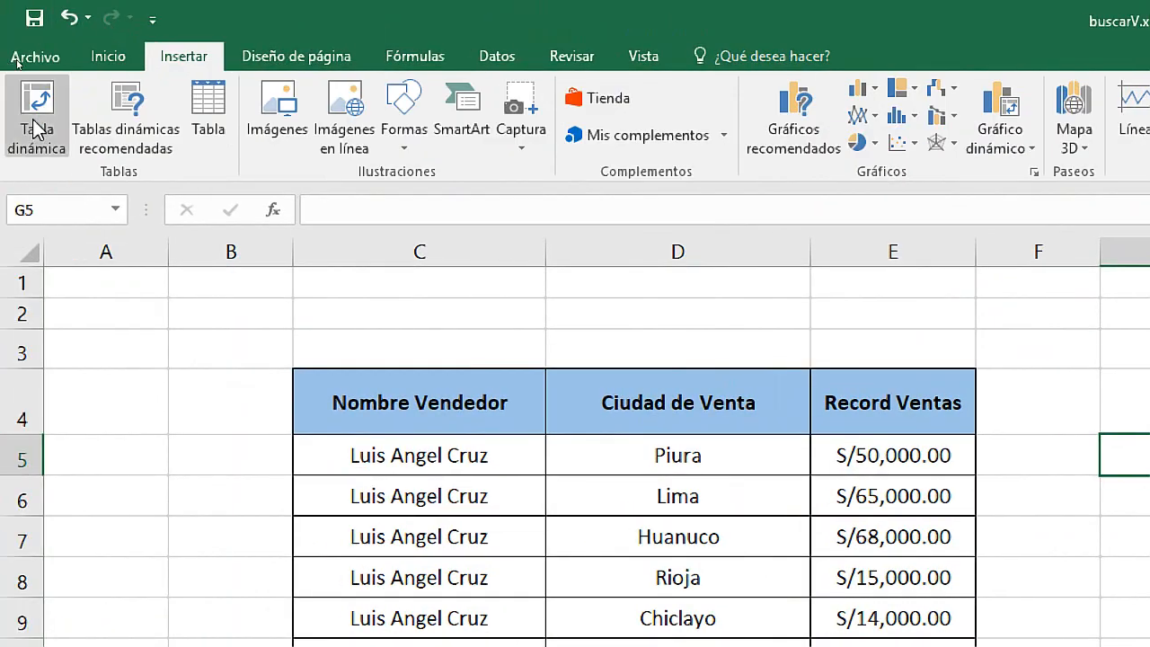
click(36, 126)
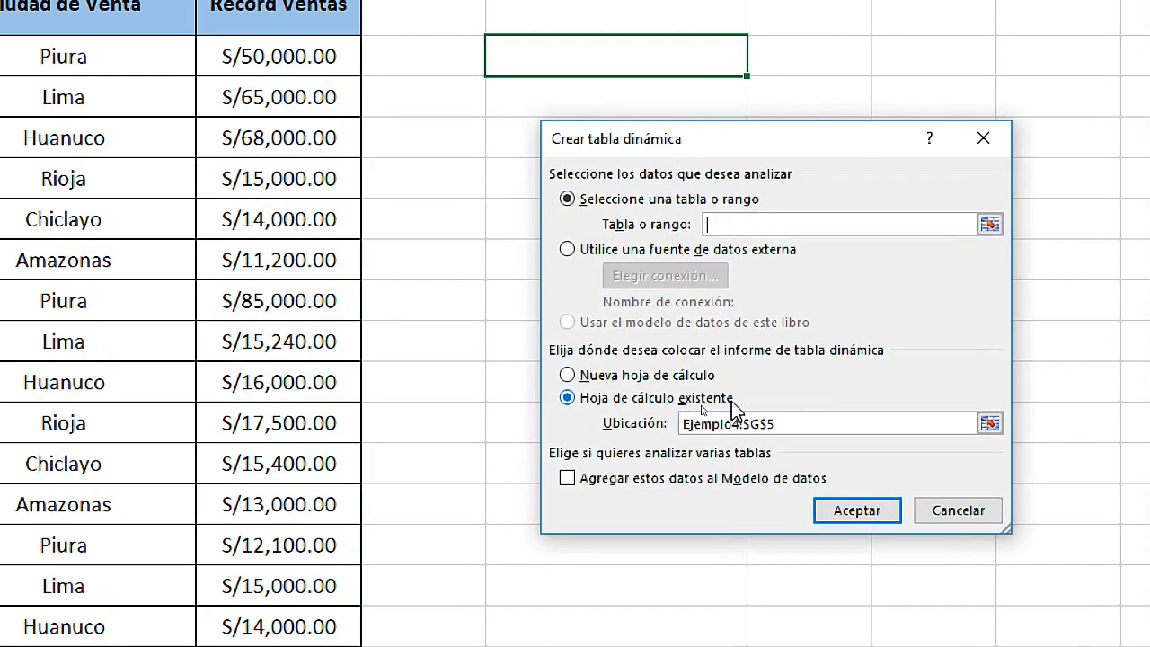
click(990, 424)
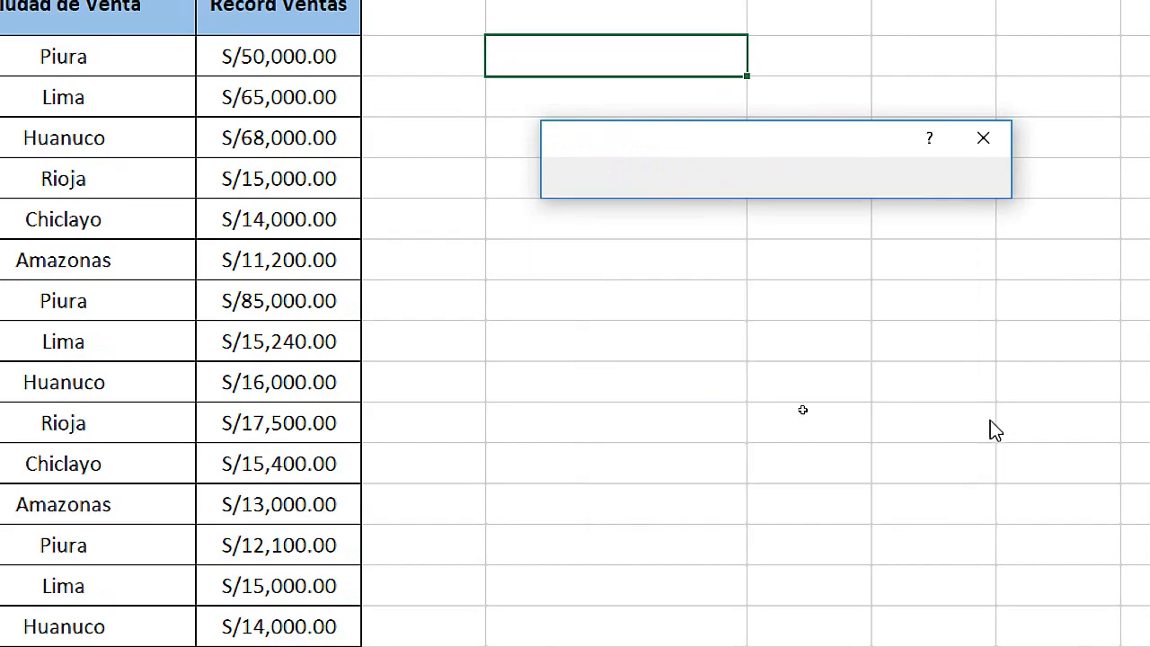
click(614, 56)
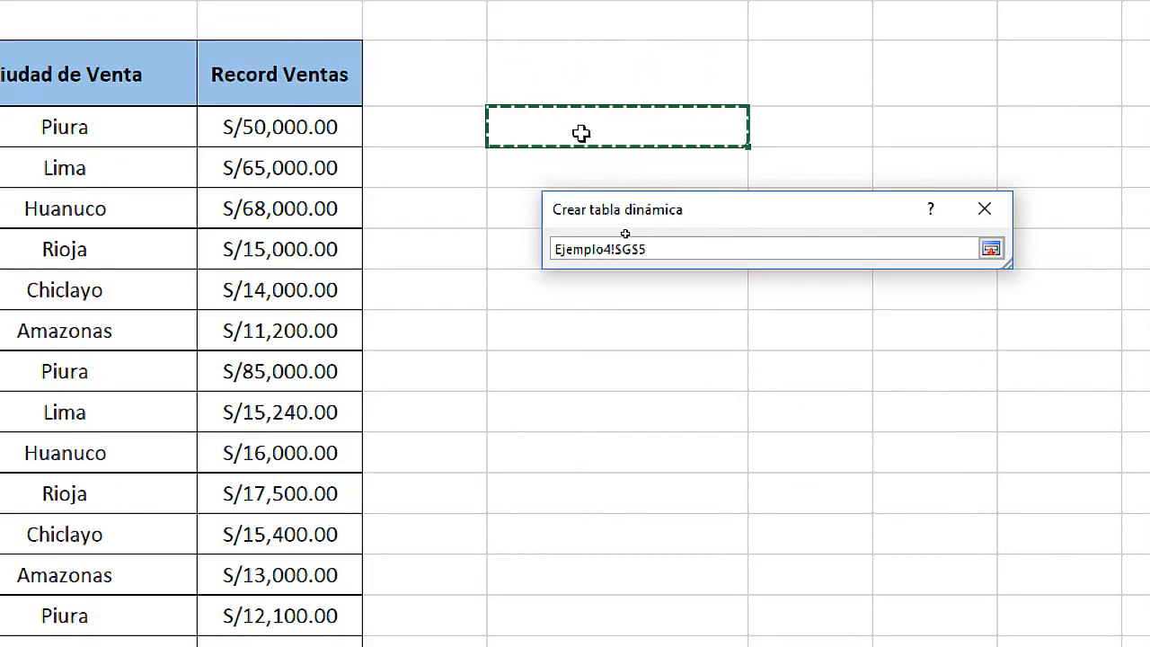
click(990, 249)
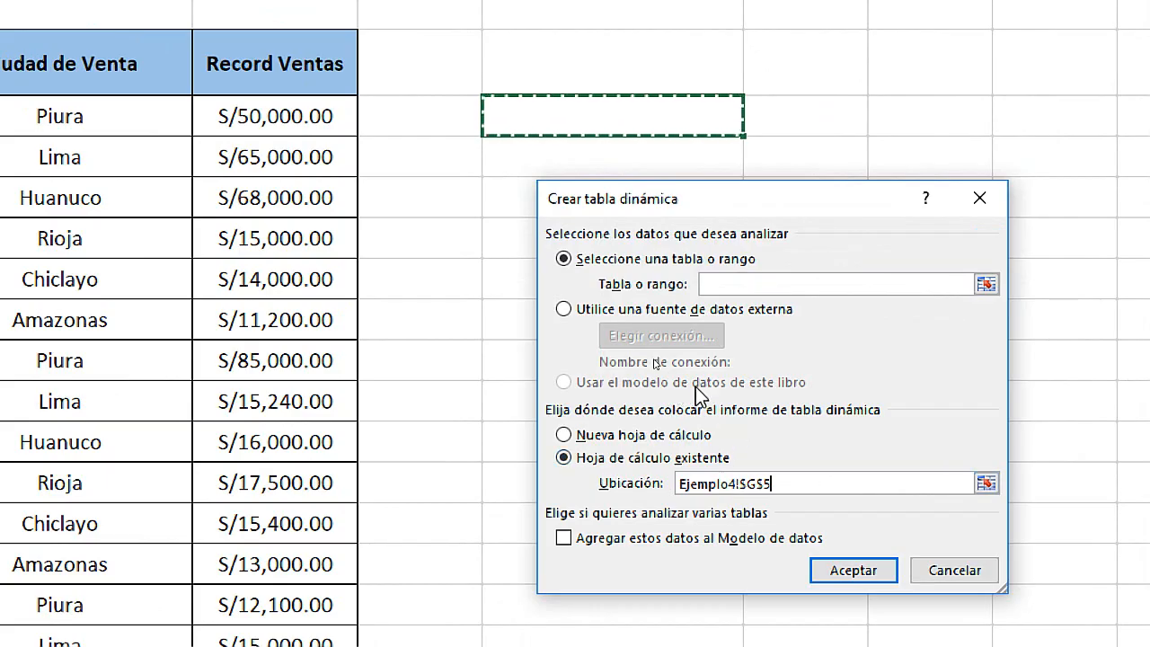
click(990, 285)
drag(372, 100, 394, 25)
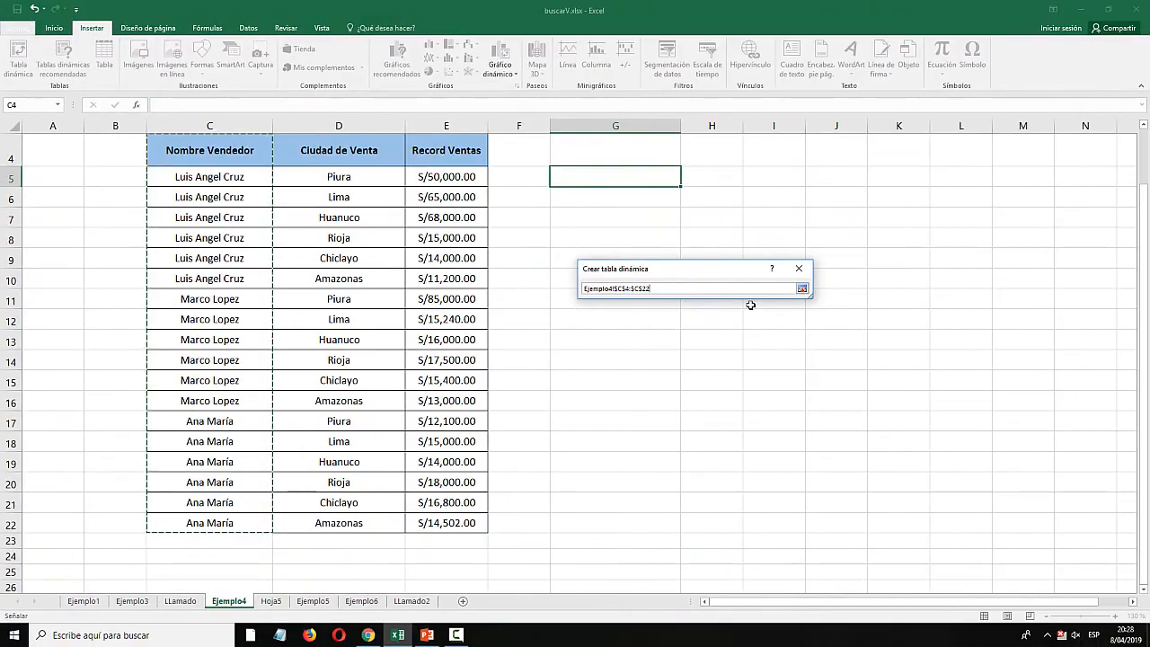
click(802, 289)
click(736, 452)
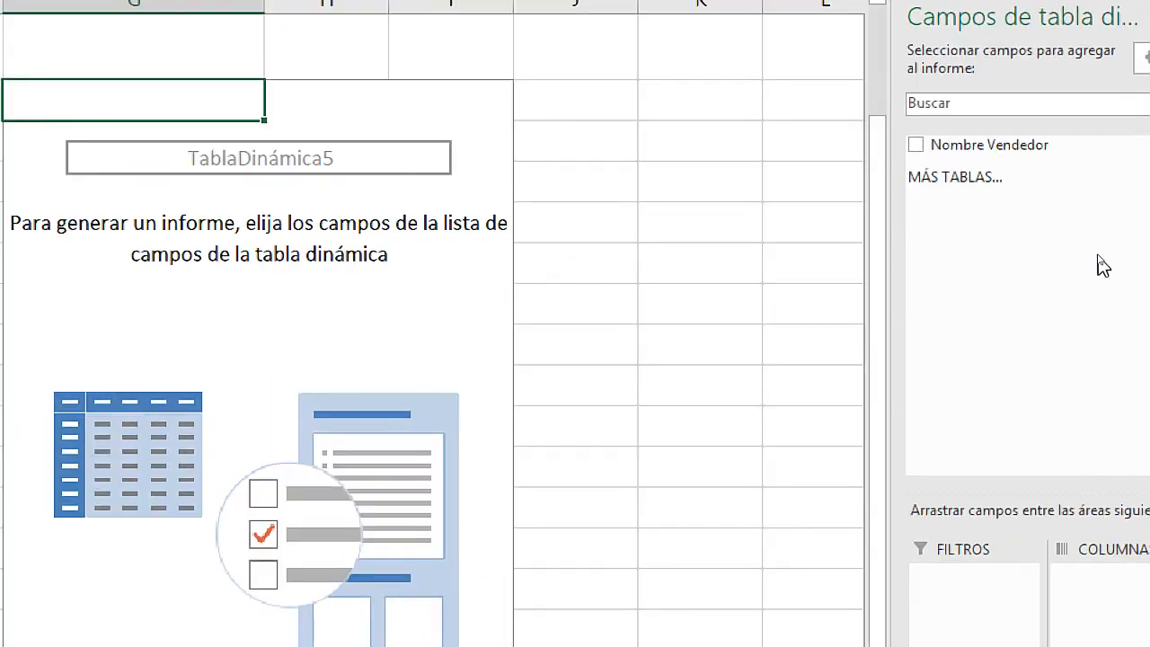
Add the Nombre Vendedor field to the pivot table's rows.
drag(1050, 199, 1074, 246)
drag(1006, 153, 974, 548)
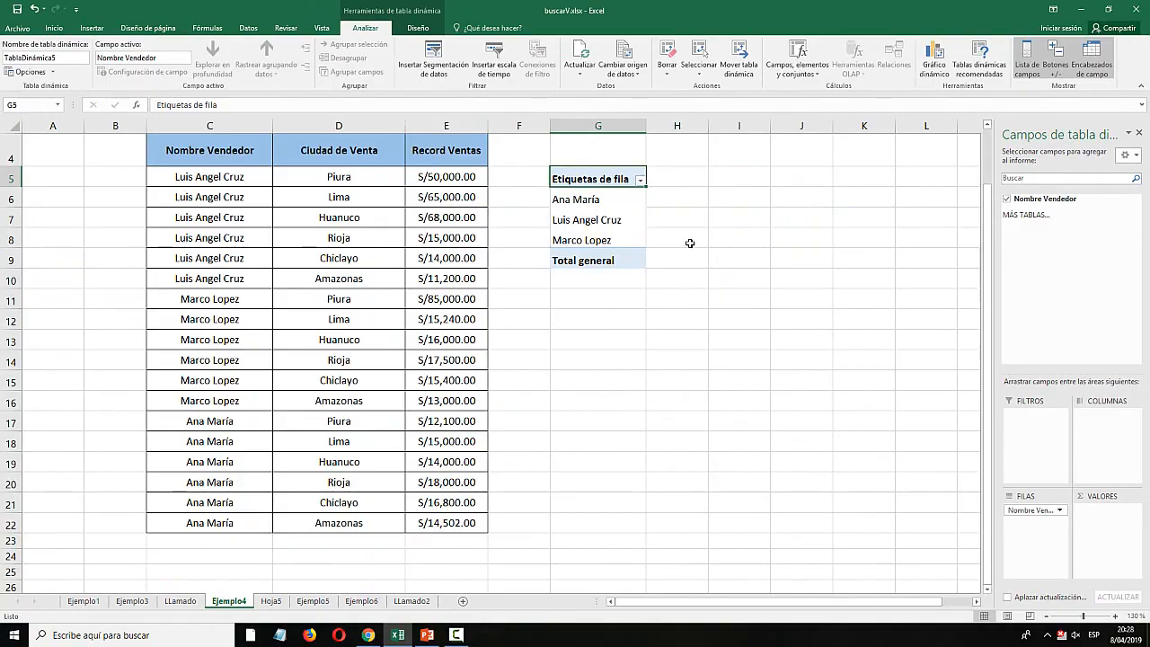
click(712, 230)
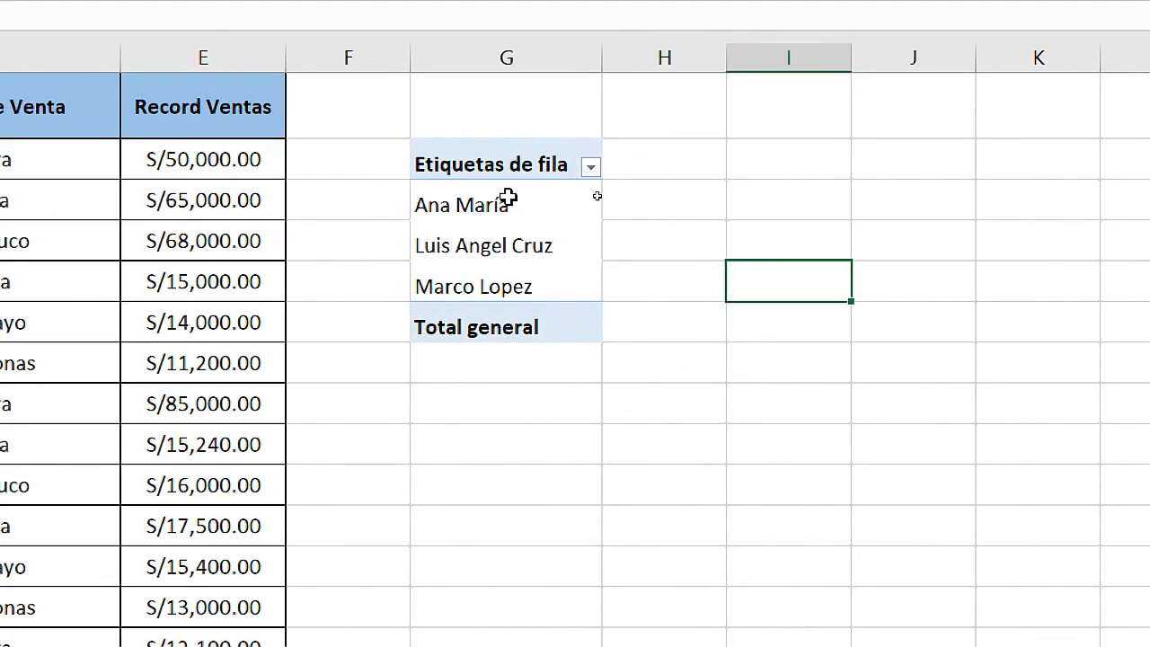
Examine the seller names in the pivot table in column G for repeated entries.
click(595, 199)
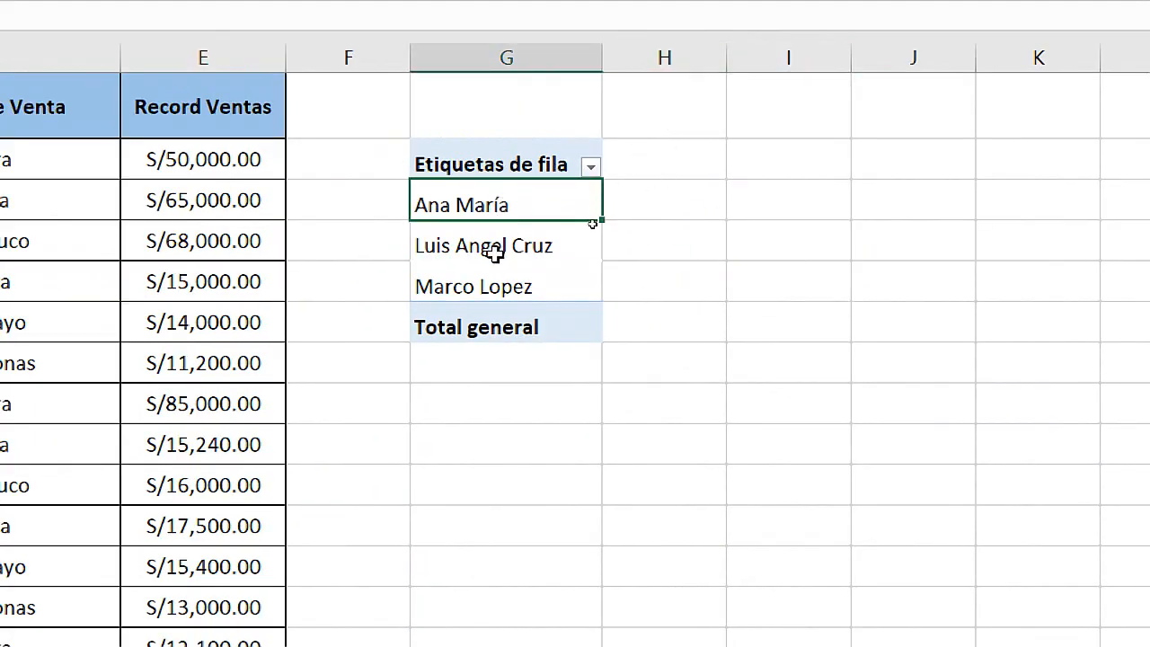
click(494, 254)
click(585, 200)
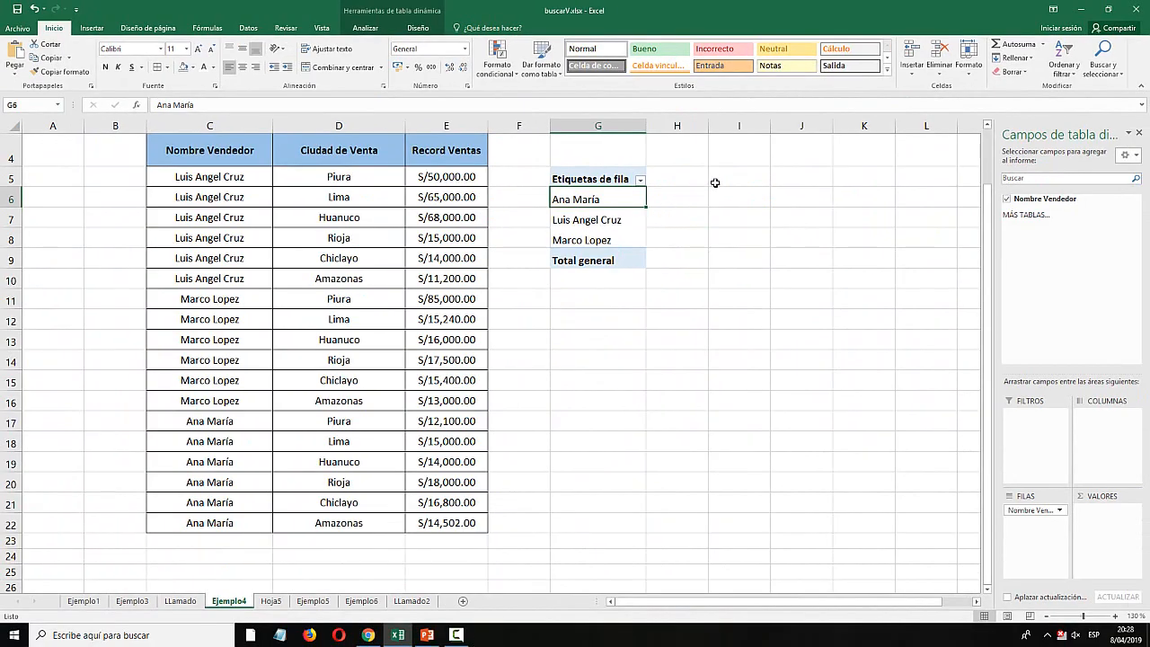
click(718, 182)
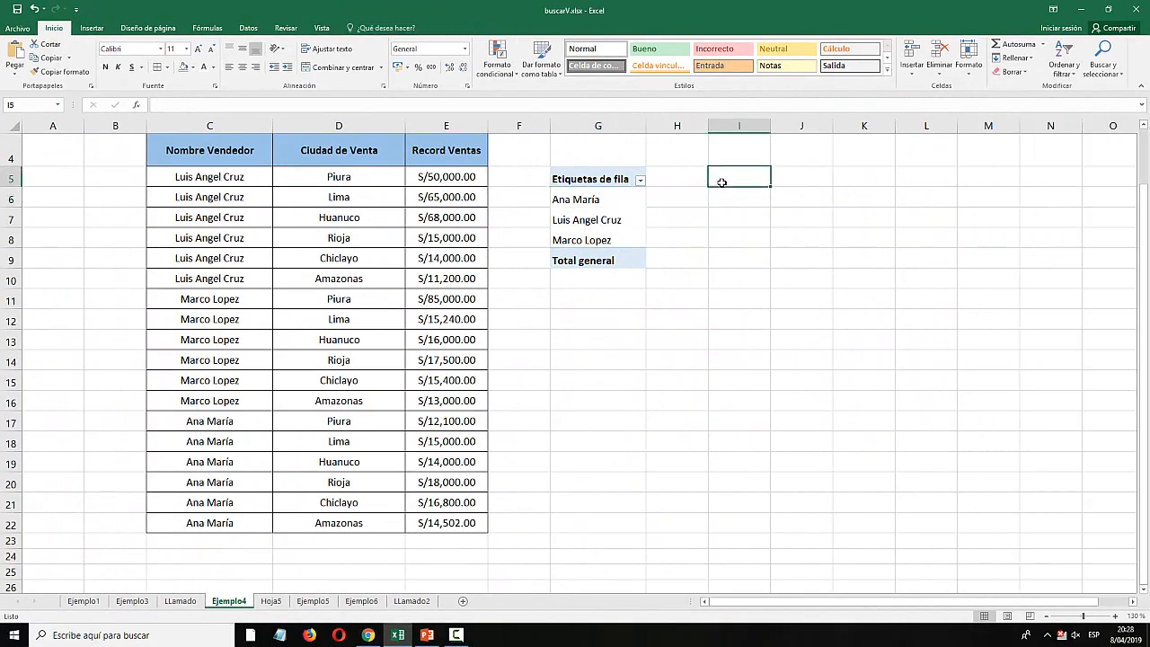
click(684, 178)
click(691, 124)
click(731, 177)
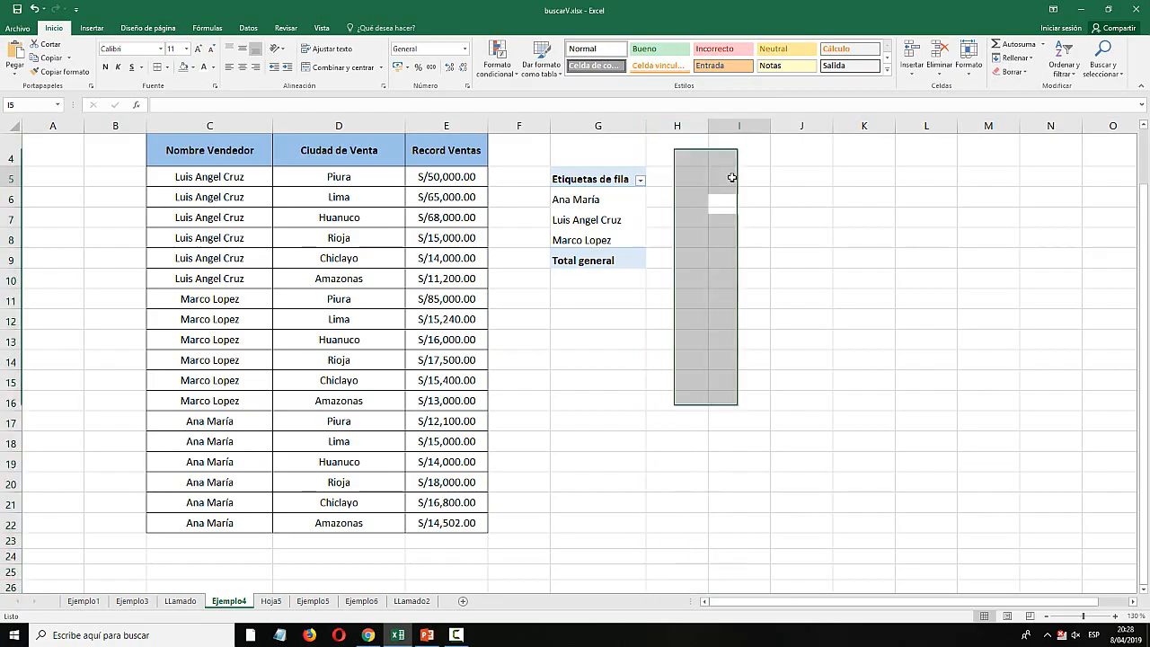
click(602, 173)
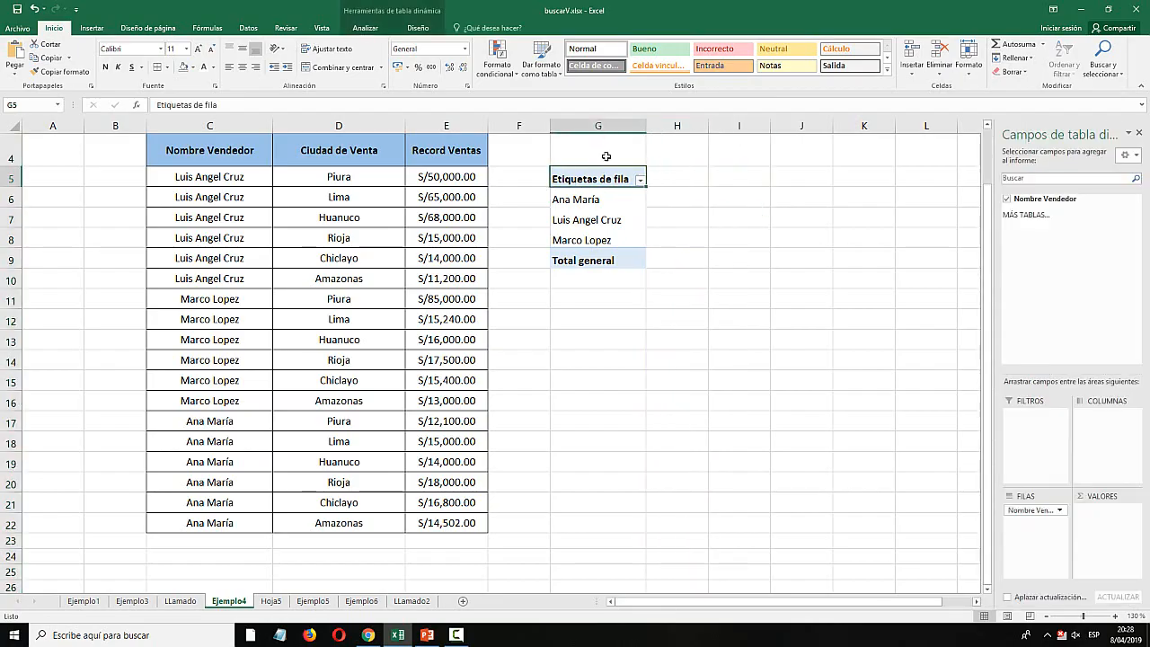
Create a second pivot table at Ejemplo4!$I$5 on the existing sheet from the city range Ejemplo4!$D$4:$D$22.
click(738, 176)
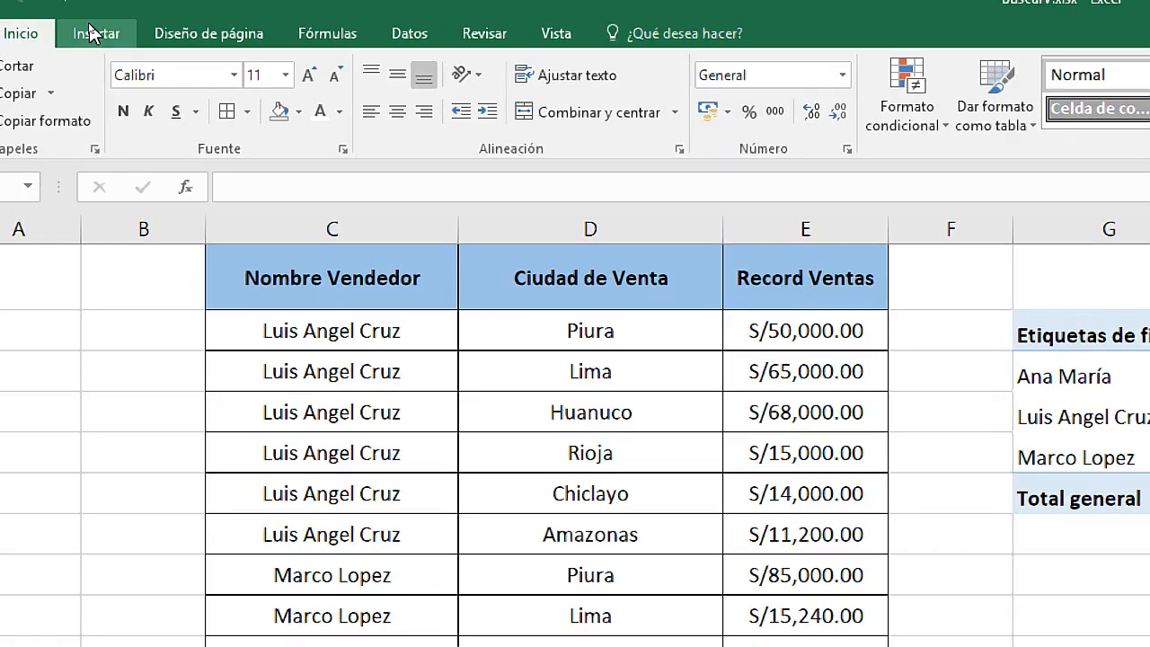
click(90, 26)
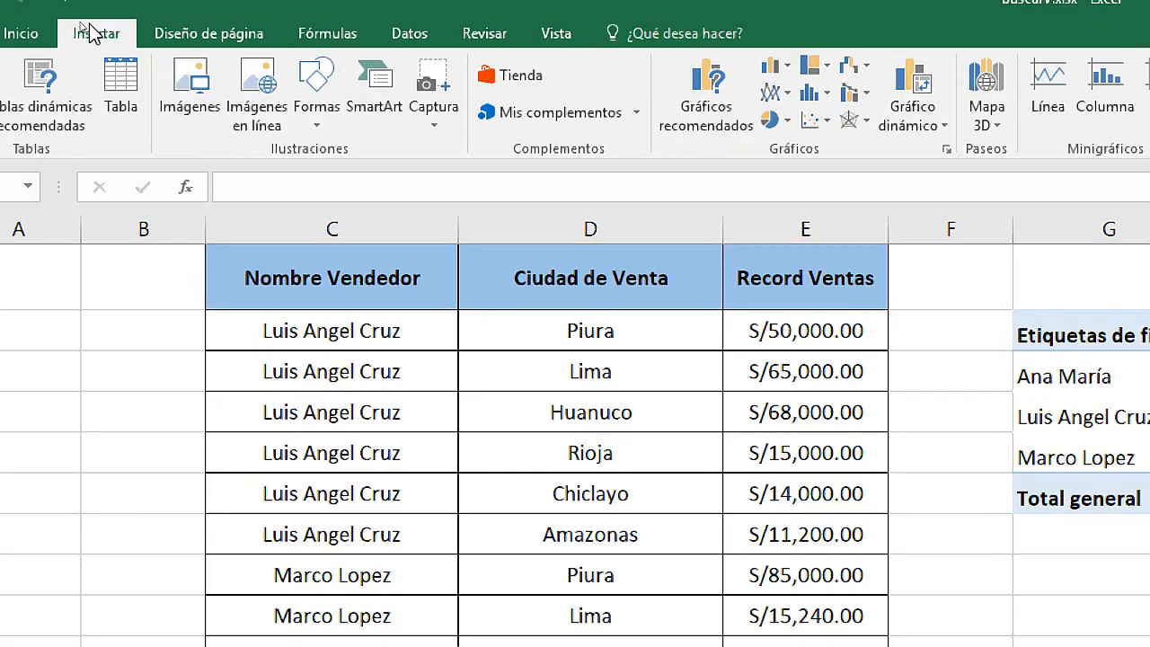
click(27, 115)
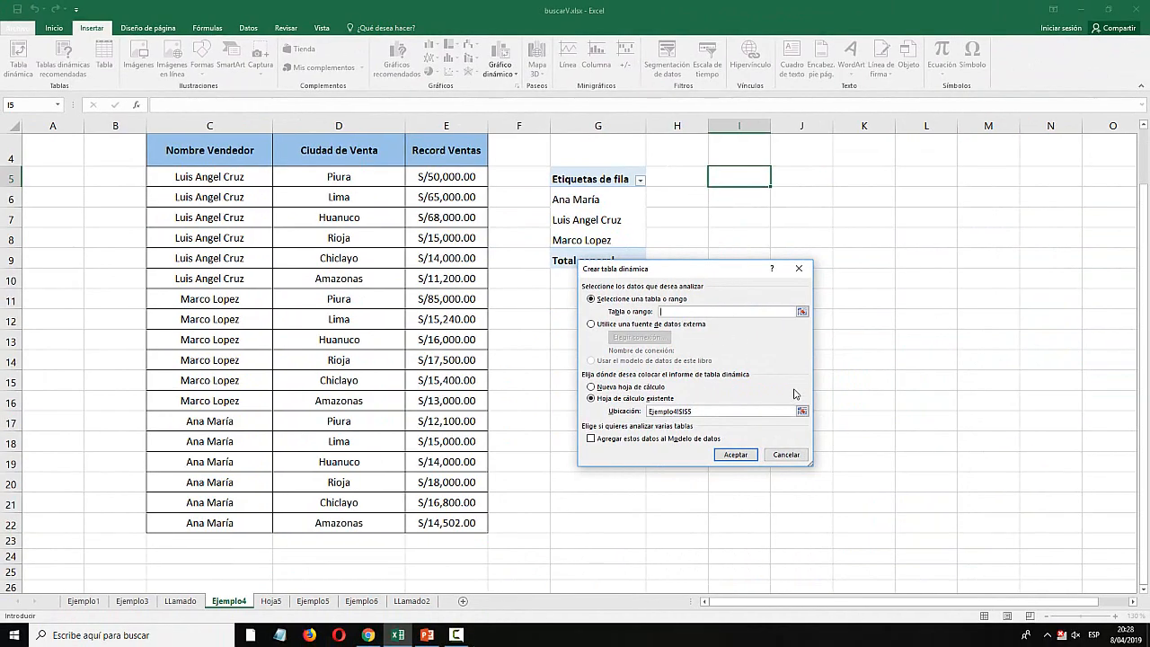
click(802, 411)
click(734, 177)
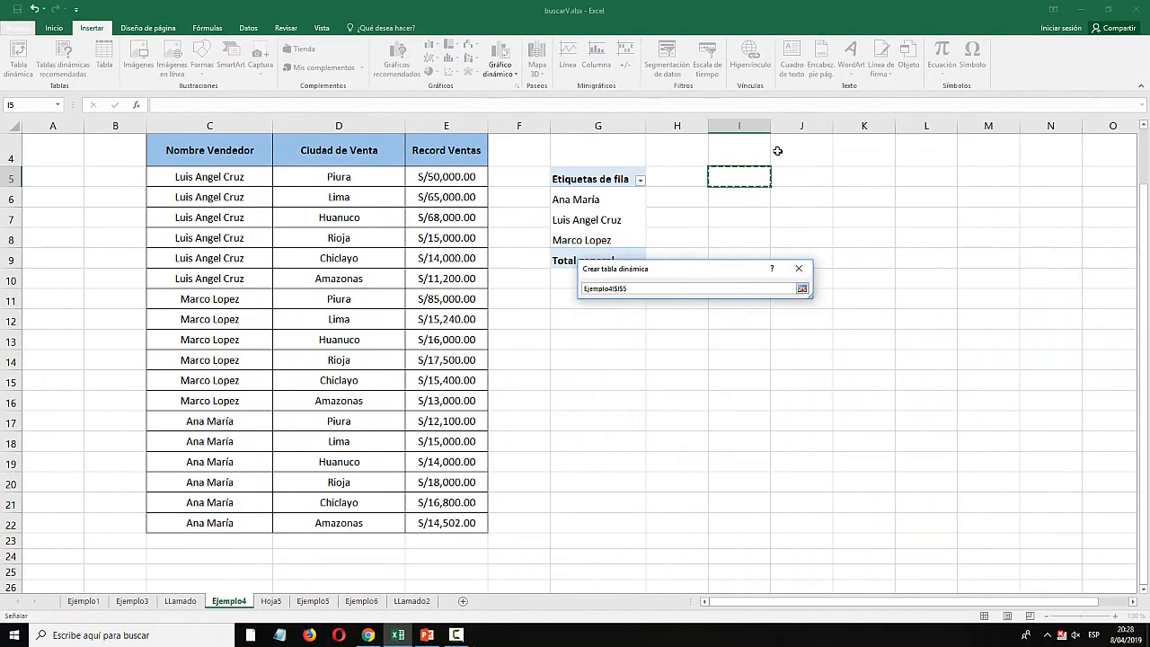
click(803, 289)
click(803, 313)
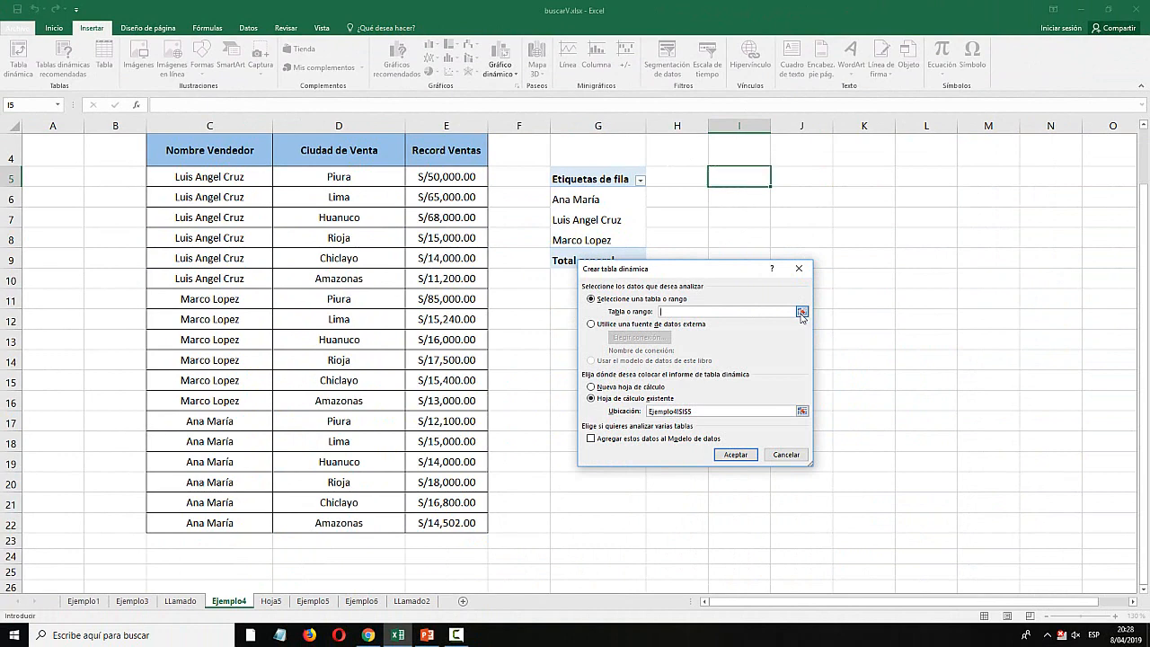
drag(331, 162, 399, 526)
click(802, 289)
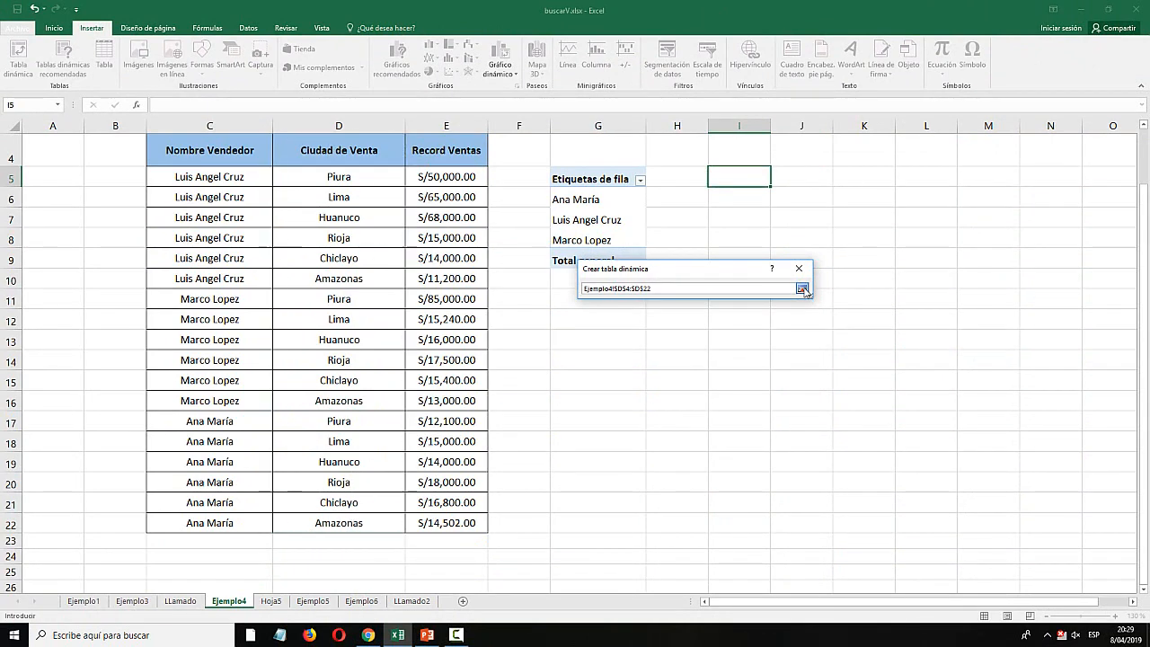
click(736, 455)
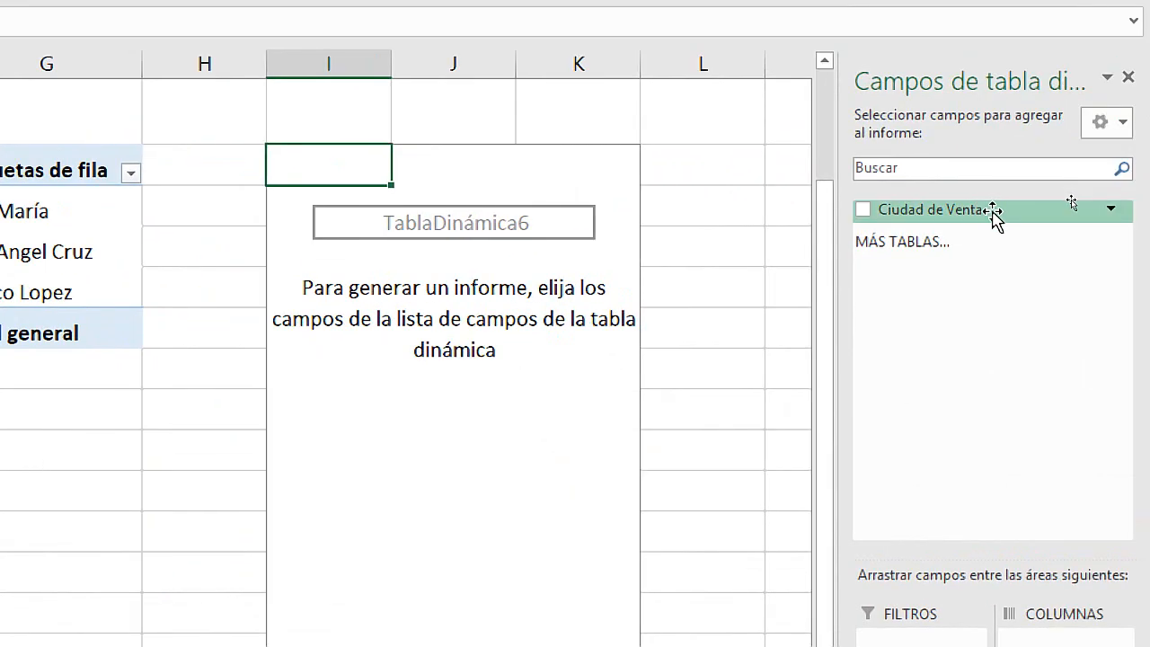
Add the Ciudad de Venta field to the second pivot table's rows and check the city names it lists.
drag(994, 218, 946, 562)
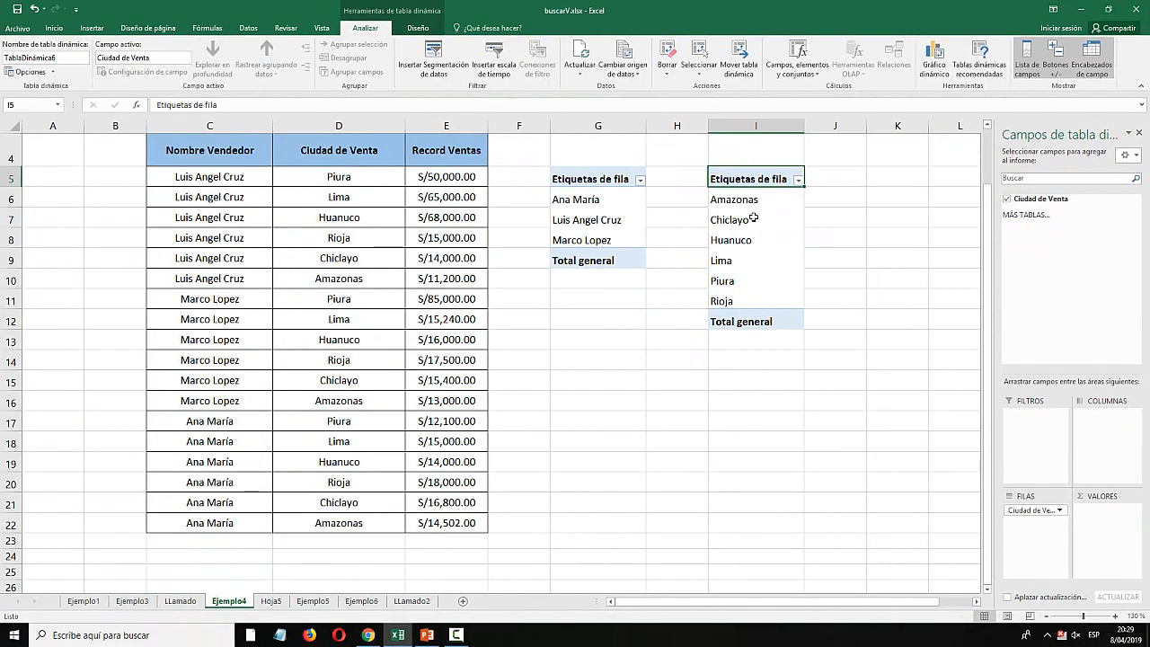
click(751, 211)
click(742, 189)
click(841, 228)
click(740, 212)
click(744, 237)
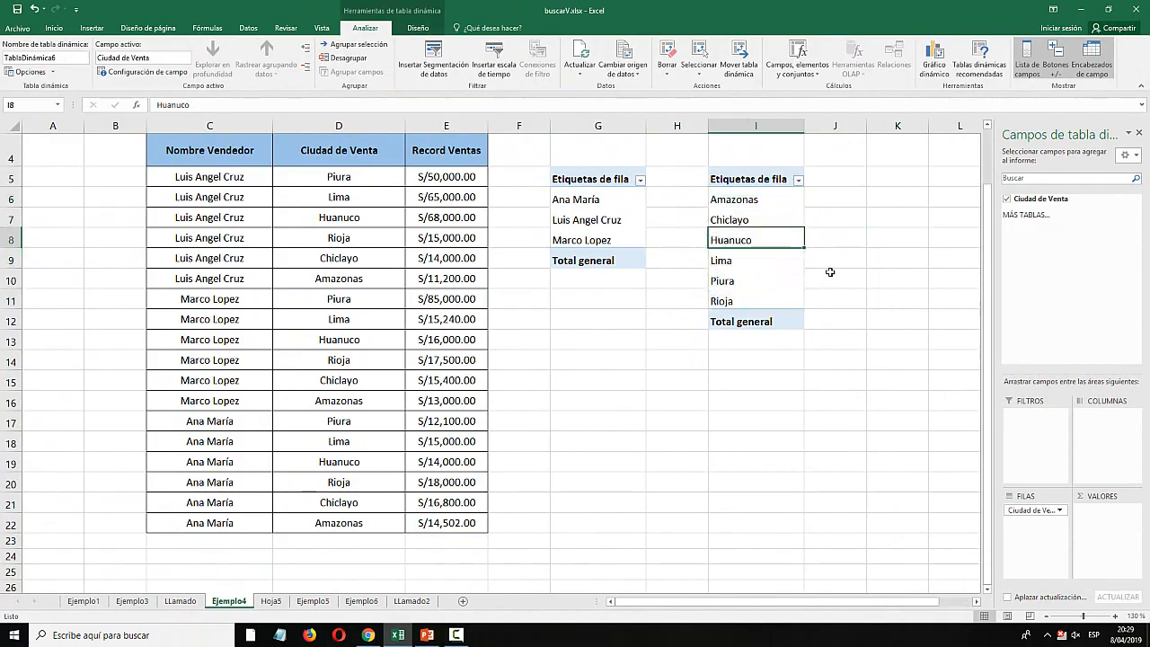
click(827, 273)
Set the data validation of D7 on the Ejemplo5 sheet to allow a Lista.
click(271, 601)
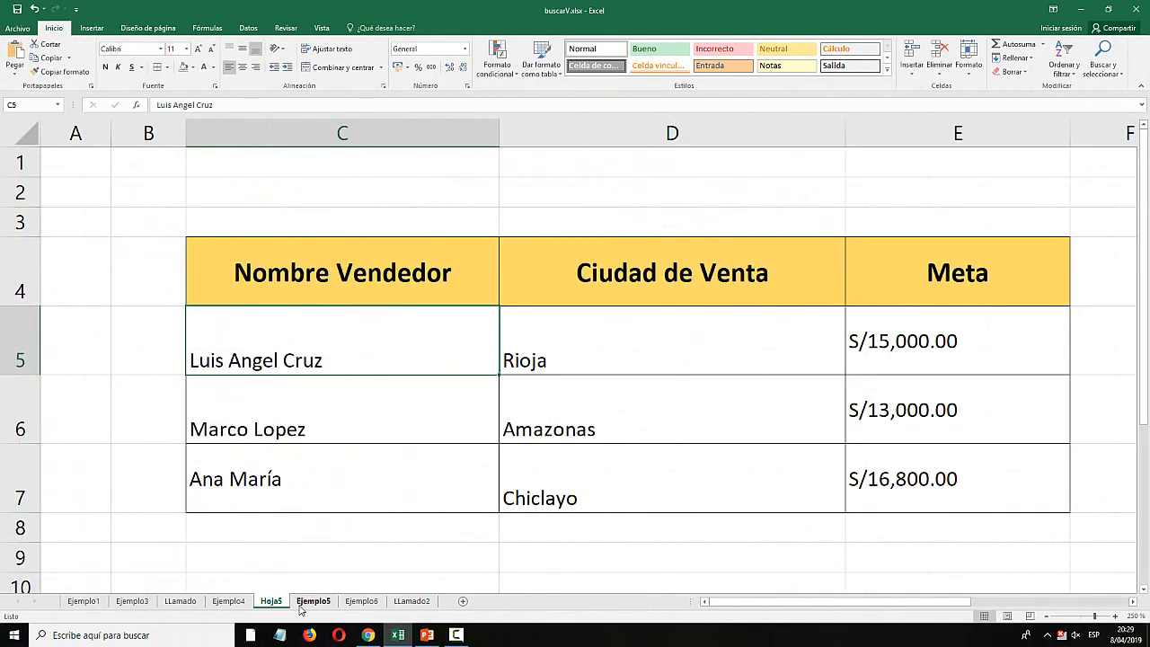
click(311, 602)
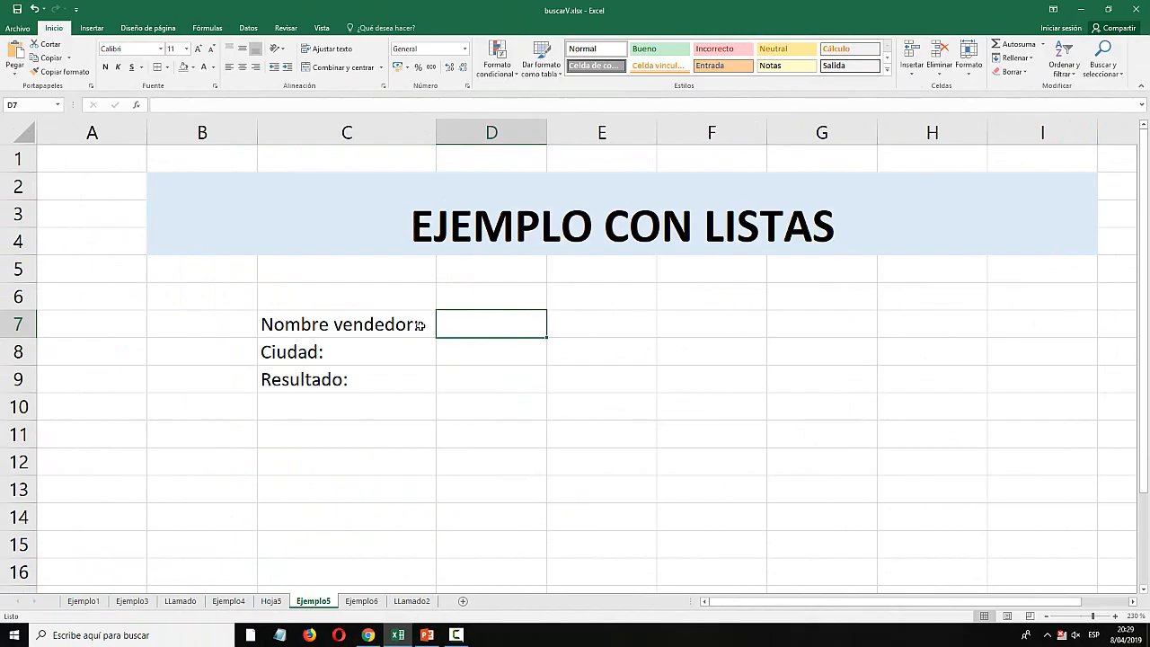
click(250, 31)
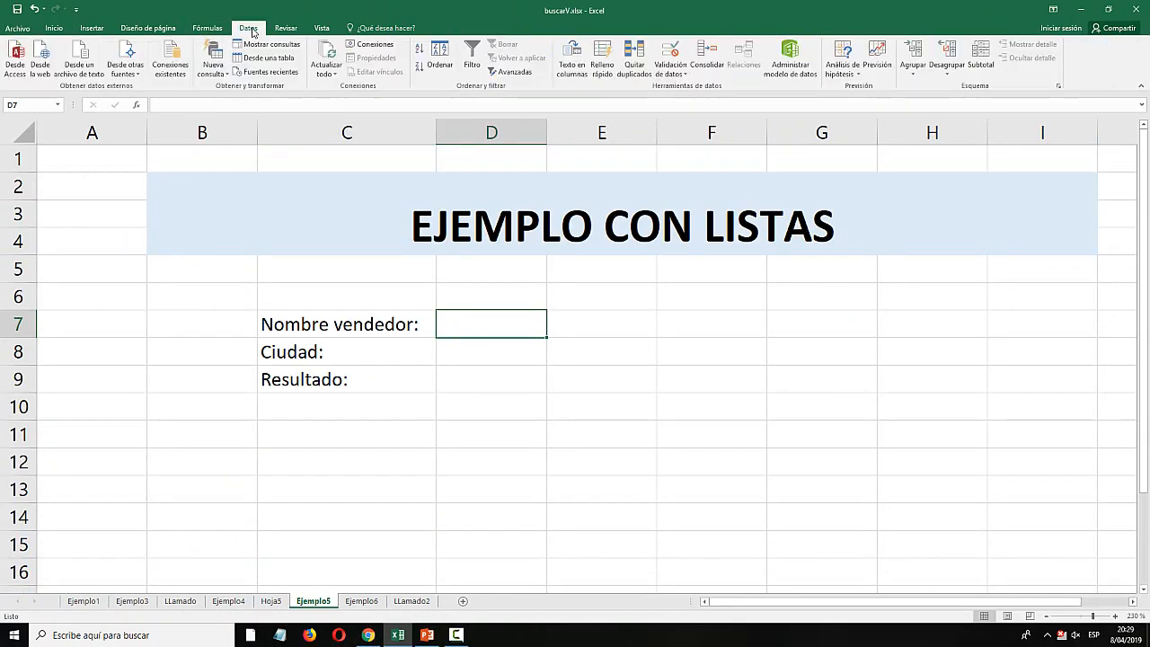
click(680, 56)
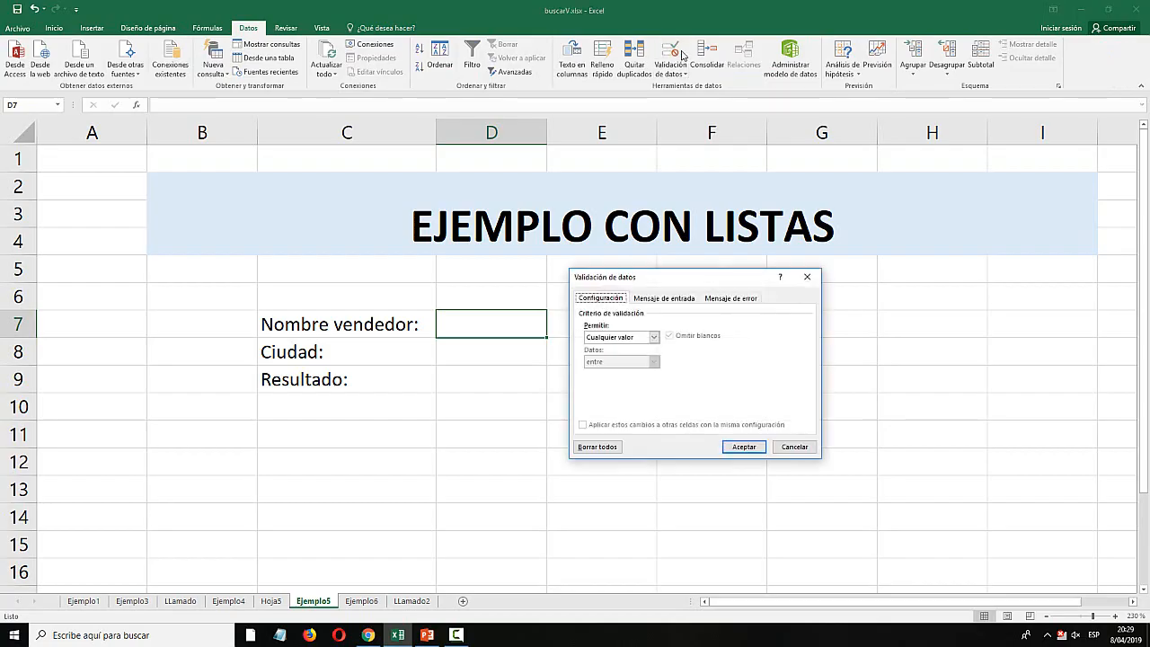
click(656, 338)
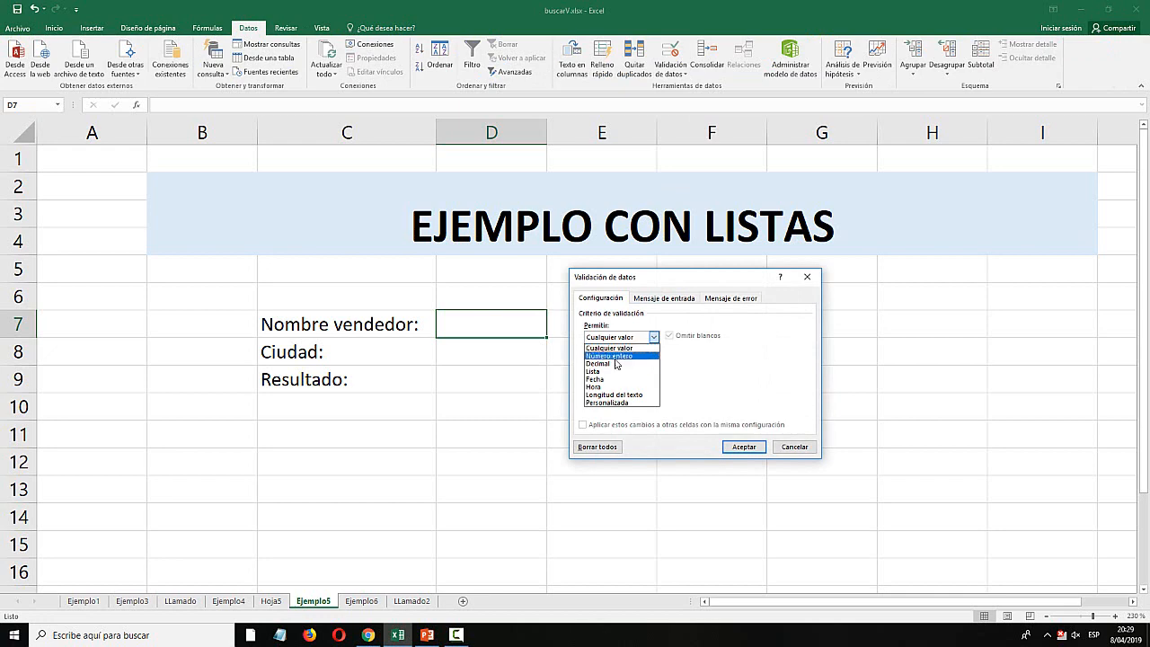
click(638, 372)
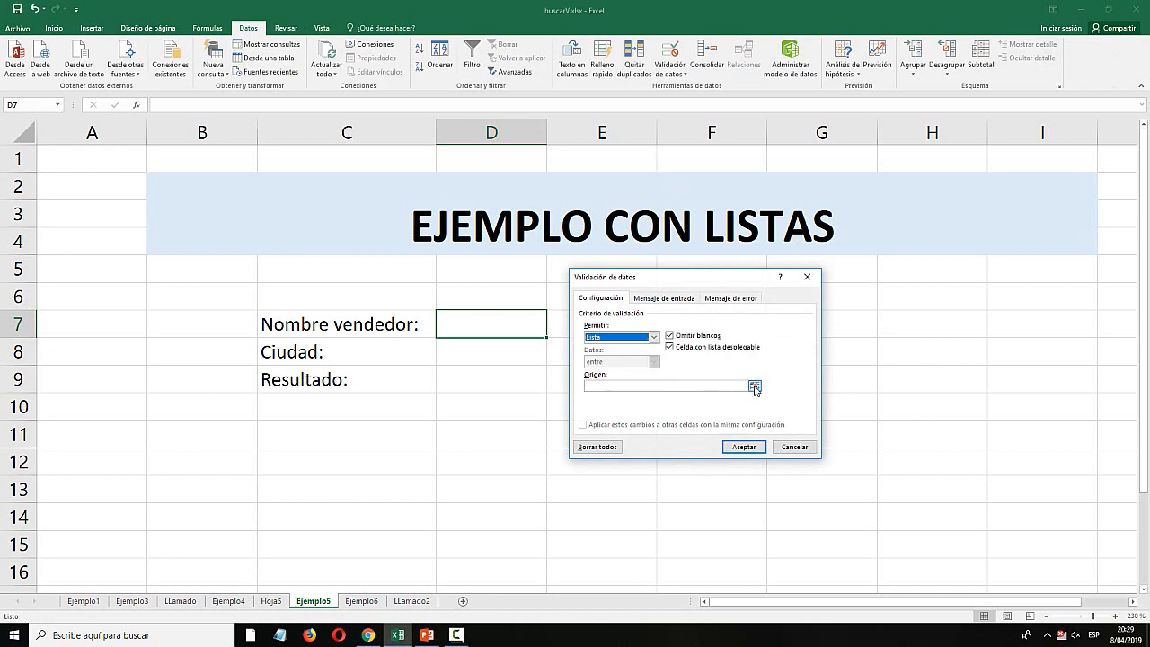
Use the pivot table's seller names in Ejemplo4!$G$6:$G$8 as the source of D7's validation list and apply it.
click(754, 388)
click(269, 601)
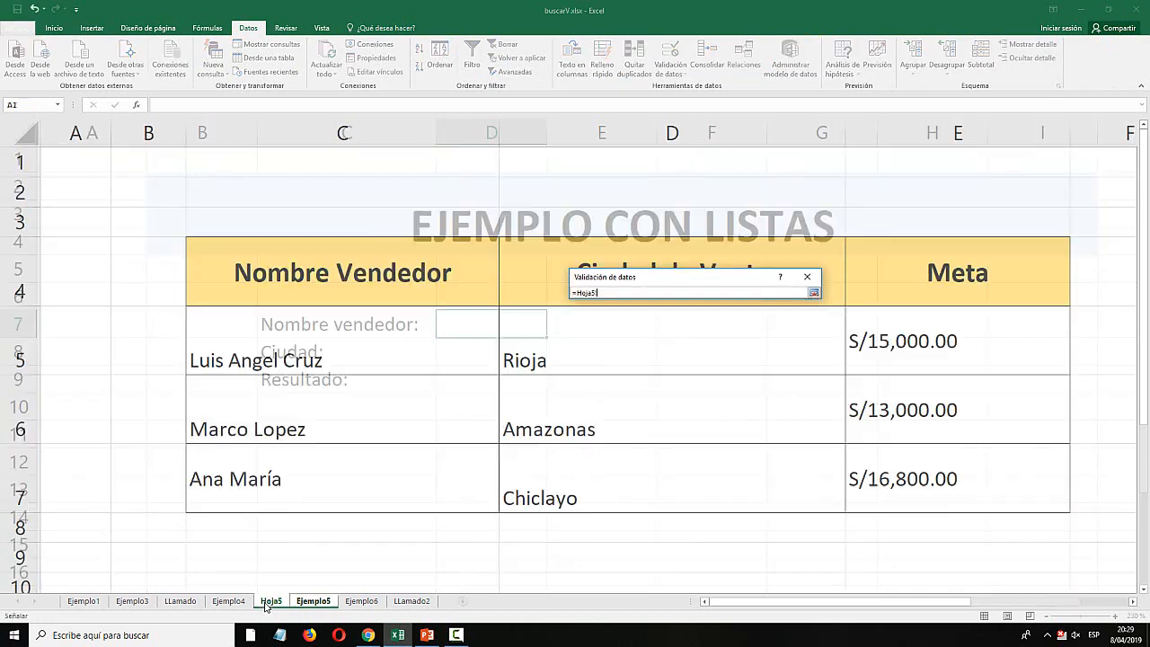
click(228, 601)
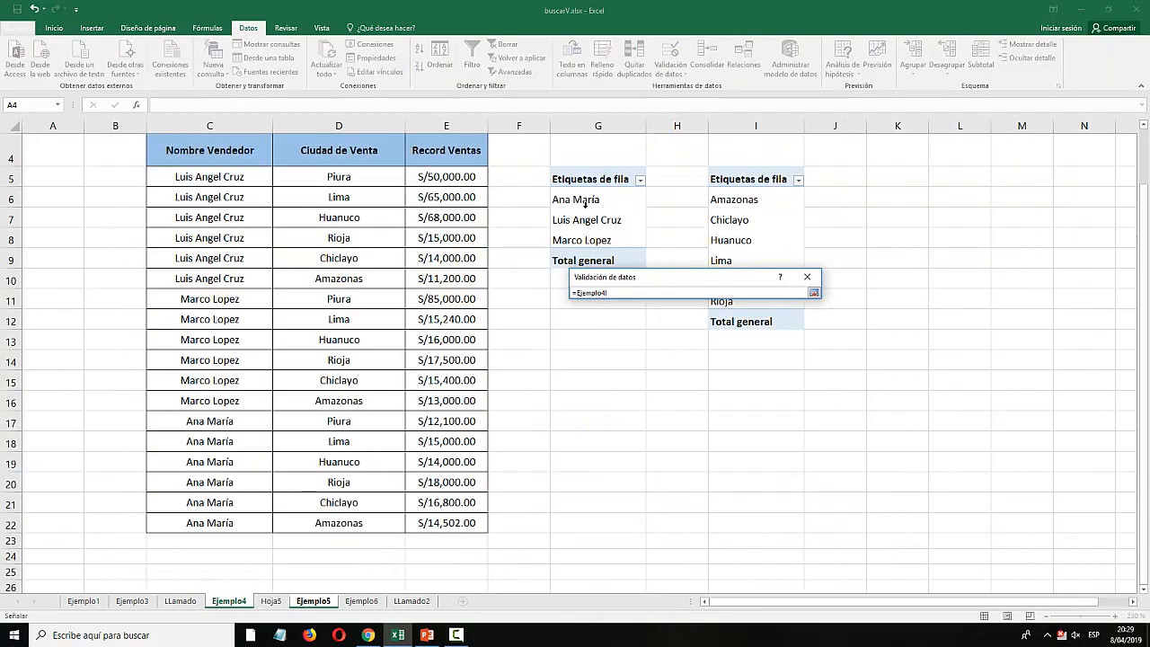
click(317, 601)
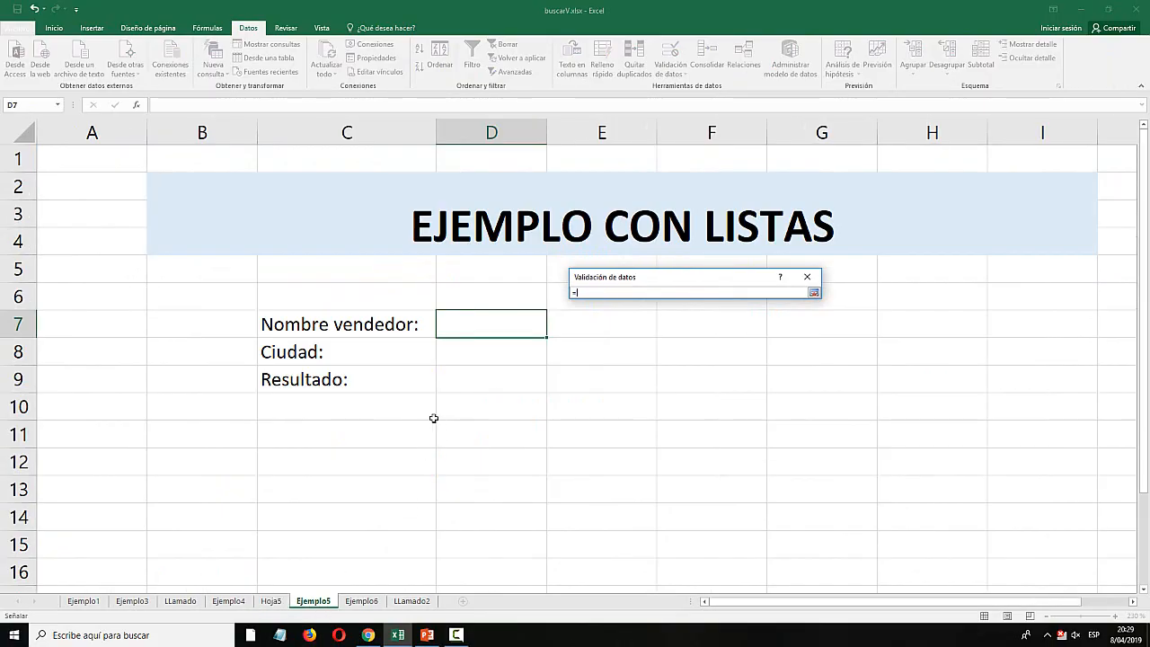
click(228, 601)
drag(585, 189, 592, 245)
click(812, 292)
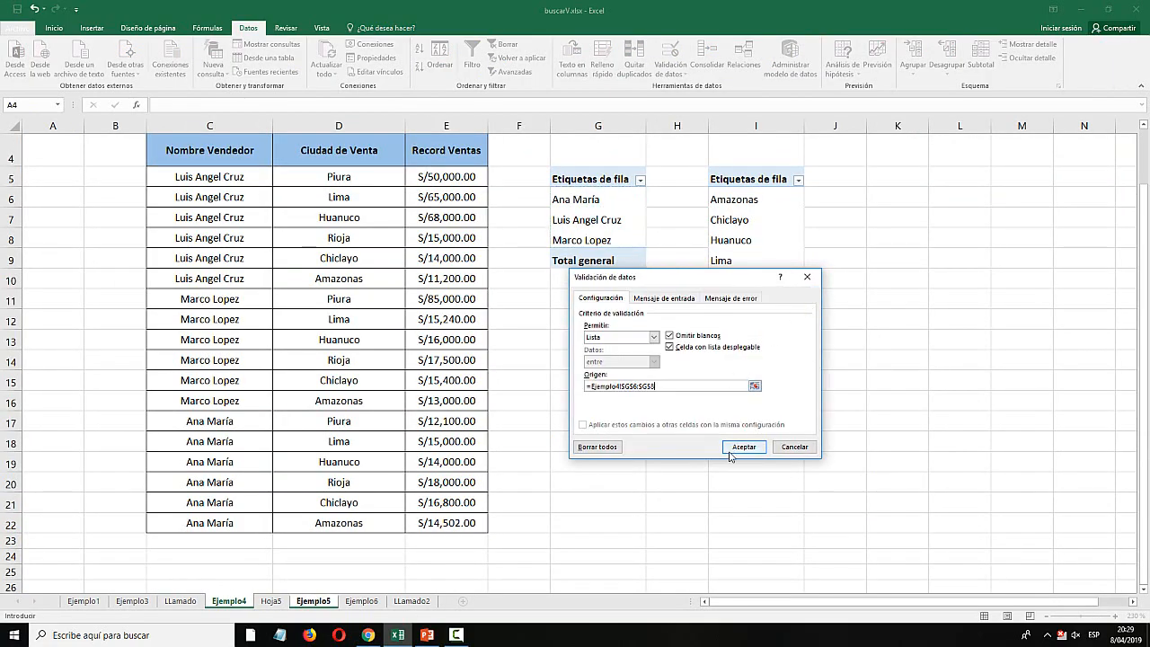
click(743, 451)
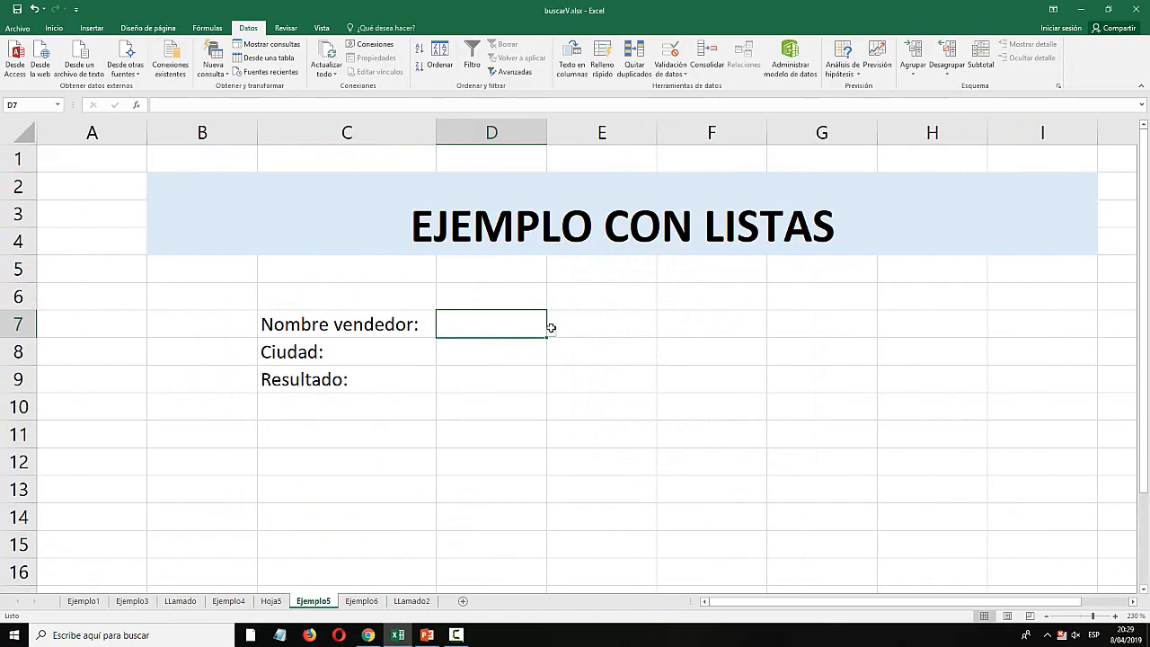
Choose the second seller name from D7's drop-down list.
click(552, 329)
click(530, 366)
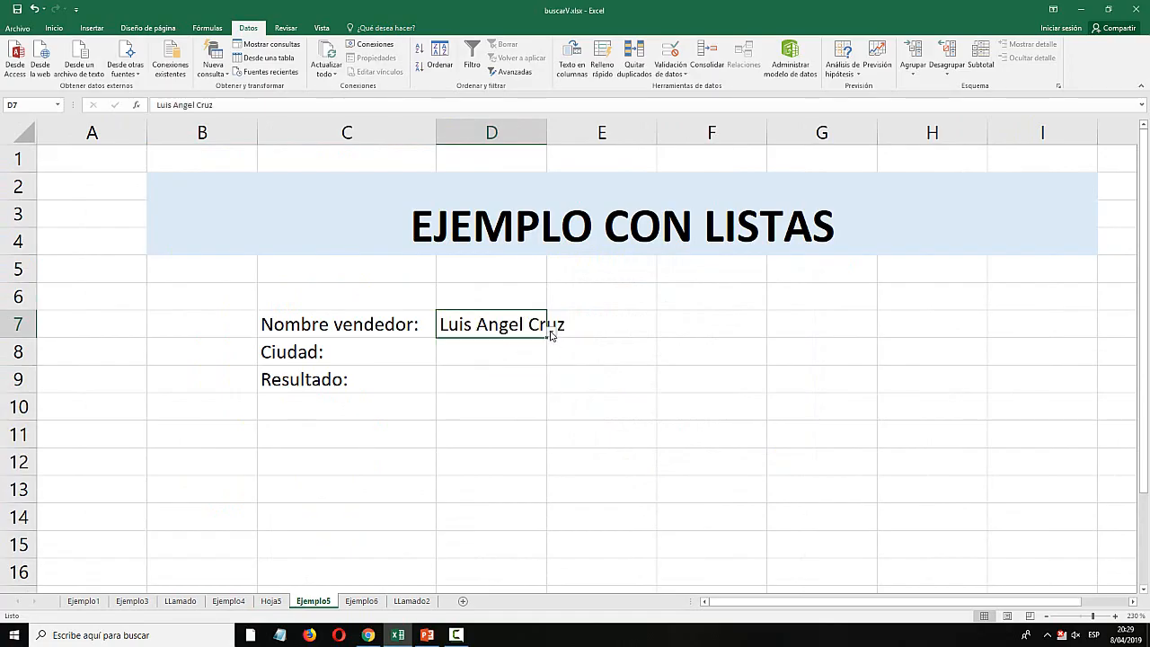
Choose the first seller name from D7's drop-down list and widen column D to fit the longest seller name.
click(552, 335)
click(464, 347)
drag(546, 133, 587, 133)
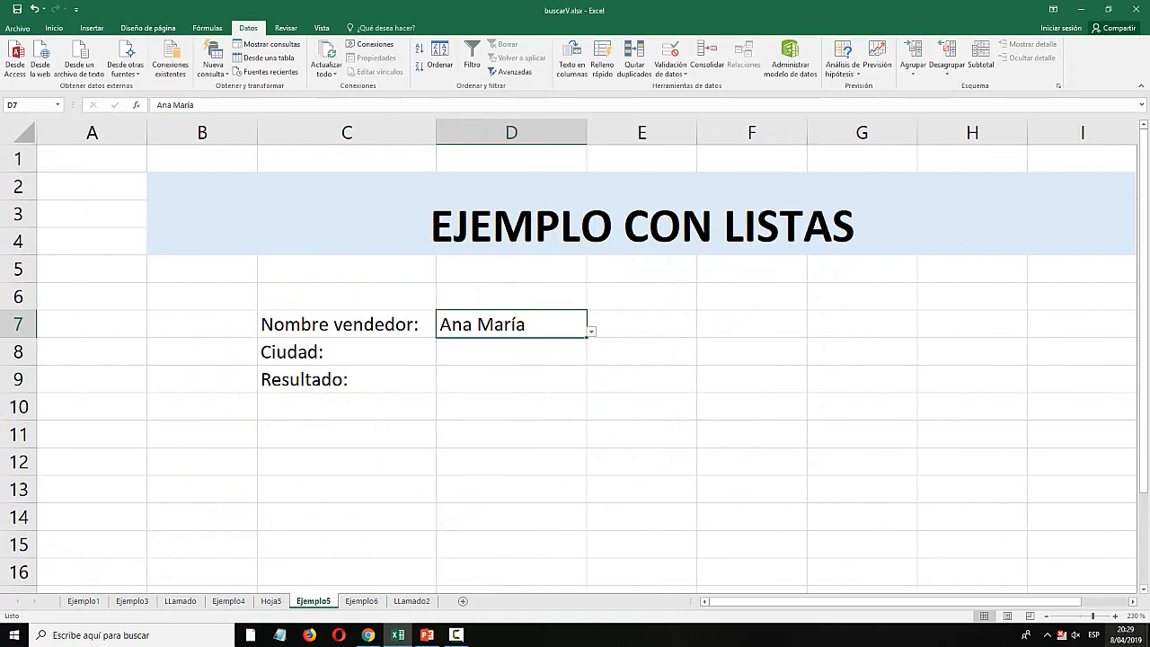
scroll(763, 437, up, 3)
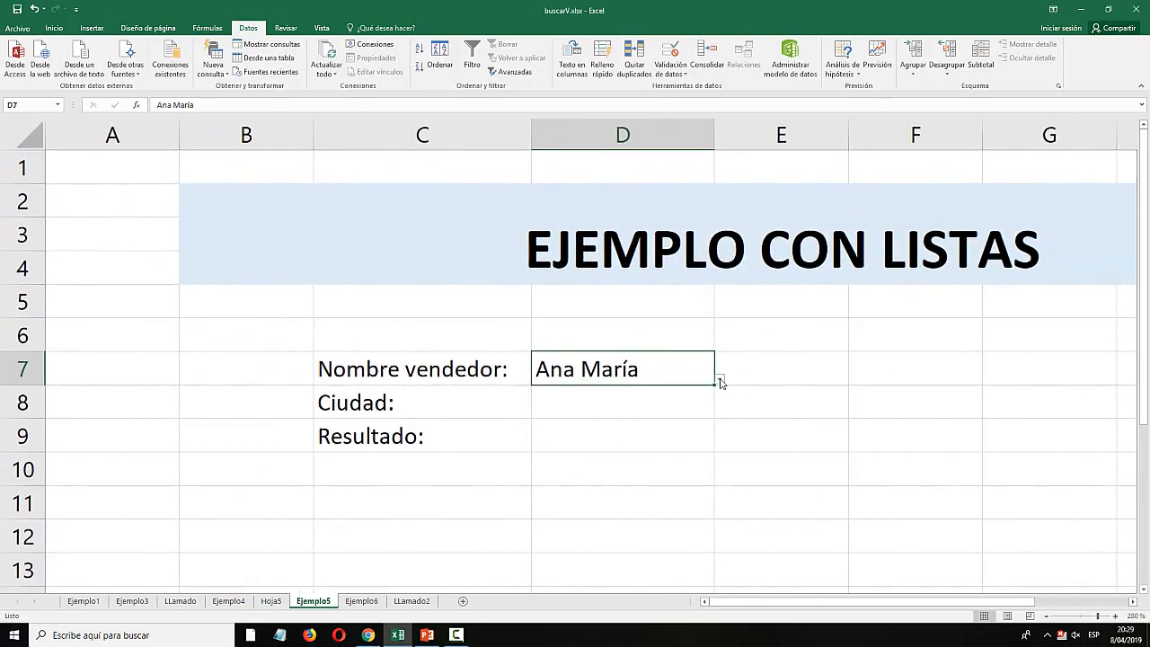
Test D7's drop-down list with the second seller name, finishing with the third seller name selected.
click(719, 383)
click(575, 419)
click(716, 380)
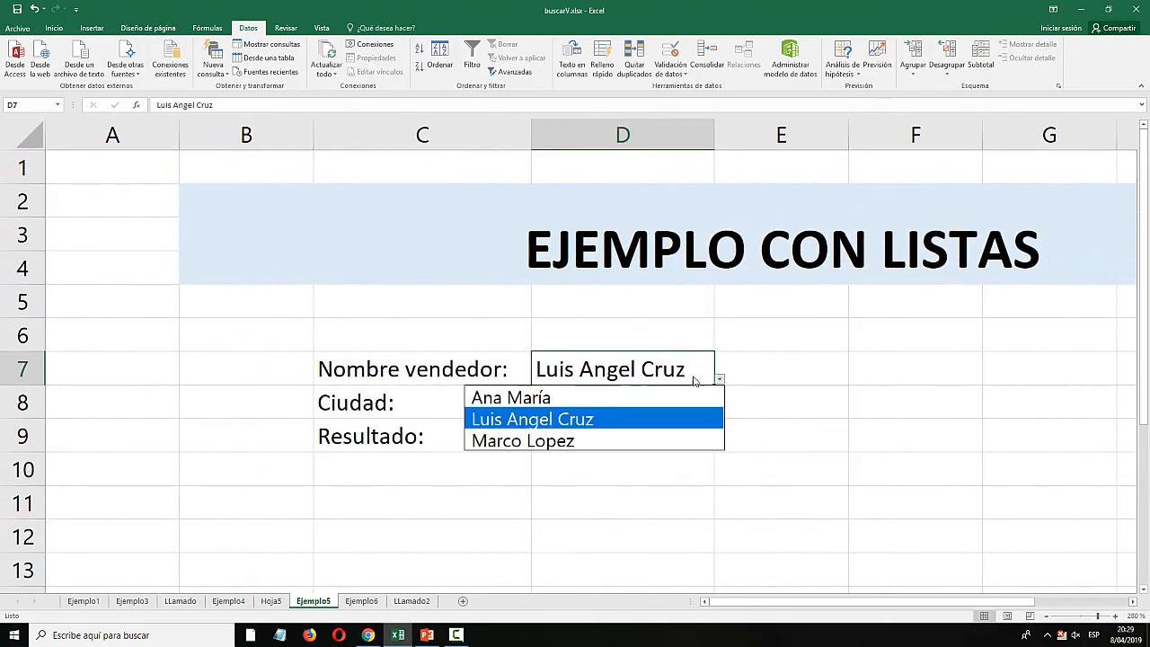
click(681, 396)
click(720, 382)
click(562, 441)
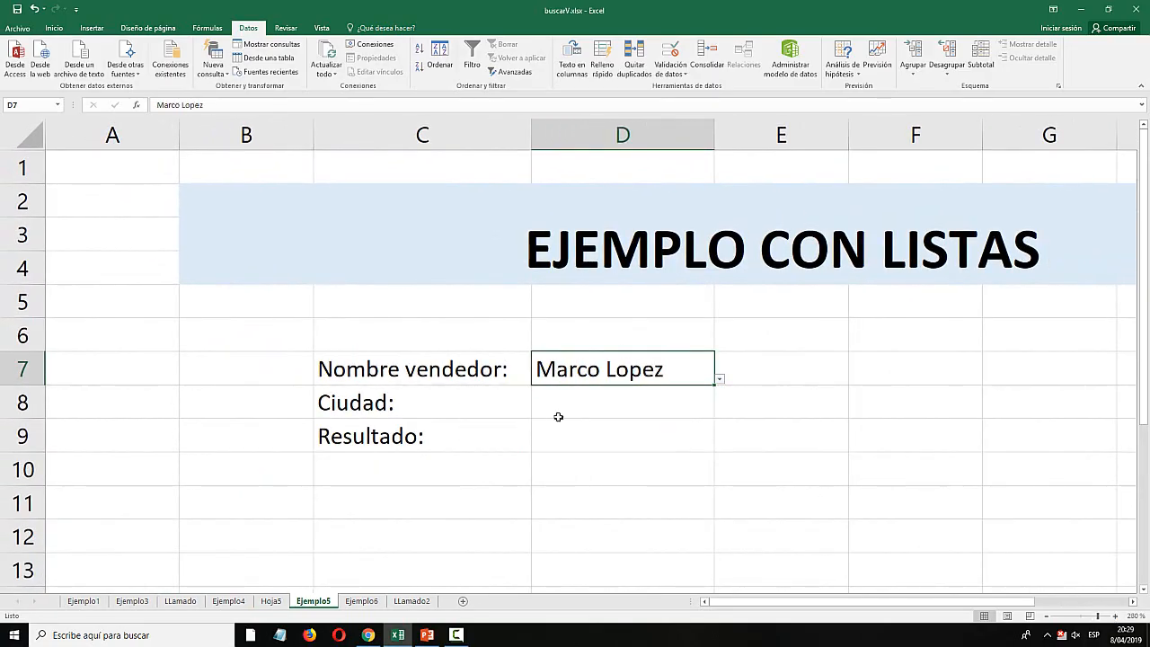
click(580, 403)
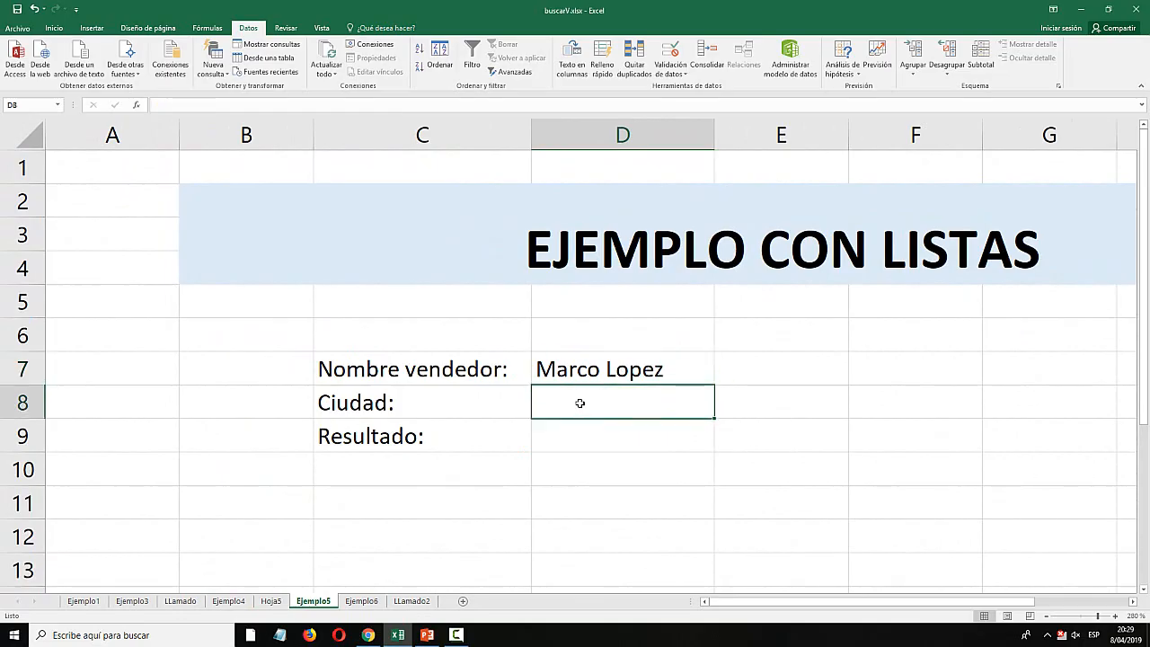
text(=)
key(BackSpace)
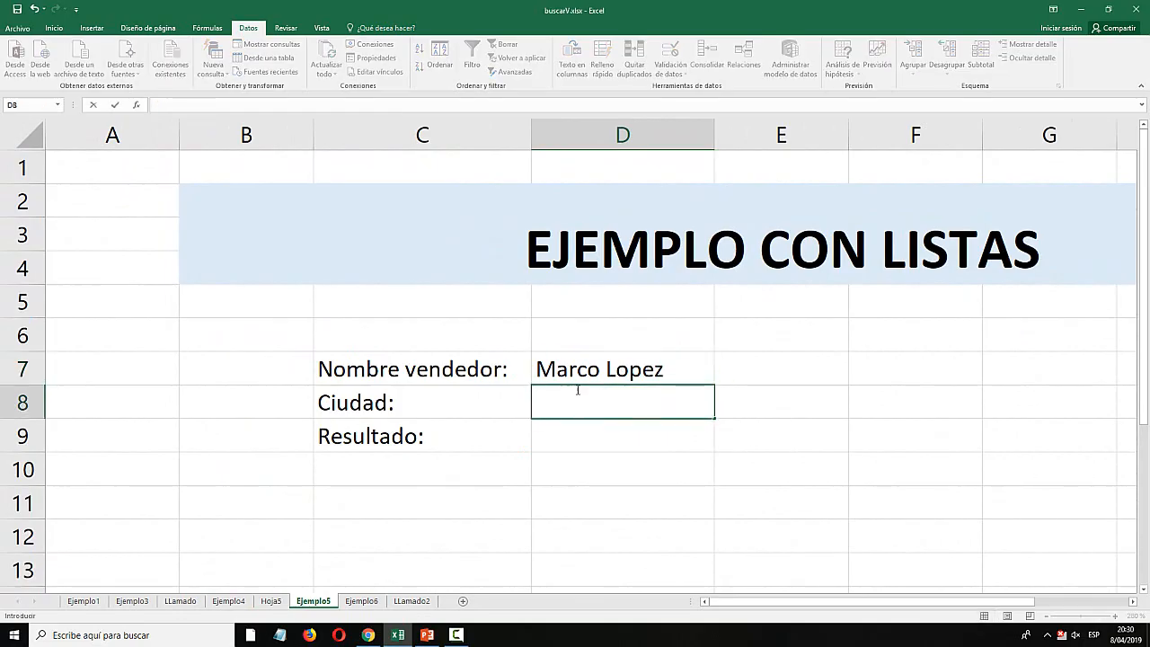
click(552, 443)
Set the data validation of the Ciudad cell D8 to allow a Lista.
click(547, 403)
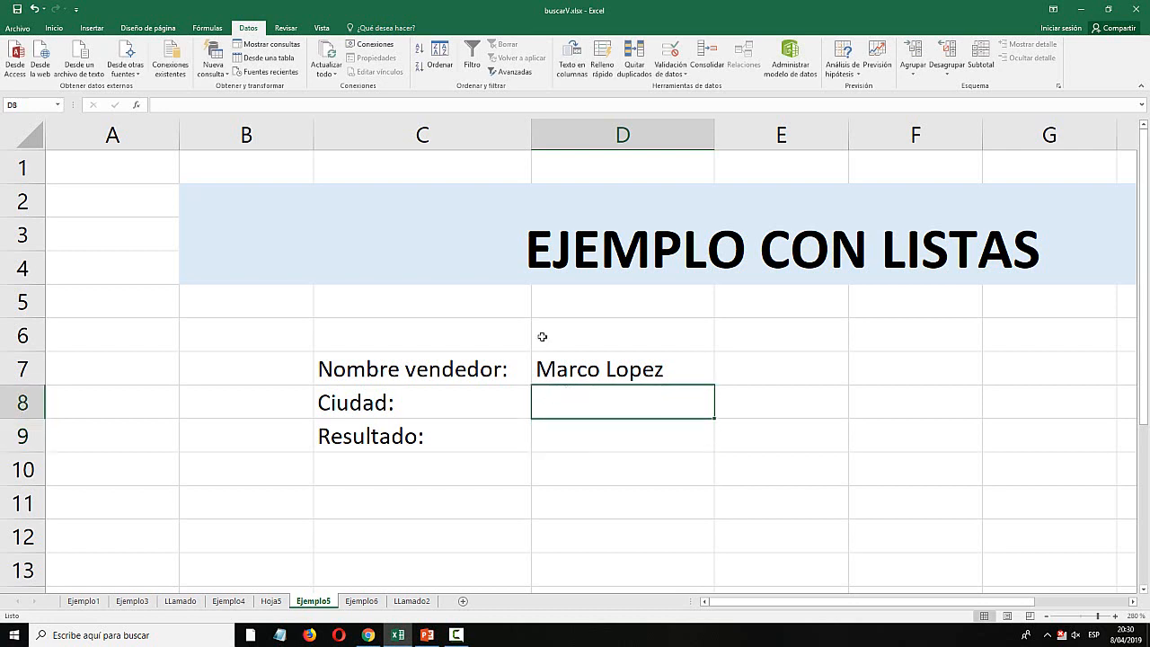
click(676, 56)
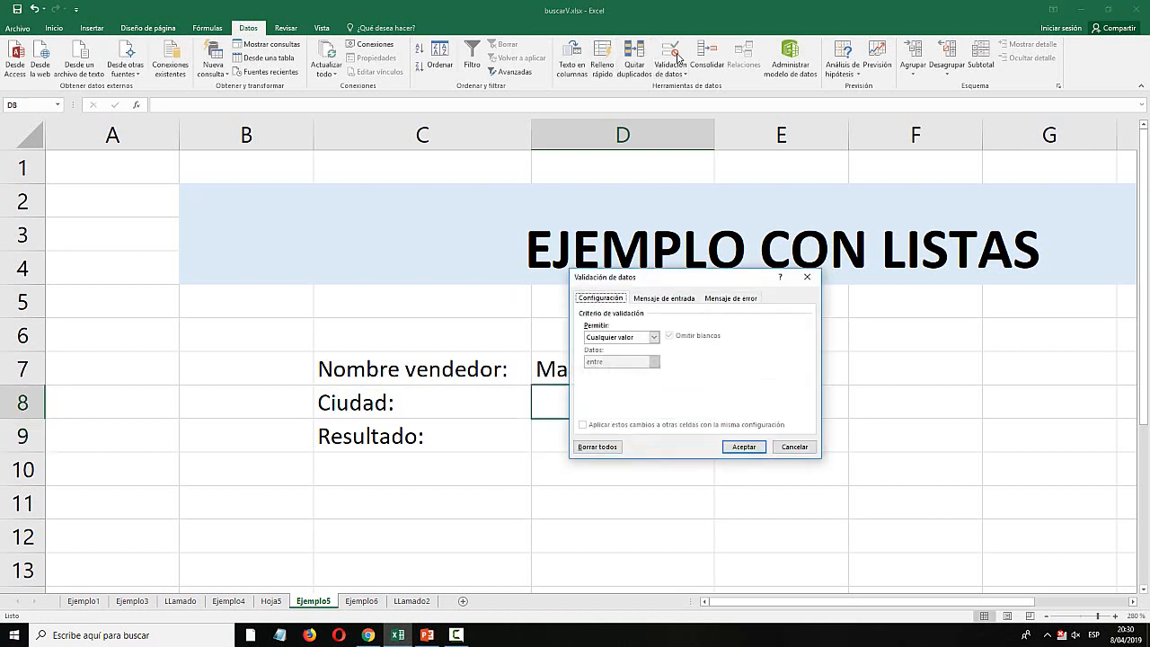
click(653, 337)
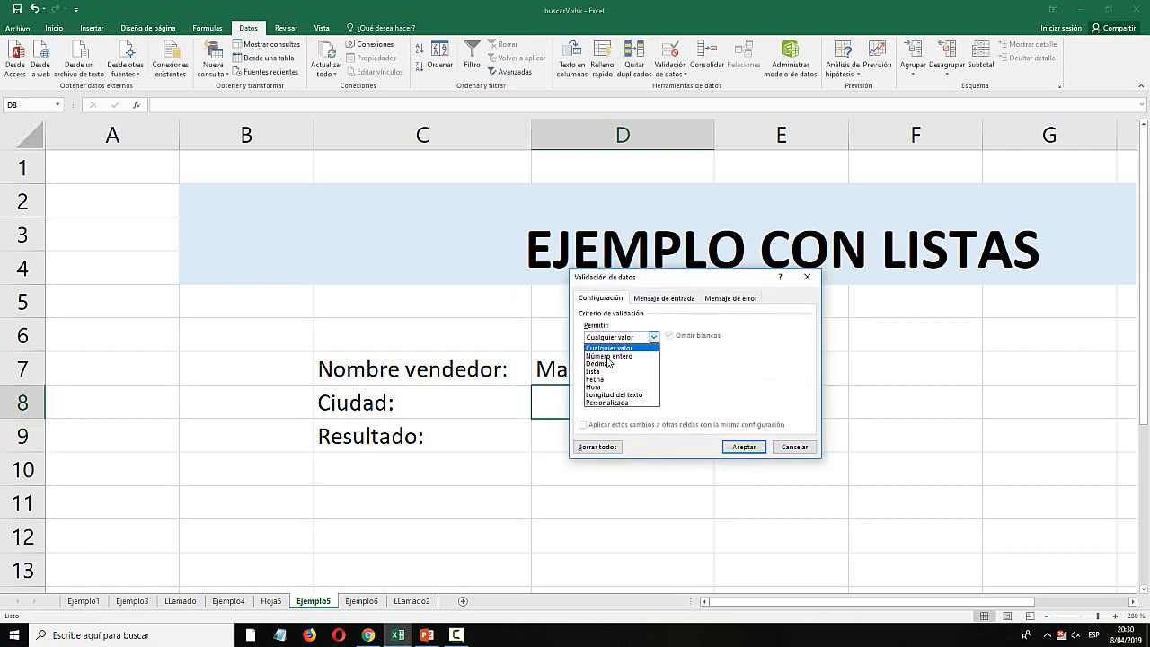
click(602, 370)
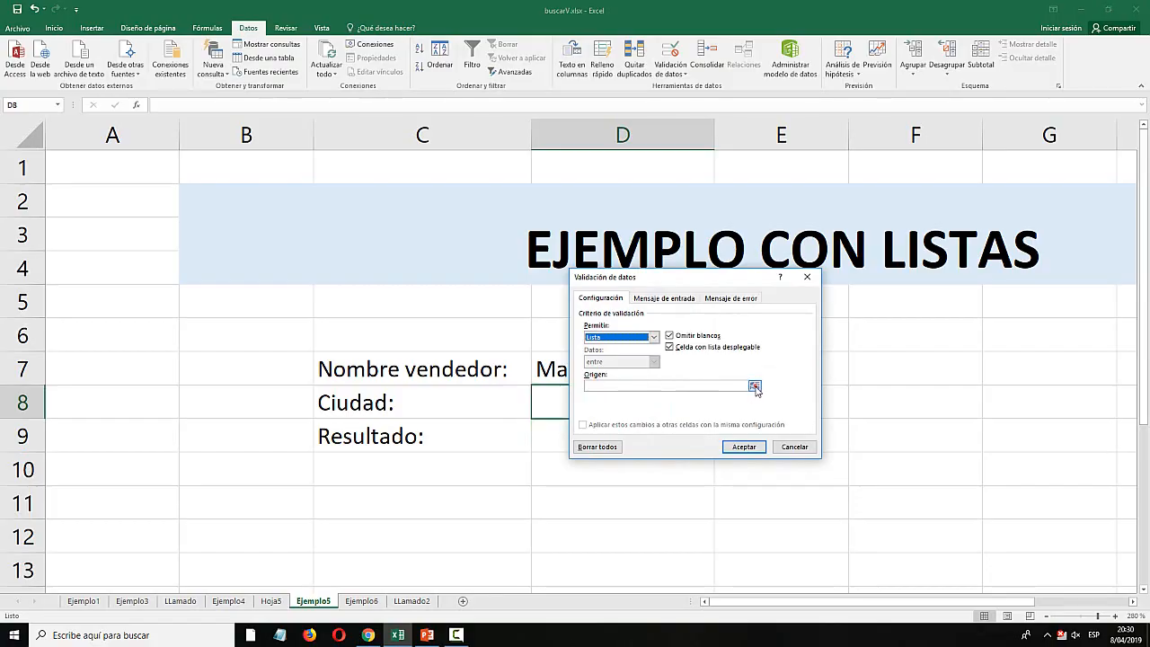
Use the pivot table's city names in Ejemplo4!$I$6:$I$11 as the source of D8's validation list and apply it.
click(755, 386)
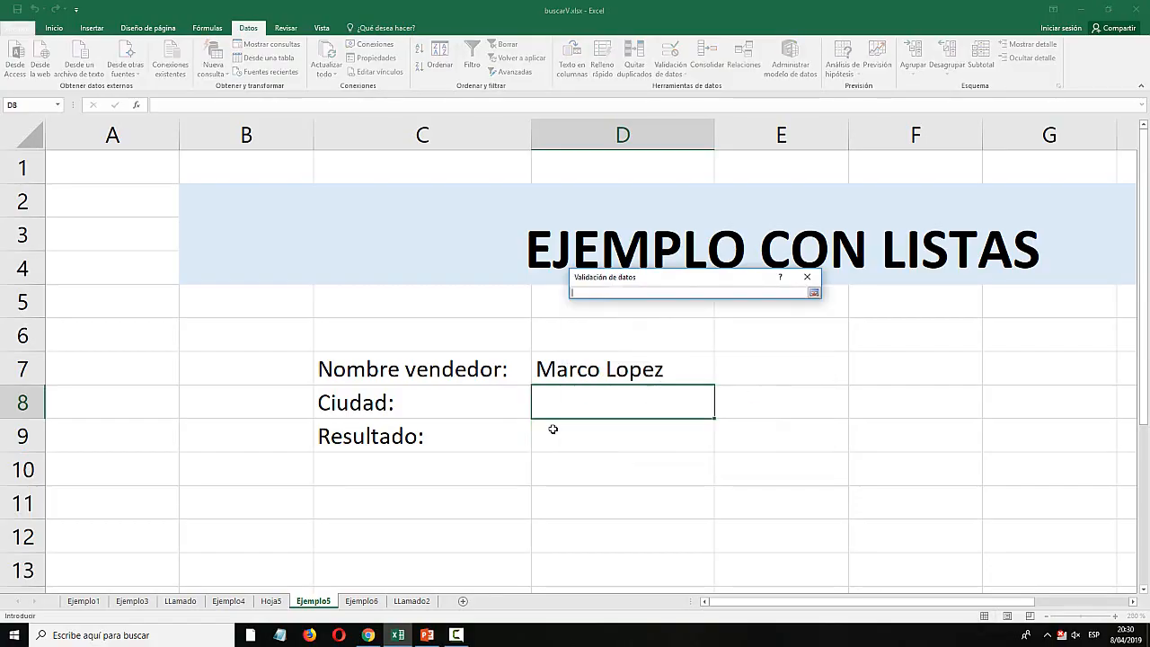
click(230, 601)
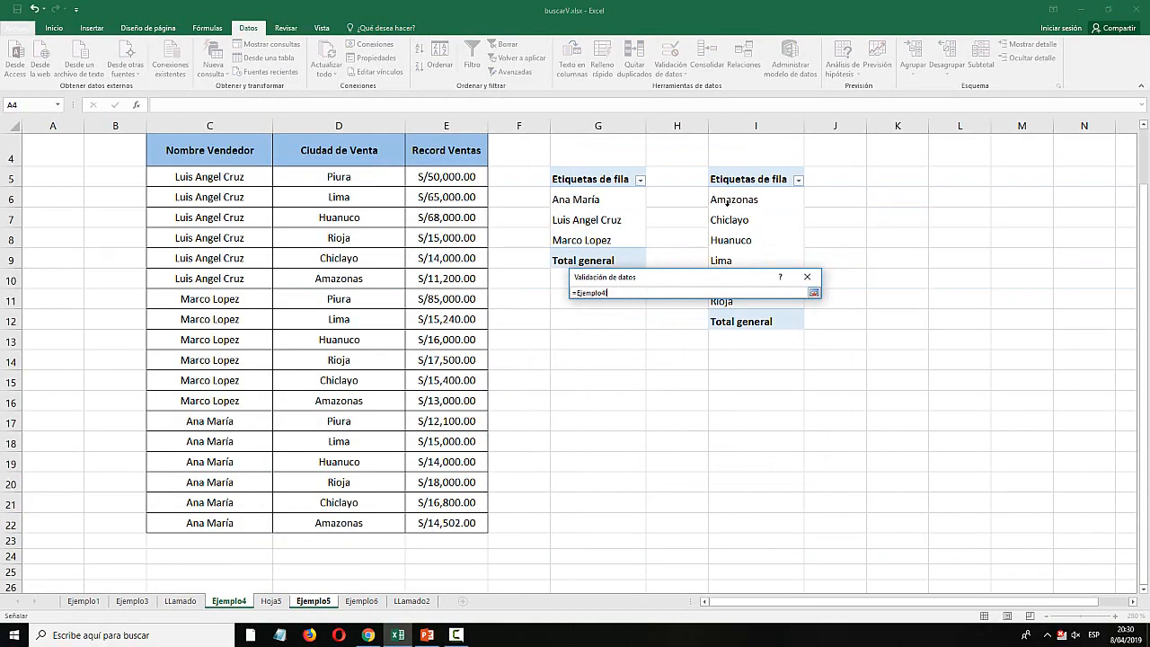
drag(726, 202, 597, 283)
click(682, 297)
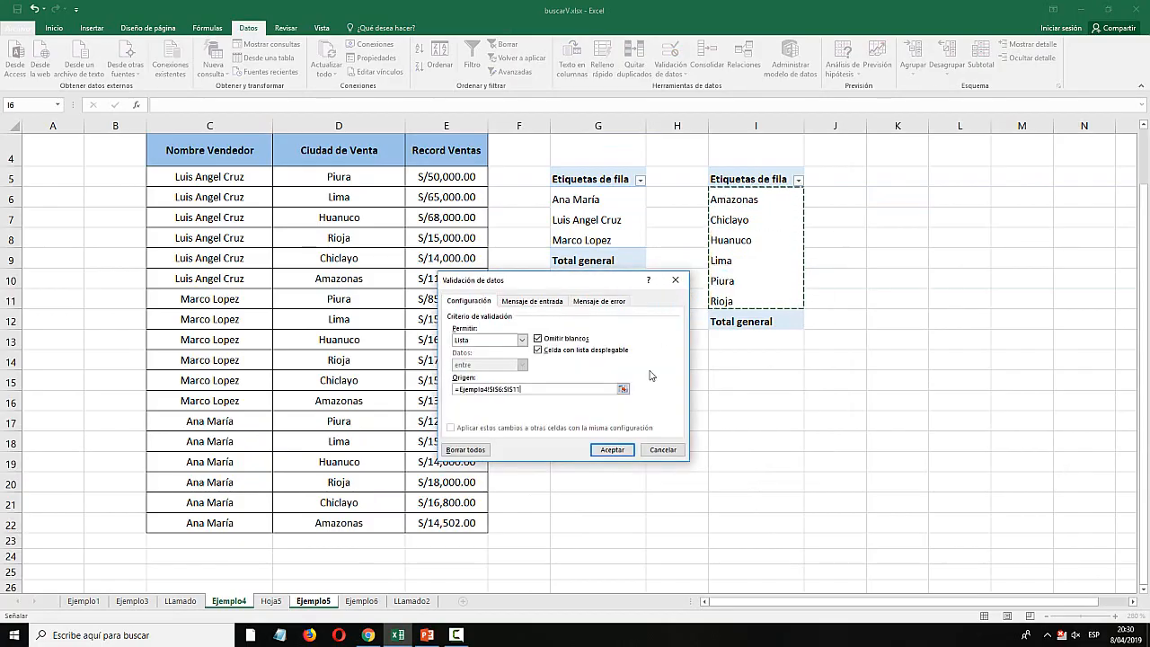
click(611, 450)
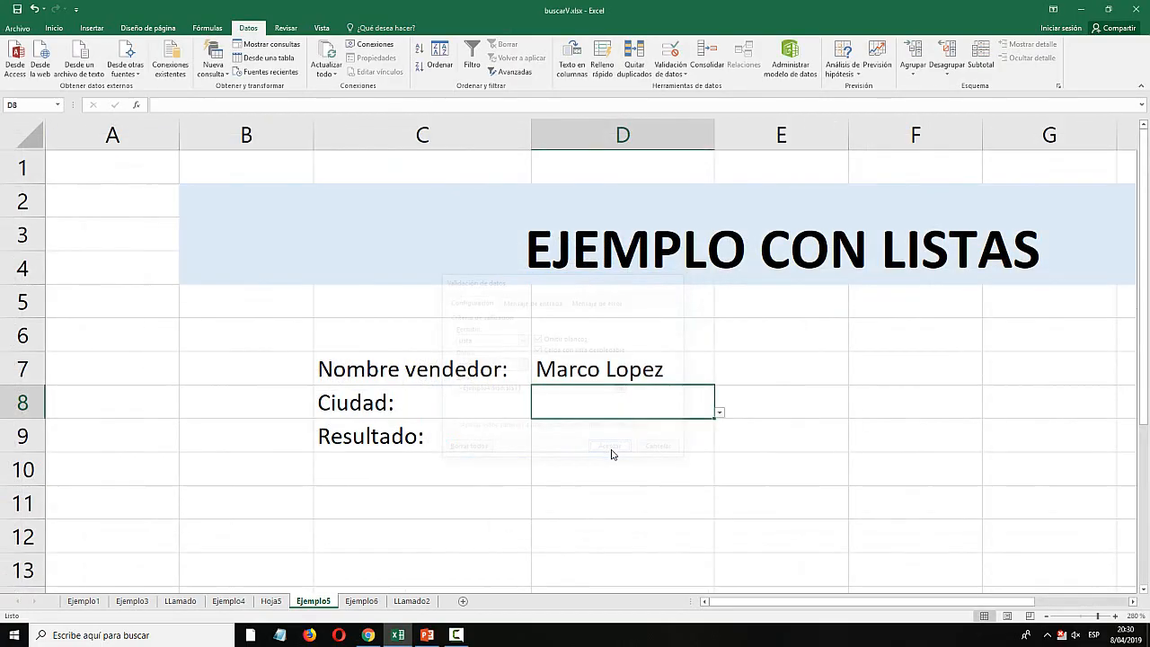
Test D8's drop-down list with Huanuco, Amazonas and Piura, finishing with Chiclayo selected.
click(719, 413)
click(539, 472)
click(721, 414)
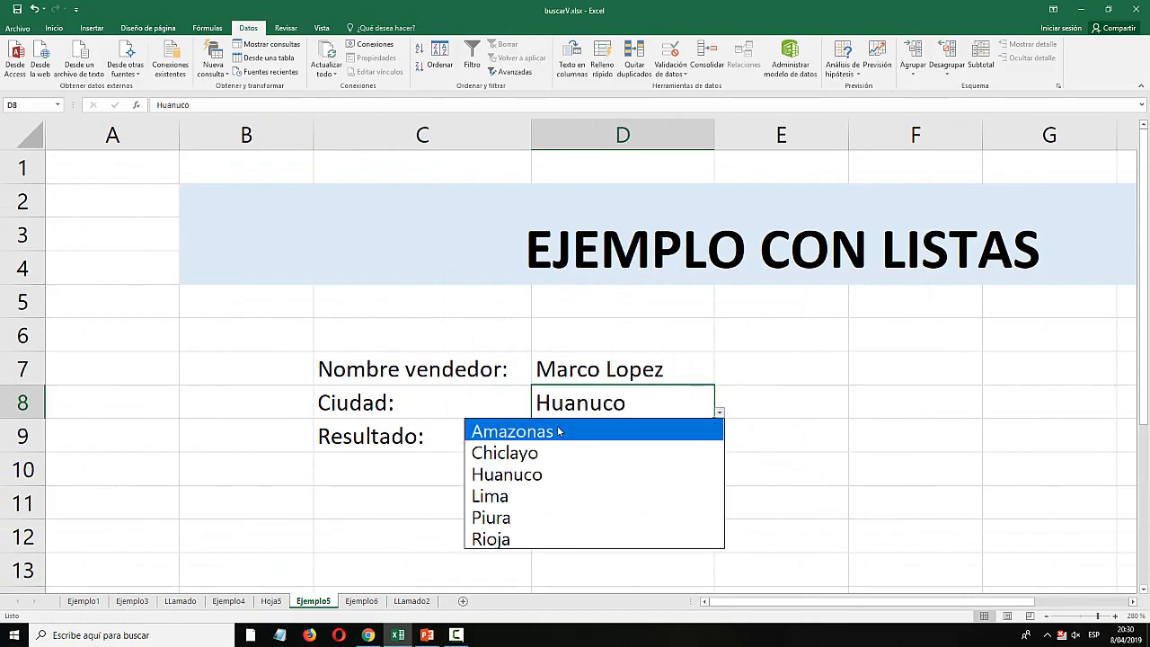
click(555, 431)
click(721, 414)
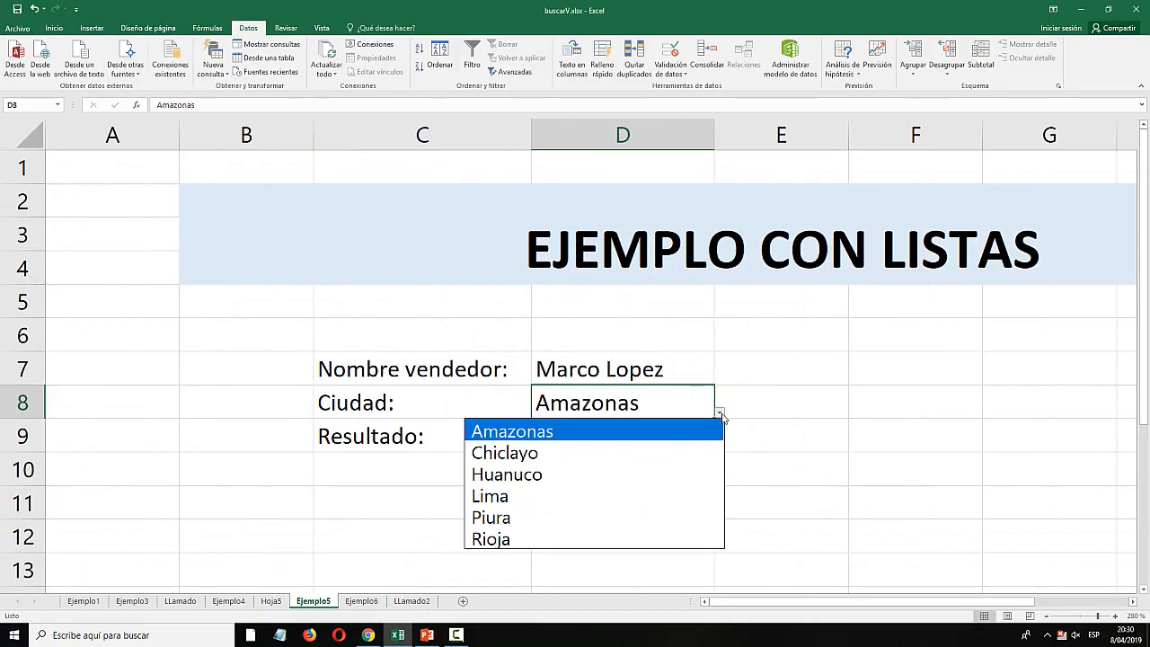
click(521, 518)
click(719, 413)
click(549, 446)
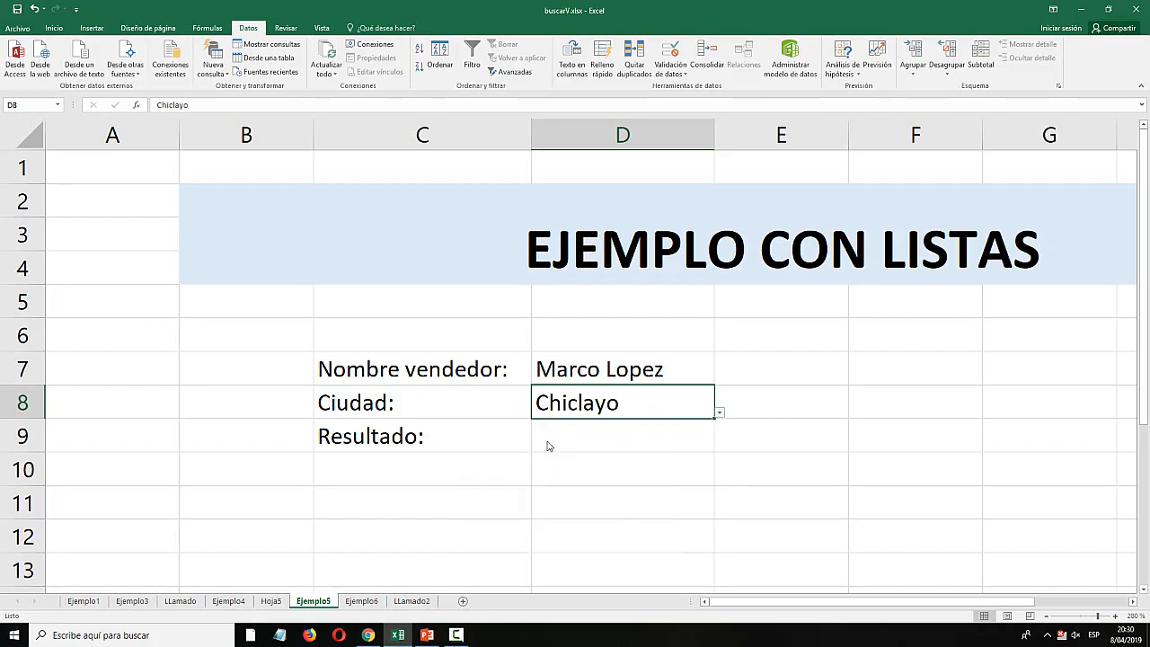
Enter the formula =CONCATENAR(D7;" ";D8) in E7 to join the seller name and city with a space.
click(777, 366)
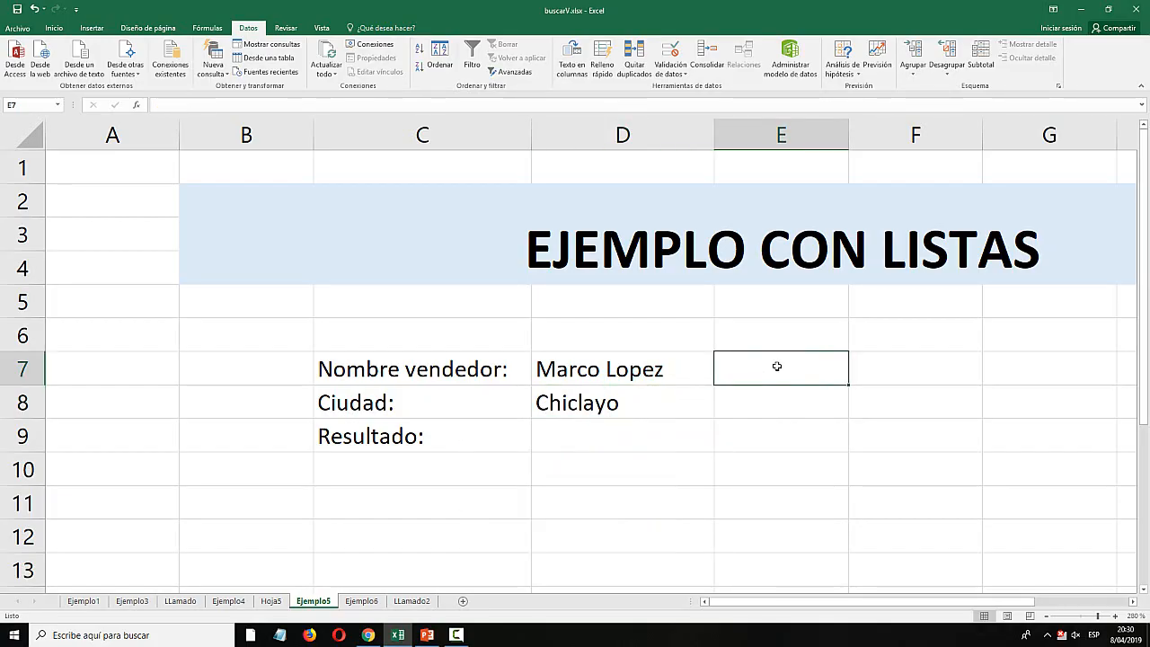
text(=buscar)
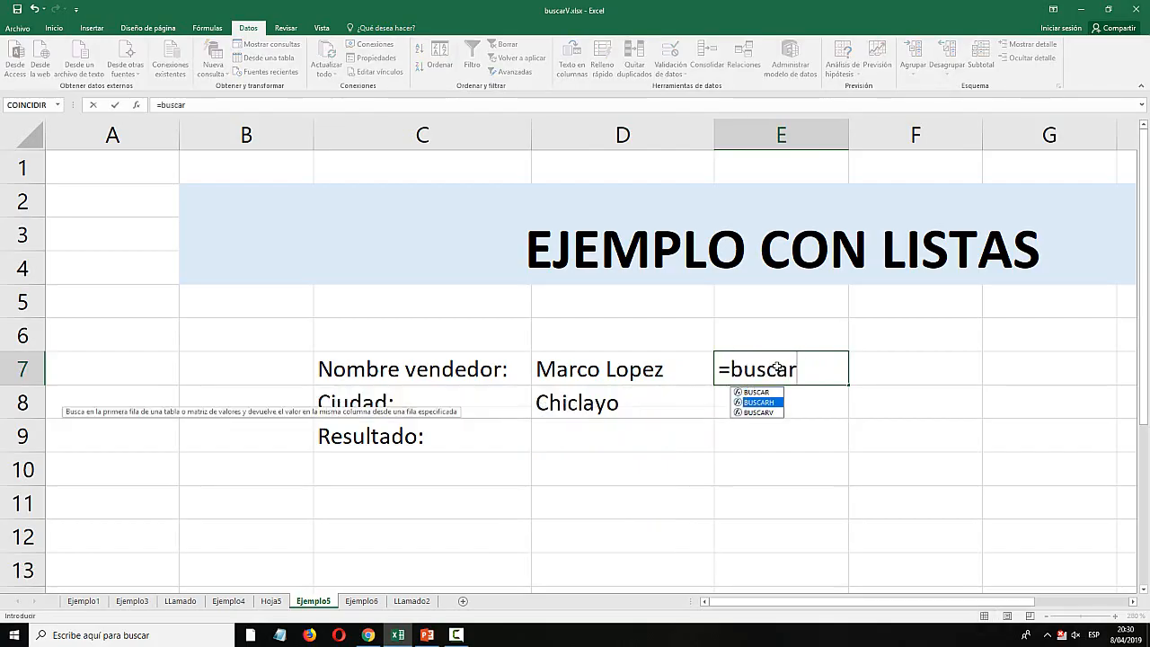
key(BackSpace)
key(BackSpace)
key(BackSpace)
key(BackSpace)
key(BackSpace)
key(BackSpace)
text(conca)
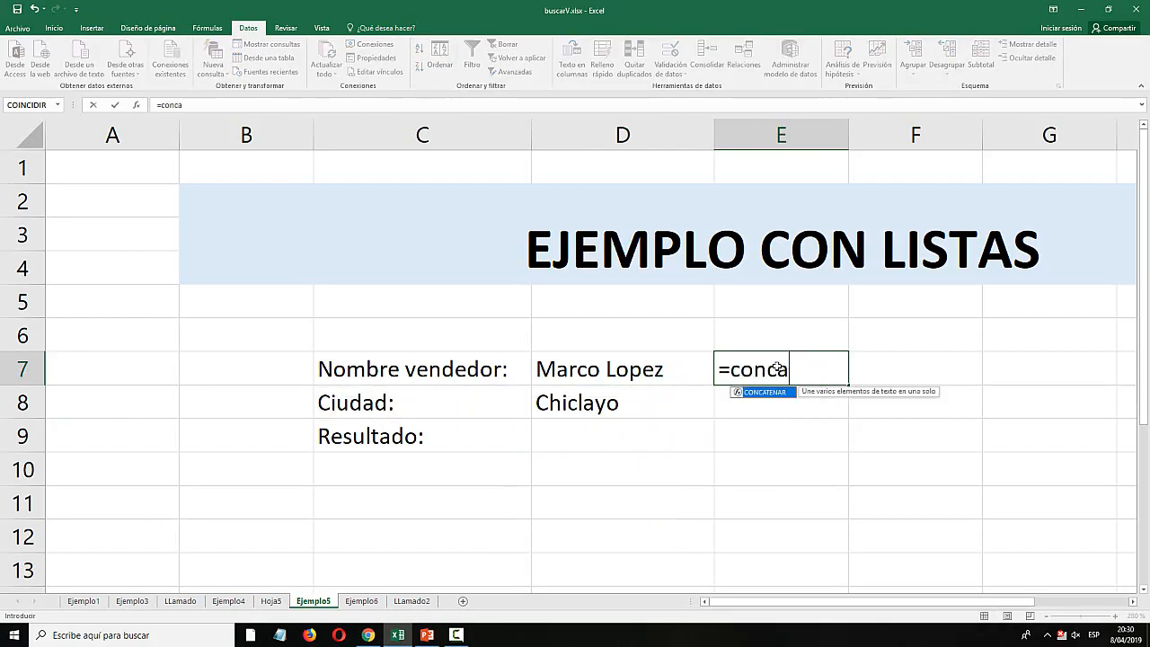
key(Tab)
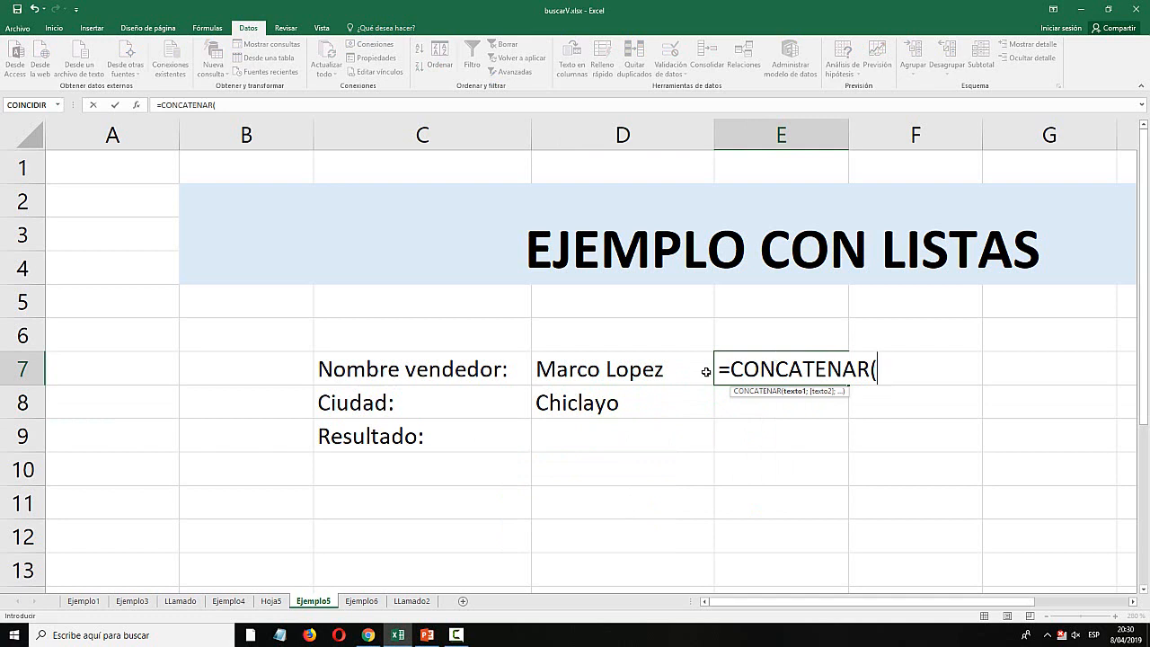
click(656, 370)
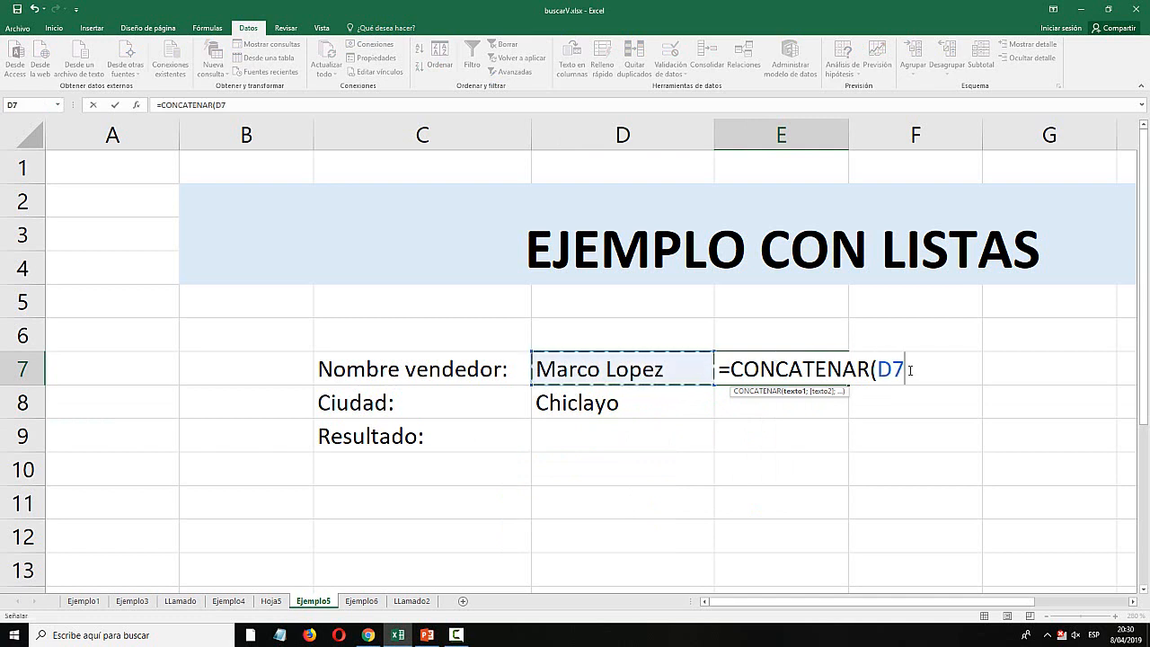
text(;)
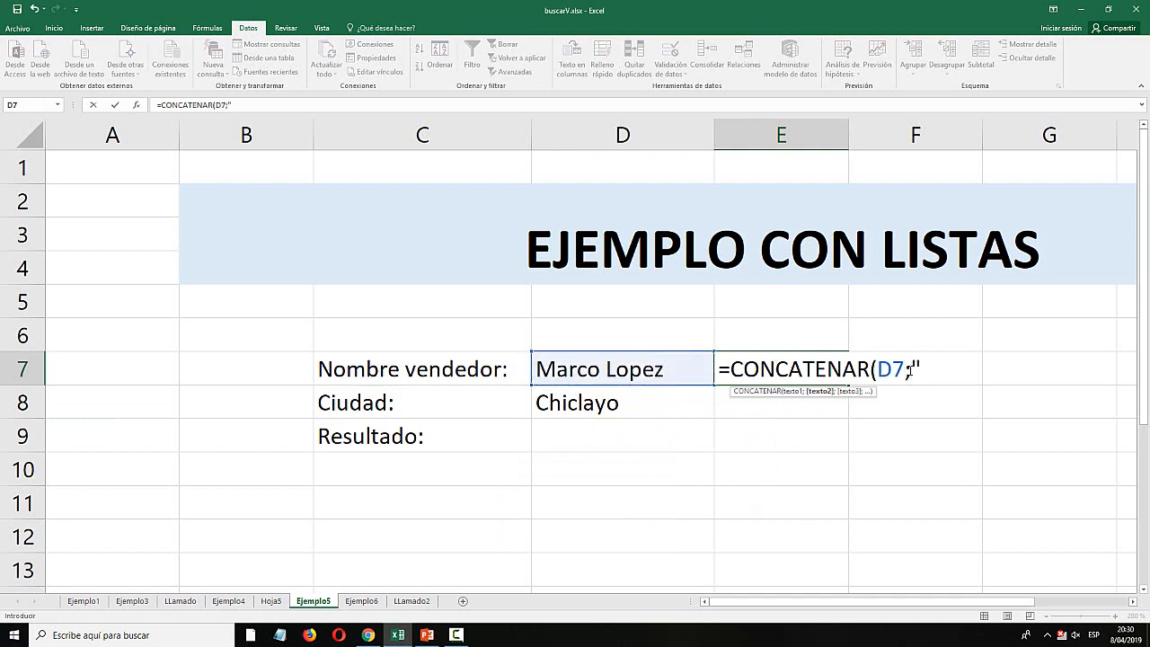
text(" ";)
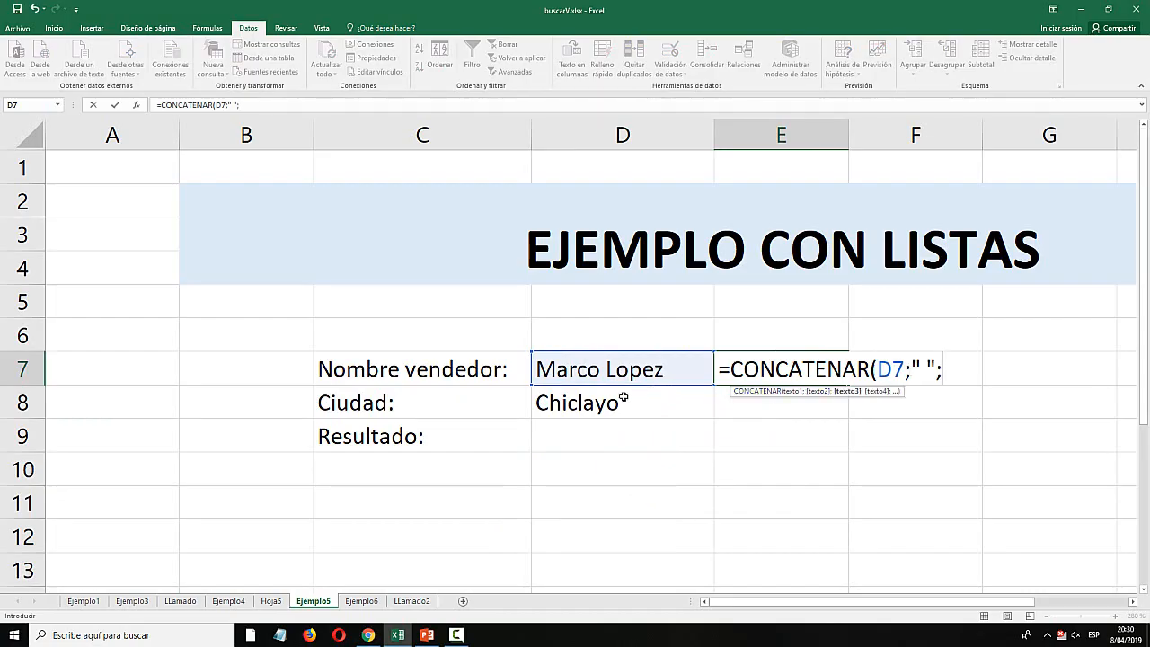
click(582, 405)
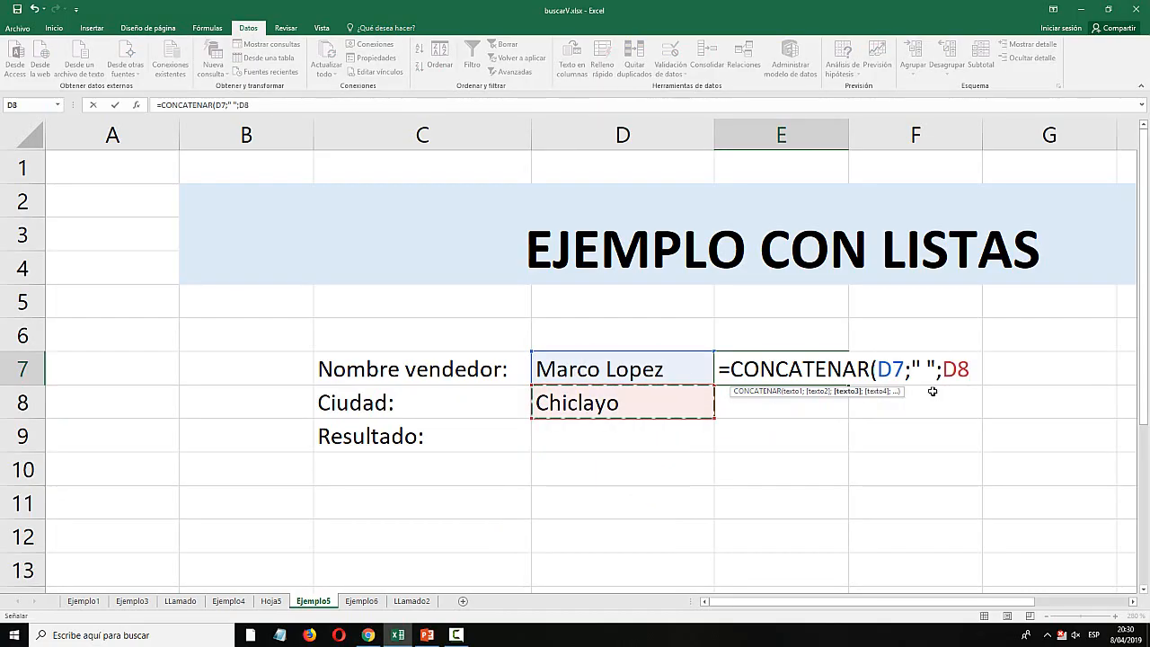
text())
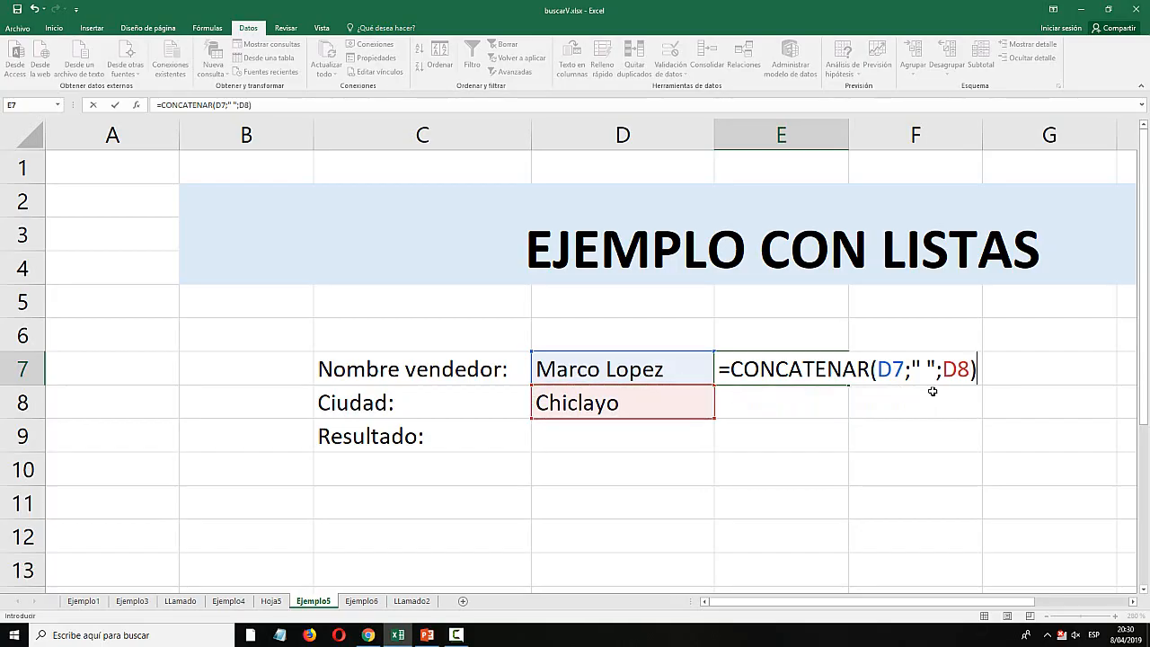
key(Return)
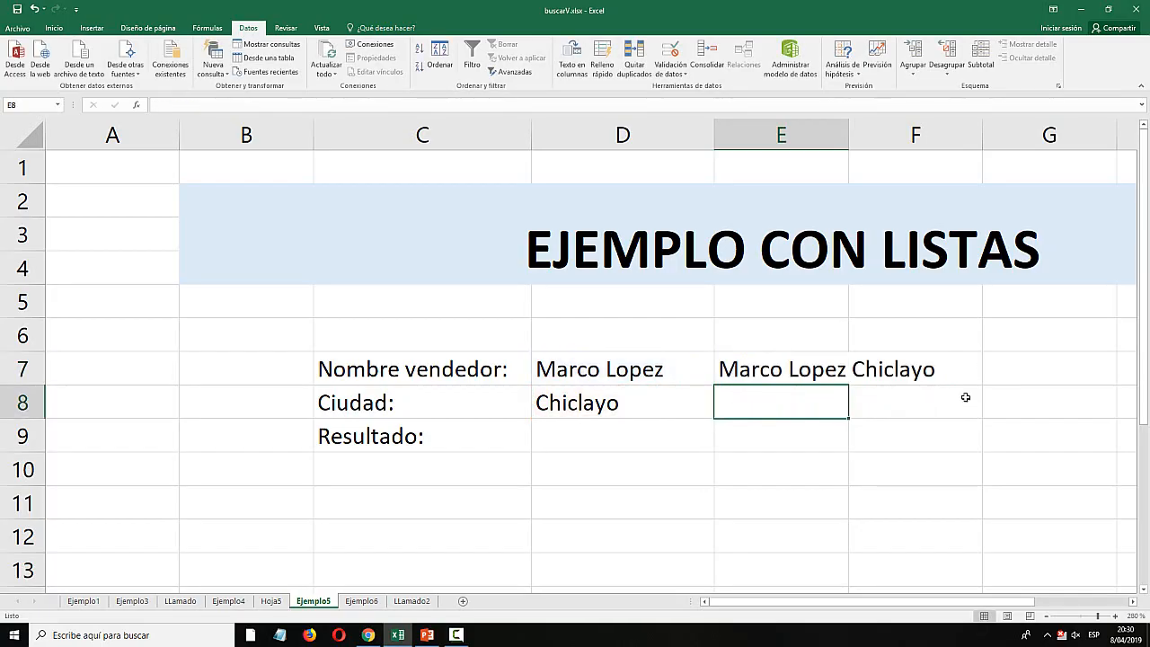
Hide the joined text in E7 by setting its font color to white.
click(845, 376)
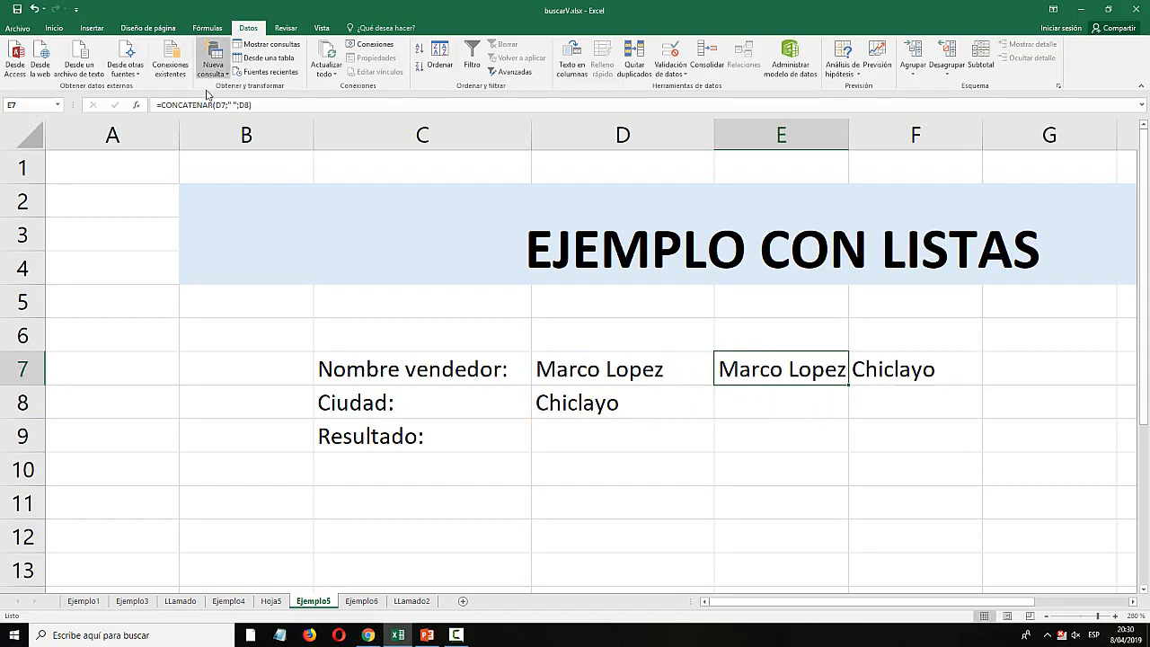
click(54, 27)
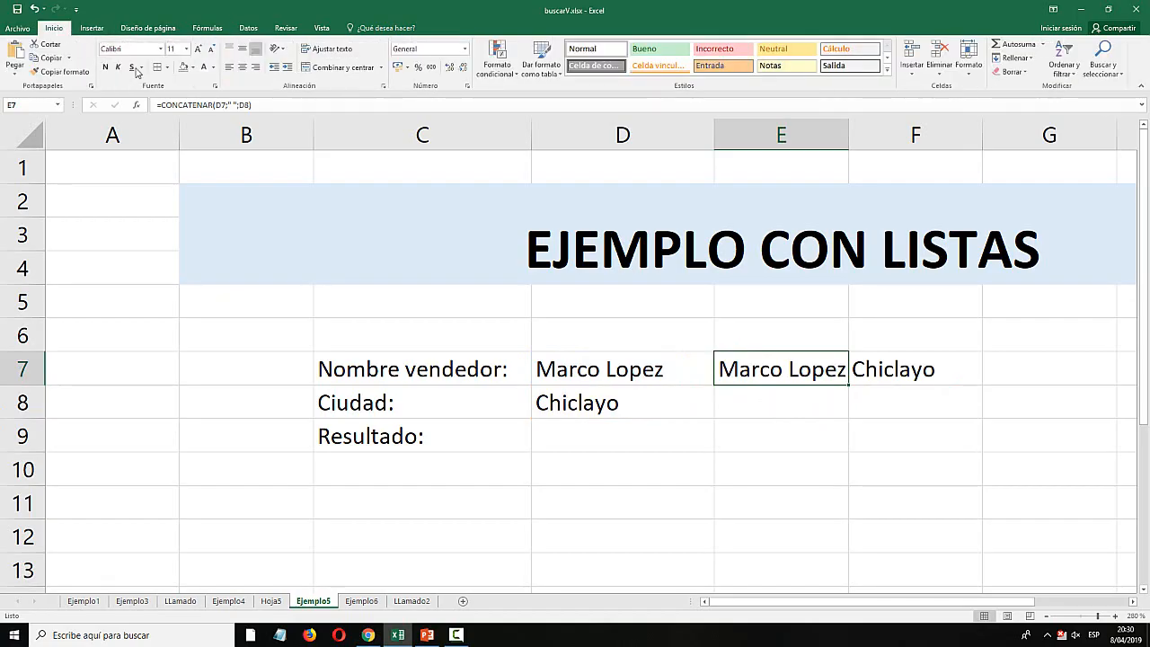
click(202, 68)
Start a BUSCARV formula in the Resultado cell D9 with E7 as the lookup value.
click(626, 433)
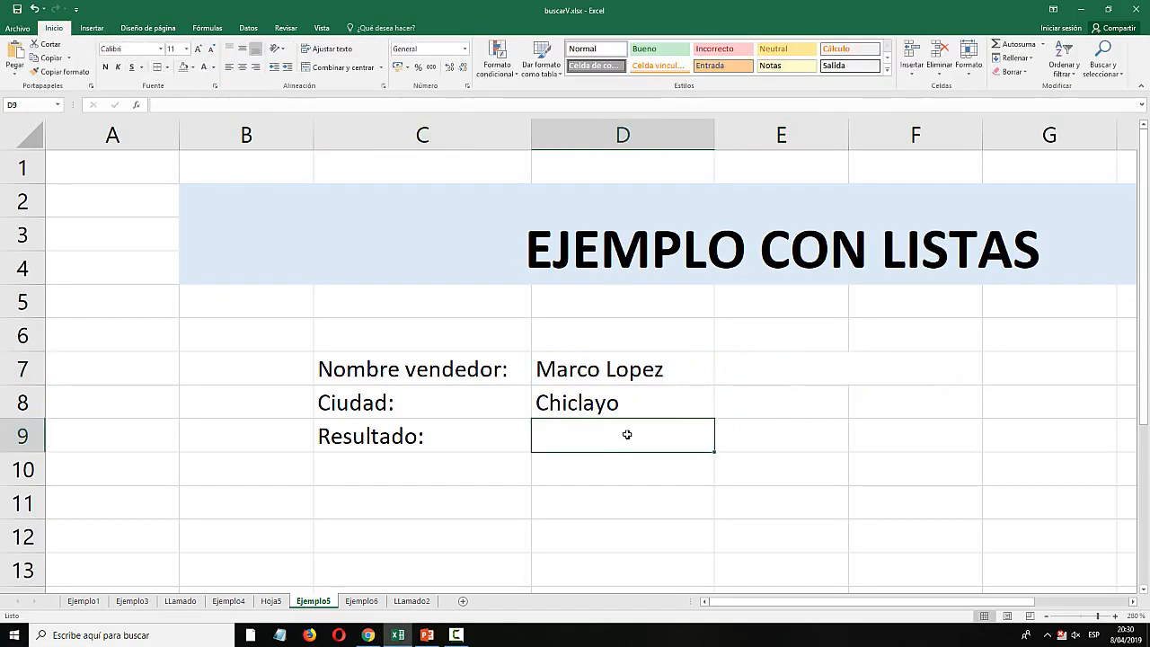
text(=buscar)
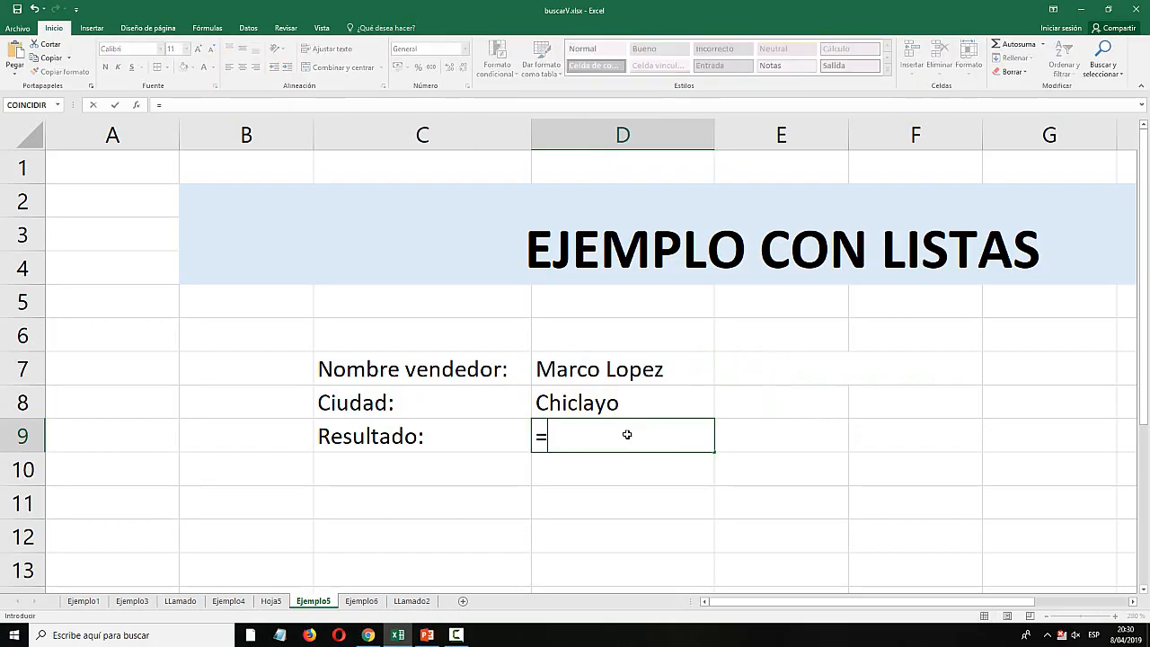
key(Down)
key(Down)
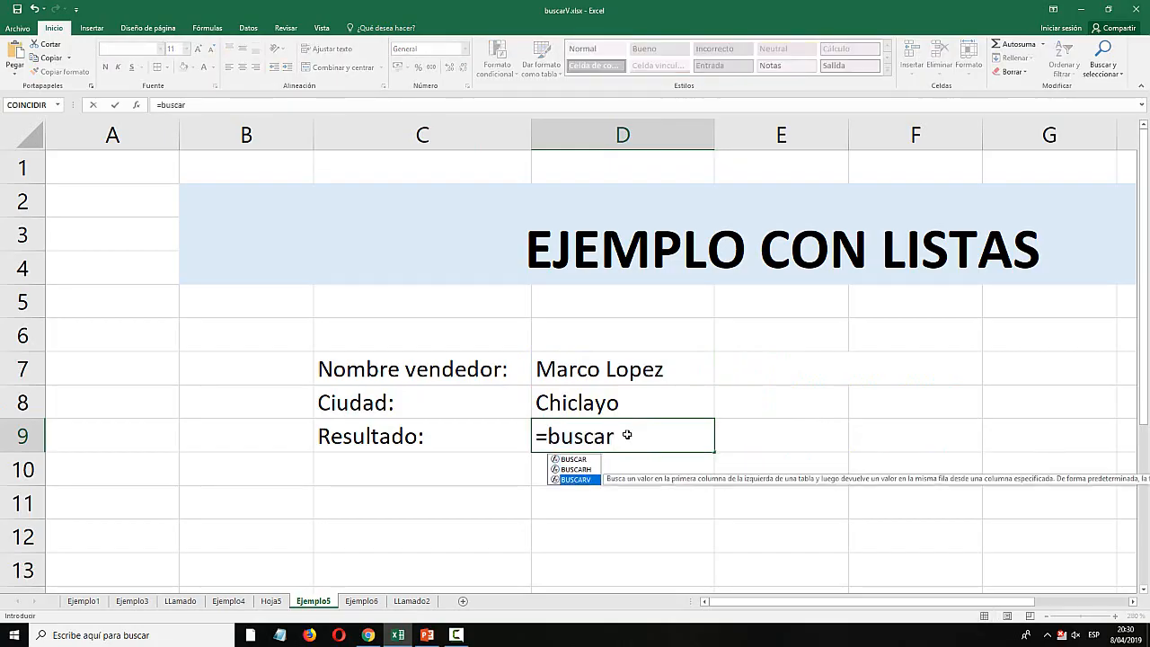
key(Tab)
click(749, 368)
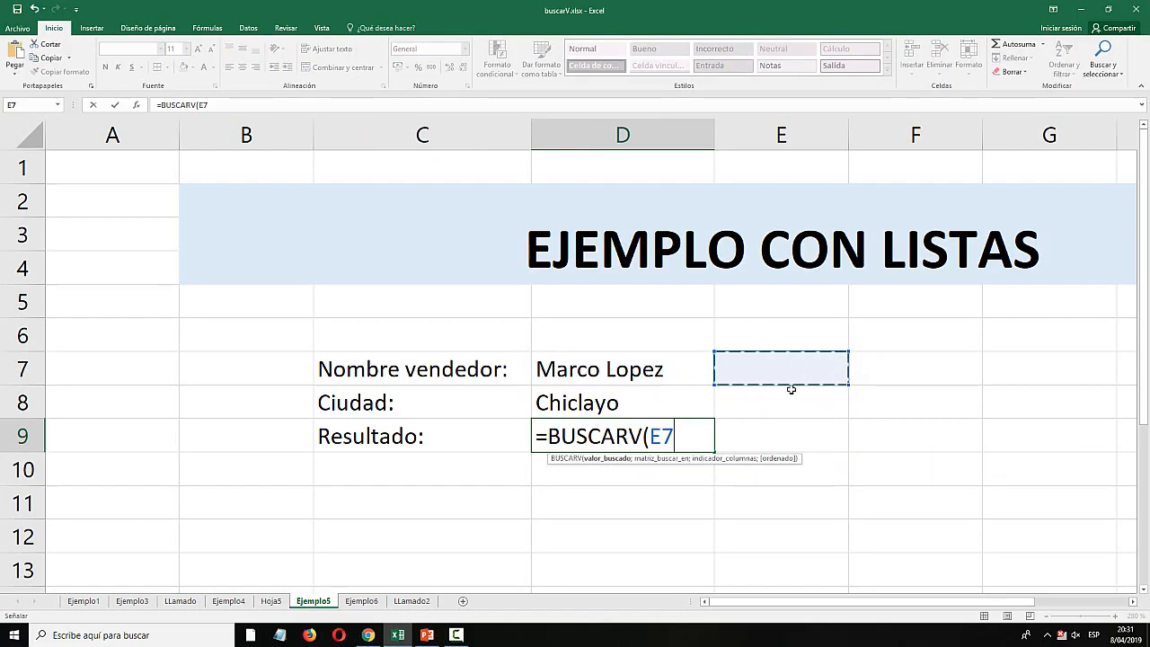
text(;)
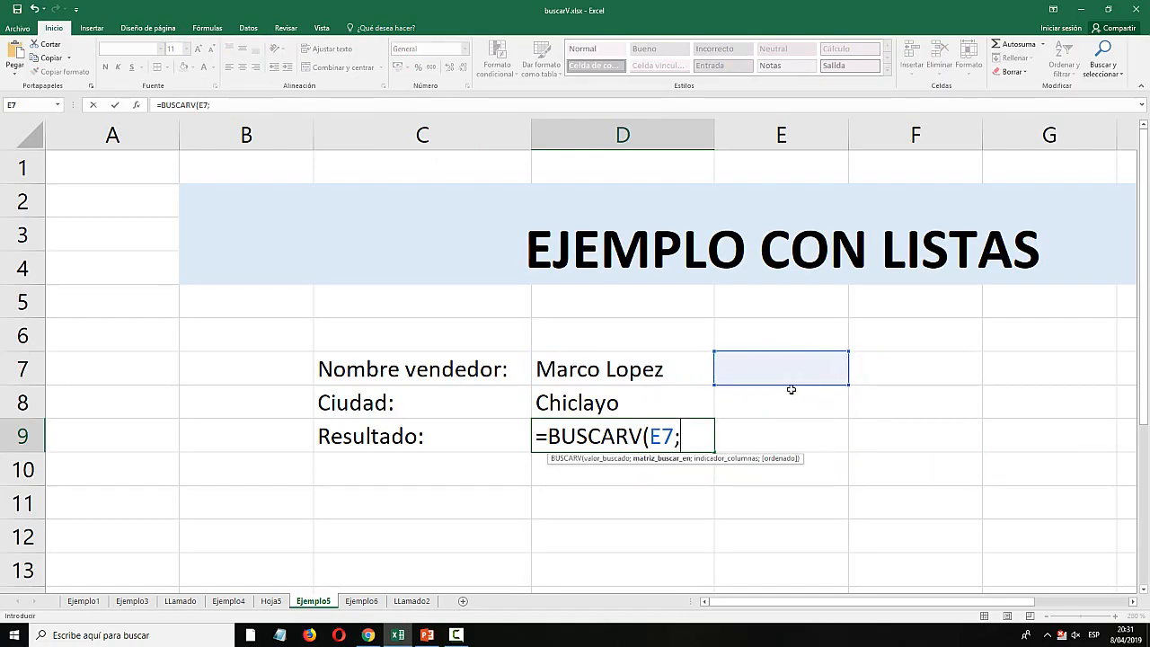
Complete D9's formula with the range Ejemplo4!C5:E22, column index 3 and FALSO for an exact match.
click(239, 601)
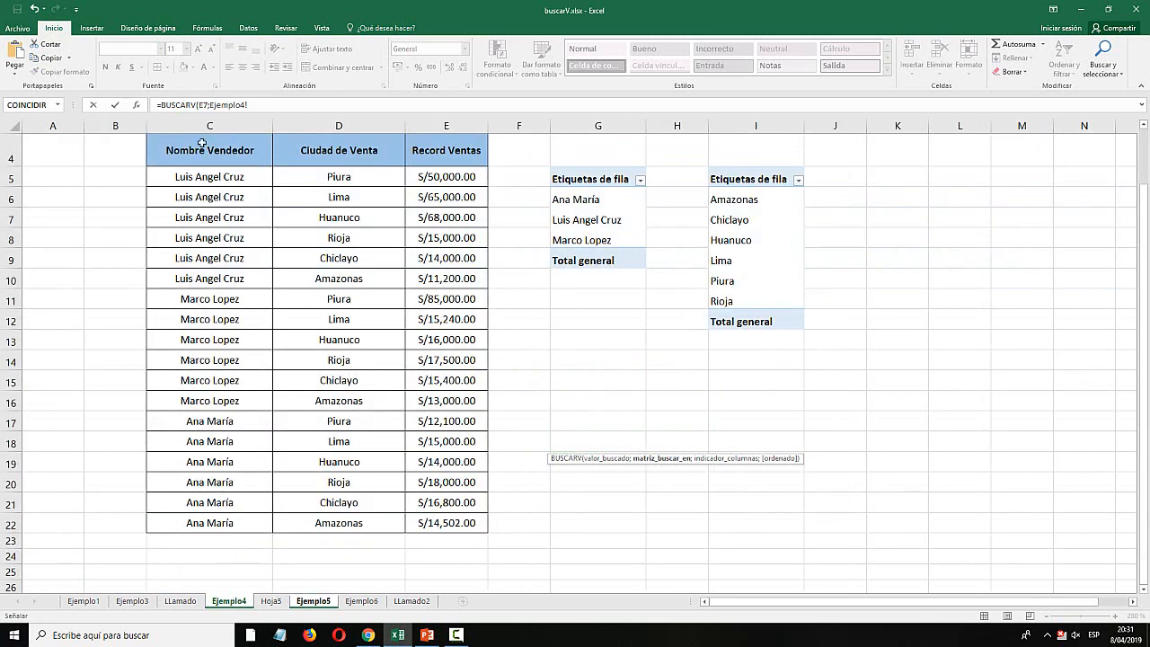
drag(202, 144, 450, 522)
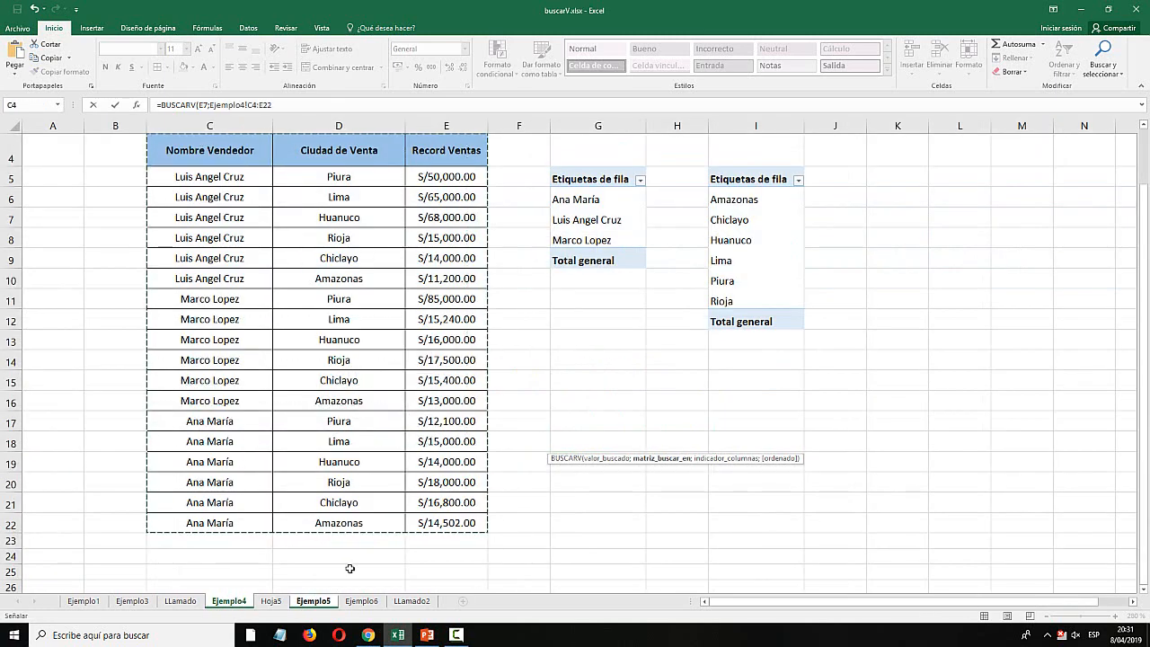
drag(157, 176, 451, 522)
click(290, 104)
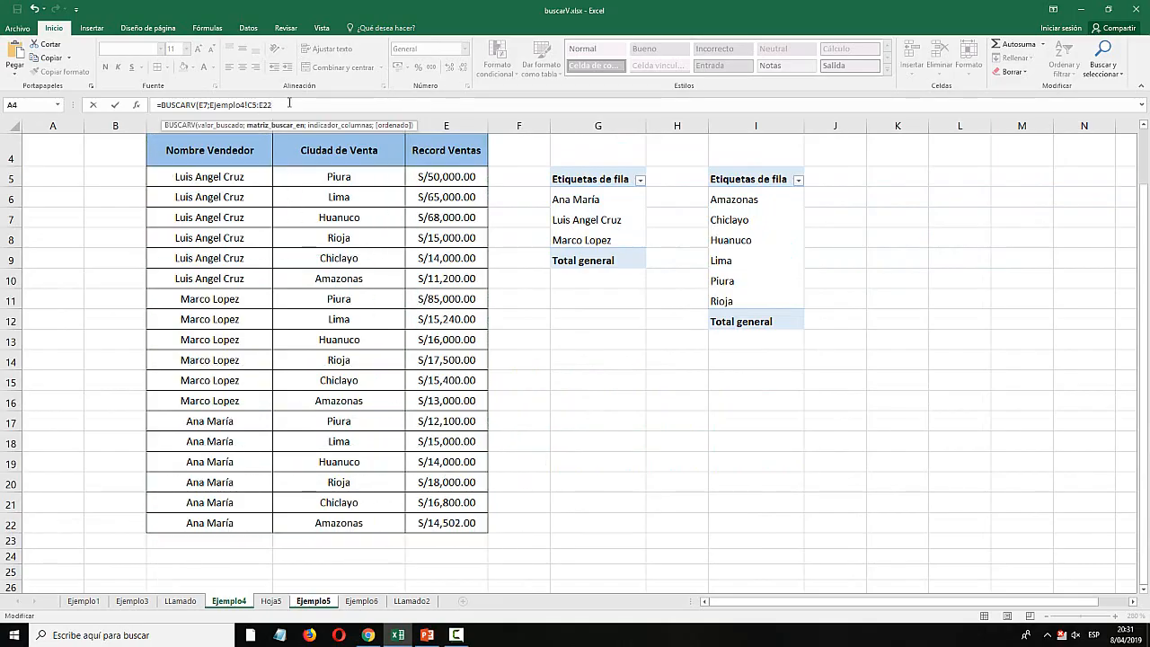
text(;3)
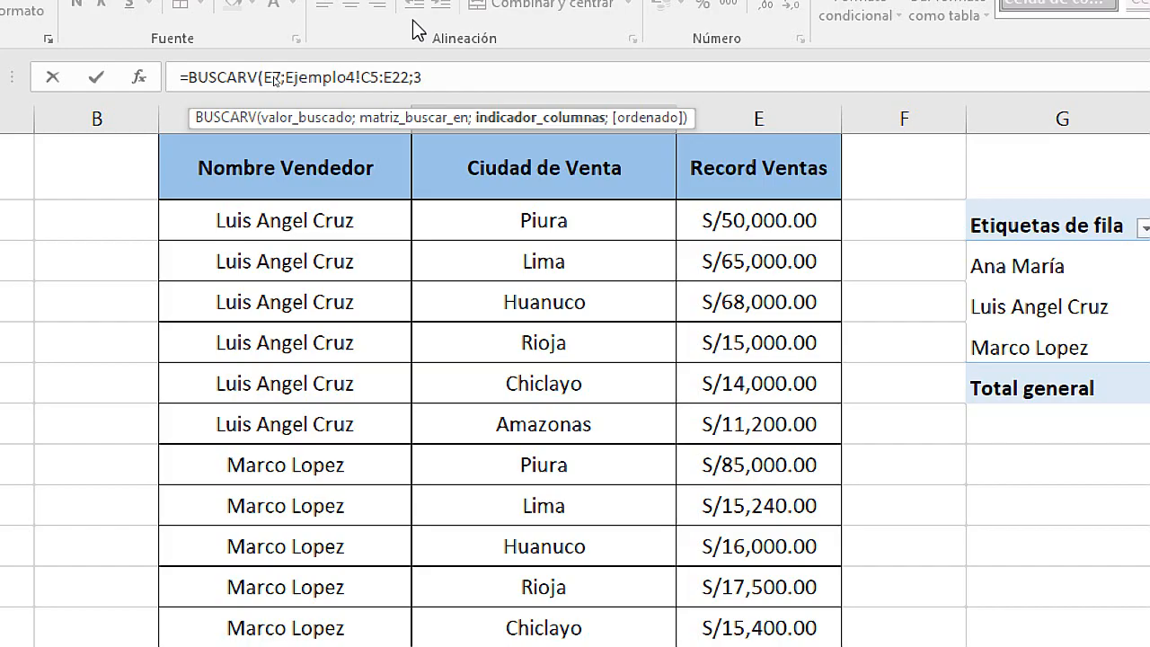
text(;fa)
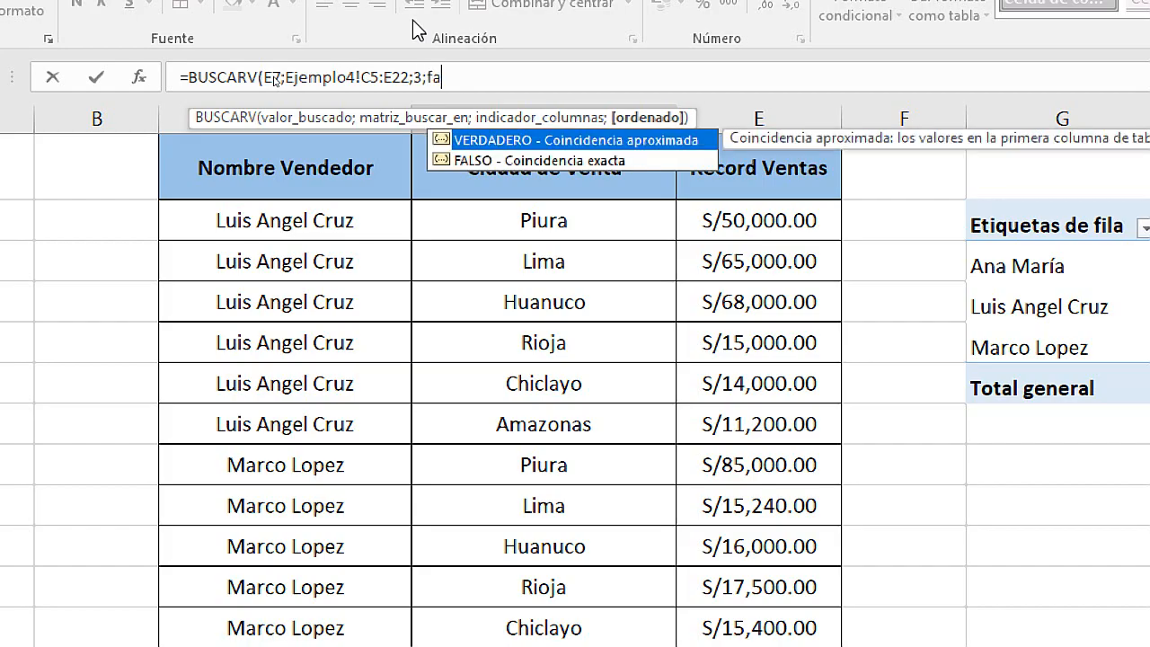
key(Tab)
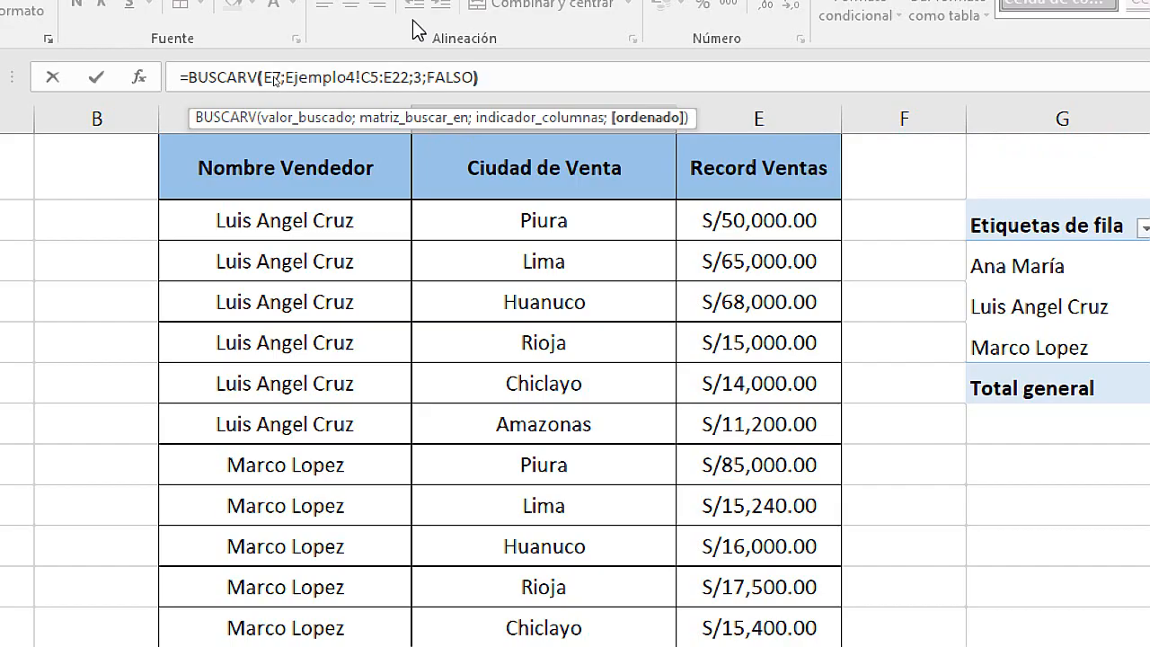
key(Return)
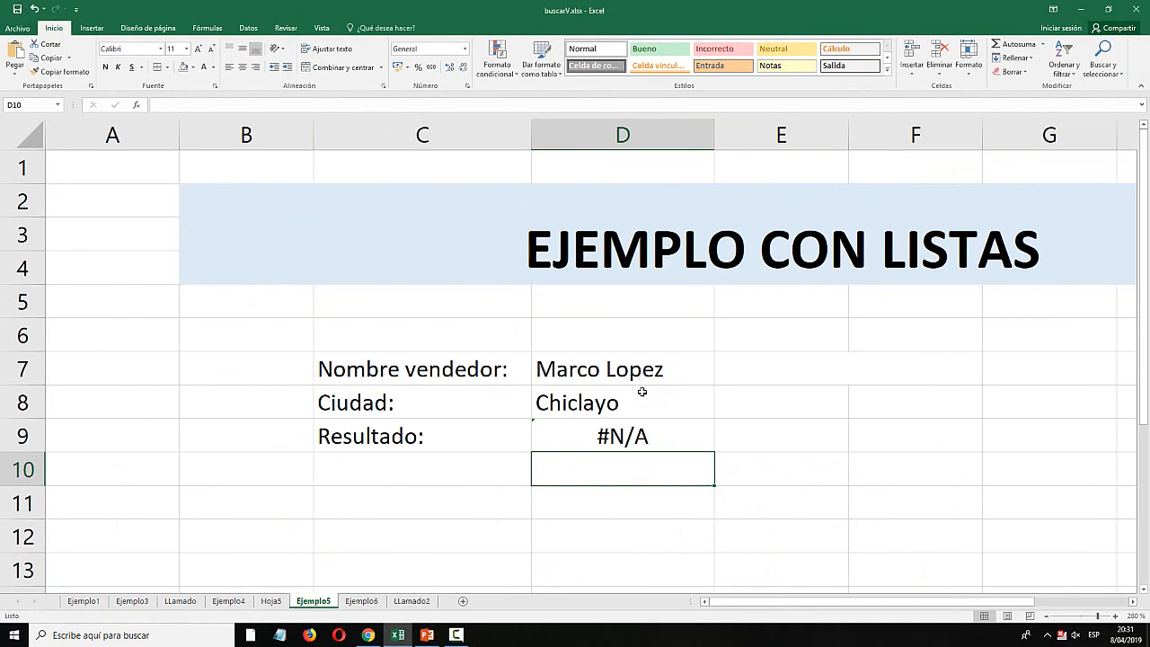
Reveal the hidden text in Ejemplo4's column B with a black font color and widen the column to fit it.
click(626, 435)
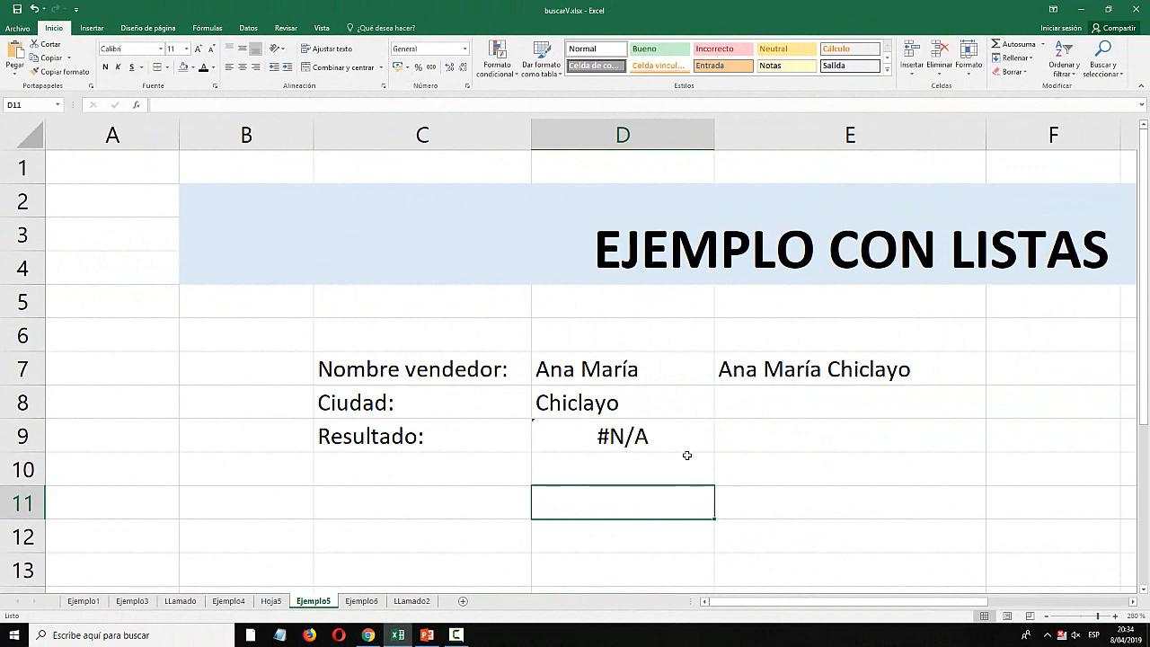
click(656, 437)
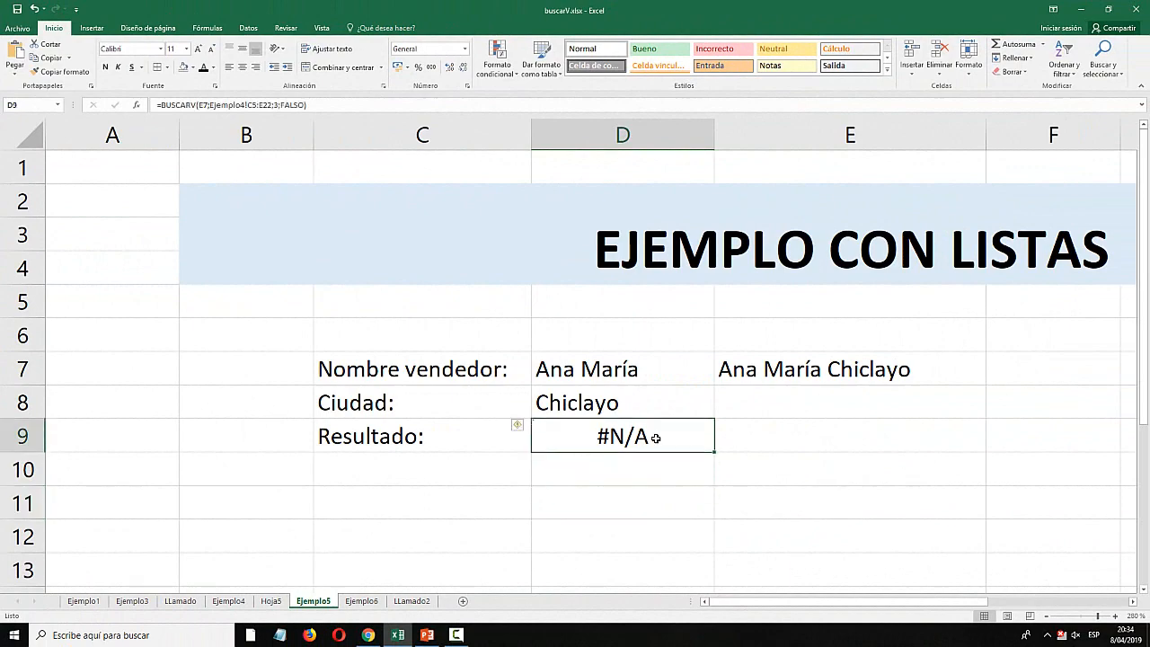
click(237, 607)
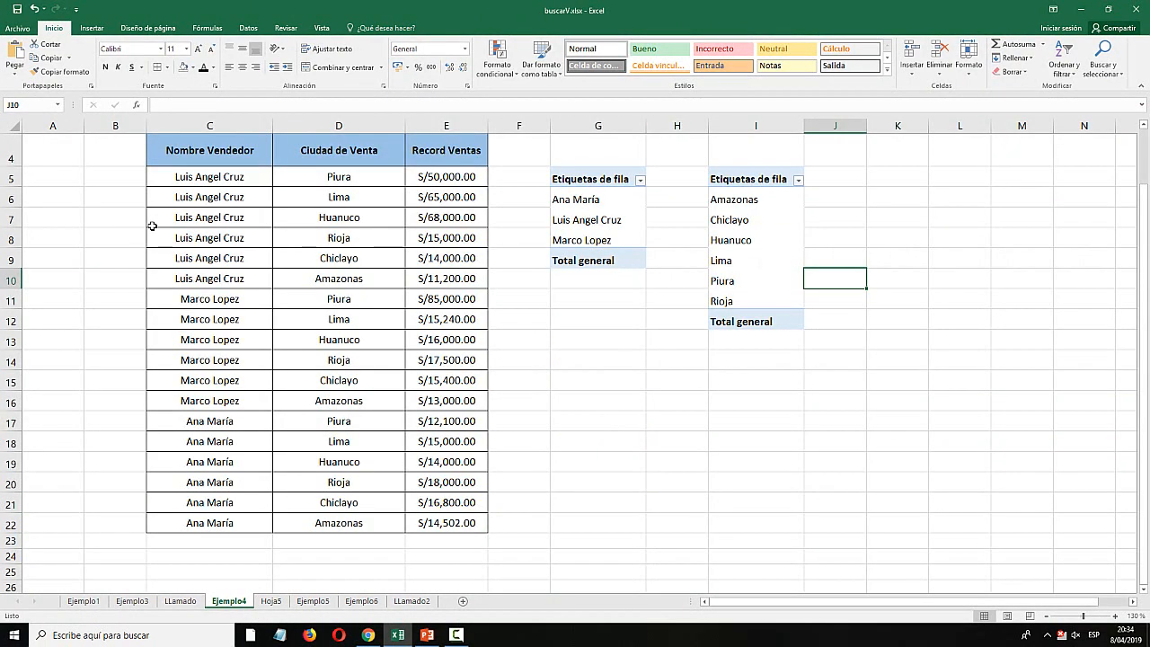
scroll(153, 226, up, 1)
click(121, 128)
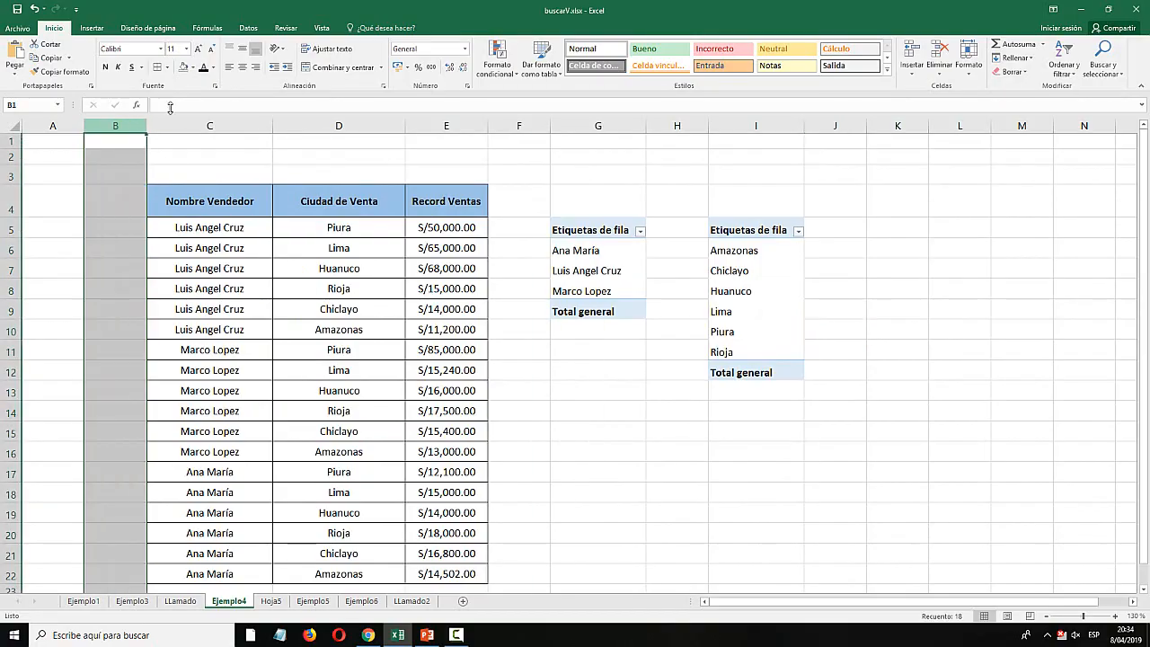
click(205, 69)
click(172, 244)
drag(147, 126, 232, 133)
Examine the CONCATENAR formulas that join seller and city in column B of Ejemplo4.
click(185, 297)
click(170, 233)
click(172, 397)
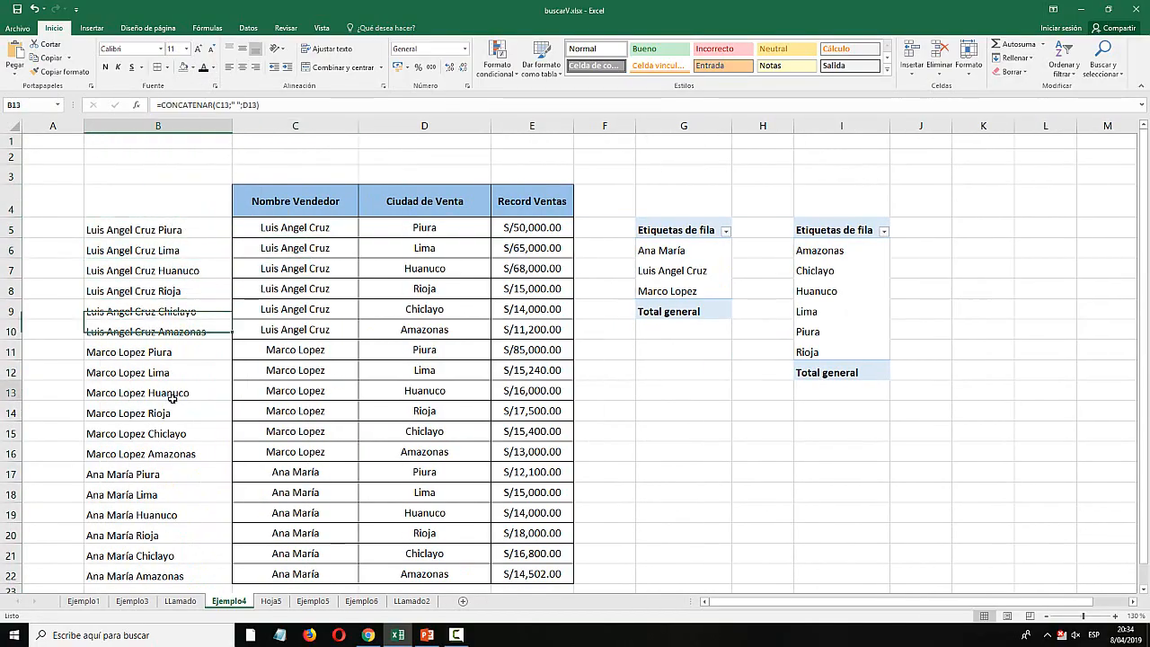
click(162, 473)
click(162, 514)
click(158, 411)
click(157, 290)
click(157, 270)
click(157, 232)
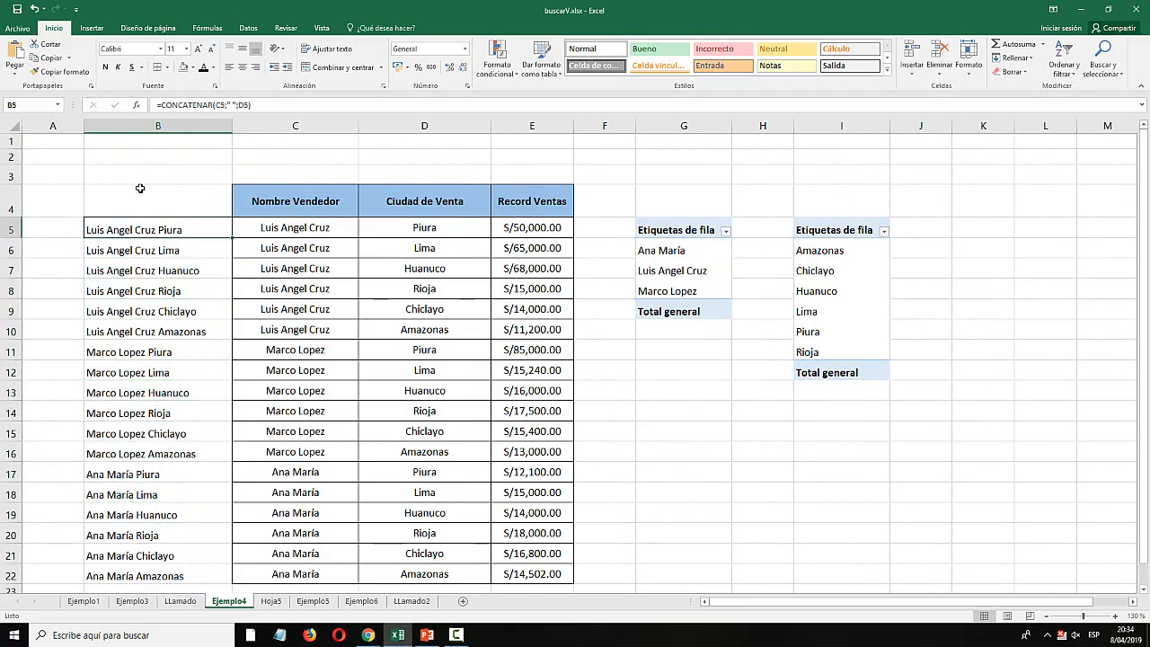
click(138, 126)
click(156, 262)
click(149, 465)
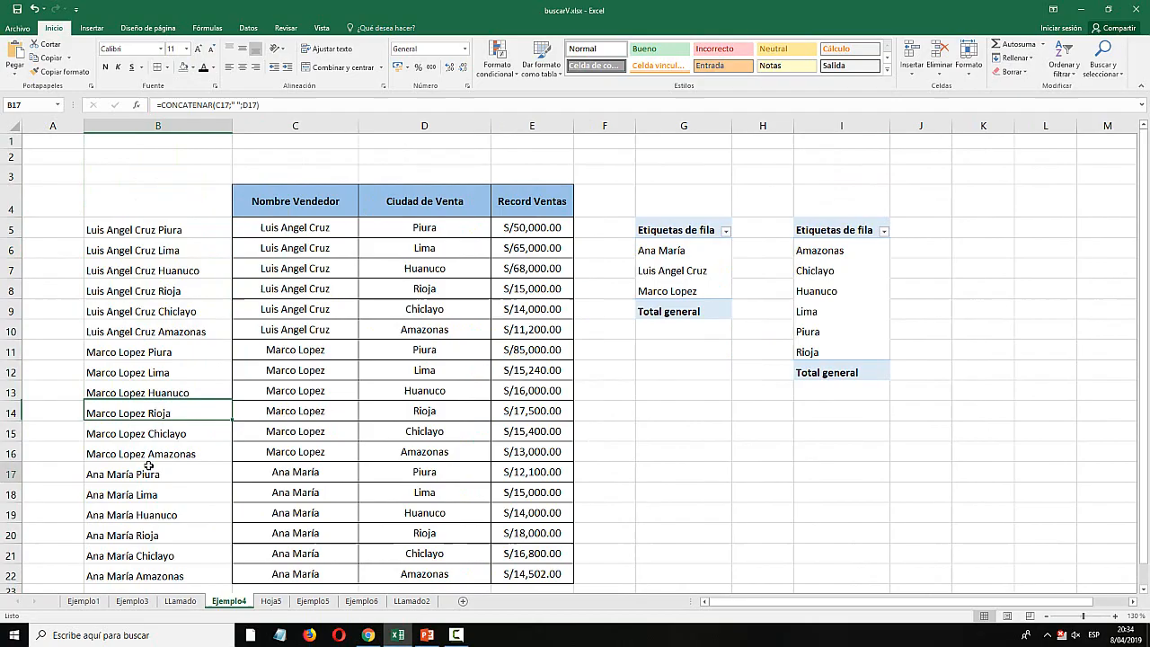
click(127, 312)
click(124, 231)
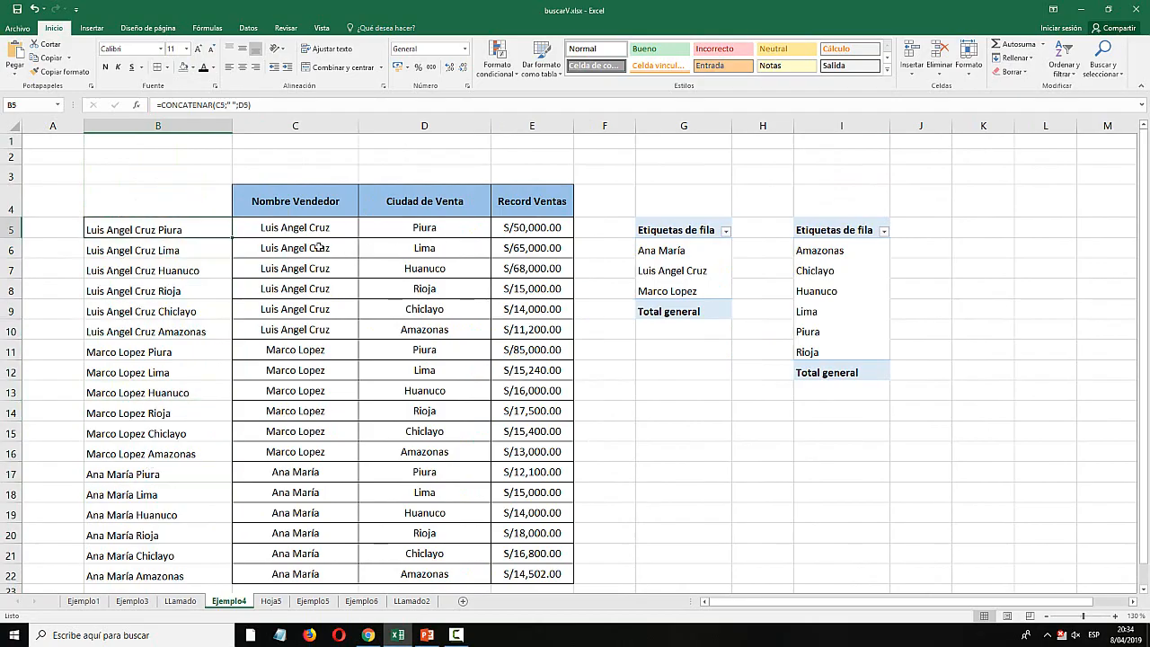
Compare the sales range C5:E22 with the range B4:E22 that includes the joined-name column.
drag(310, 228, 530, 566)
click(424, 349)
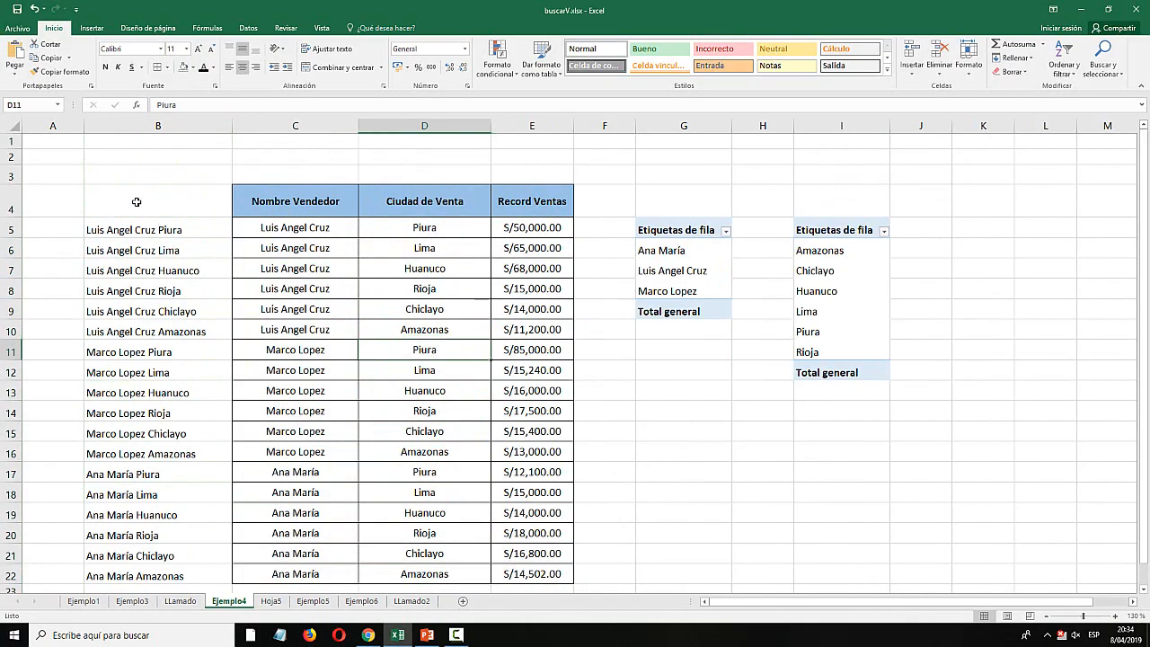
mouse_move(124, 192)
mouse_down()
mouse_move(301, 249)
mouse_move(508, 438)
mouse_move(539, 575)
mouse_up()
Clear D9 on Ejemplo5 and begin a new BUSCARV formula there with E7 as the lookup value.
click(271, 601)
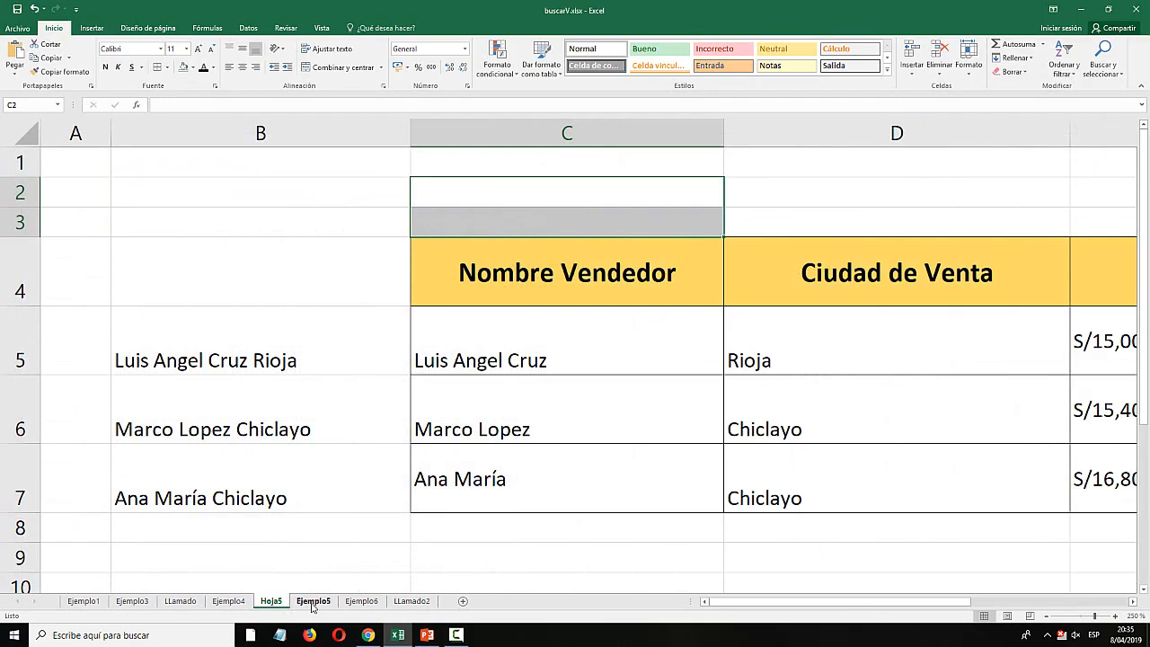
click(314, 601)
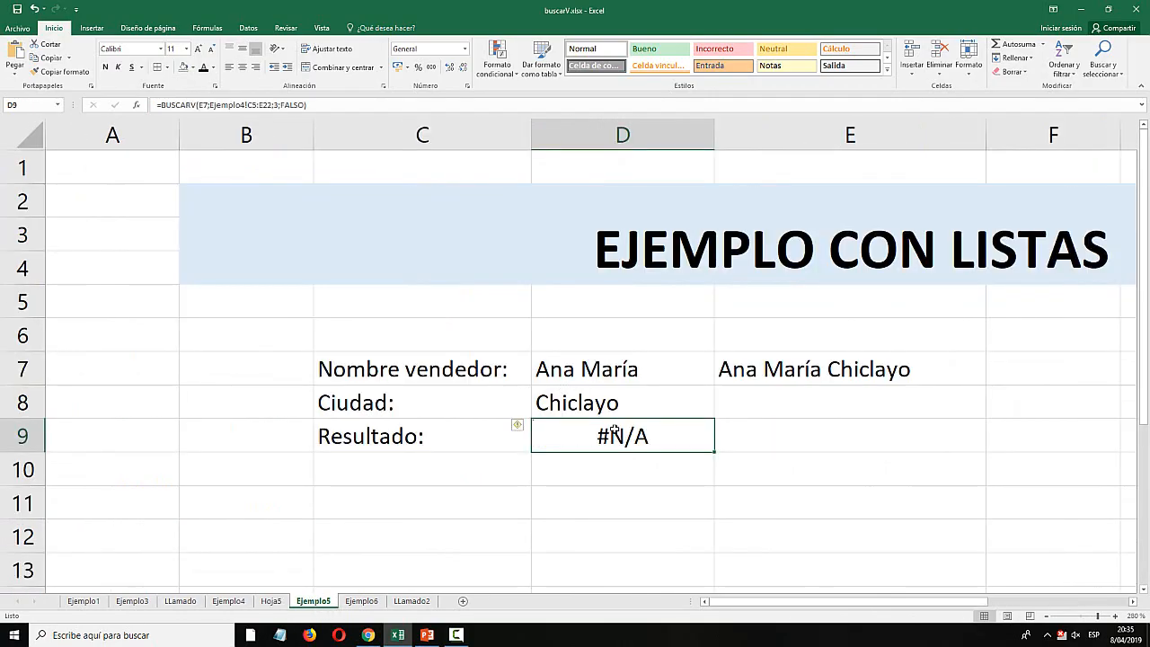
key(Delete)
text(=buscar)
key(Down)
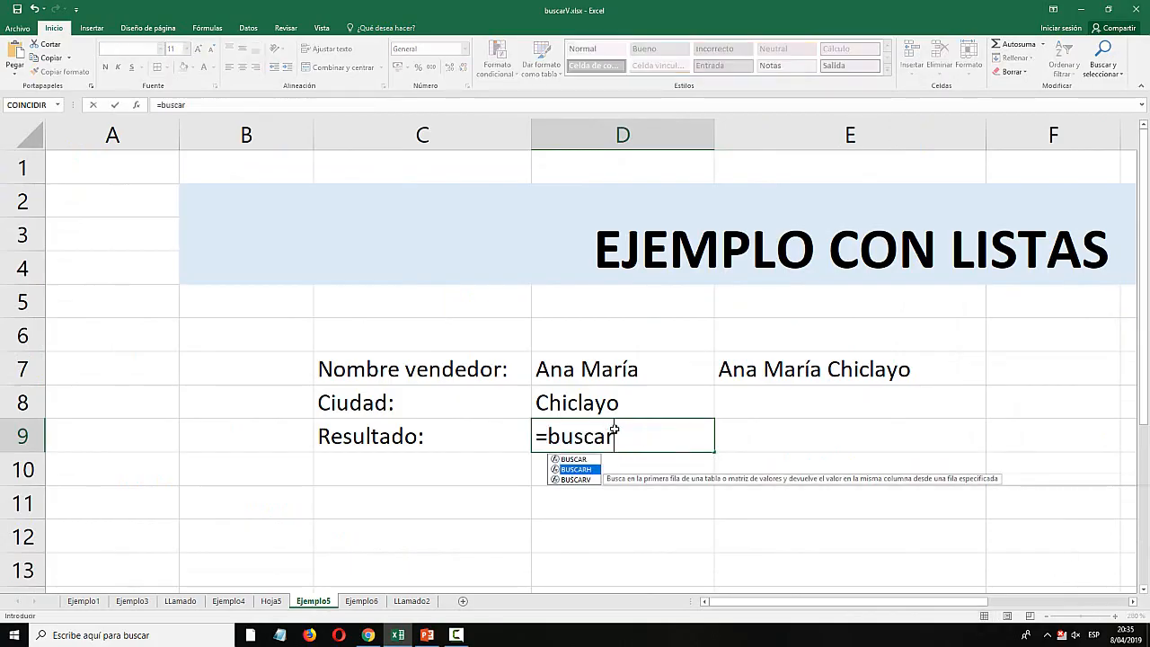
key(Down)
key(Tab)
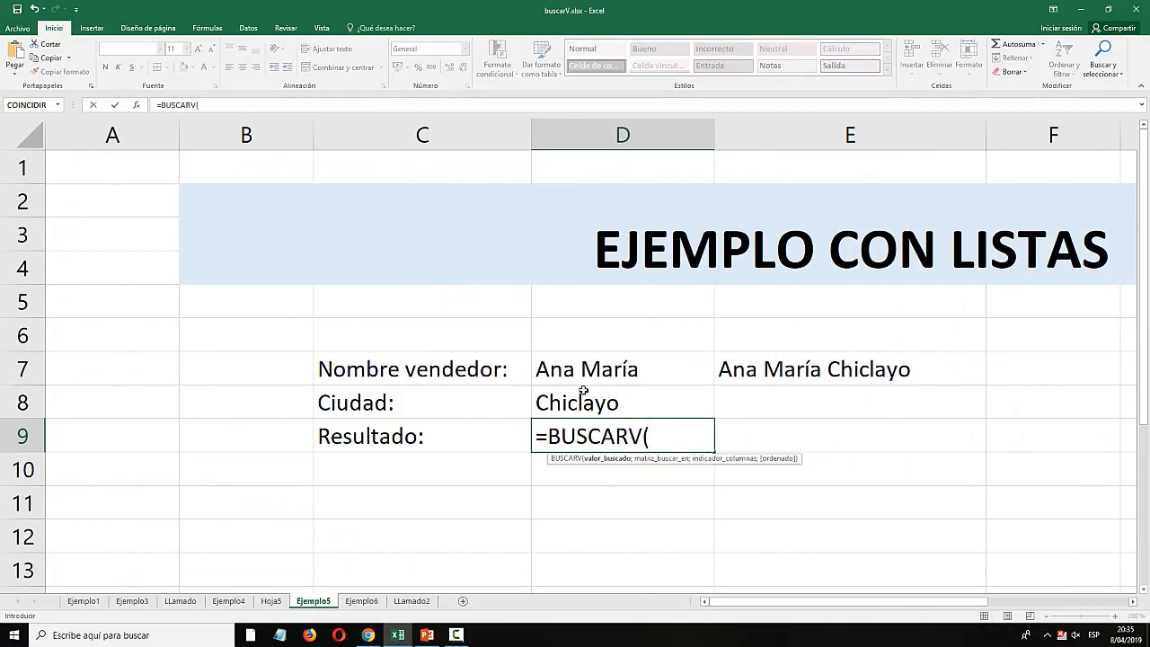
click(814, 370)
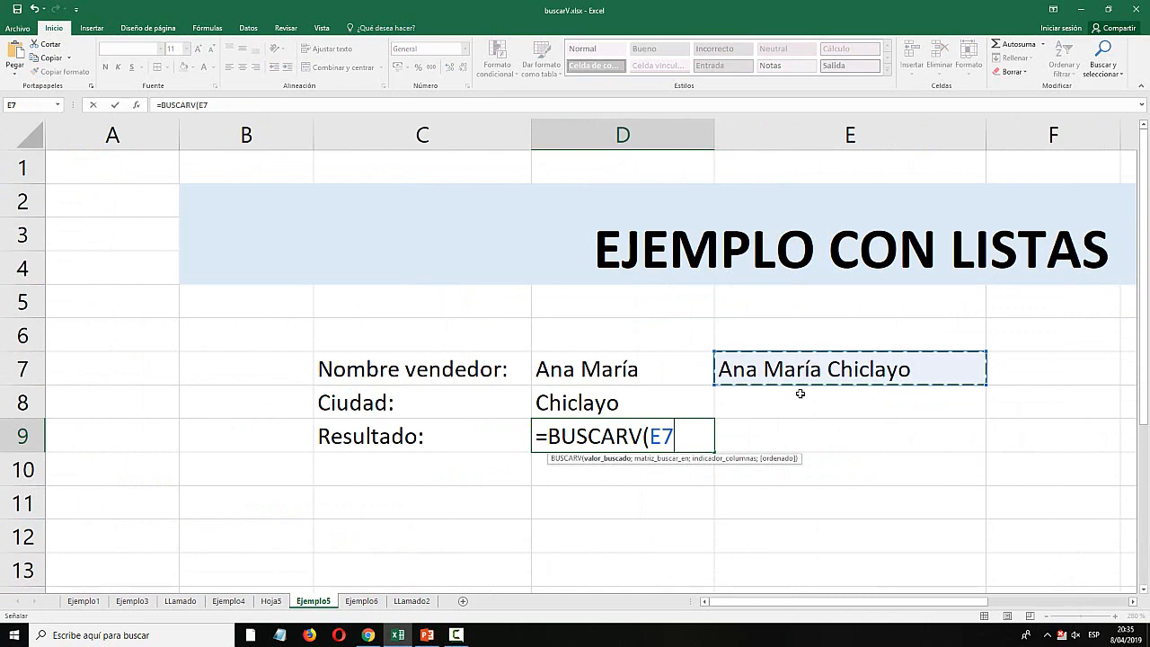
text(;)
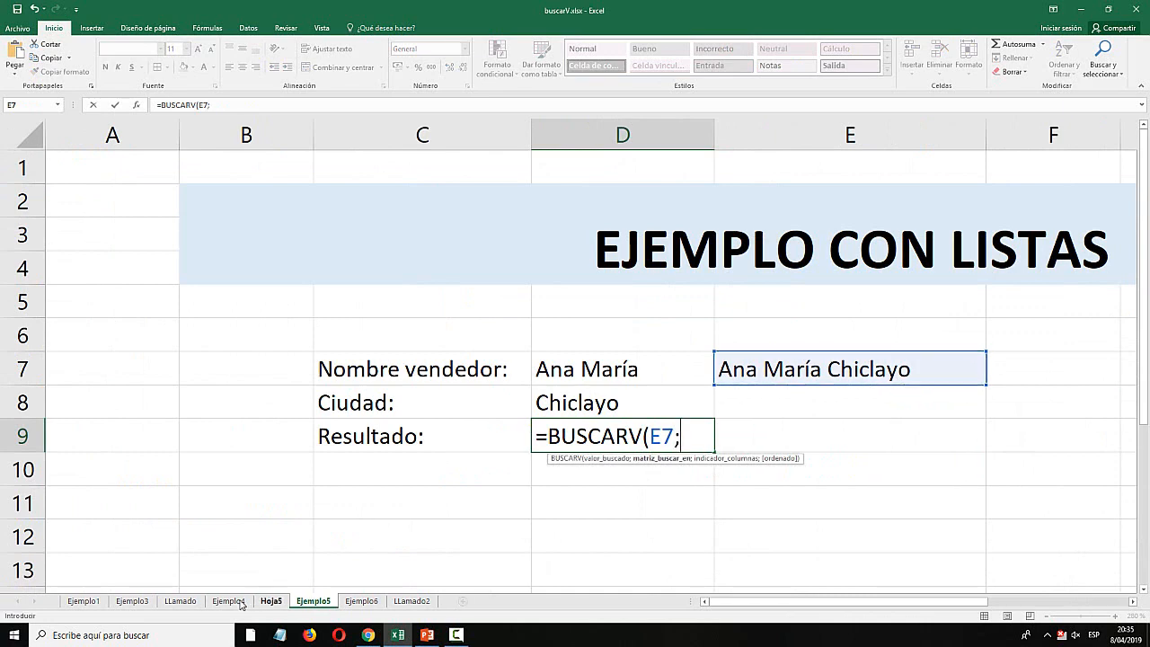
Finish D9's BUSCARV formula with the range Ejemplo4!B2:I22, column index 4 and FALSO for an exact match.
click(228, 601)
drag(138, 202, 530, 575)
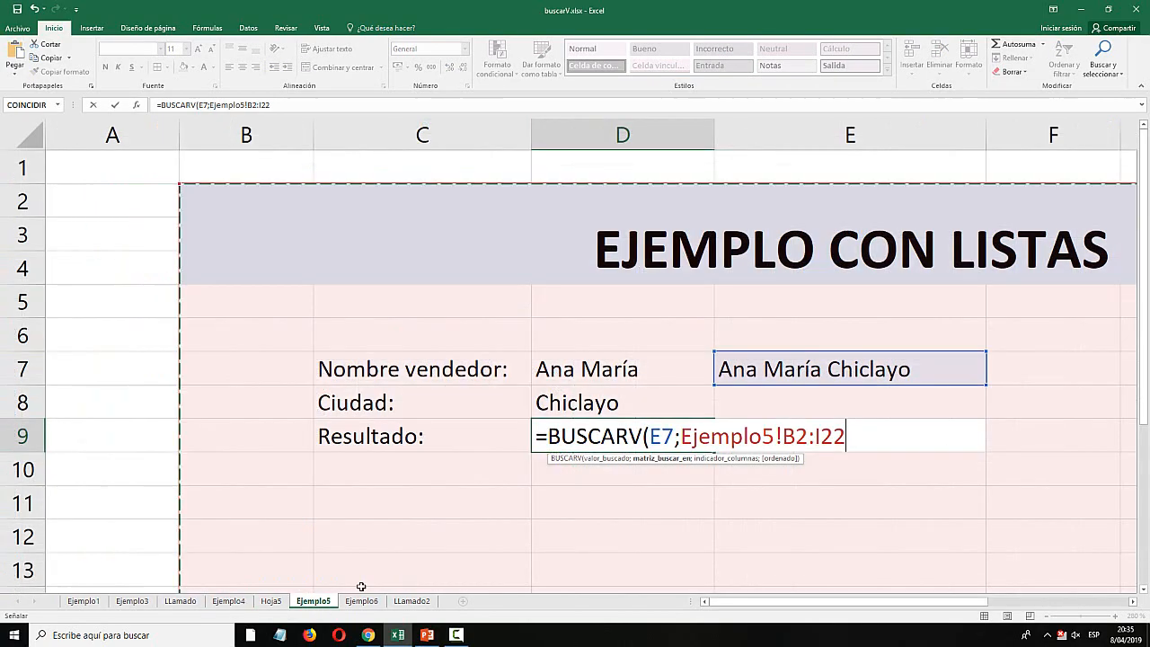
click(313, 601)
click(181, 601)
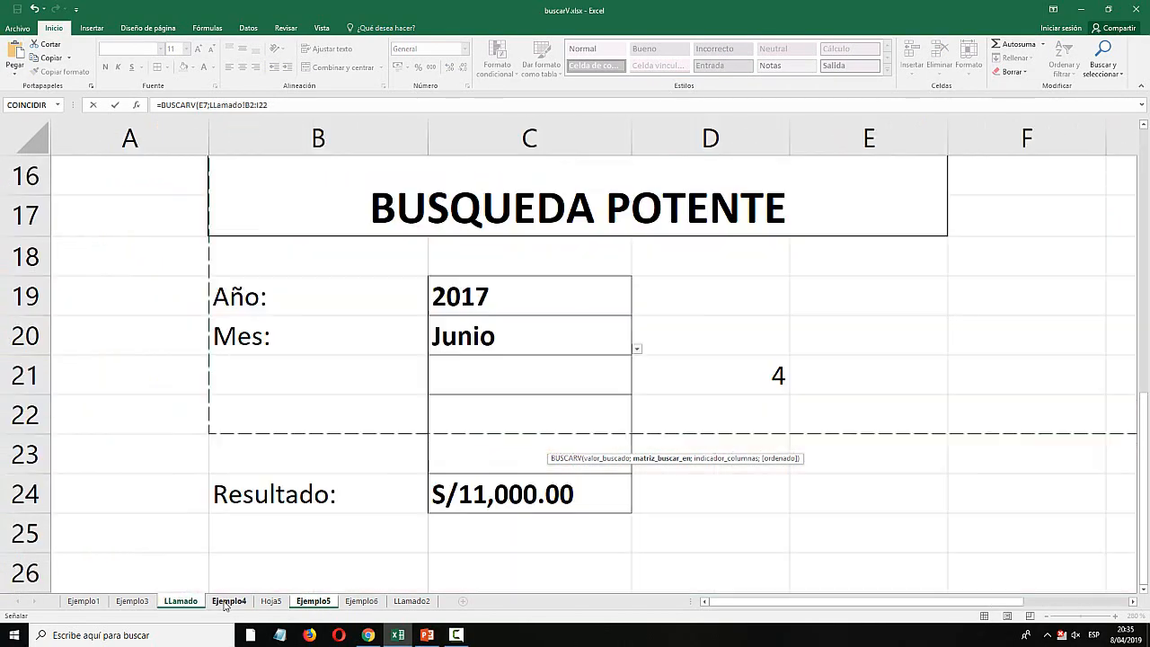
click(228, 601)
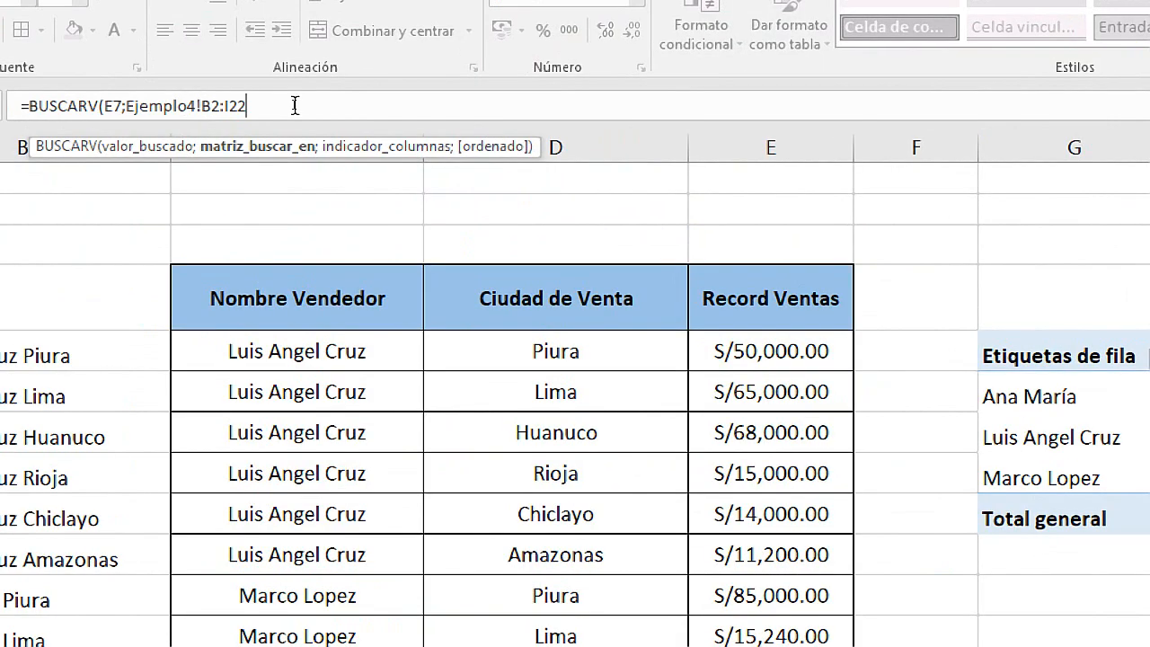
text(;)
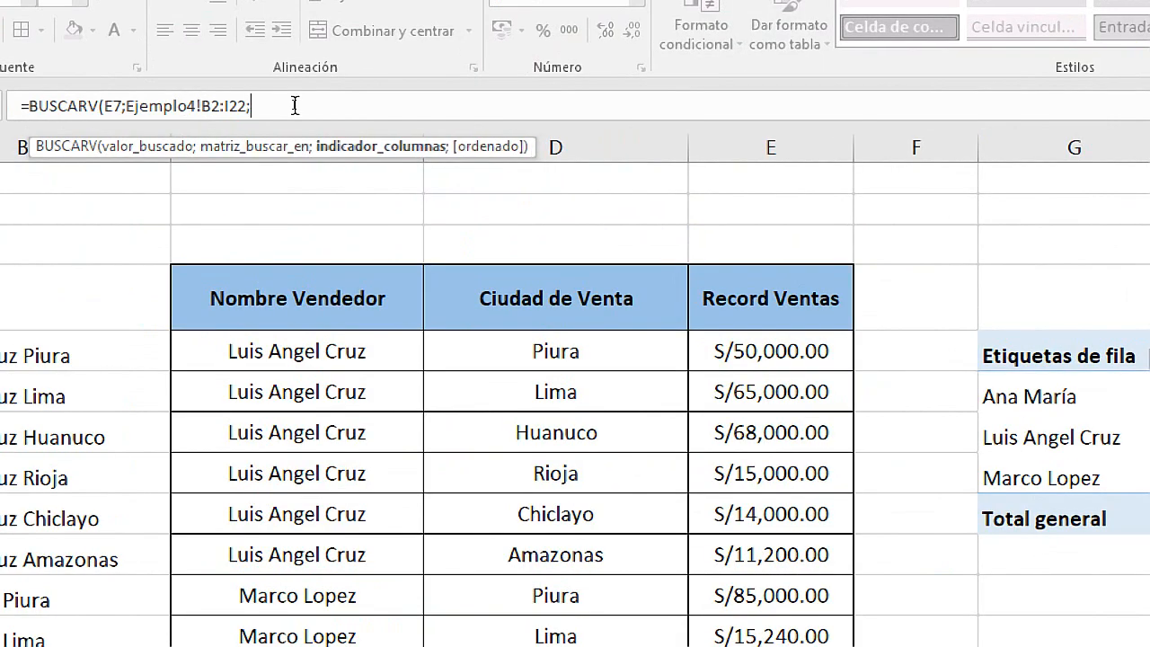
text(4;fal)
key(Tab)
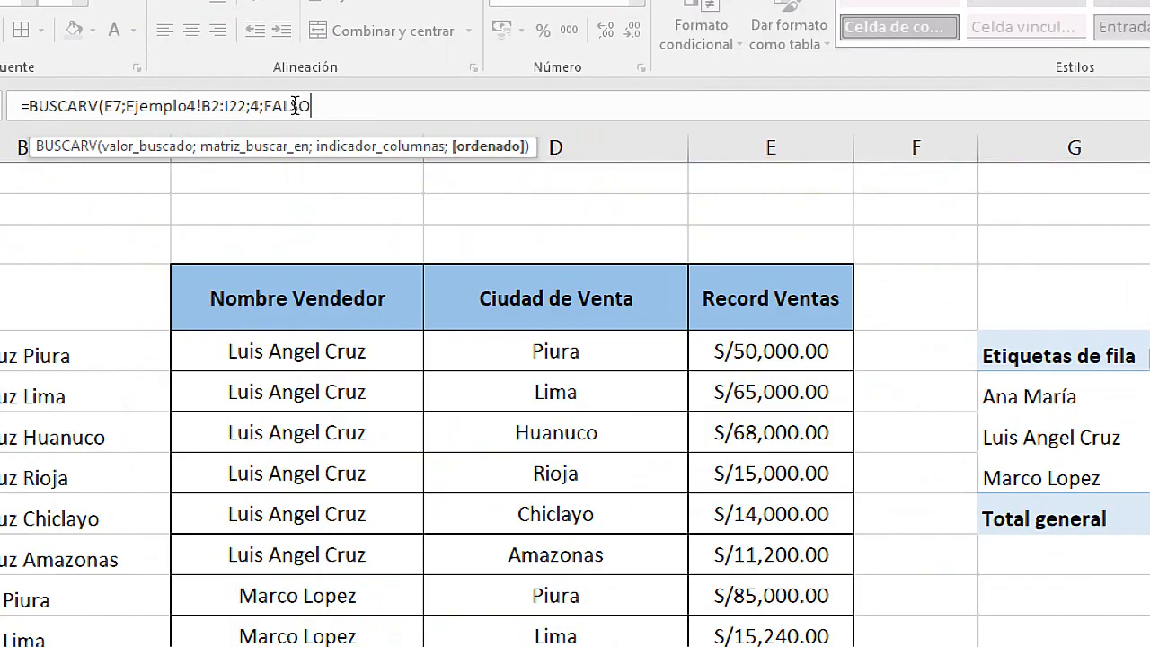
key(Return)
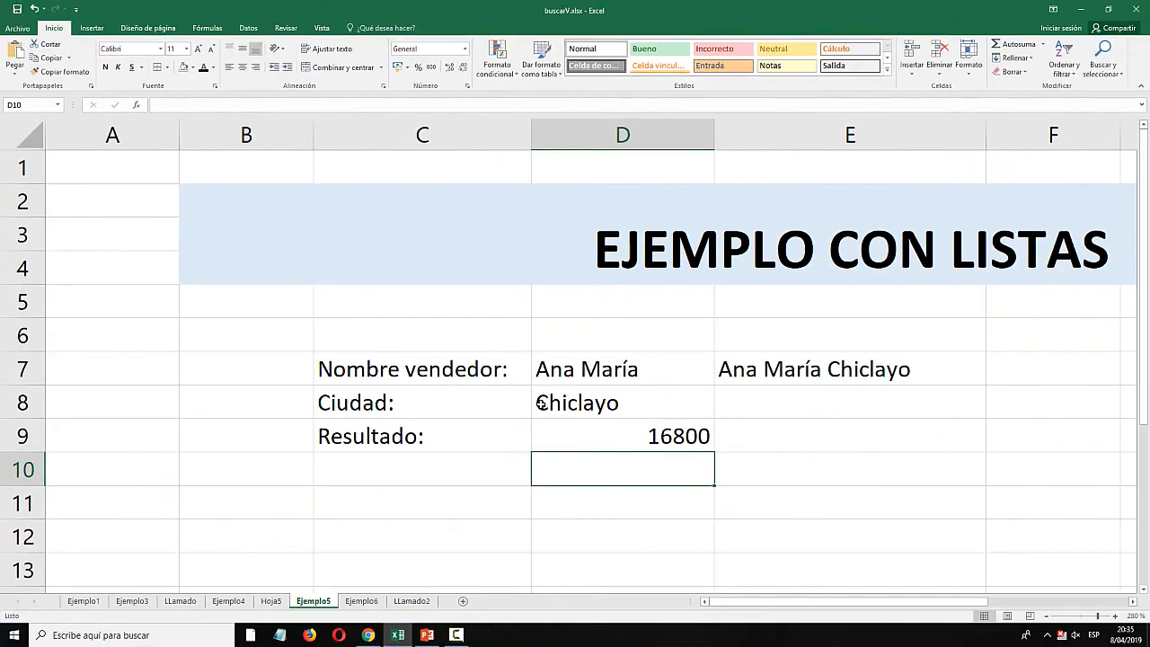
Format the BUSCARV result in D9 on Ejemplo5 as Moneda.
click(629, 434)
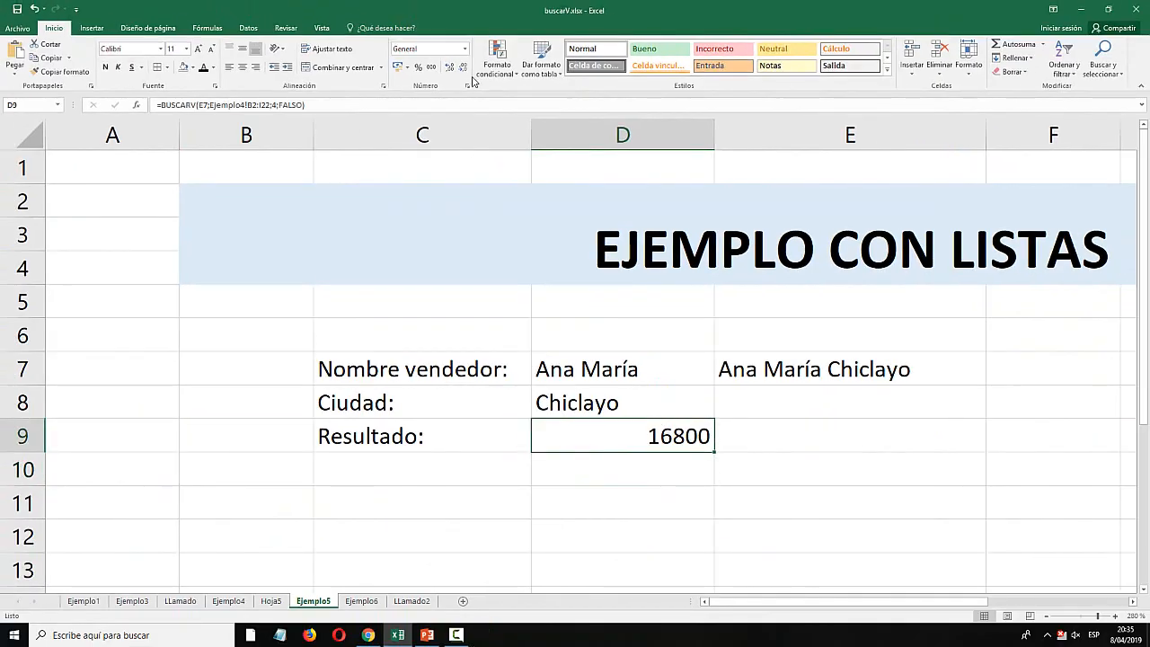
click(464, 49)
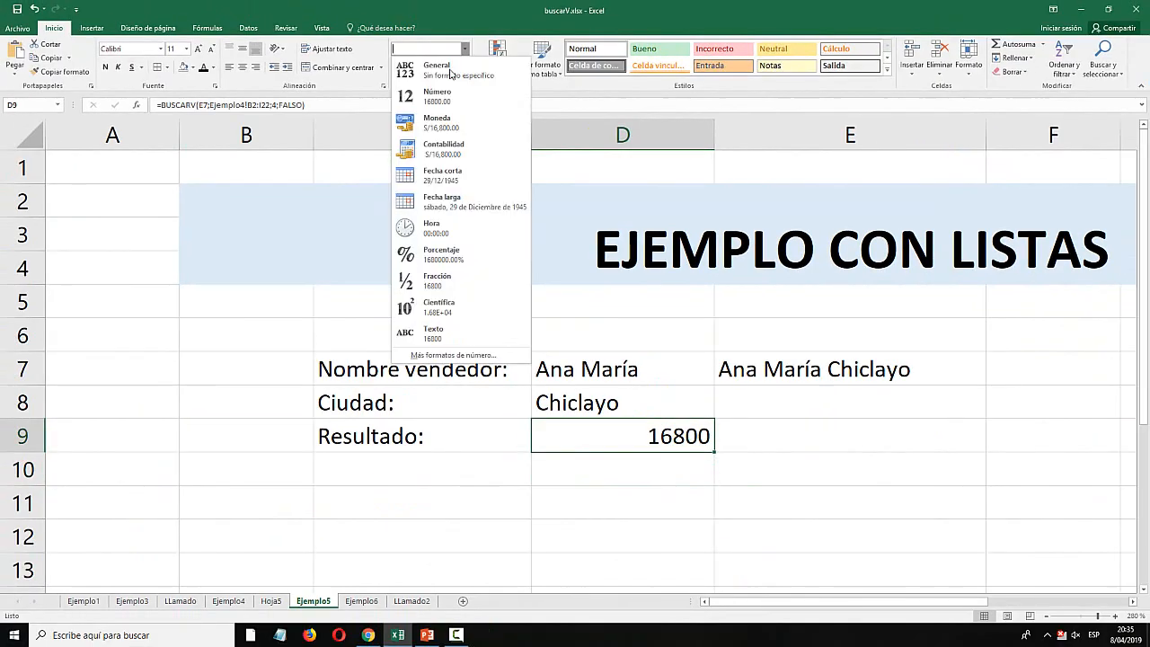
click(441, 123)
Test the lookup by choosing the second listed seller in D7 and Lima as the city in D8.
click(665, 369)
click(720, 378)
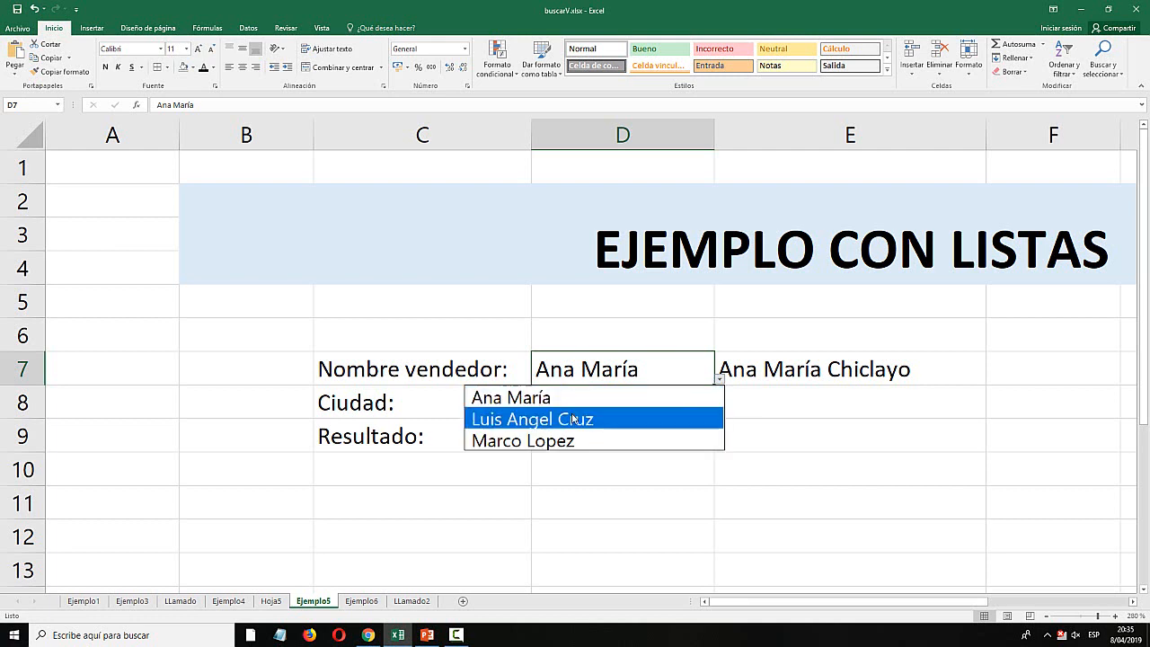
click(665, 419)
click(705, 405)
click(718, 411)
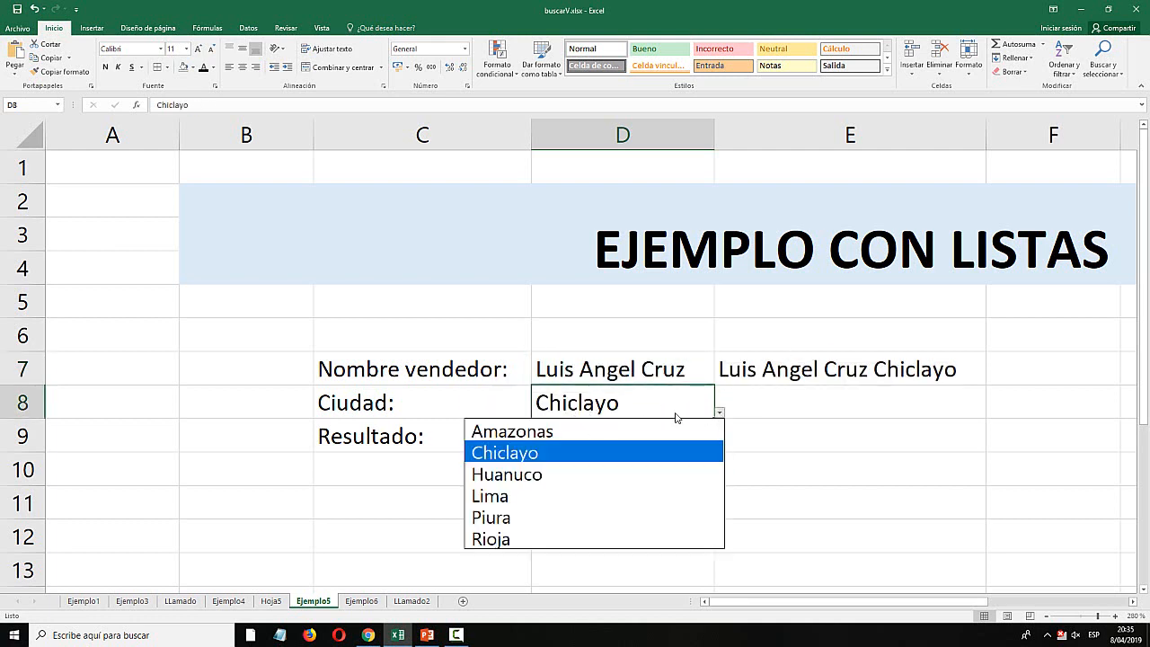
click(534, 496)
Test other sellers in D7 with Chiclayo as the city, finishing on the third listed seller.
click(712, 382)
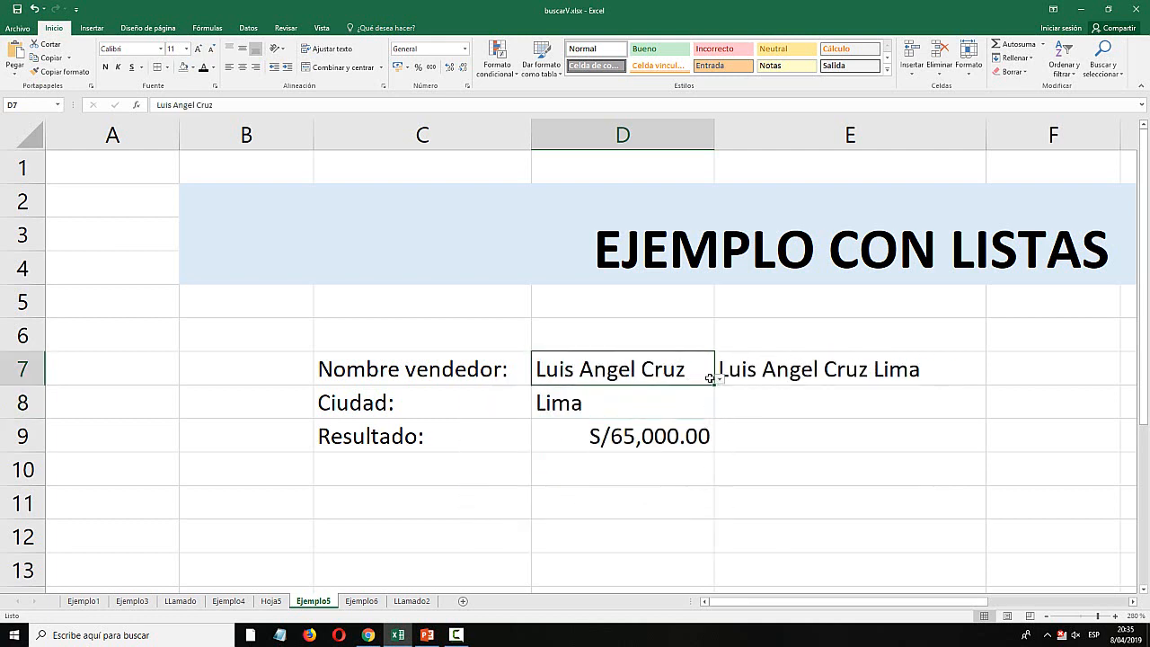
click(719, 378)
click(669, 398)
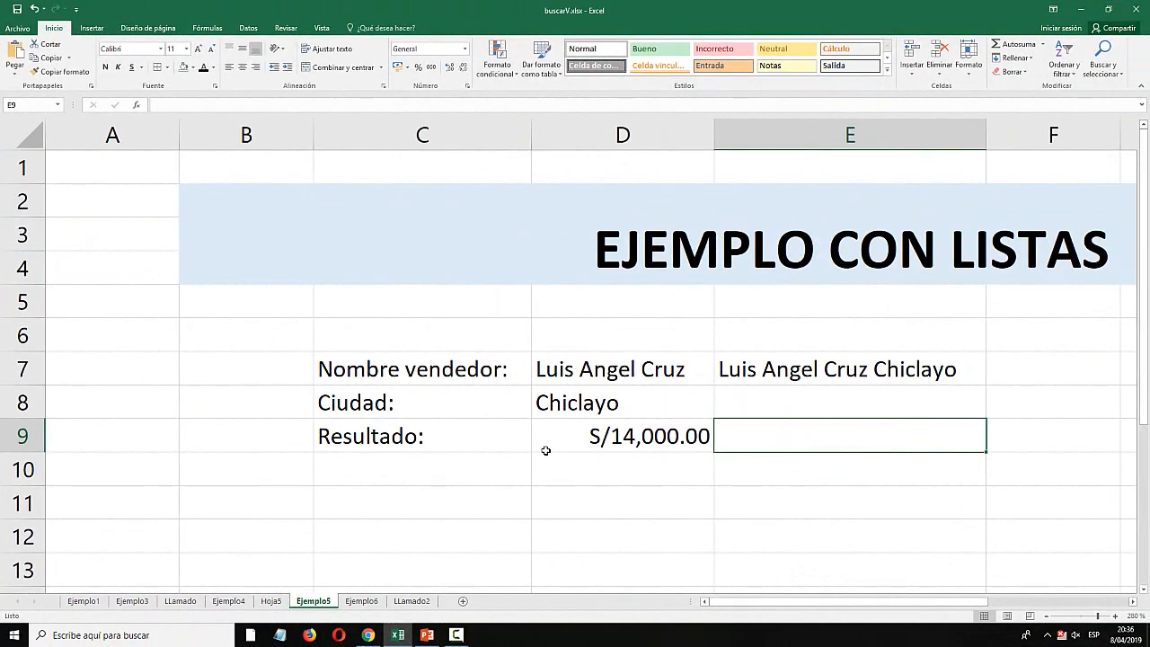
click(638, 369)
click(720, 378)
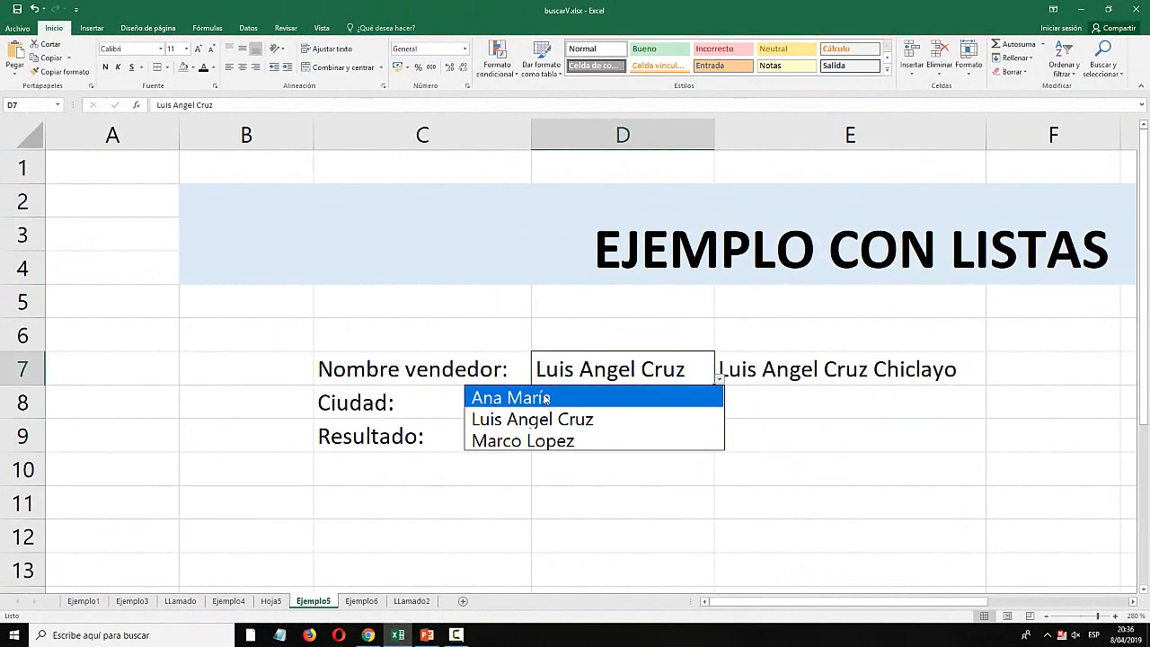
click(708, 399)
click(720, 378)
click(593, 442)
Switch the city in D8 to Lima and back to Chiclayo for the third listed seller.
click(680, 410)
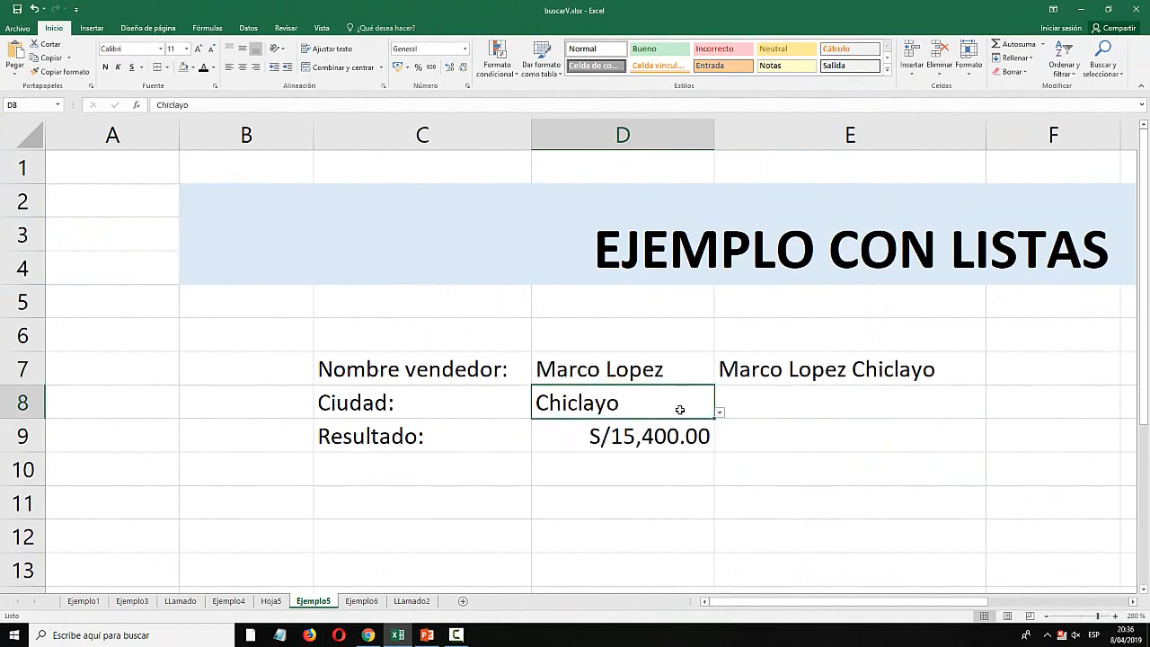
click(719, 413)
click(503, 496)
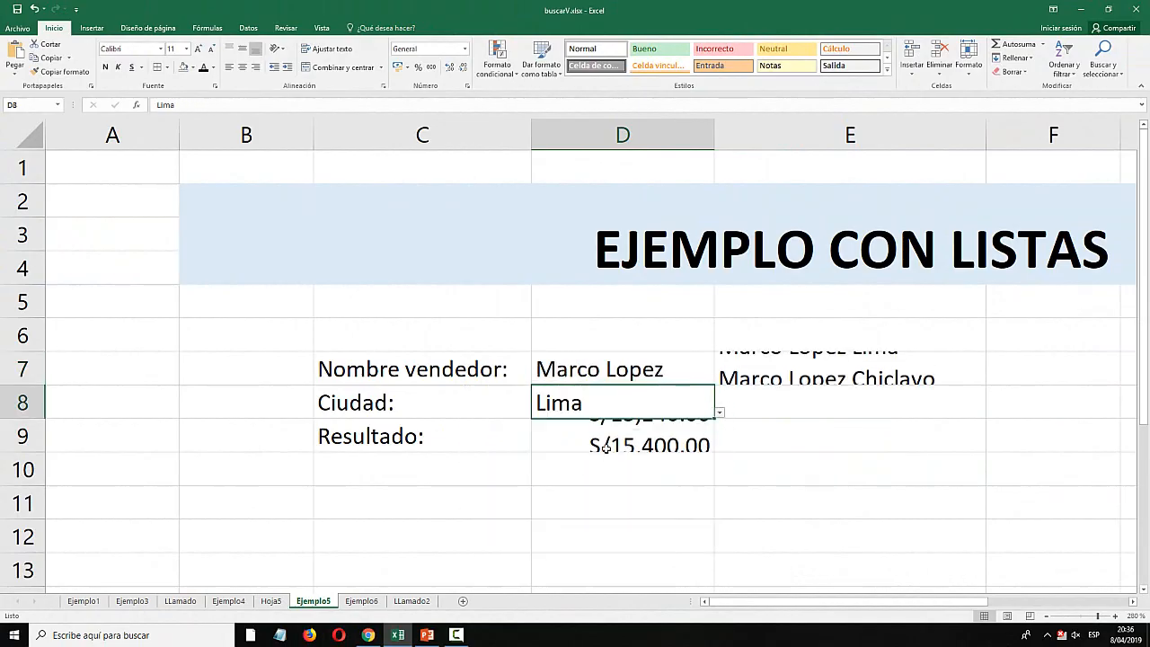
click(720, 413)
click(584, 452)
Choose the second listed seller in D7.
click(705, 372)
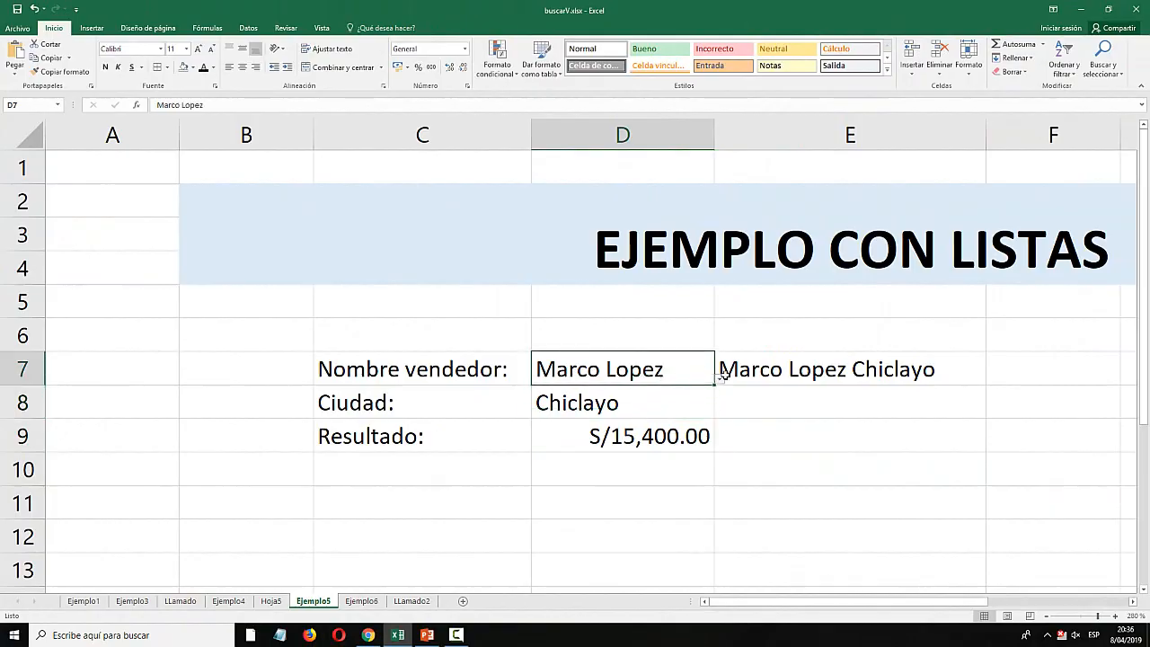
click(720, 378)
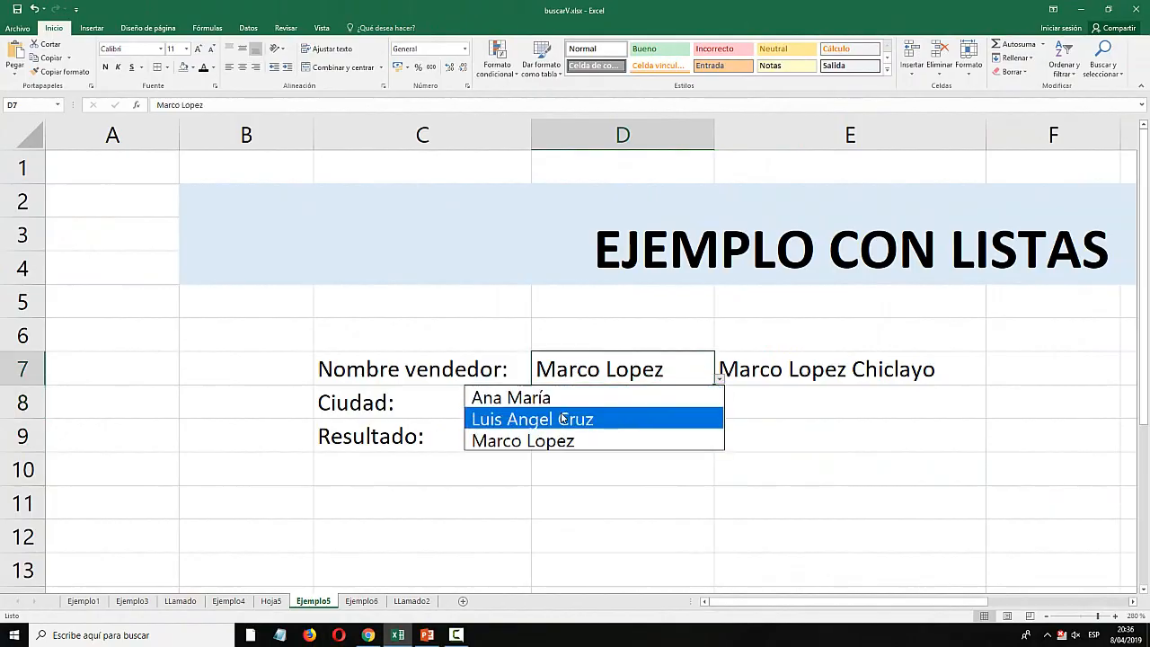
click(538, 418)
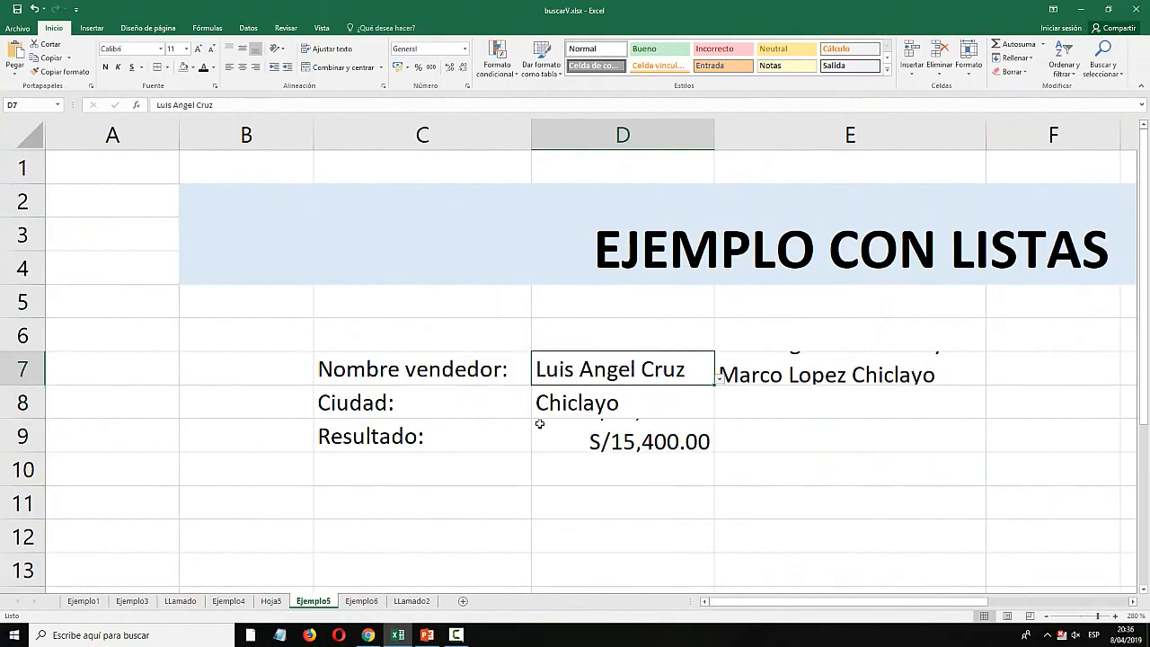
Open the Ejemplo6 sheet with the payment table and narrow column A.
click(361, 601)
click(501, 440)
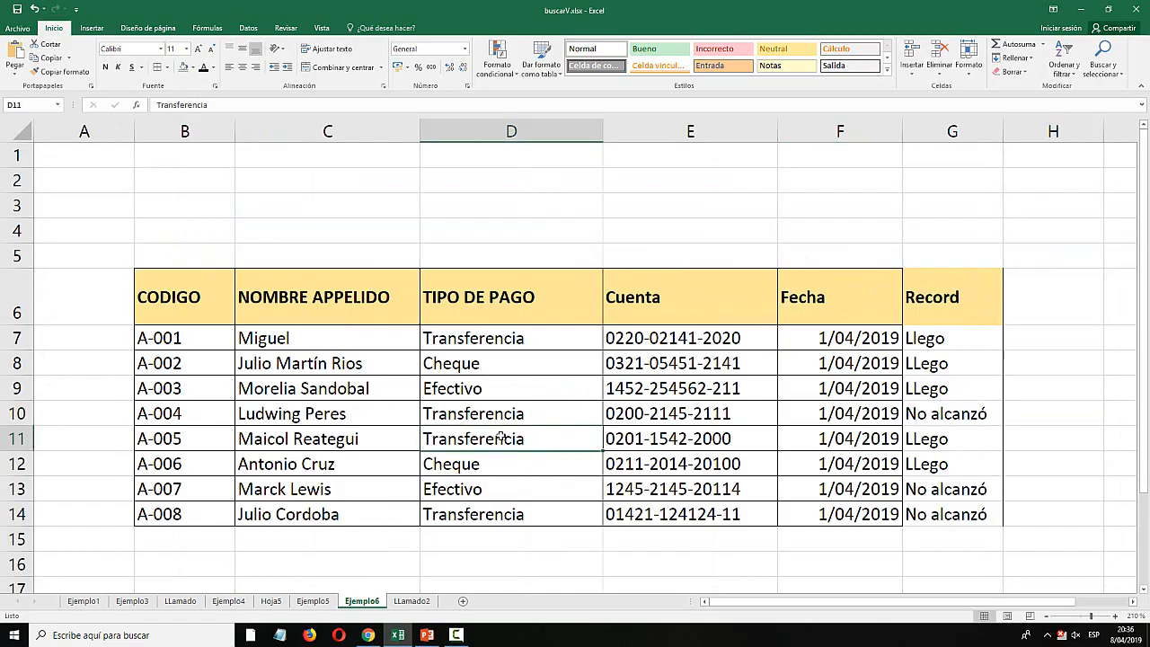
click(514, 358)
click(710, 340)
click(934, 347)
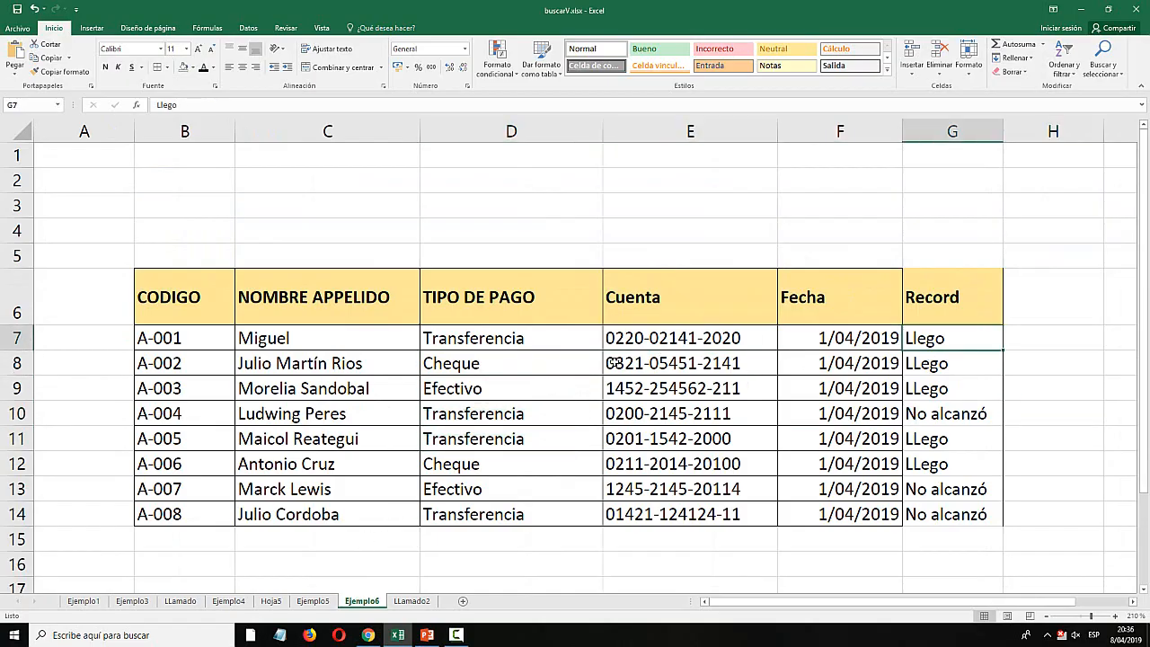
drag(134, 132, 95, 131)
Review the code, name and TIPO DE PAGO entries in the first rows of the Ejemplo6 table.
click(150, 336)
click(242, 337)
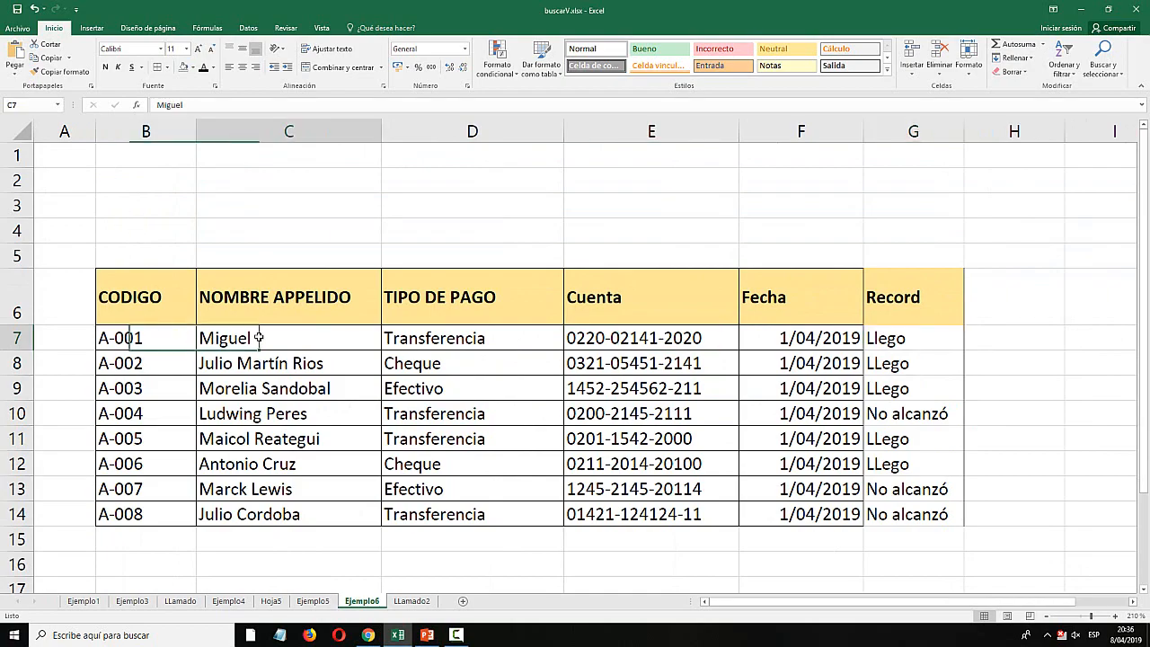
click(470, 338)
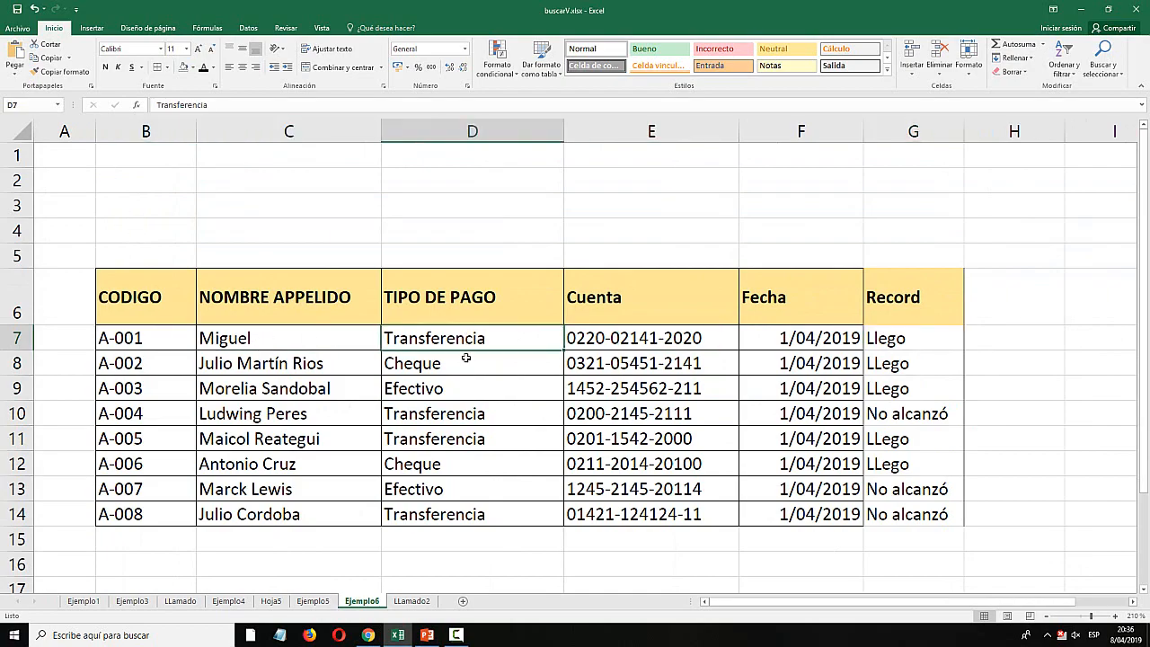
click(467, 359)
click(493, 340)
click(464, 365)
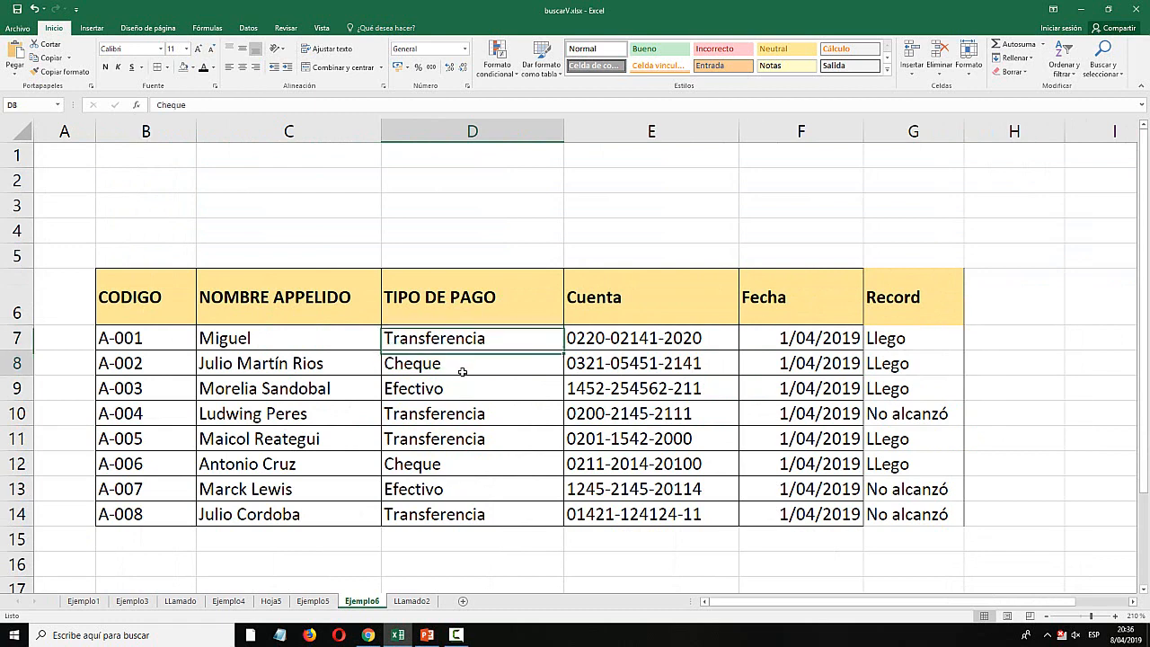
click(458, 392)
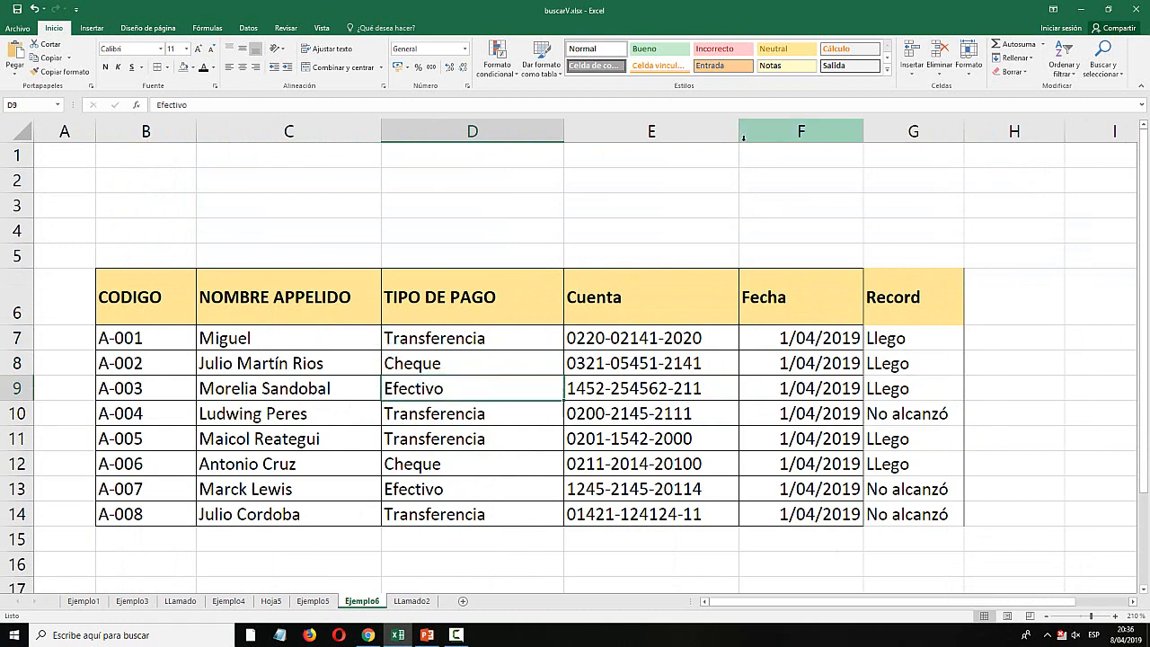
Narrow the Cuenta column and widen the Fecha and Record columns of the Ejemplo6 table.
drag(738, 131, 724, 131)
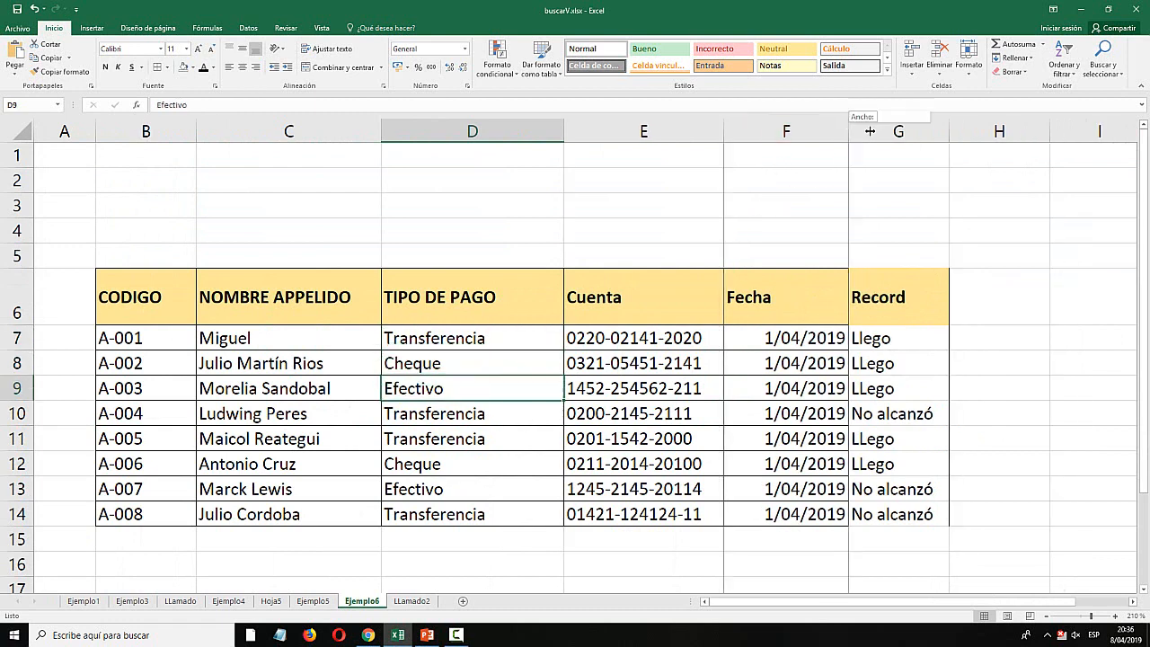
drag(848, 131, 876, 131)
drag(974, 140, 1013, 134)
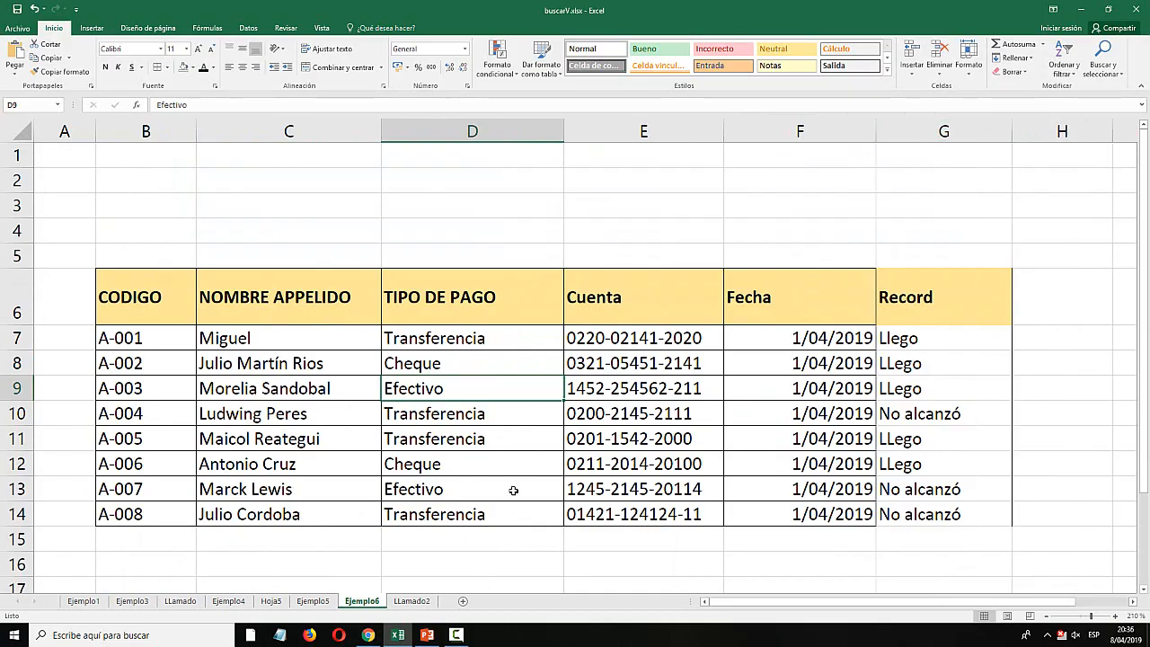
Compare the empty FORMA DE PAGO and Cuenta columns on LLamado2 with the payment table on Ejemplo6.
click(410, 602)
click(392, 413)
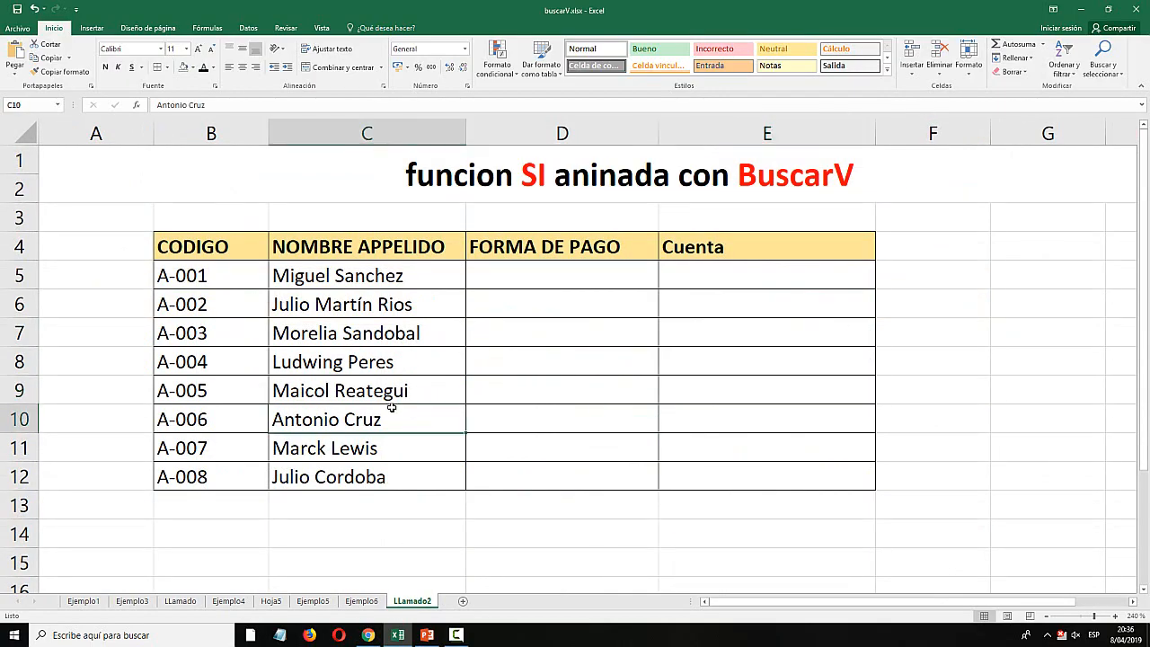
click(564, 276)
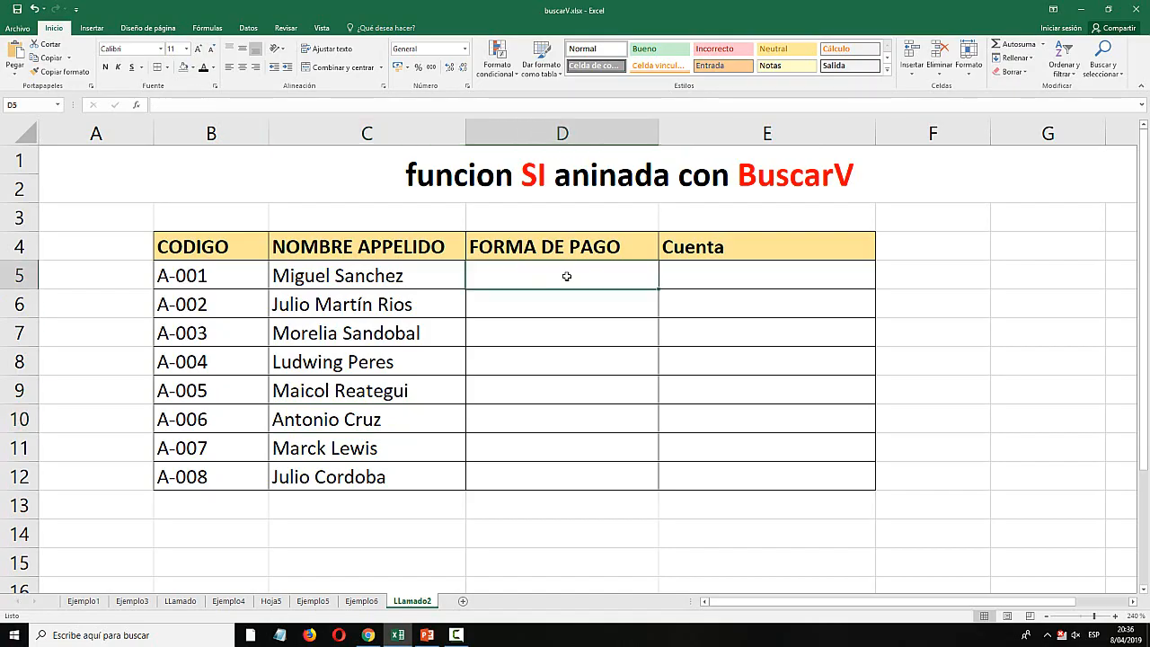
click(361, 601)
click(432, 334)
click(411, 601)
click(720, 268)
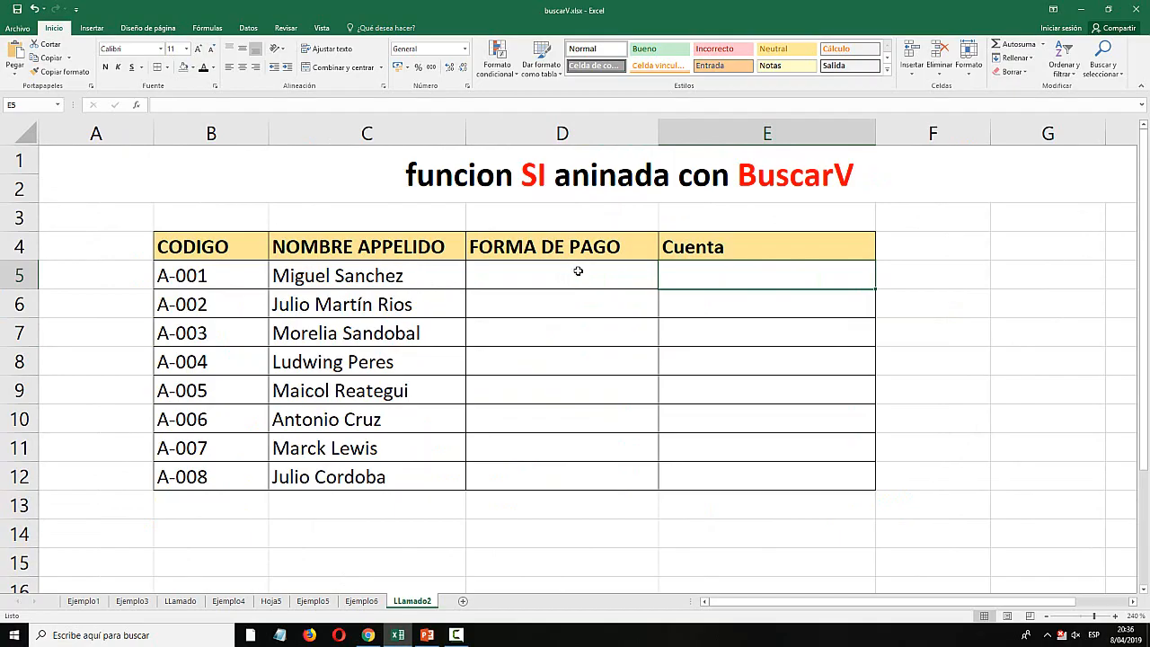
click(539, 281)
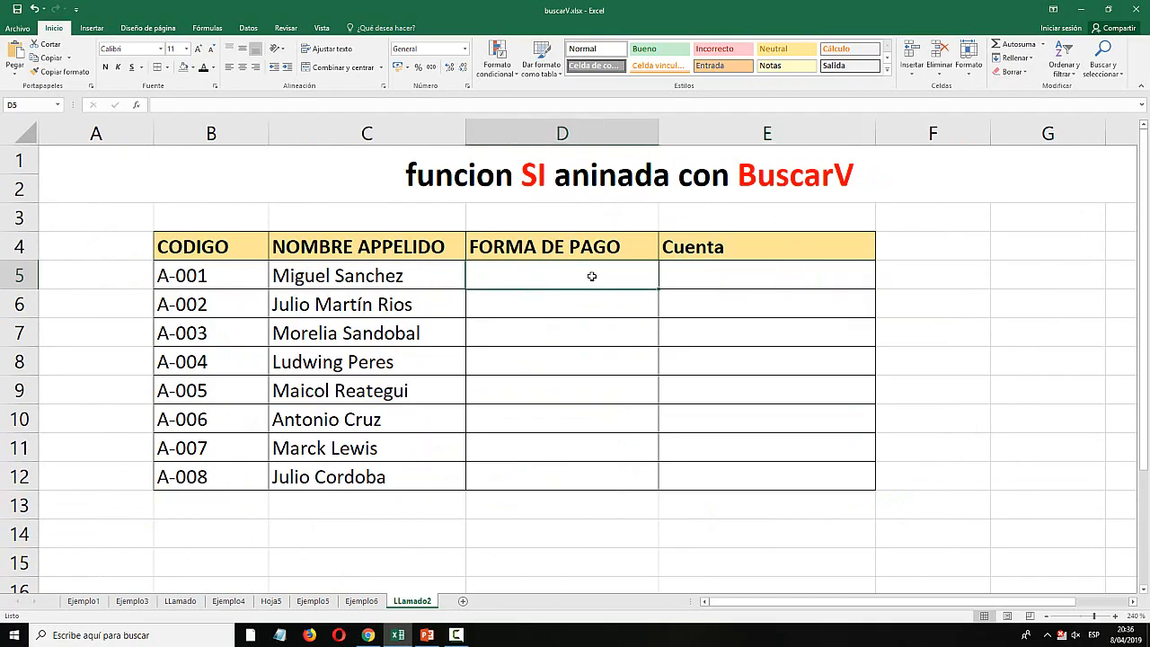
Look over the Cuenta cells in E5:E12 and the neighbouring FORMA DE PAGO cells on LLamado2.
click(708, 273)
click(708, 305)
click(724, 449)
click(726, 472)
click(726, 449)
click(717, 391)
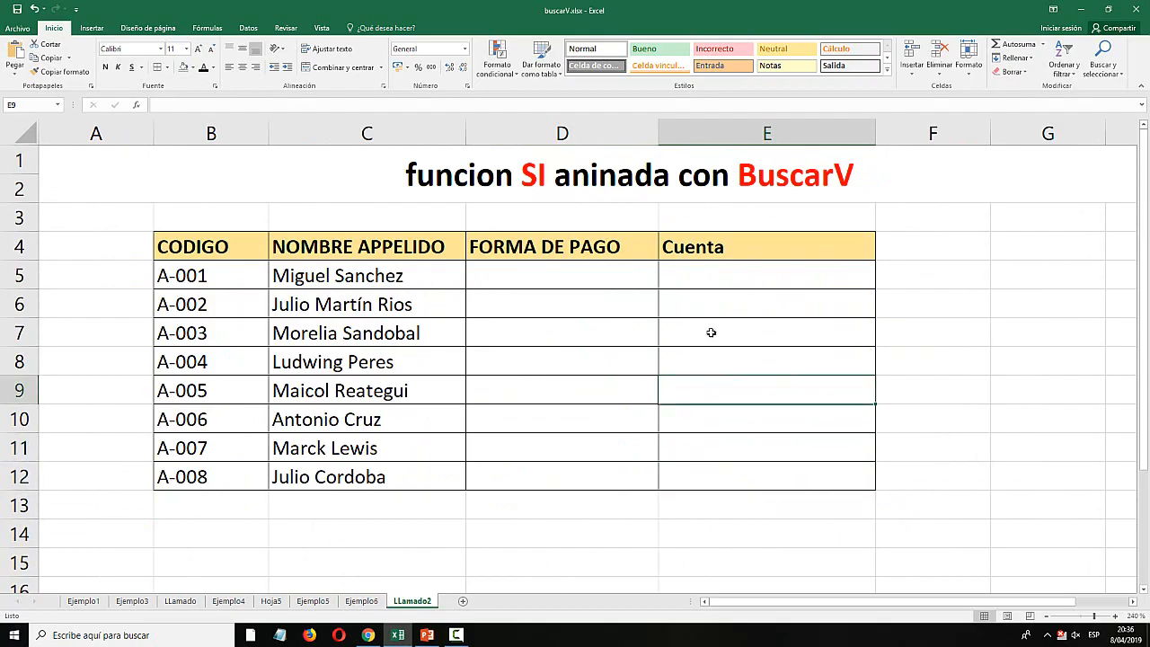
click(710, 332)
click(709, 283)
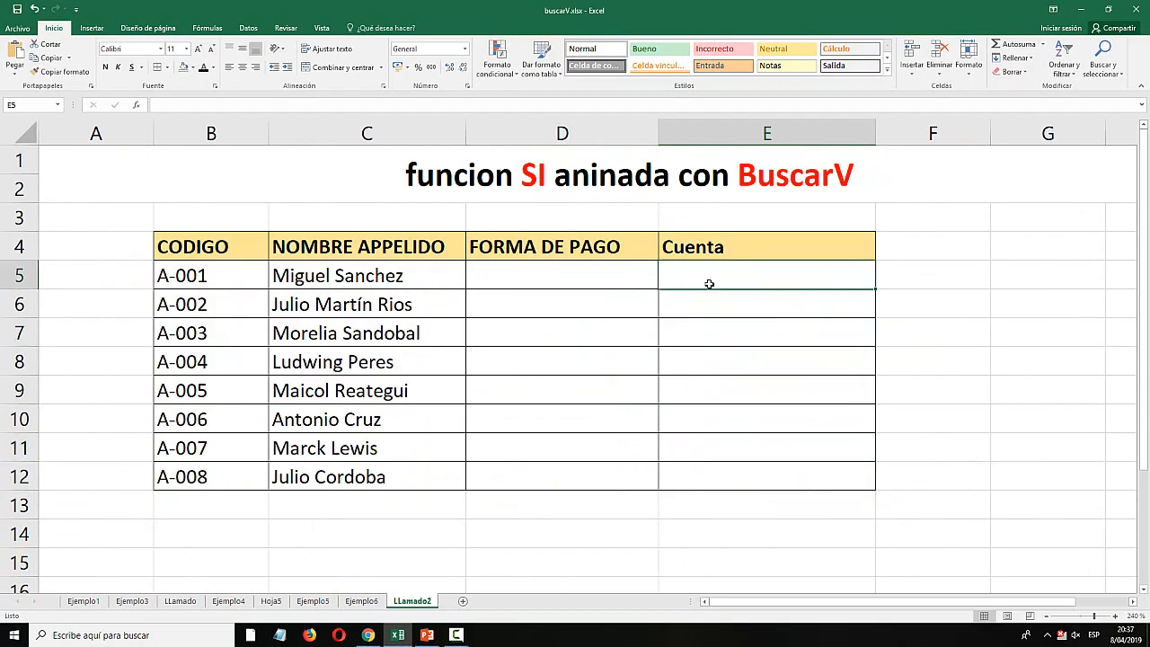
click(601, 272)
click(599, 296)
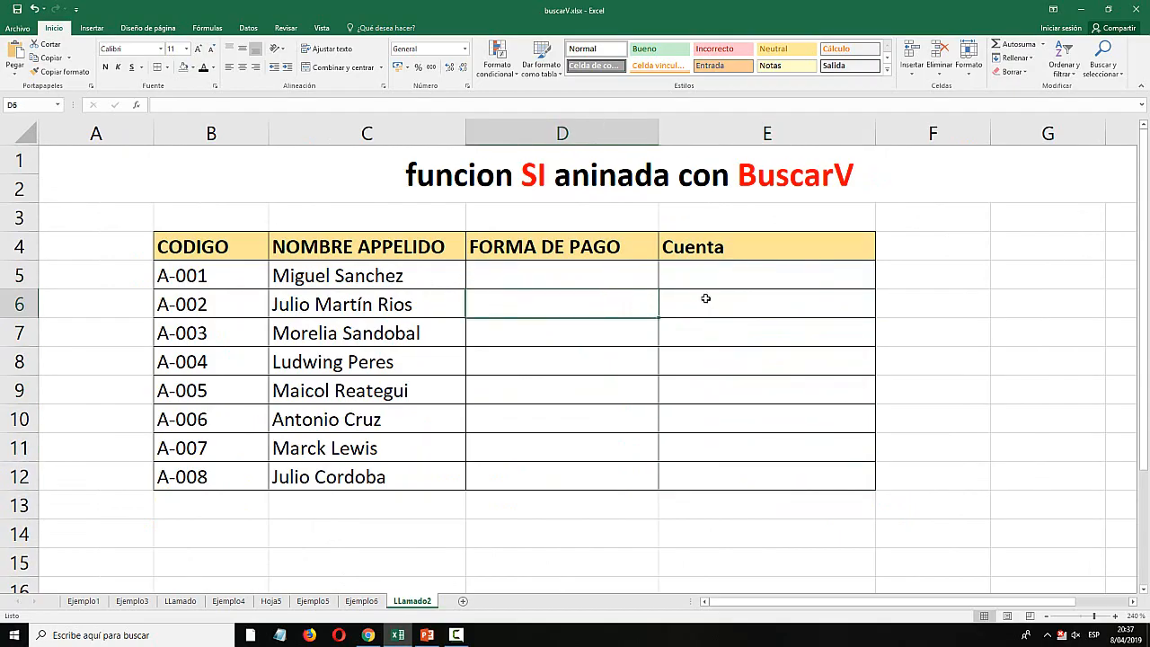
click(705, 299)
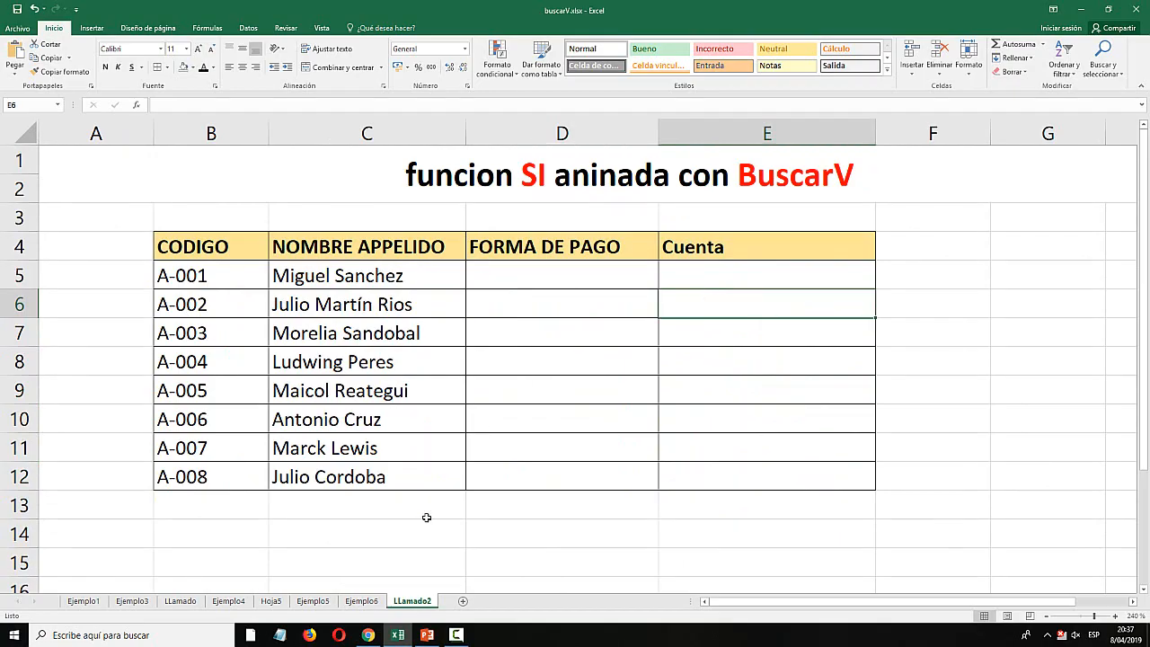
Check the TIPO DE PAGO data on Ejemplo6 against the FORMA DE PAGO cells D5 and D6 on LLamado2.
click(361, 600)
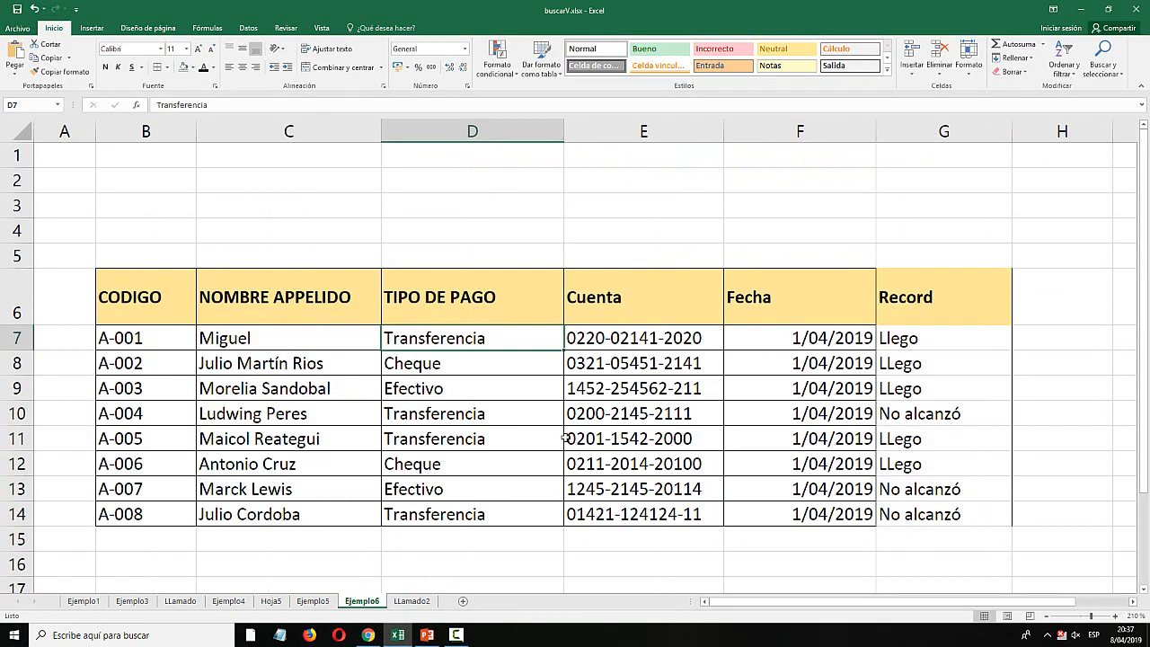
click(411, 600)
click(569, 275)
click(558, 302)
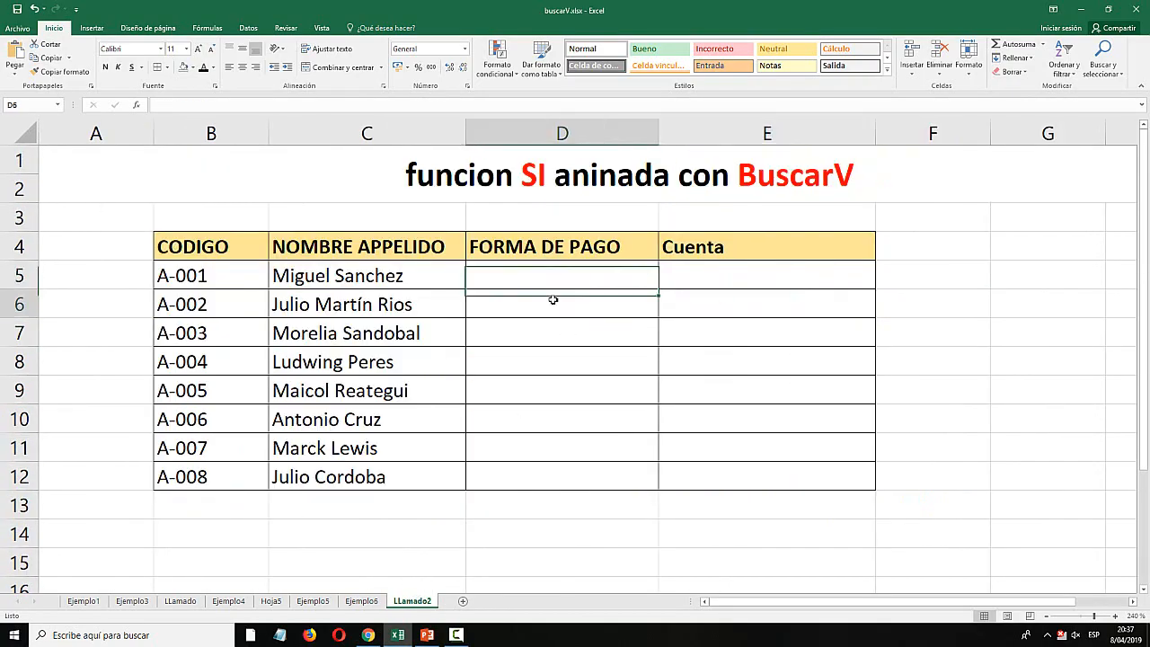
click(361, 600)
click(412, 600)
click(551, 272)
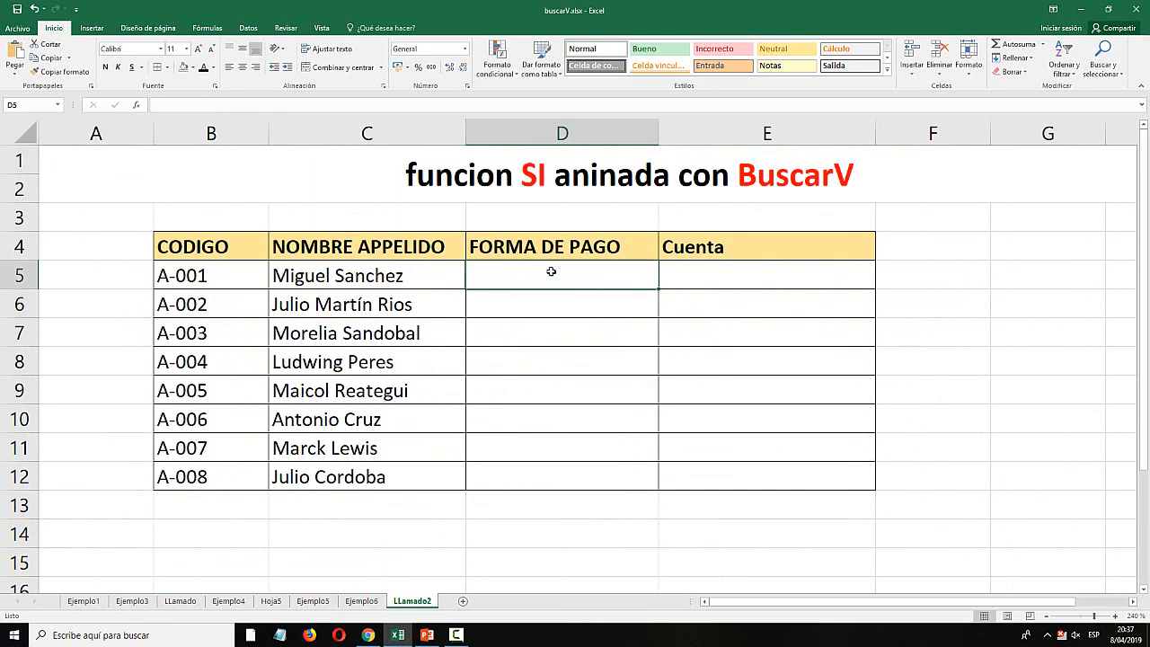
Start a BUSCARV formula in D5 on LLamado2 with the code in B5 as the lookup value.
click(494, 173)
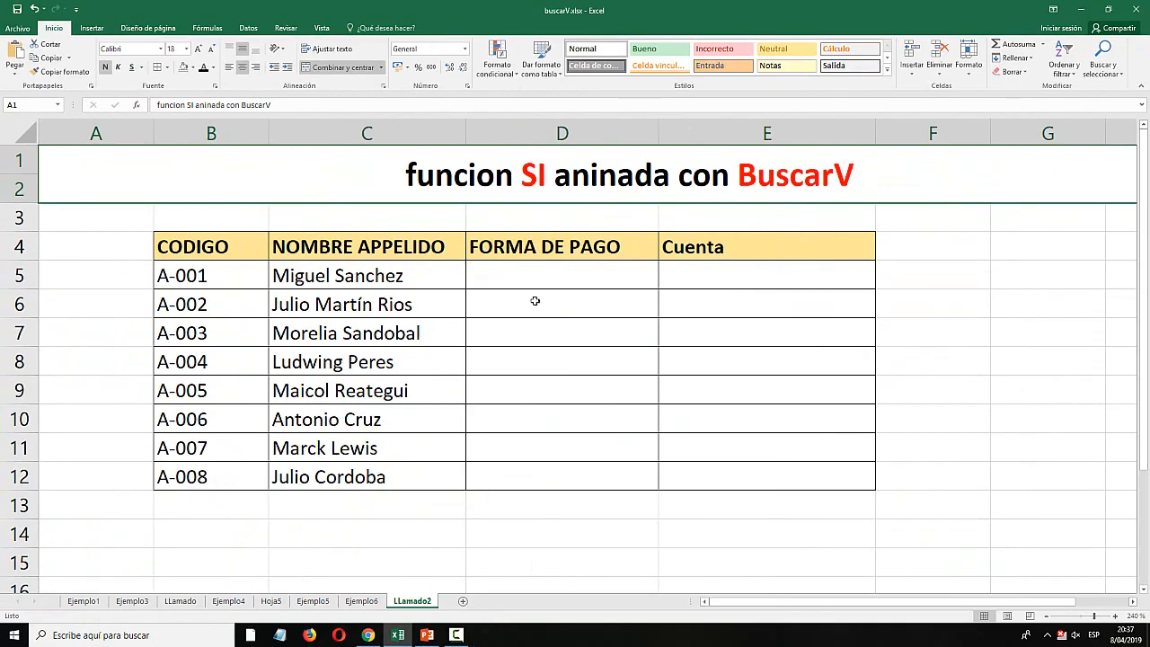
click(442, 385)
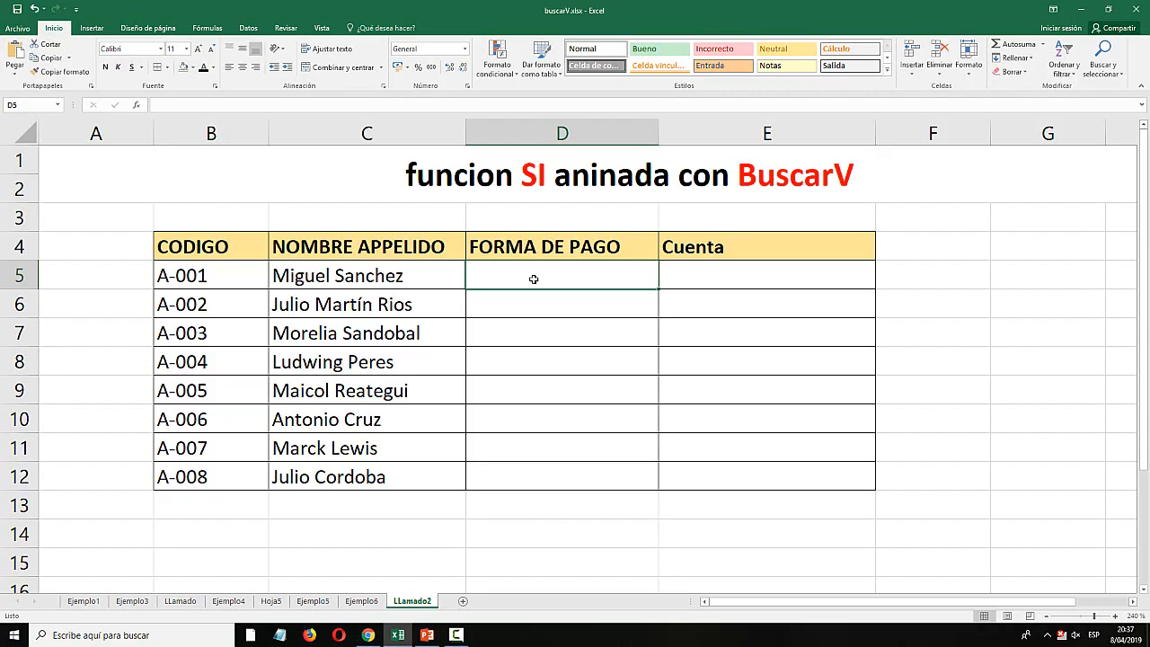
text(=)
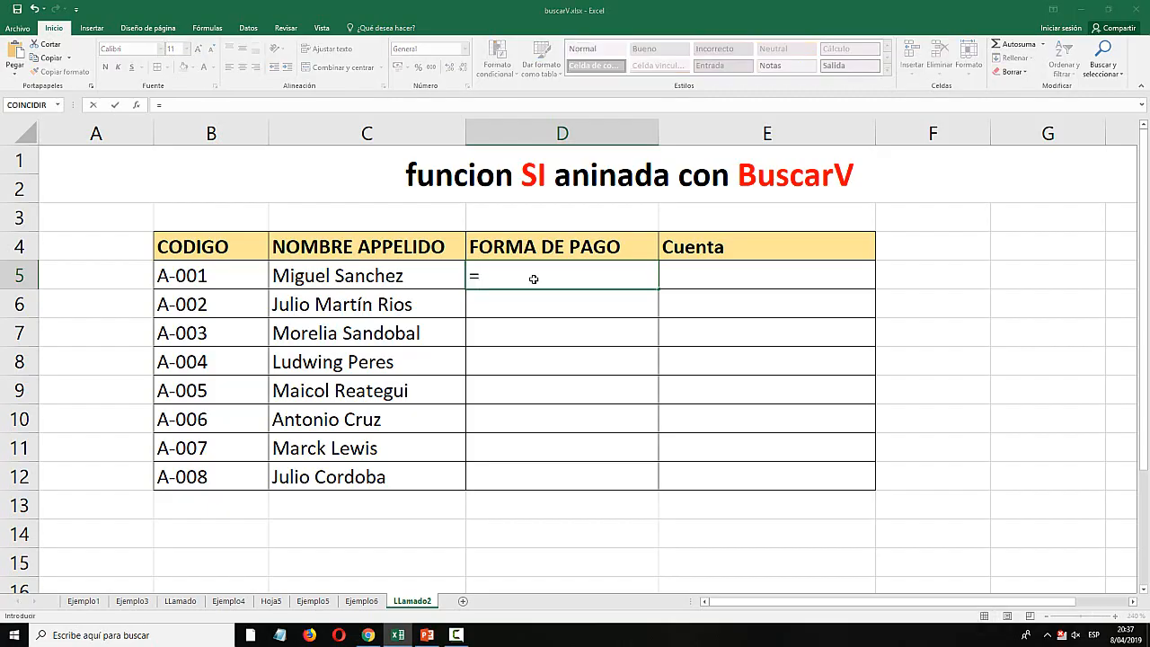
key(super)
key(super)
text(buscarv)
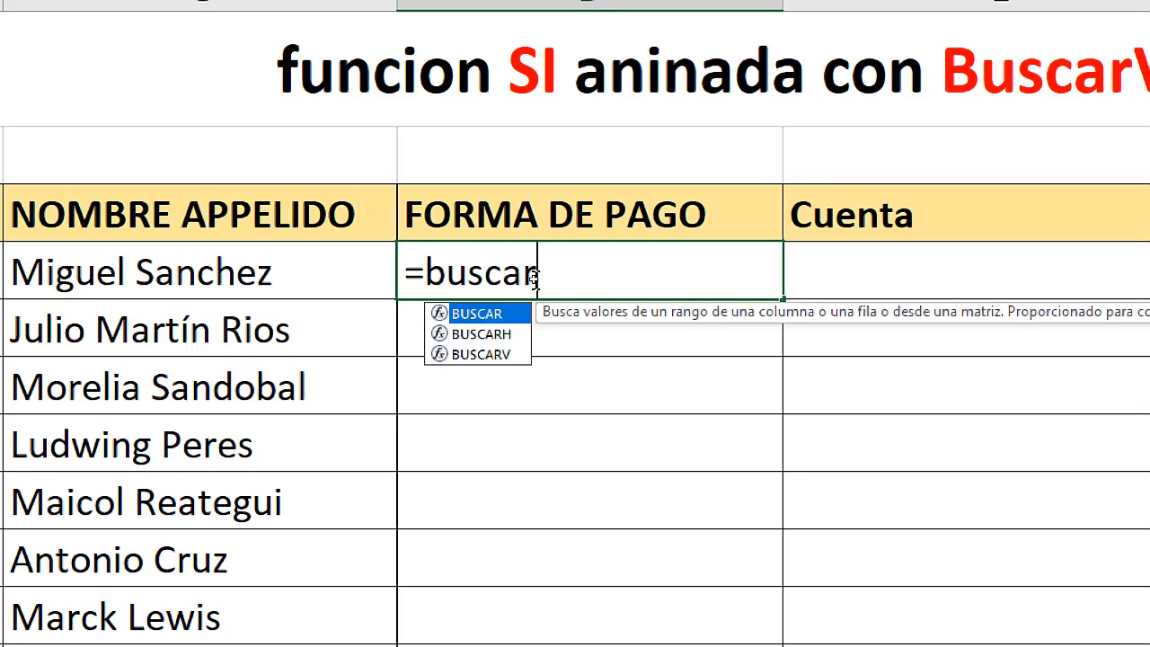
key(Tab)
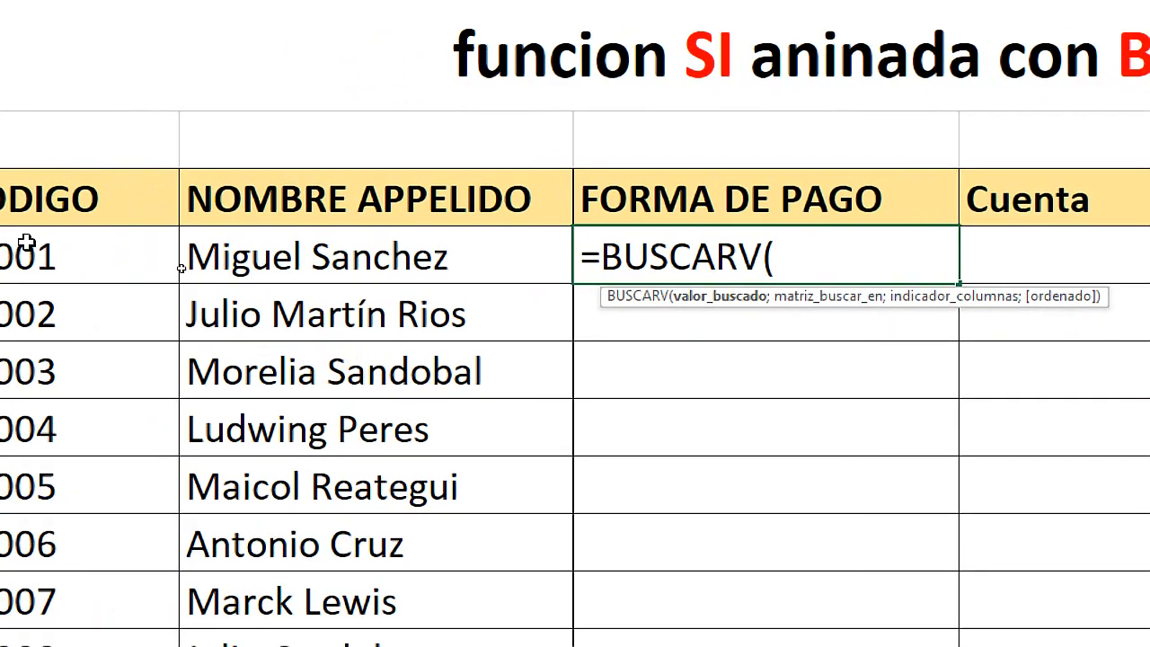
click(261, 257)
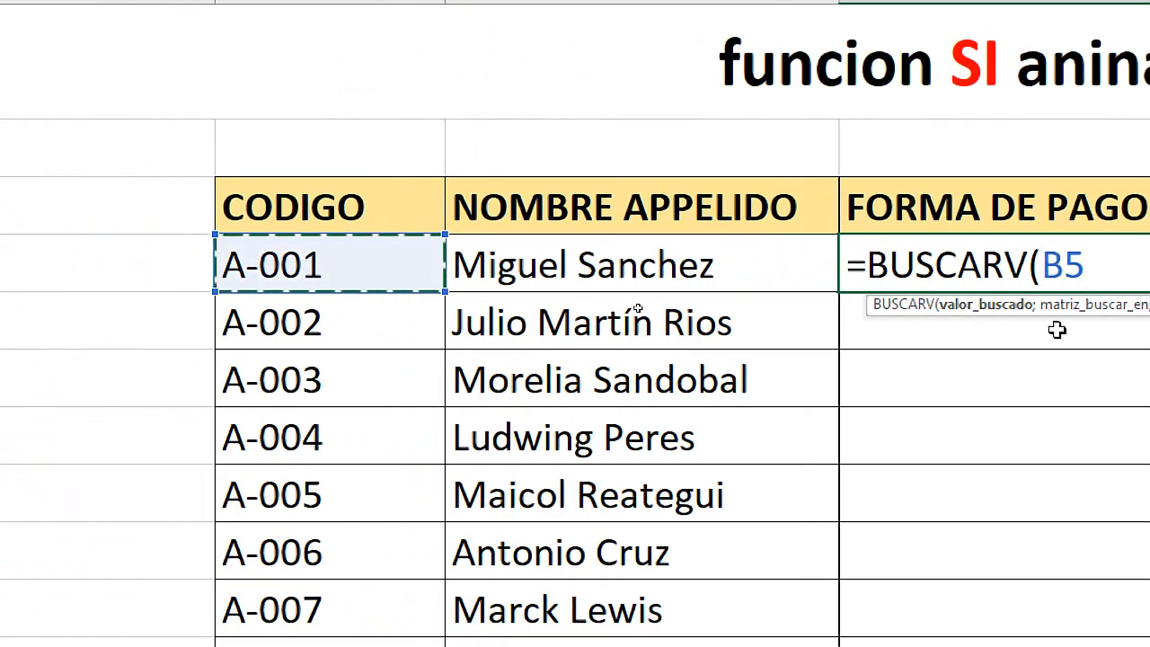
Set the formula's lookup table to B7:G14 on the Ejemplo6 sheet, leaving out the header row.
text(;Ejemplo6!)
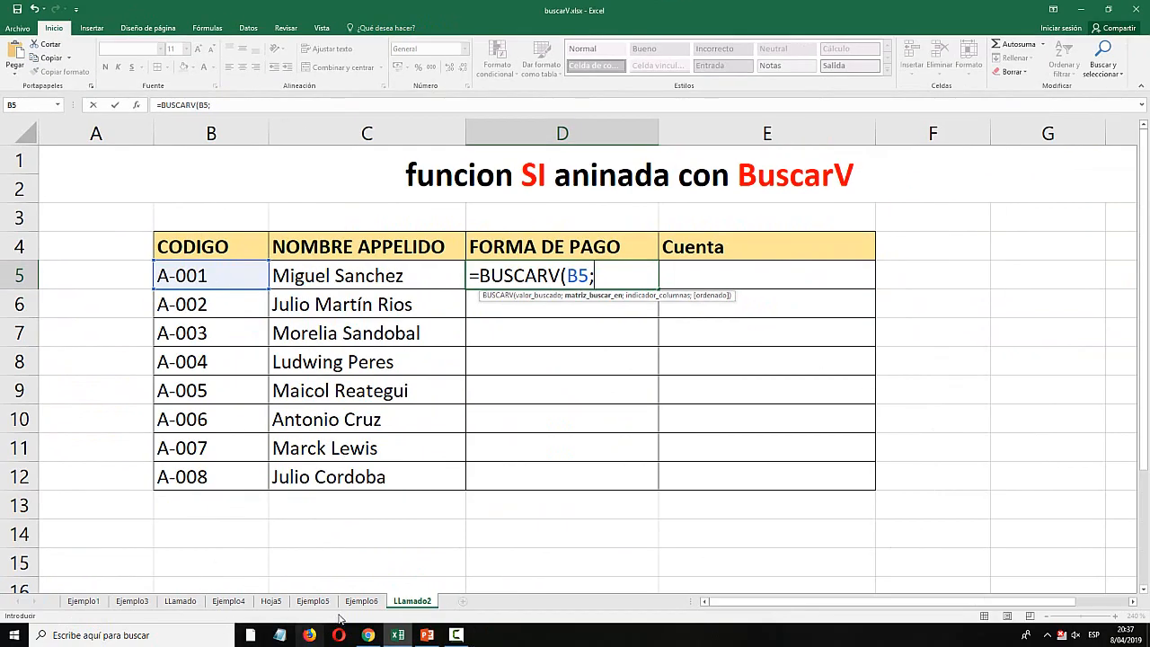
click(362, 600)
click(142, 304)
drag(201, 319, 881, 507)
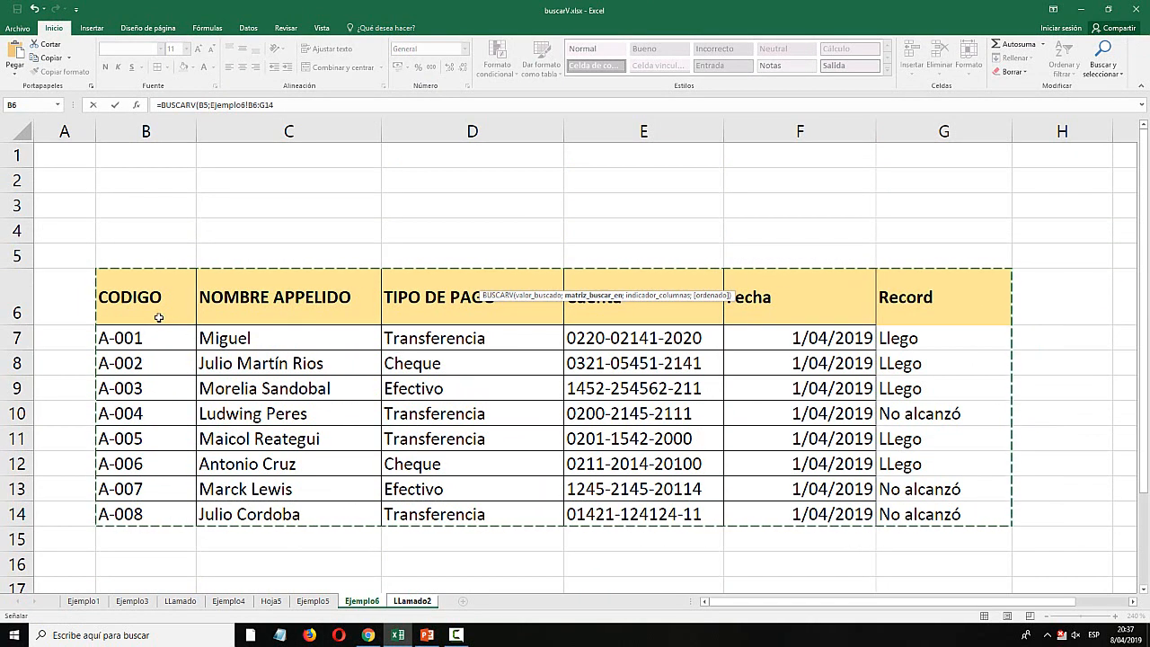
drag(159, 337, 1013, 527)
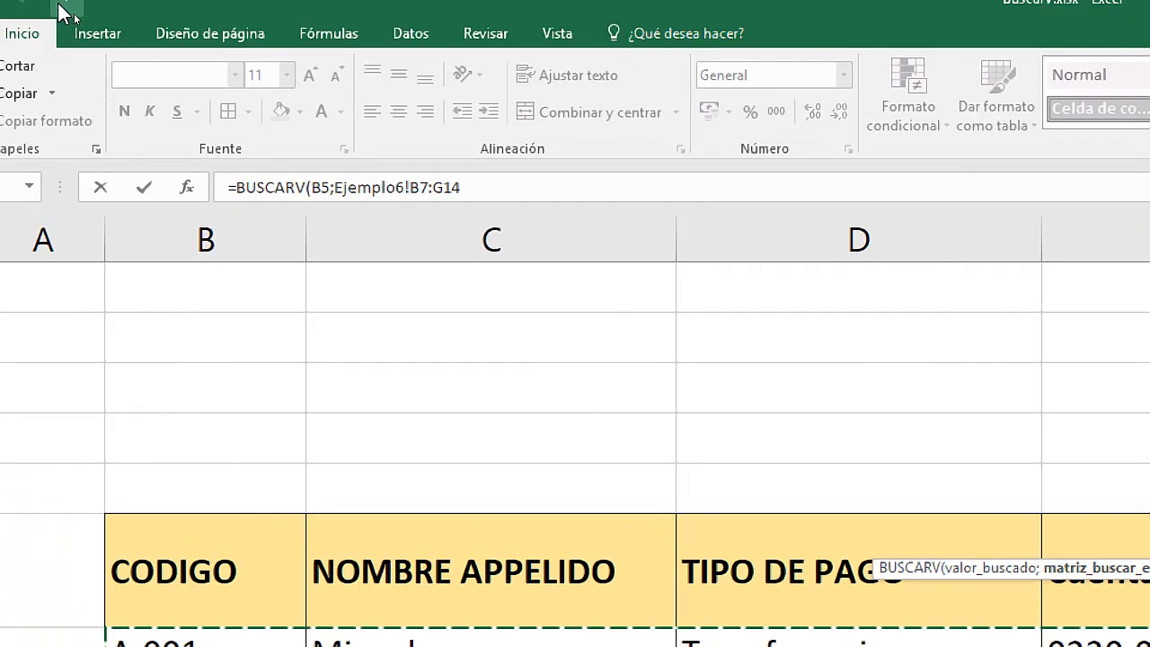
Finish the D5 formula with column index 3 and FALSO for an exact match.
click(483, 187)
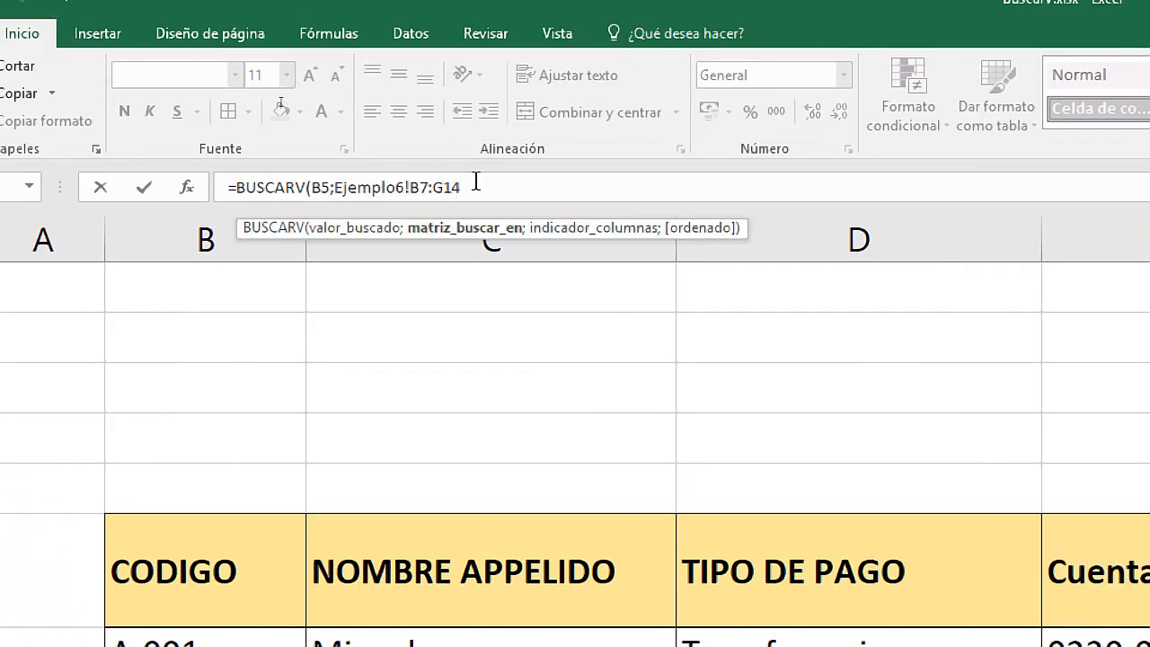
text(;3)
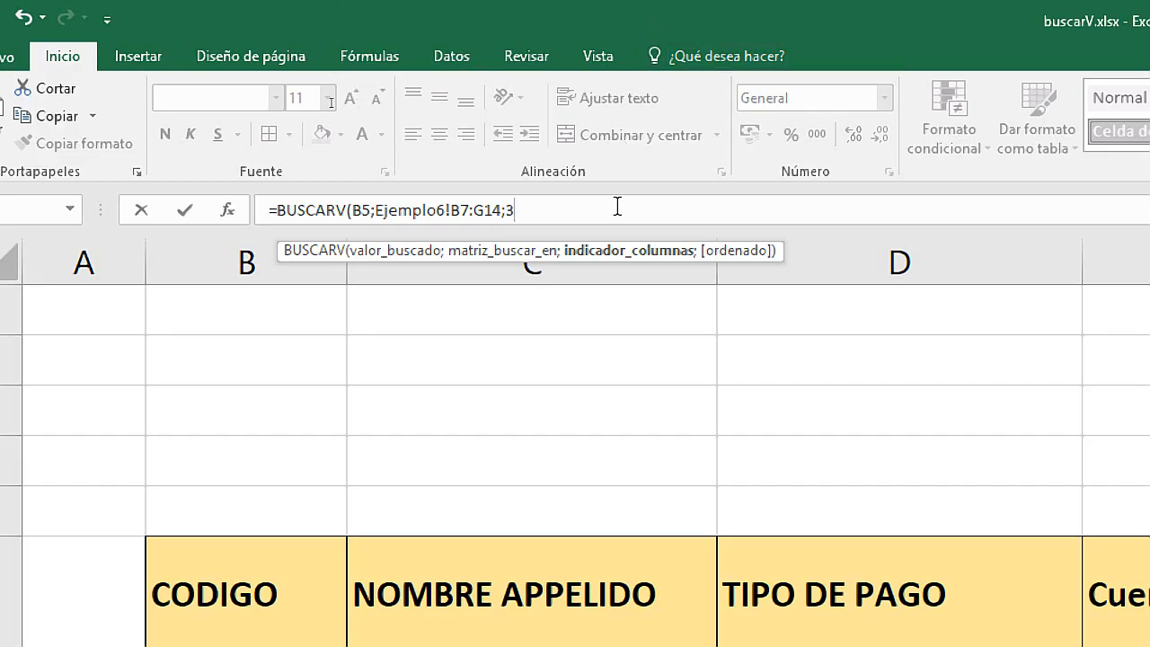
text(;fal)
key(Down)
key(Tab)
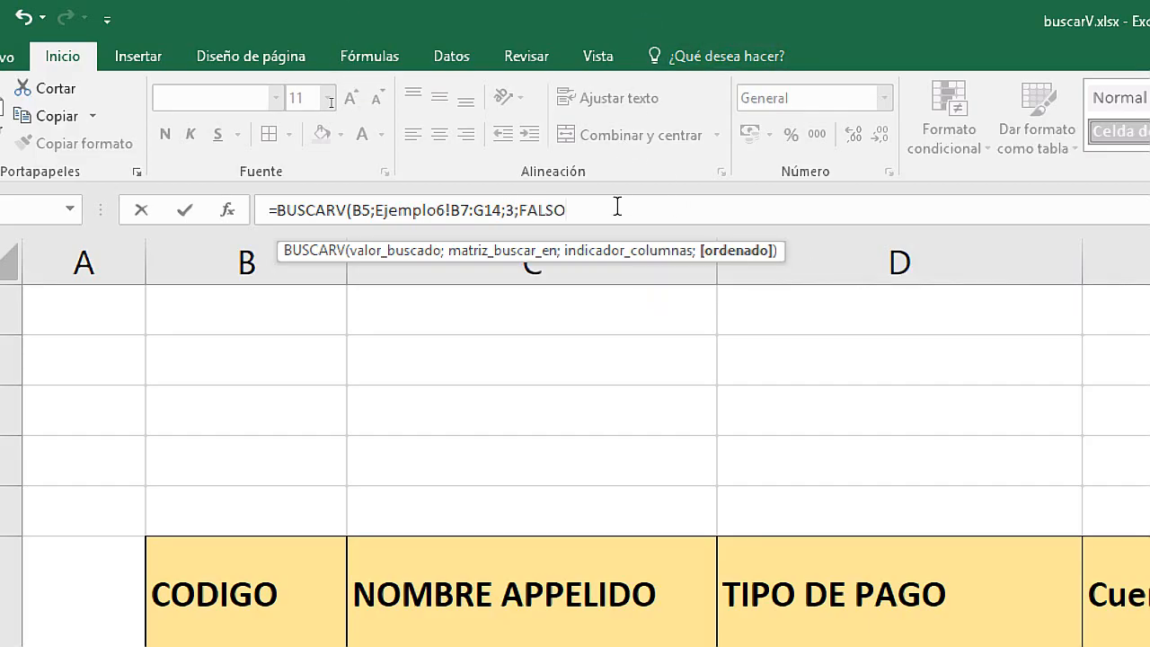
text())
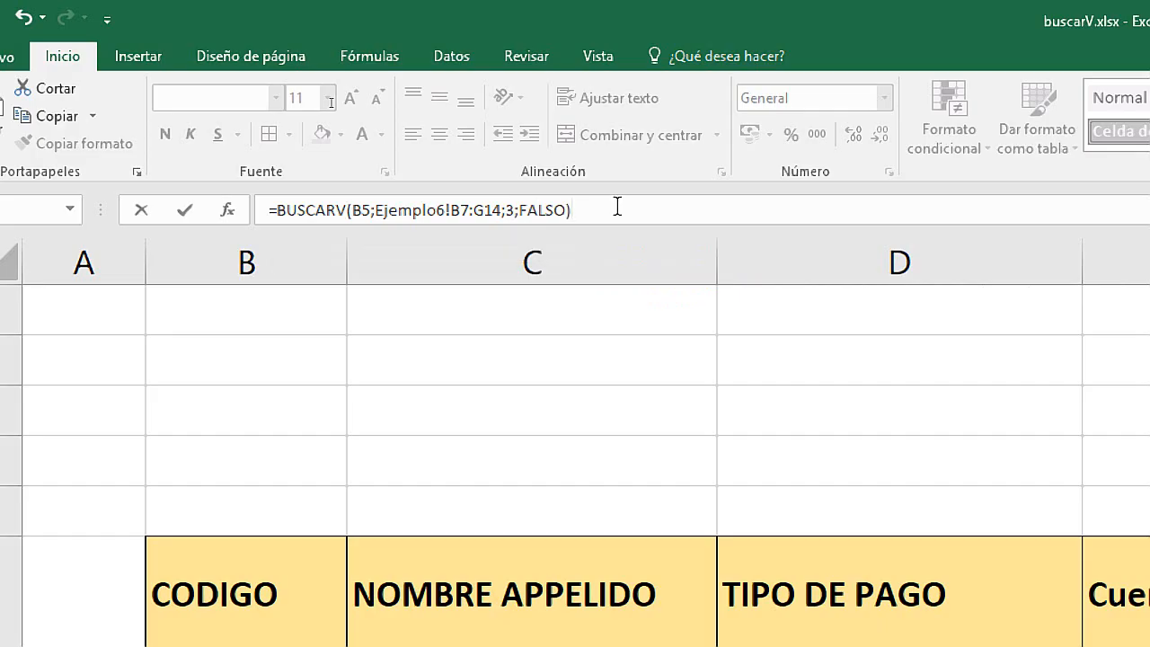
key(Return)
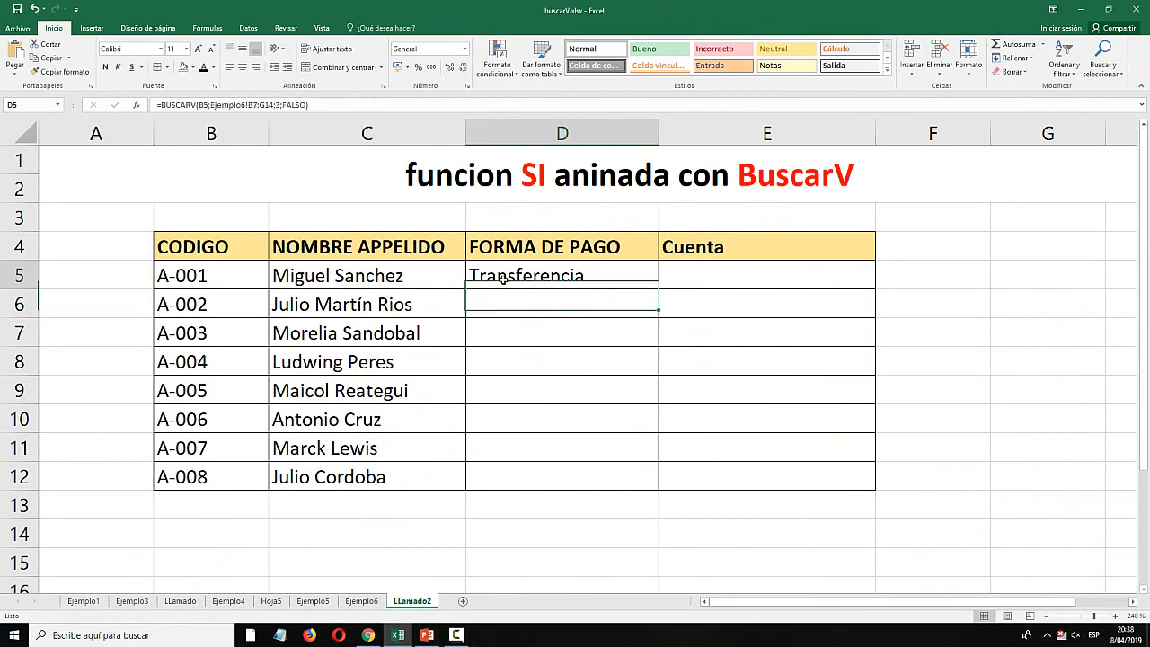
Fill the D5 BUSCARV formula down through D12 and check the copied formulas in the FORMA DE PAGO column.
click(539, 278)
drag(658, 294, 668, 476)
click(618, 396)
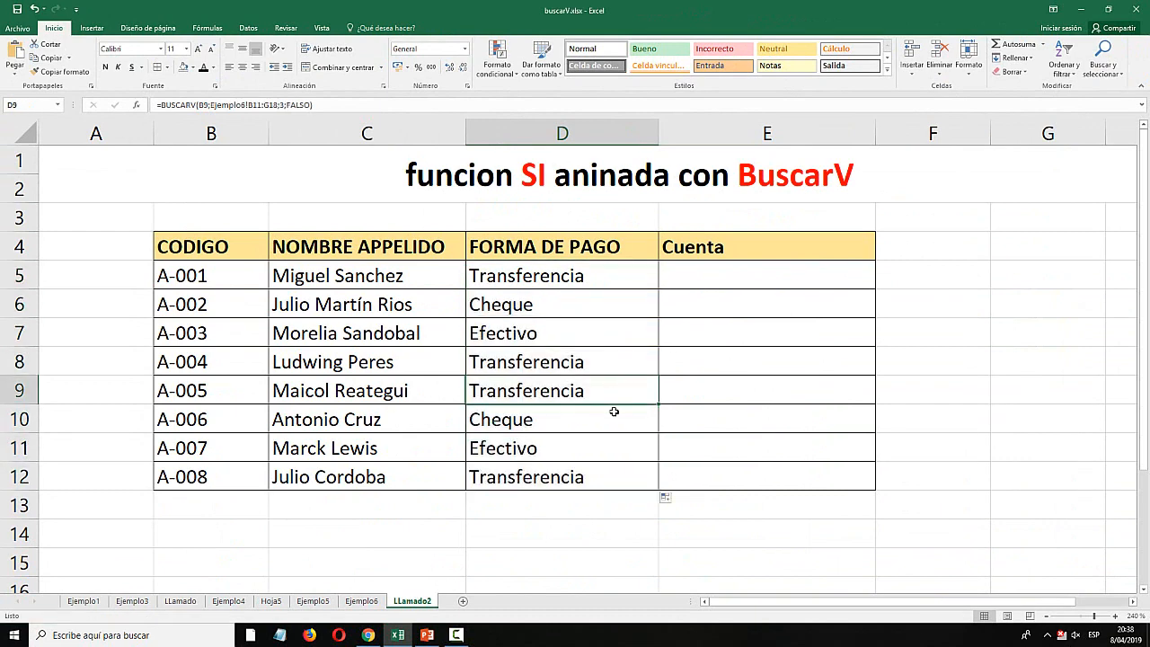
key(Up)
key(Up)
key(Up)
key(Up)
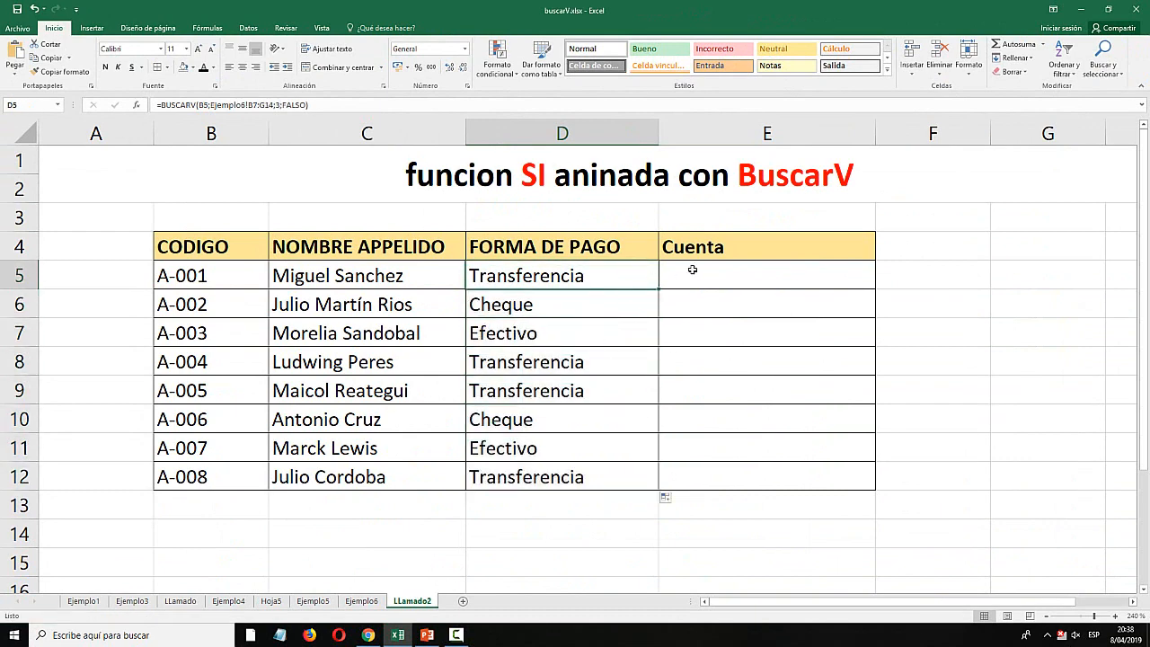
Shade the Transferencia rows light green: A-001, A-004, A-005 and A-008, from CODIGO to Cuenta.
click(347, 275)
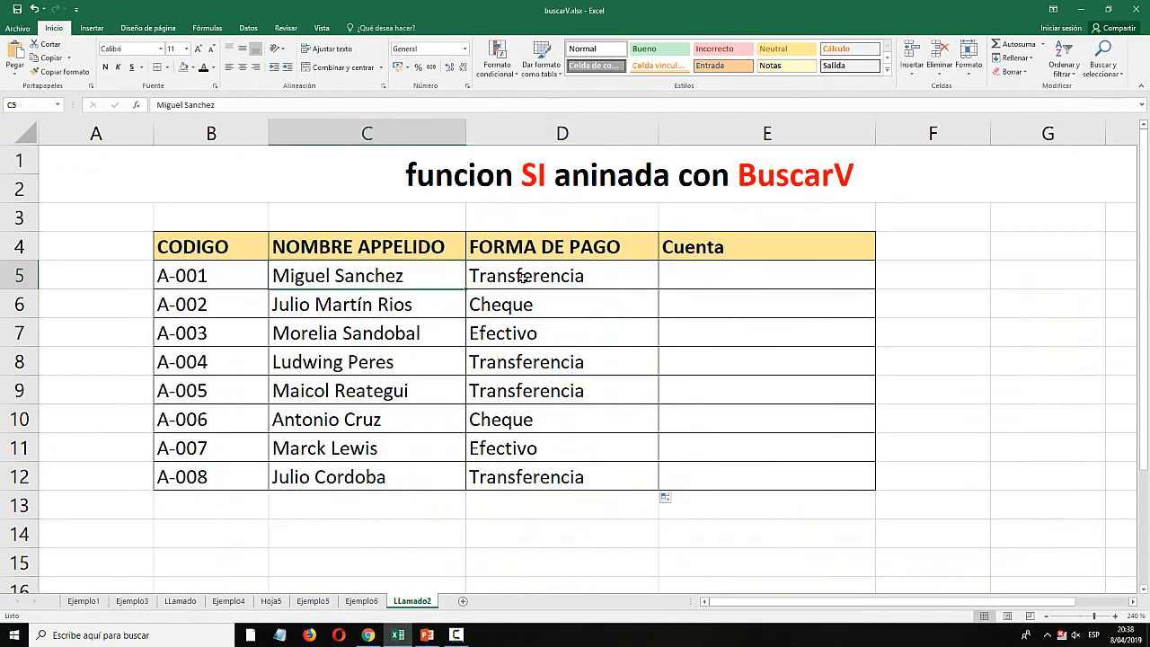
click(523, 277)
drag(719, 281, 216, 274)
click(192, 68)
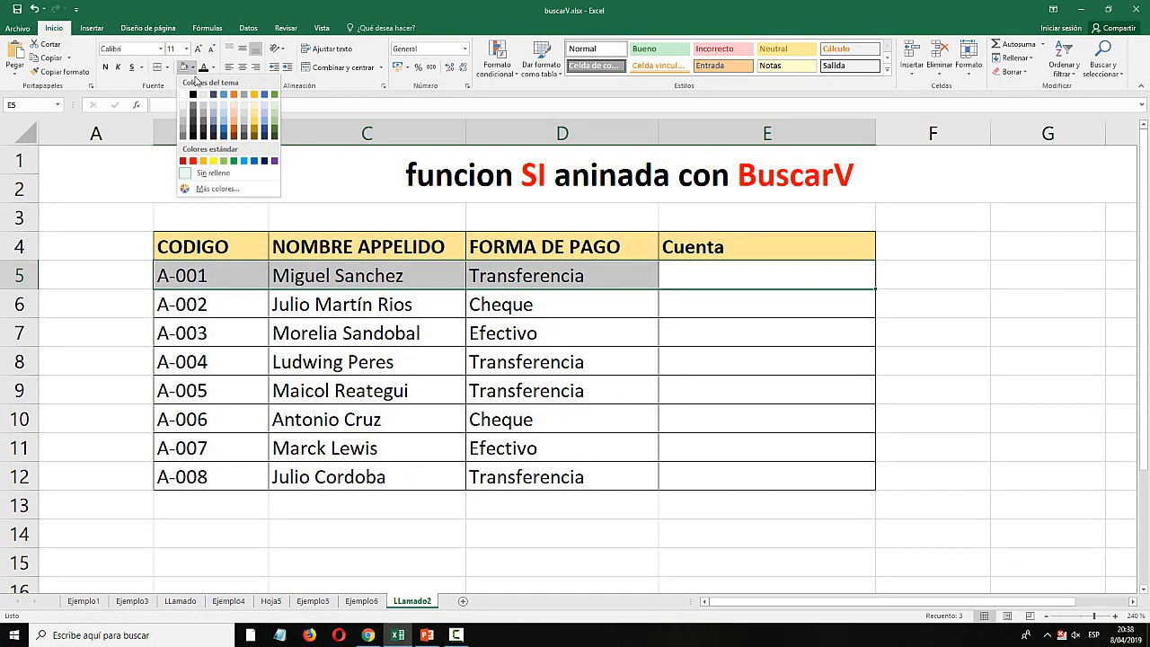
click(229, 162)
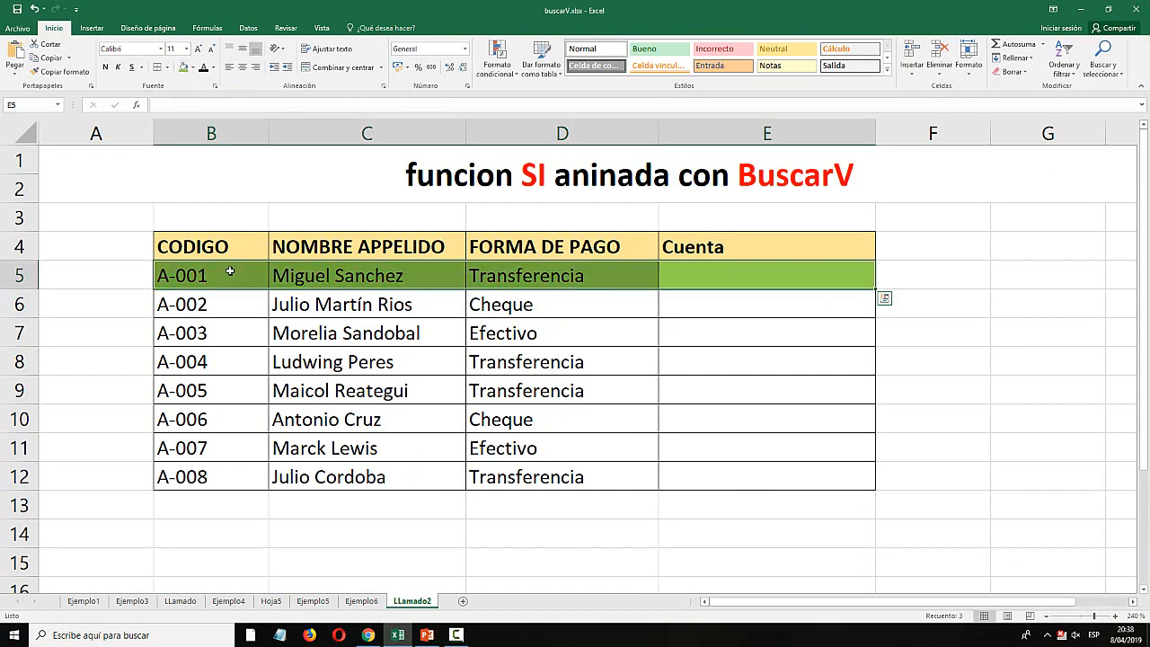
drag(244, 326, 539, 340)
drag(754, 367, 175, 394)
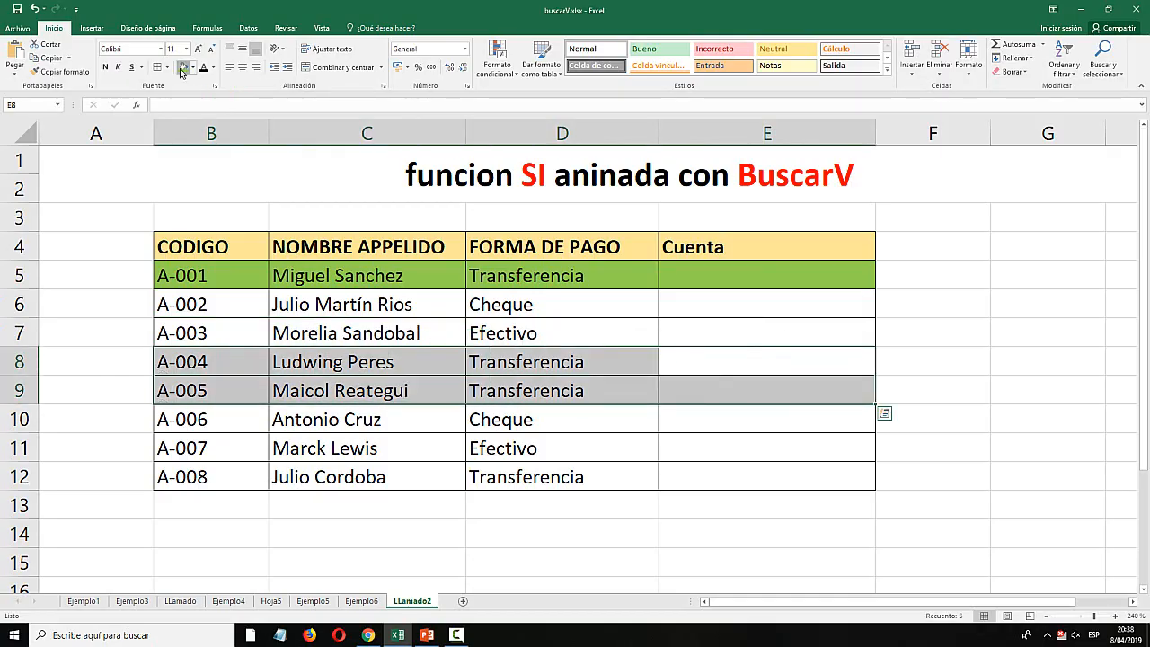
click(183, 67)
drag(200, 474, 719, 486)
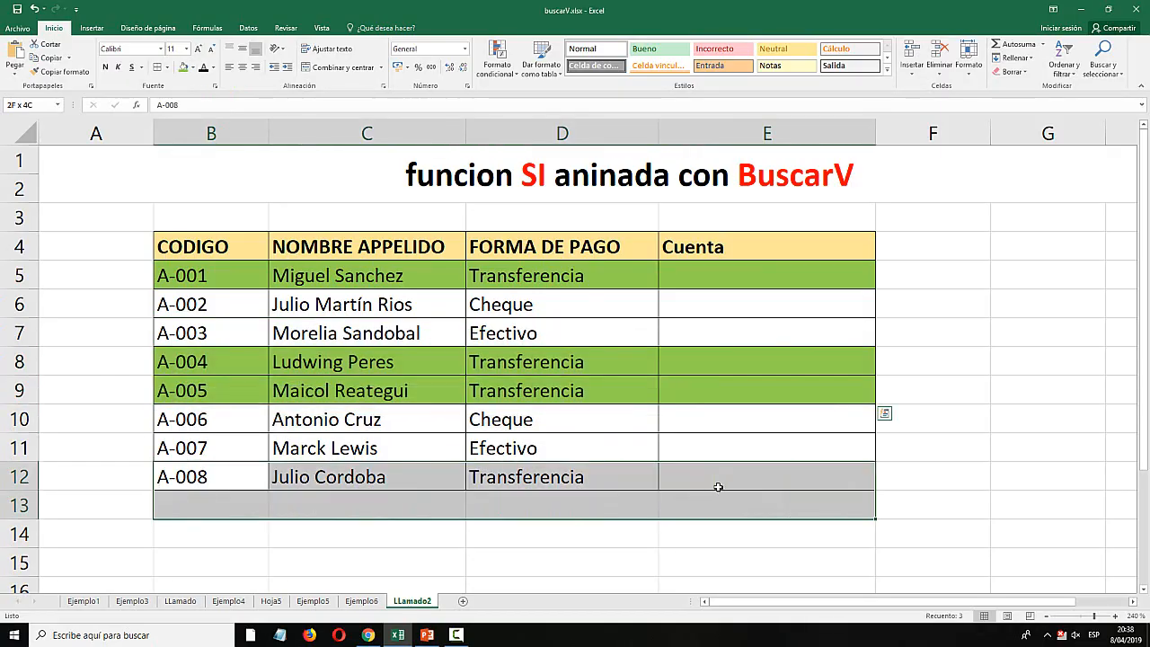
click(184, 68)
Compare the Transferencia, Cheque and Efectivo entries in the upper FORMA DE PAGO cells.
click(542, 368)
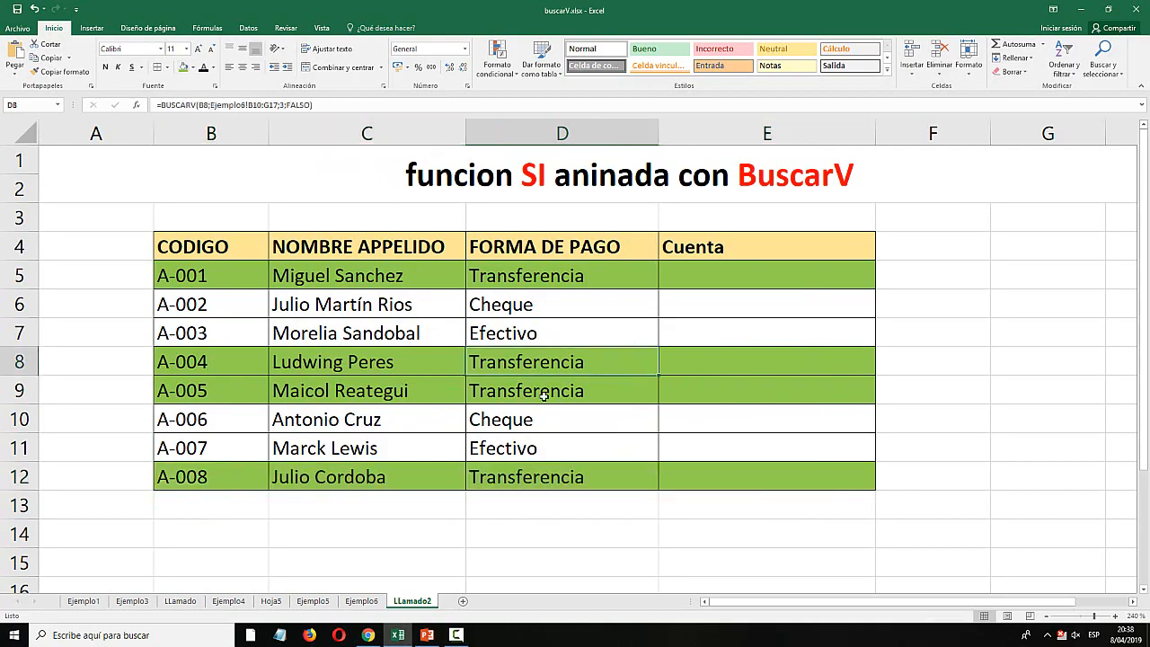
click(527, 311)
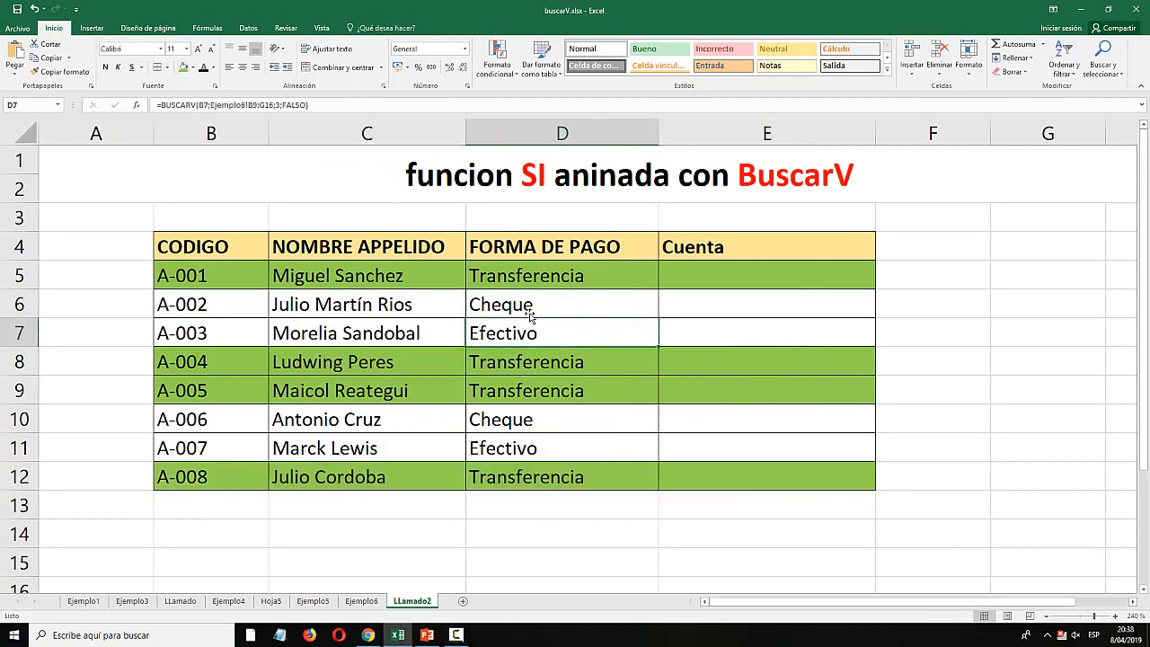
click(528, 338)
click(529, 306)
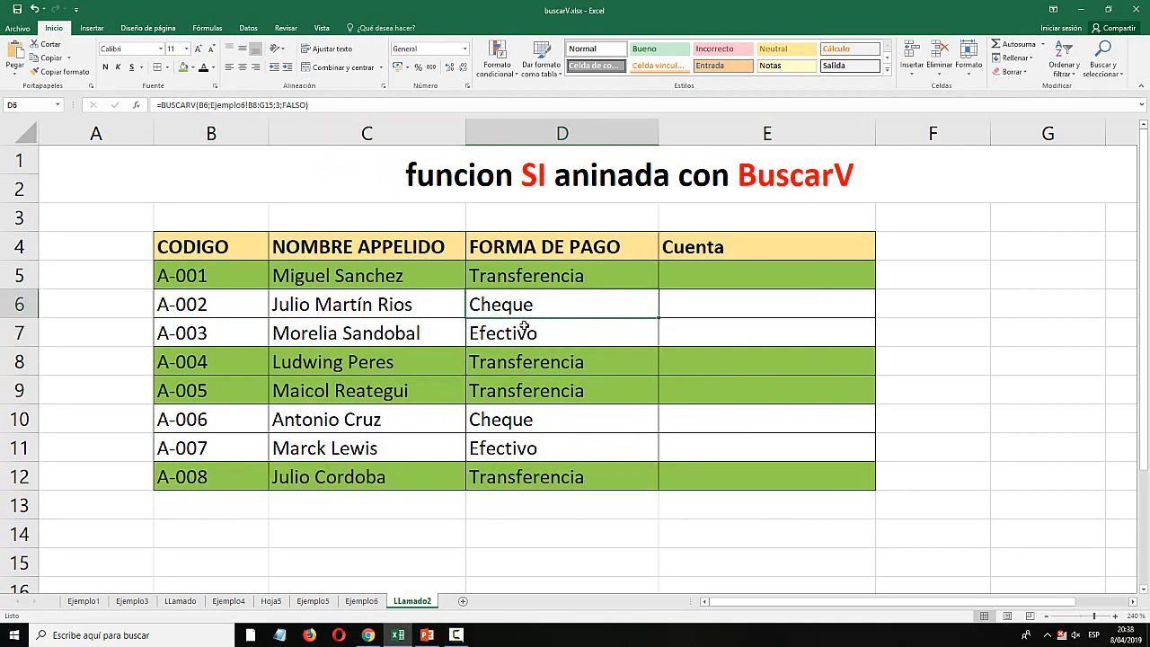
click(521, 331)
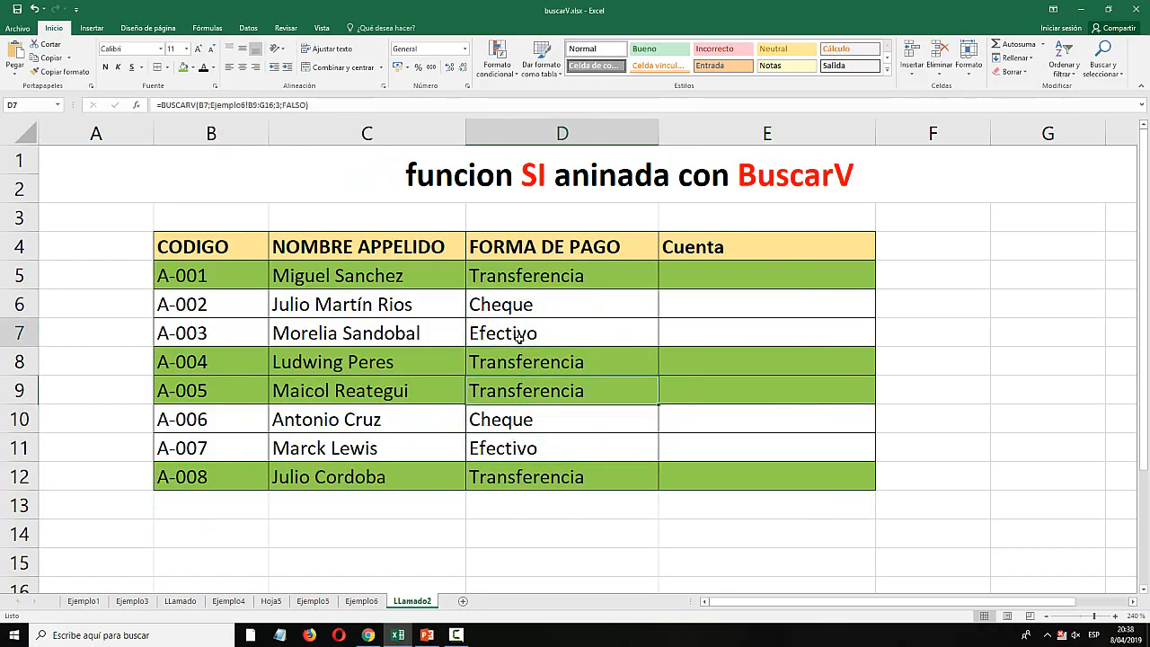
click(523, 306)
click(551, 277)
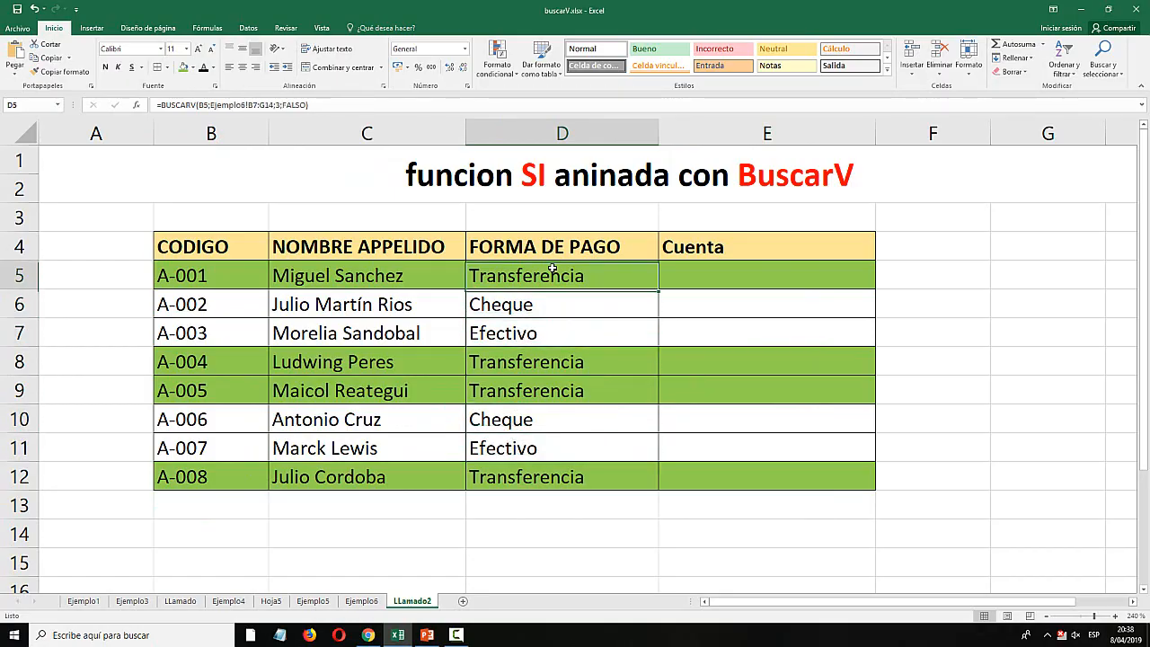
Look across the A-001 row from its code and name to its payment method and empty Cuenta cell.
click(687, 274)
click(536, 275)
click(342, 273)
click(229, 274)
click(387, 271)
click(539, 274)
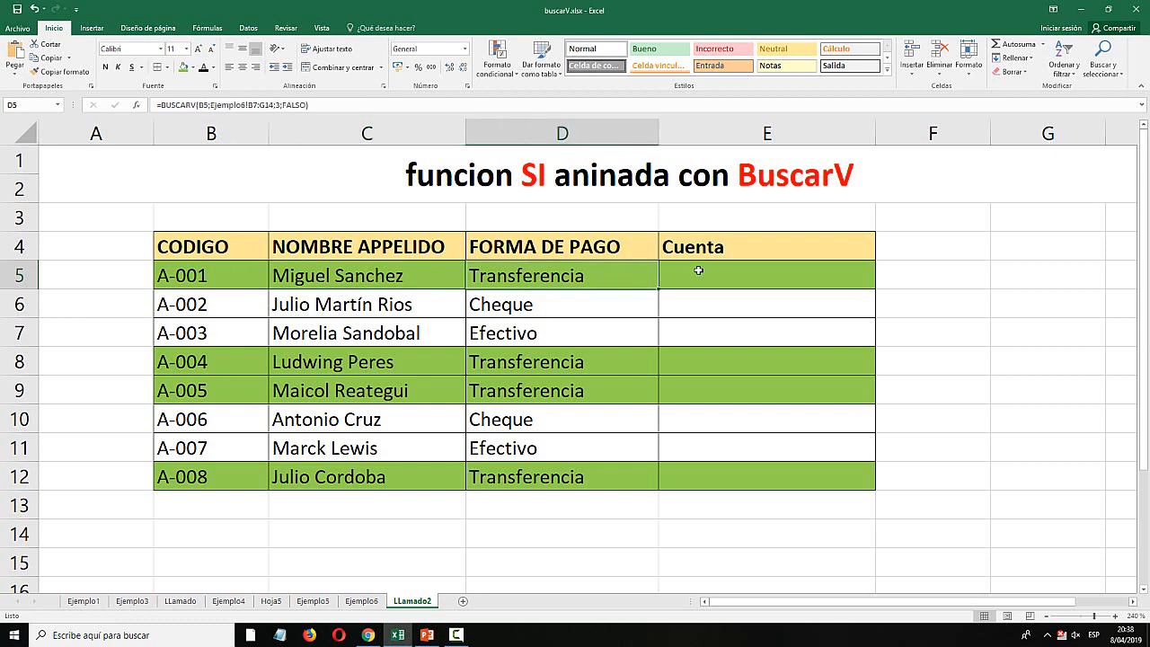
click(698, 270)
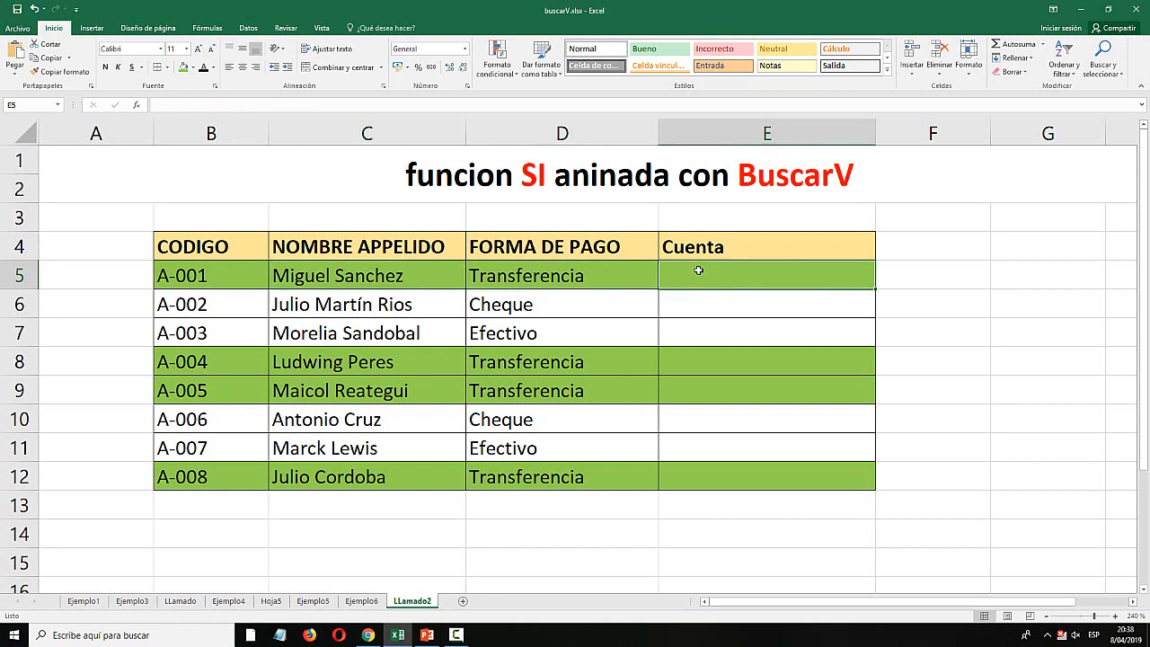
Review the Transferencia cells D5, D8, D9 and D12 that call for an account number.
click(539, 283)
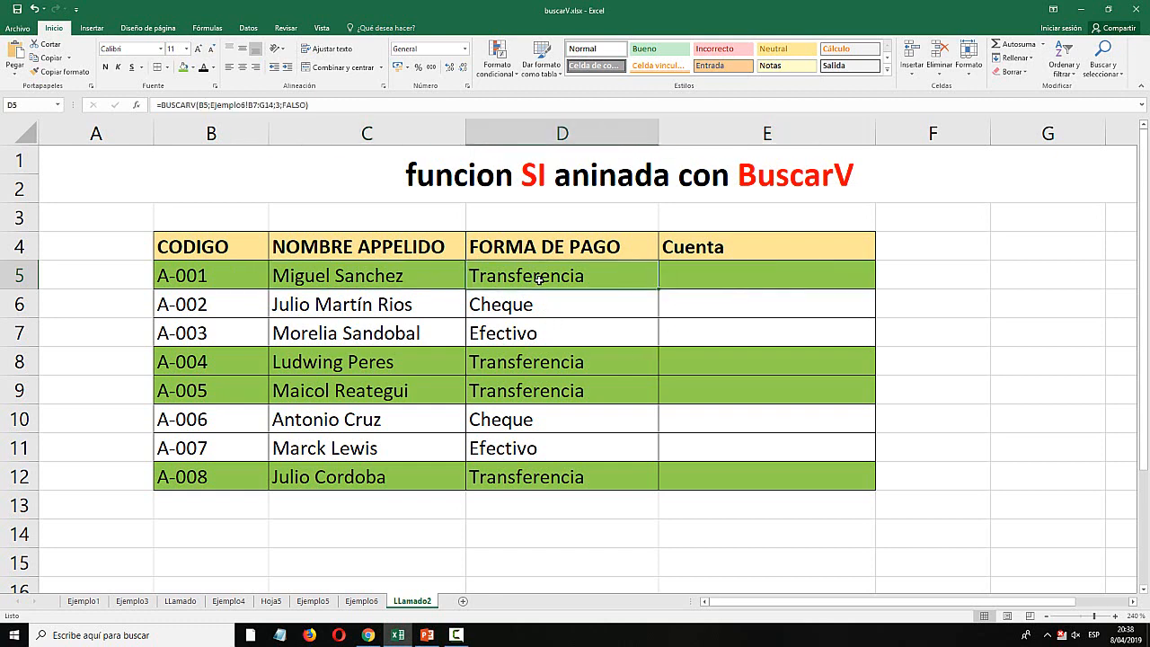
click(547, 355)
click(544, 385)
click(544, 476)
click(545, 390)
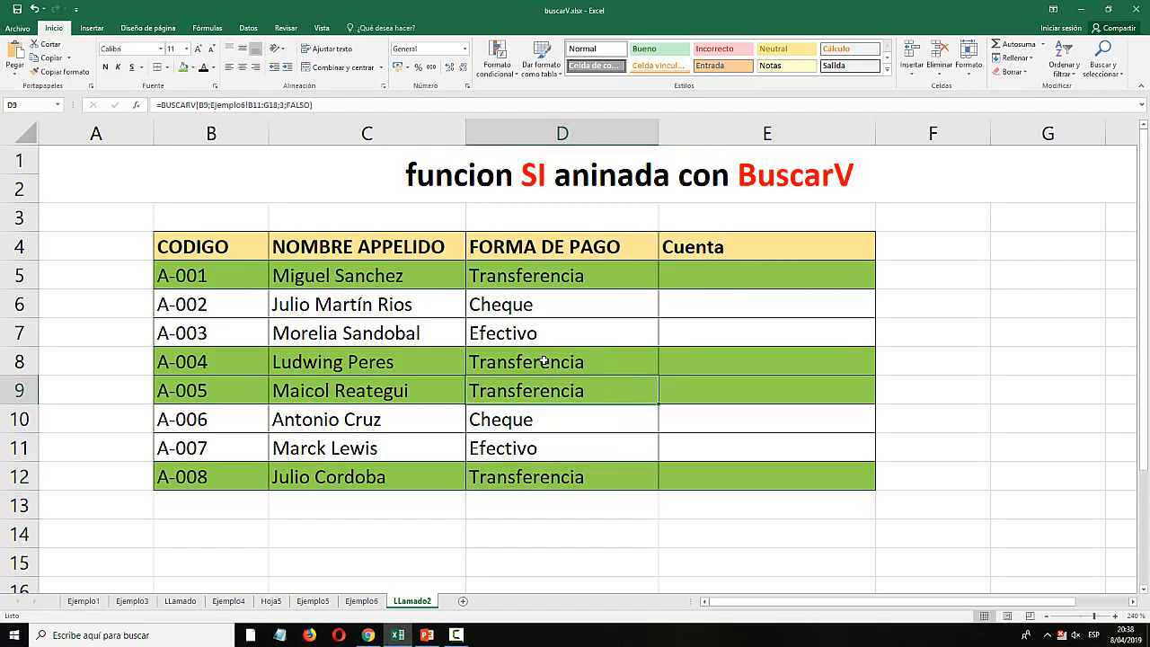
click(545, 361)
click(544, 277)
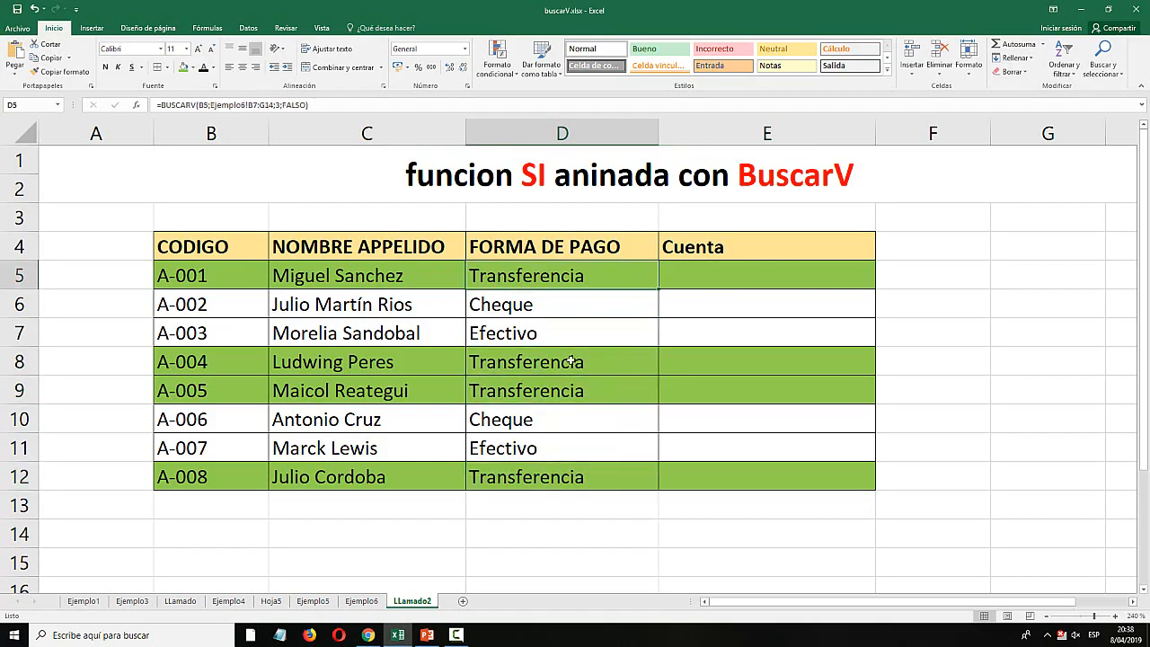
Undo the three green fills on the Transferencia rows.
key(ctrl+z)
key(ctrl+z)
key(ctrl+z)
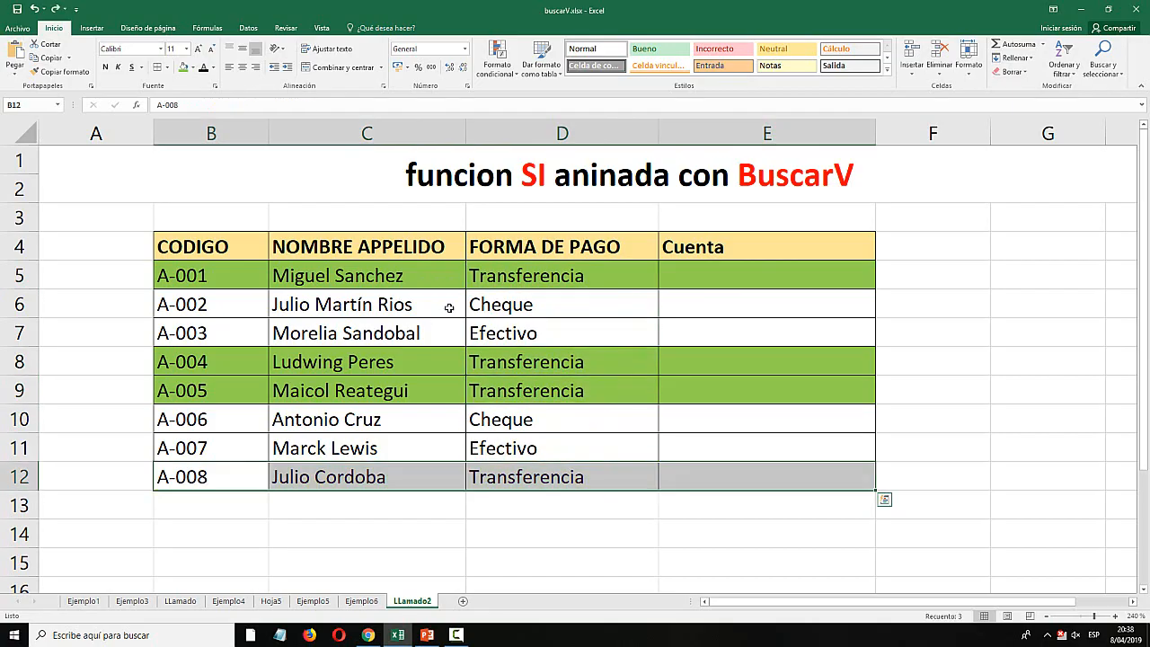
Start an SI function in E5 of the Cuenta column and bring up its function arguments clear of the upper table rows.
click(521, 333)
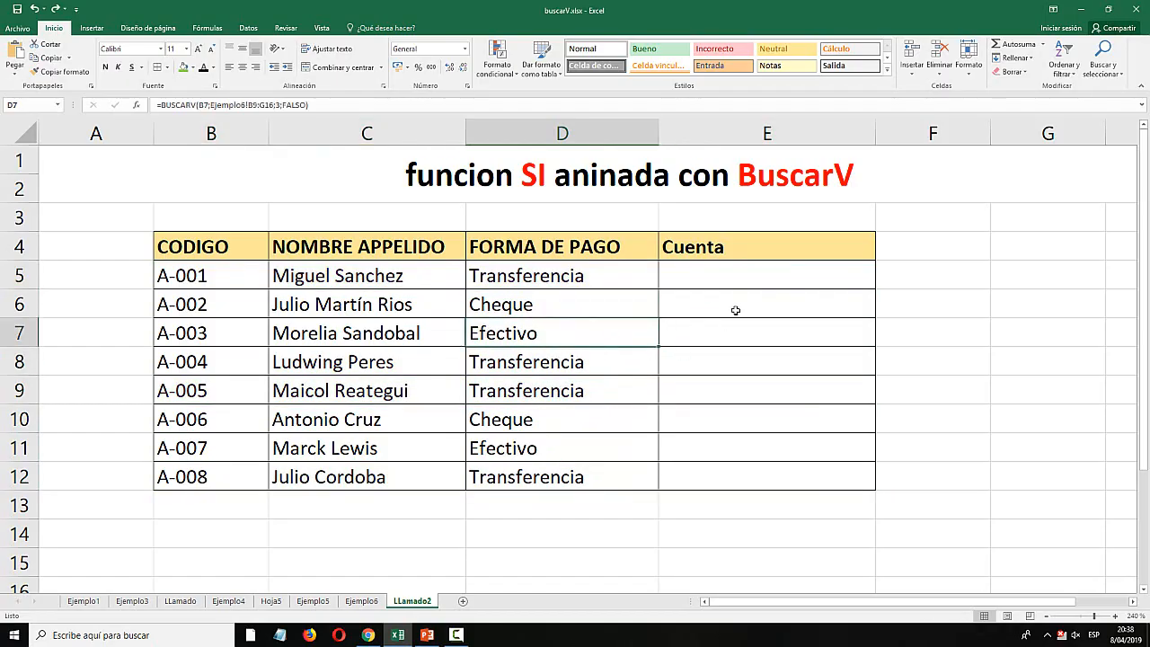
click(695, 277)
click(530, 279)
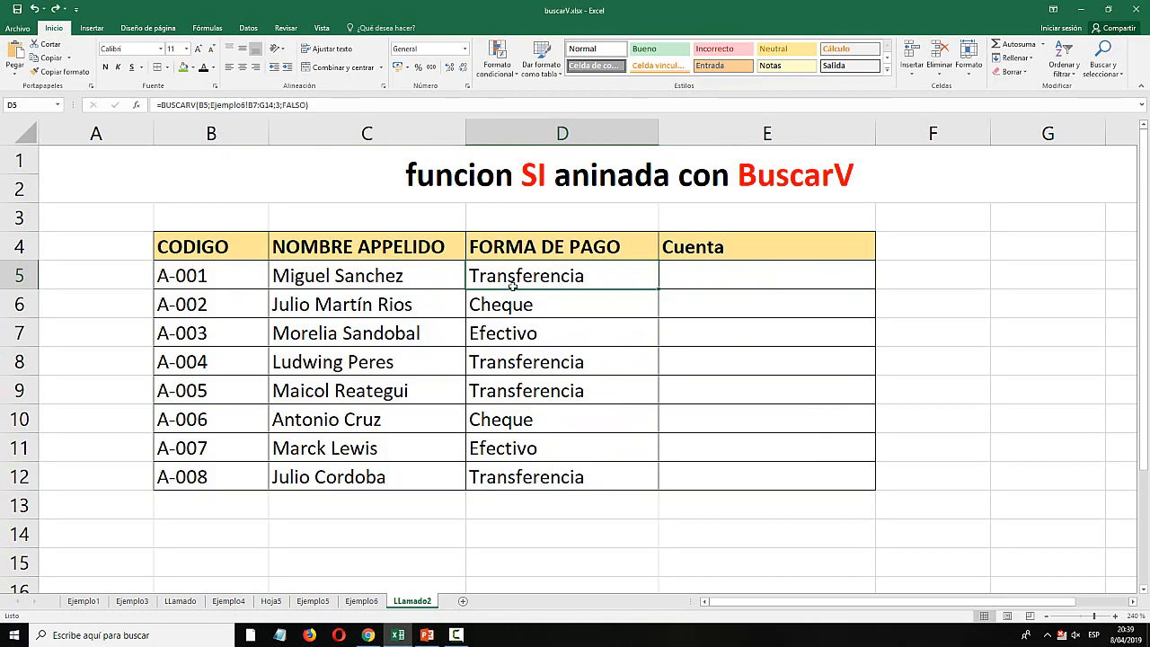
click(676, 278)
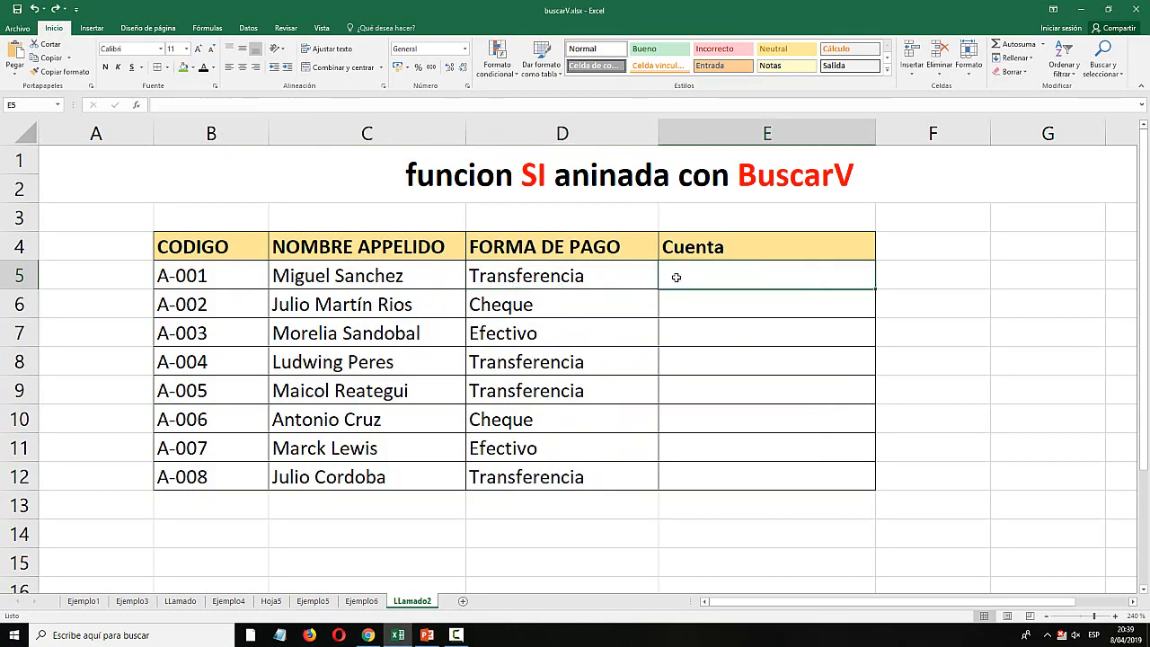
text(=si)
key(Tab)
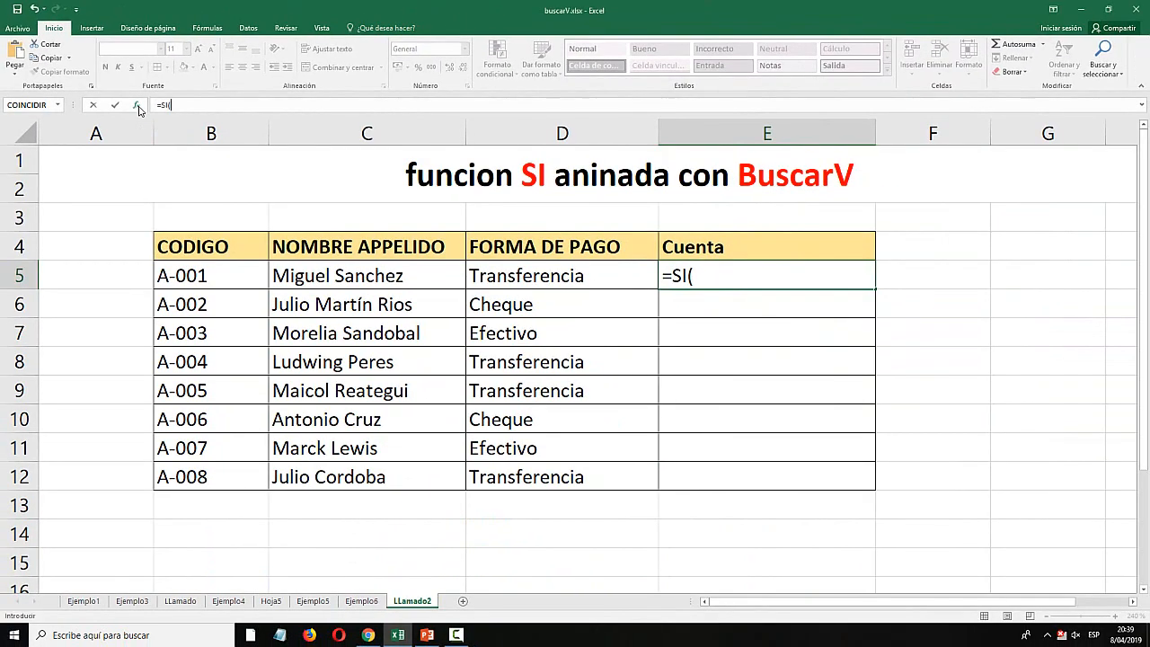
click(144, 122)
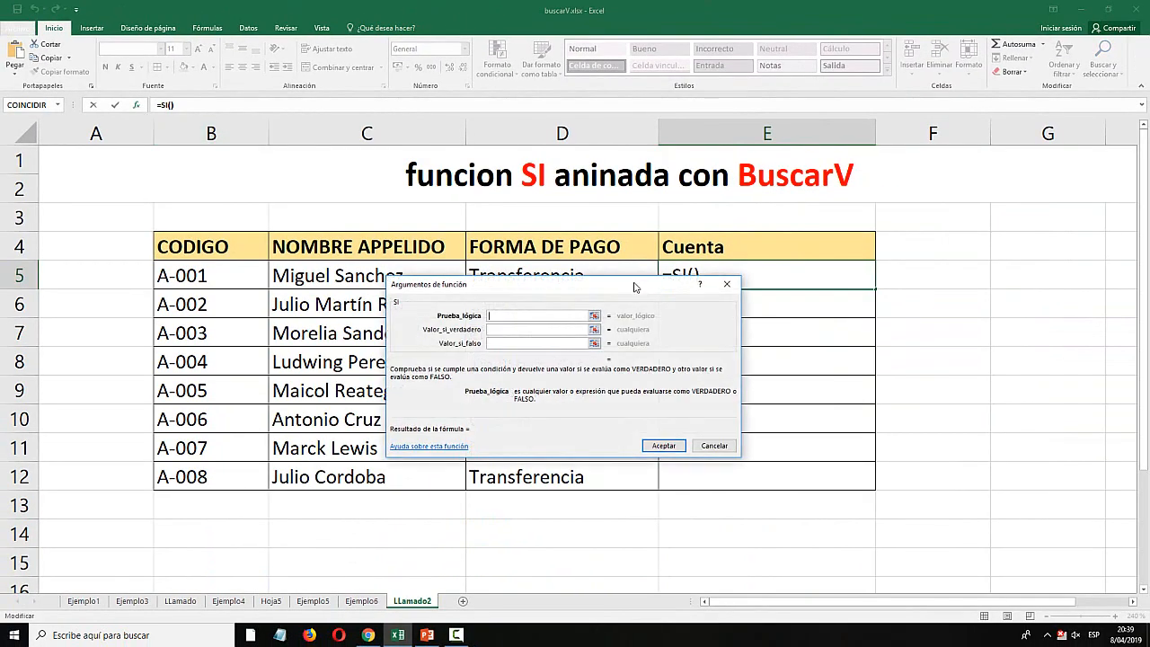
drag(585, 286, 675, 362)
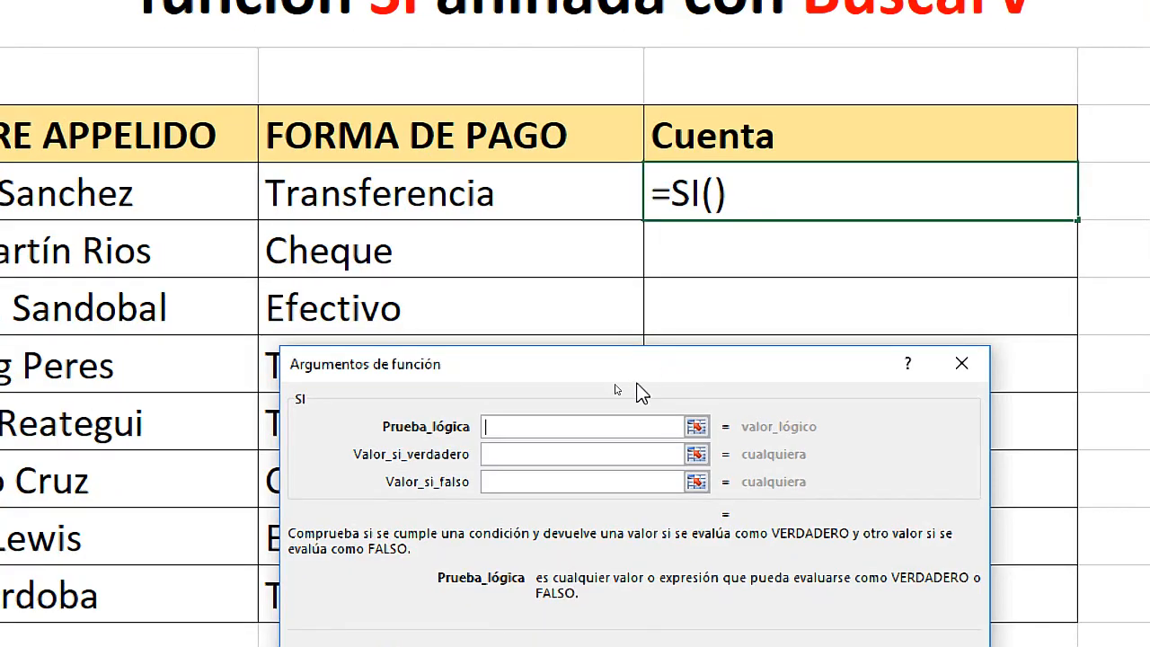
Set the SI function's logical test to D5="Transferencia".
click(380, 192)
text(="")
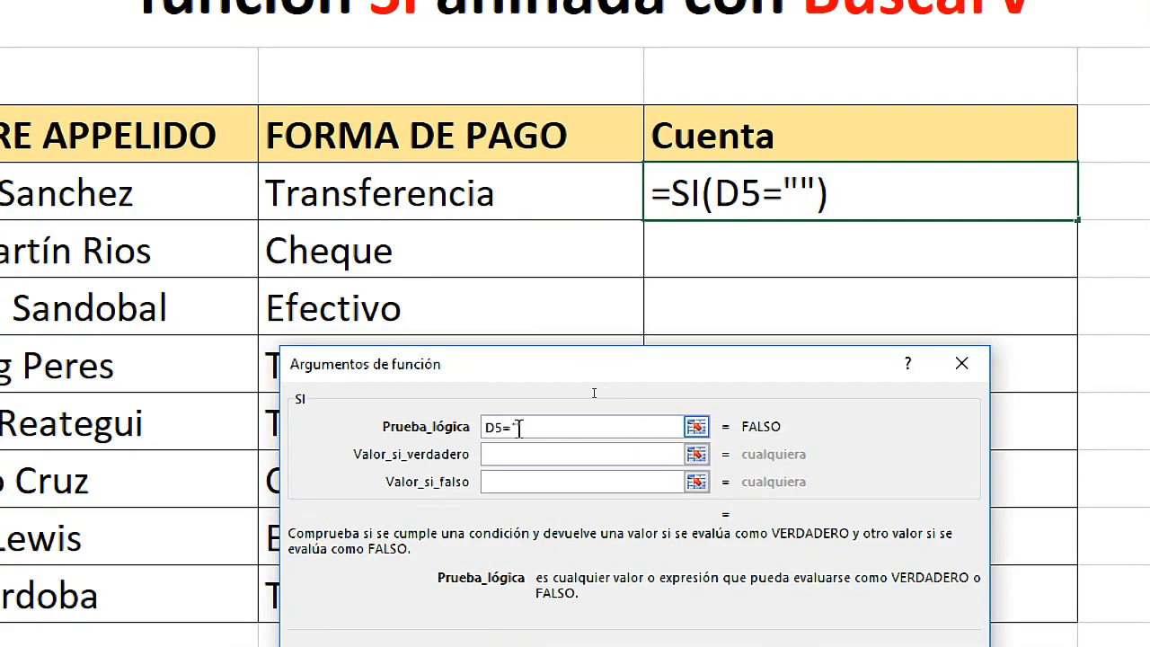
text(Transferencia)
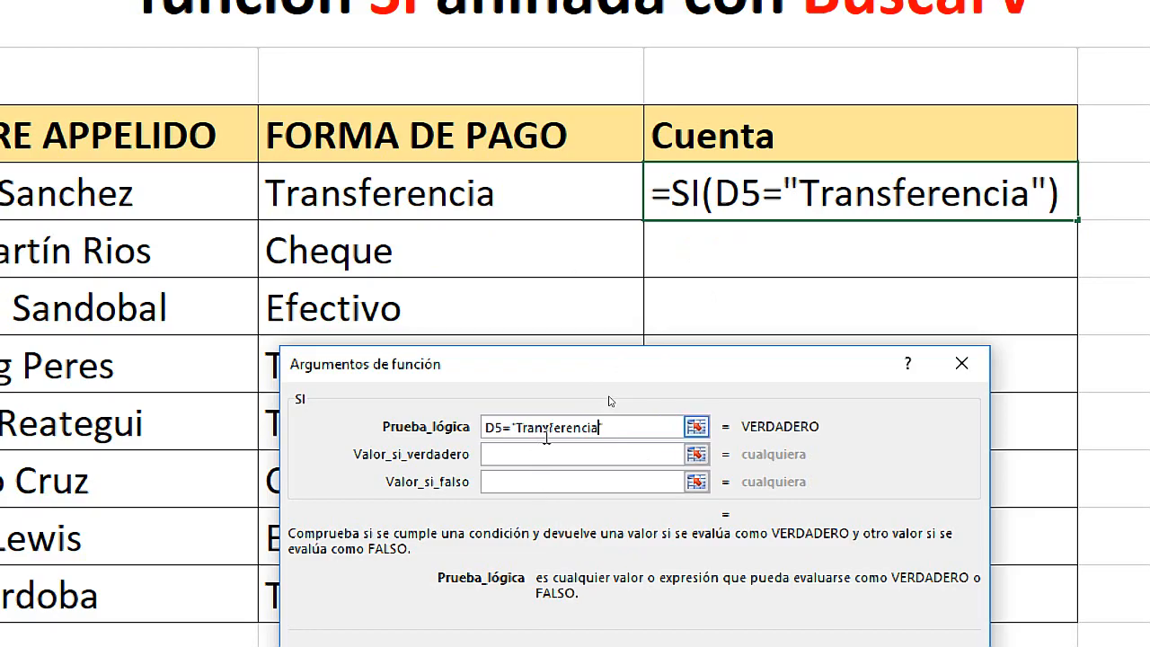
Set the SI function's value if false to "No Aplica".
click(524, 455)
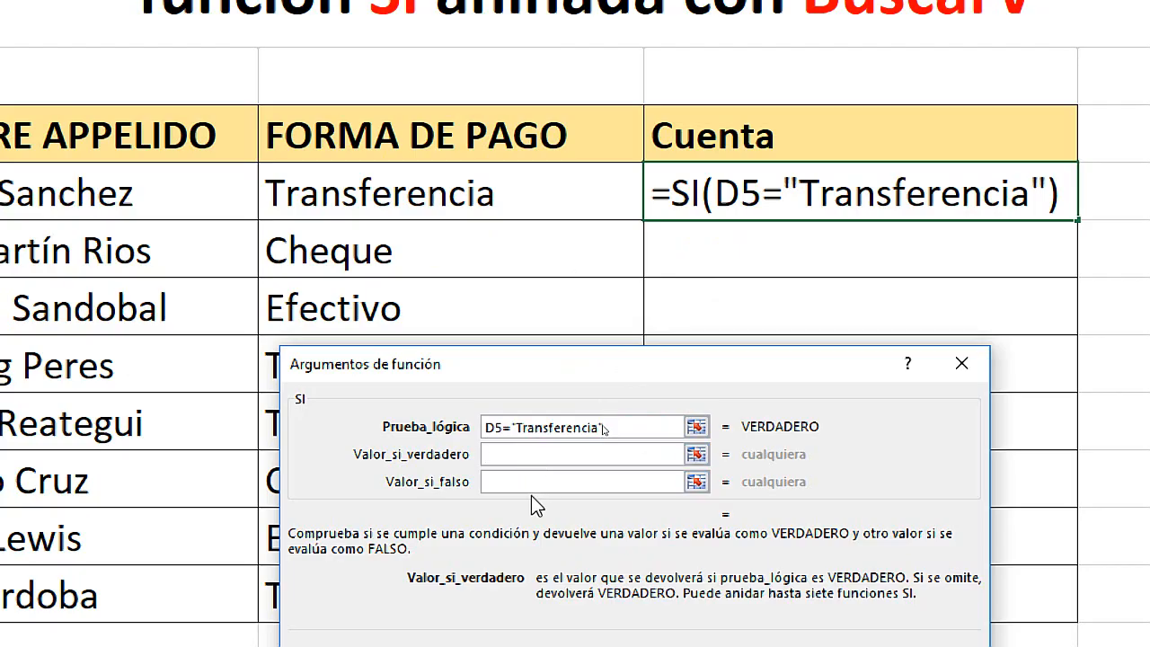
click(532, 490)
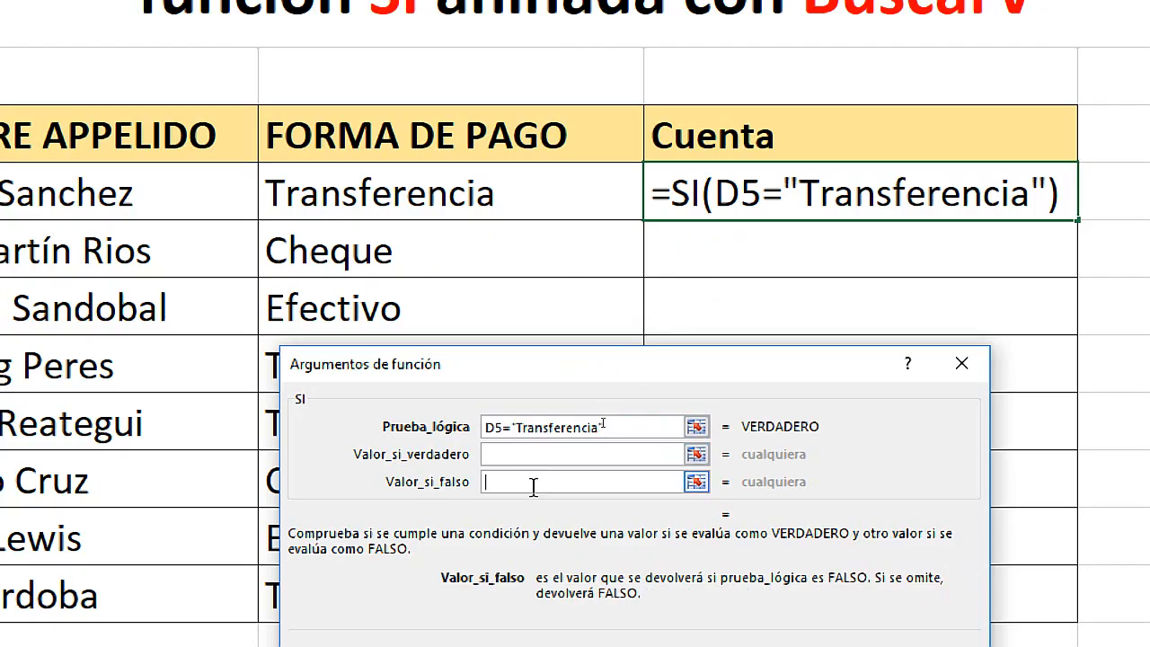
text("")
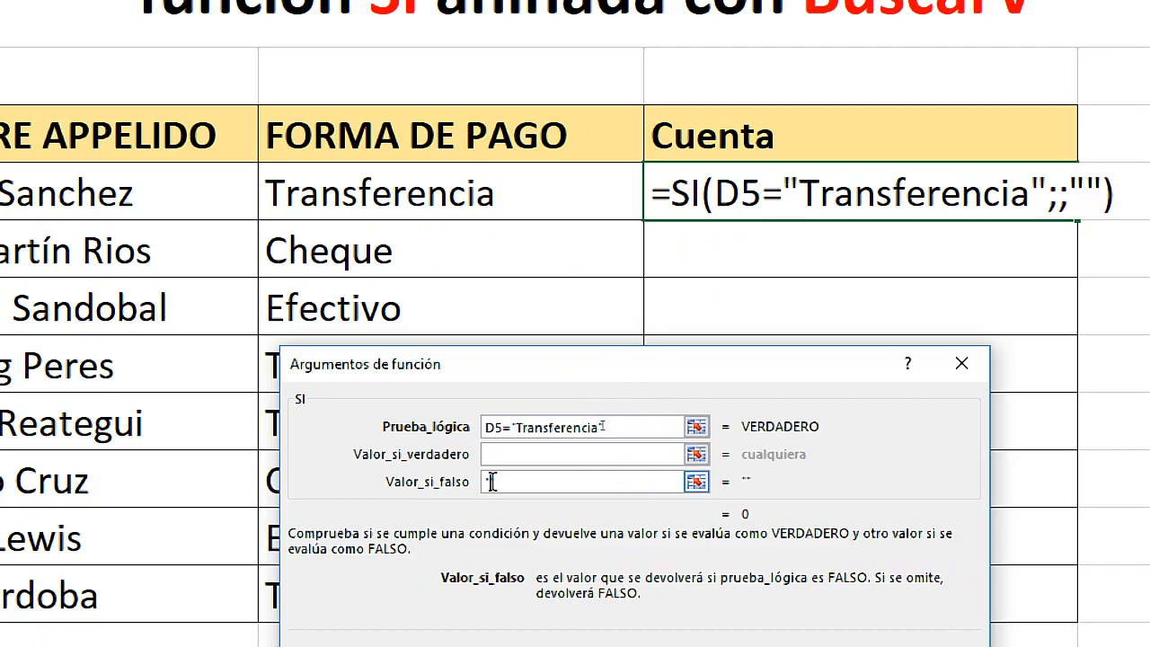
click(492, 482)
text(No A)
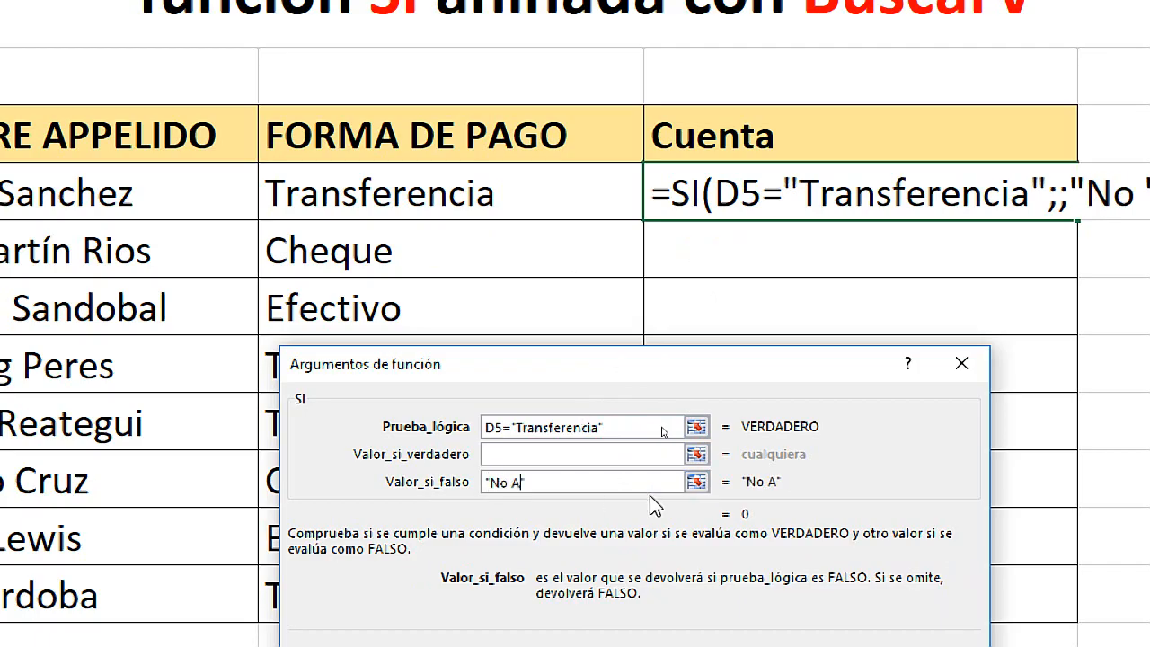
text(plica)
Nest BUSCARV as the SI function's value if true, choosing it from the complete function list in the Todo category.
click(585, 456)
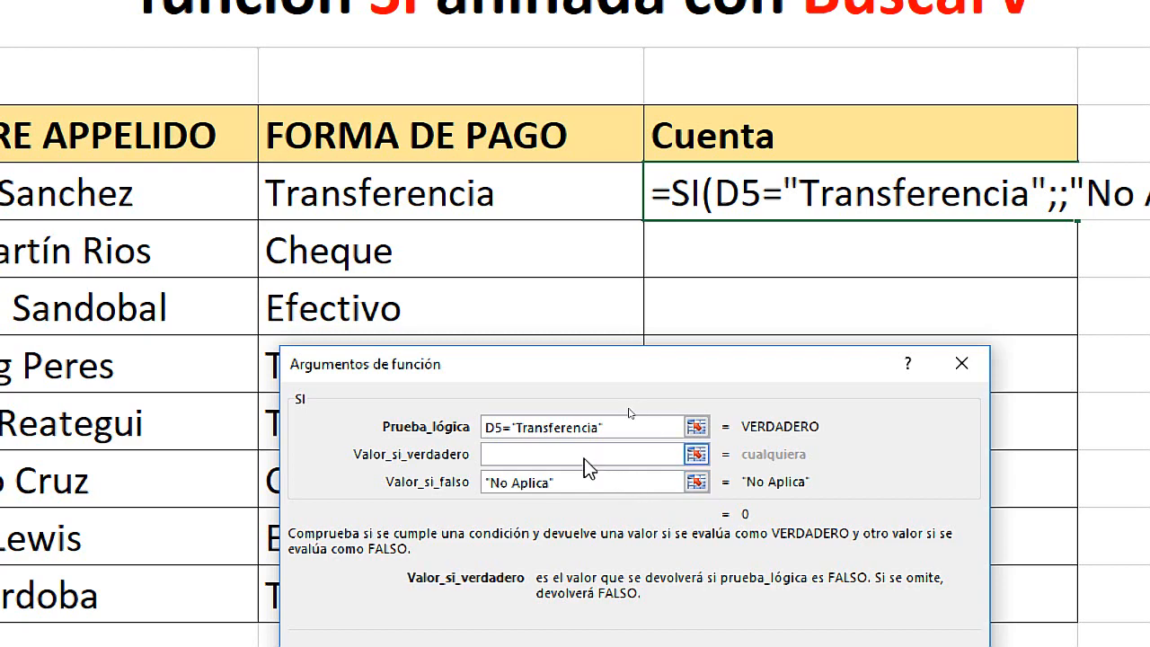
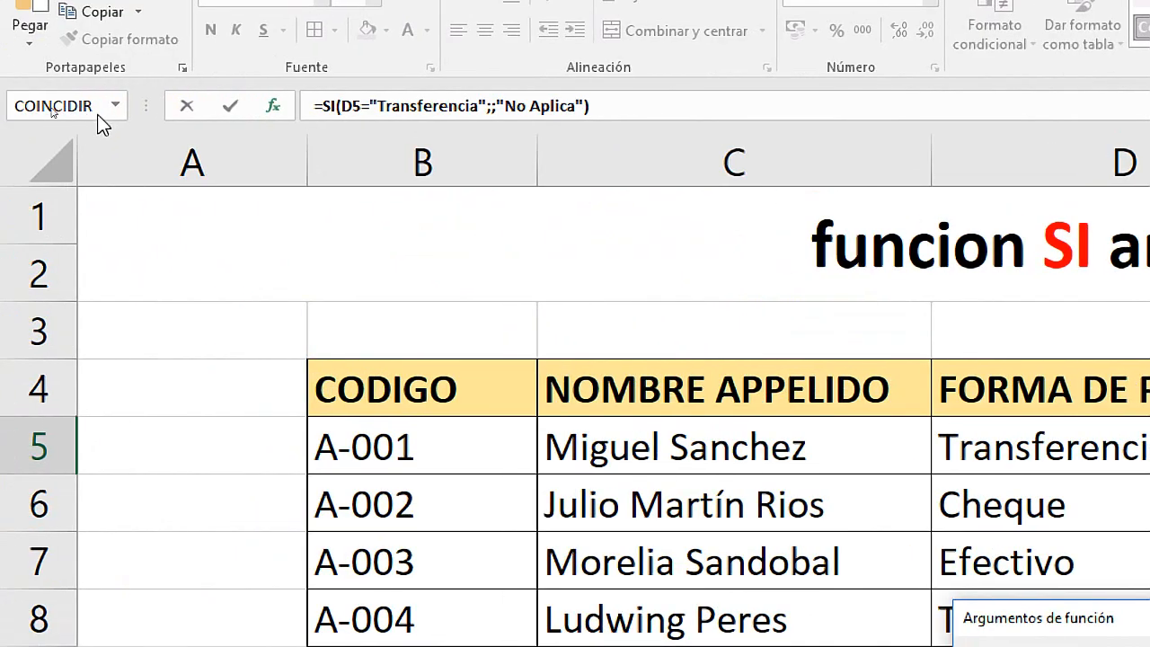
click(115, 105)
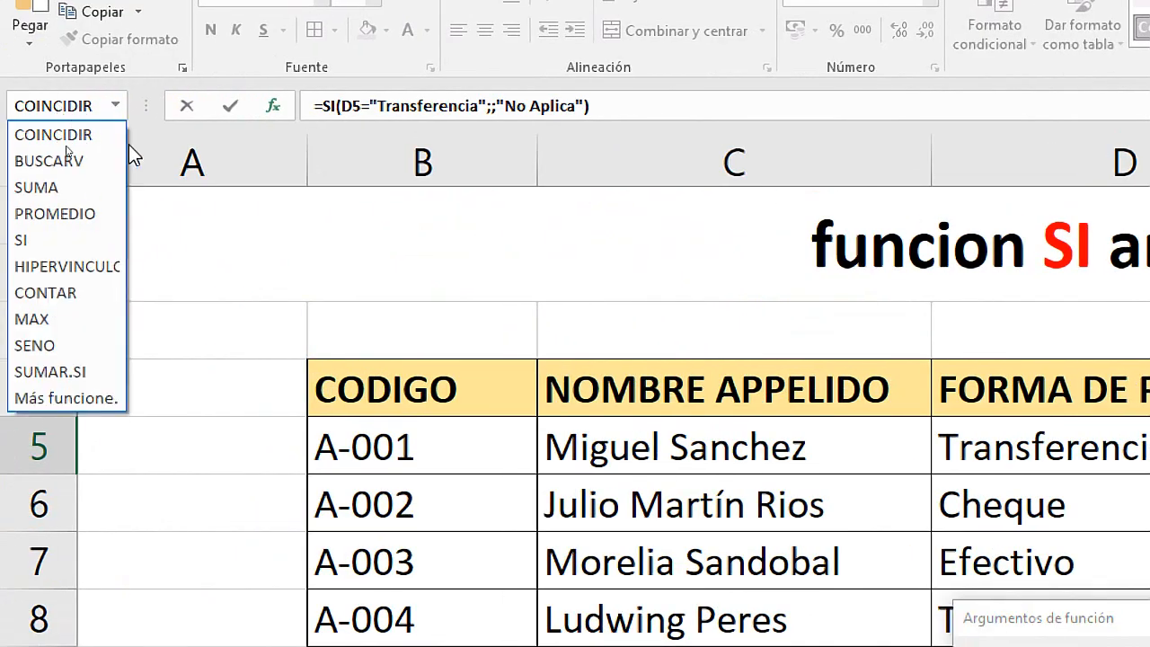
click(74, 397)
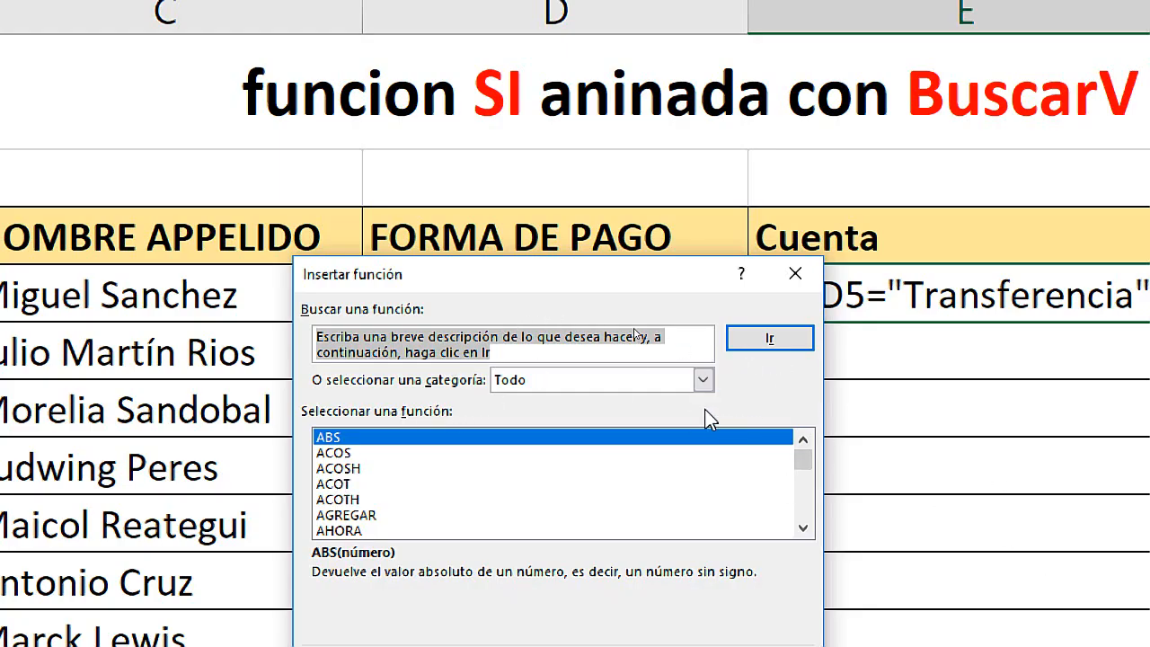
click(703, 379)
click(508, 417)
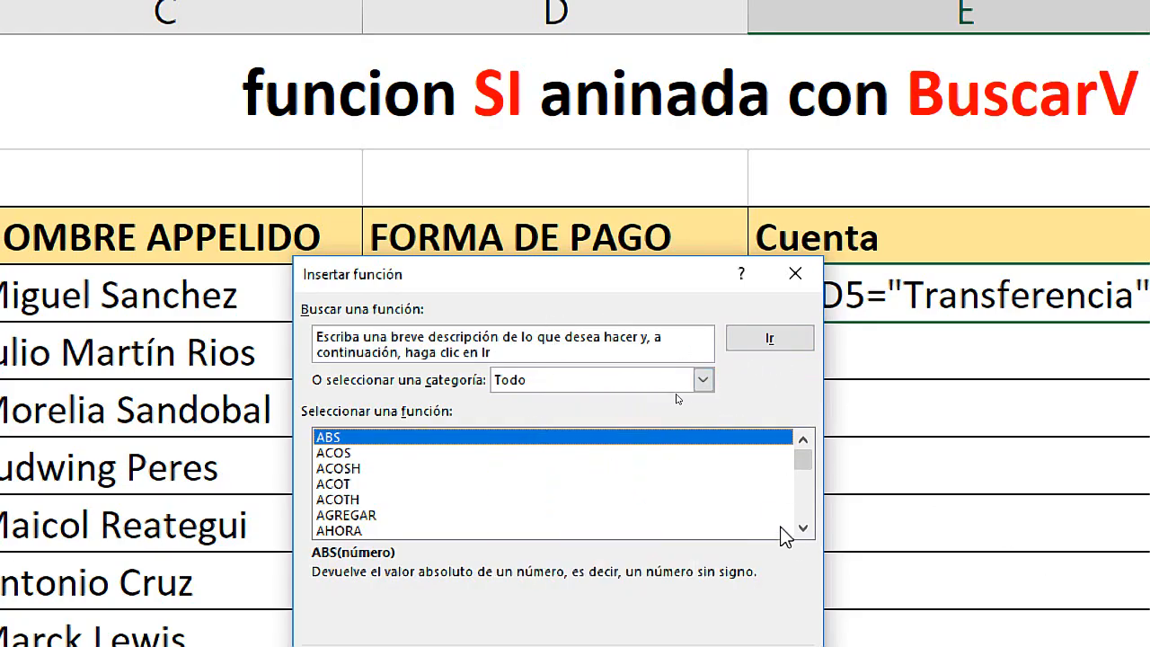
click(802, 527)
click(803, 528)
click(802, 527)
click(802, 527)
click(803, 527)
click(802, 527)
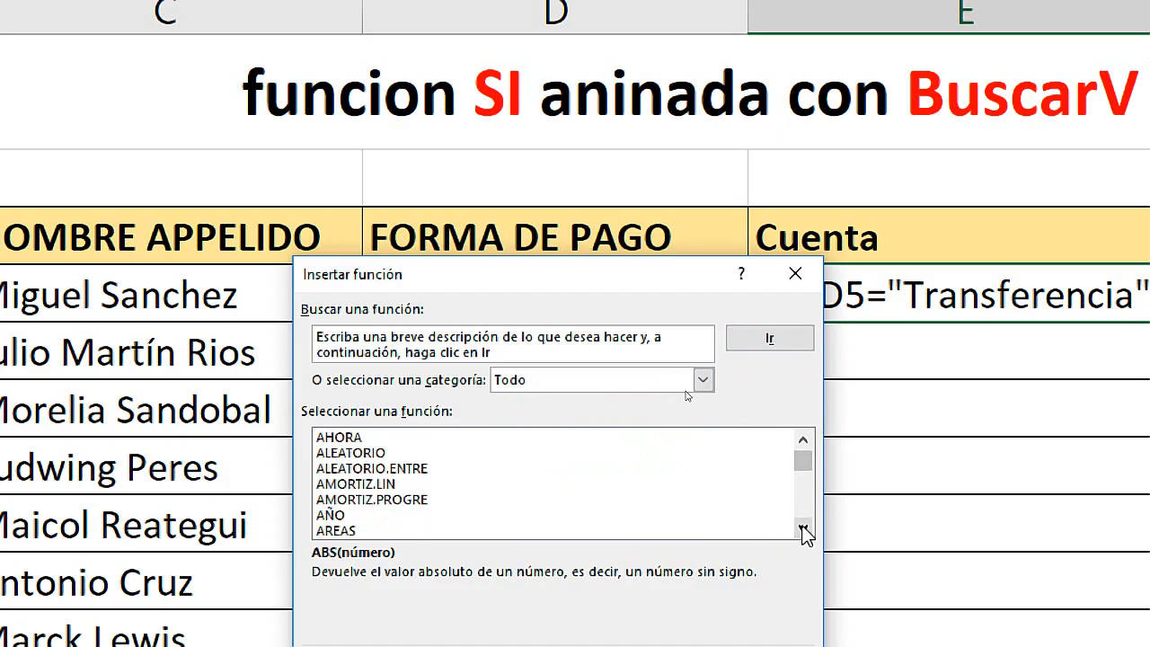
click(803, 528)
click(802, 527)
double_click(803, 527)
double_click(803, 528)
double_click(803, 528)
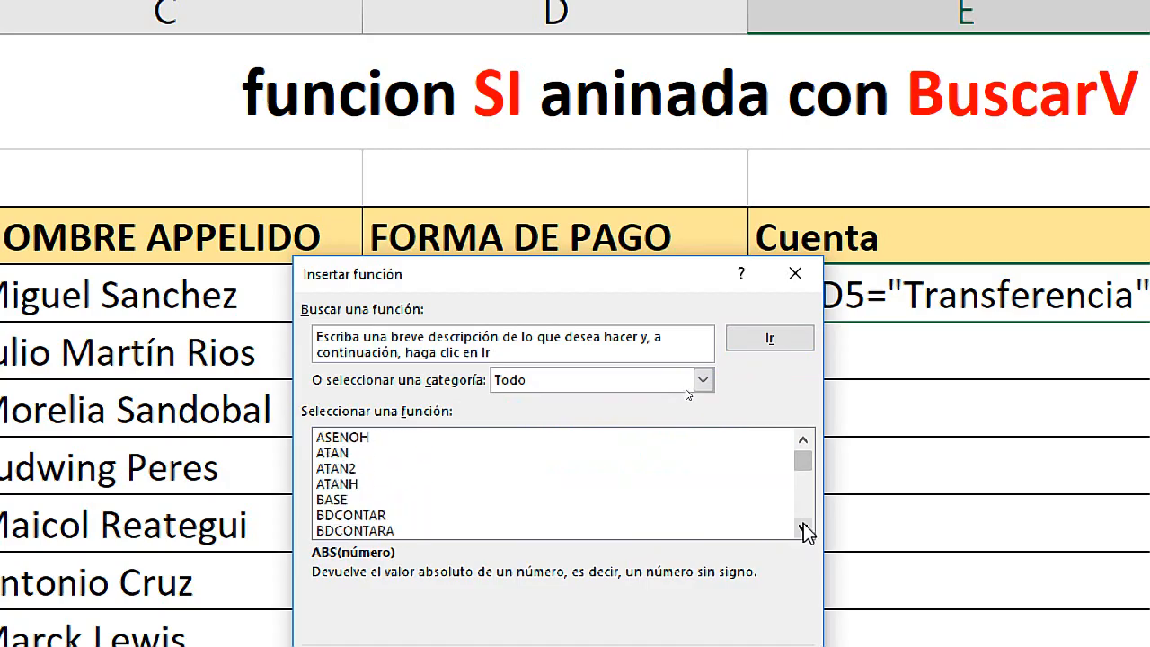
triple_click(803, 527)
double_click(803, 527)
double_click(803, 527)
double_click(803, 527)
double_click(804, 527)
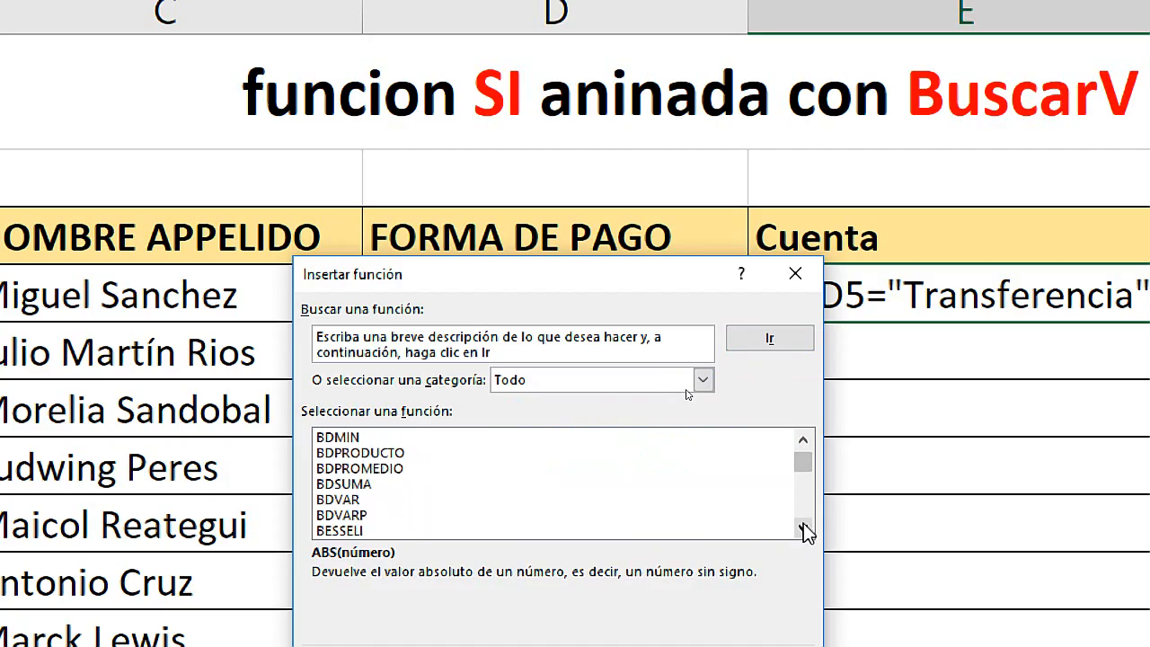
double_click(803, 527)
double_click(803, 528)
click(803, 528)
triple_click(803, 528)
double_click(798, 526)
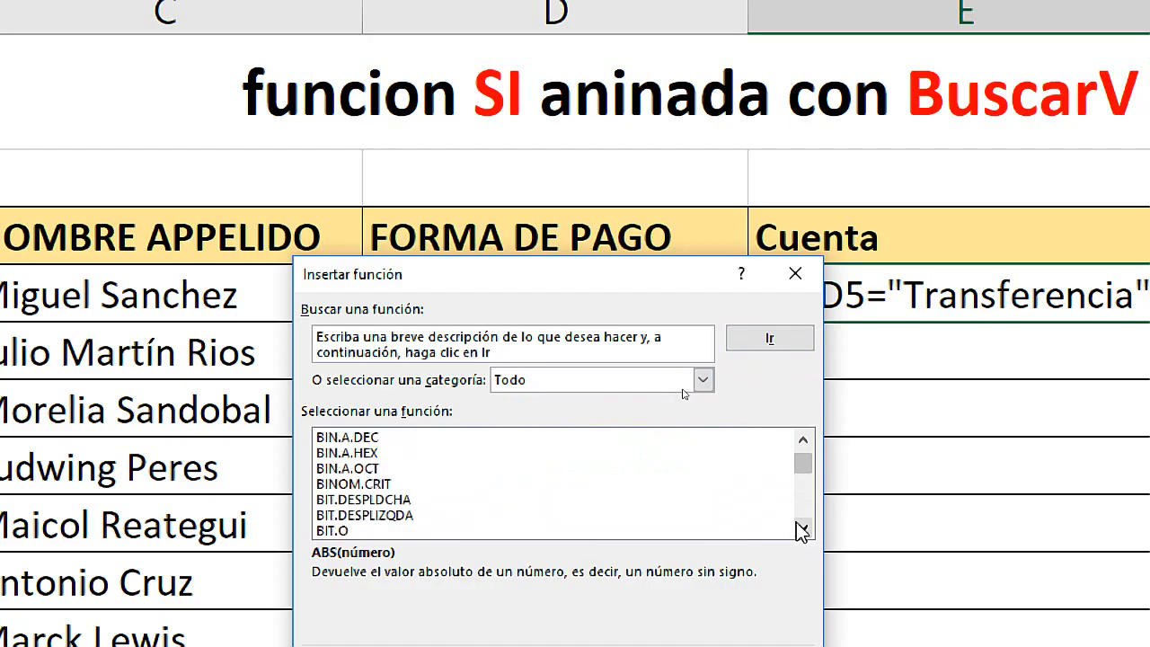
double_click(798, 526)
double_click(797, 526)
double_click(798, 527)
click(350, 515)
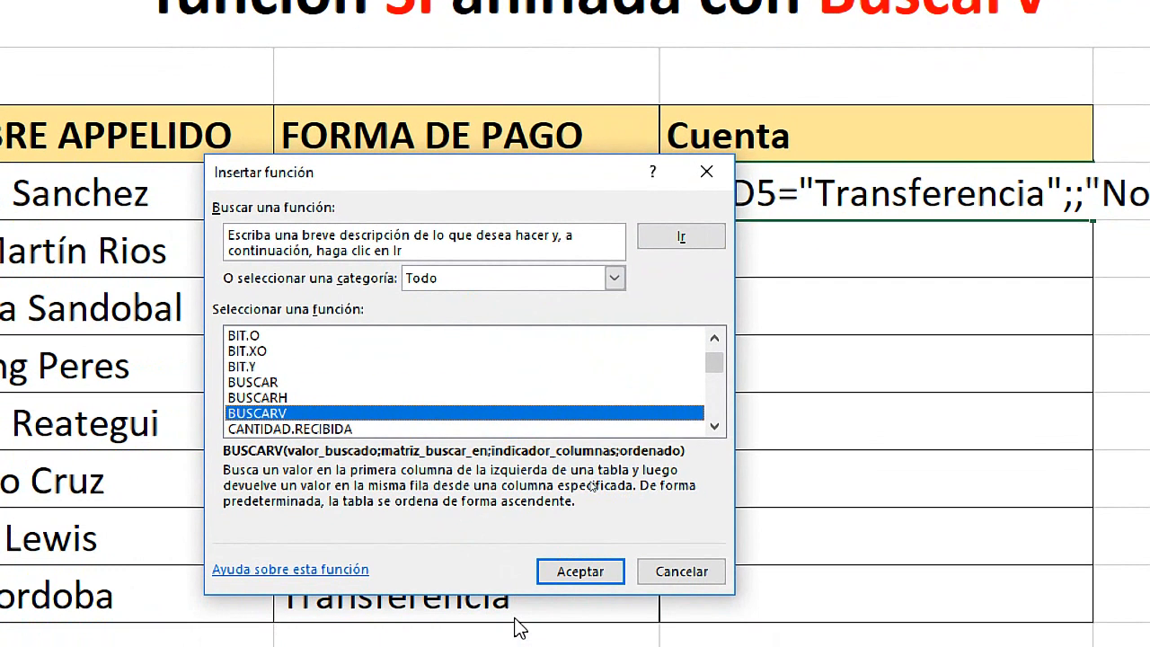
click(584, 574)
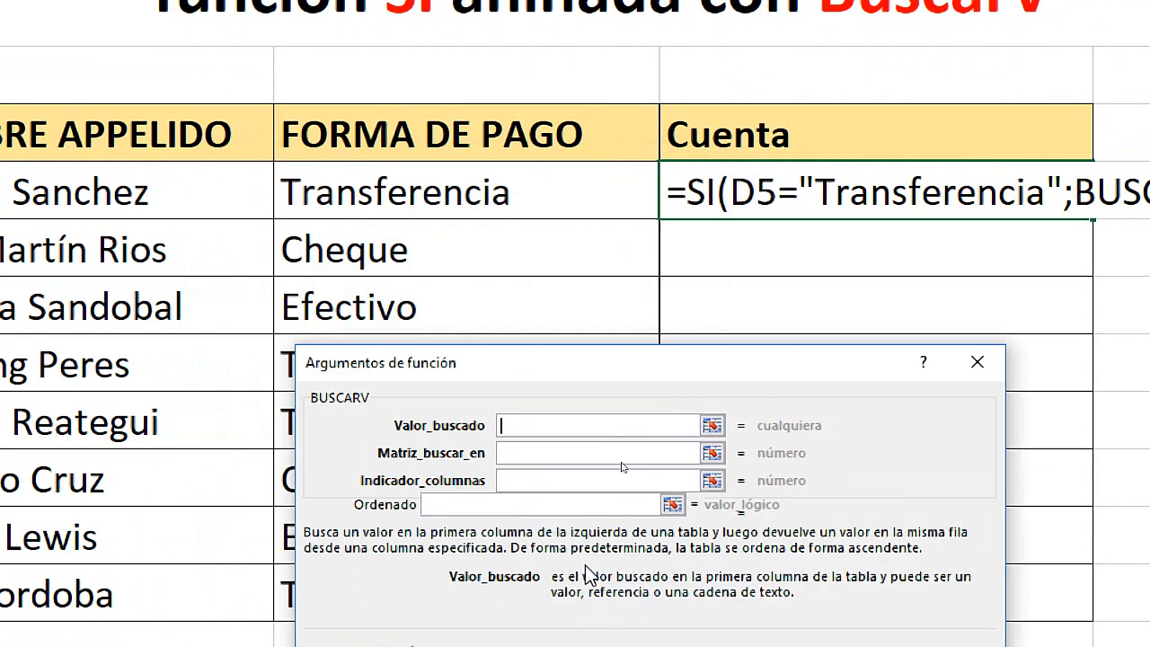
Set the nested BUSCARV's lookup value to B5 and its lookup table to Ejemplo6!B7:G14.
click(711, 425)
click(368, 308)
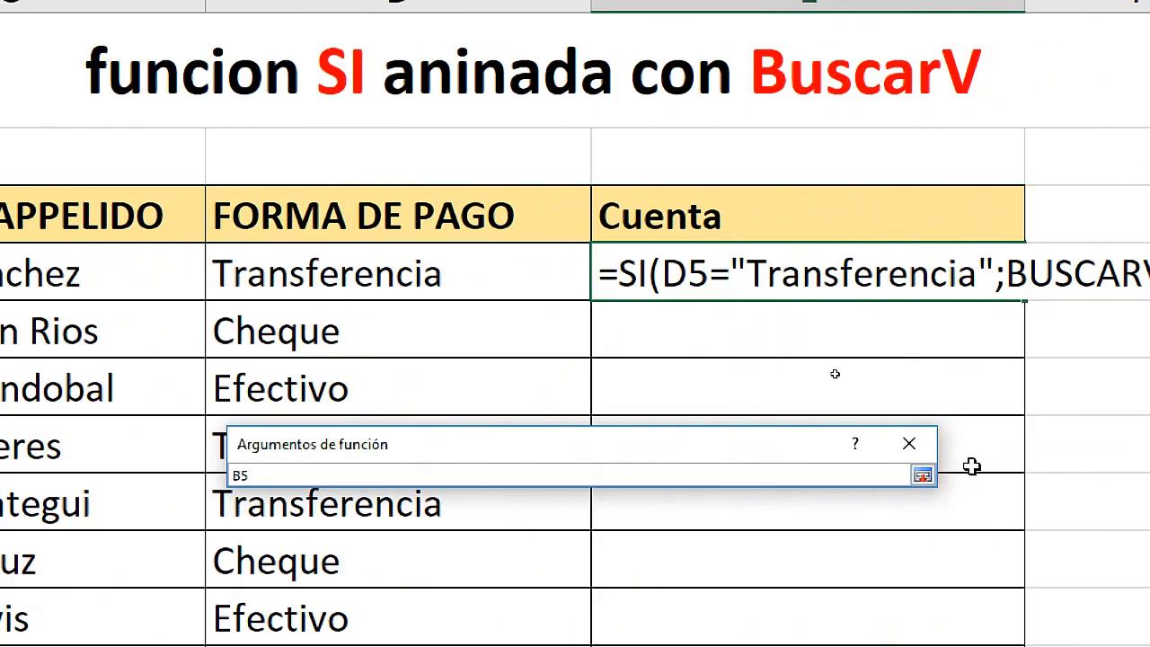
click(1146, 493)
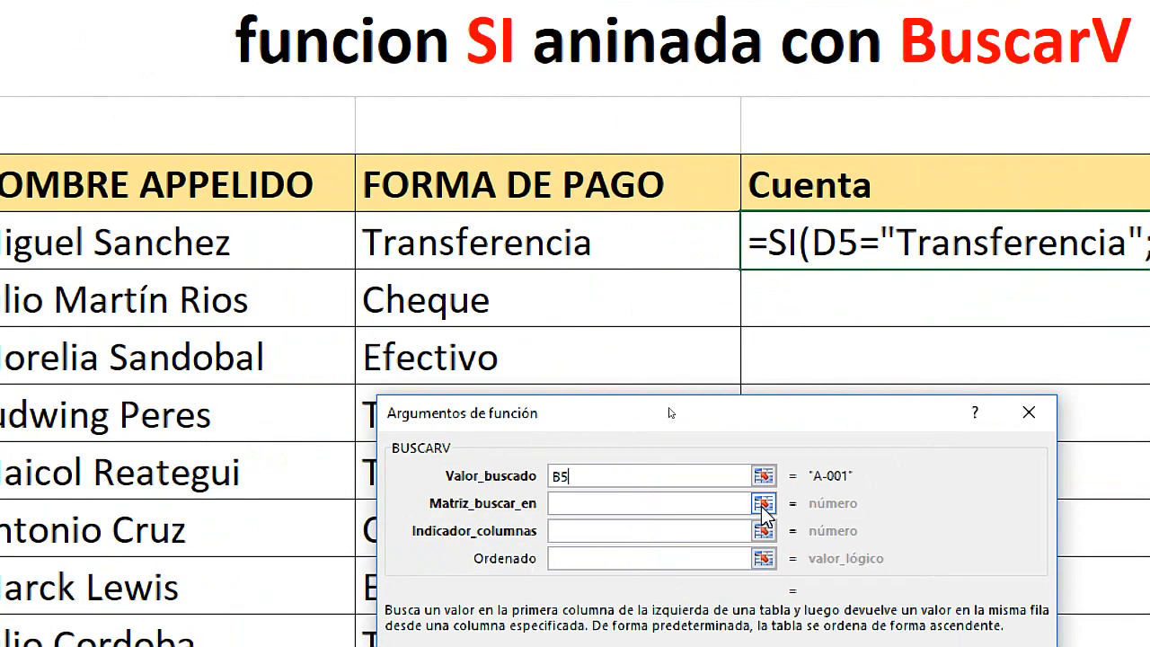
click(609, 522)
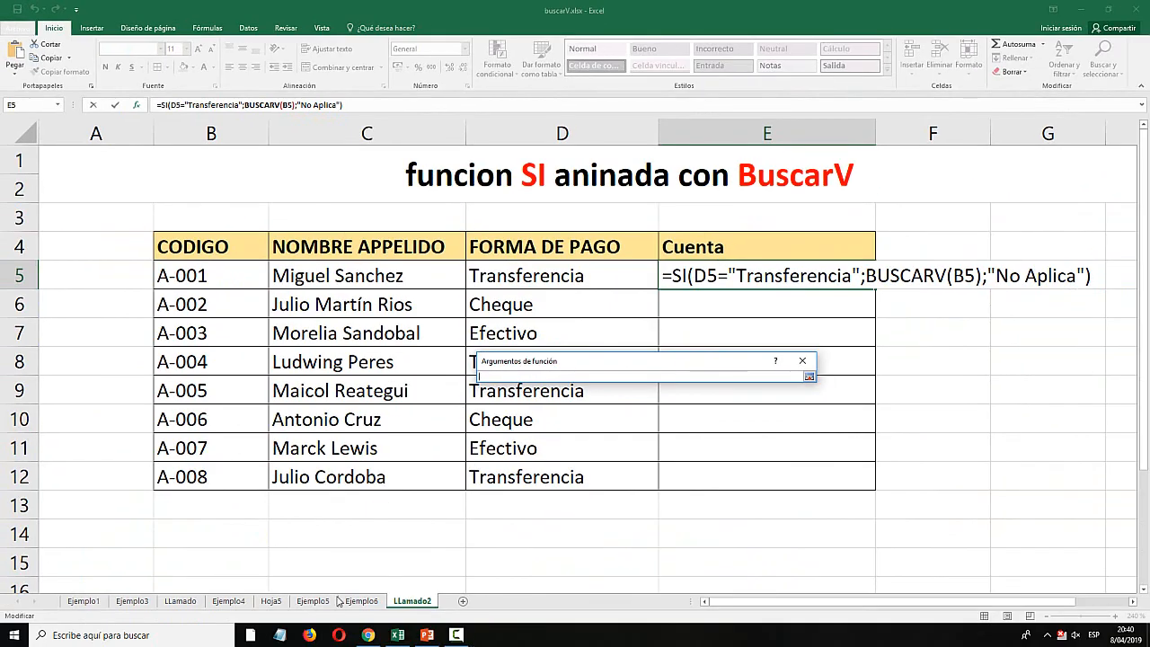
click(345, 600)
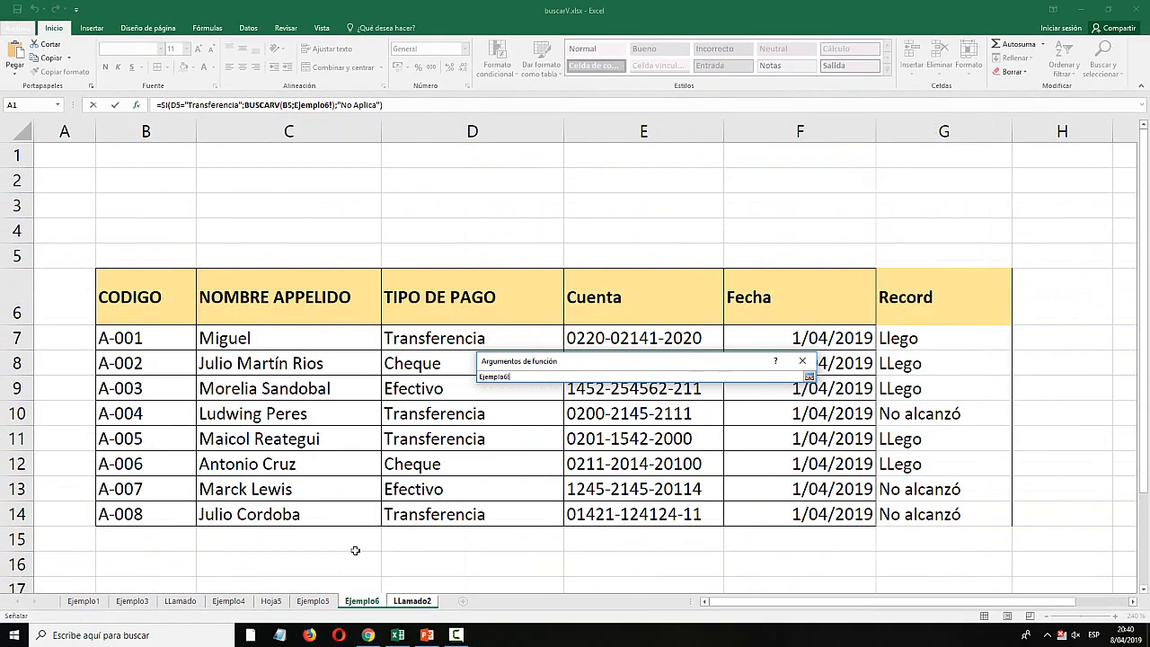
drag(143, 342, 944, 516)
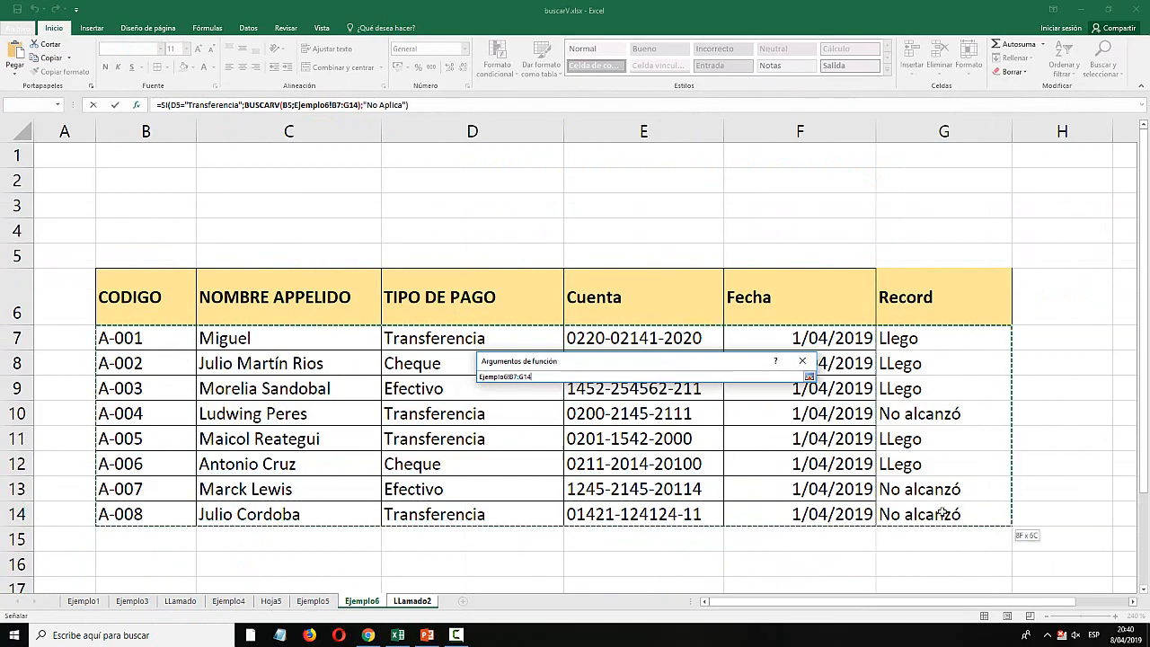
click(811, 377)
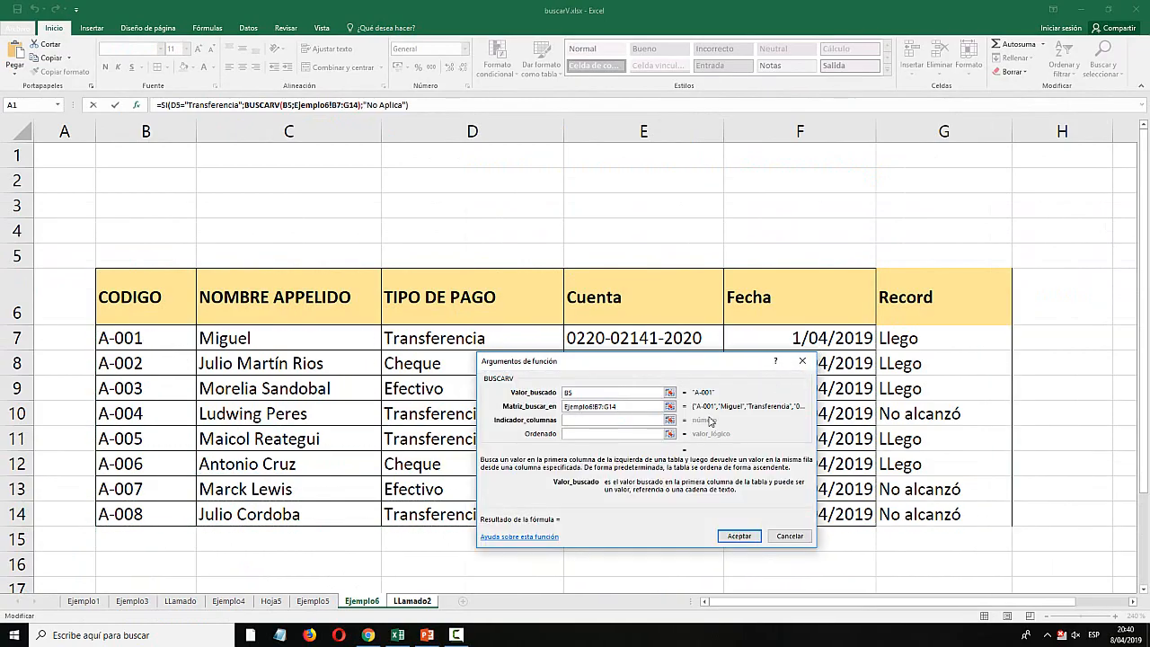
Check the position of the Cuenta column in Ejemplo6 and set BUSCARV's column index to 4.
click(601, 419)
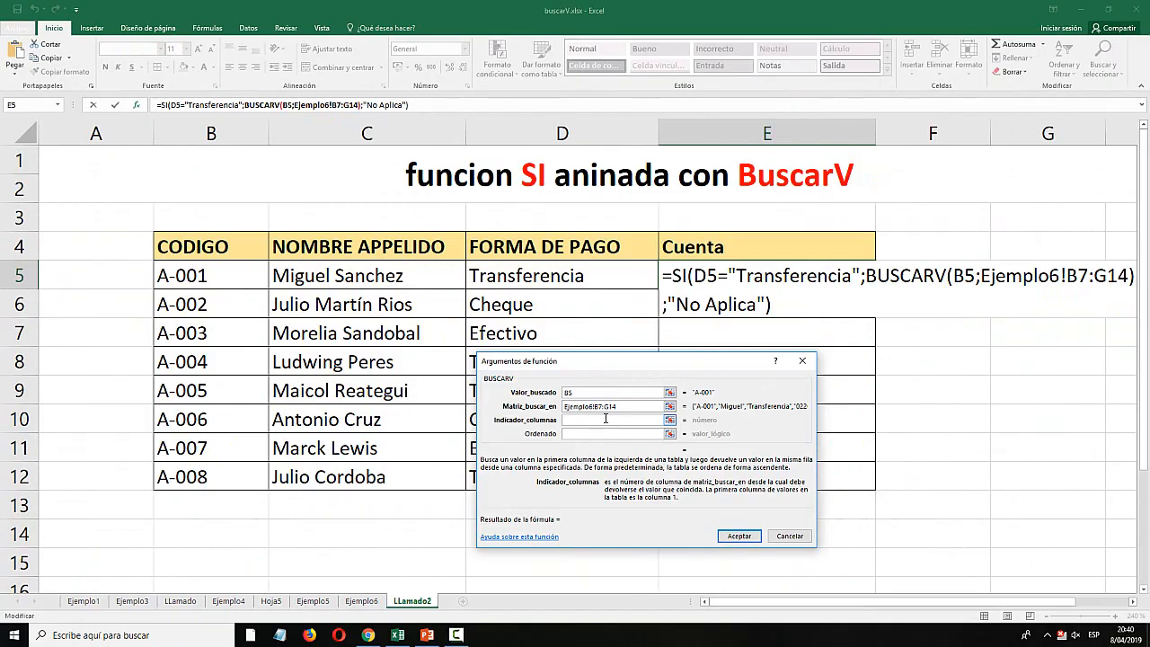
click(361, 600)
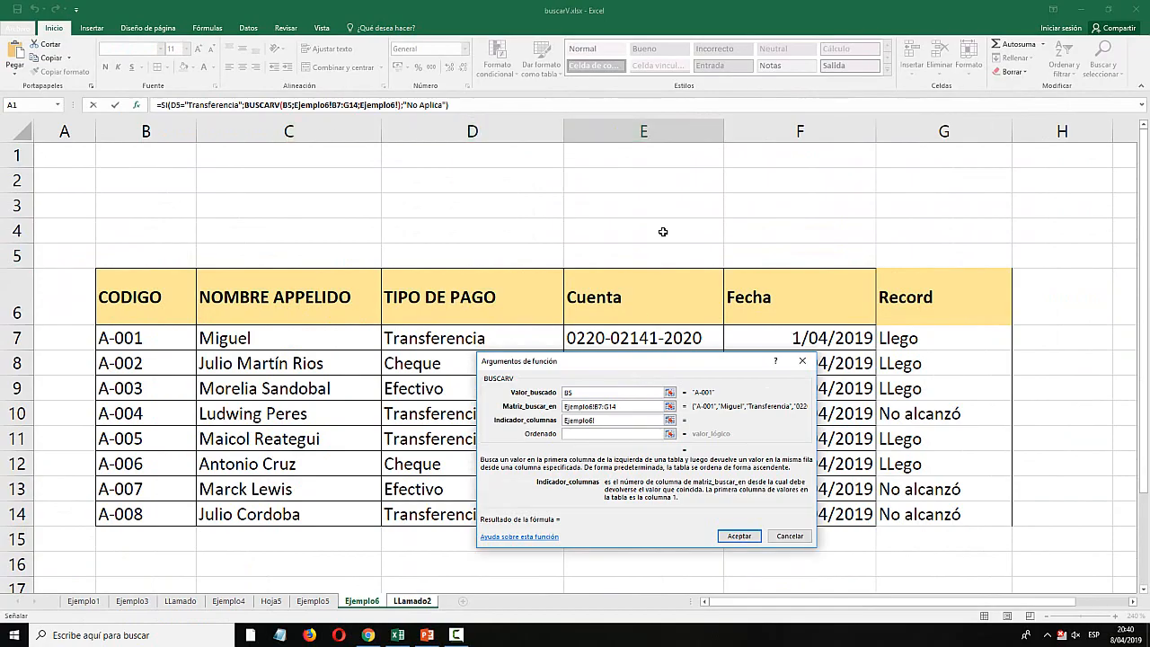
drag(638, 420, 508, 420)
text(4)
Set BUSCARV's Ordenado argument to FALSO for an exact match and reposition the arguments dialog below the formula.
click(607, 435)
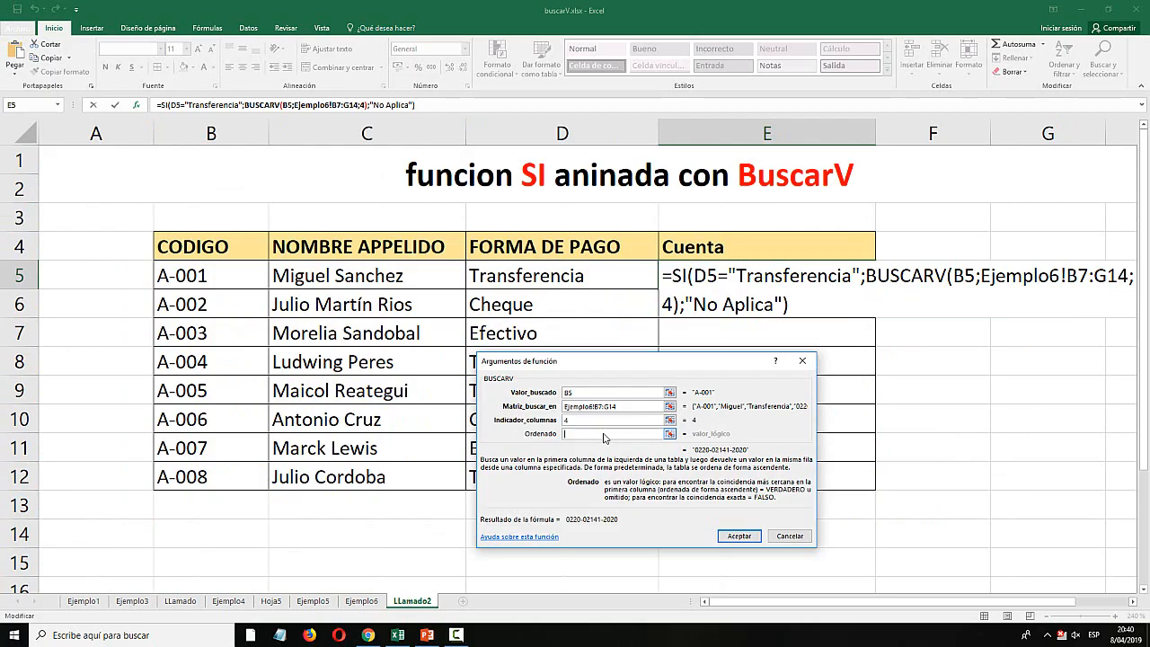
text(falso)
key(BackSpace)
key(BackSpace)
key(BackSpace)
key(BackSpace)
key(BackSpace)
text(FALSO)
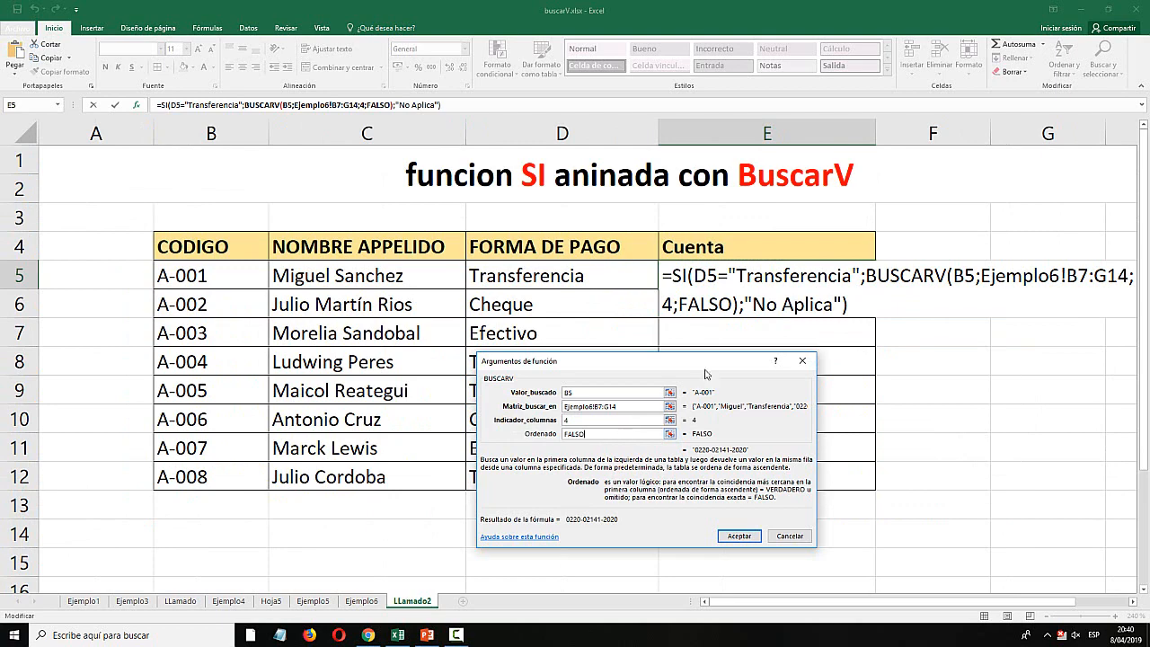
drag(711, 374, 761, 381)
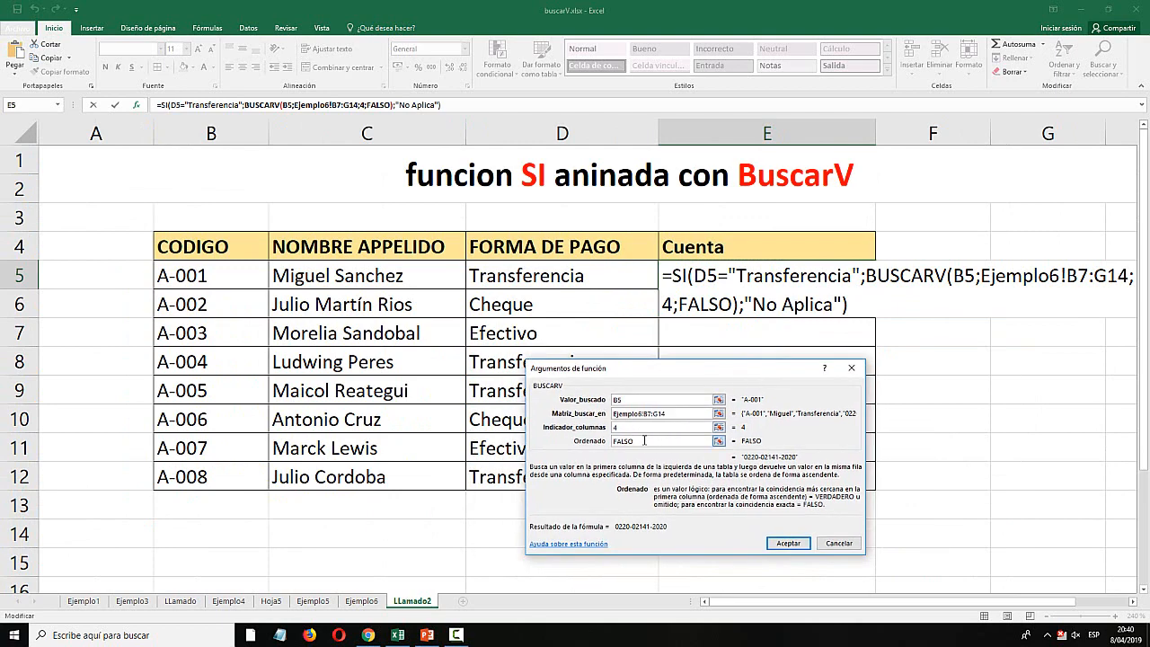
drag(686, 384, 667, 350)
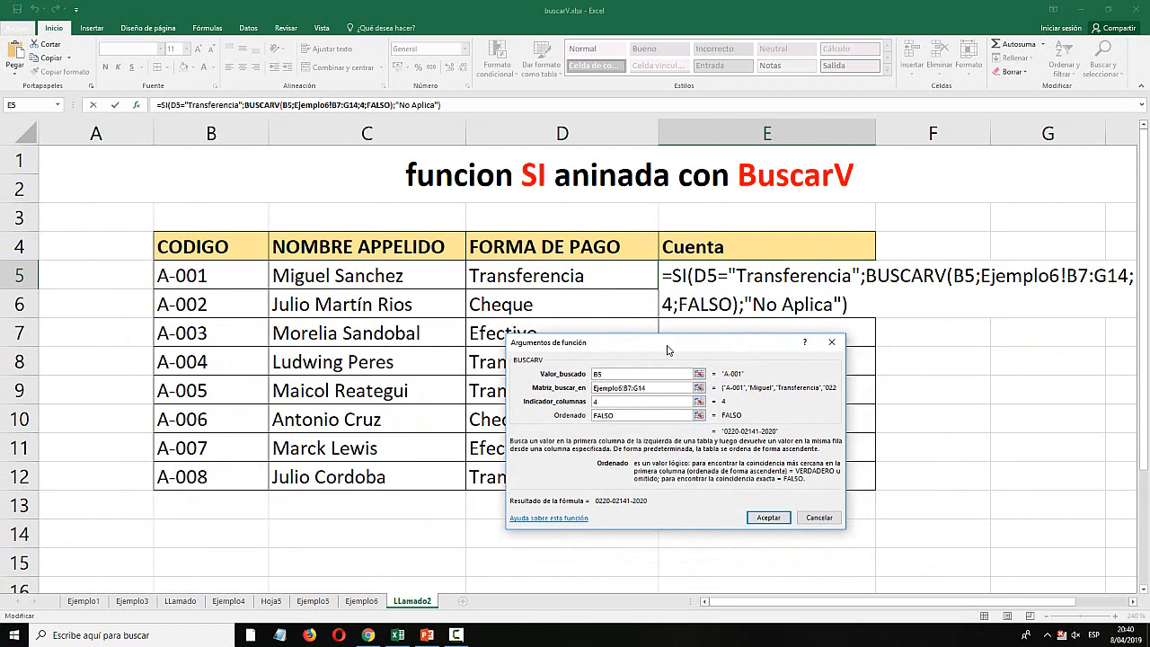
Accept the nested SI and BUSCARV formula in E5 and fill it down the Cuenta column to E12.
click(767, 517)
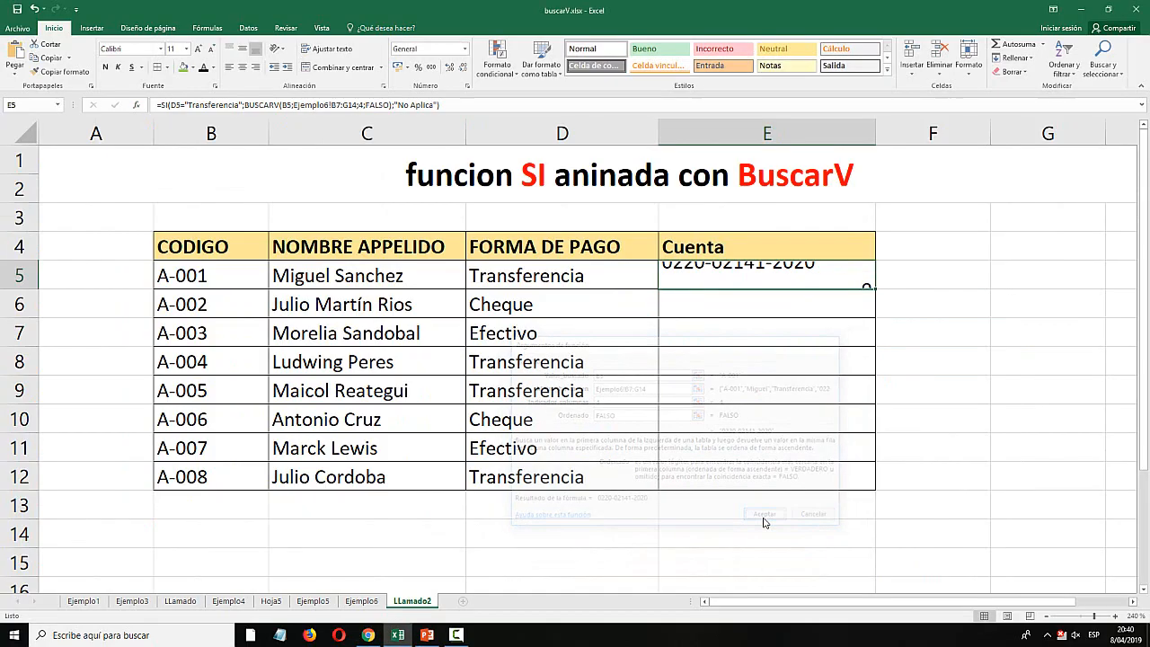
drag(874, 288, 875, 487)
click(825, 449)
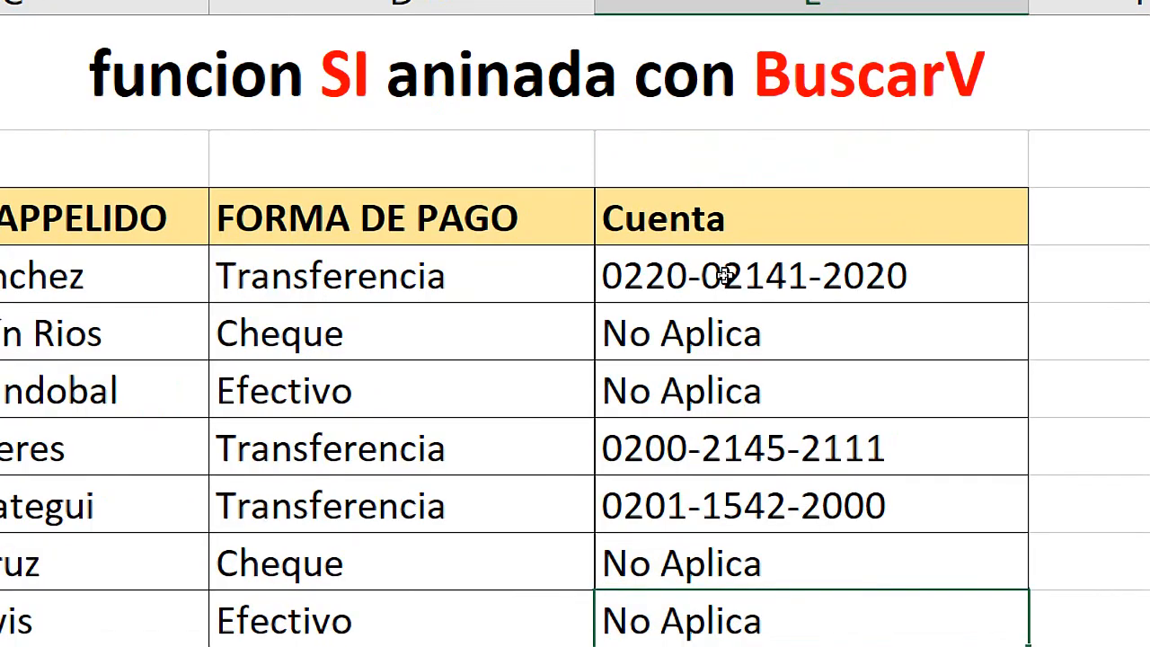
click(724, 276)
click(317, 281)
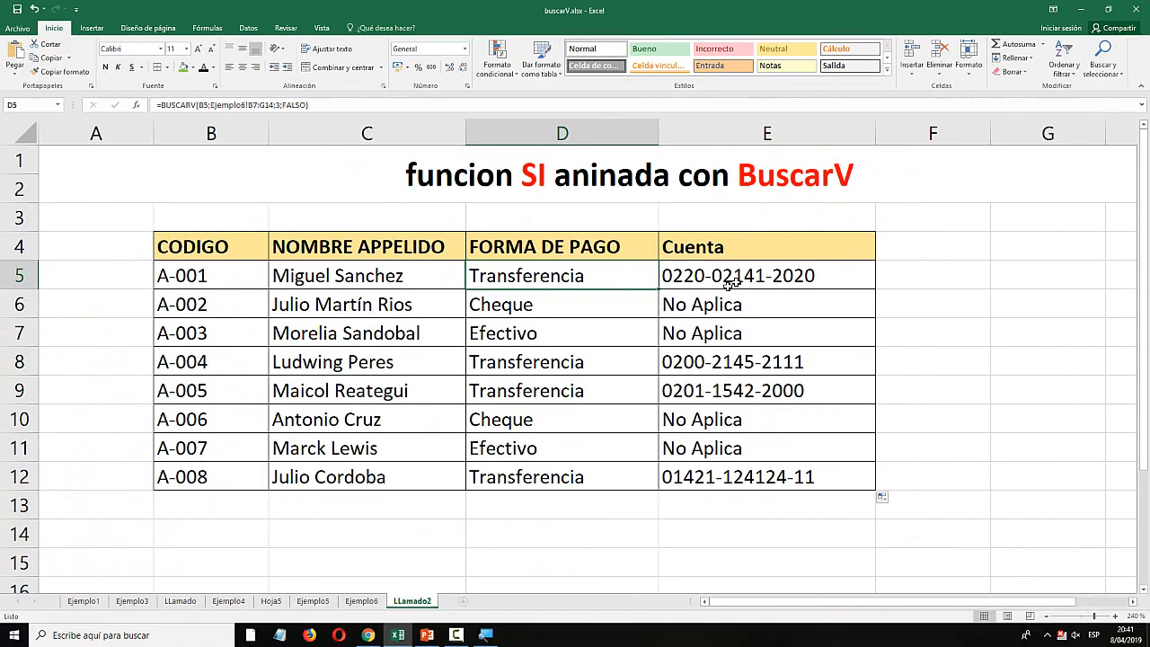
Apply a green fill to the Transferencia rows of the table, B5:E5, B8:E9 and B12:E12.
drag(733, 282, 206, 276)
click(183, 69)
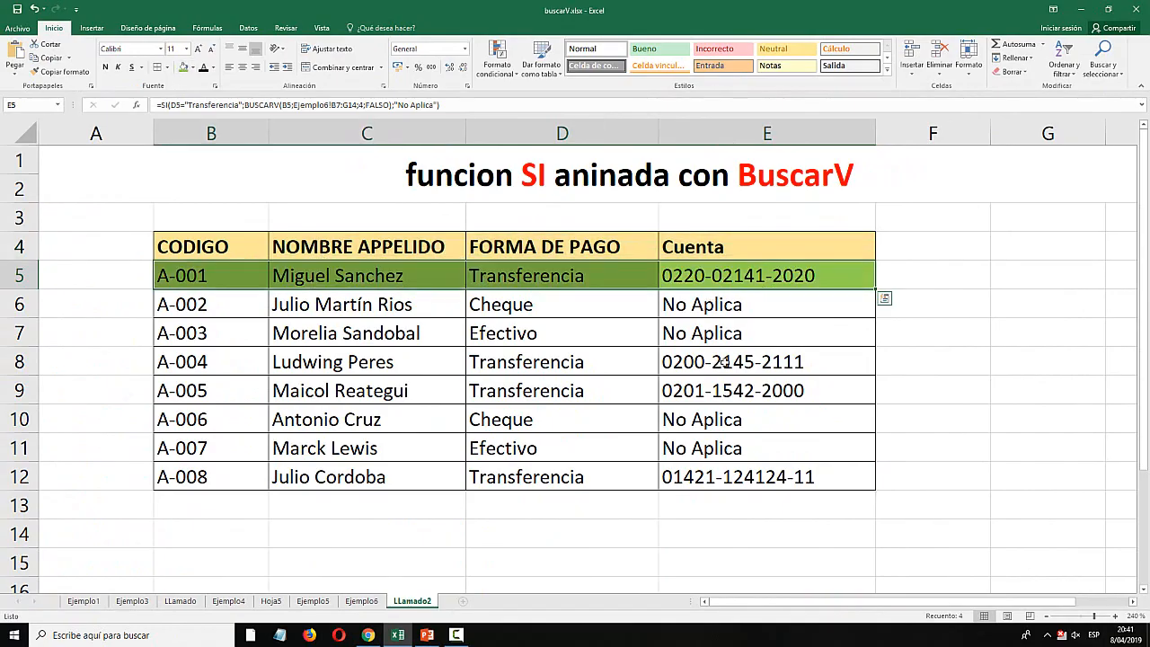
drag(724, 362, 207, 392)
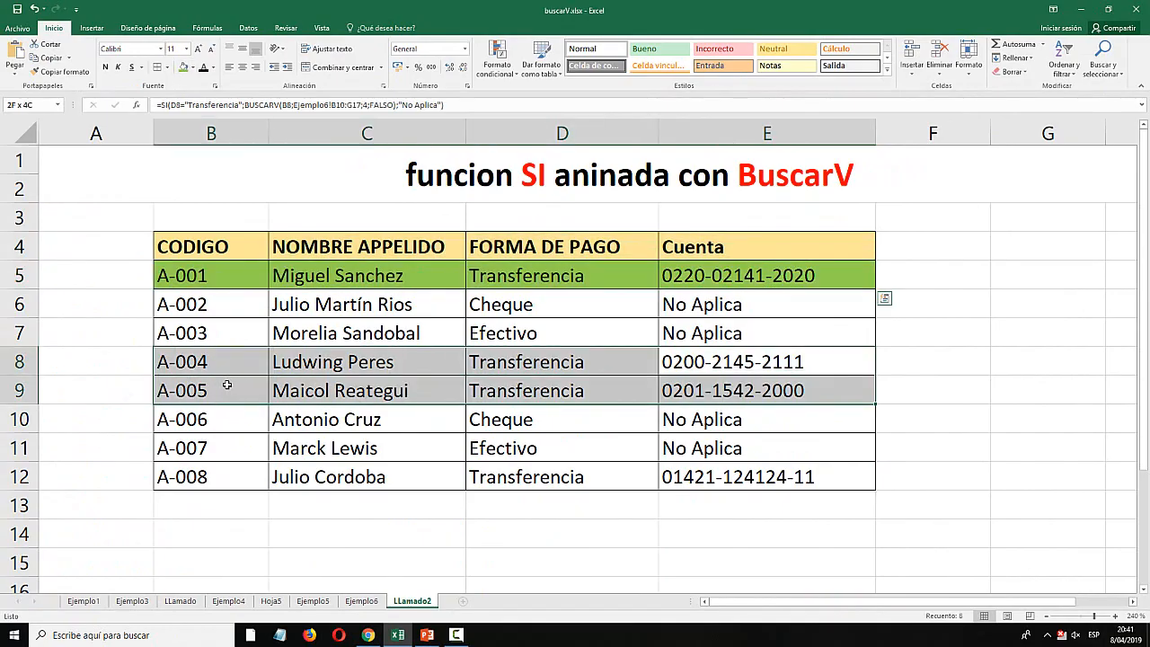
click(182, 69)
drag(728, 476, 202, 477)
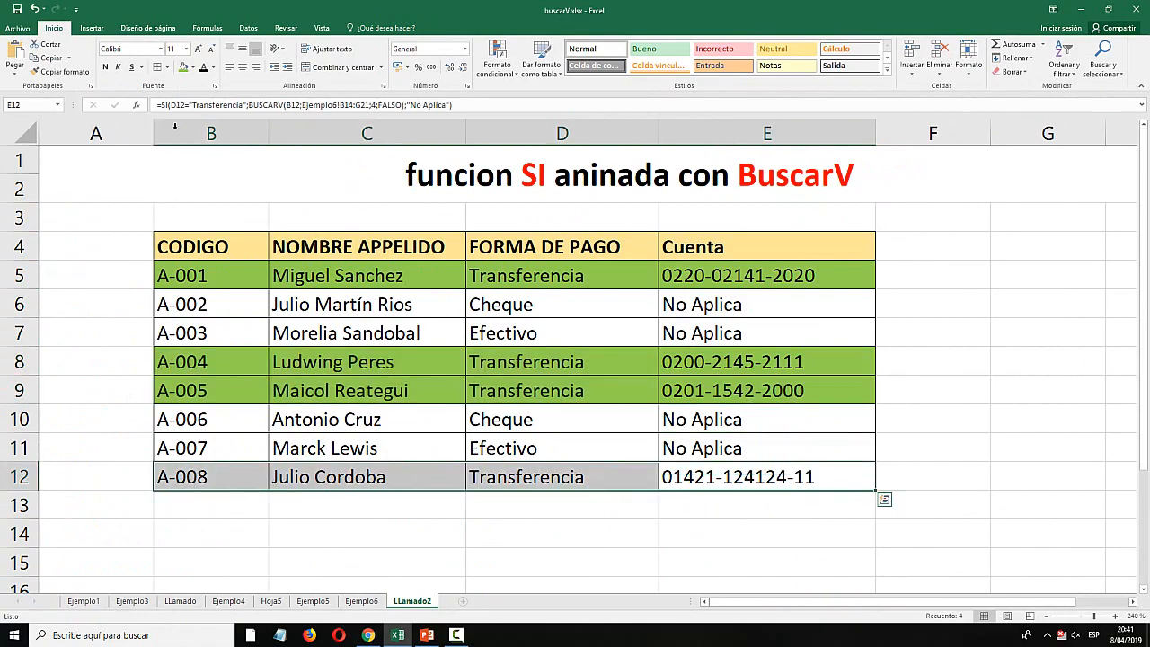
click(182, 70)
click(697, 383)
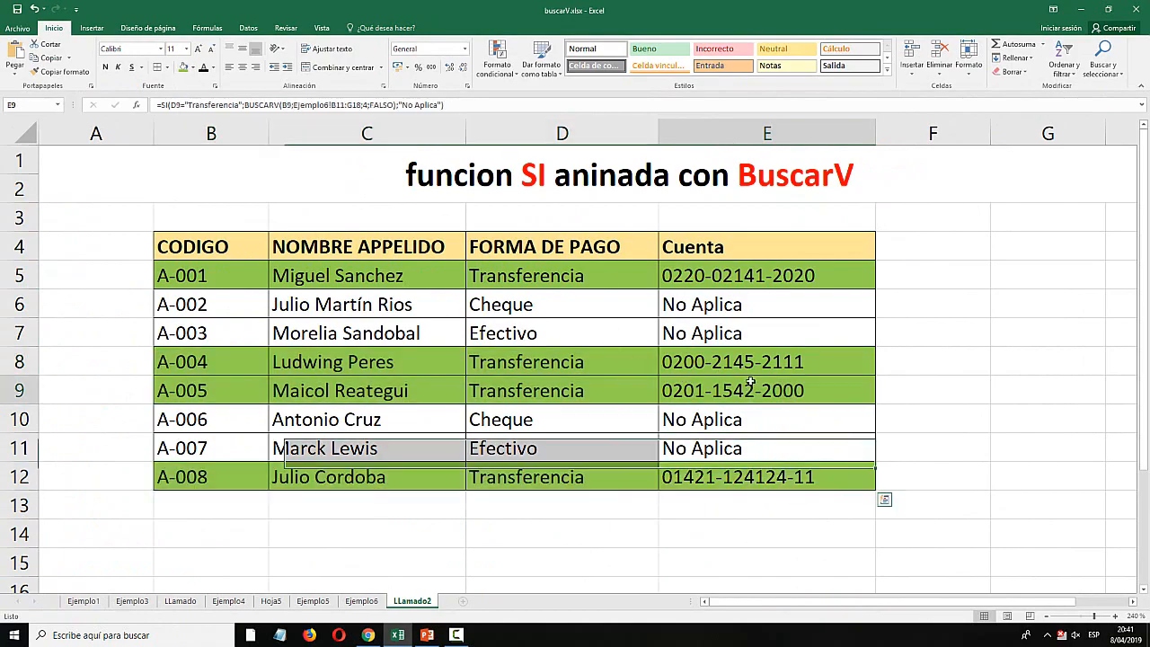
click(775, 428)
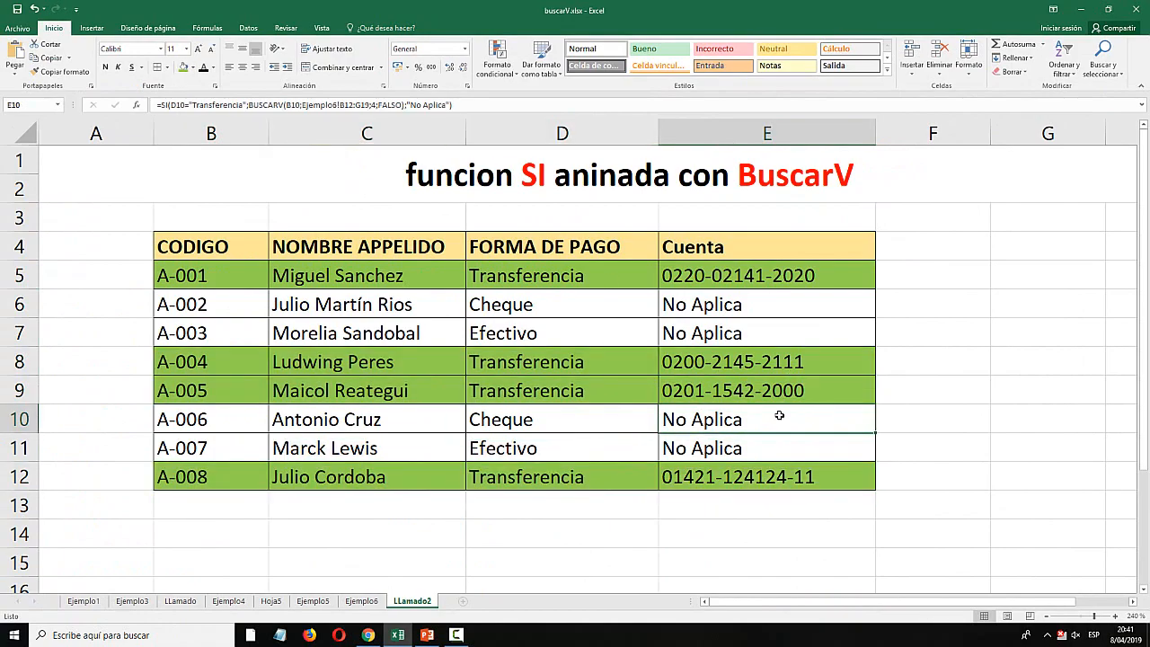
Examine the SI logical test and nested BUSCARV parts of the formula in E5, leaving the formula unedited.
click(711, 282)
double_click(714, 281)
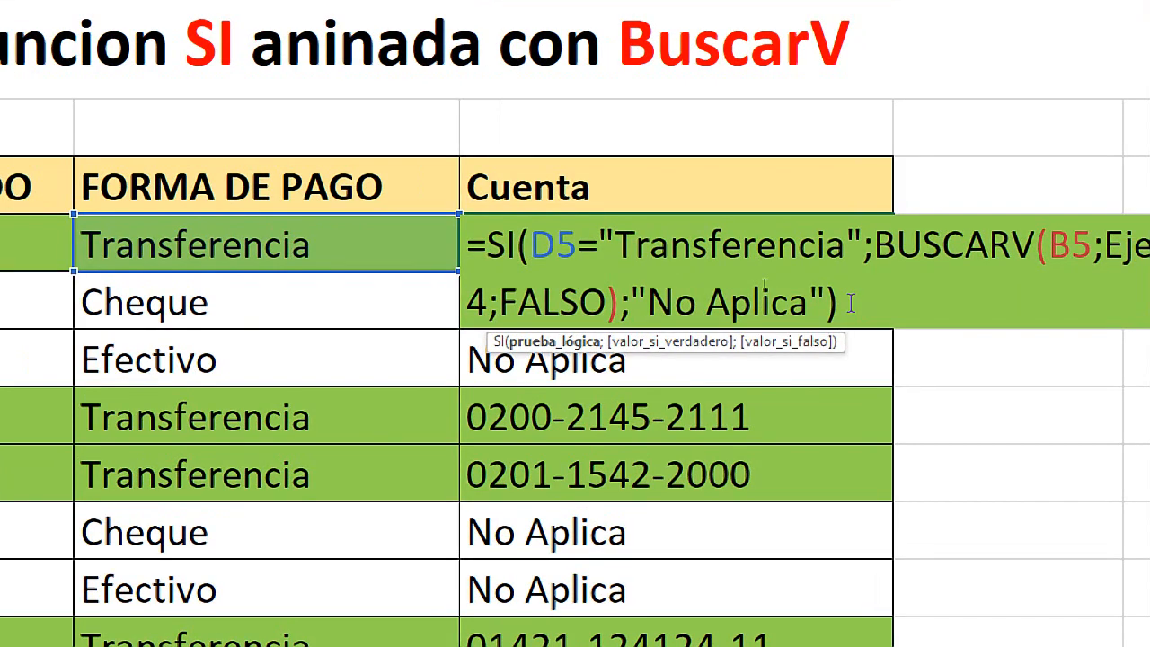
key(Left)
key(Left)
key(Left)
key(Left)
key(Left)
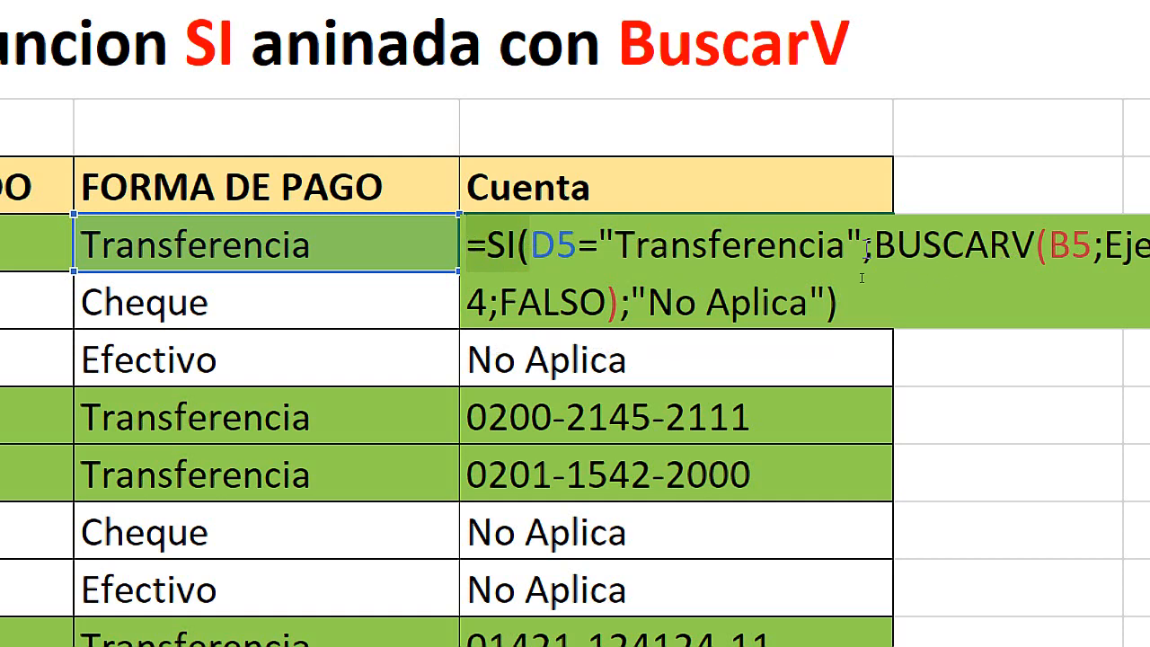
drag(864, 270, 963, 271)
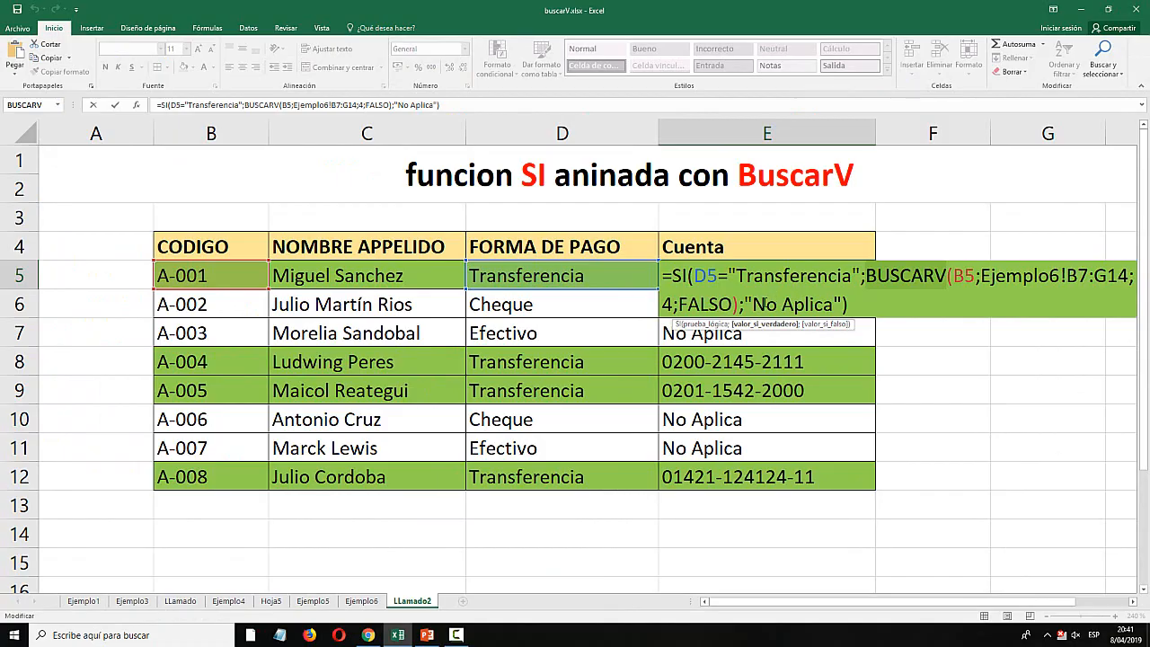
key(Escape)
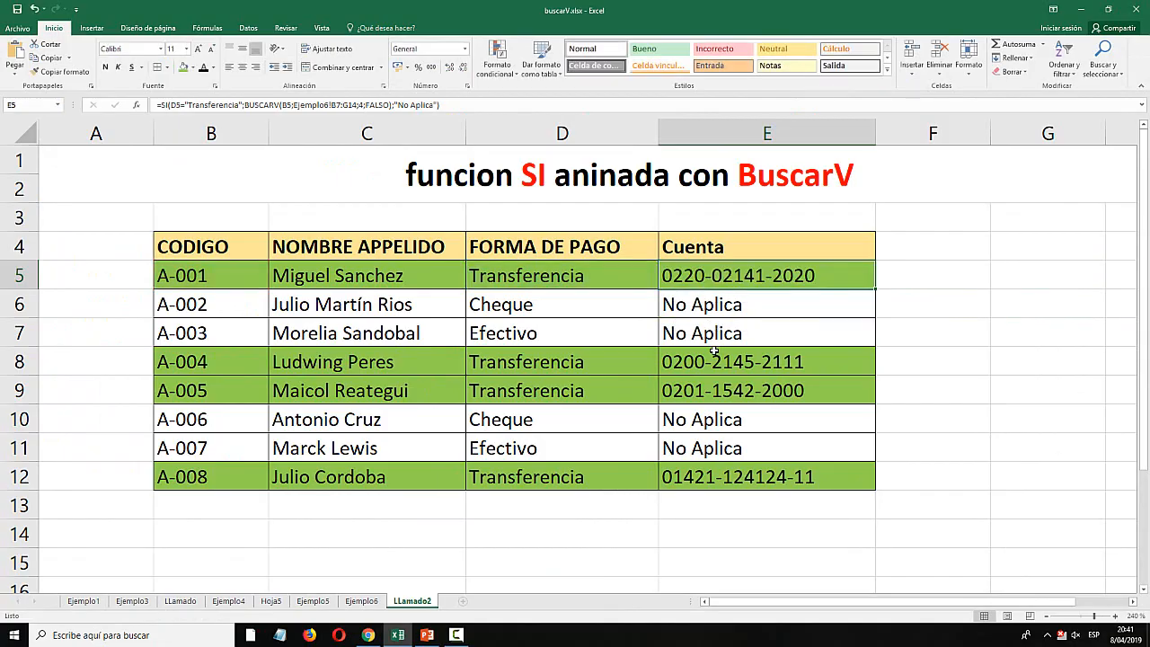
Clear the formulas from the Cuenta cells E5:E12.
drag(709, 480, 697, 281)
key(Delete)
click(696, 281)
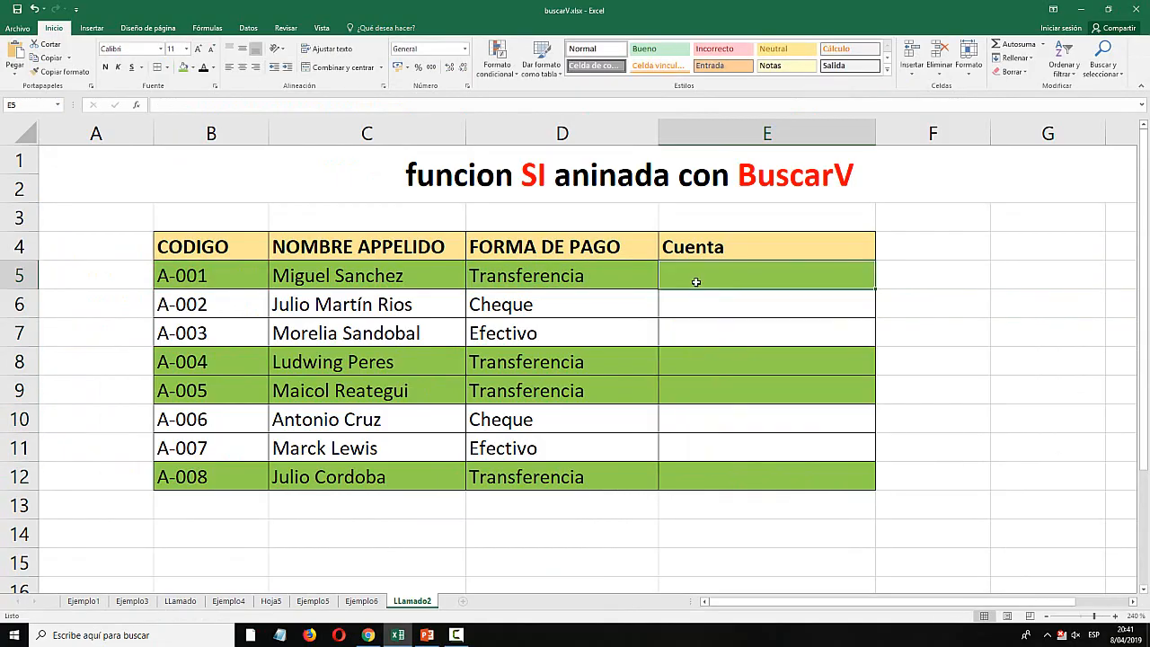
Start an SI function in E5 with its arguments dialog and set the logical test to D5="Transferencia".
text(=)
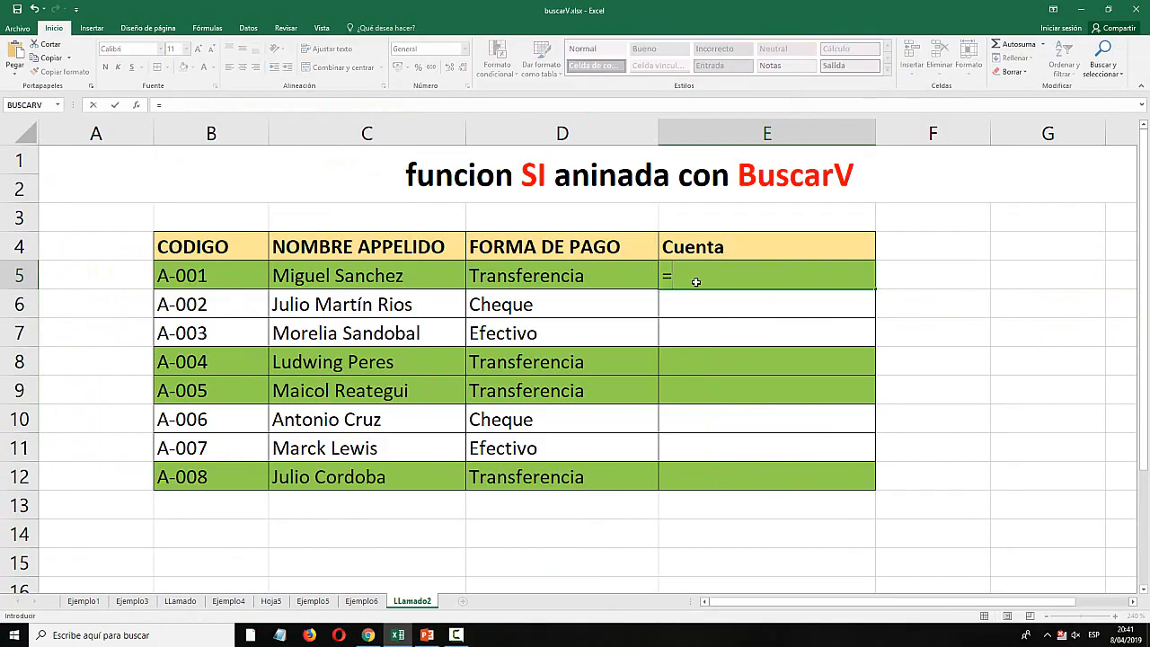
text(SI()
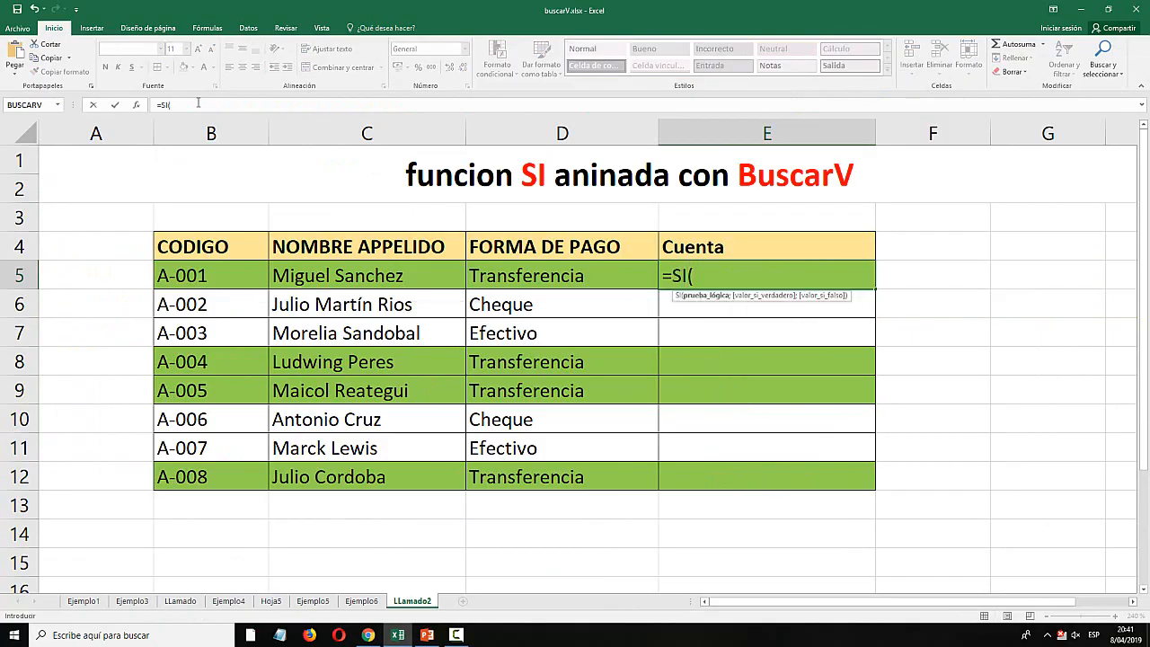
click(136, 104)
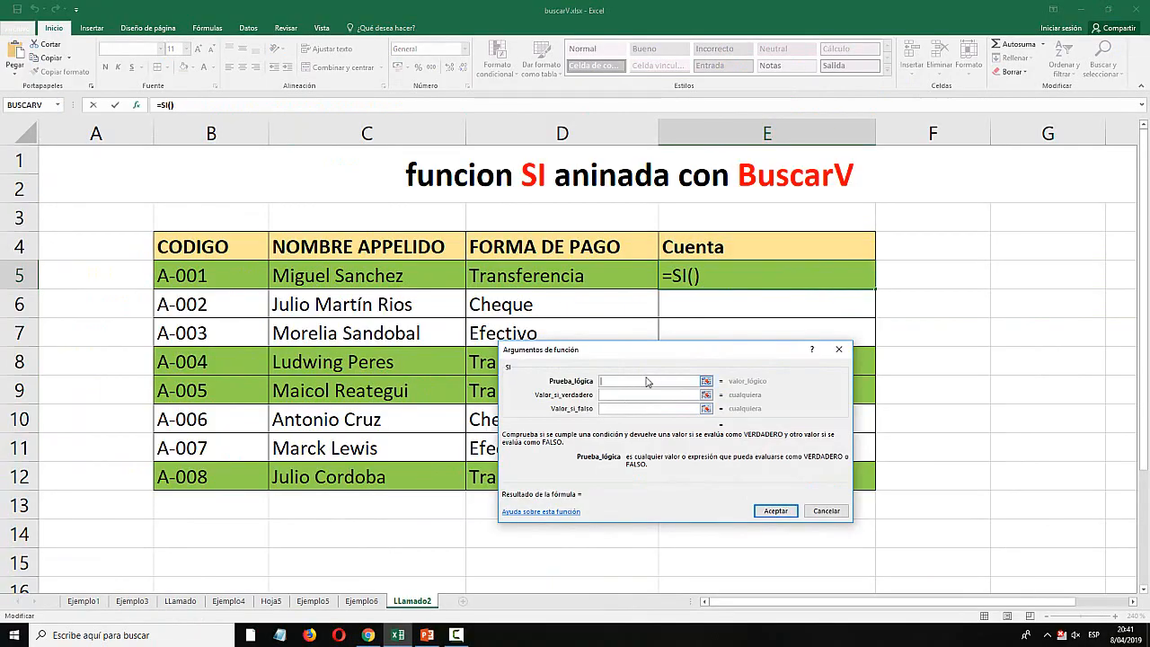
click(562, 274)
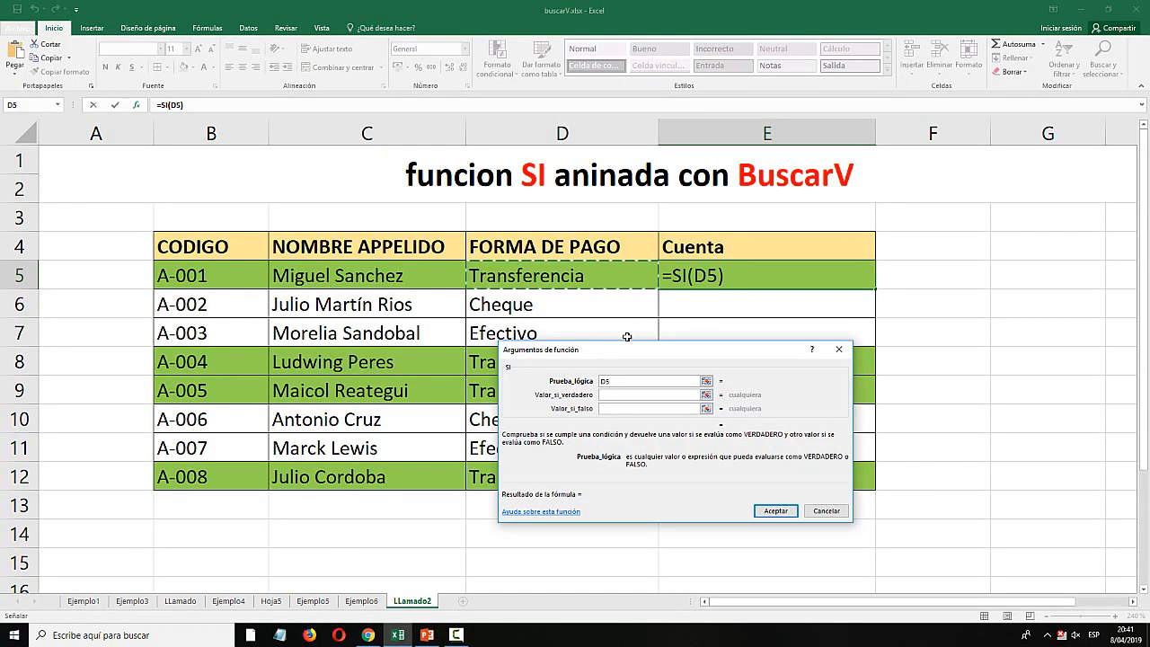
text(="")
key(BackSpace)
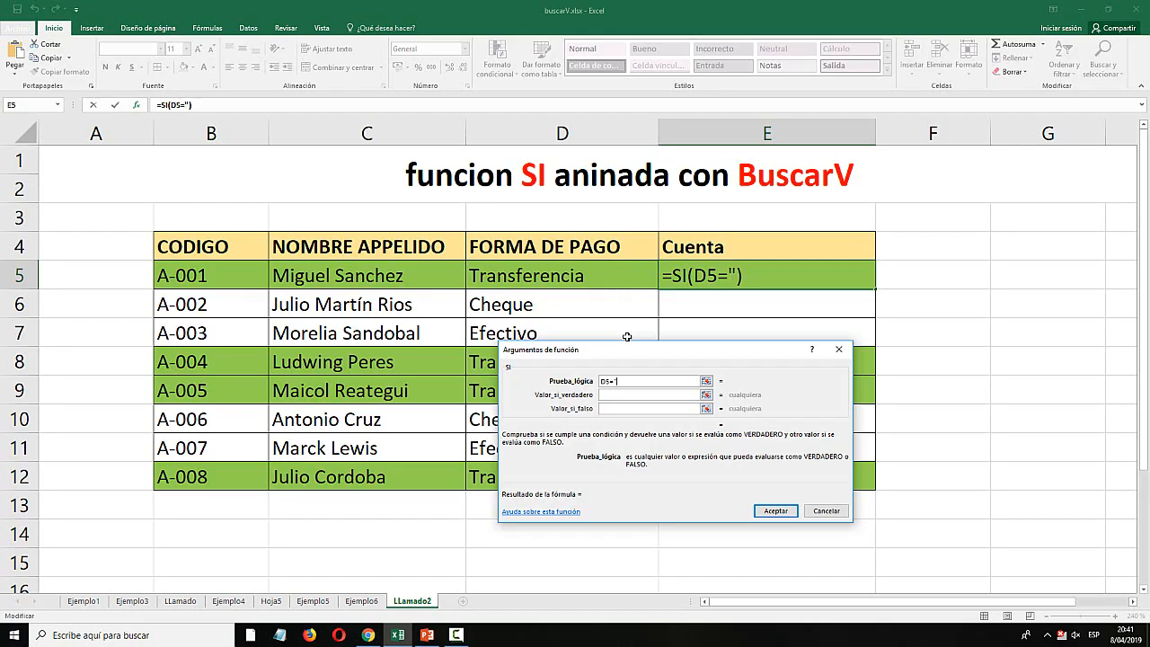
text(Transfe)
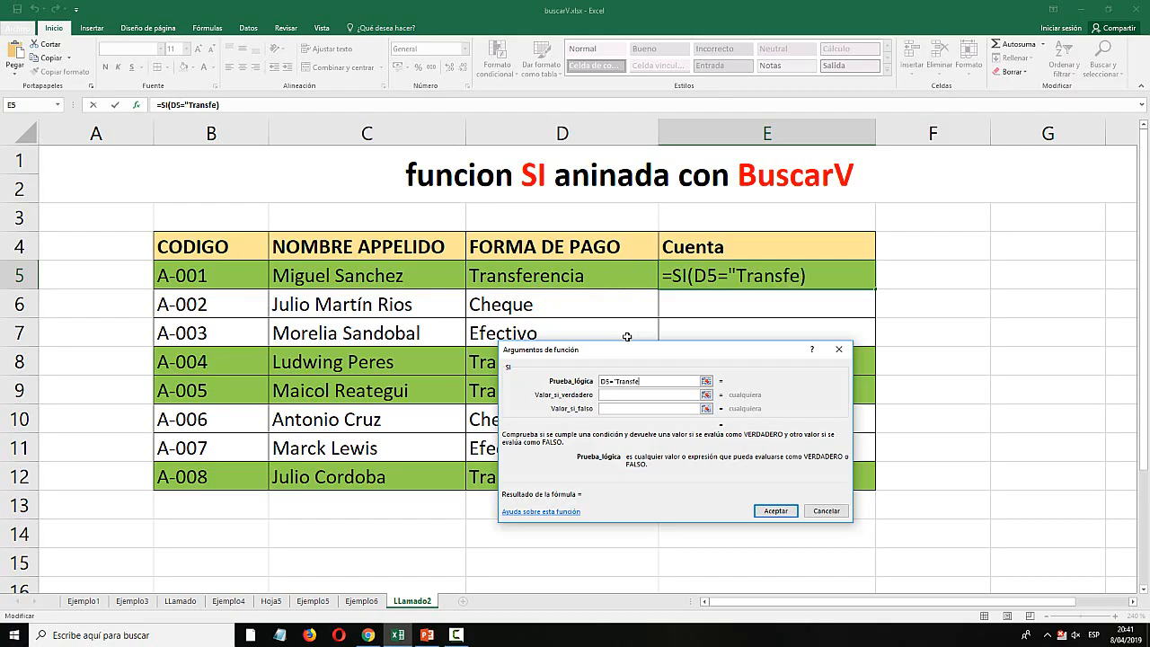
text(rencia!)
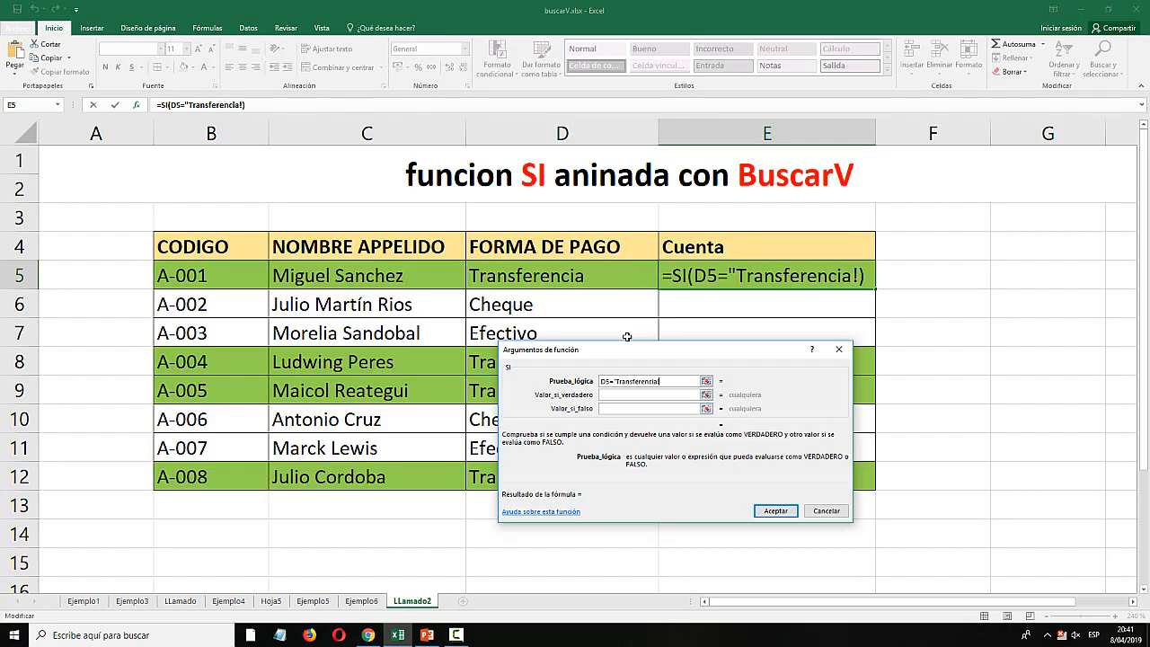
text(")
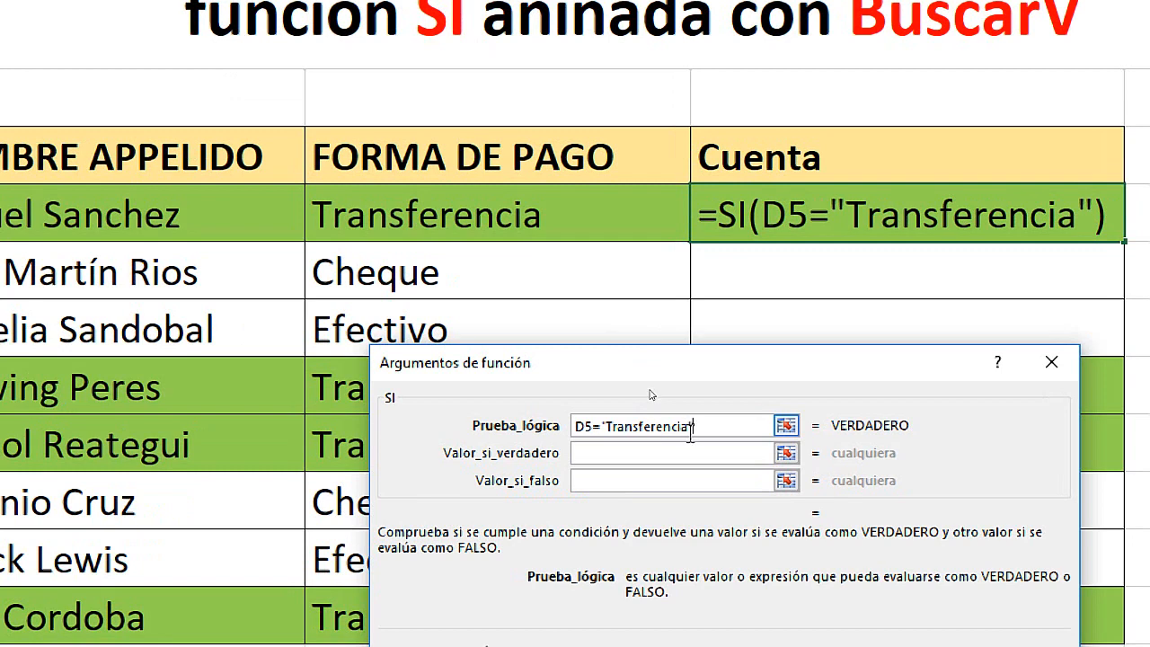
Set the SI function's value if false to "No Aplica".
click(646, 453)
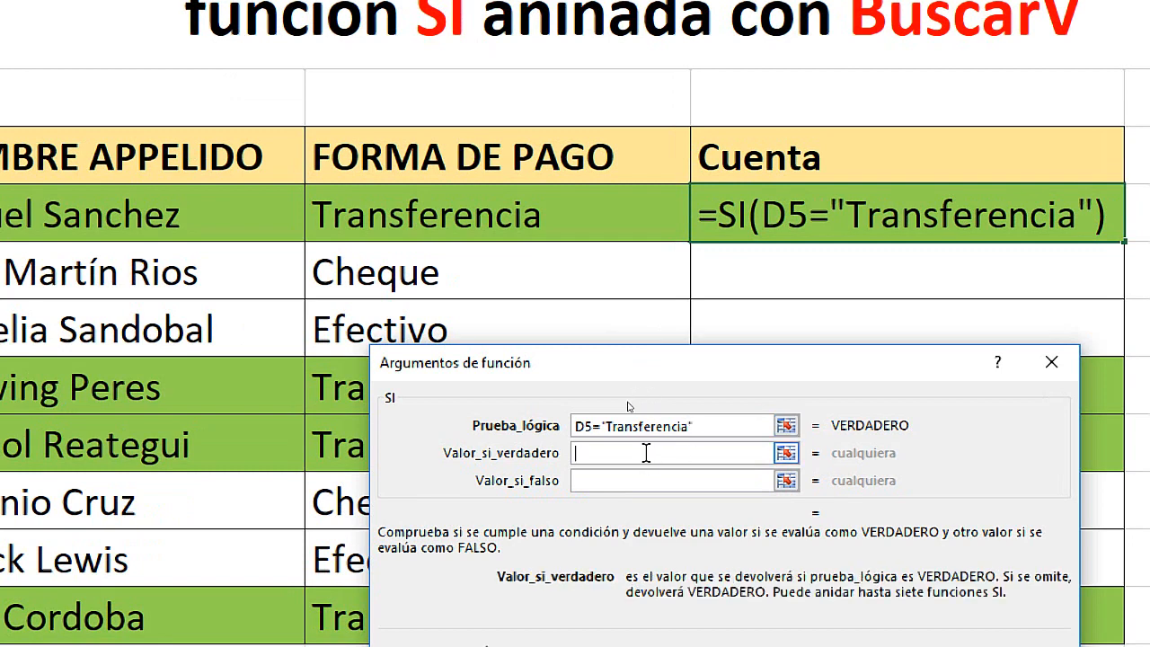
click(606, 483)
text("")
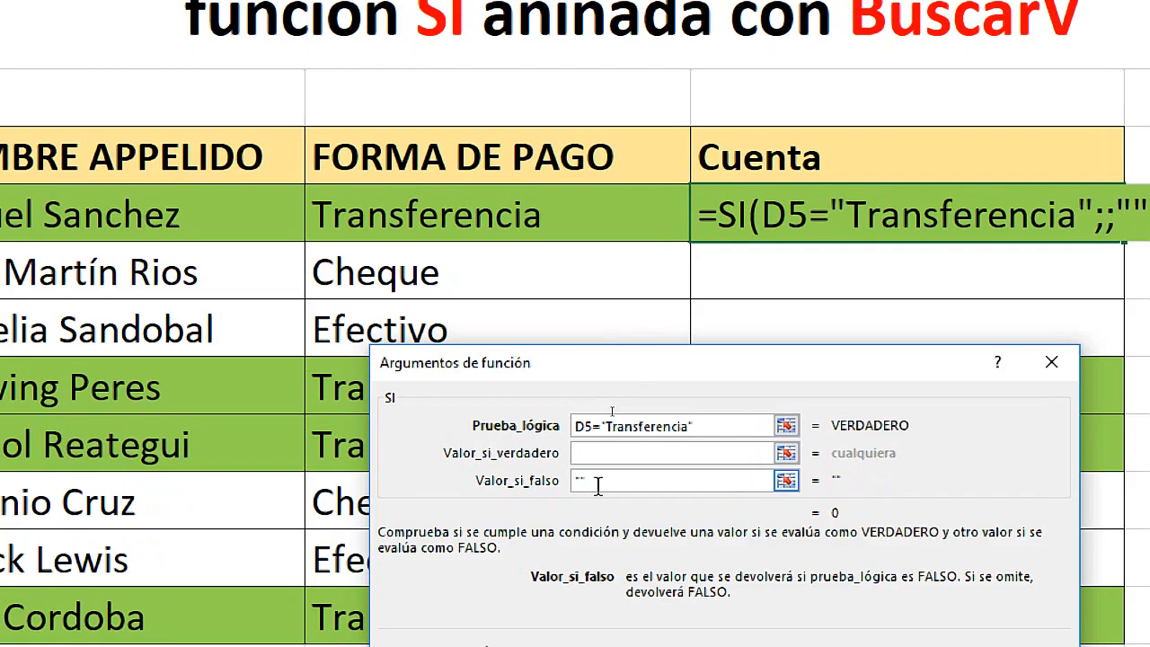
text(No Aplica)
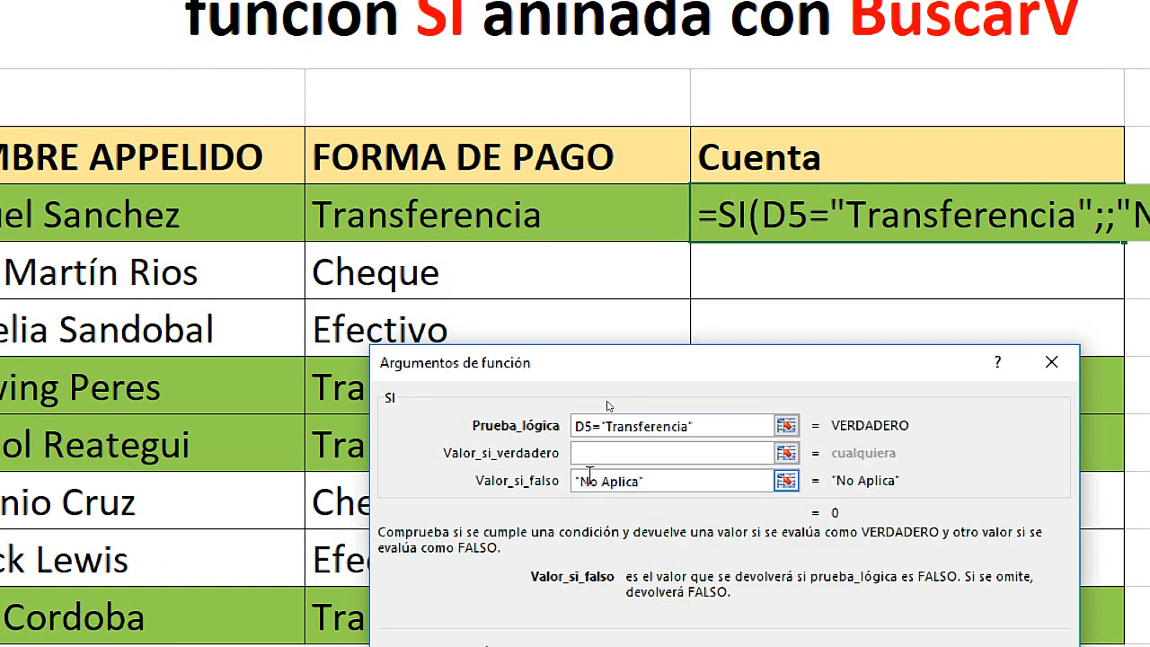
Insert BUSCARV from the complete function list as the SI function's value if true.
click(590, 453)
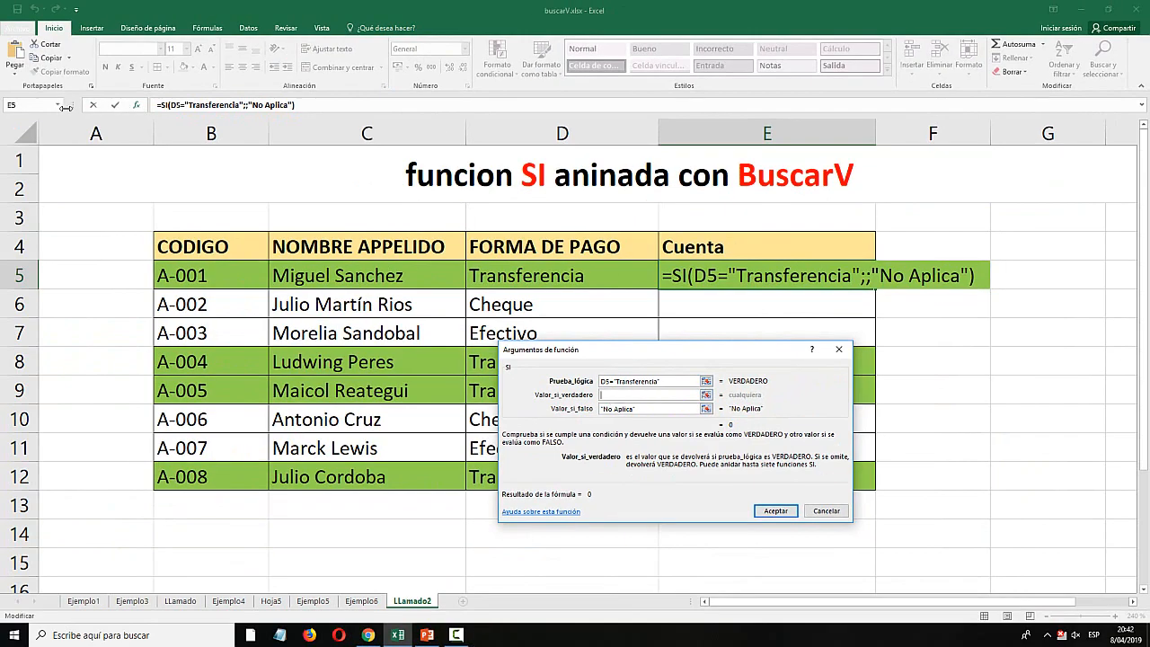
click(59, 106)
click(32, 256)
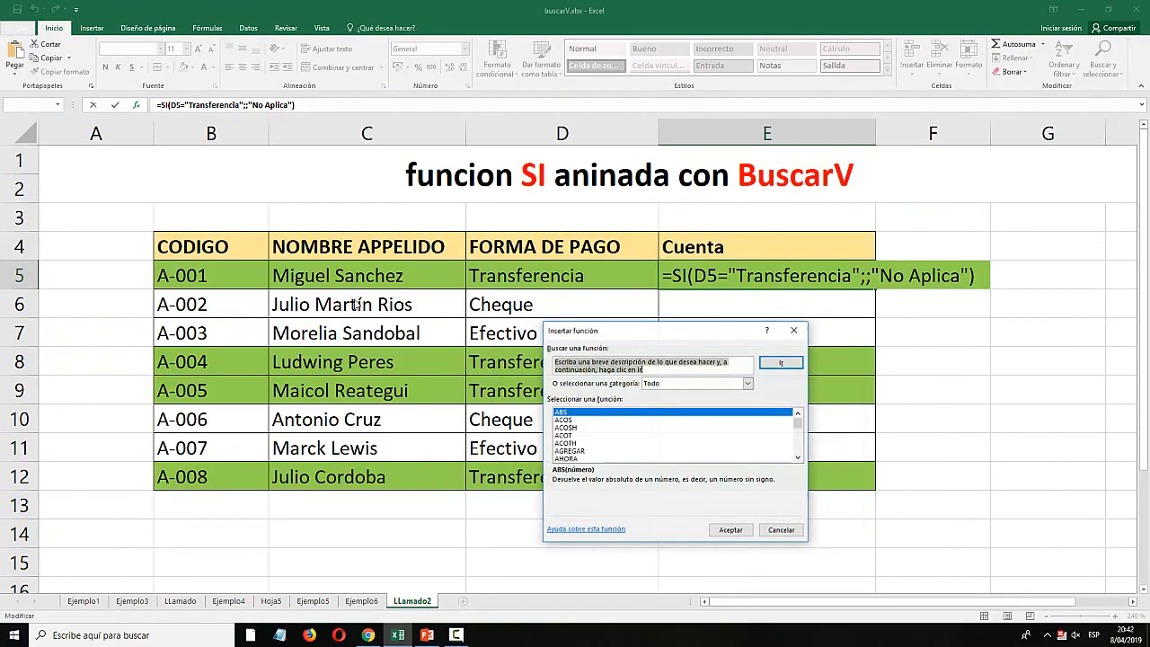
click(572, 443)
scroll(573, 445, down, 8)
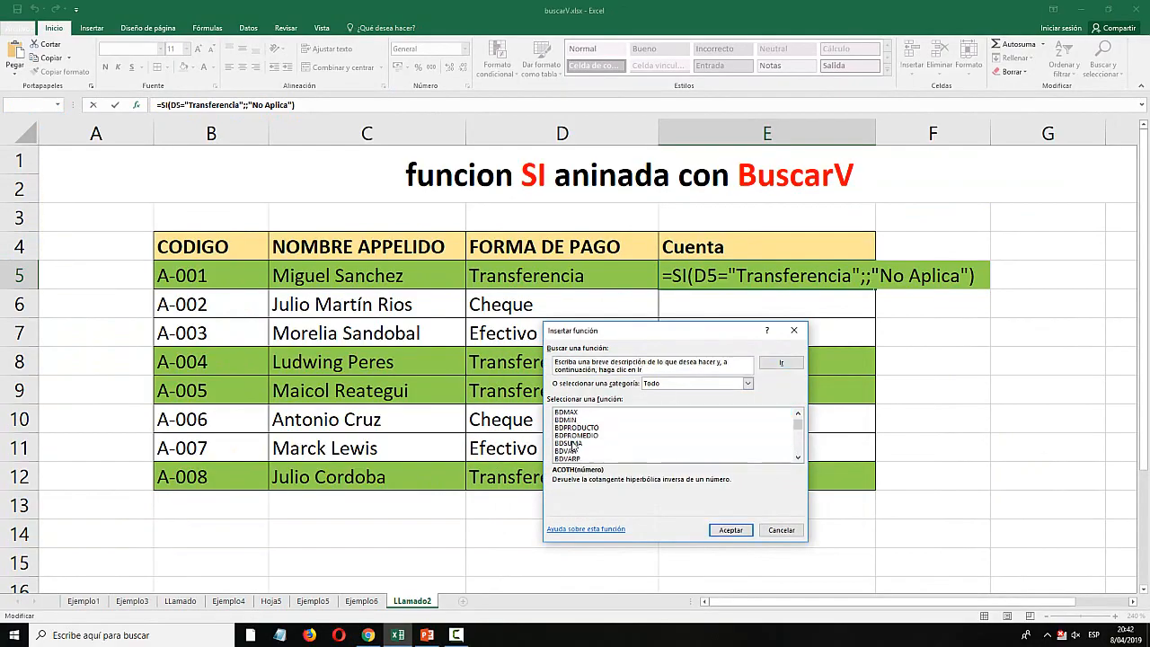
scroll(572, 443, down, 8)
click(572, 443)
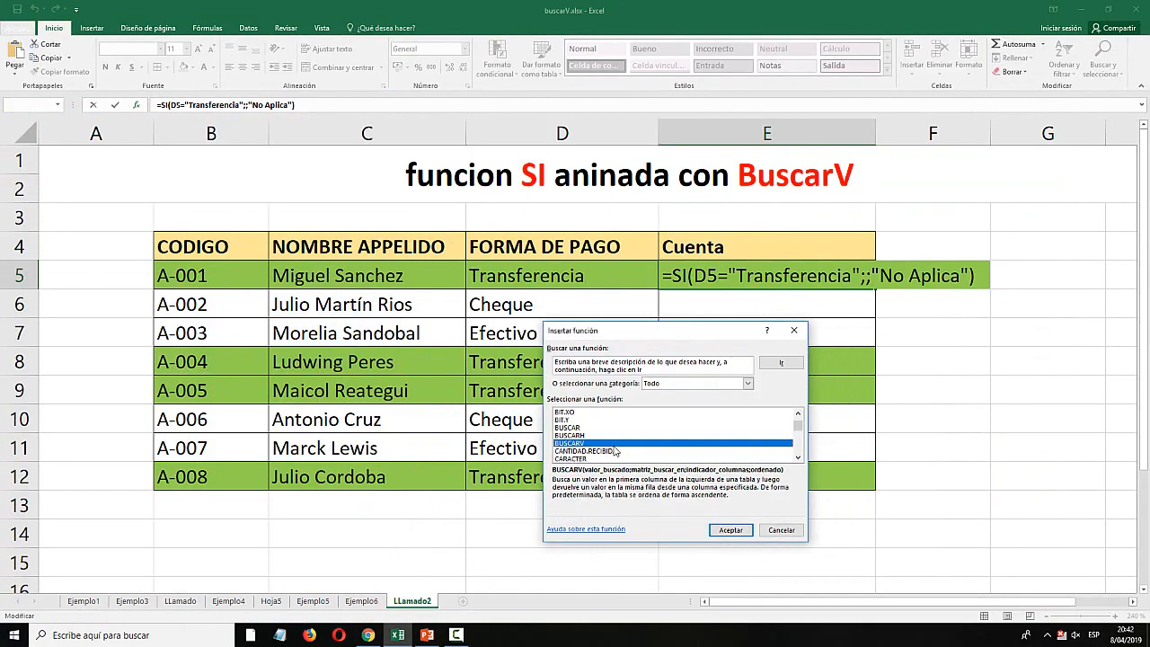
click(731, 530)
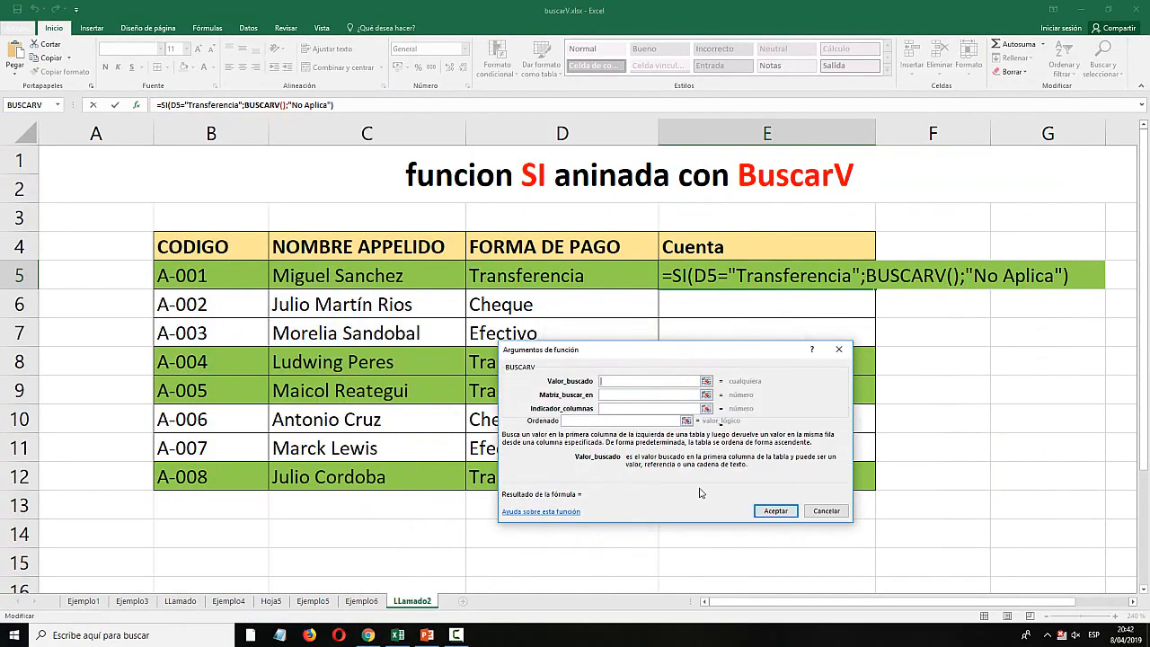
Set BUSCARV's lookup value to B5 and its lookup table to Ejemplo6!B7:G14.
click(706, 381)
click(220, 276)
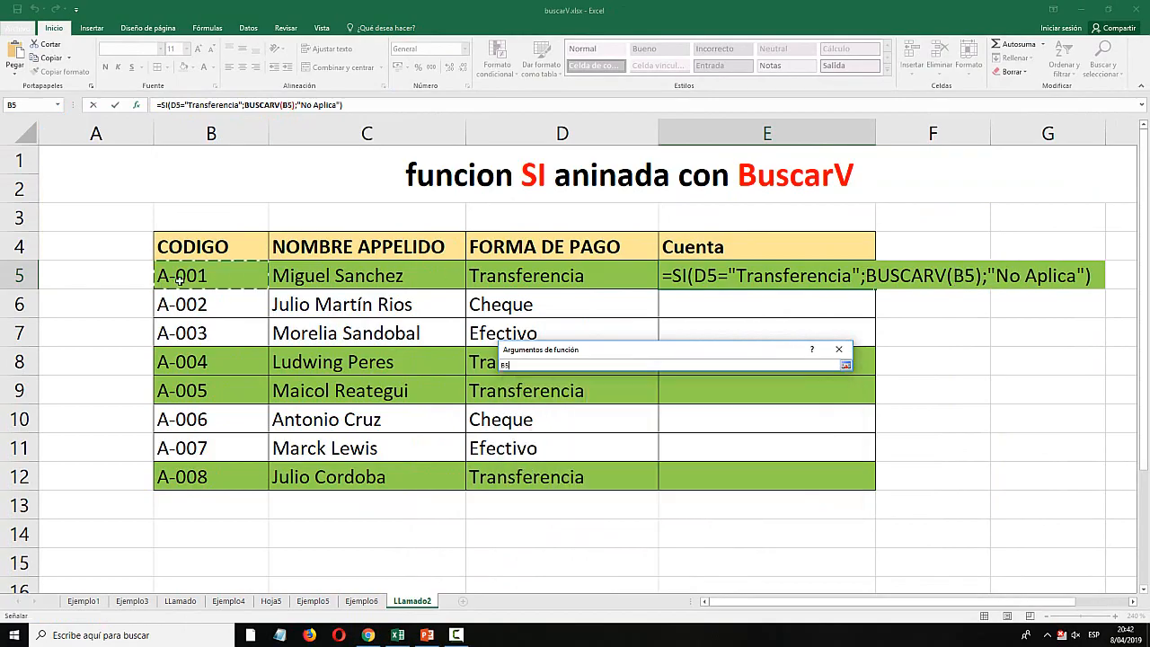
click(845, 365)
click(691, 395)
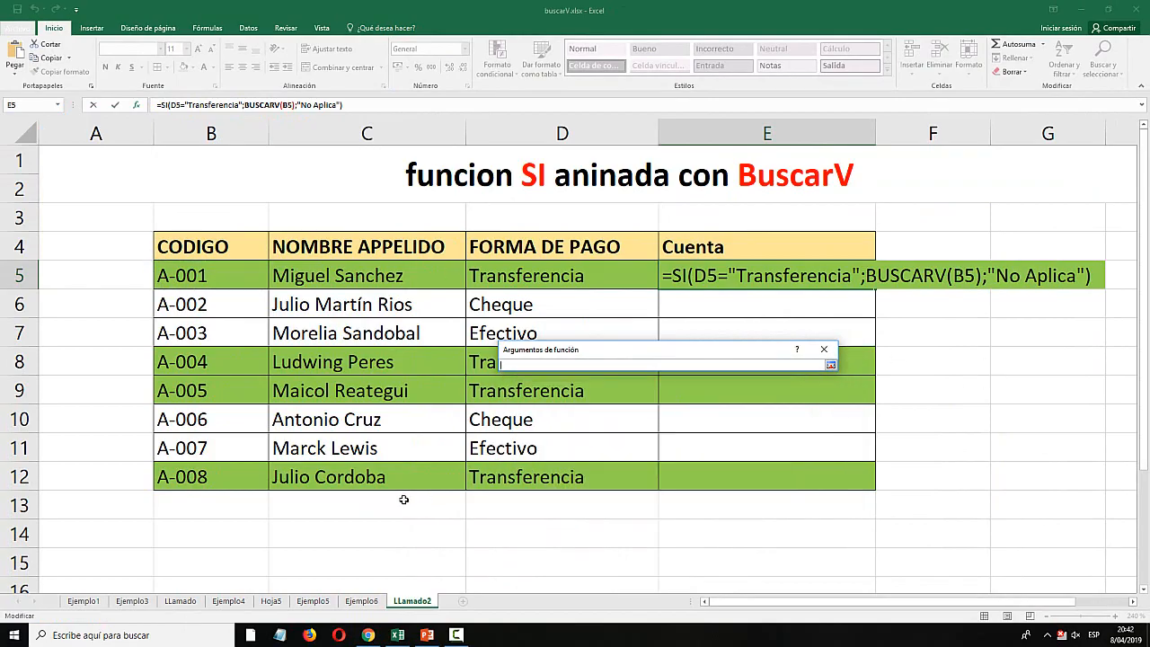
click(361, 601)
drag(139, 338, 920, 514)
click(829, 364)
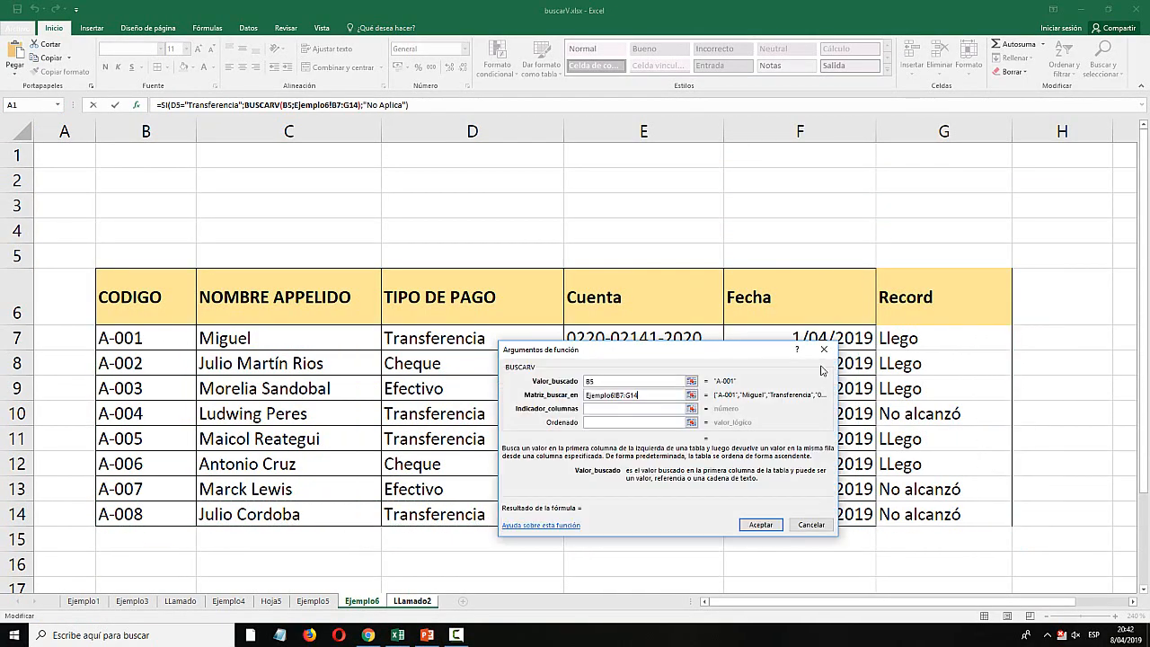
Set BUSCARV's column index to 4 and Ordenado to FALSO, and accept the formula in E5.
click(623, 408)
text(4)
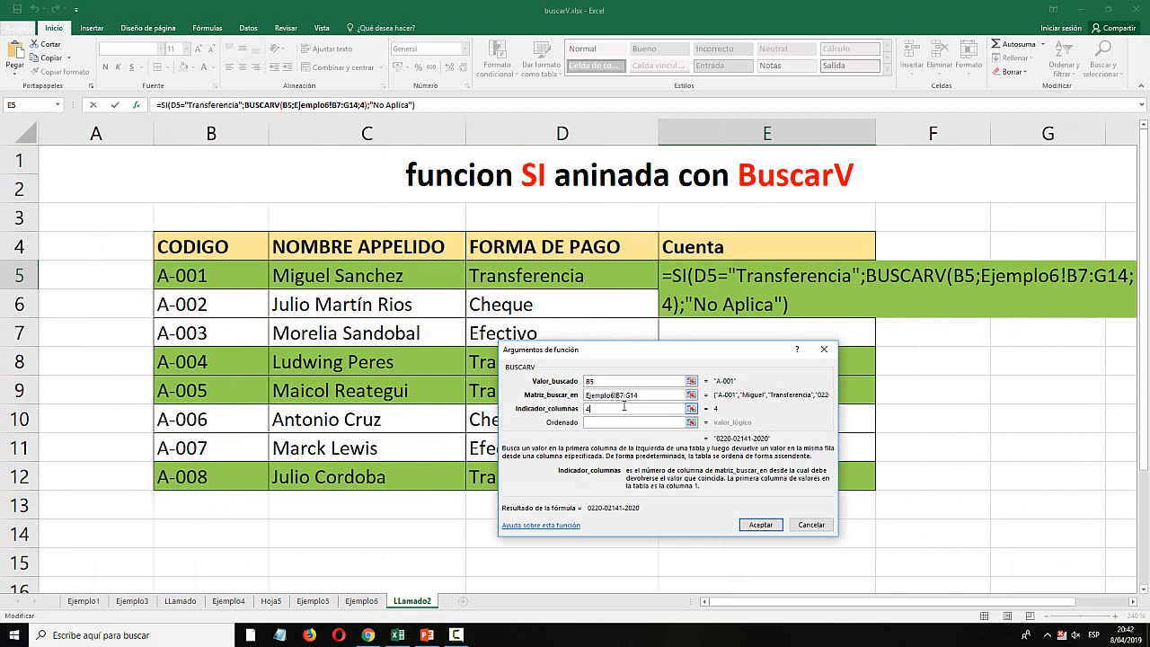
click(618, 423)
text(F)
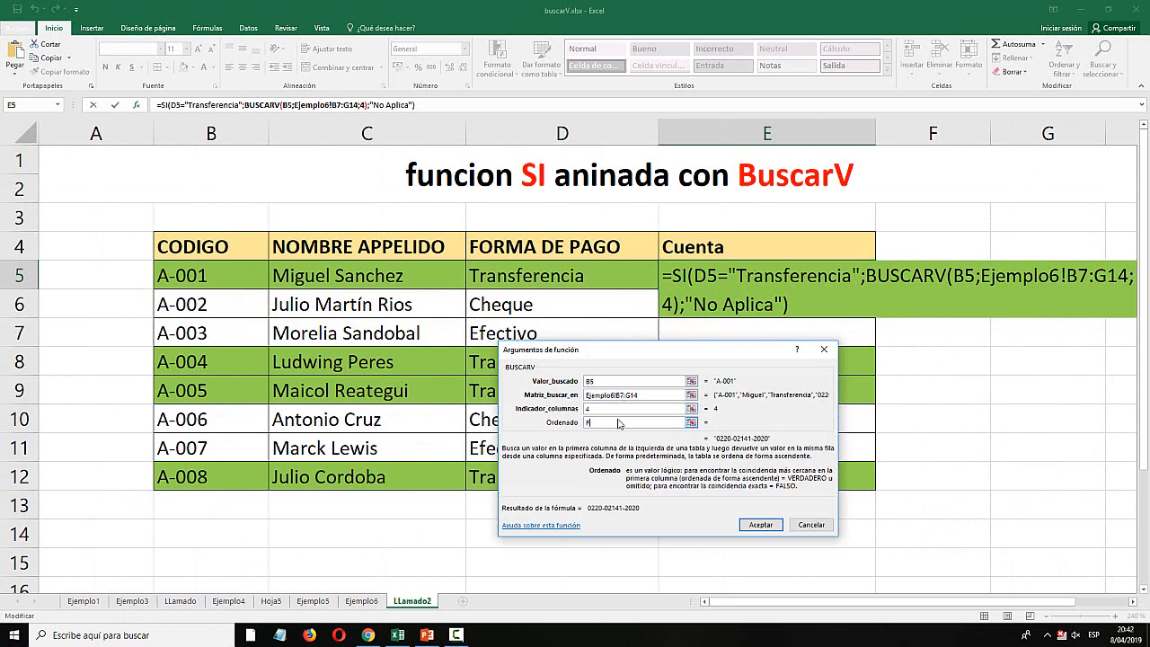
text(ALSO)
click(759, 525)
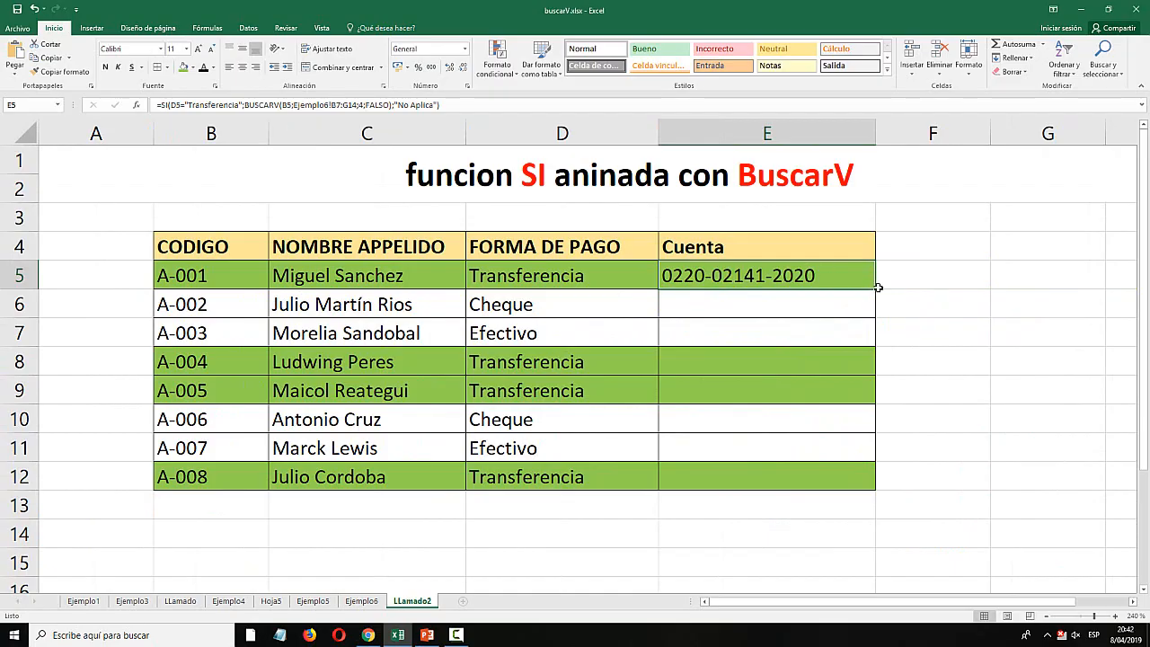
Fill the Cuenta formula from E5 down through E12.
mouse_move(878, 288)
mouse_down()
mouse_move(890, 428)
mouse_move(878, 483)
mouse_up()
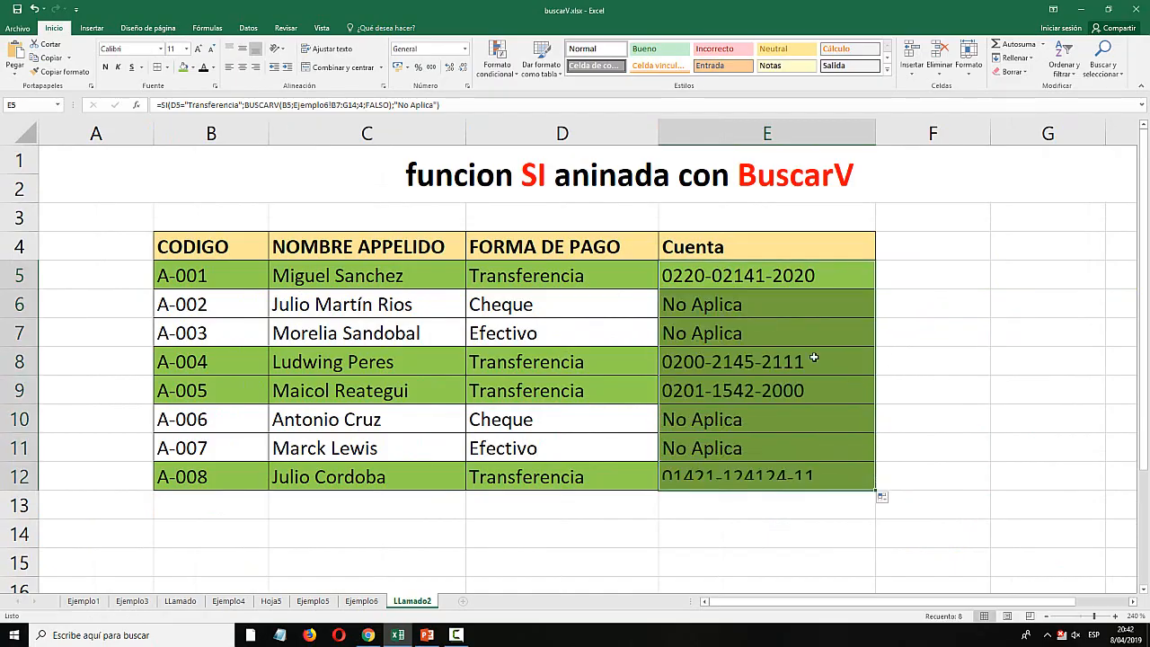
click(759, 323)
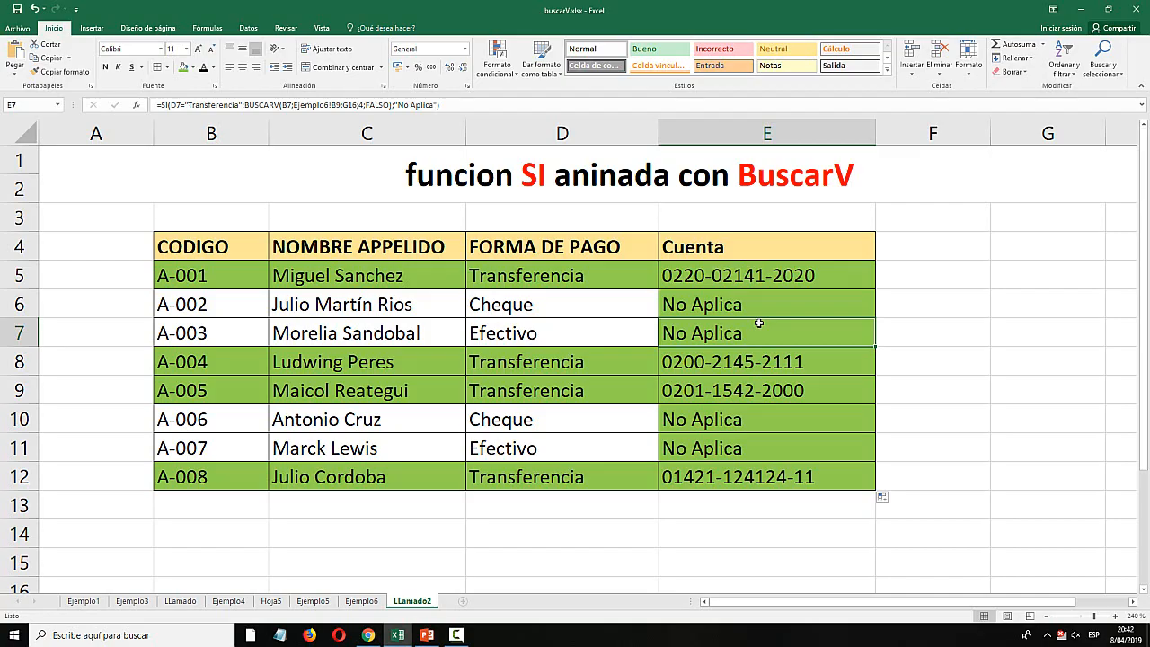
Review the workbook's example sheets in reverse order from Ejemplo6 back to the month and amount tables on Ejemplo1.
click(361, 601)
click(321, 601)
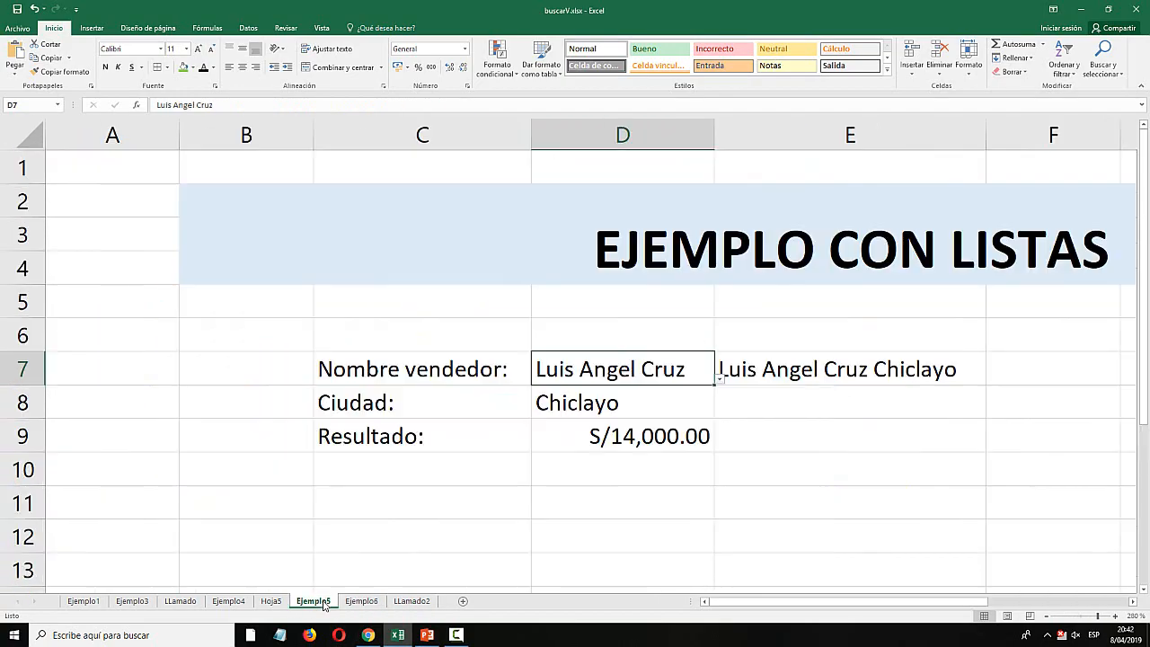
click(270, 601)
click(228, 601)
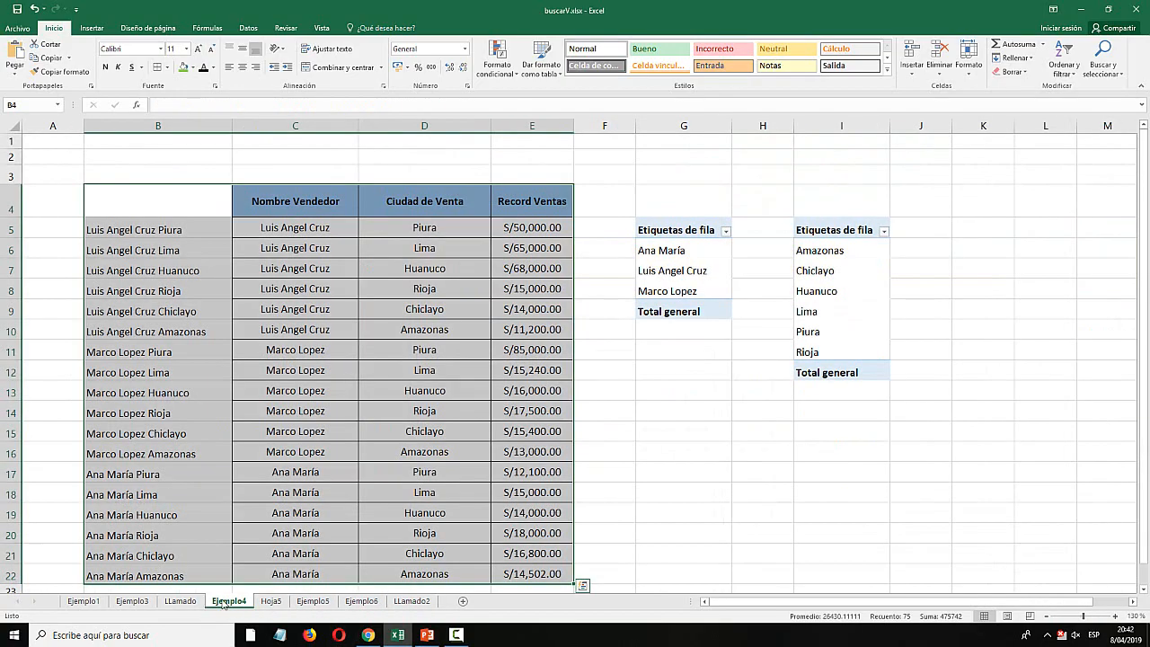
click(170, 601)
click(132, 601)
click(83, 601)
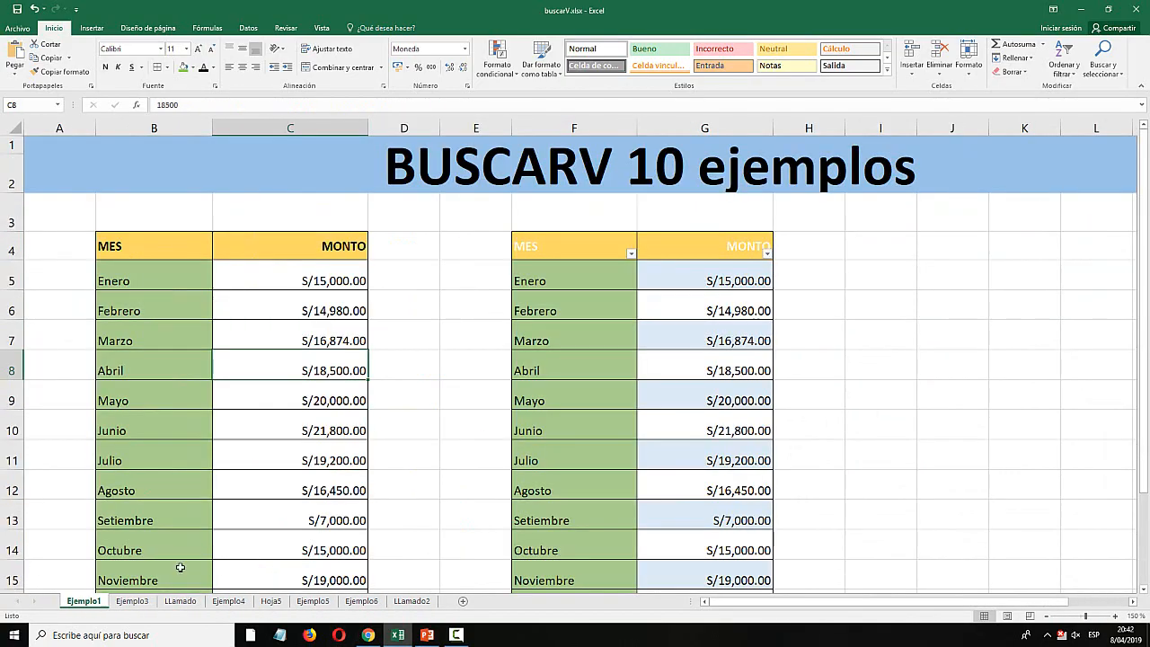
click(515, 415)
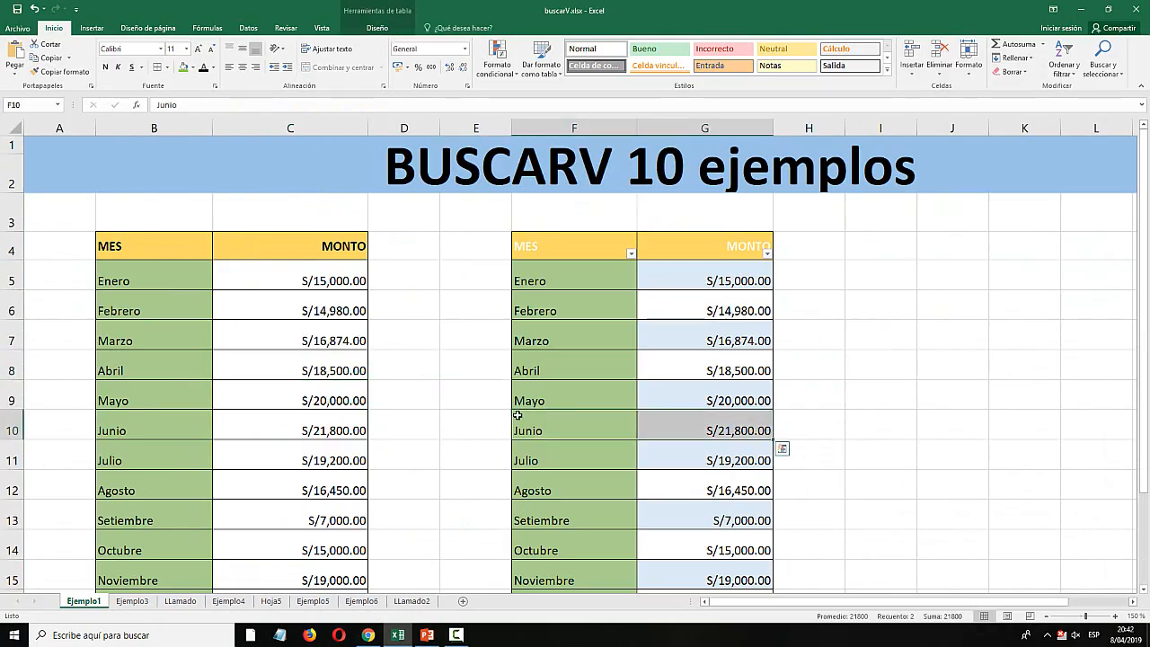